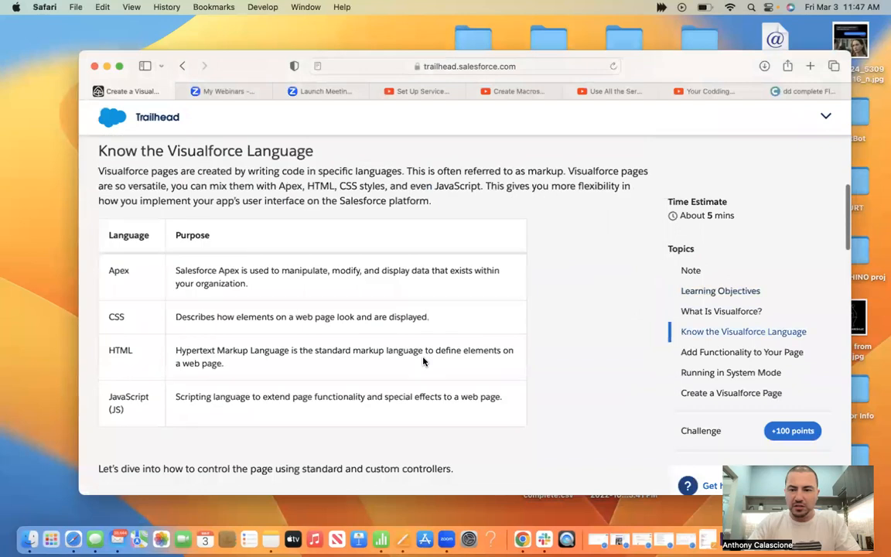
# Launch the hands-on Trailhead Playground in a new tab and return to the unit's steps
pyautogui.scroll(5, 423, 358)
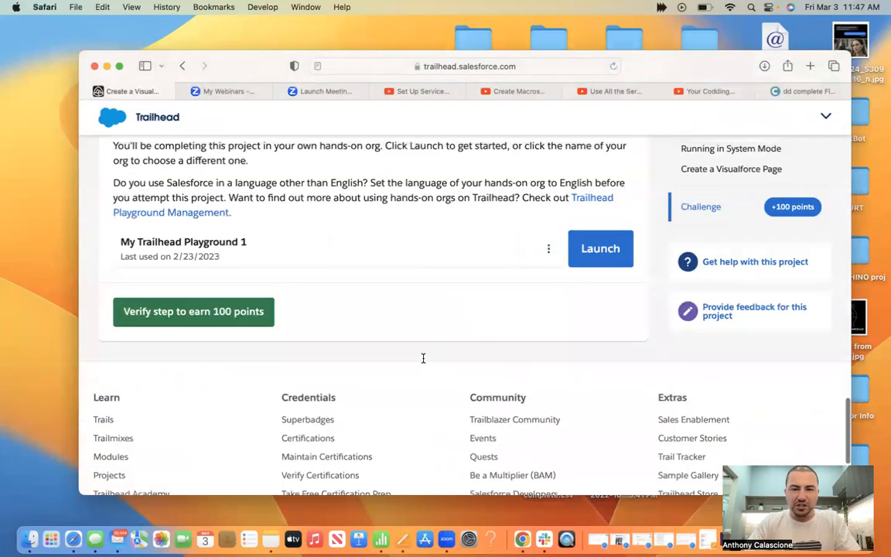
pyautogui.click(602, 251)
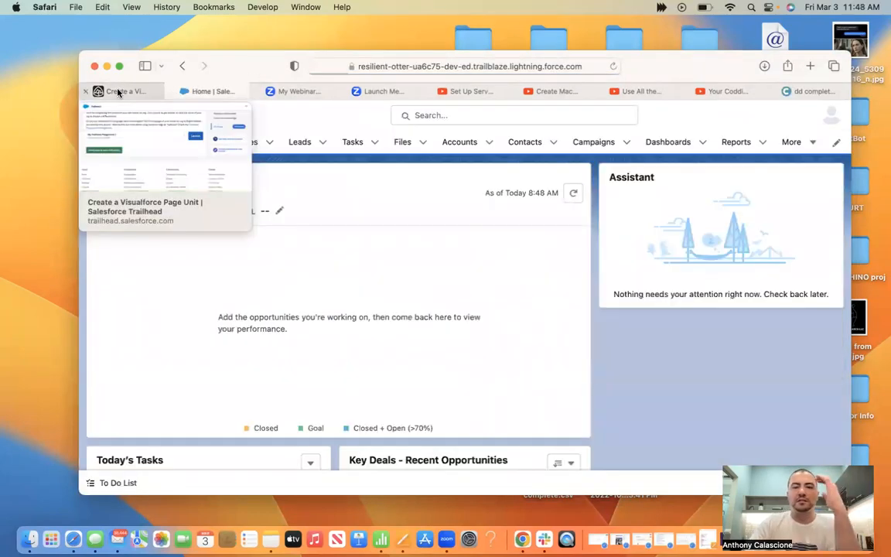
pyautogui.click(118, 92)
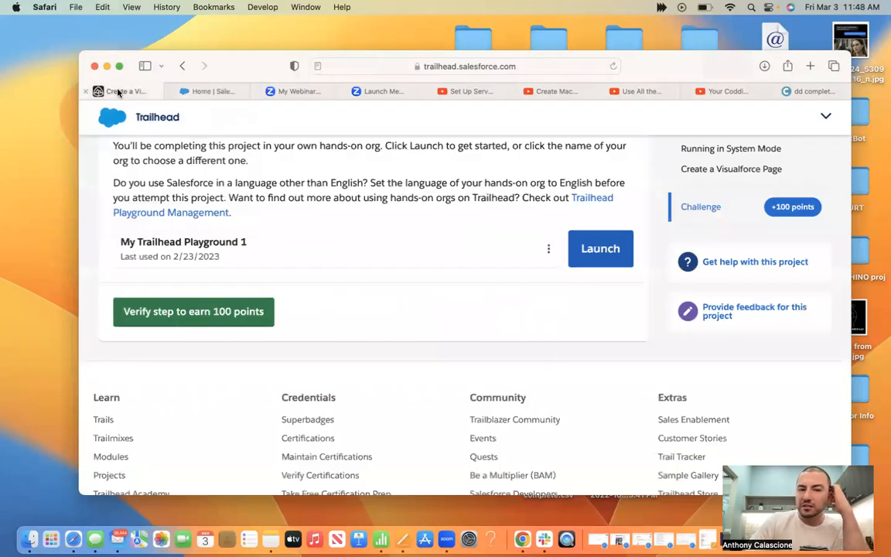
pyautogui.scroll(5, 232, 201)
pyautogui.scroll(6, 350, 275)
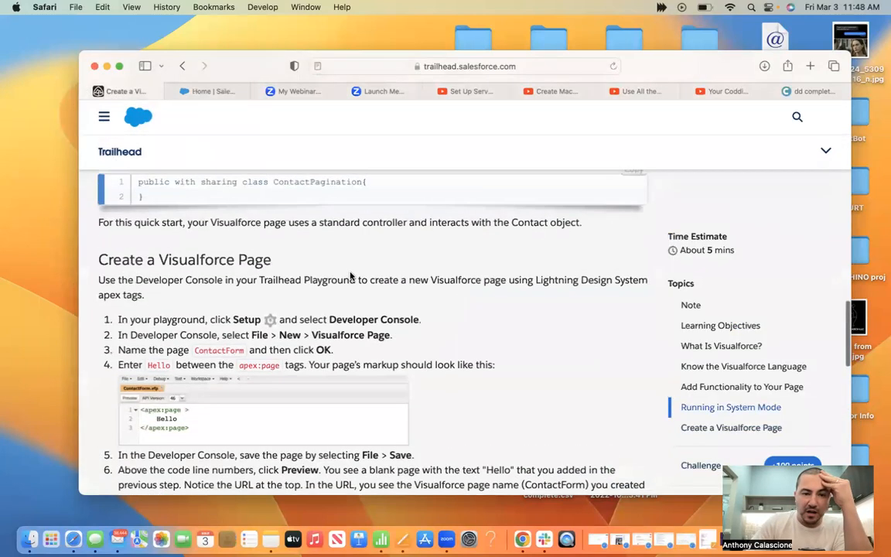
pyautogui.scroll(-5, 351, 275)
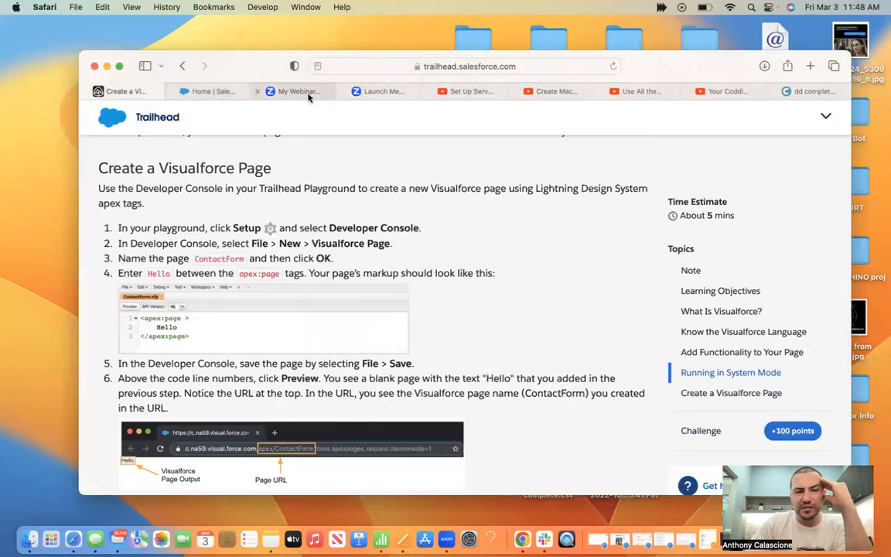
# Move the flashcards tab to third place and bring up the Zoom meeting launch page
pyautogui.click(808, 90)
pyautogui.moveTo(423, 119); pyautogui.dragTo(324, 107)
pyautogui.click(463, 94)
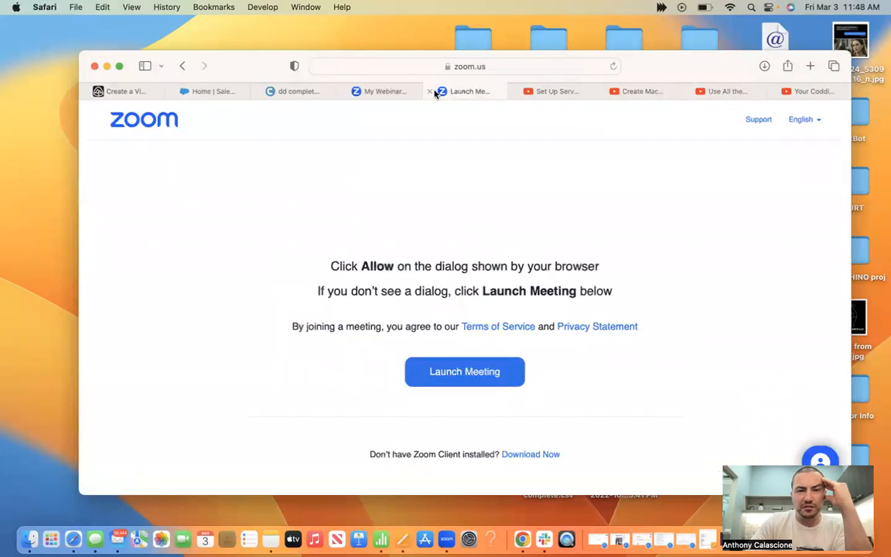
# Close the Zoom tab, begin the Dd Complete flashcard set, and go back to the Salesforce org home
pyautogui.click(429, 91)
pyautogui.click(322, 91)
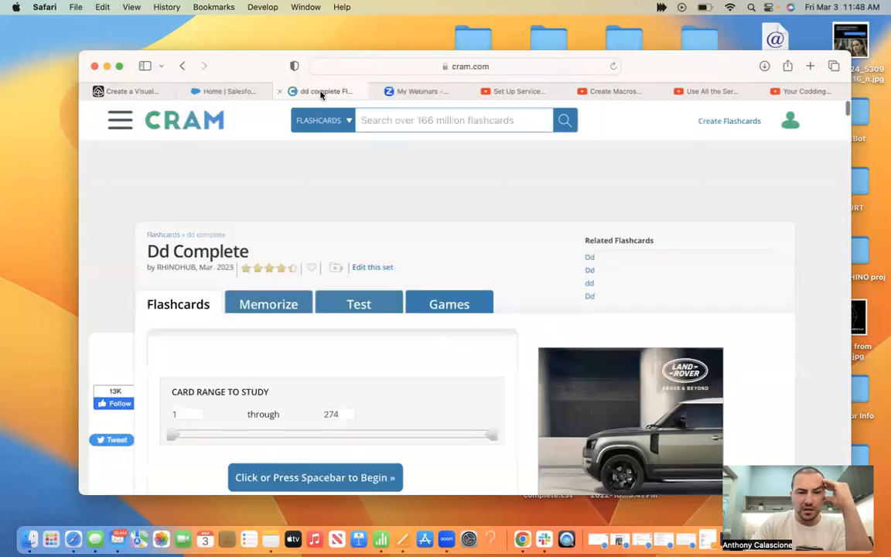
pyautogui.scroll(-3, 431, 218)
pyautogui.click(329, 349)
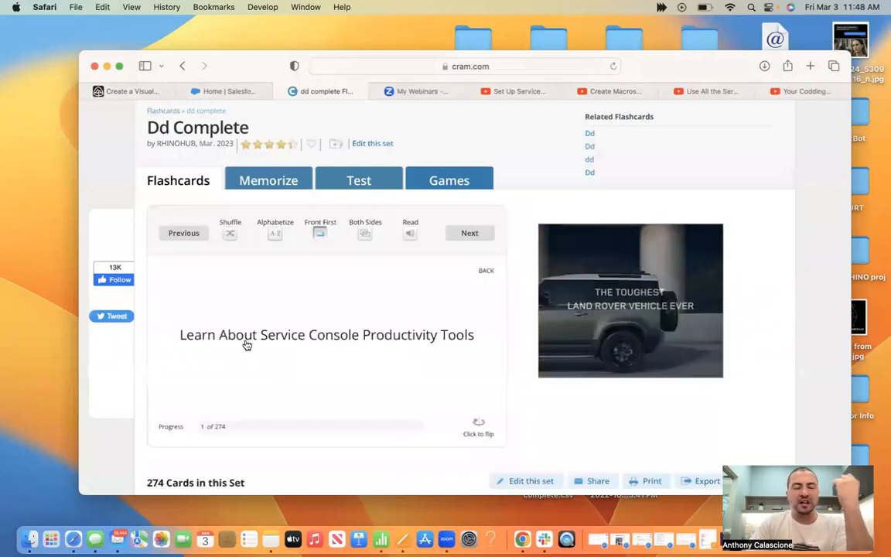
pyautogui.click(131, 96)
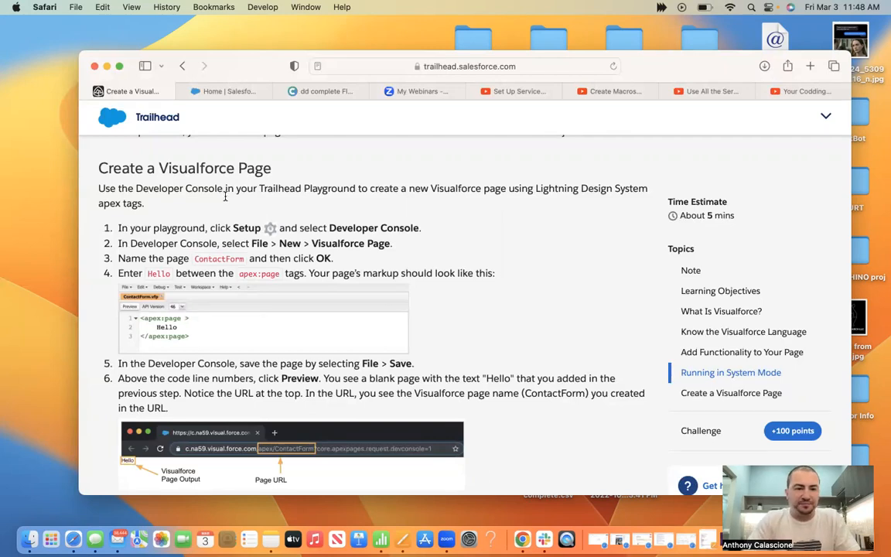
pyautogui.click(231, 92)
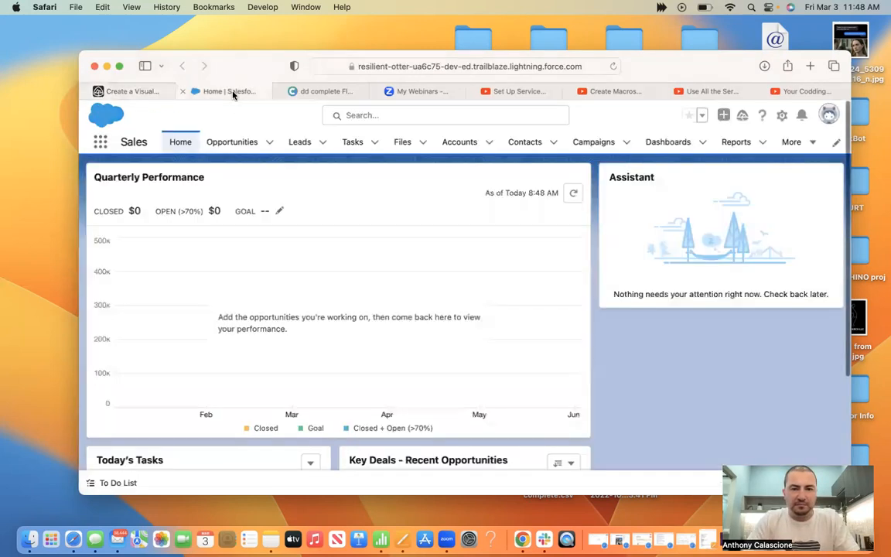
# Open the Developer Console from the Setup gear menu
pyautogui.click(783, 116)
pyautogui.click(120, 91)
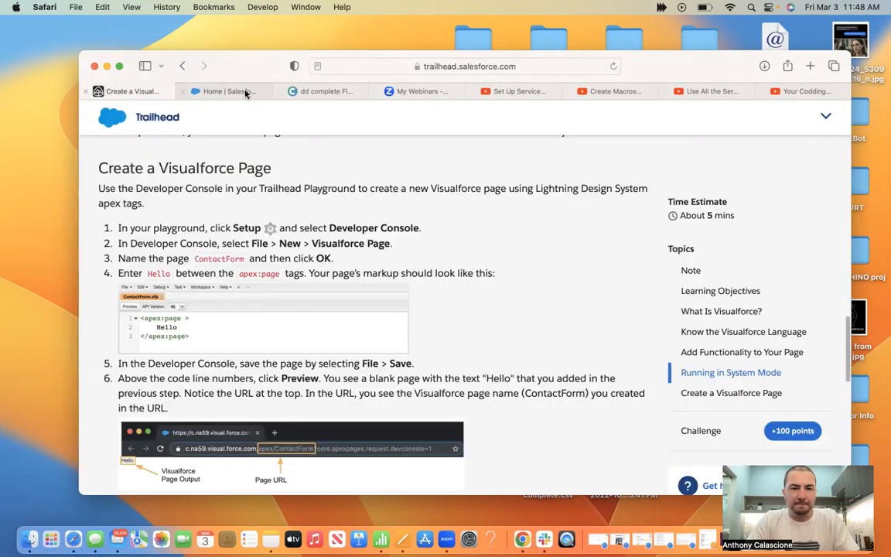
pyautogui.click(246, 92)
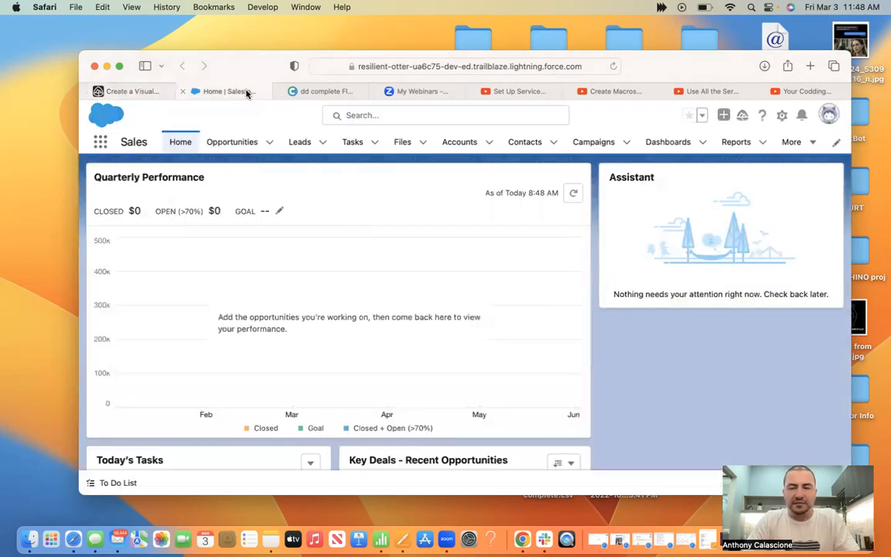
pyautogui.click(783, 116)
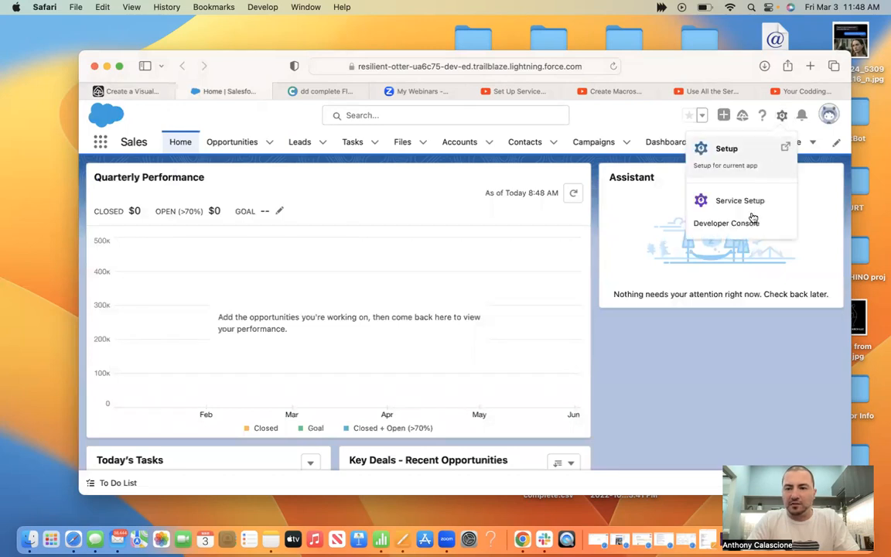
pyautogui.click(727, 223)
# Arrange the Trailhead and Developer Console windows side by side
pyautogui.moveTo(314, 23); pyautogui.dragTo(559, 11)
pyautogui.click(147, 91)
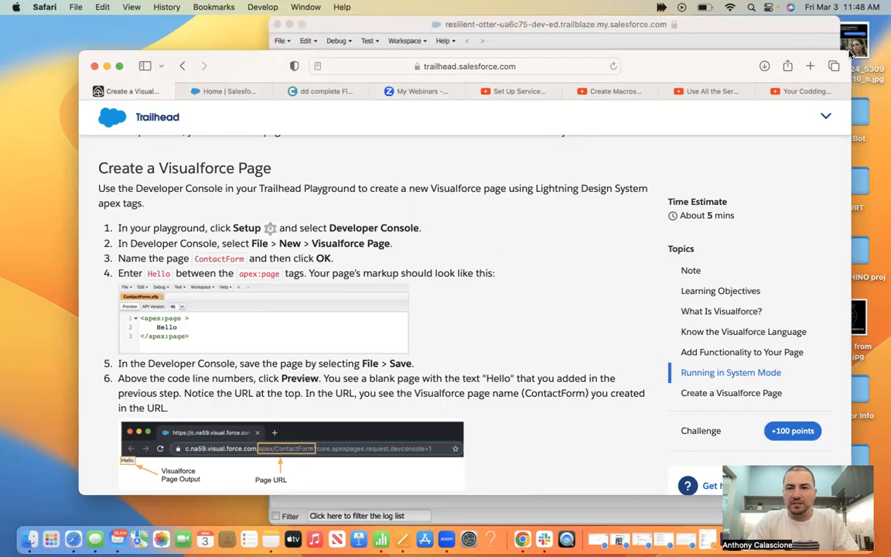
pyautogui.moveTo(709, 68); pyautogui.dragTo(638, 33)
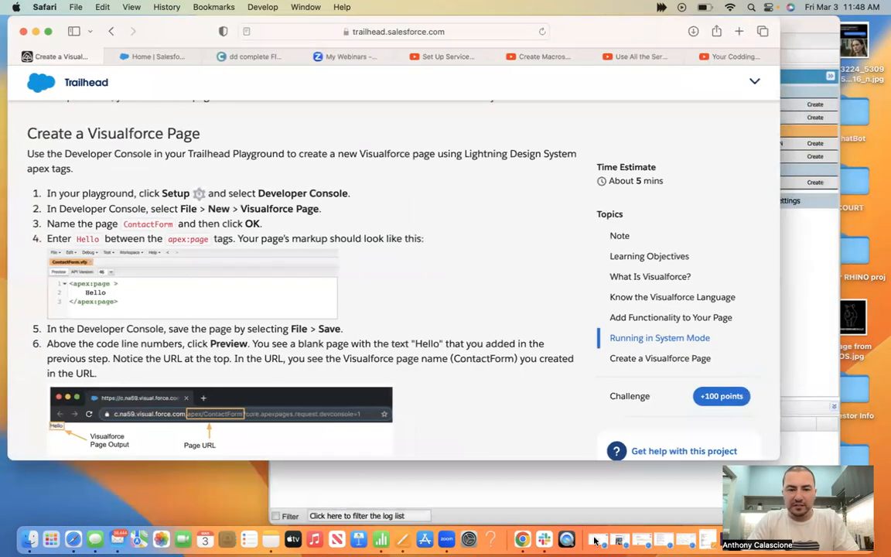
pyautogui.moveTo(771, 456); pyautogui.dragTo(533, 524)
pyautogui.moveTo(702, 24); pyautogui.dragTo(871, 6)
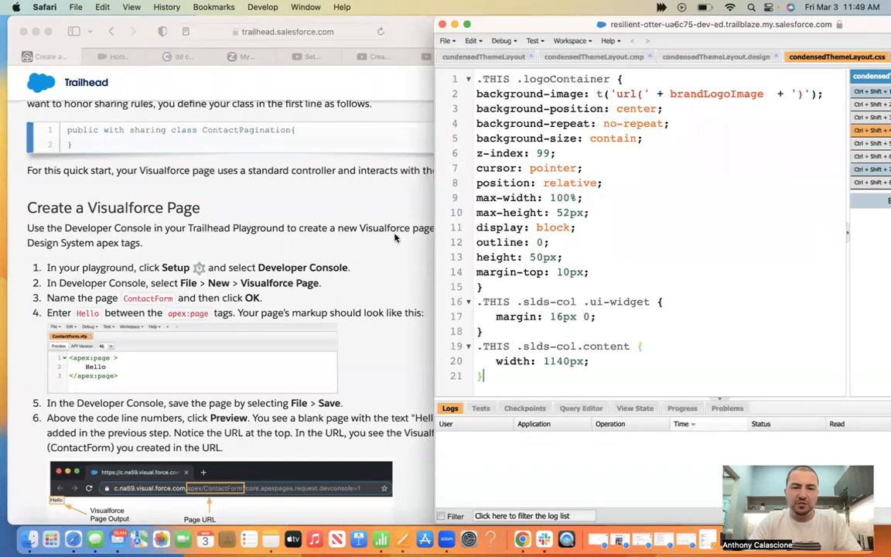
# Create a new Visualforce page named ContactForm
pyautogui.click(445, 40)
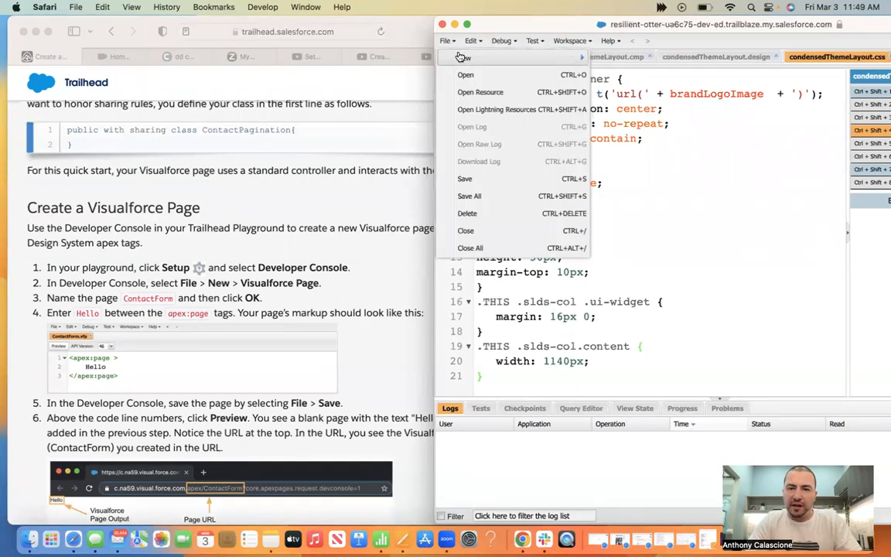
pyautogui.moveTo(464, 58)
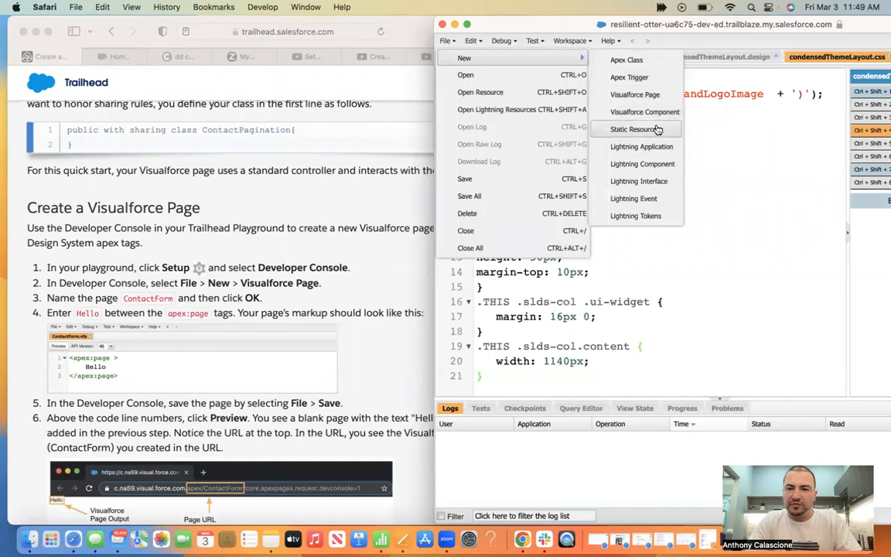
pyautogui.click(634, 94)
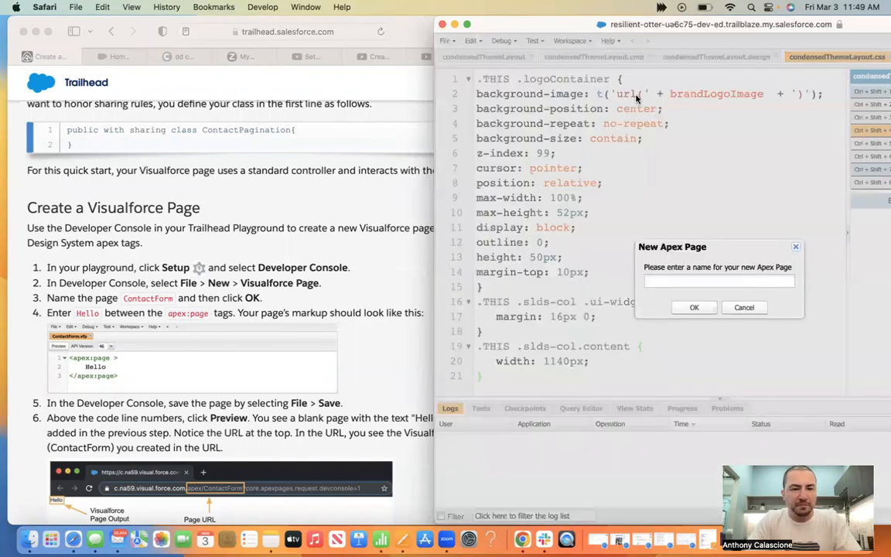
pyautogui.click(131, 302)
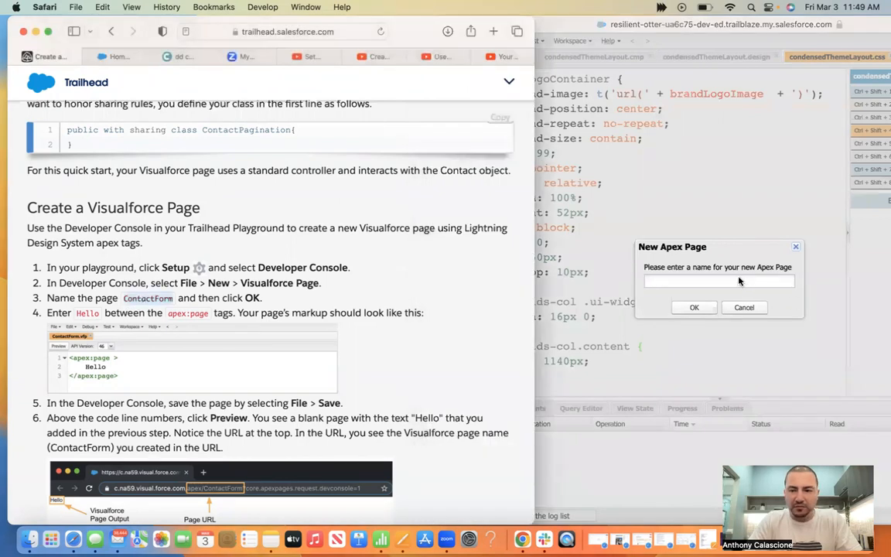
pyautogui.click(738, 282)
pyautogui.write('ContactForm')
pyautogui.click(698, 307)
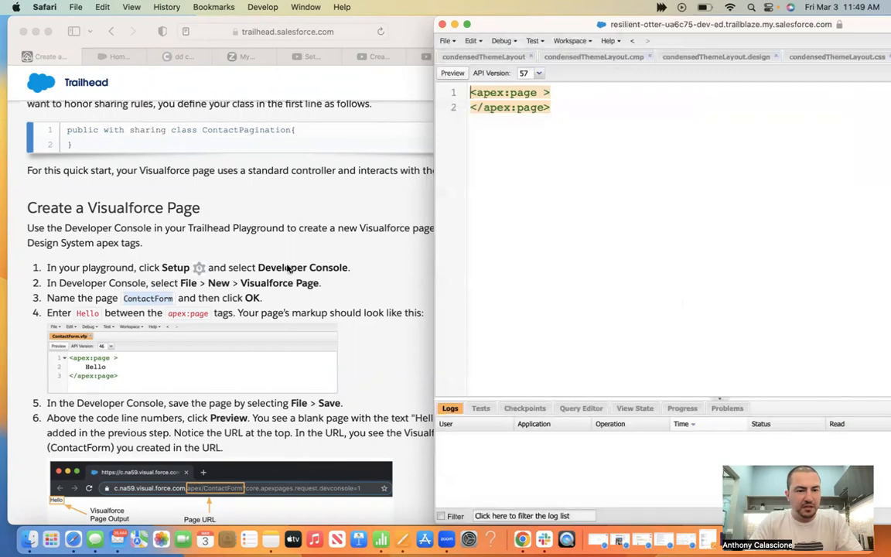
# Add Hello inside the apex:page tags and save ContactForm
pyautogui.scroll(-1, 276, 267)
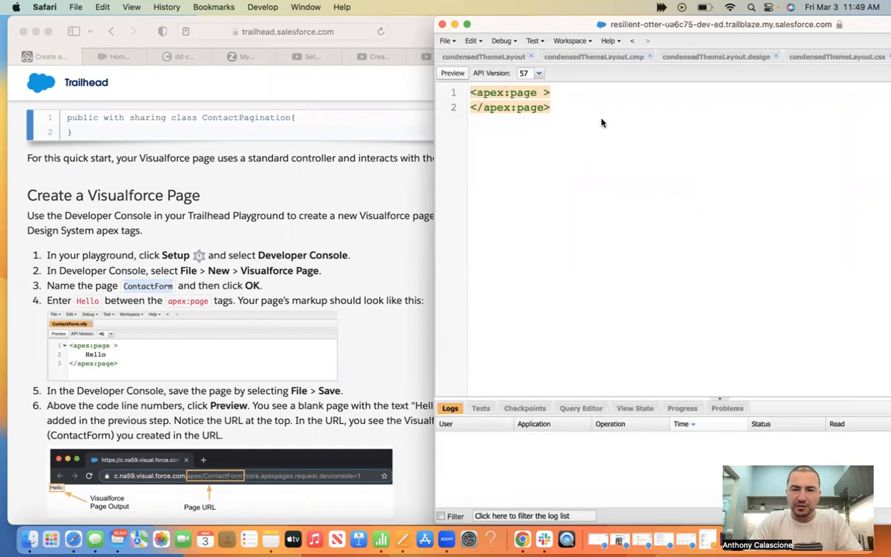
pyautogui.click(569, 94)
pyautogui.press('Return')
pyautogui.write('hello')
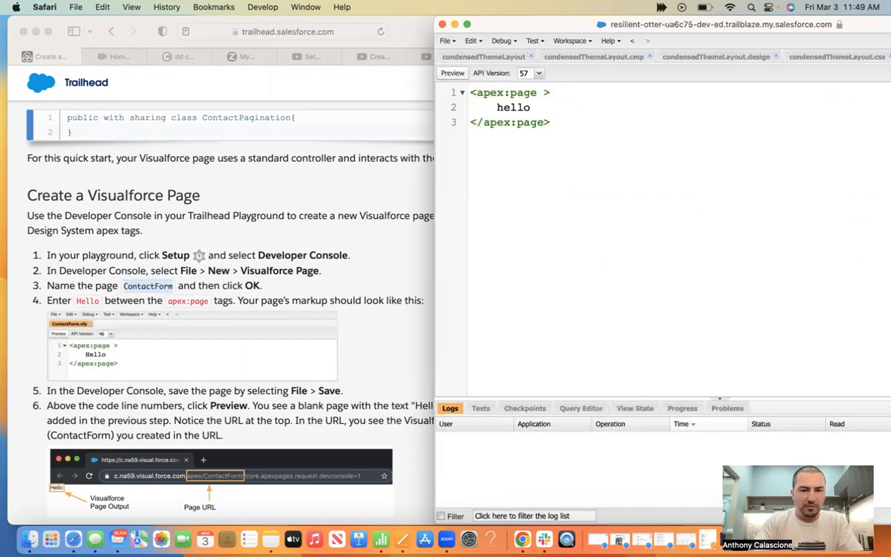
pyautogui.write('Hello')
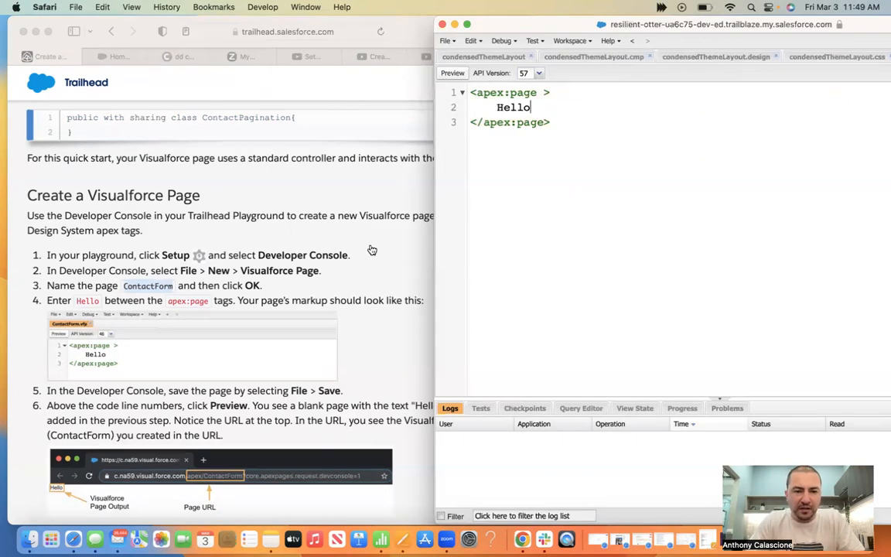
pyautogui.scroll(-1, 372, 250)
pyautogui.scroll(-1, 117, 310)
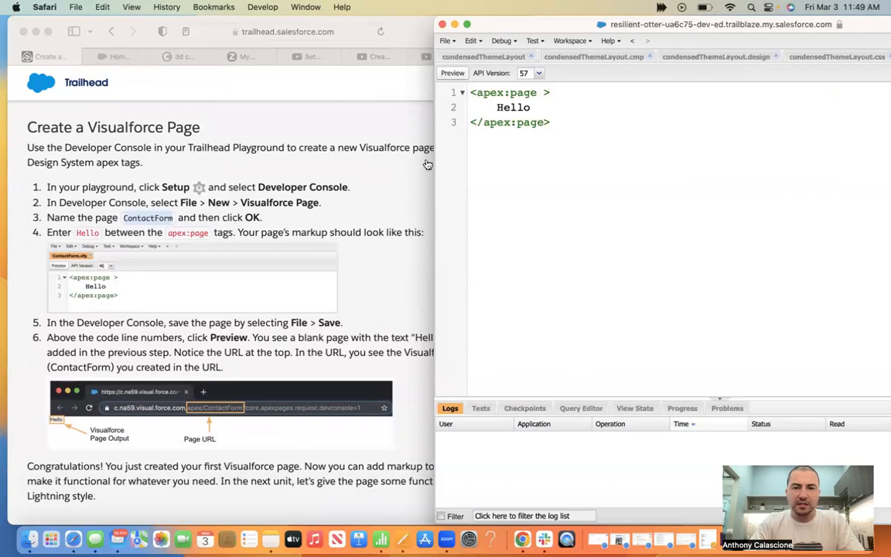
pyautogui.click(445, 40)
pyautogui.click(479, 177)
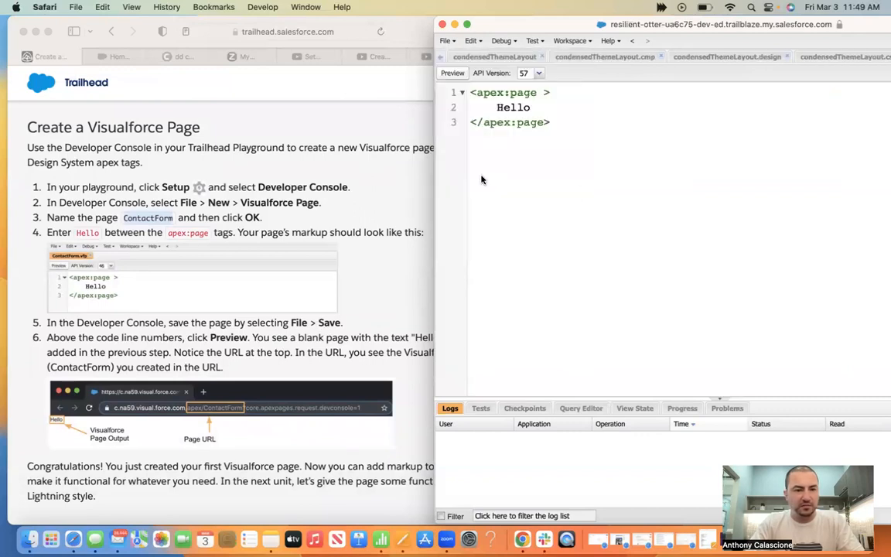
pyautogui.scroll(-3, 252, 228)
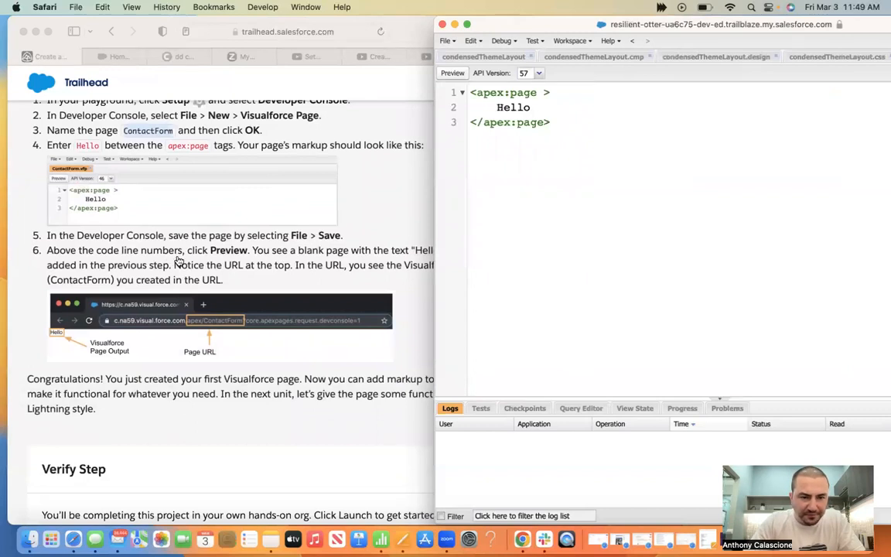
# Preview ContactForm showing Hello in a right-side window, then scroll Trailhead to Verify Step
pyautogui.click(452, 74)
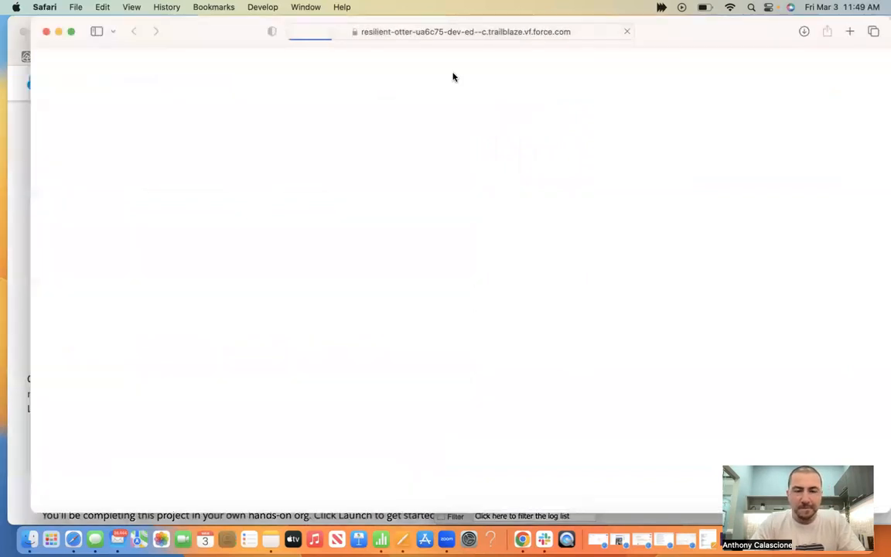
pyautogui.moveTo(237, 33); pyautogui.dragTo(599, 6)
pyautogui.click(364, 258)
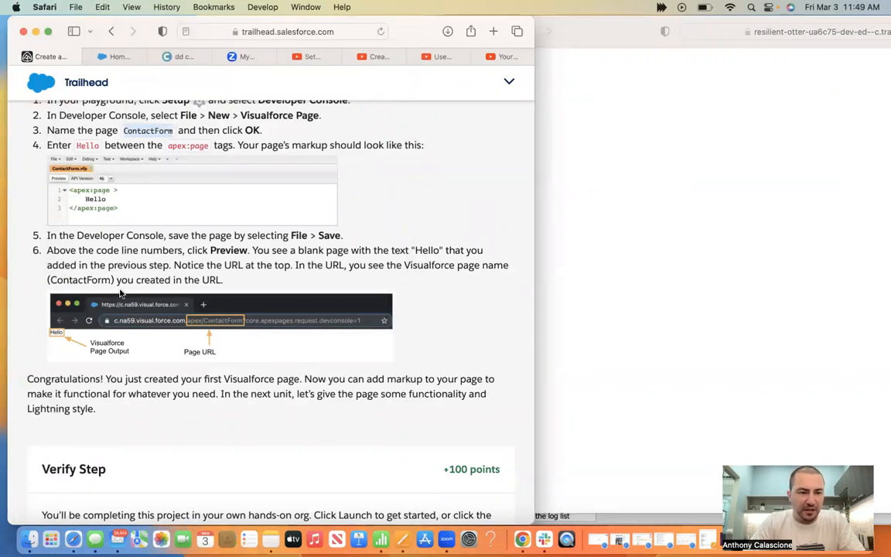
pyautogui.click(626, 291)
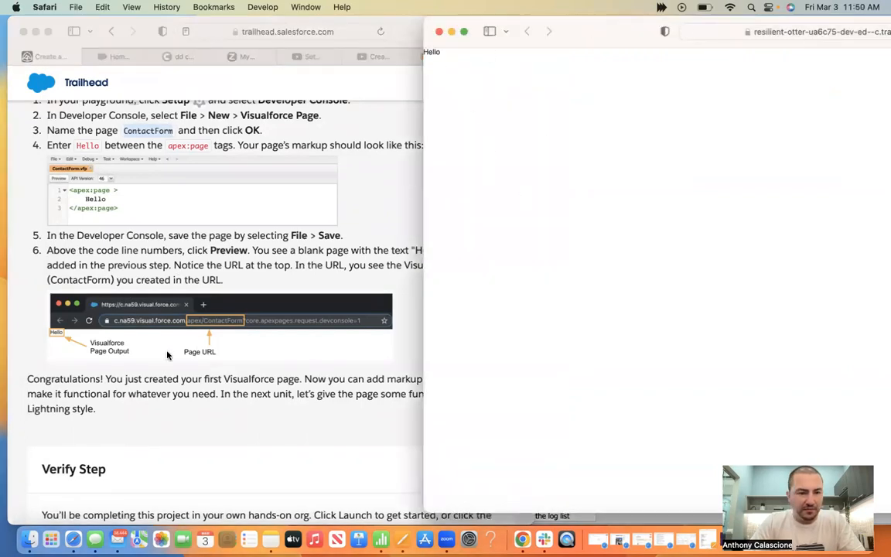
pyautogui.click(133, 394)
pyautogui.scroll(-4, 133, 393)
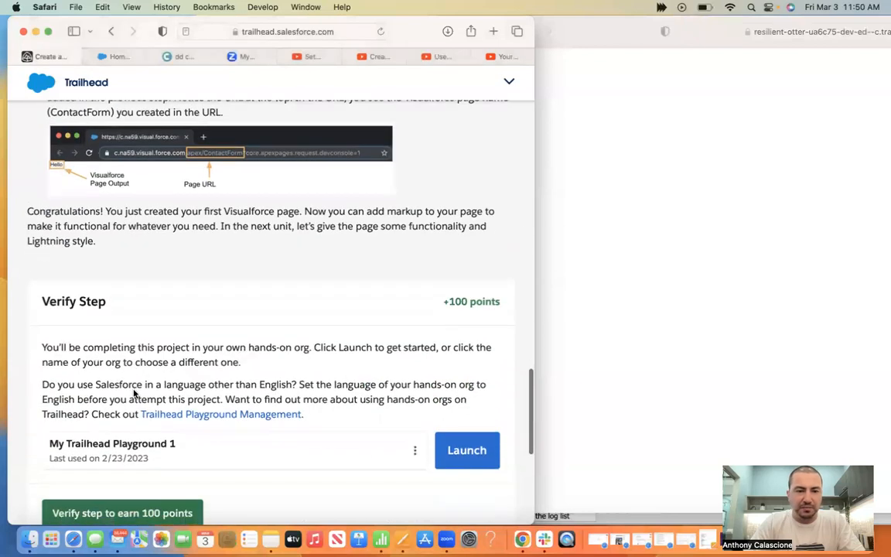
# Verify the step for +100 points and continue to 'Add a Standard Controller to the Page'
pyautogui.scroll(-2, 133, 390)
pyautogui.click(104, 447)
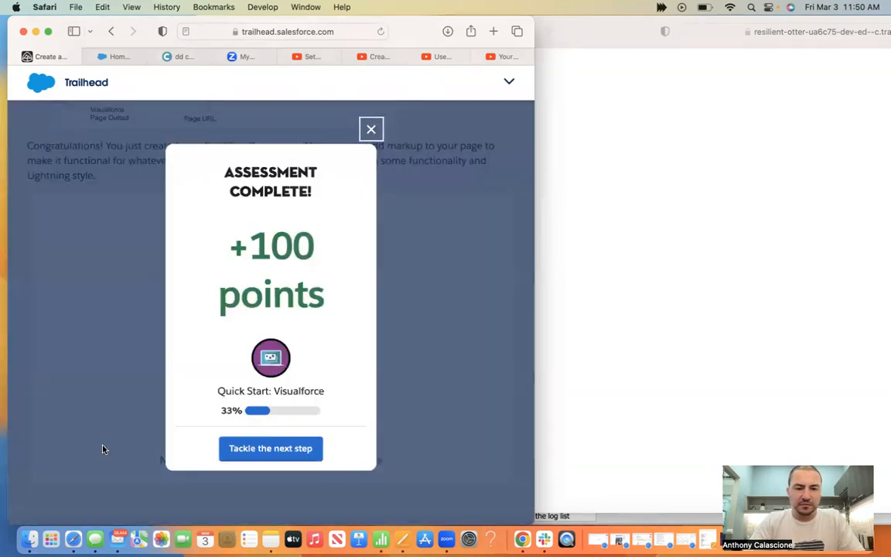
pyautogui.click(240, 459)
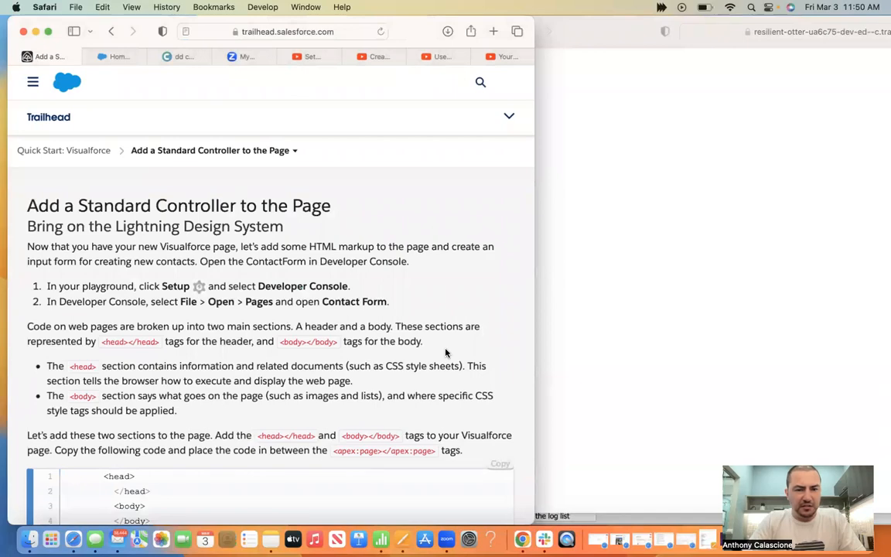
# Scroll through the new unit's instructions
pyautogui.scroll(-15, 445, 352)
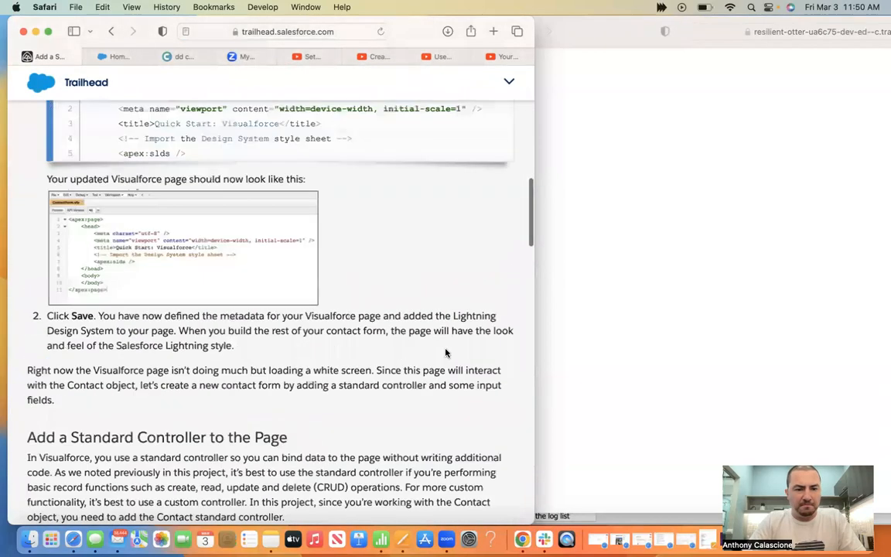
pyautogui.scroll(-20, 445, 350)
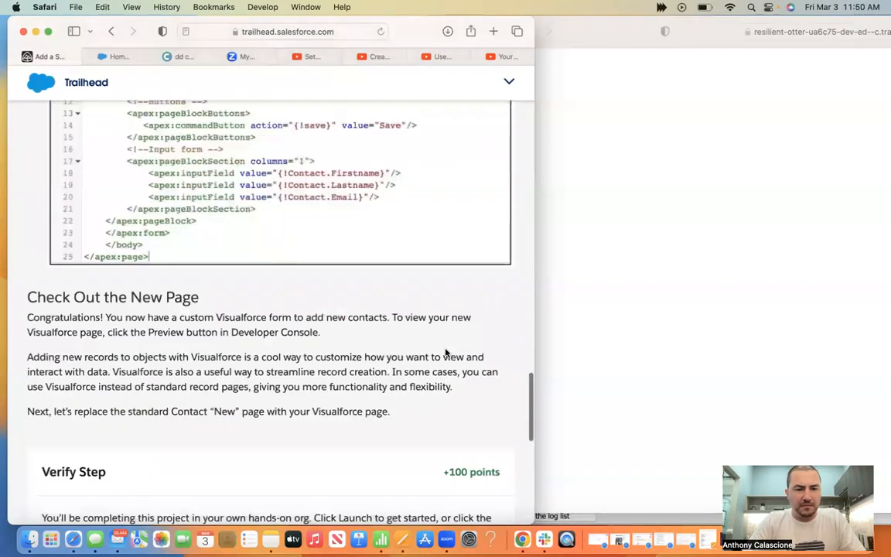
pyautogui.scroll(-1, 445, 353)
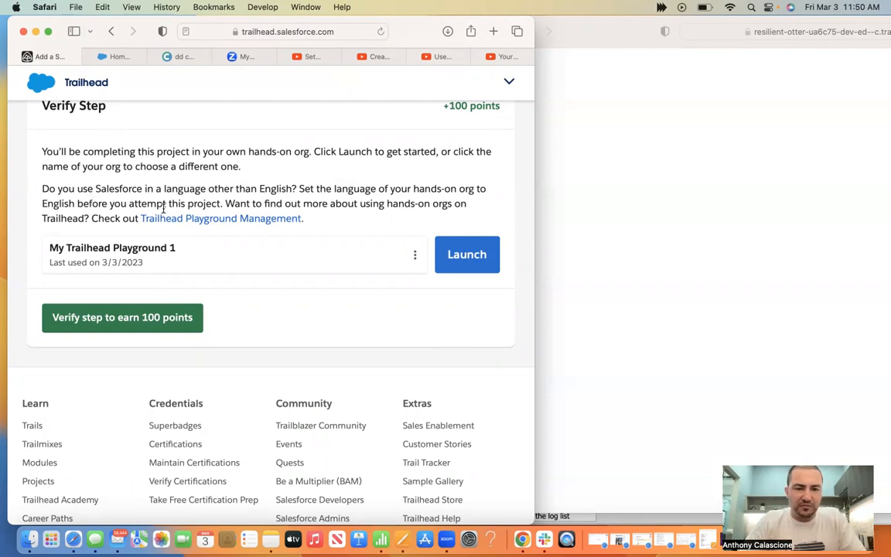
pyautogui.scroll(10, 189, 184)
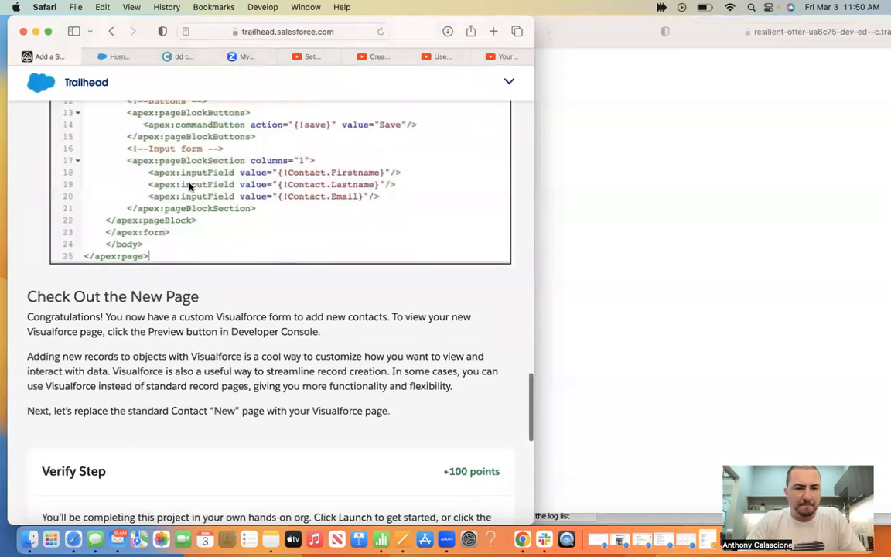
pyautogui.scroll(-5, 189, 184)
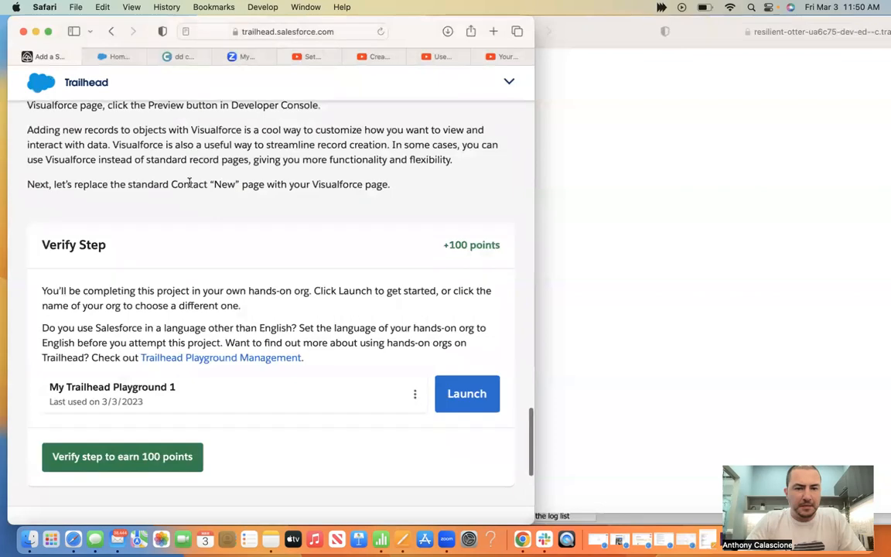
pyautogui.scroll(5, 188, 184)
pyautogui.scroll(5, 189, 185)
pyautogui.scroll(10, 189, 185)
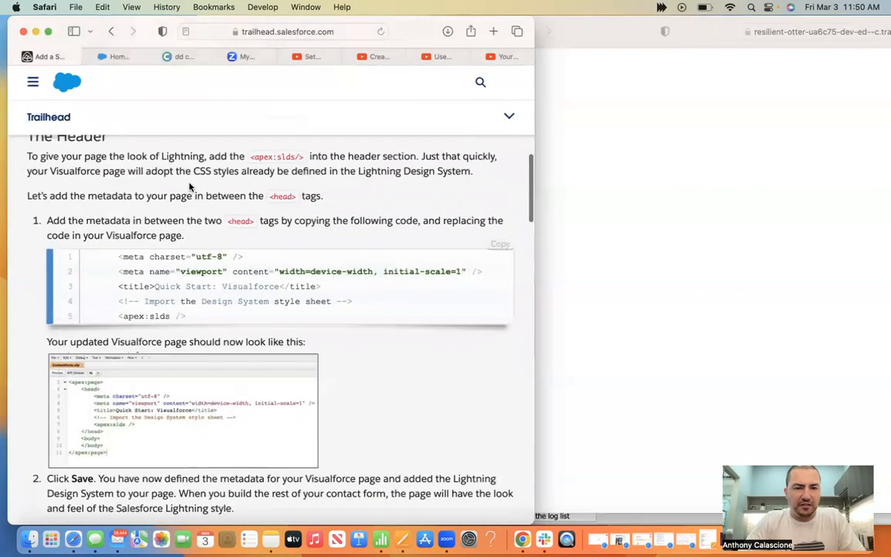
pyautogui.scroll(3, 189, 186)
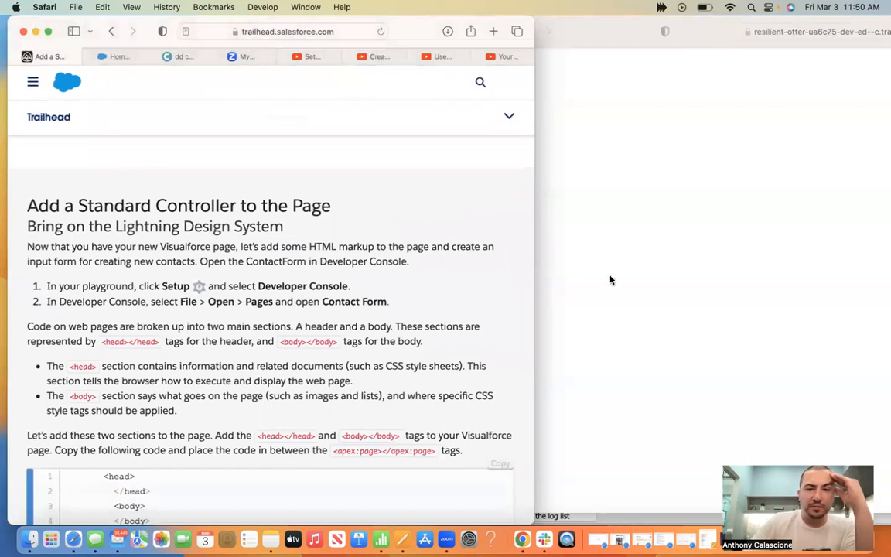
# Close the old ContactForm preview window and the old Developer Console window
pyautogui.click(605, 228)
pyautogui.click(440, 32)
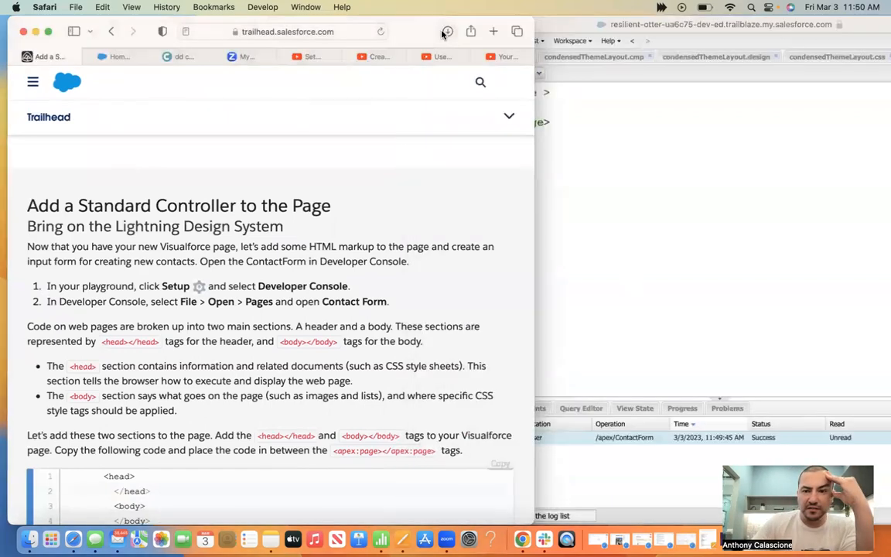
pyautogui.click(567, 24)
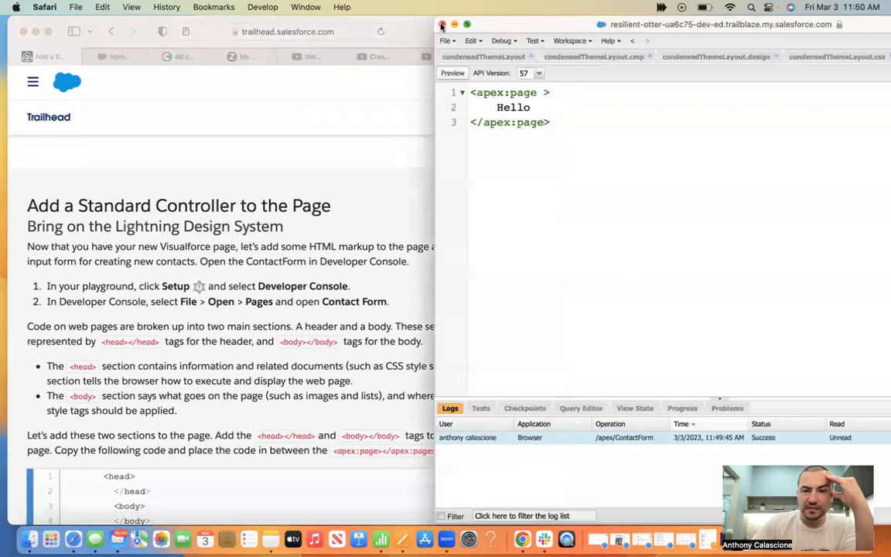
pyautogui.click(441, 25)
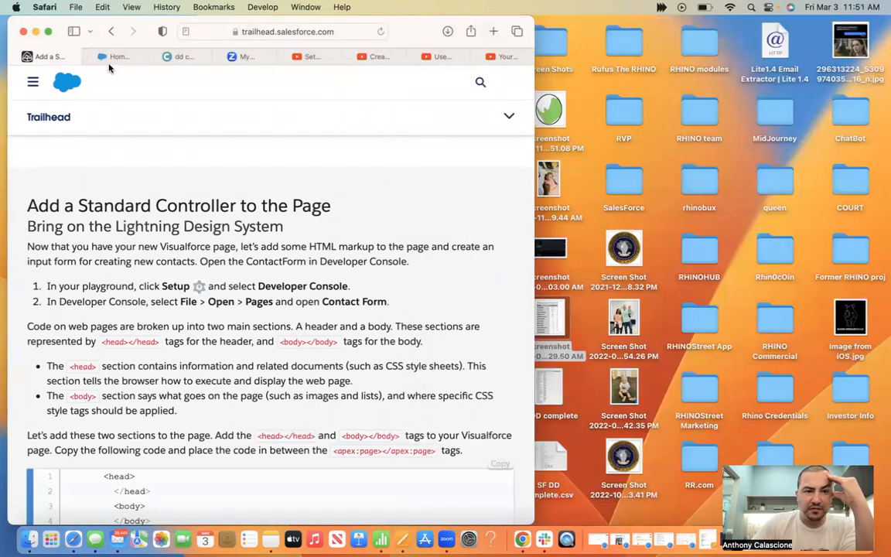
# Detach the Salesforce home tab into its own right-half window beside Trailhead
pyautogui.moveTo(116, 60); pyautogui.dragTo(730, 103)
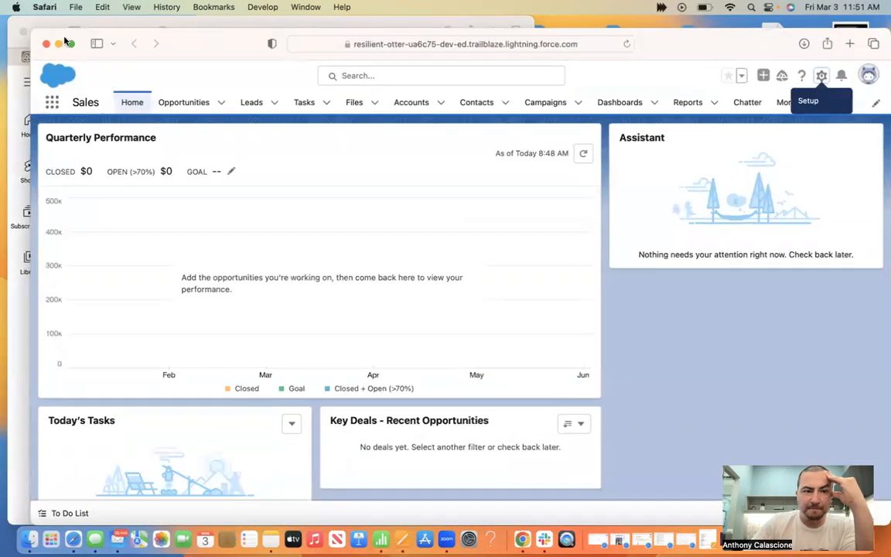
pyautogui.moveTo(33, 32); pyautogui.dragTo(400, 6)
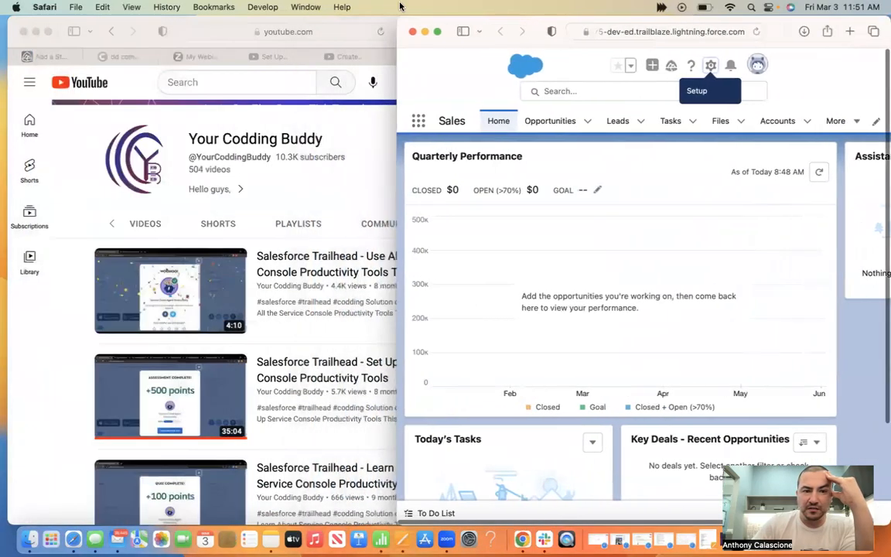
pyautogui.click(55, 56)
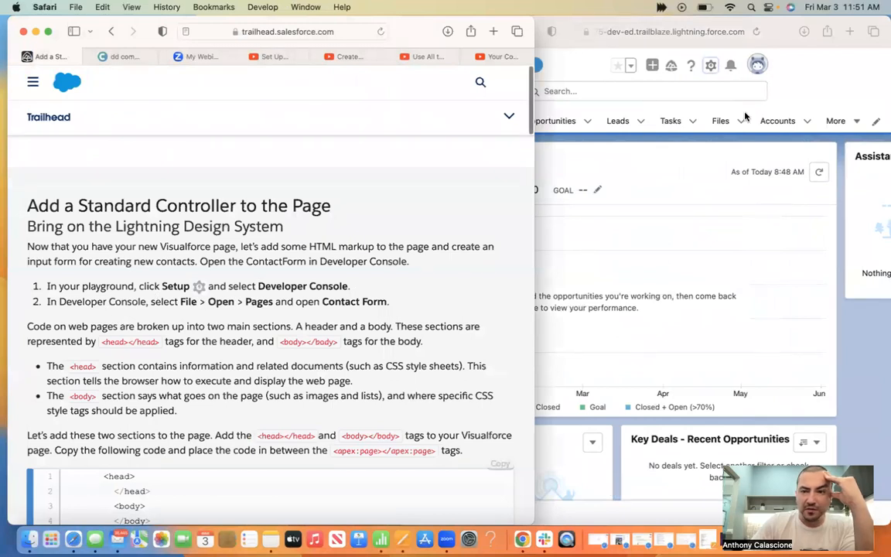
pyautogui.click(777, 37)
# Launch a fresh Developer Console from the Setup gear menu
pyautogui.click(711, 66)
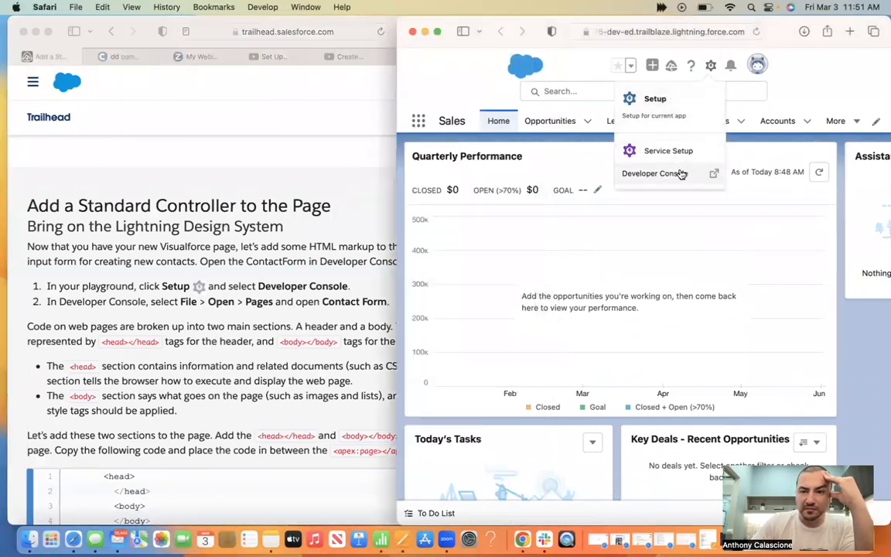
pyautogui.click(677, 174)
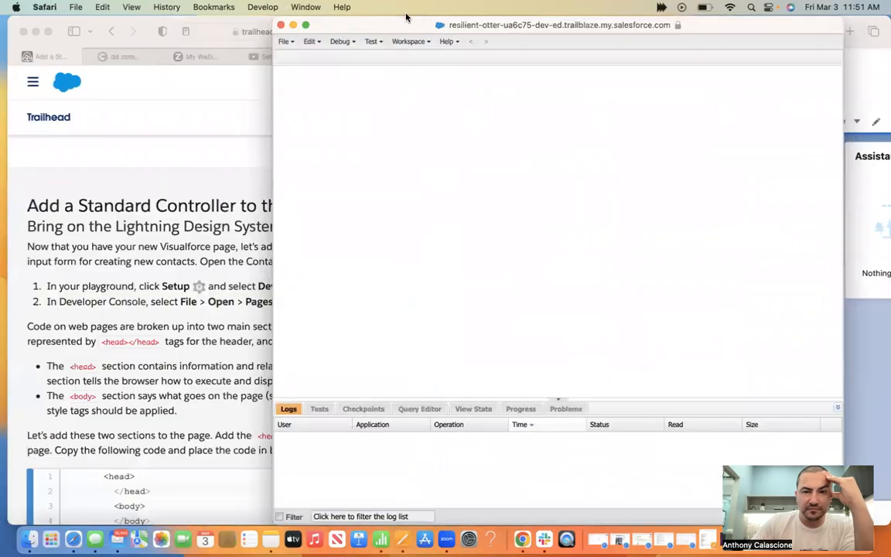
pyautogui.moveTo(396, 25); pyautogui.dragTo(493, 16)
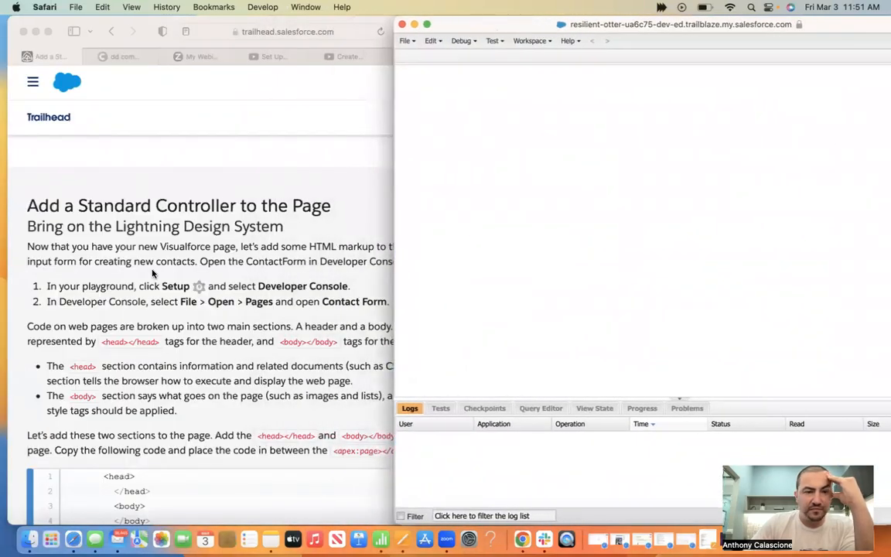
pyautogui.click(126, 244)
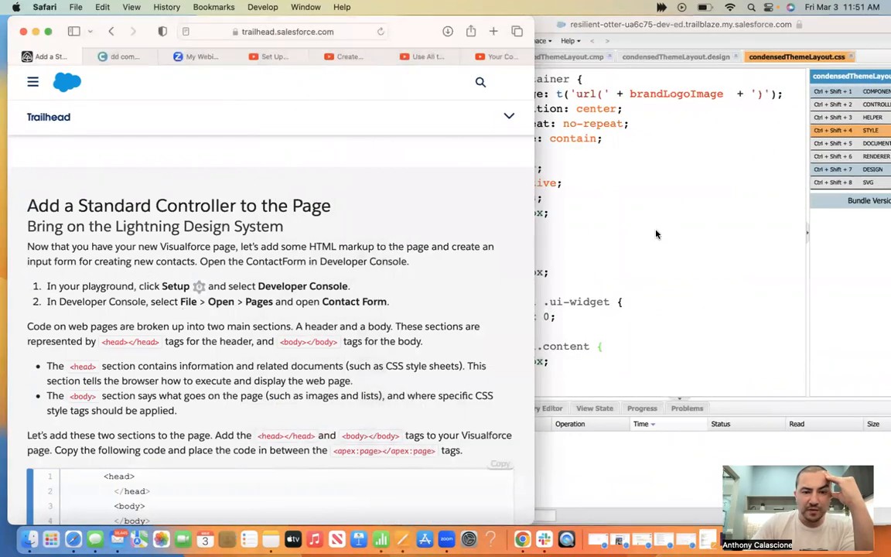
pyautogui.click(590, 205)
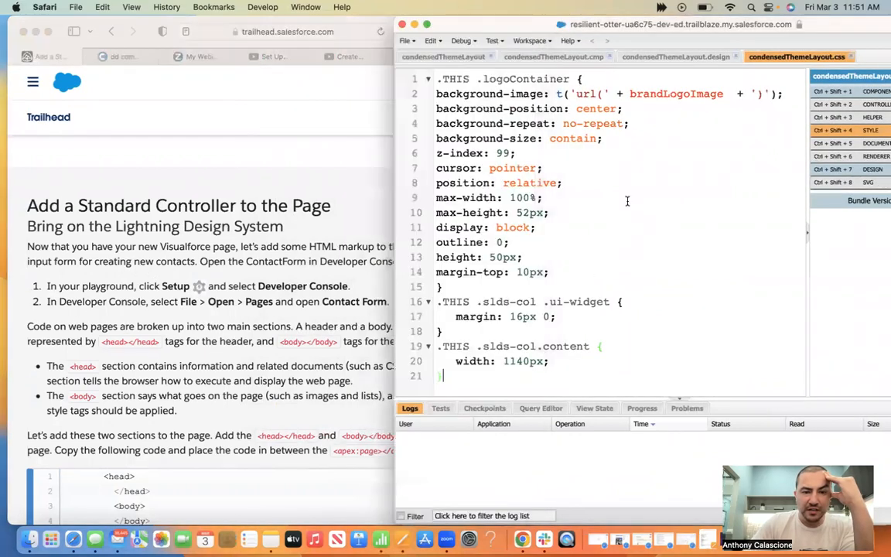
# Open the ContactForm page from the Pages list in the Developer Console
pyautogui.click(406, 41)
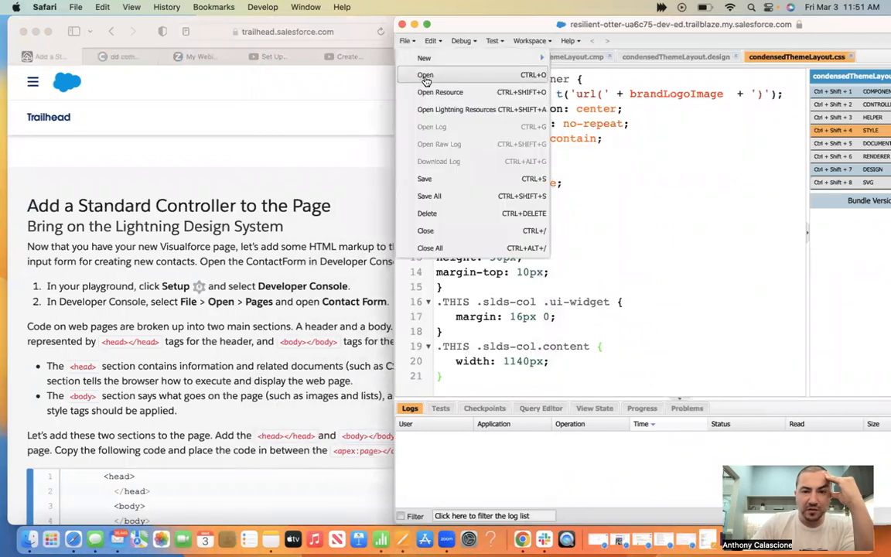
pyautogui.click(426, 77)
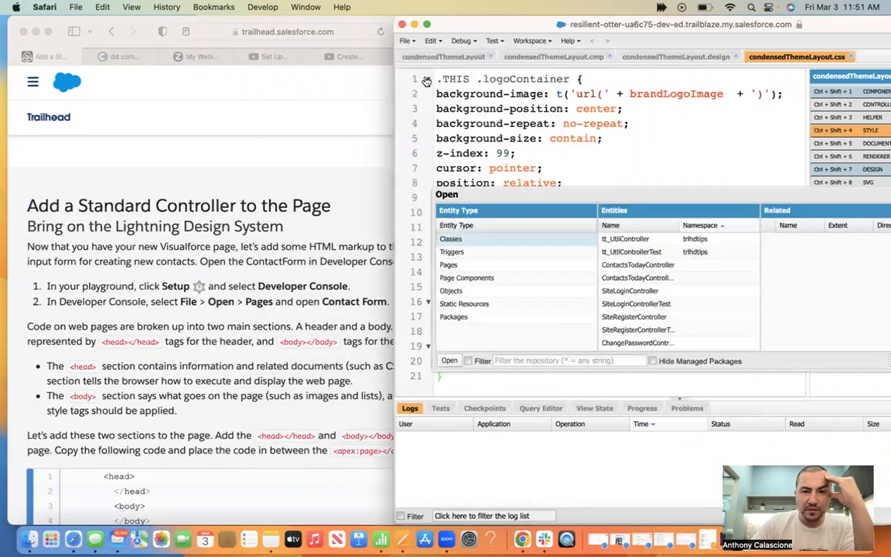
pyautogui.click(460, 268)
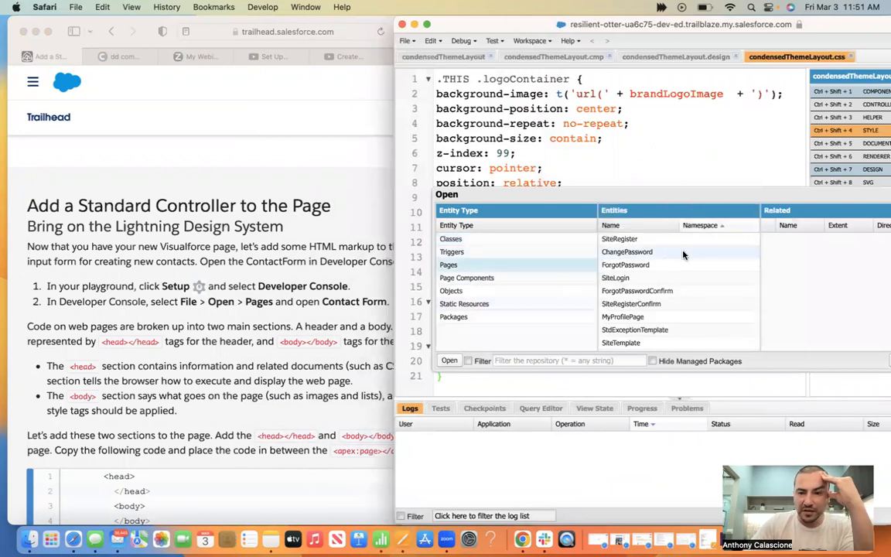
pyautogui.scroll(-5, 665, 294)
pyautogui.scroll(-4, 663, 305)
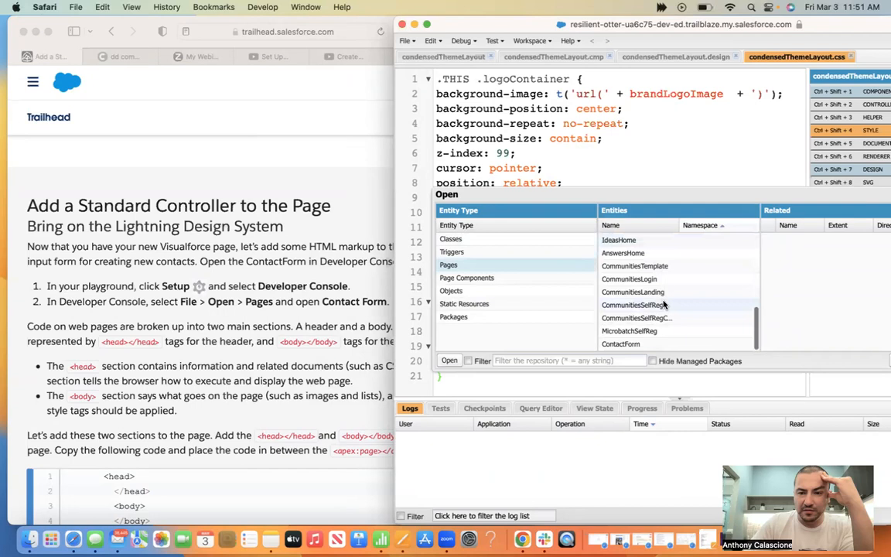
pyautogui.click(637, 345)
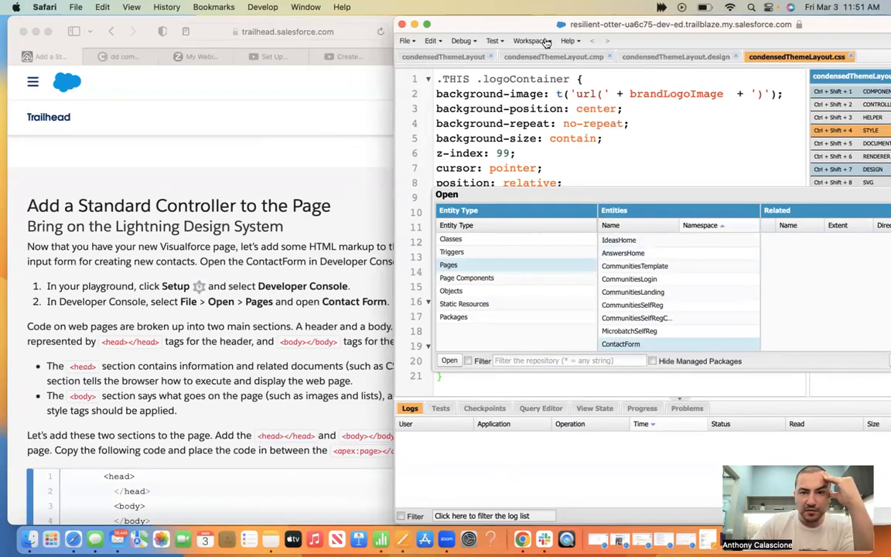
pyautogui.moveTo(478, 17); pyautogui.dragTo(406, 18)
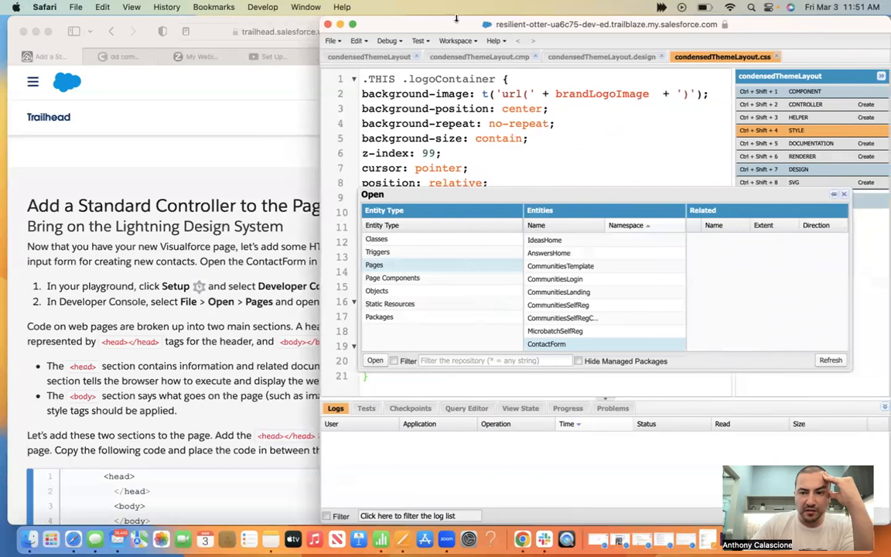
pyautogui.doubleClick(564, 345)
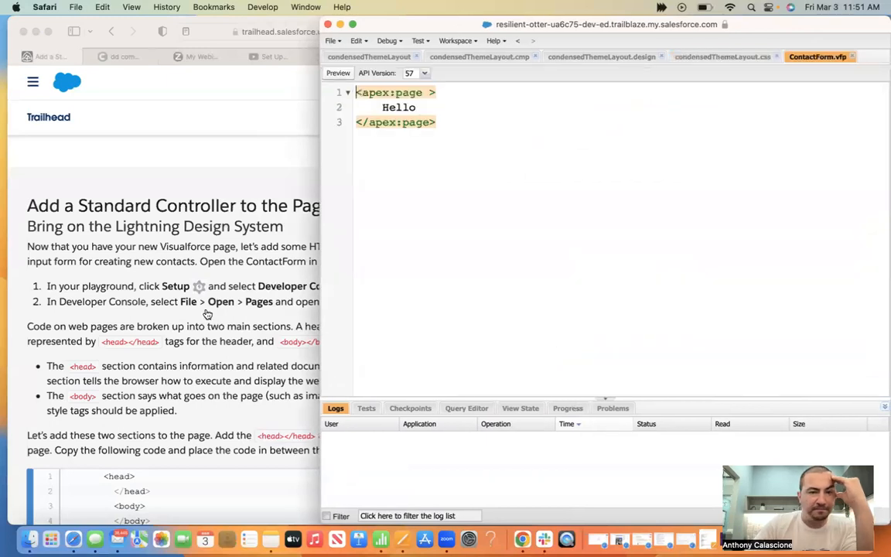
pyautogui.moveTo(421, 13); pyautogui.dragTo(499, 13)
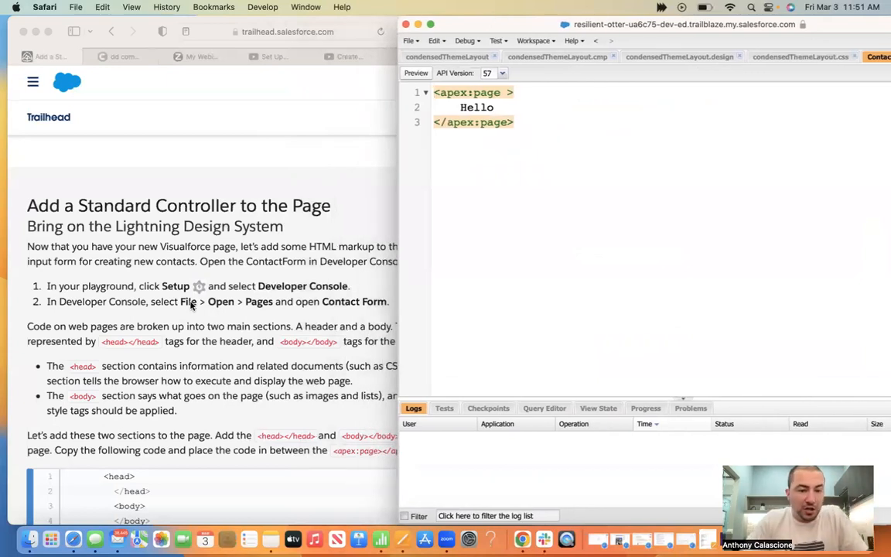
# Copy Trailhead's <head></head><body></body> sample code and select ContactForm's Hello line
pyautogui.click(203, 316)
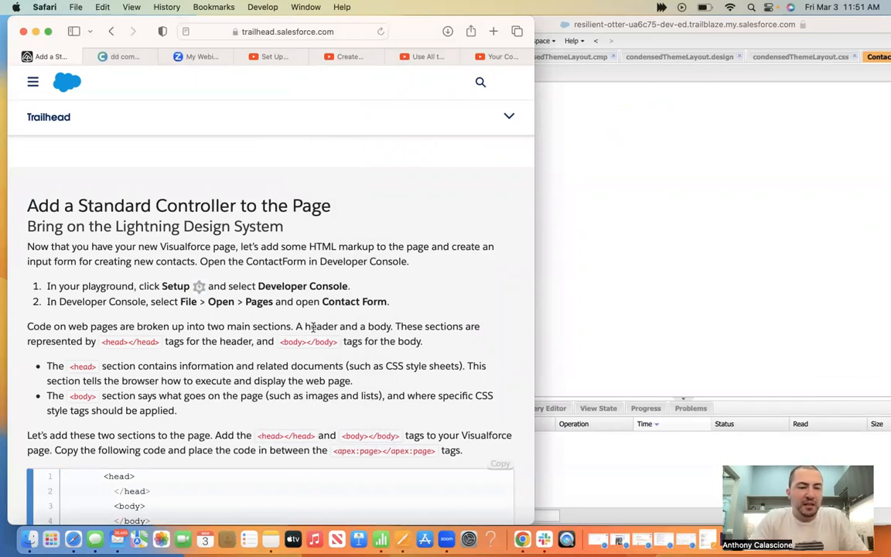
pyautogui.scroll(-5, 313, 327)
pyautogui.scroll(-1, 313, 327)
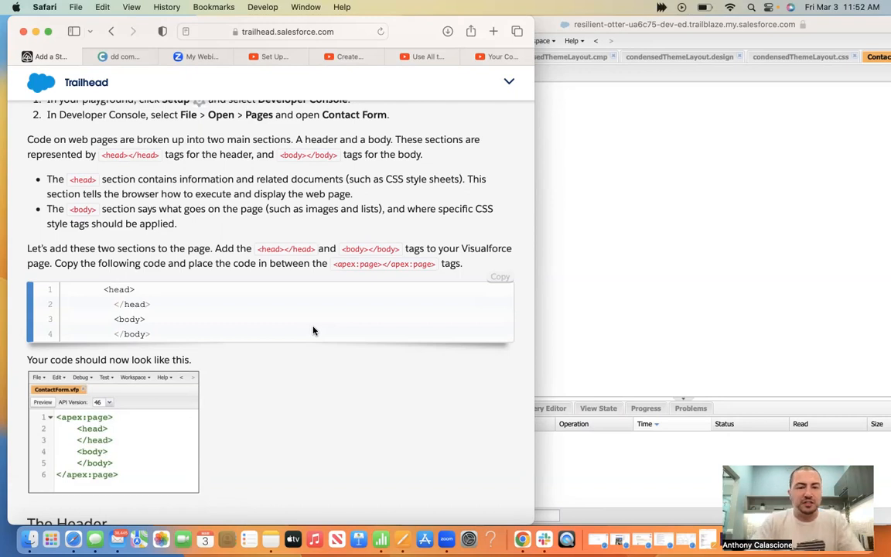
pyautogui.scroll(-3, 288, 301)
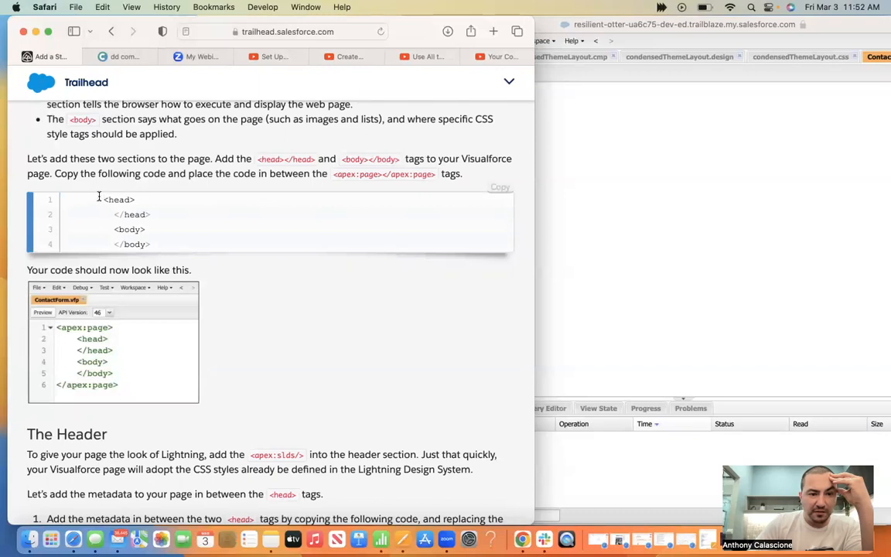
pyautogui.moveTo(100, 198); pyautogui.dragTo(164, 244)
pyautogui.press('super+c')
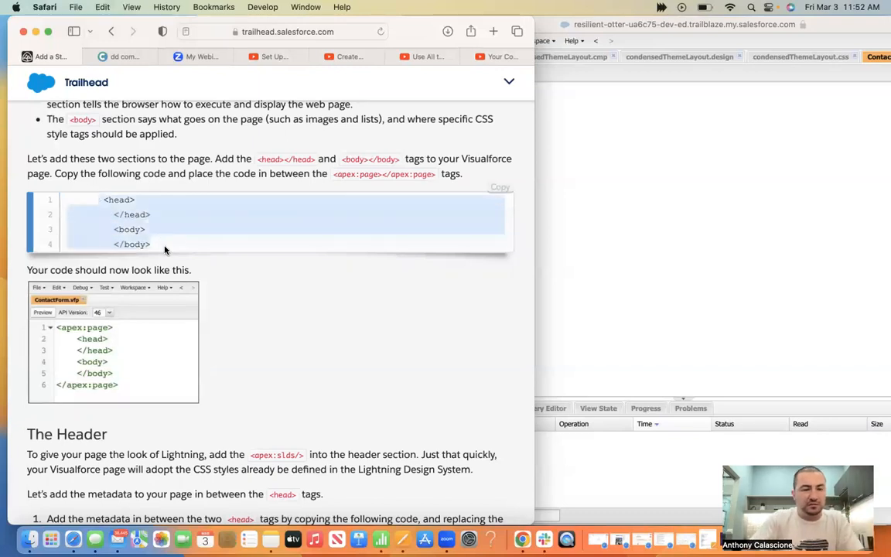
pyautogui.click(664, 260)
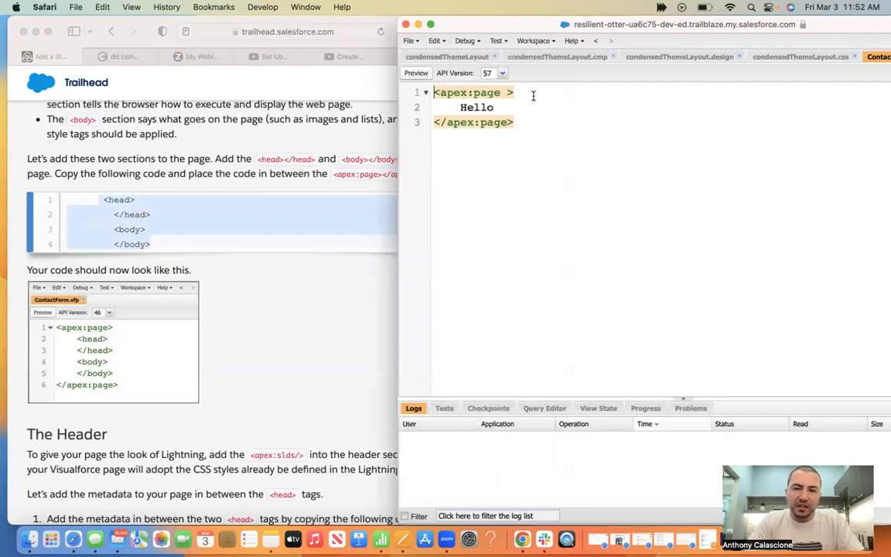
pyautogui.moveTo(504, 108); pyautogui.dragTo(433, 108)
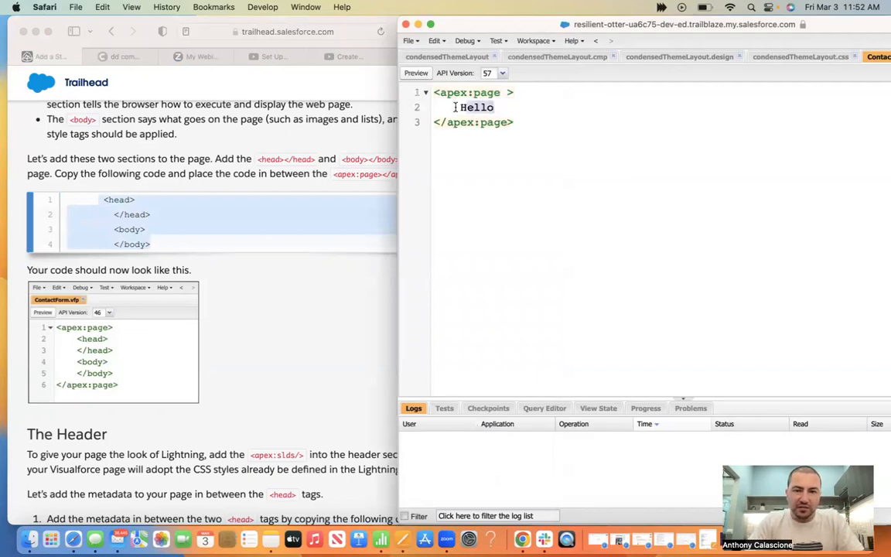
# Replace Hello with the pasted empty head and body tags inside apex:page
pyautogui.press('BackSpace')
pyautogui.press('BackSpace')
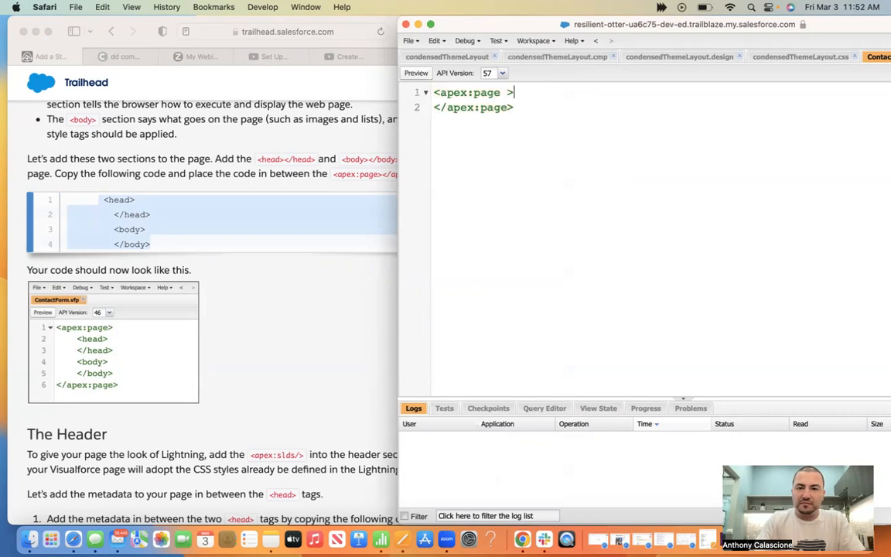
pyautogui.press('Return')
pyautogui.press('super+v')
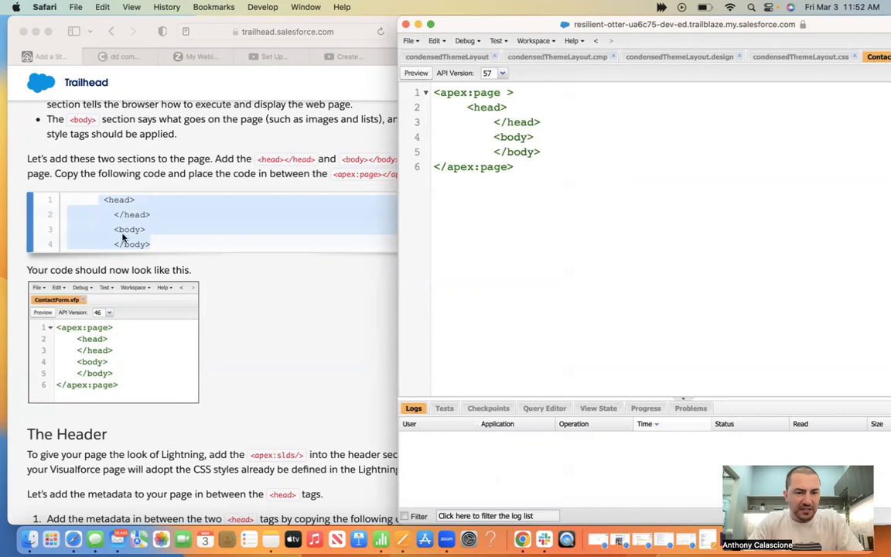
pyautogui.click(239, 376)
pyautogui.scroll(-3, 240, 376)
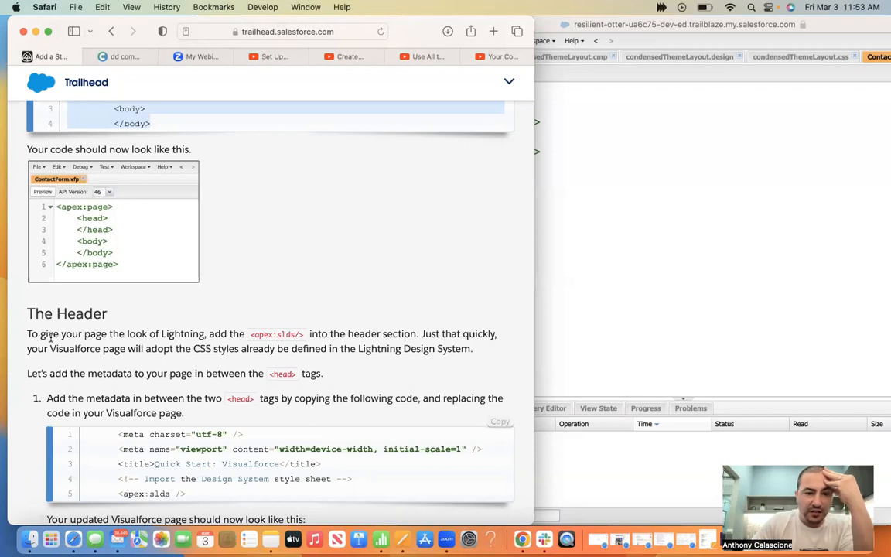
# Copy the five metadata lines from Trailhead and paste them right after <head> in ContactForm.vfp
pyautogui.scroll(-3, 168, 365)
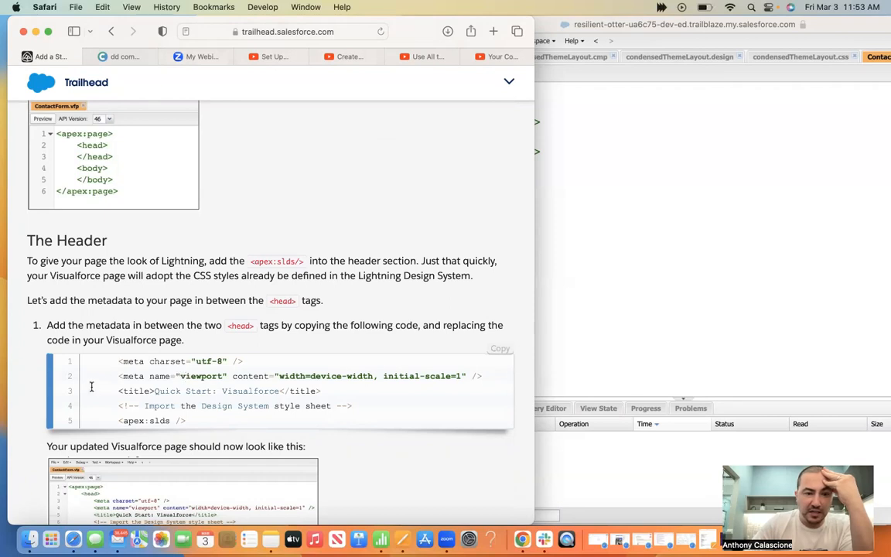
pyautogui.moveTo(193, 419); pyautogui.dragTo(116, 361)
pyautogui.press('super+c')
pyautogui.click(622, 247)
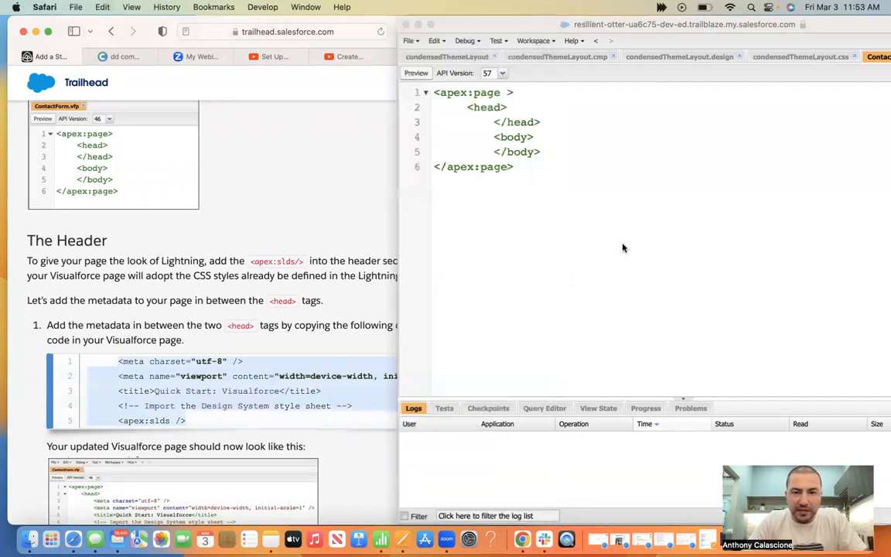
pyautogui.click(518, 105)
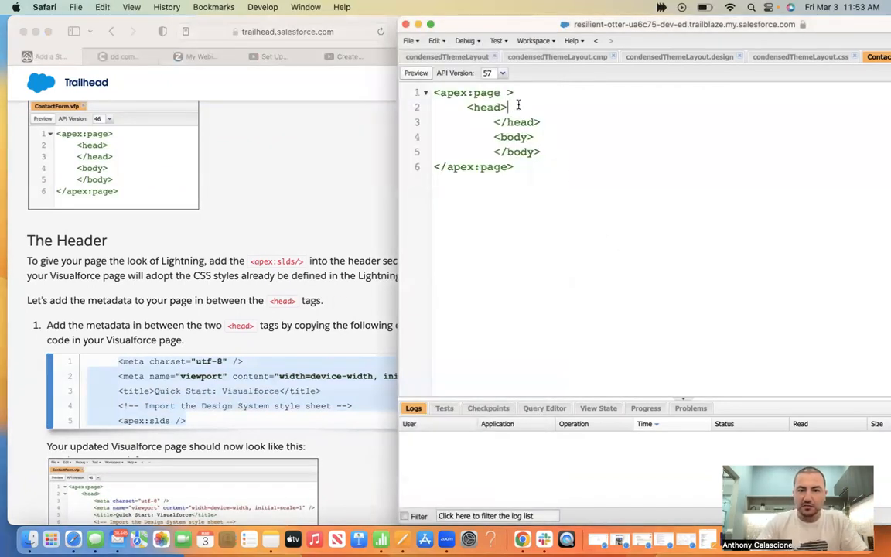
pyautogui.press('super+v')
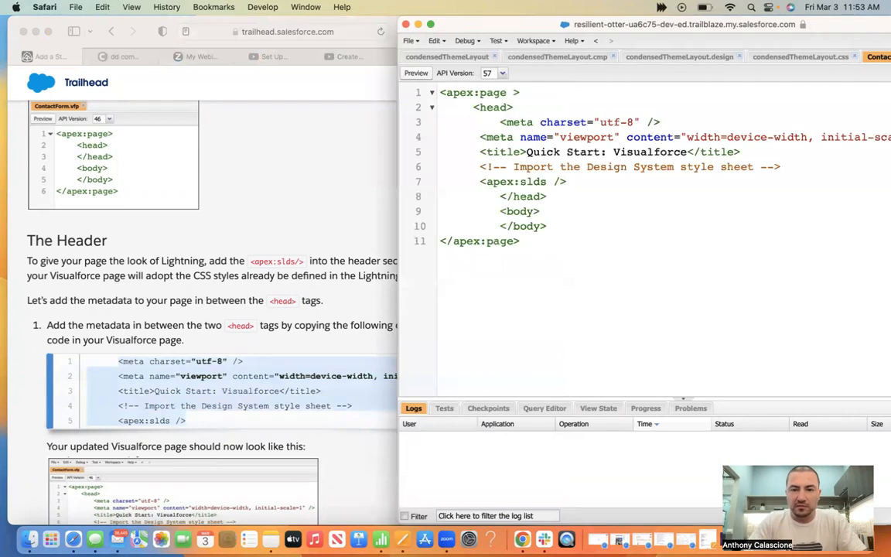
# Save ContactForm.vfp with the meta tags, title and apex:slds in its head
pyautogui.scroll(-3, 174, 346)
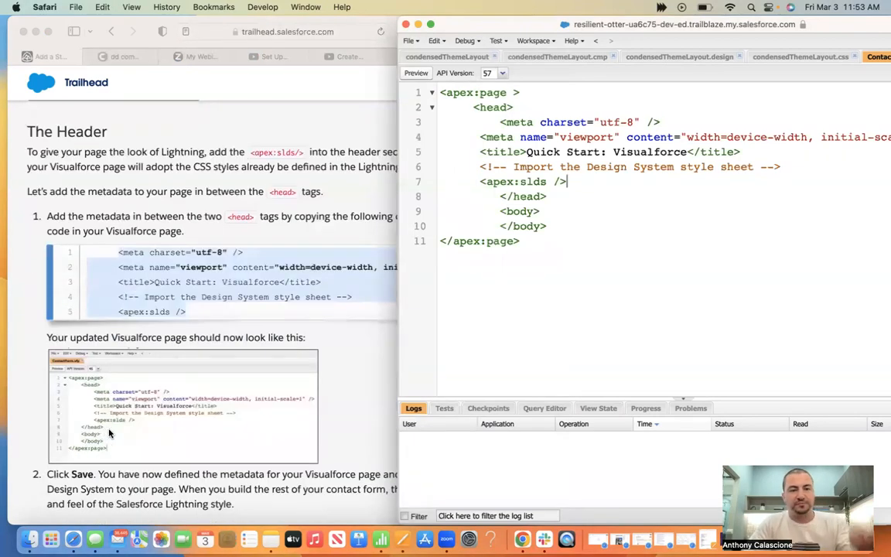
pyautogui.scroll(-3, 107, 433)
pyautogui.scroll(-1, 110, 433)
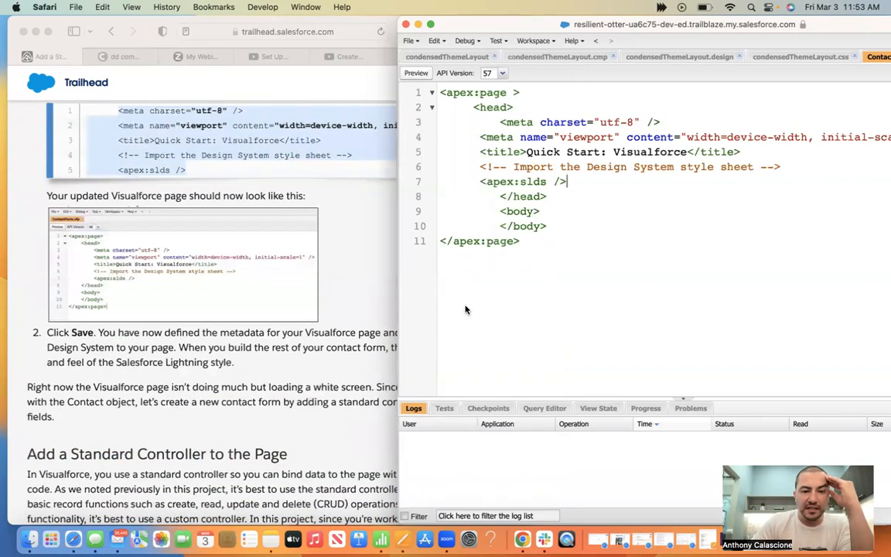
pyautogui.click(406, 47)
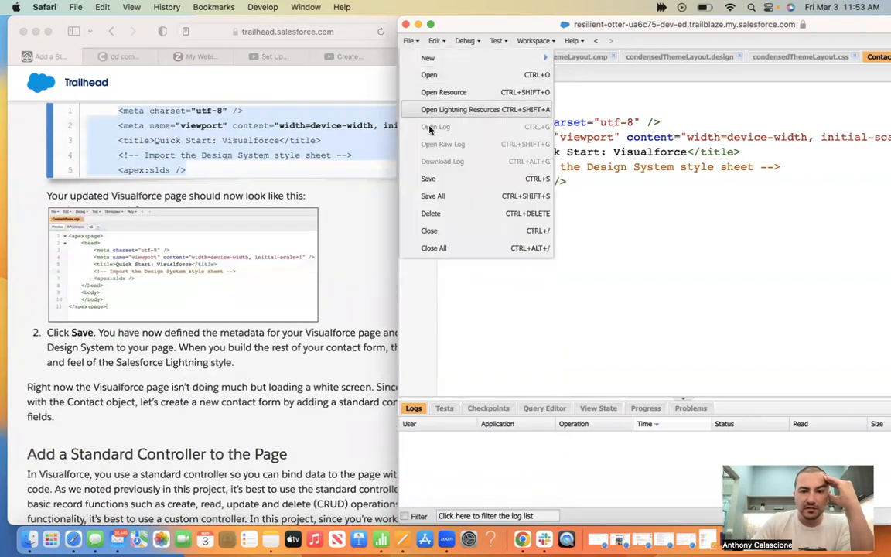
pyautogui.click(429, 179)
pyautogui.click(219, 317)
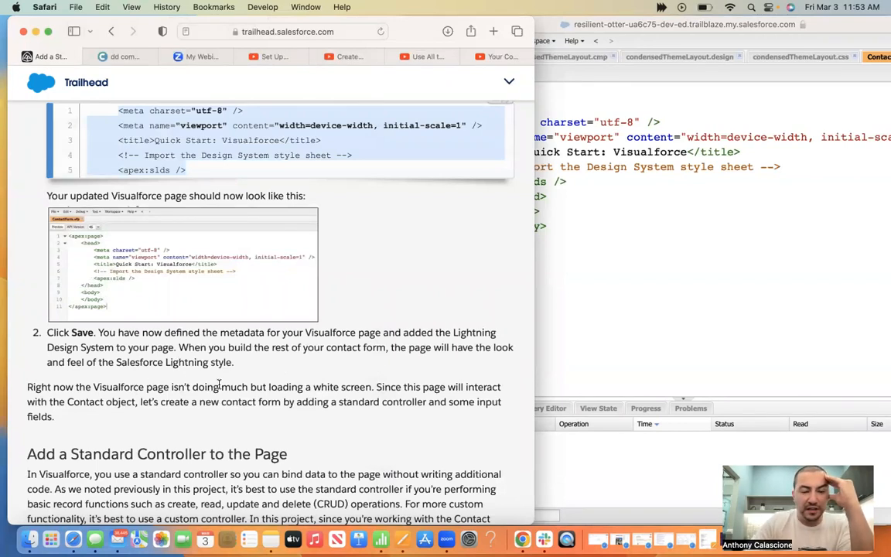
# Scroll Trailhead to 'Add a Standard Controller to the Page' and its standardController="Contact" tag
pyautogui.scroll(-3, 240, 394)
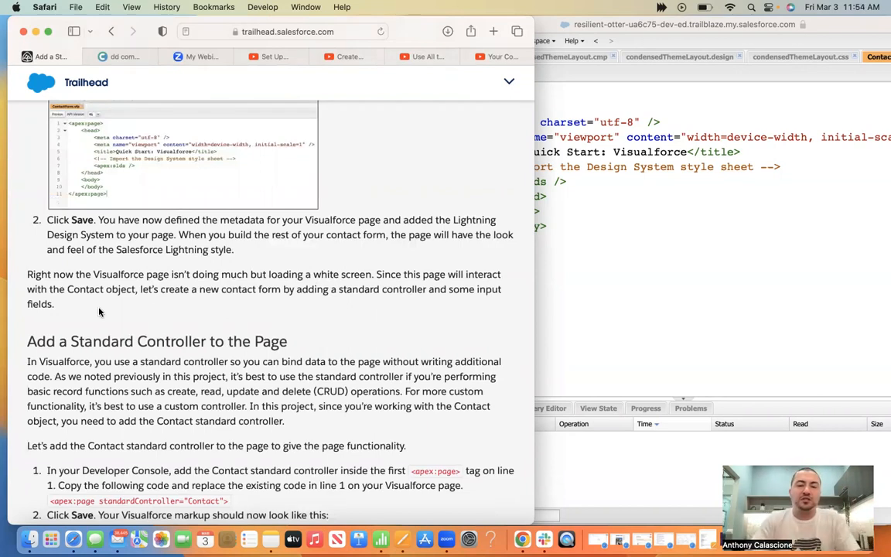
pyautogui.scroll(-5, 264, 331)
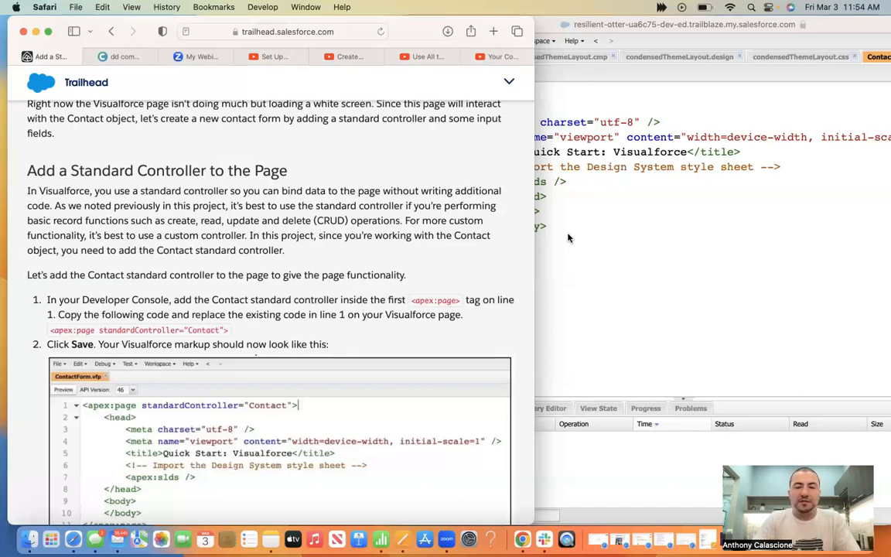
pyautogui.scroll(-3, 289, 235)
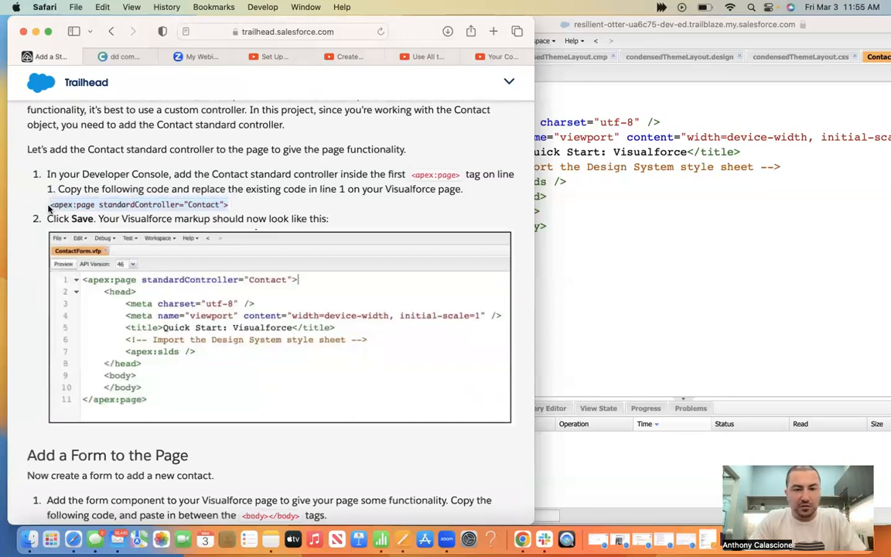
pyautogui.click(569, 255)
# Replace line 1's <apex:page> with <apex:page standardController="Contact"> and save ContactForm.vfp
pyautogui.moveTo(529, 91); pyautogui.dragTo(389, 83)
pyautogui.press('super+v')
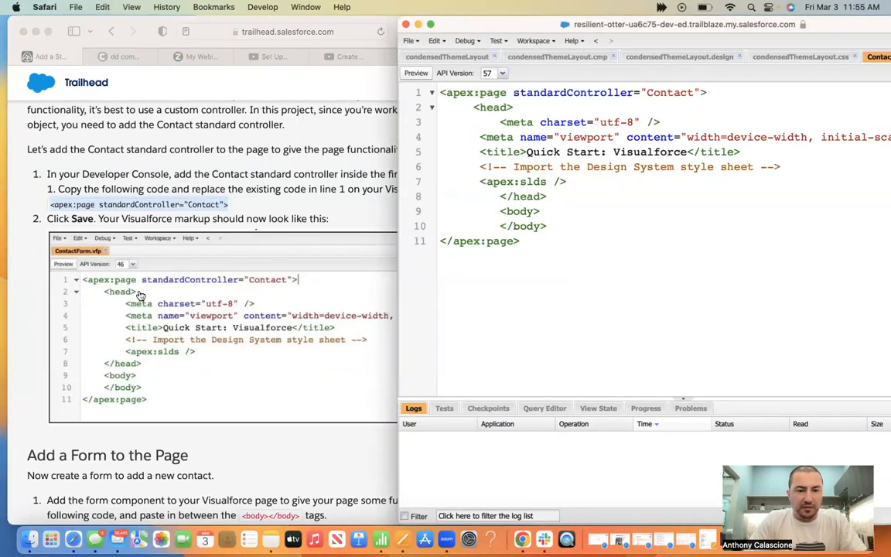
pyautogui.click(415, 43)
pyautogui.click(395, 159)
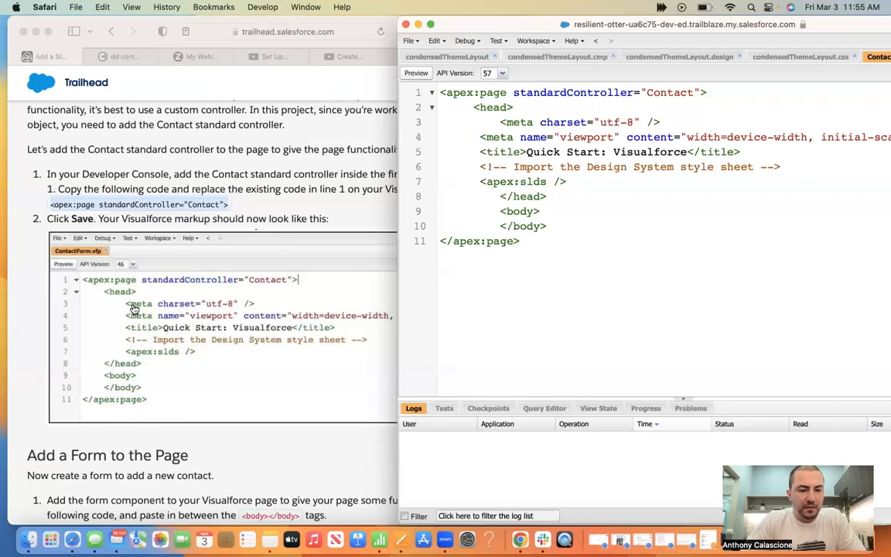
# Take the apex:form block from Trailhead and paste it after <body> in ContactForm.vfp
pyautogui.click(251, 487)
pyautogui.scroll(-5, 252, 483)
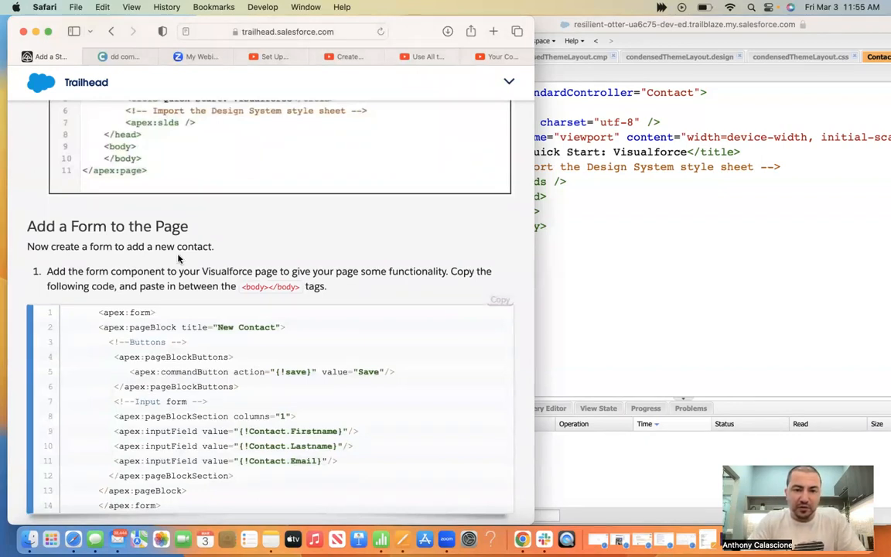
pyautogui.scroll(-2, 259, 248)
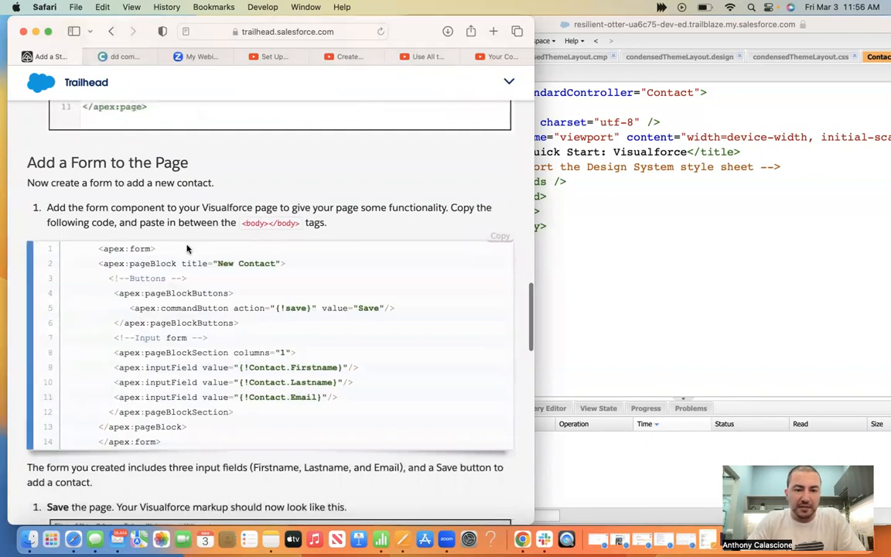
pyautogui.moveTo(116, 250); pyautogui.dragTo(203, 438)
pyautogui.click(692, 288)
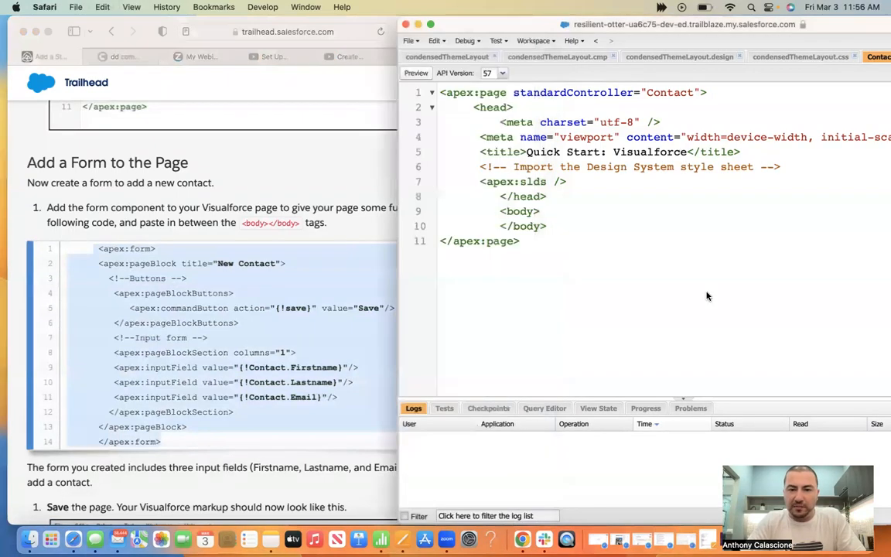
pyautogui.press('super+v')
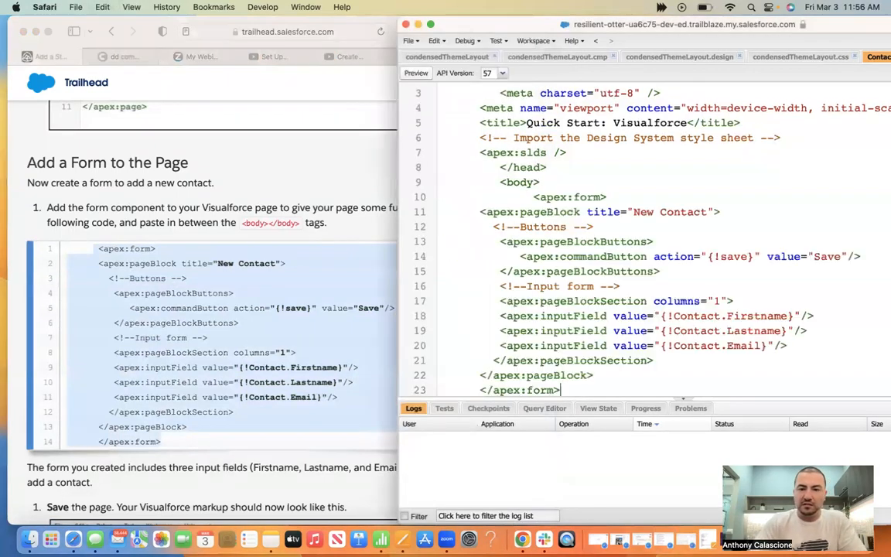
# Compare the pasted New Contact form with the tutorial's Firstname, Lastname, Email and Save markup
pyautogui.click(135, 426)
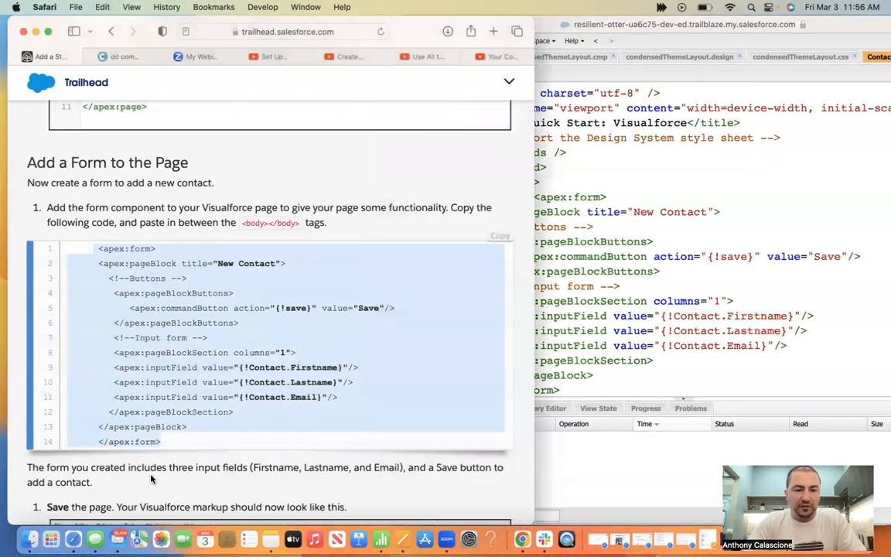
pyautogui.scroll(-3, 136, 426)
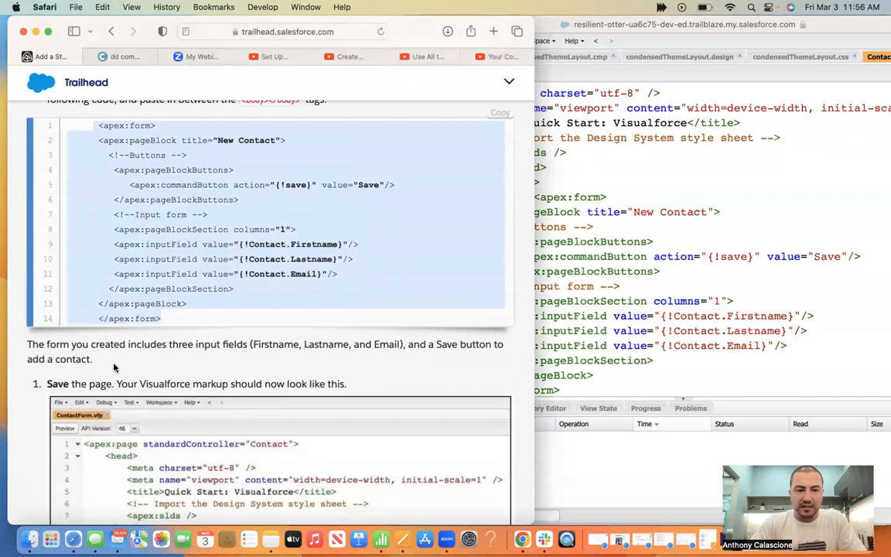
pyautogui.scroll(-3, 102, 325)
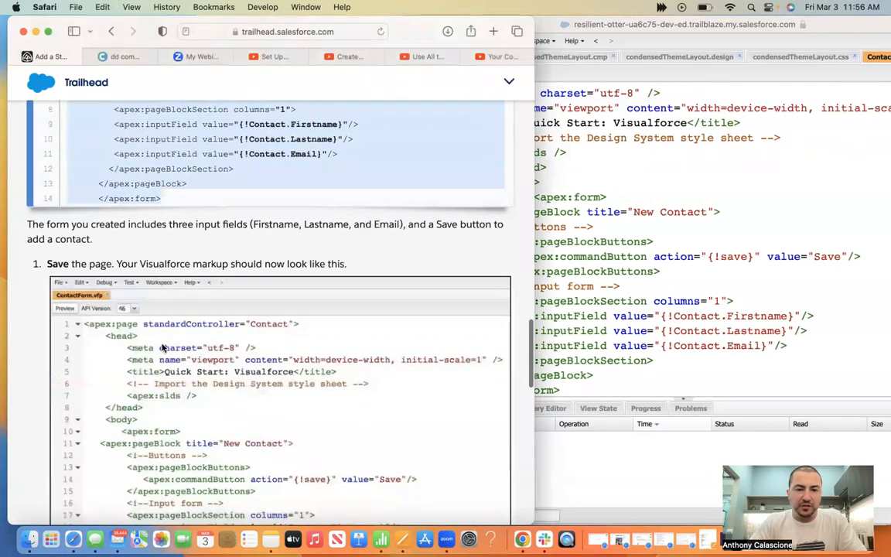
pyautogui.scroll(-5, 251, 274)
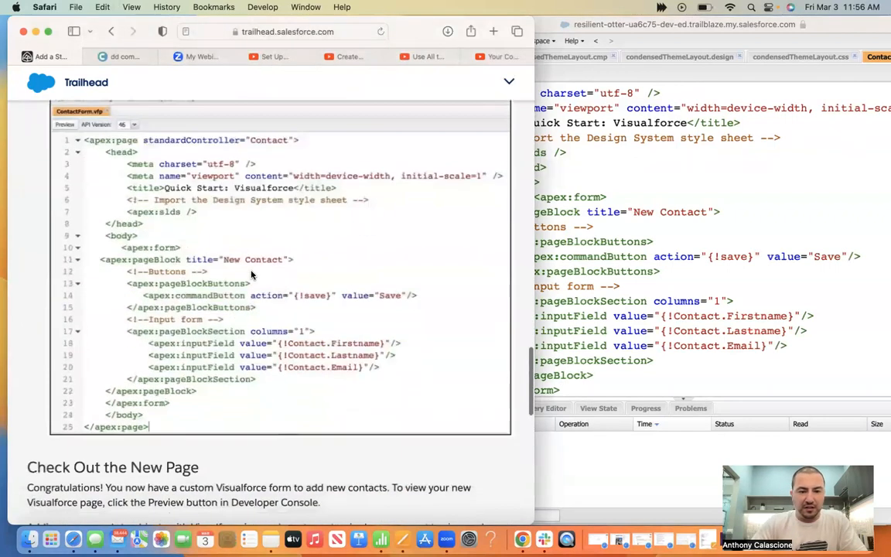
pyautogui.scroll(-1, 703, 269)
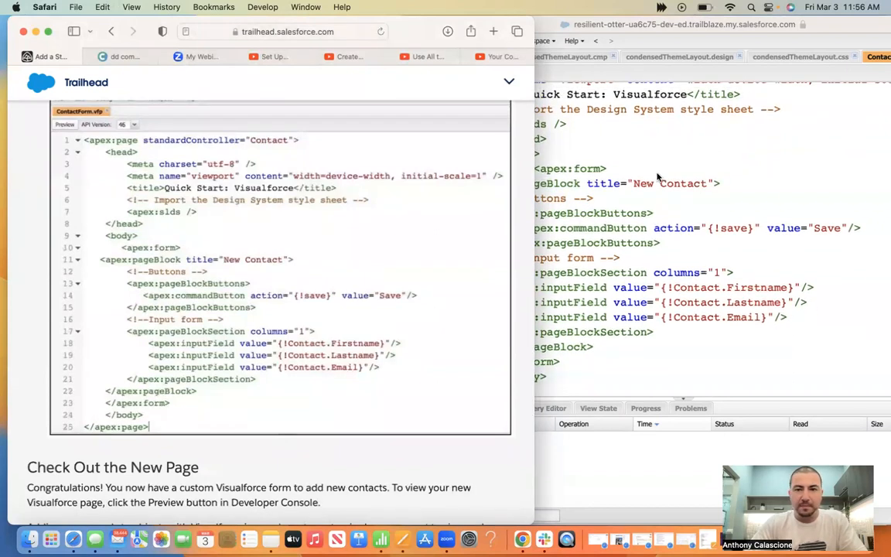
pyautogui.click(610, 206)
# Save ContactForm.vfp with the New Contact form in its body
pyautogui.click(413, 44)
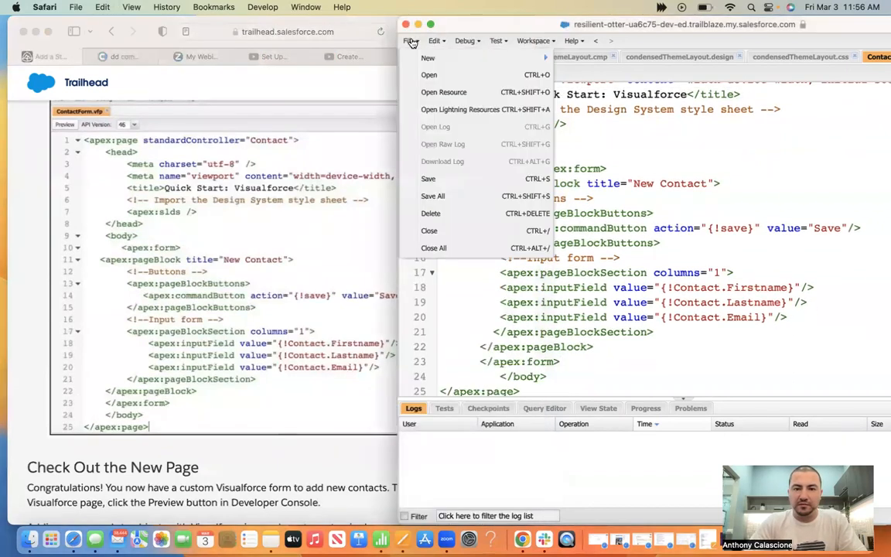
pyautogui.click(438, 177)
pyautogui.scroll(-6, 246, 310)
pyautogui.click(244, 313)
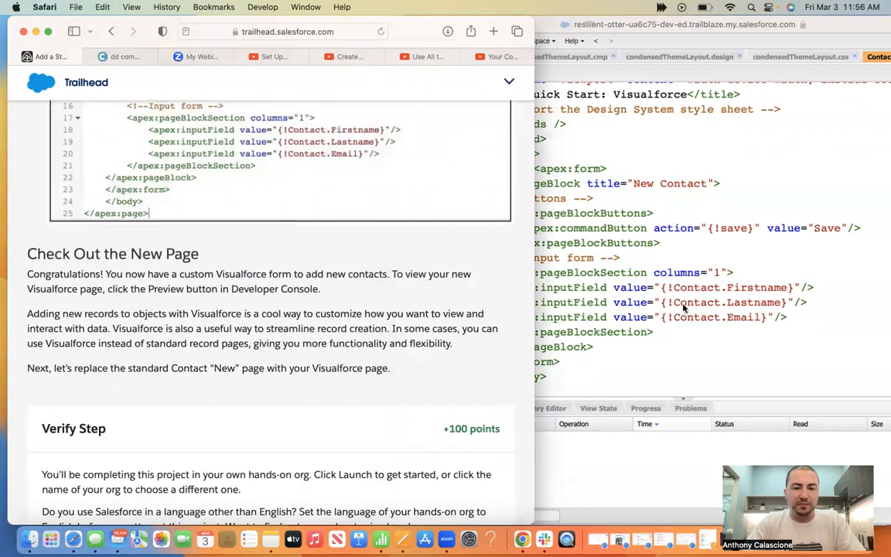
# Preview the ContactForm page as a New Contact form, then close the preview window
pyautogui.click(616, 280)
pyautogui.click(415, 75)
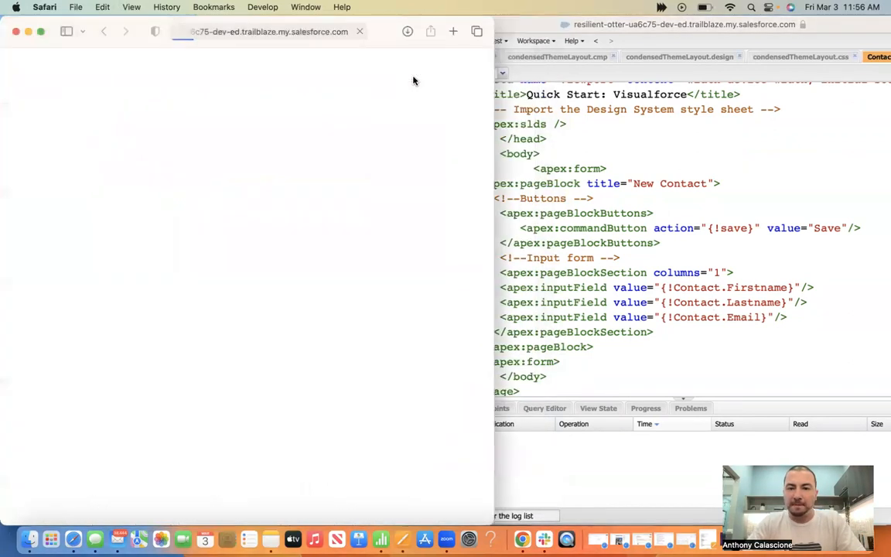
pyautogui.click(14, 32)
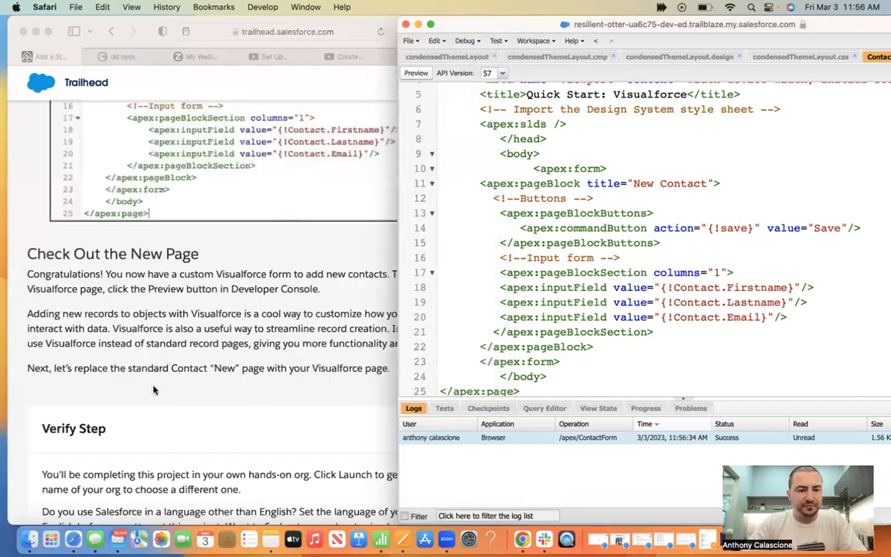
# Check the Quick Start: Visualforce challenge for +100 points and continue to 'Add a Form to the Visualforce Page'
pyautogui.click(140, 352)
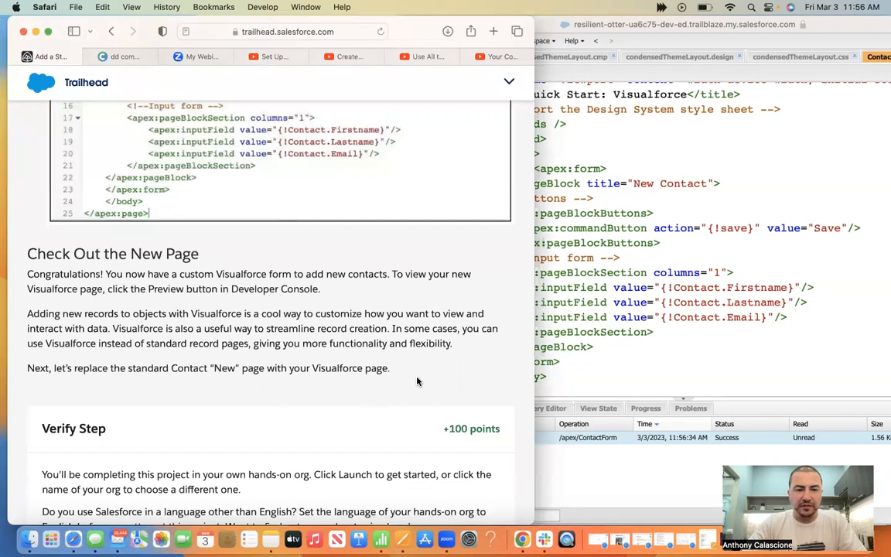
pyautogui.scroll(-5, 422, 379)
pyautogui.click(120, 436)
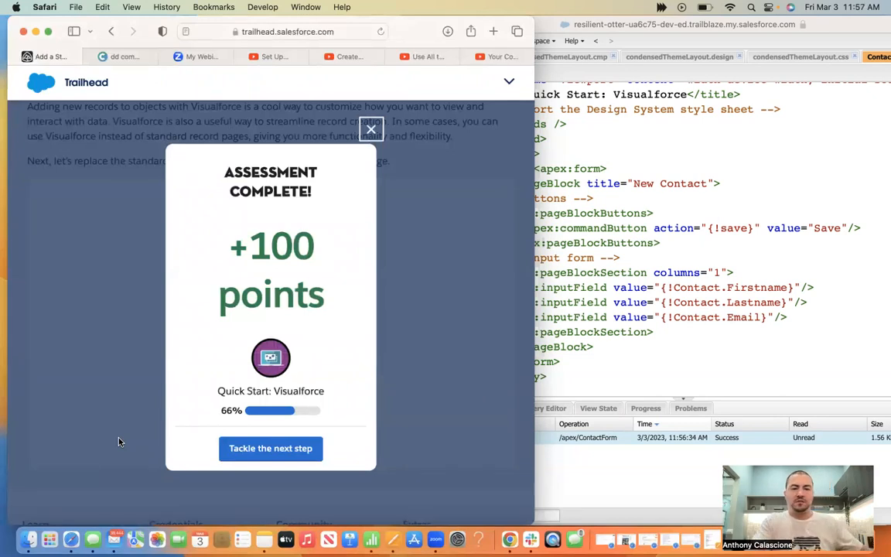
pyautogui.click(249, 450)
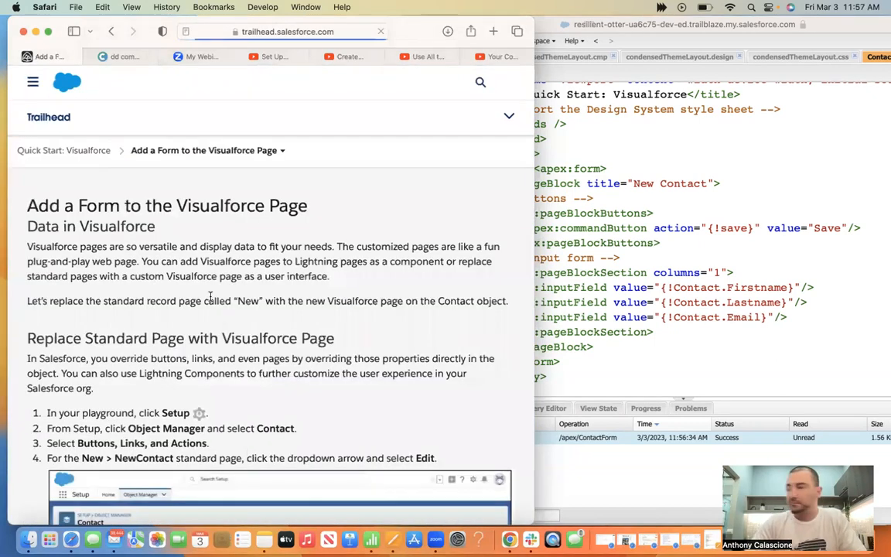
# Read the 'Replace Standard Page with Visualforce Page' steps, then return to the Developer Console
pyautogui.scroll(-3, 210, 296)
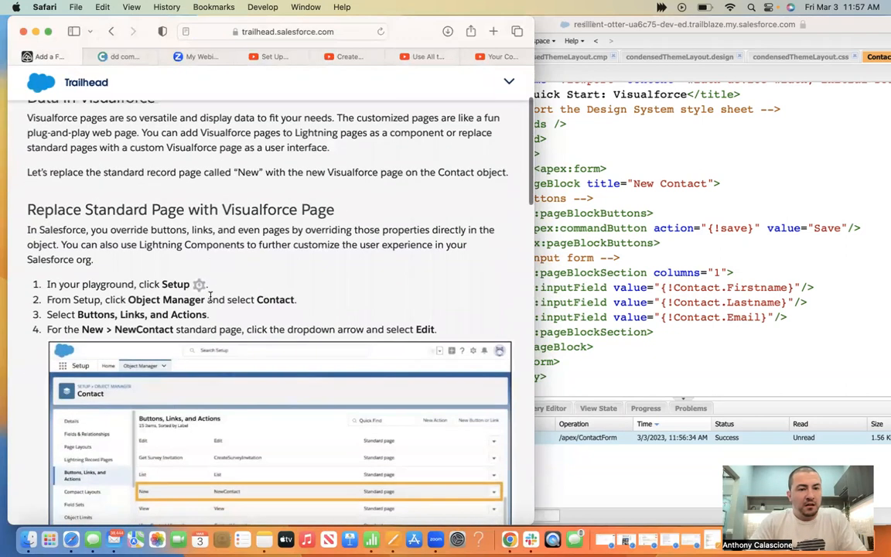
pyautogui.scroll(-3, 210, 296)
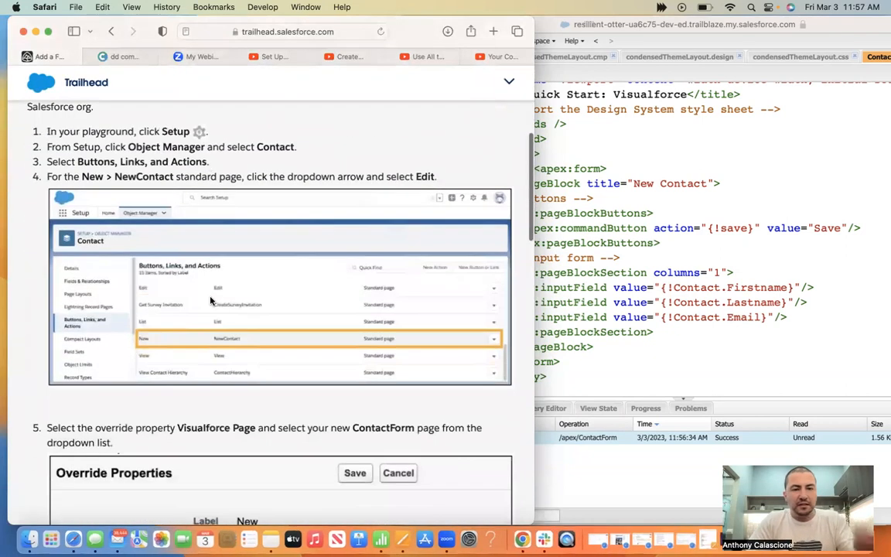
pyautogui.scroll(-5, 209, 296)
pyautogui.scroll(10, 209, 300)
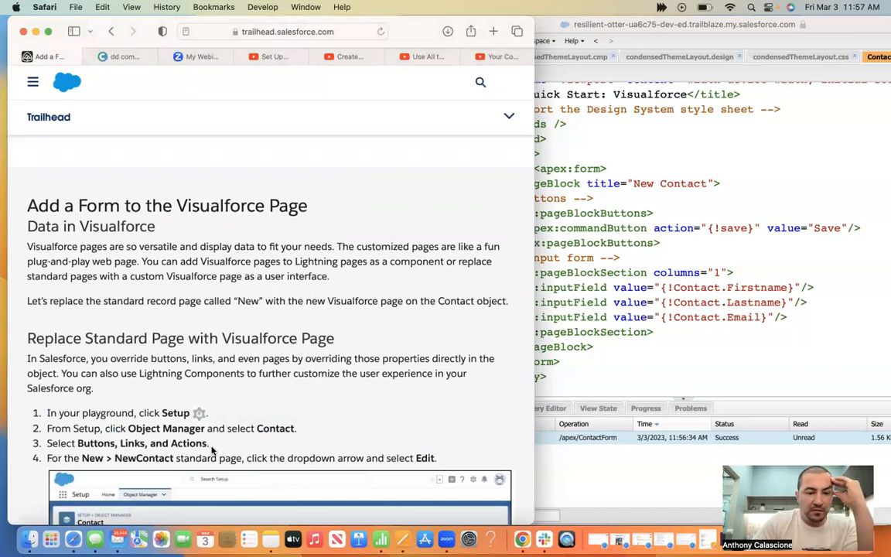
pyautogui.click(633, 273)
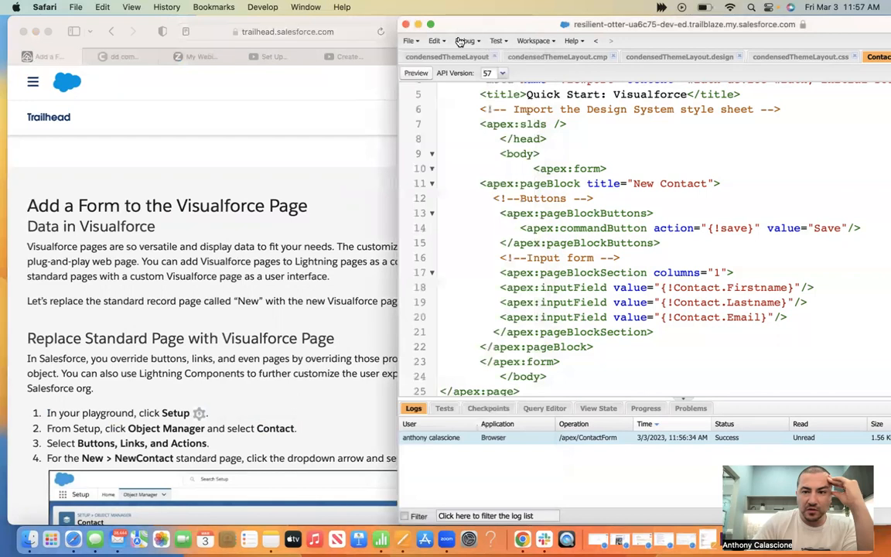
# Close the Developer Console and open the Setup gear menu on the Sales Home page
pyautogui.click(406, 25)
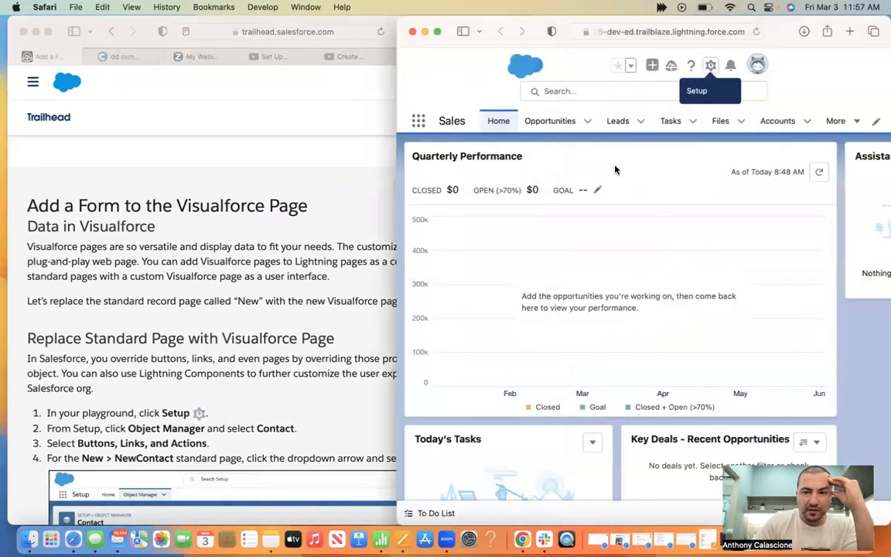
pyautogui.click(711, 67)
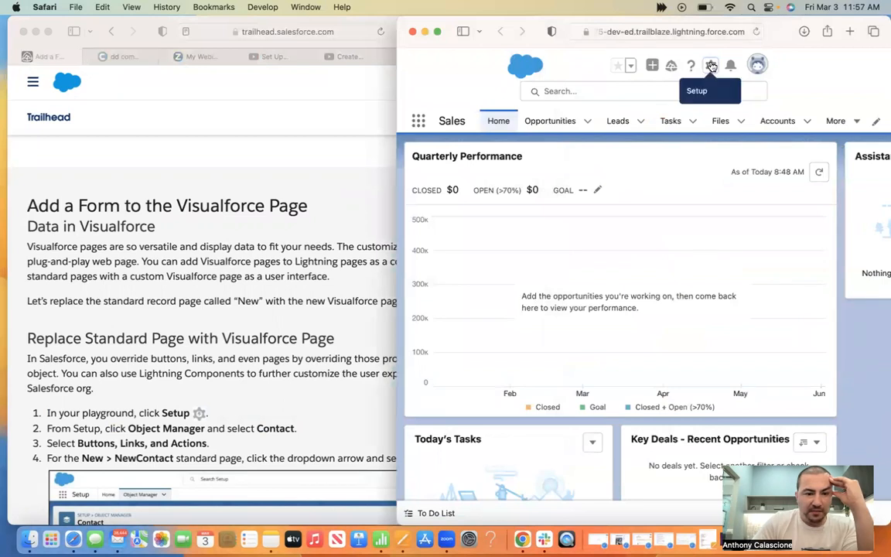
pyautogui.click(110, 283)
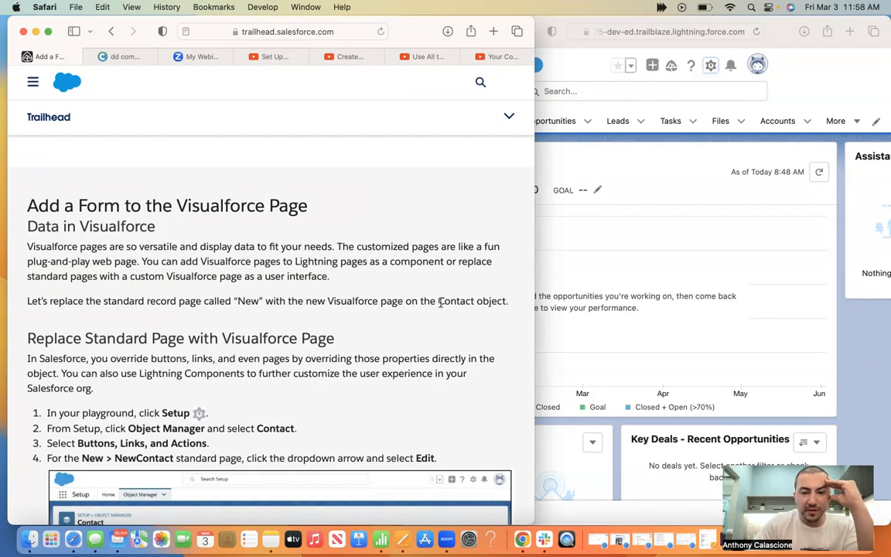
pyautogui.scroll(-3, 477, 312)
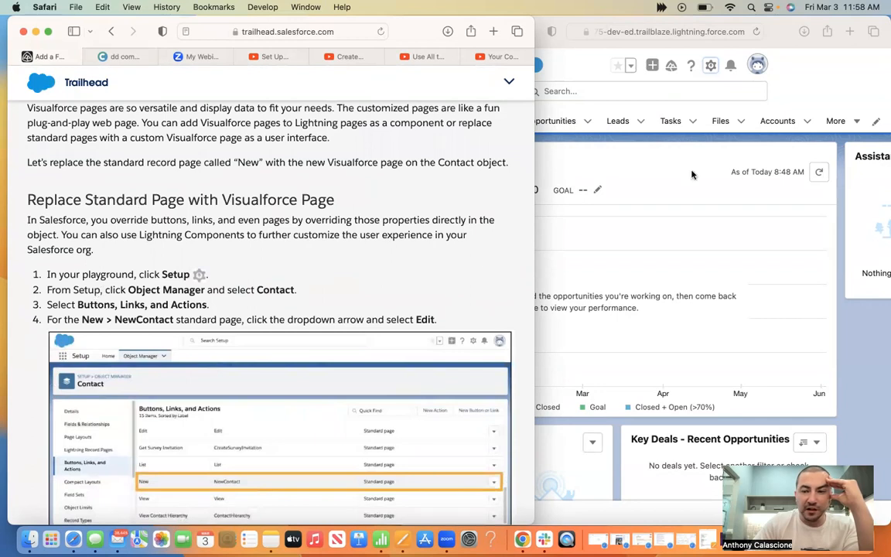
pyautogui.click(711, 66)
pyautogui.click(711, 66)
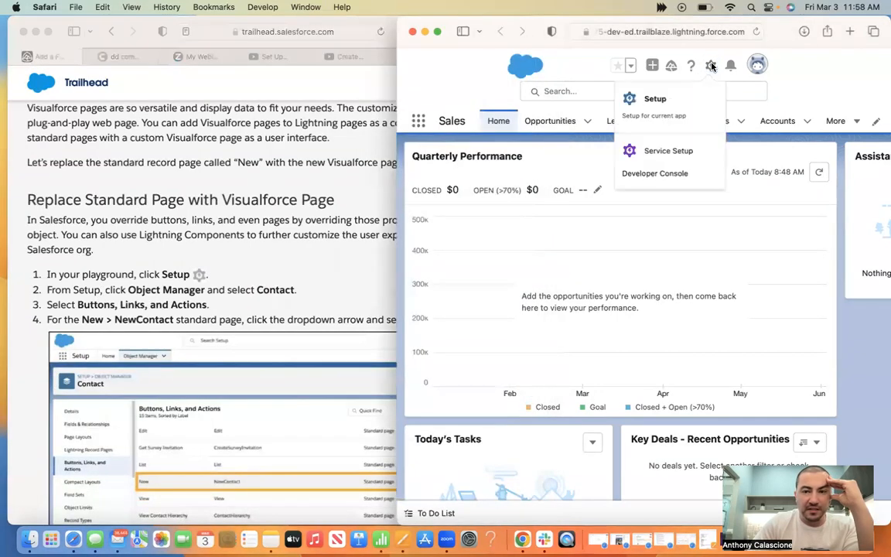
# Go to Setup > Object Manager > Contact > Buttons, Links, and Actions
pyautogui.click(656, 98)
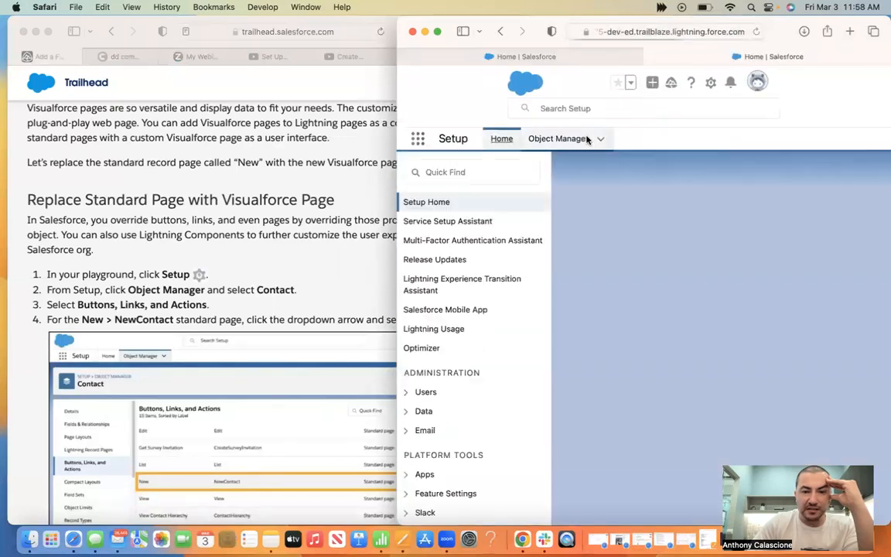
pyautogui.scroll(-10, 471, 326)
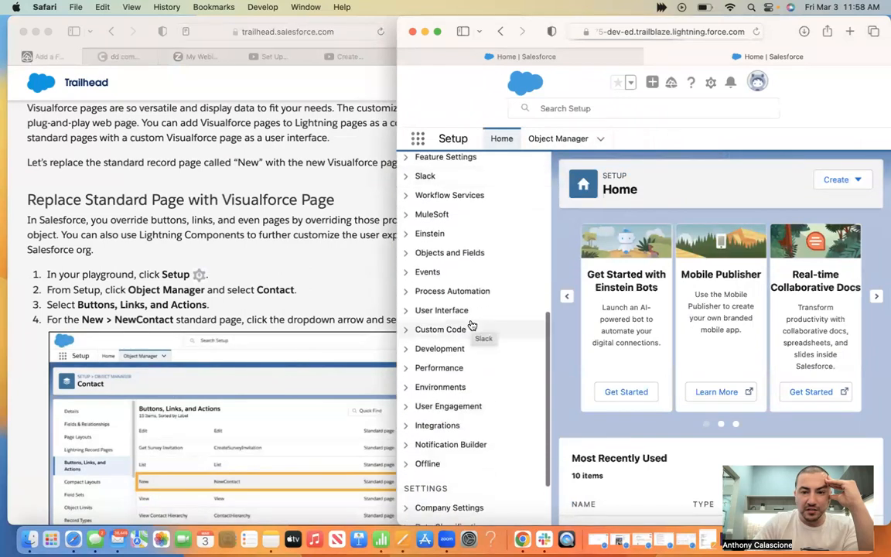
pyautogui.scroll(10, 471, 331)
pyautogui.click(549, 139)
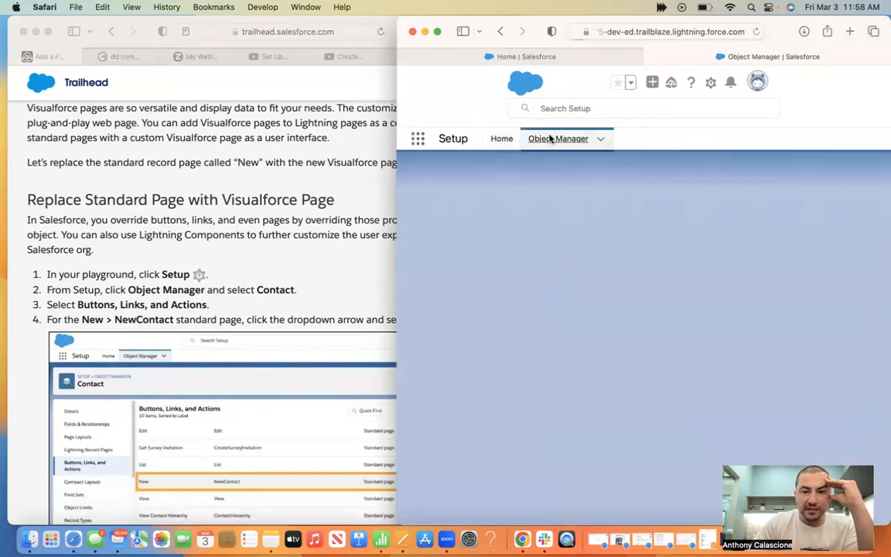
pyautogui.scroll(-5, 457, 403)
pyautogui.scroll(-8, 457, 404)
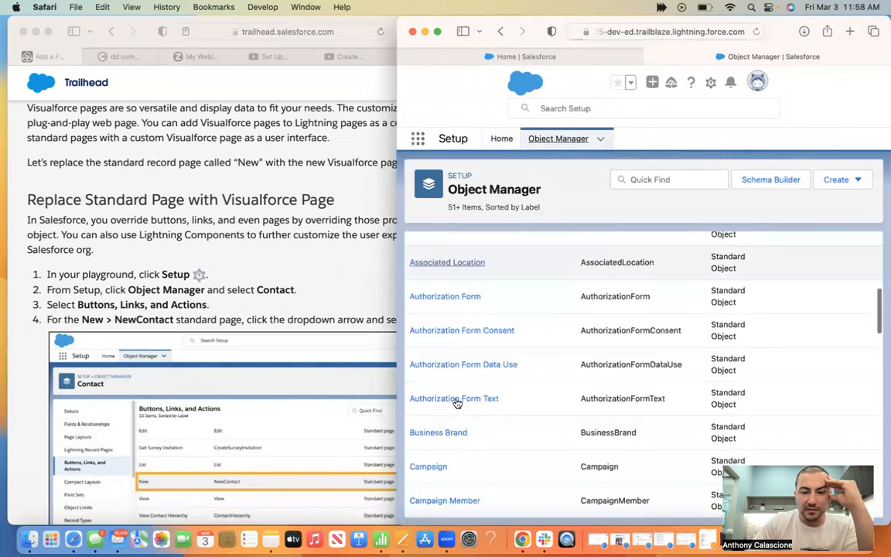
pyautogui.scroll(-6, 457, 401)
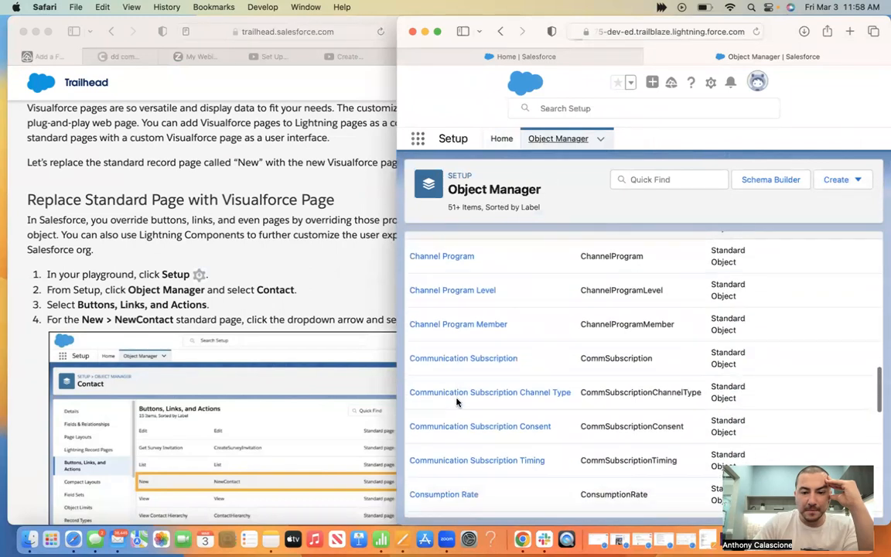
pyautogui.click(424, 409)
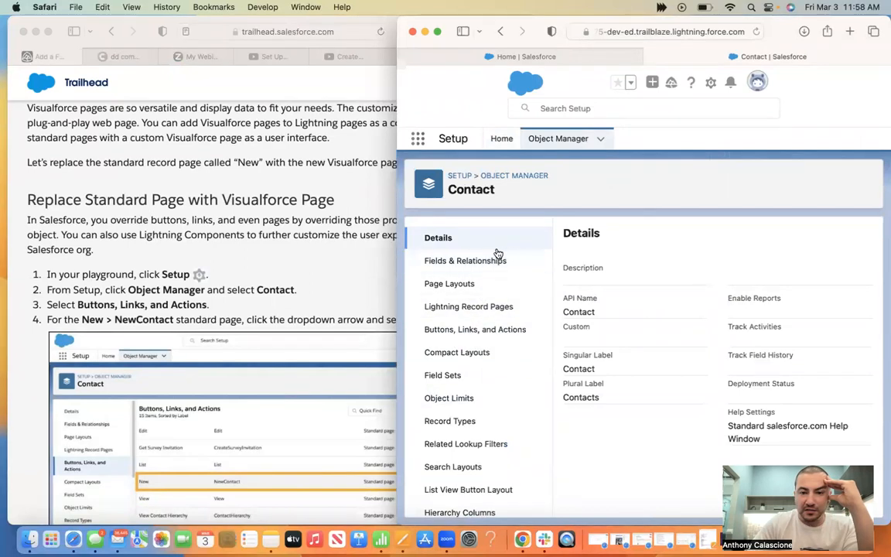
pyautogui.click(471, 331)
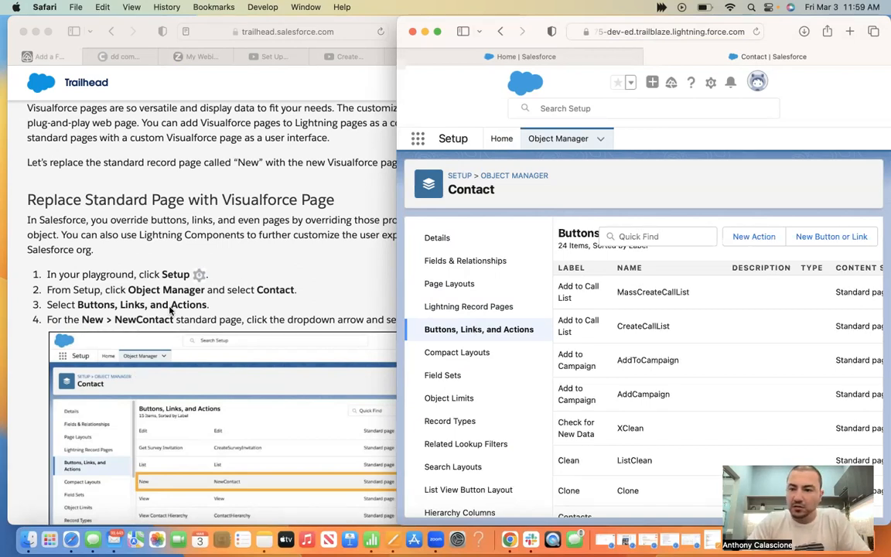
# Widen the Setup window and choose Edit on Contact's New (NewContact) button
pyautogui.click(298, 278)
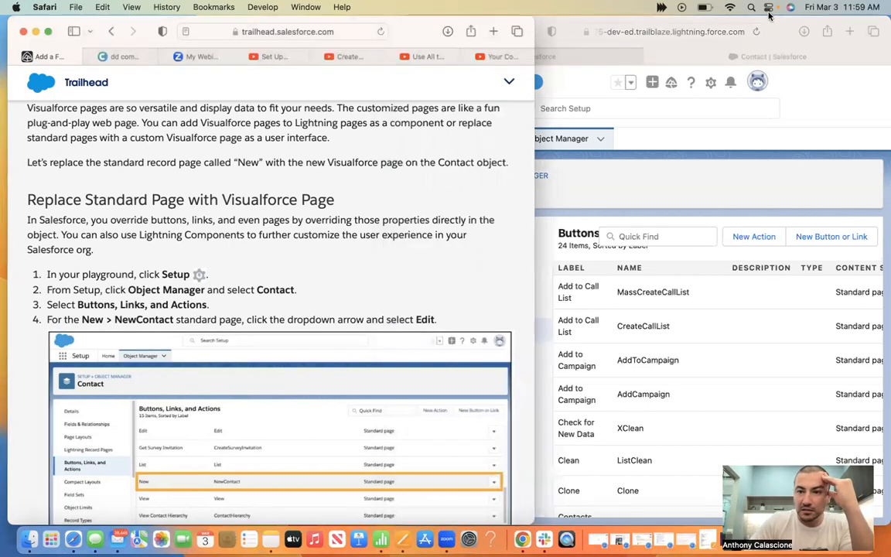
pyautogui.click(537, 179)
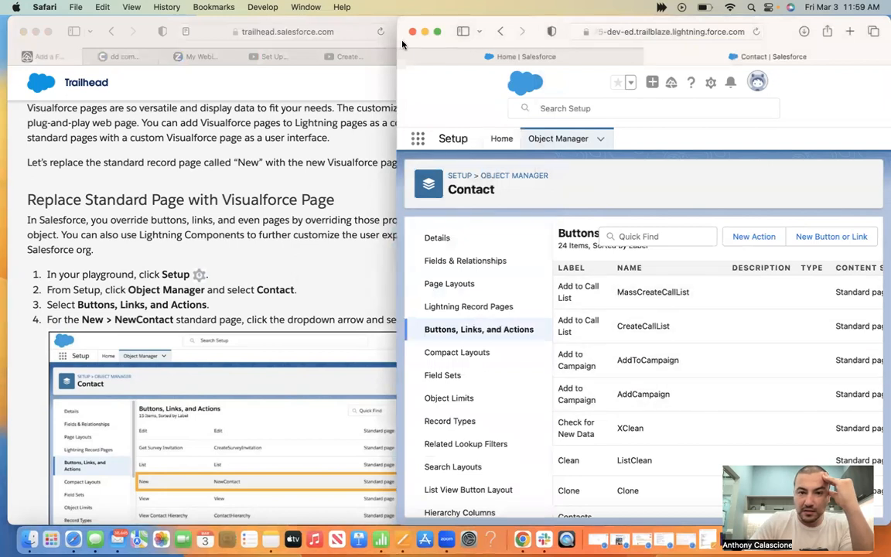
pyautogui.moveTo(397, 41); pyautogui.dragTo(218, 39)
pyautogui.scroll(-5, 469, 333)
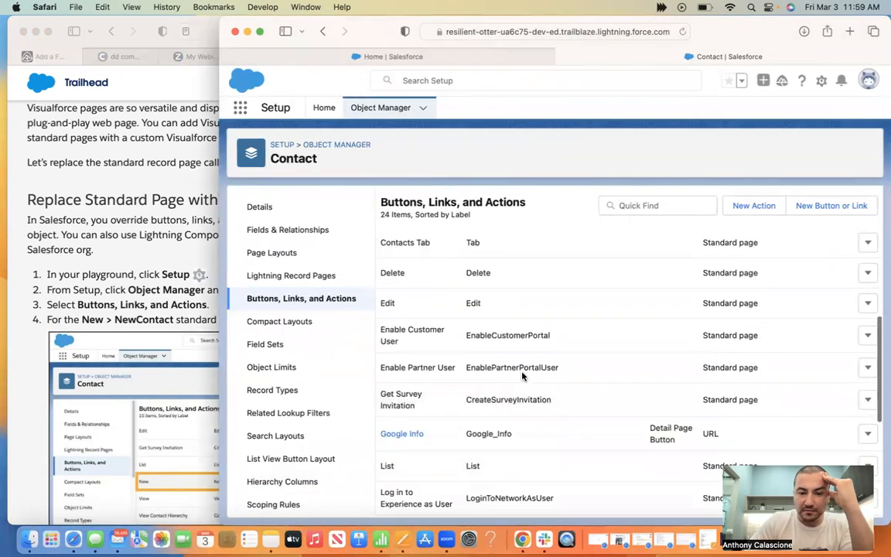
pyautogui.scroll(-5, 522, 372)
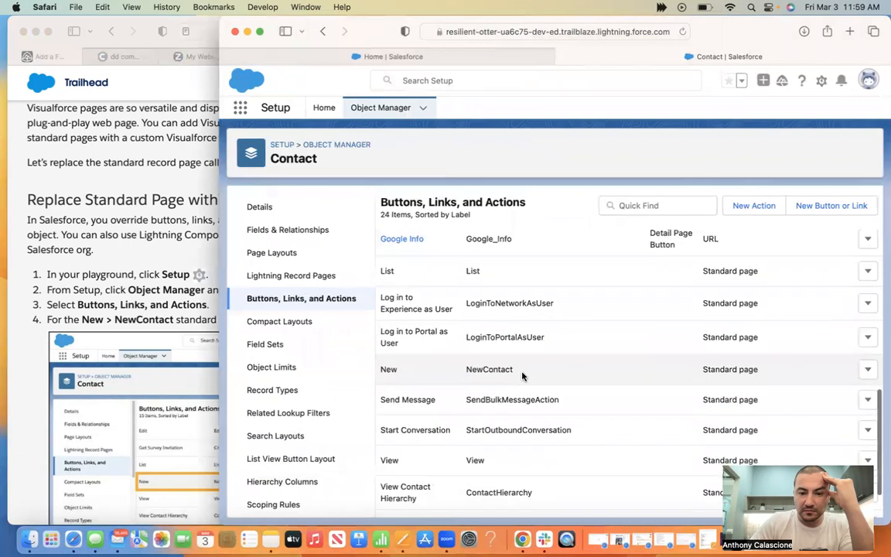
pyautogui.click(868, 368)
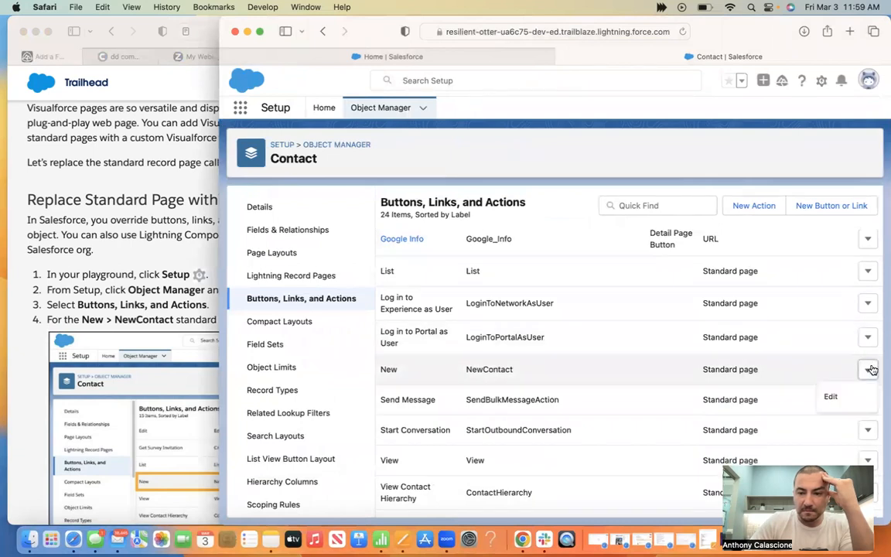
pyautogui.click(835, 396)
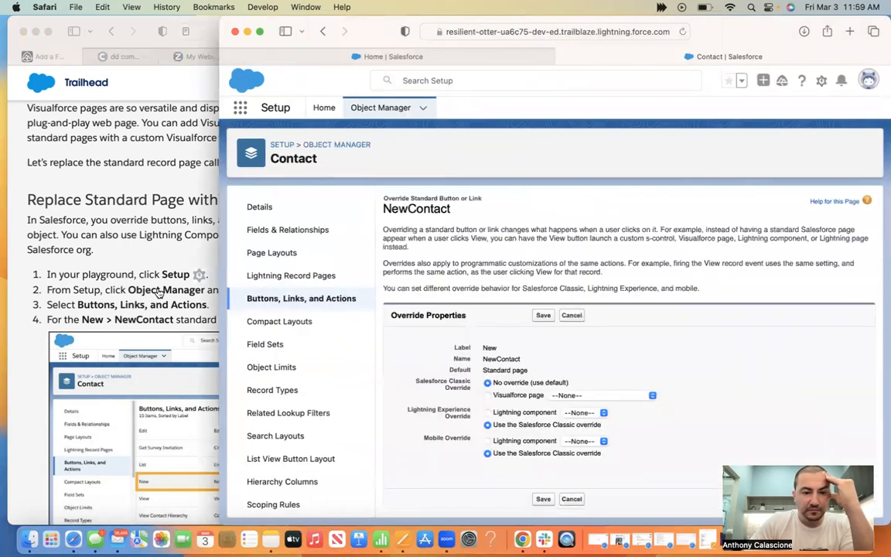
pyautogui.click(160, 292)
pyautogui.scroll(-6, 159, 292)
# Scroll the Trailhead guide down to steps 5 and 6 about Override Properties
pyautogui.scroll(-3, 159, 292)
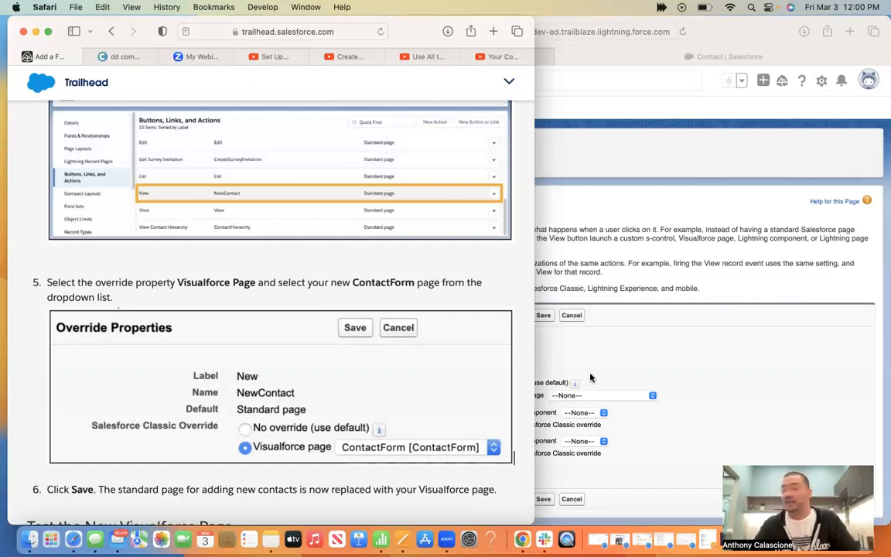
# Set the Contact New button override to the ContactForm Visualforce page
pyautogui.click(624, 366)
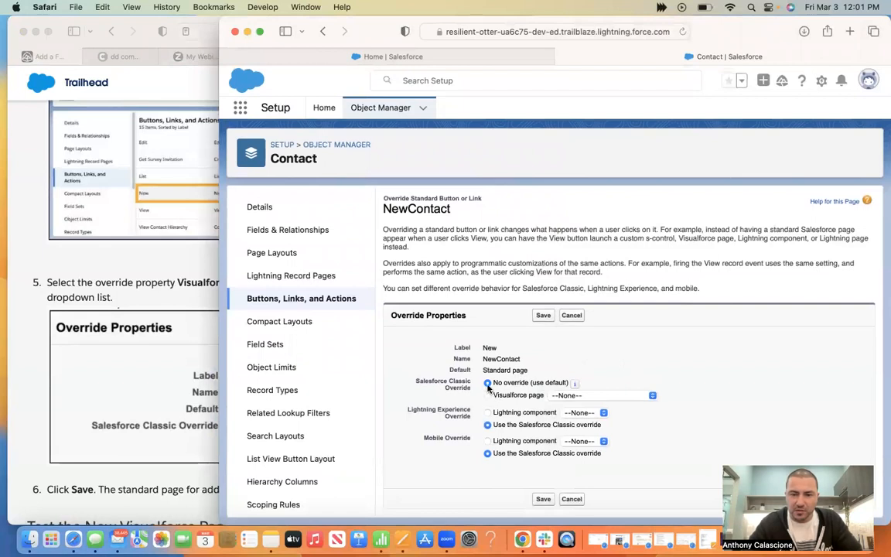
pyautogui.moveTo(360, 32); pyautogui.dragTo(480, 13)
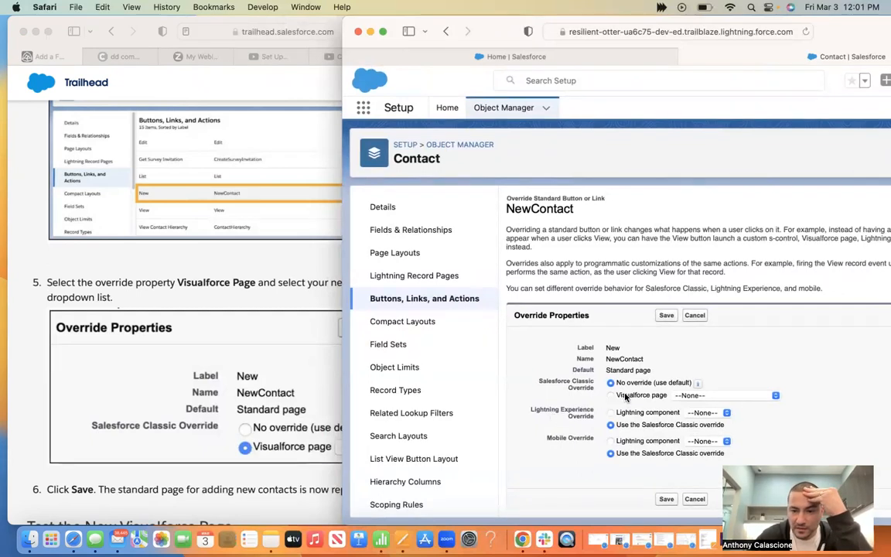
pyautogui.click(717, 396)
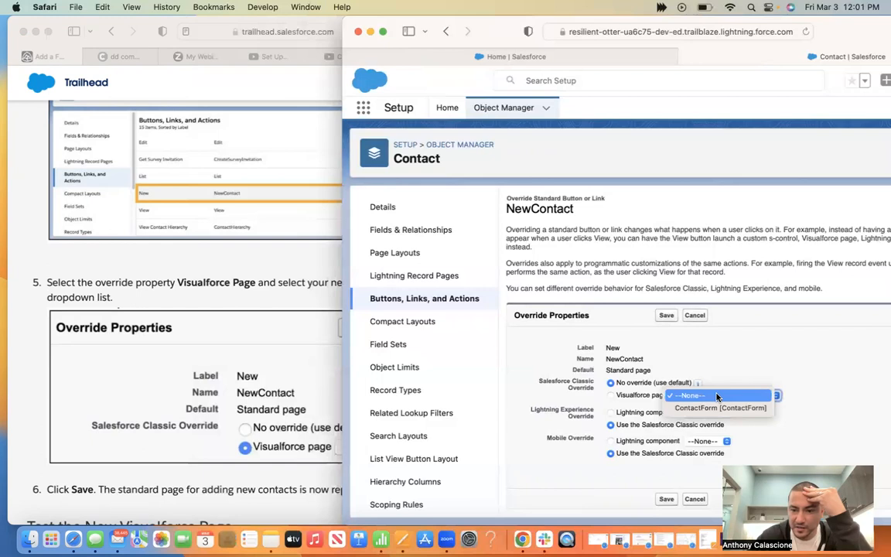
pyautogui.click(717, 395)
pyautogui.click(611, 395)
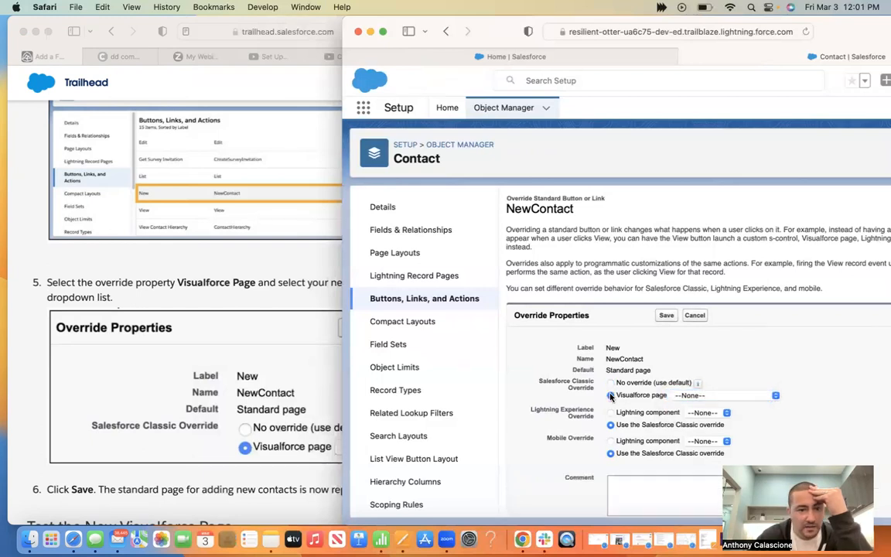
pyautogui.click(178, 278)
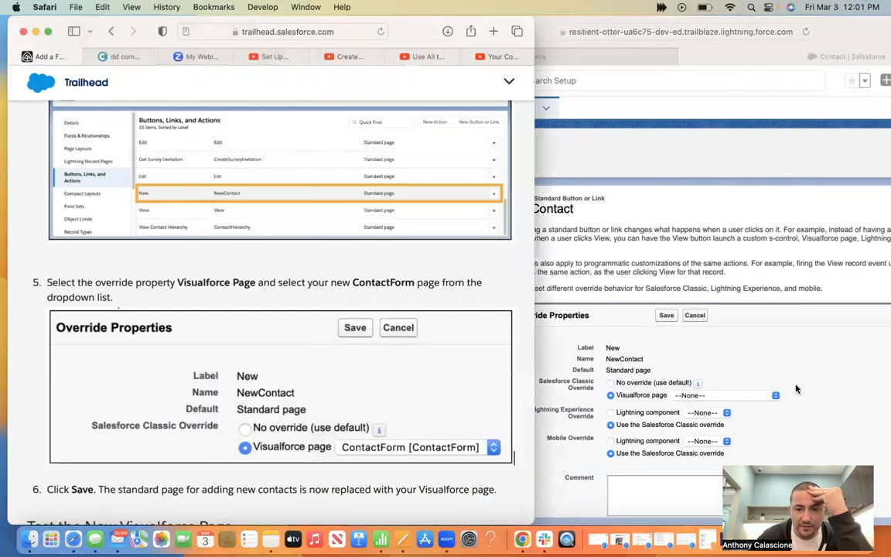
pyautogui.click(739, 396)
pyautogui.click(740, 396)
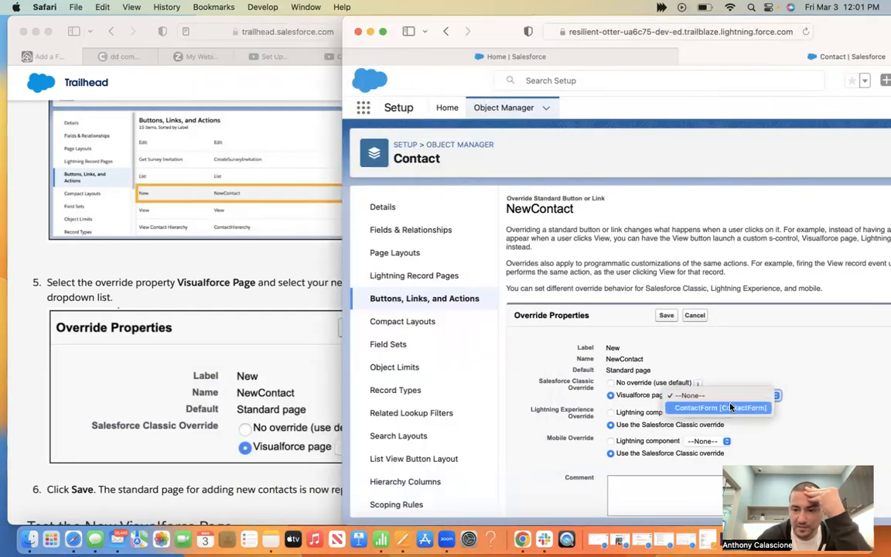
pyautogui.click(727, 408)
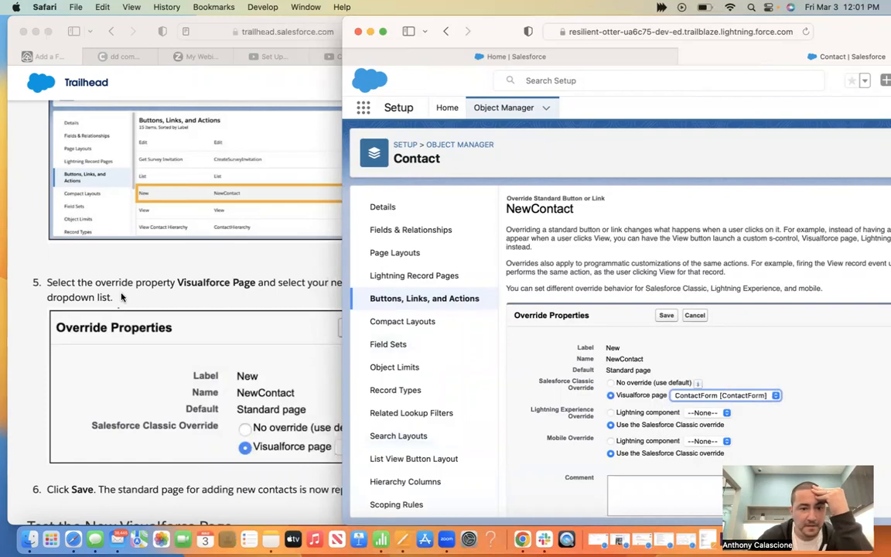
# Save the New button override and scroll Trailhead to the testing steps
pyautogui.click(123, 241)
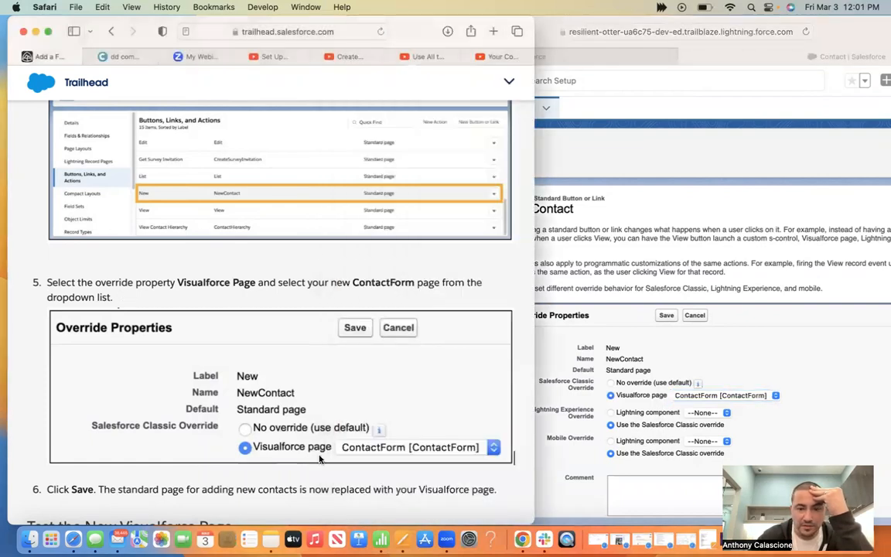
pyautogui.scroll(-3, 319, 458)
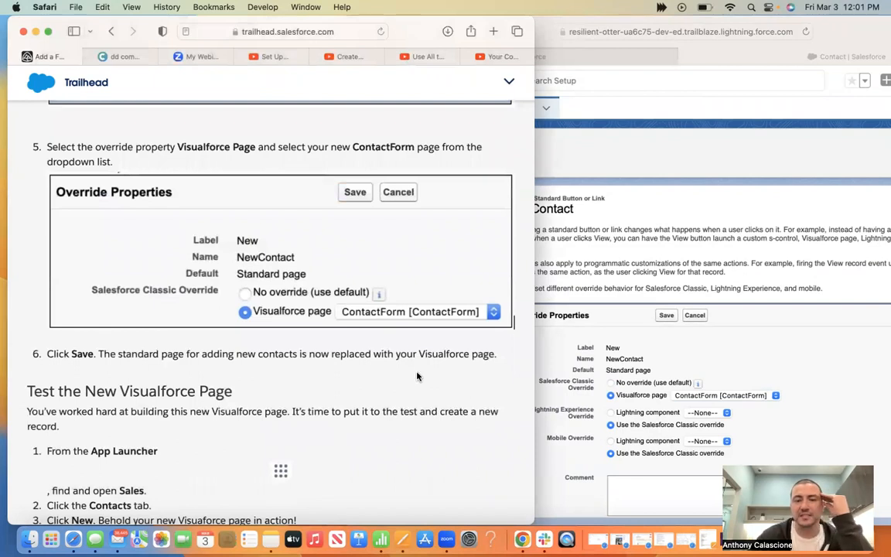
pyautogui.click(665, 315)
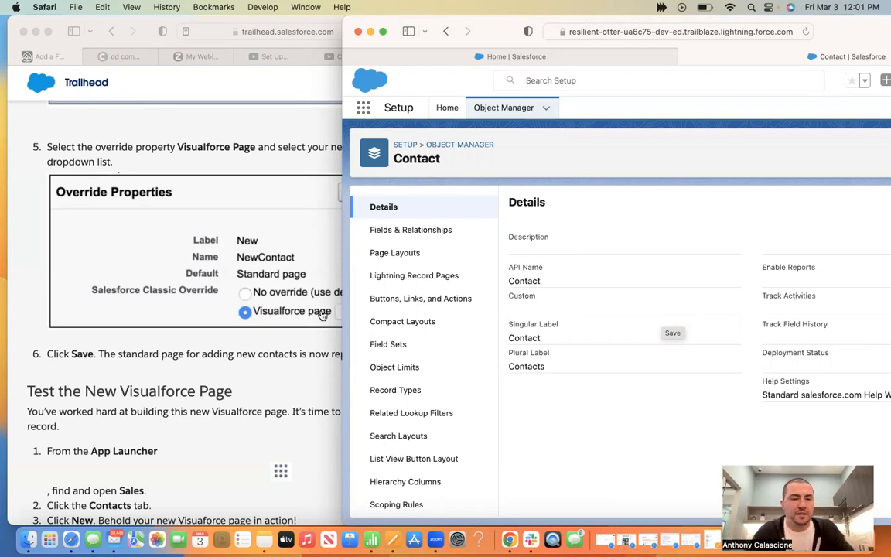
pyautogui.click(120, 384)
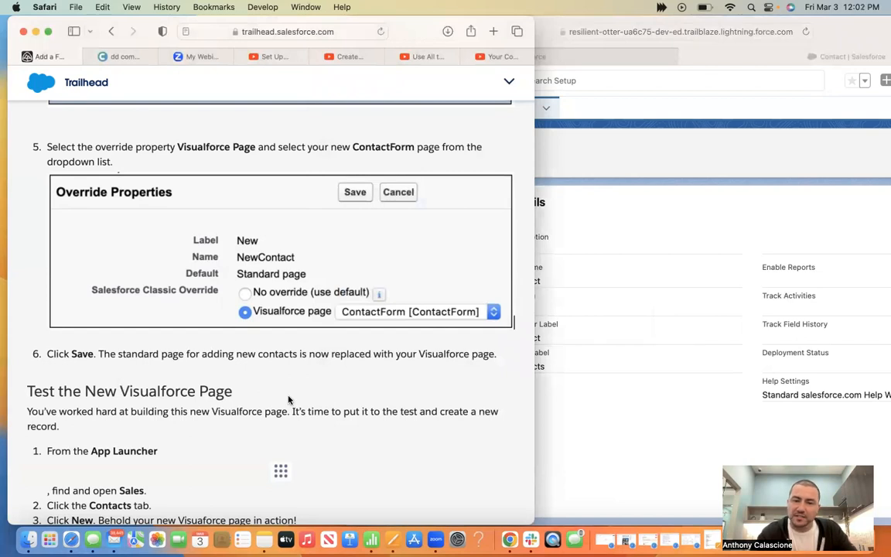
pyautogui.scroll(-3, 288, 400)
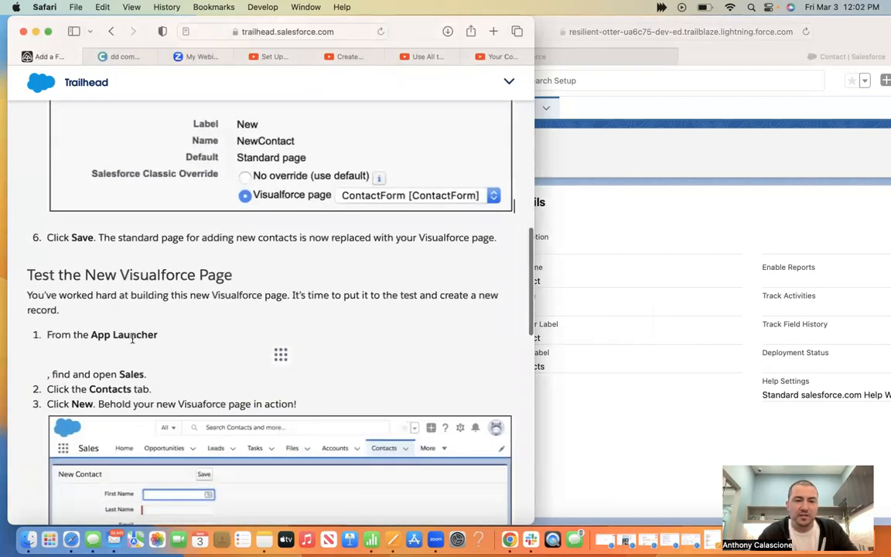
# From the Sales app's Contacts tab, start a new contact to show the ContactForm page
pyautogui.click(589, 206)
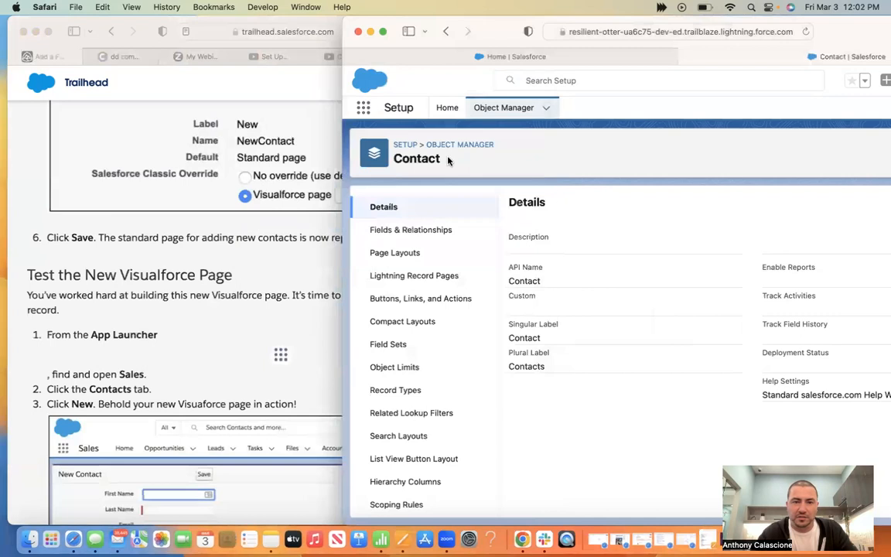
pyautogui.click(362, 108)
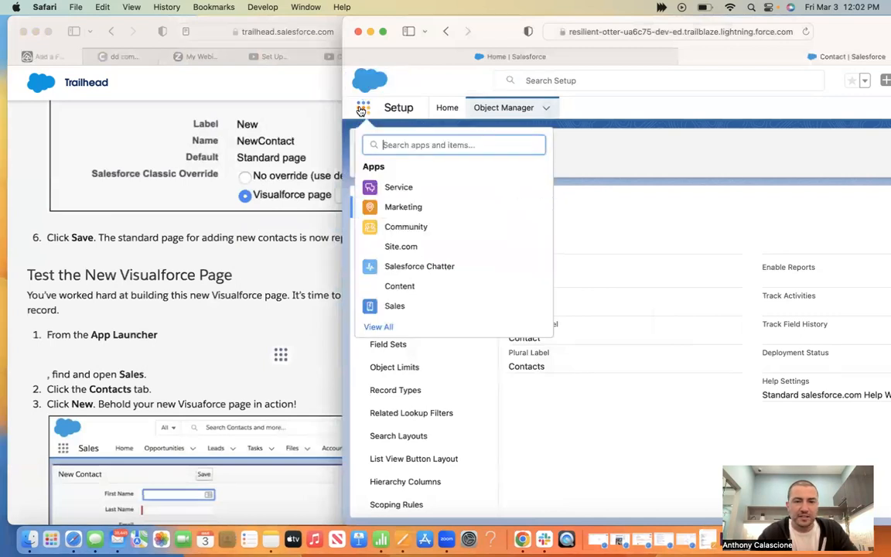
pyautogui.click(399, 308)
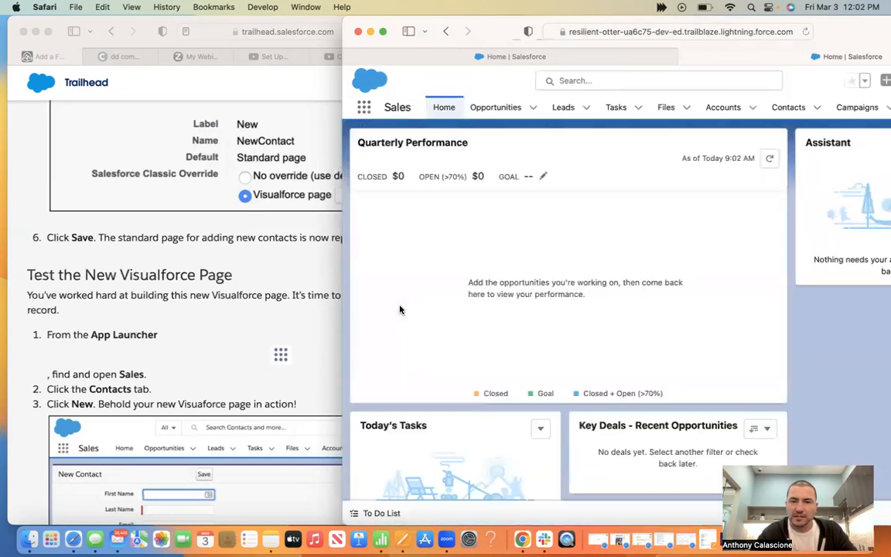
pyautogui.click(785, 110)
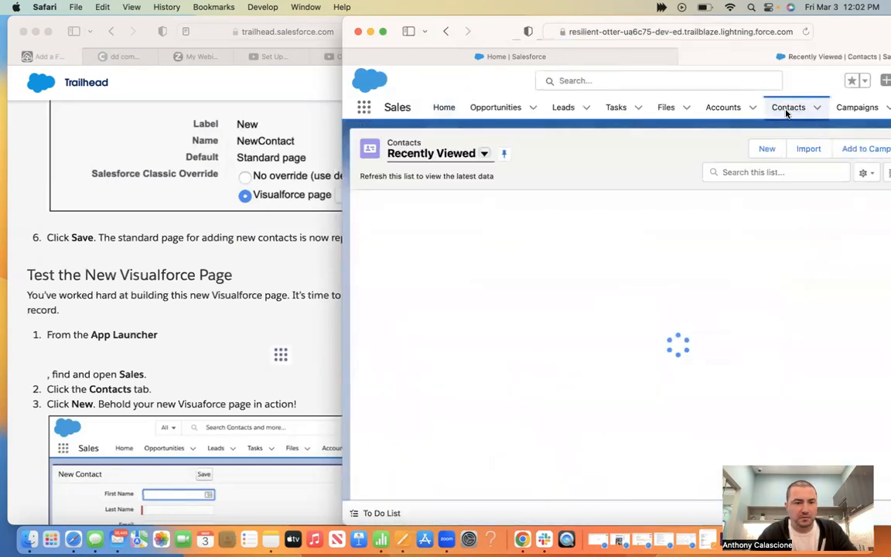
pyautogui.click(767, 148)
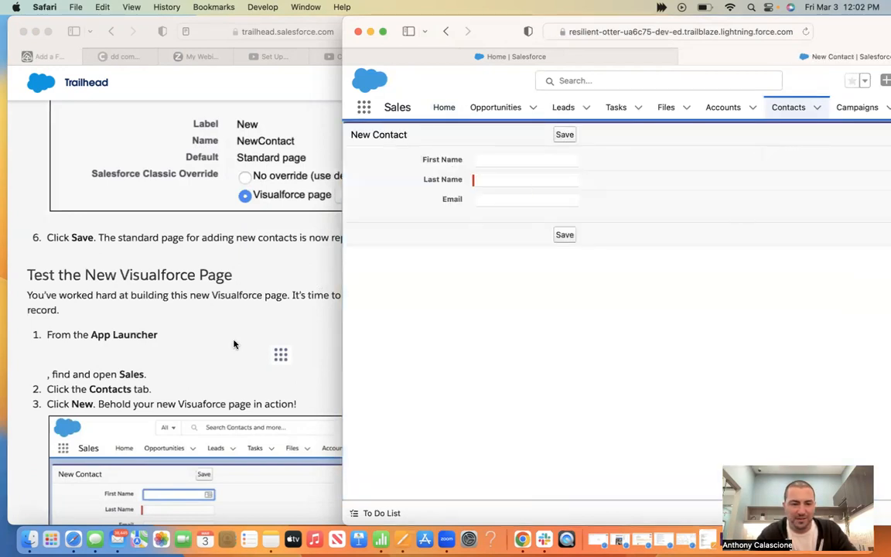
pyautogui.scroll(-5, 236, 348)
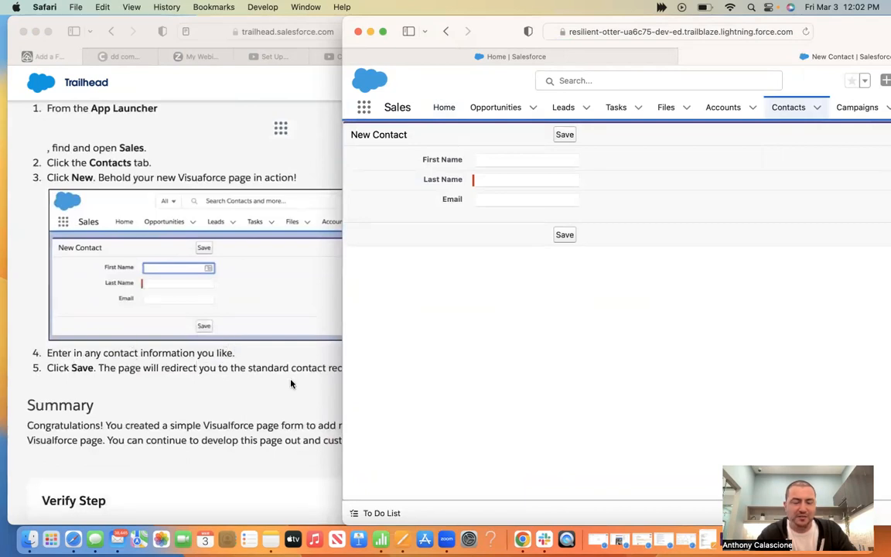
# Enter the contact's first and last name in the form, correcting a typo
pyautogui.click(171, 402)
pyautogui.click(732, 356)
pyautogui.click(489, 159)
pyautogui.press('Tab')
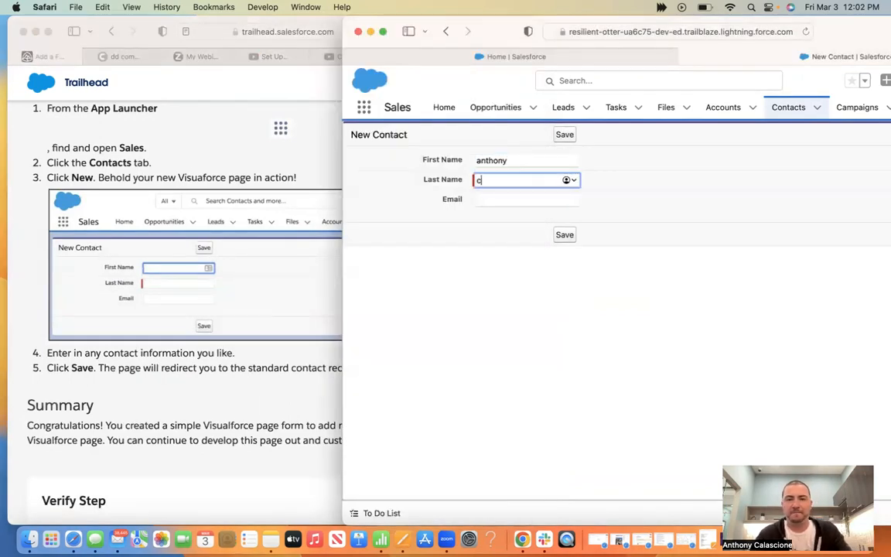
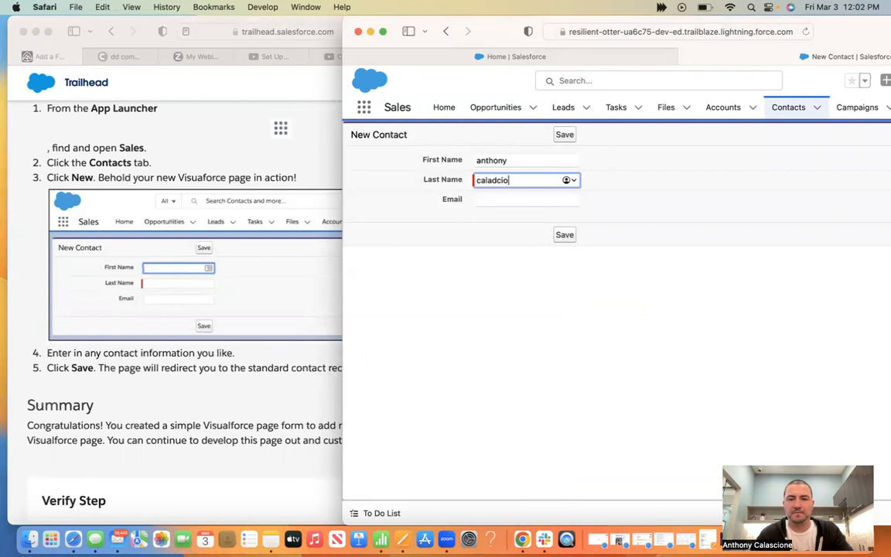
# Enter the contact's email address, fix the stray comma, and save the contact
pyautogui.press('Tab')
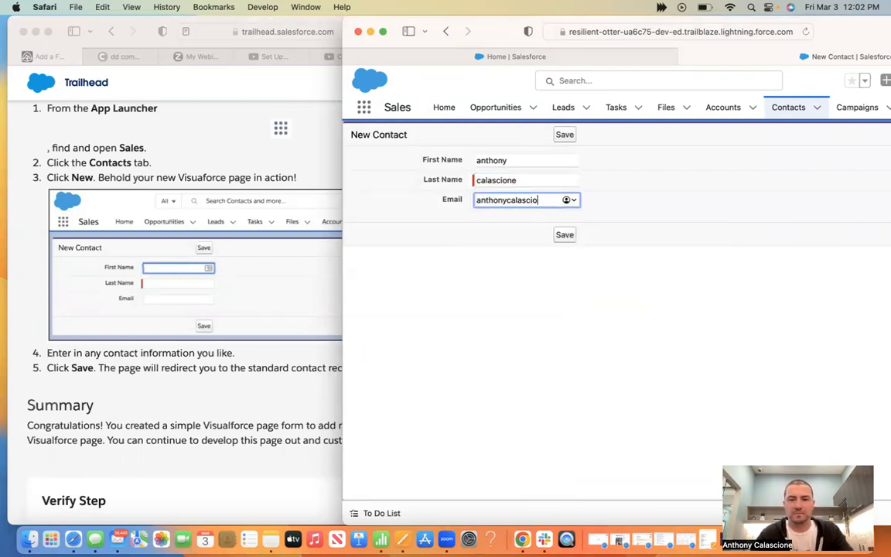
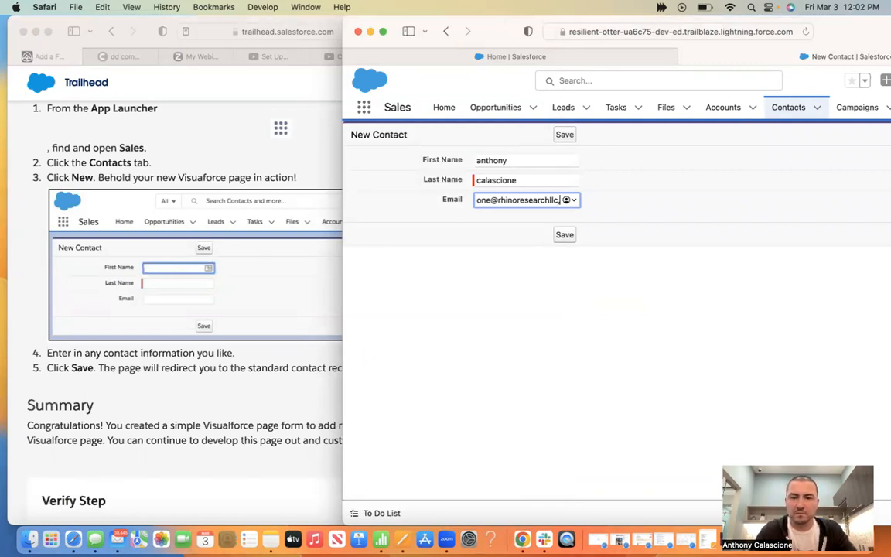
pyautogui.write('.com')
pyautogui.click(564, 234)
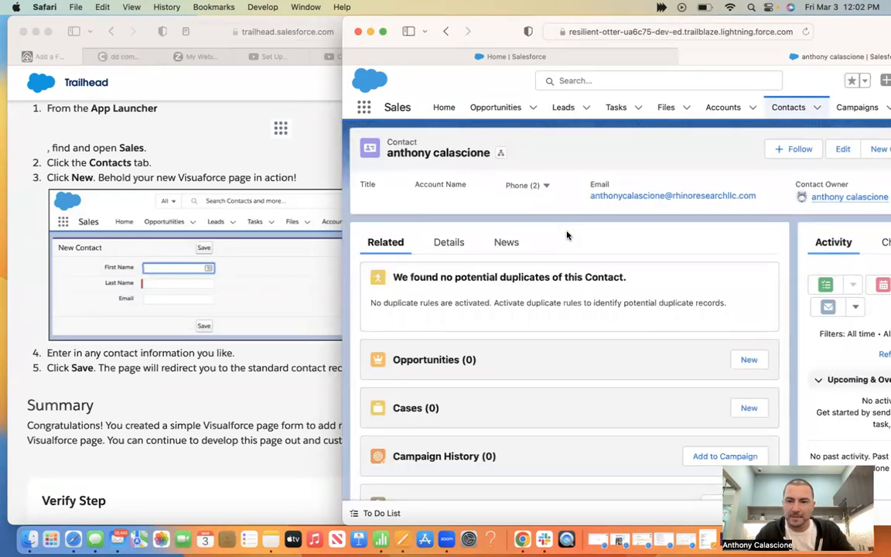
pyautogui.click(148, 430)
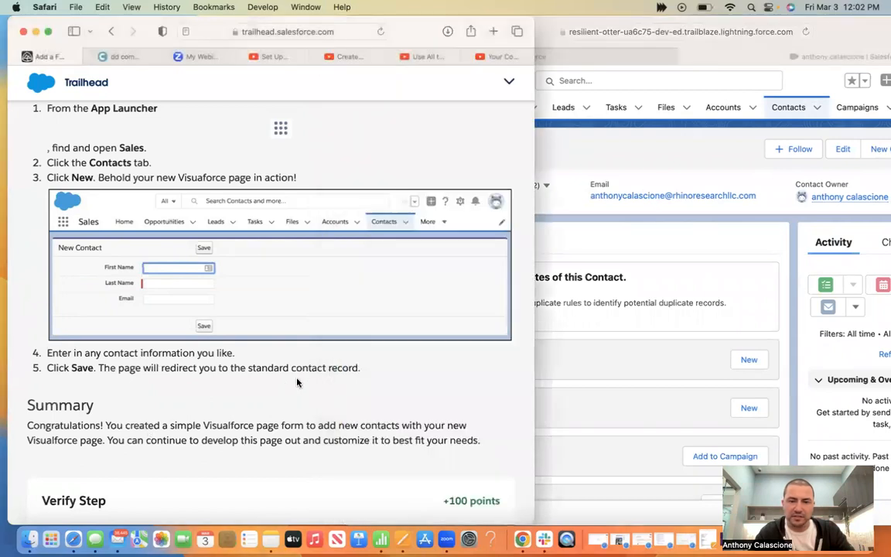
# Verify the final project step for 100 points and rate the badge very helpful
pyautogui.scroll(-3, 213, 418)
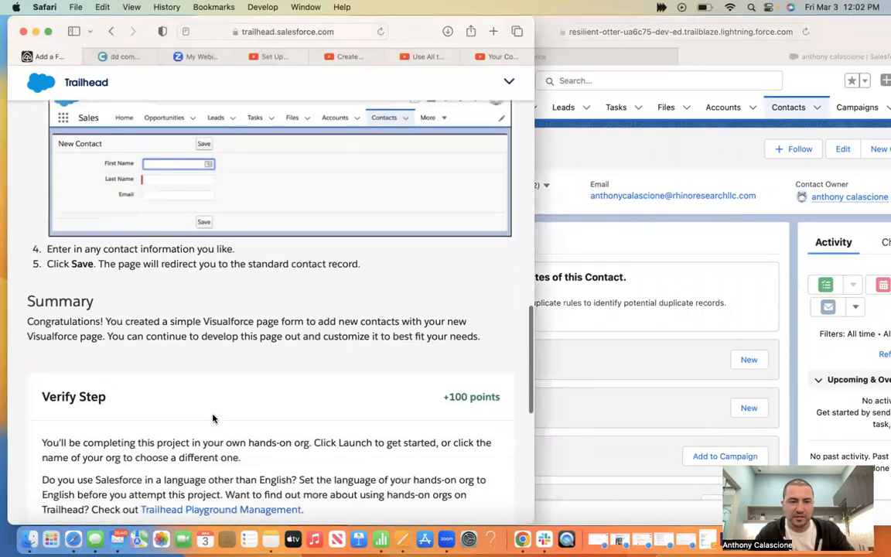
pyautogui.scroll(-5, 214, 418)
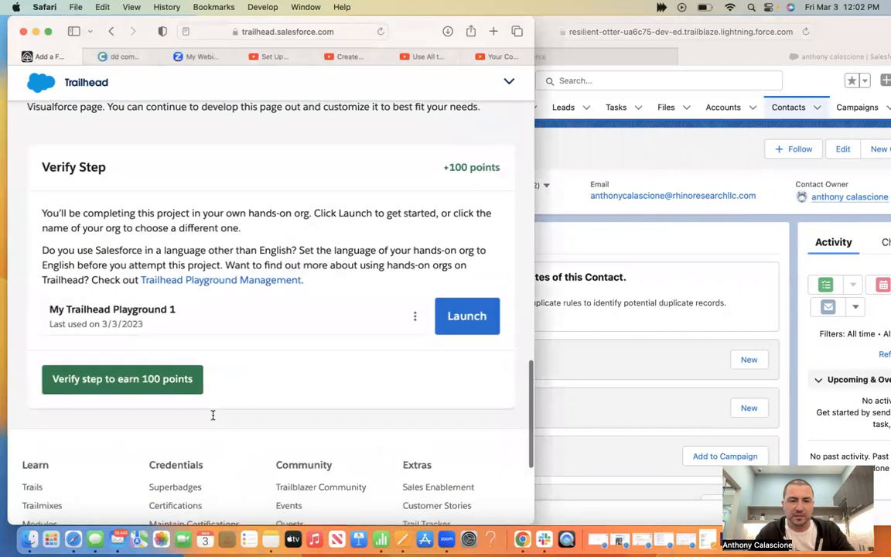
pyautogui.click(115, 390)
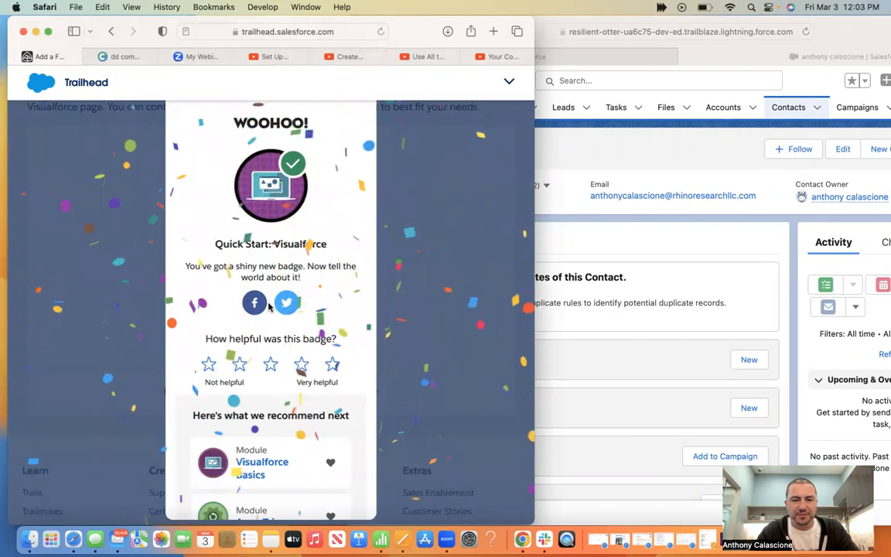
pyautogui.click(333, 364)
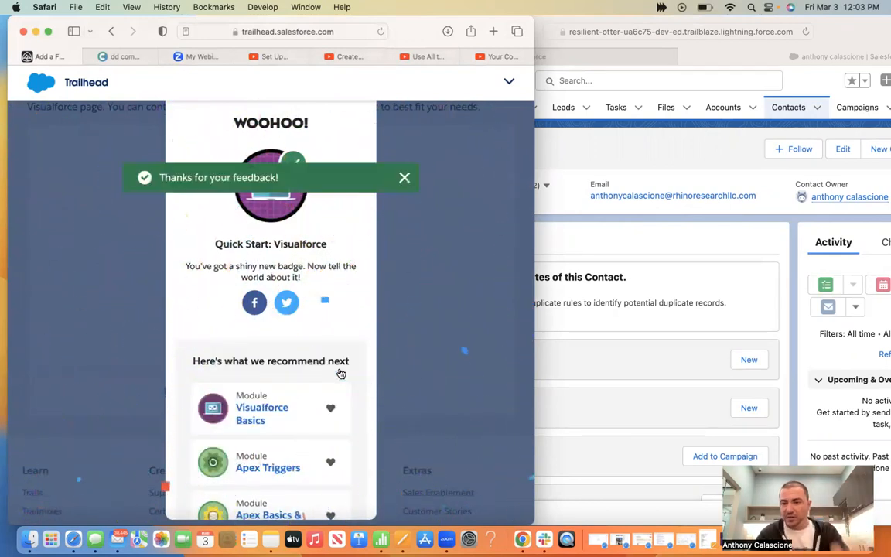
# Share the Quick Start: Visualforce badge on Facebook and Twitter
pyautogui.click(255, 305)
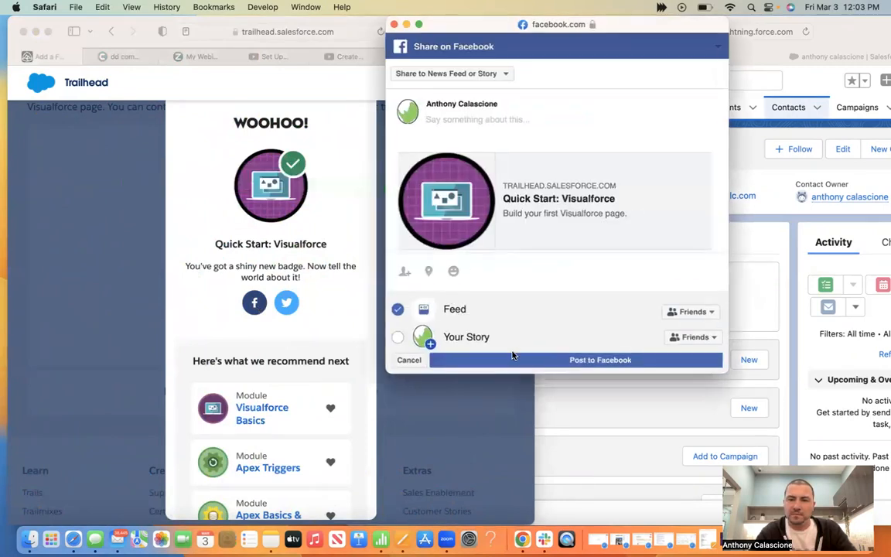
pyautogui.click(513, 360)
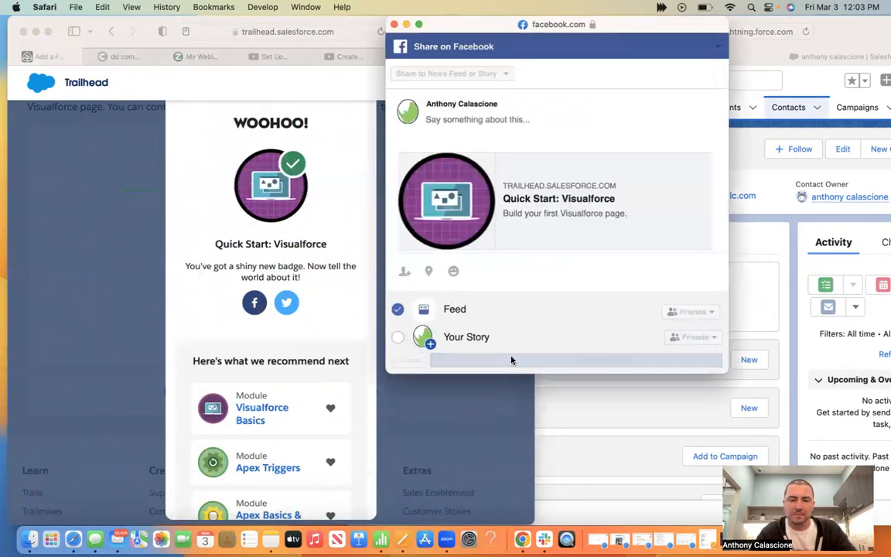
pyautogui.click(285, 304)
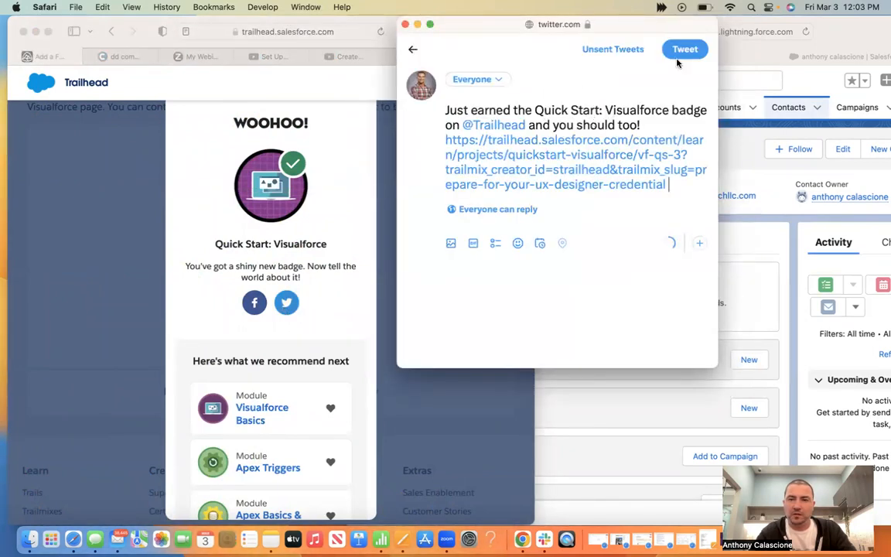
pyautogui.click(682, 51)
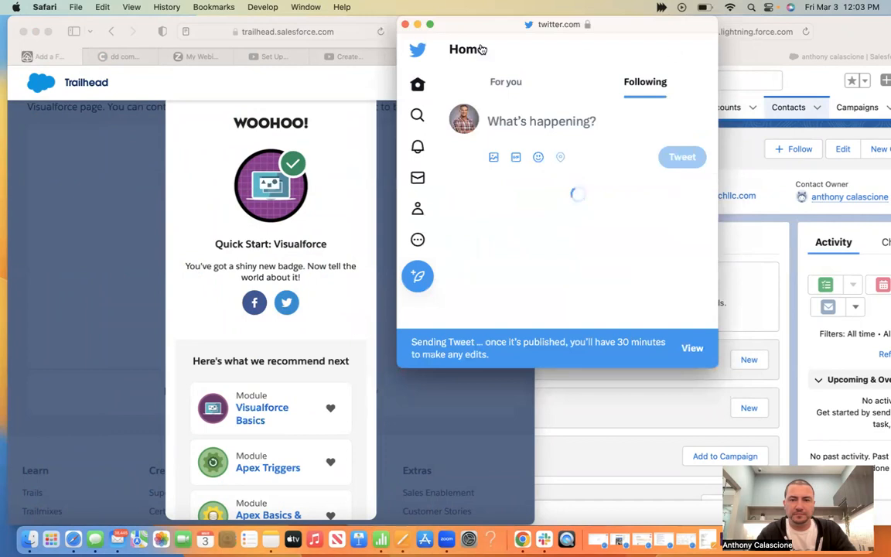
pyautogui.click(406, 25)
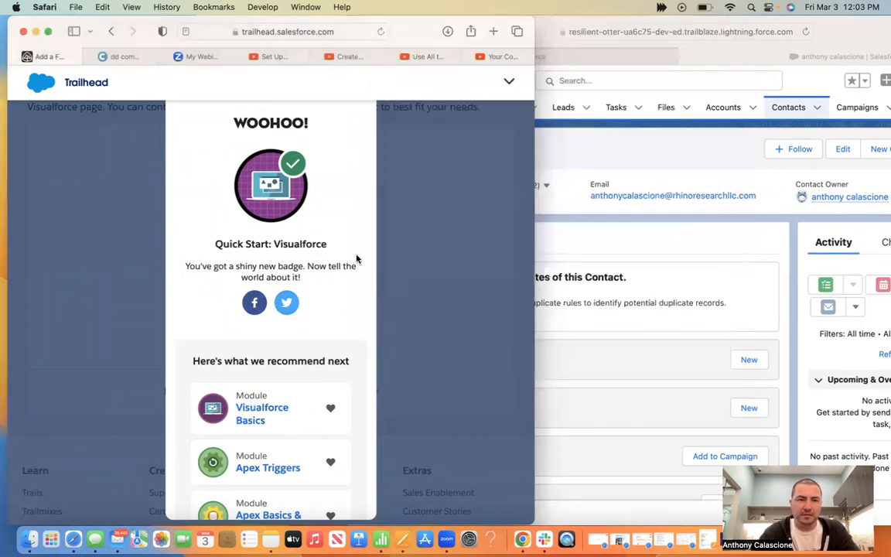
pyautogui.click(113, 32)
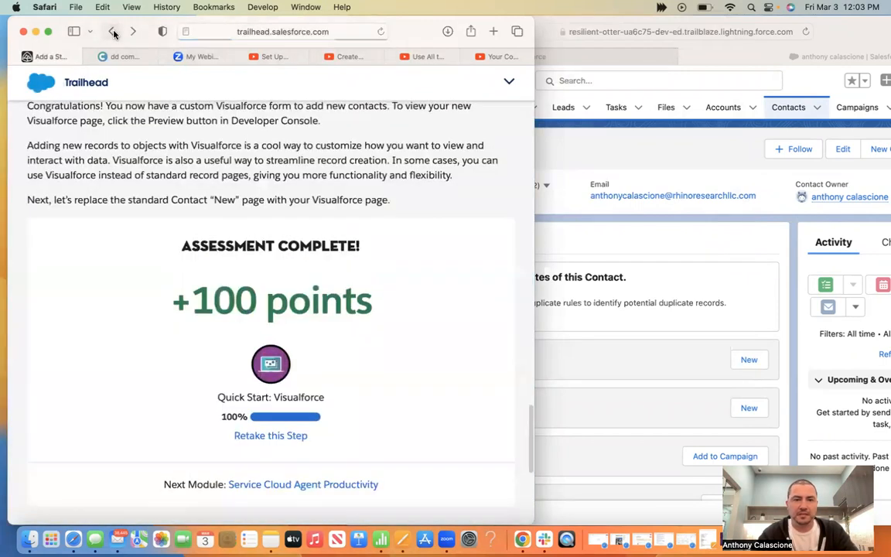
# Navigate back to the Service Cloud Agent Productivity module
pyautogui.click(114, 33)
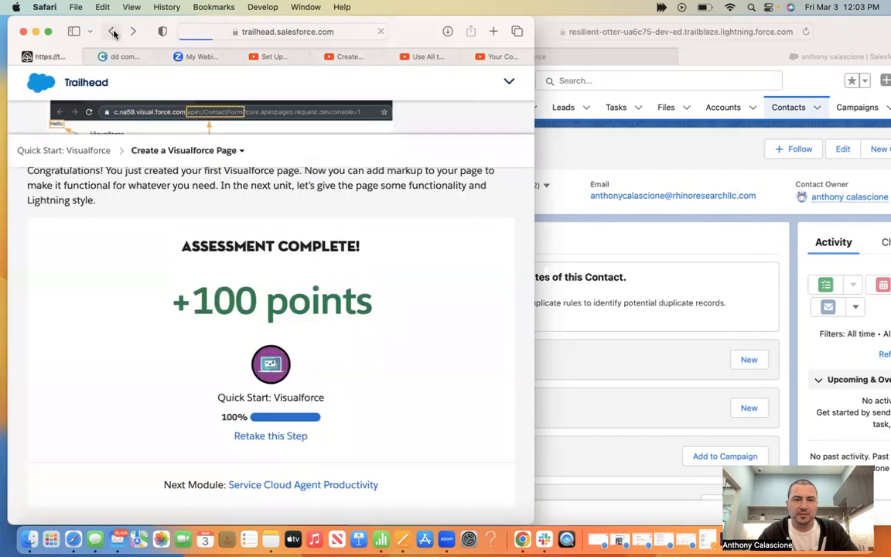
pyautogui.click(113, 34)
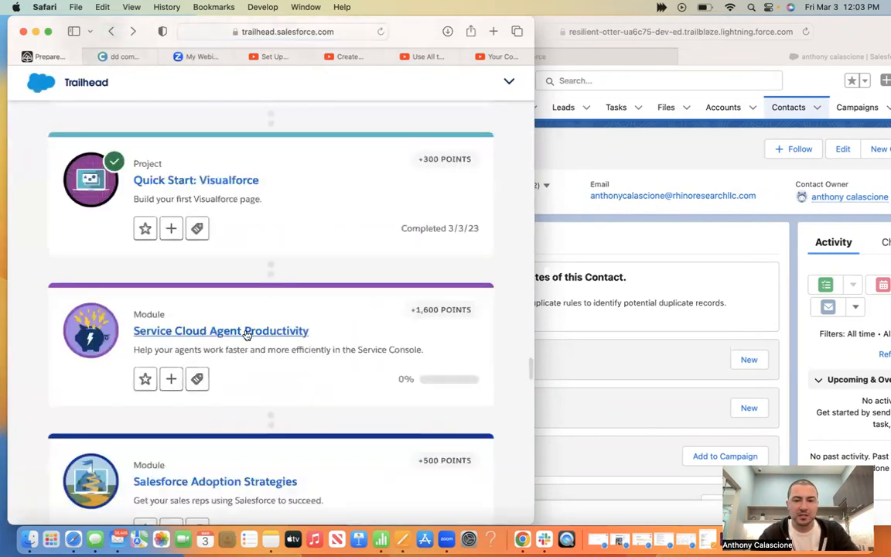
pyautogui.click(246, 334)
# Close the Salesforce org window, maximize the browser, and open the Productivity Tools unit
pyautogui.click(561, 31)
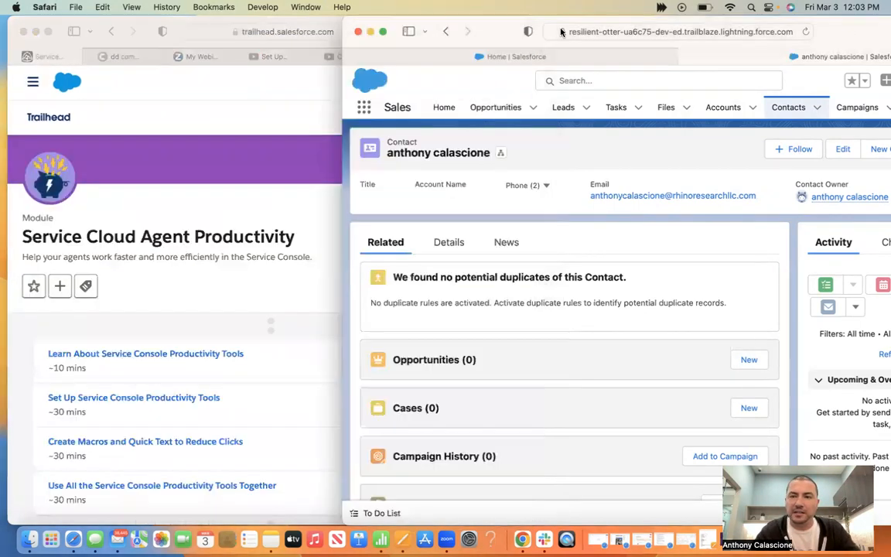
pyautogui.moveTo(561, 31); pyautogui.dragTo(379, 24)
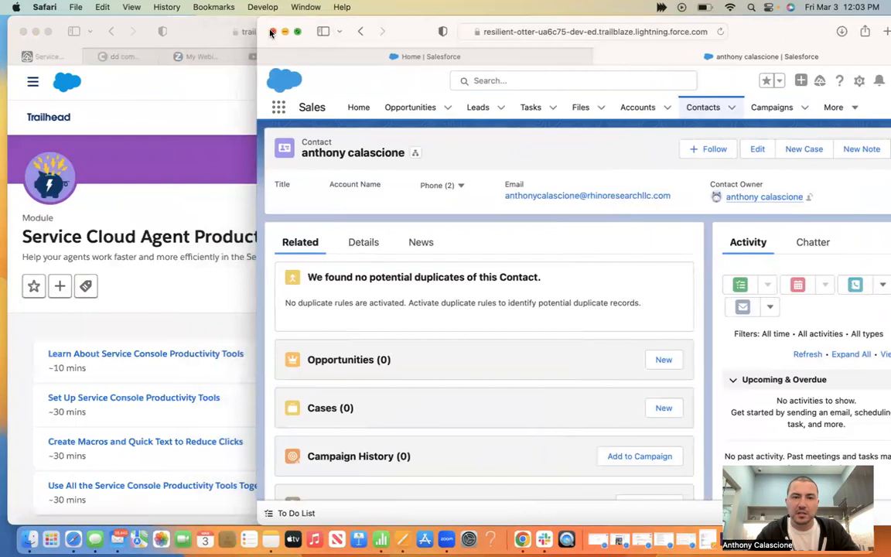
pyautogui.click(271, 32)
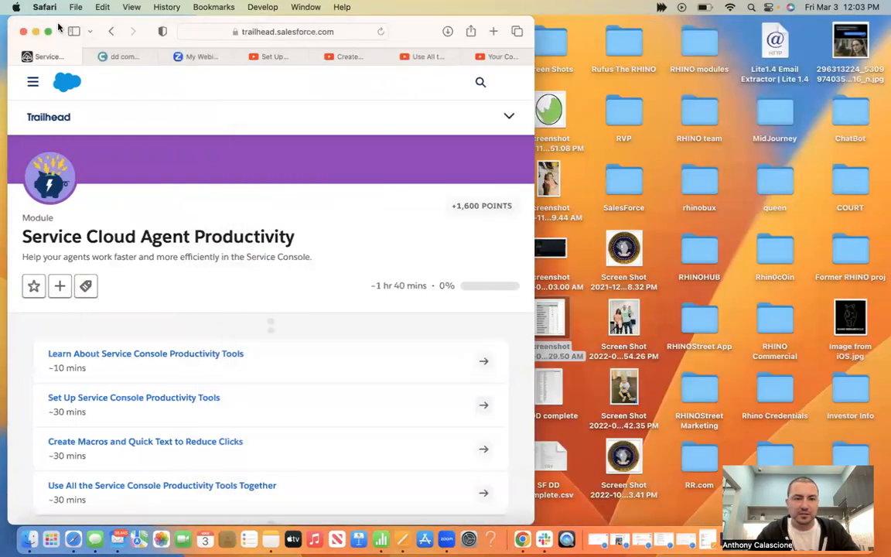
pyautogui.click(47, 31)
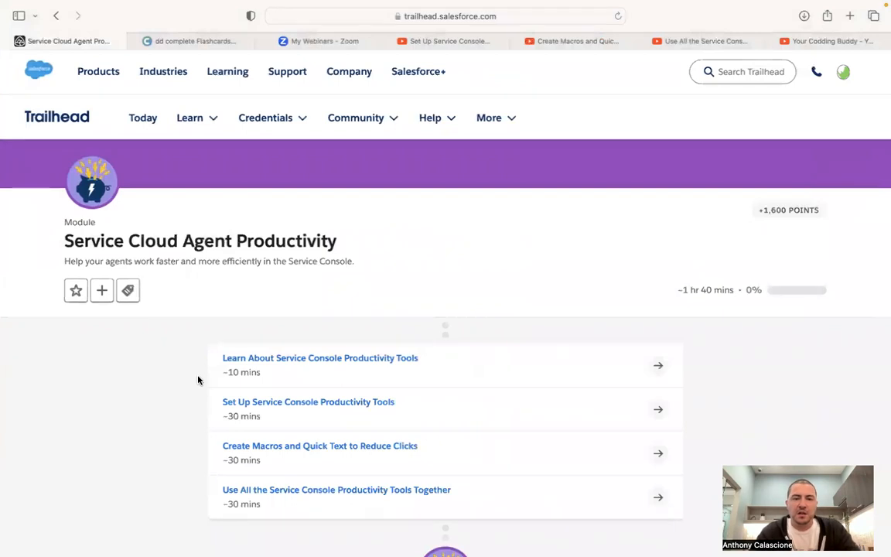
pyautogui.click(310, 367)
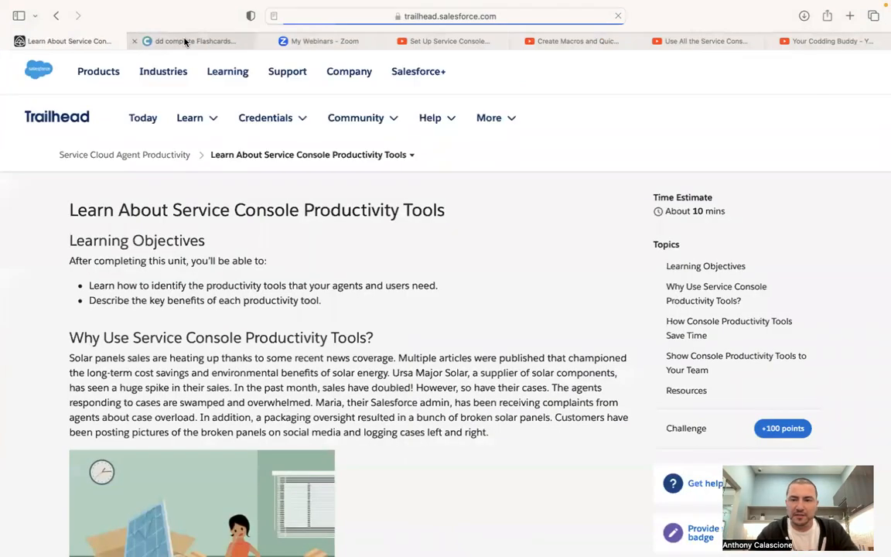
pyautogui.click(186, 41)
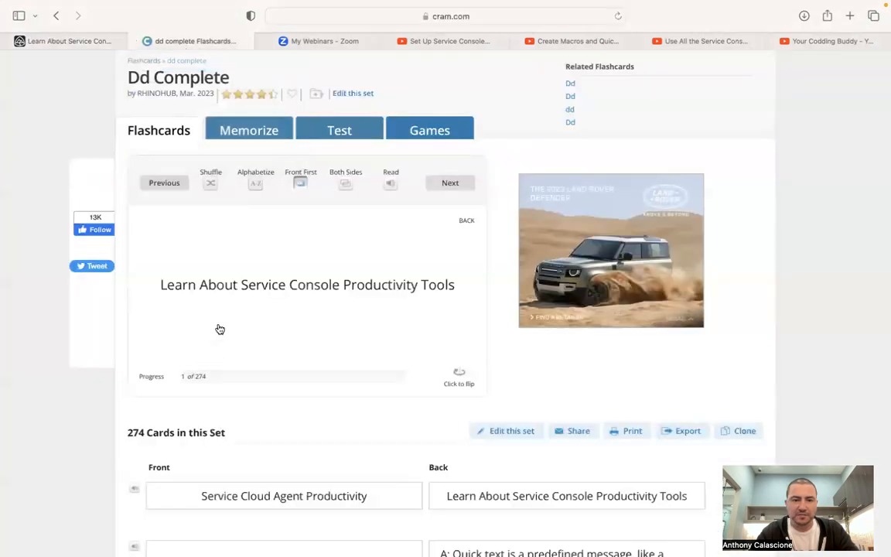
# Review flashcards on Quick Text, macros, History utility, mass quick actions and Split View
pyautogui.click(450, 183)
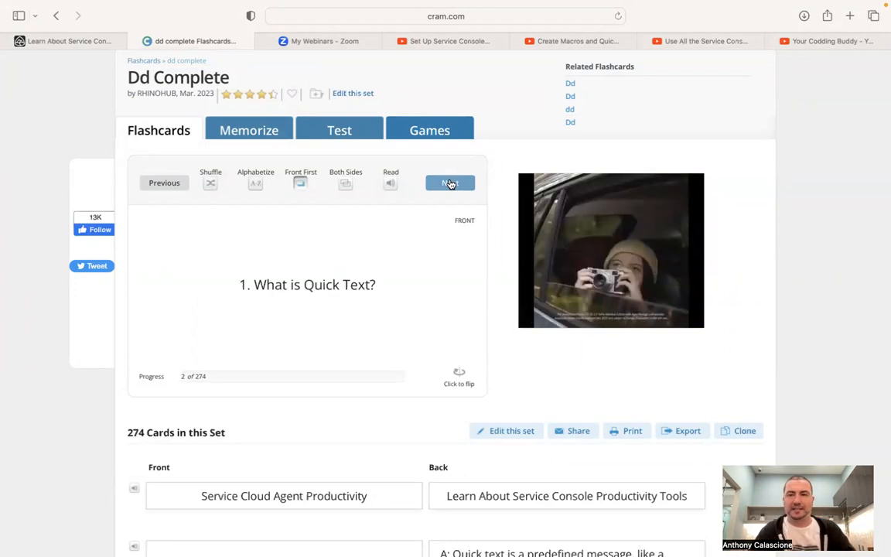
pyautogui.click(459, 372)
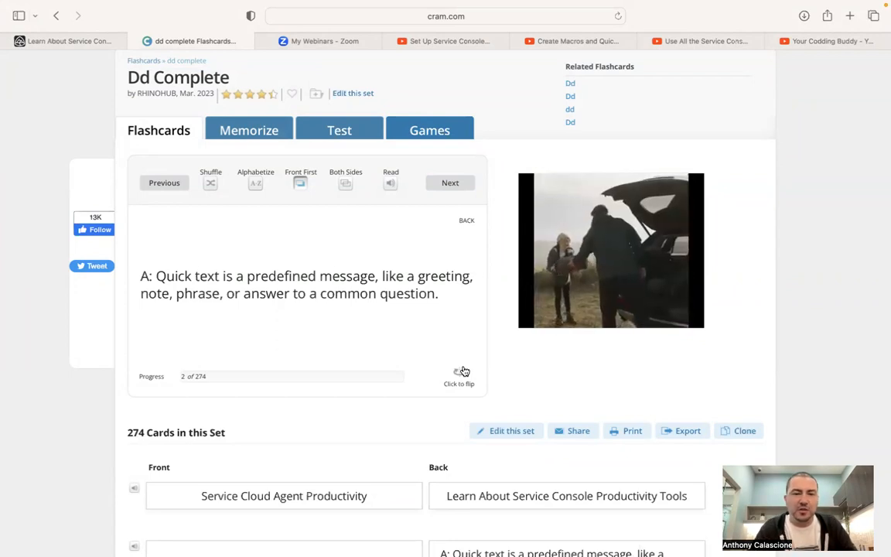
pyautogui.click(454, 190)
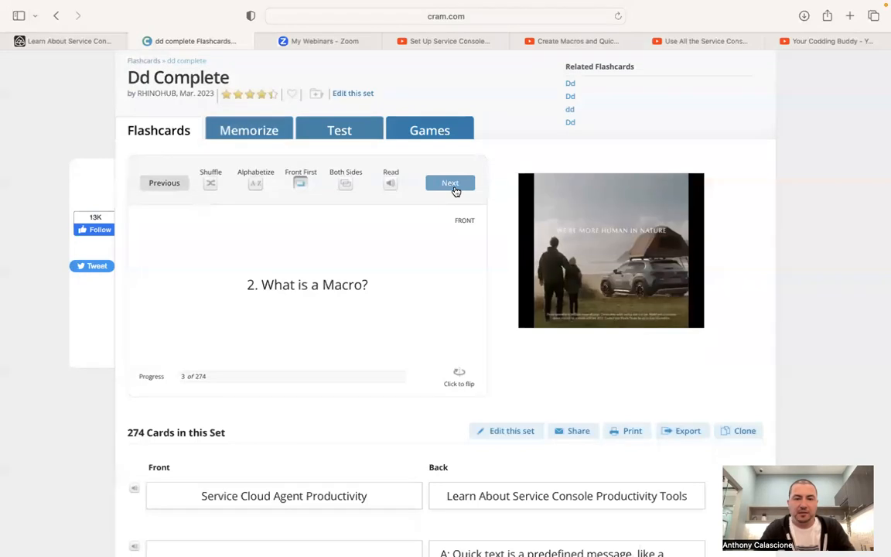
pyautogui.click(463, 374)
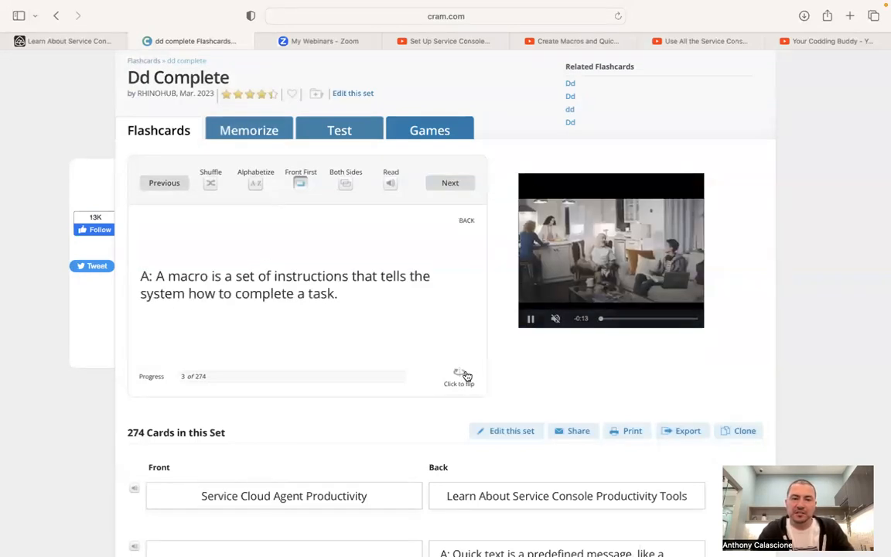
pyautogui.click(450, 188)
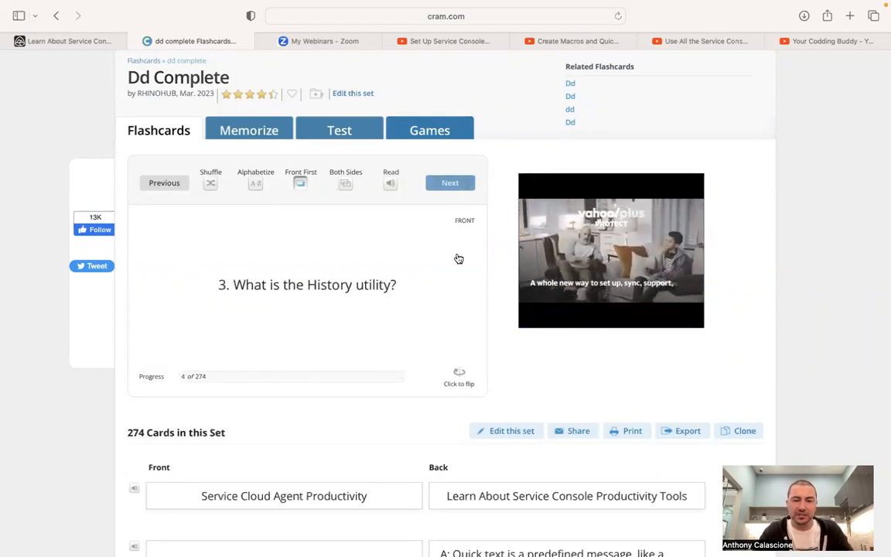
pyautogui.click(463, 372)
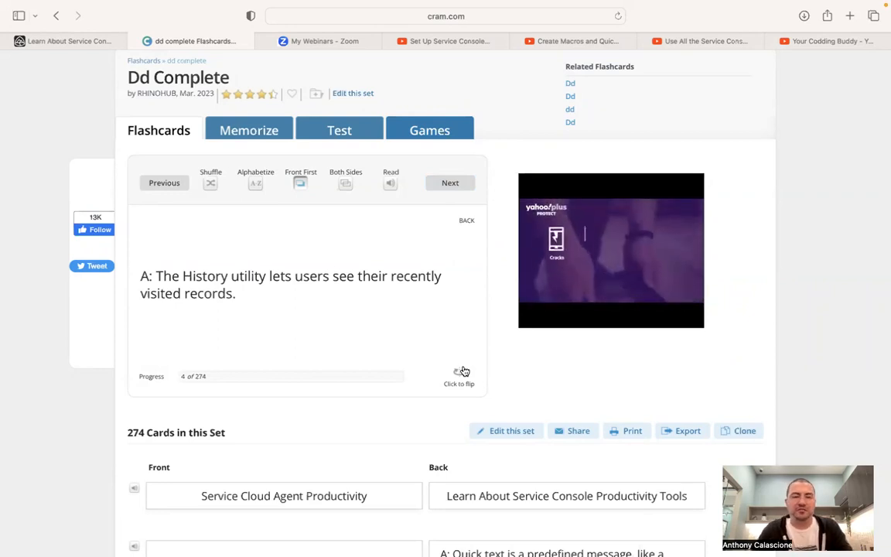
pyautogui.click(456, 186)
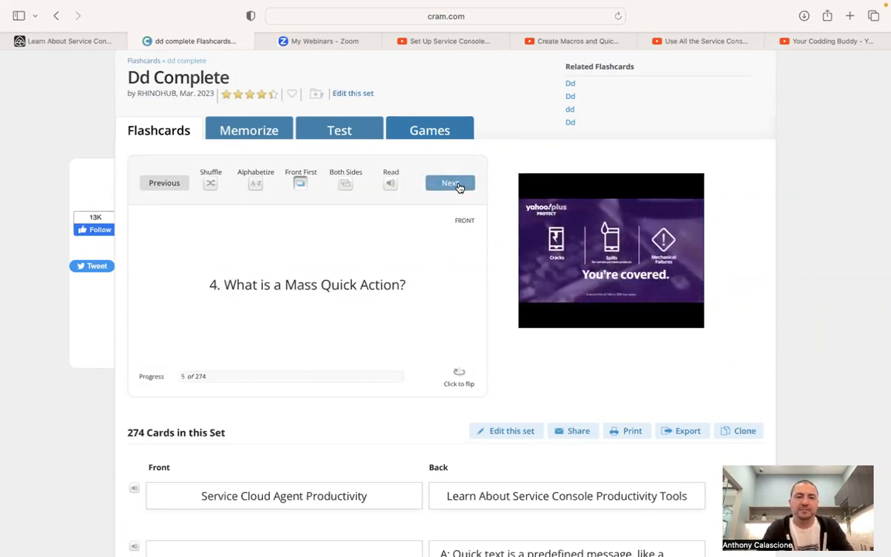
pyautogui.click(463, 381)
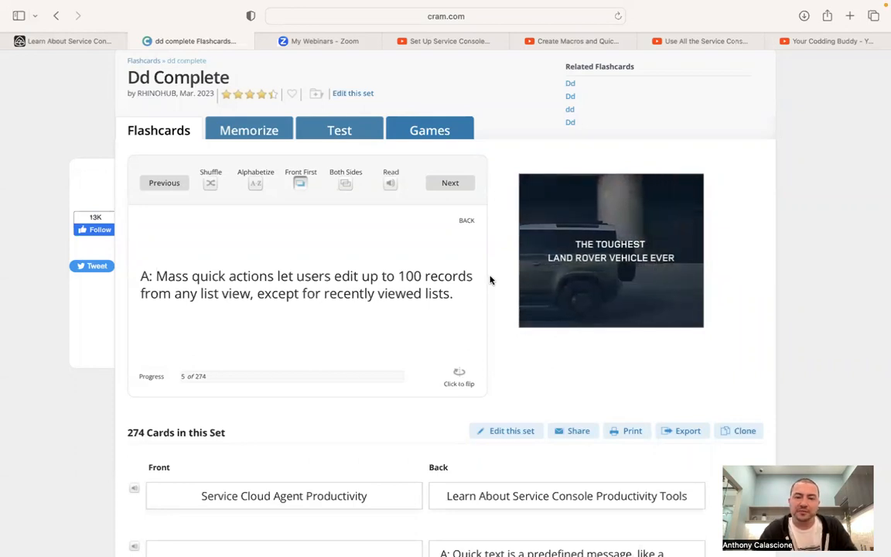
pyautogui.click(458, 184)
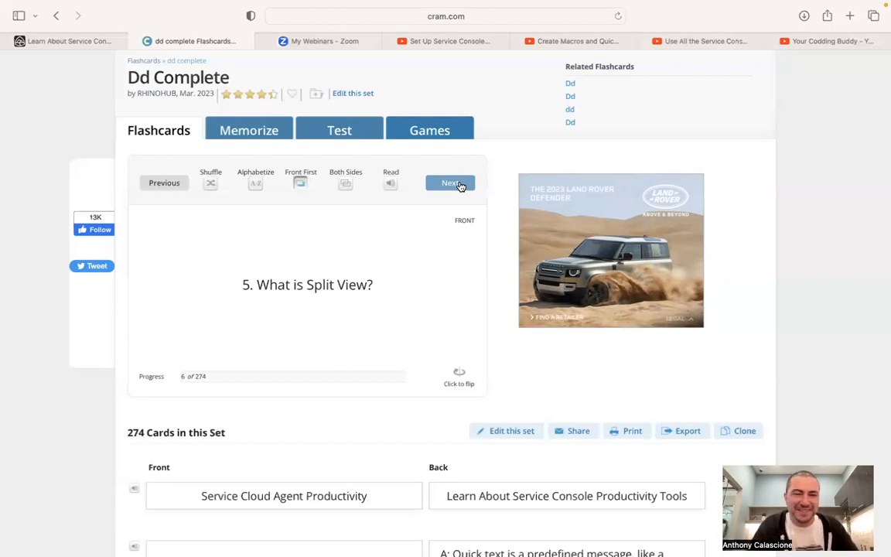
pyautogui.click(464, 372)
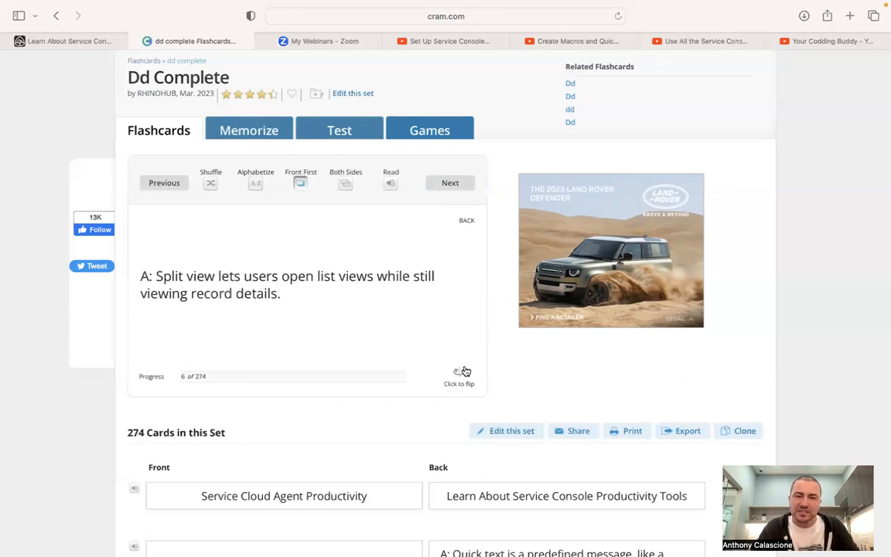
# Review flashcards on keyboard shortcuts, email templates, predefined values, notifications and In-App Guidance
pyautogui.click(452, 184)
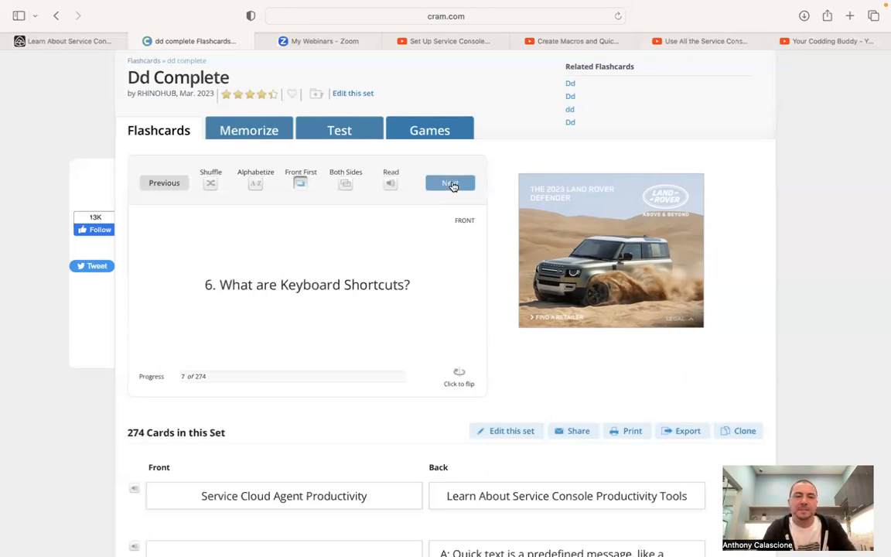
pyautogui.click(467, 384)
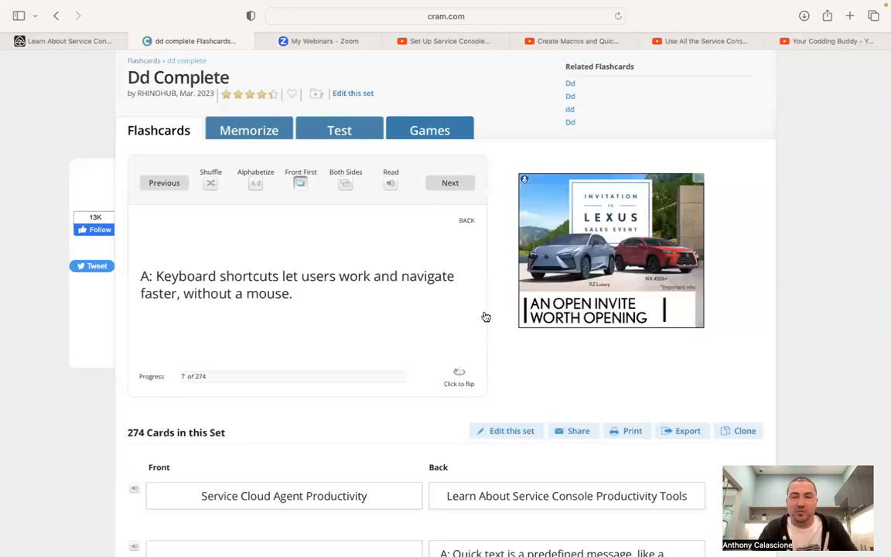
pyautogui.click(451, 186)
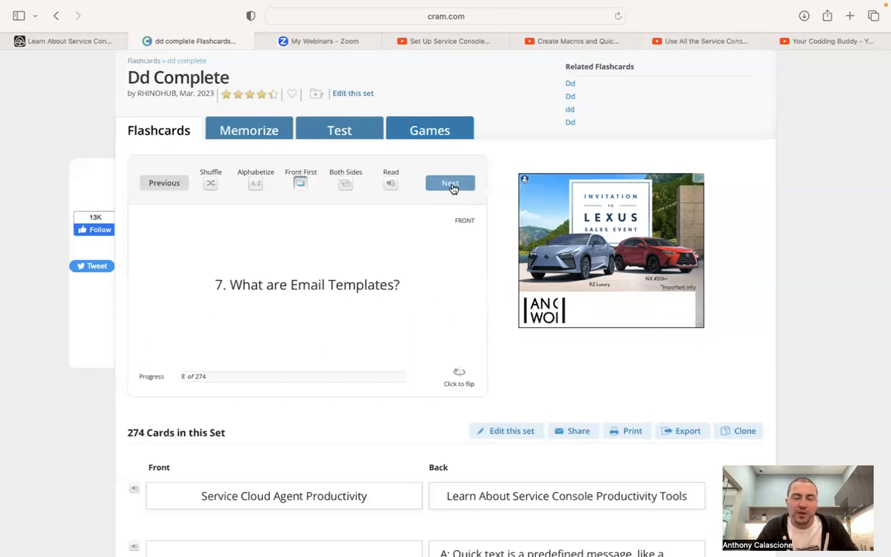
pyautogui.click(459, 375)
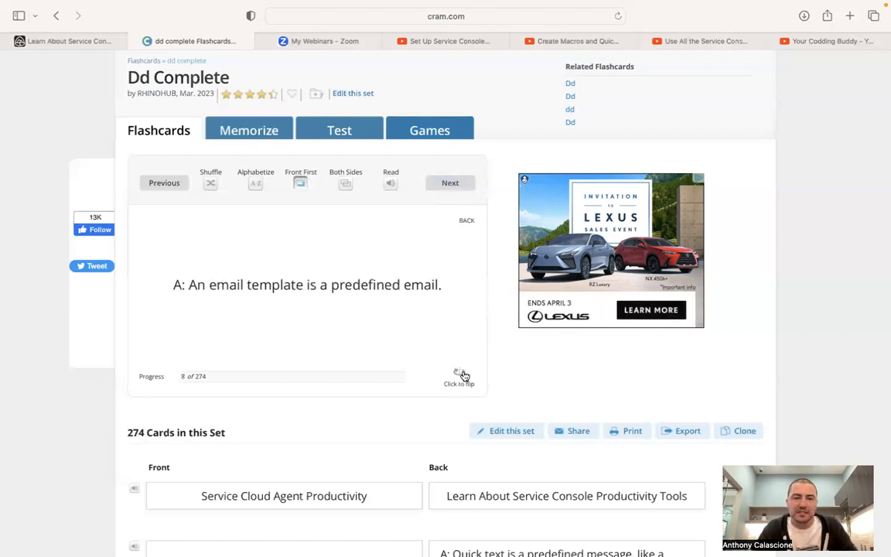
pyautogui.click(458, 183)
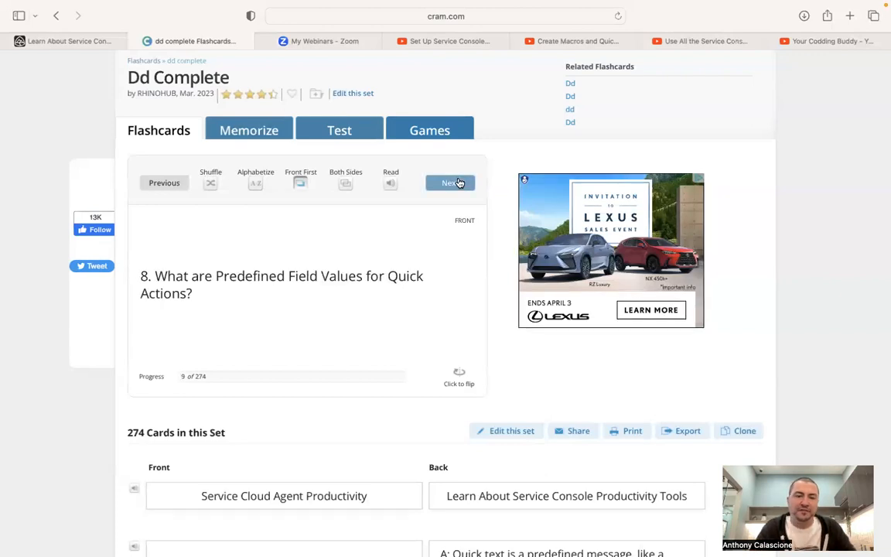
pyautogui.click(459, 374)
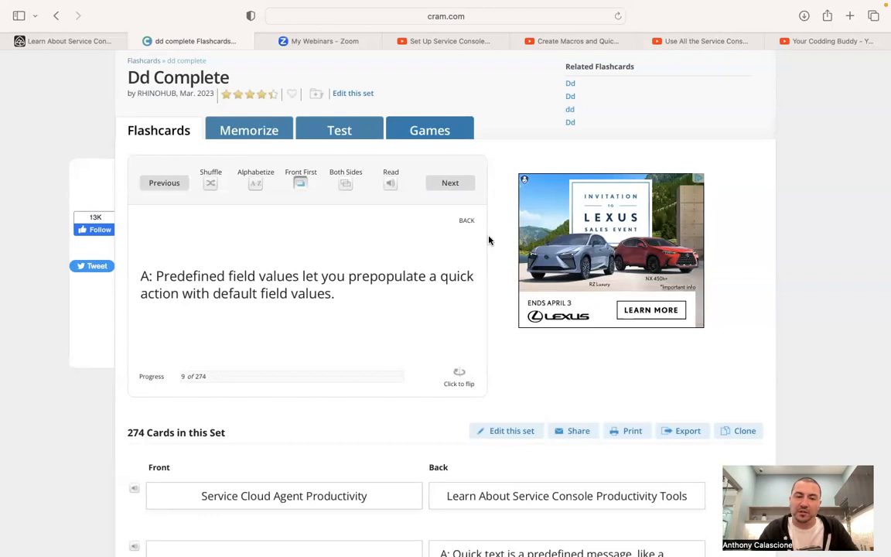
pyautogui.click(454, 189)
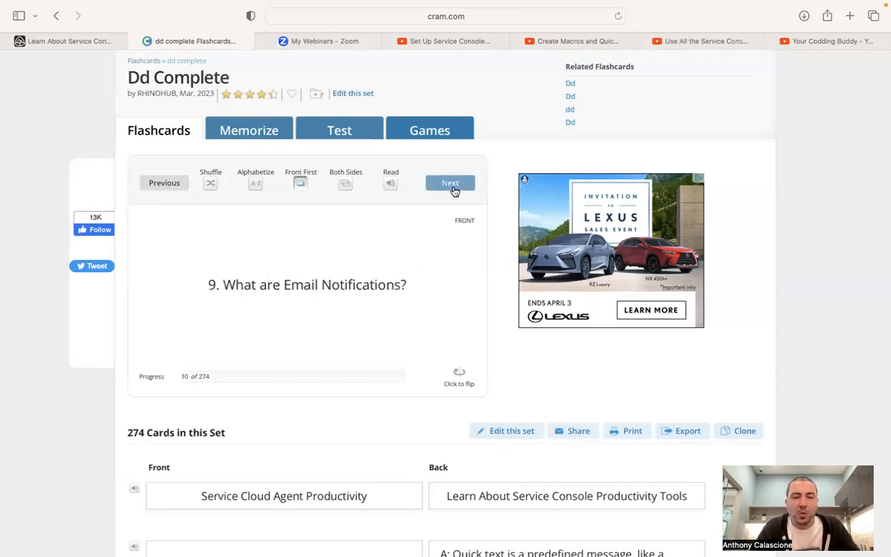
pyautogui.click(464, 374)
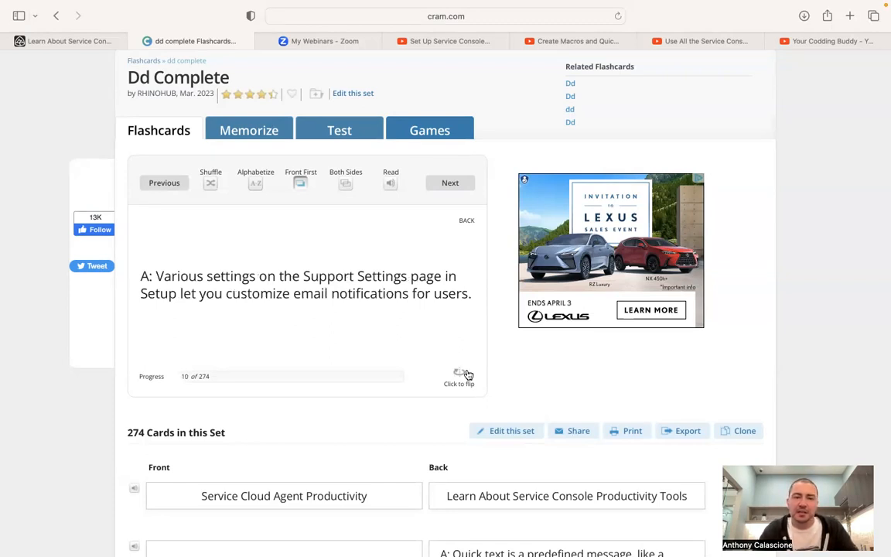
pyautogui.click(452, 189)
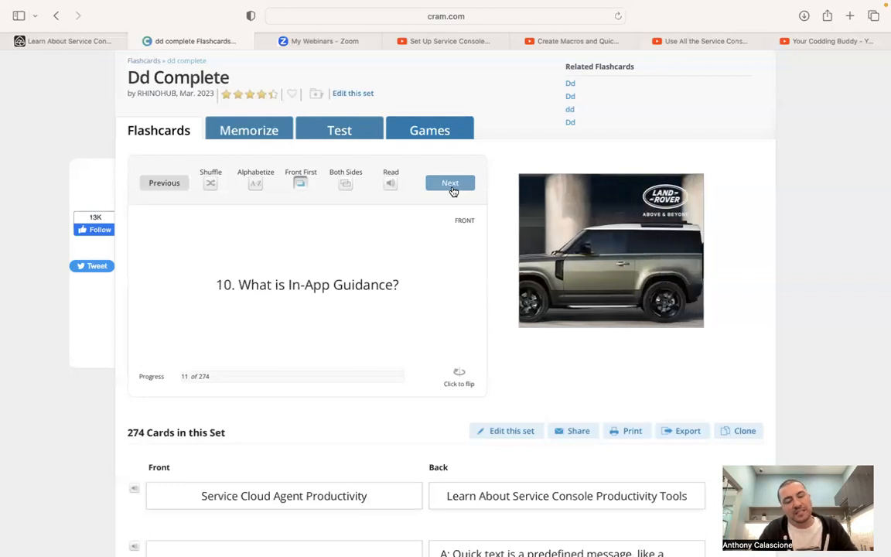
pyautogui.click(458, 375)
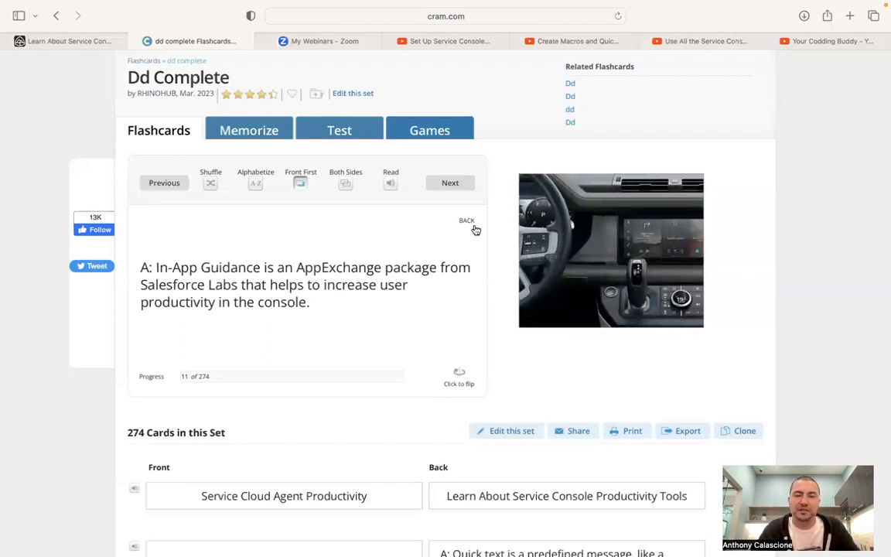
pyautogui.click(452, 182)
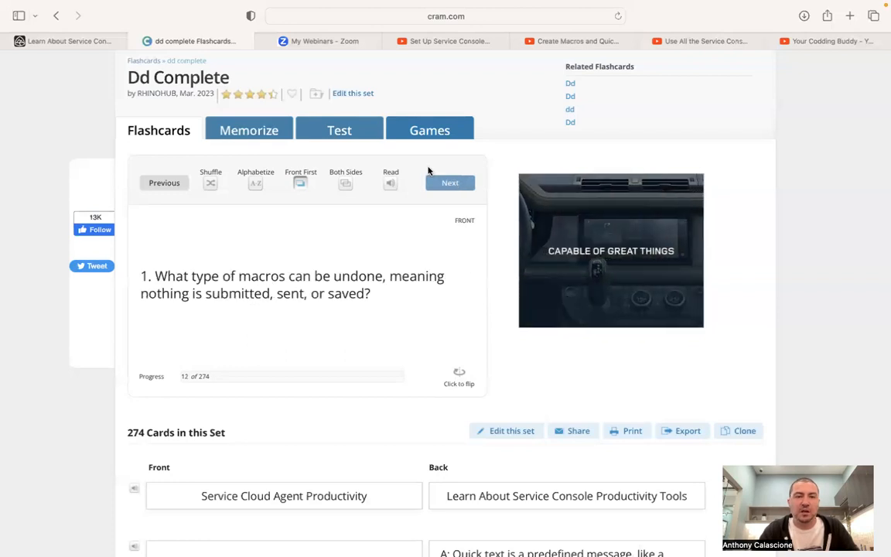
pyautogui.click(62, 41)
pyautogui.scroll(-10, 398, 407)
# Scroll the Trailhead unit to the Quiz heading with question 1 visible
pyautogui.scroll(-15, 398, 407)
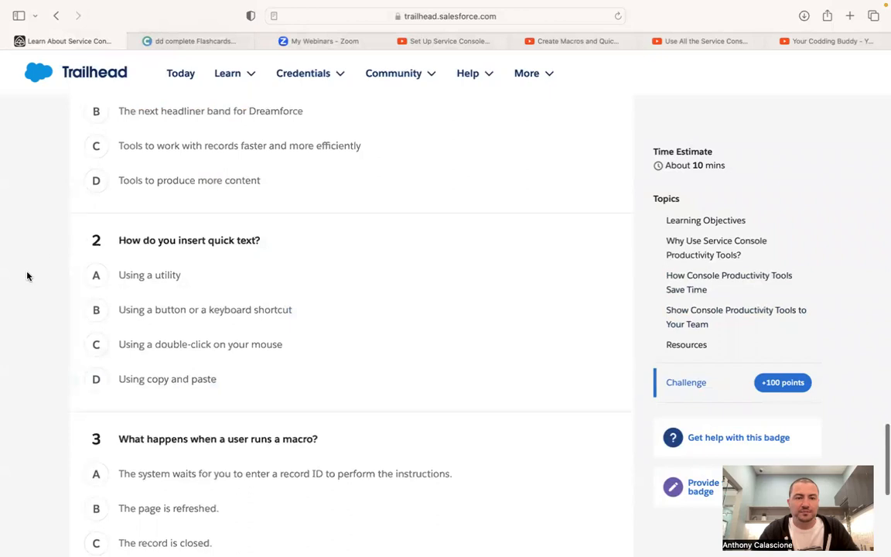
pyautogui.scroll(3, 27, 276)
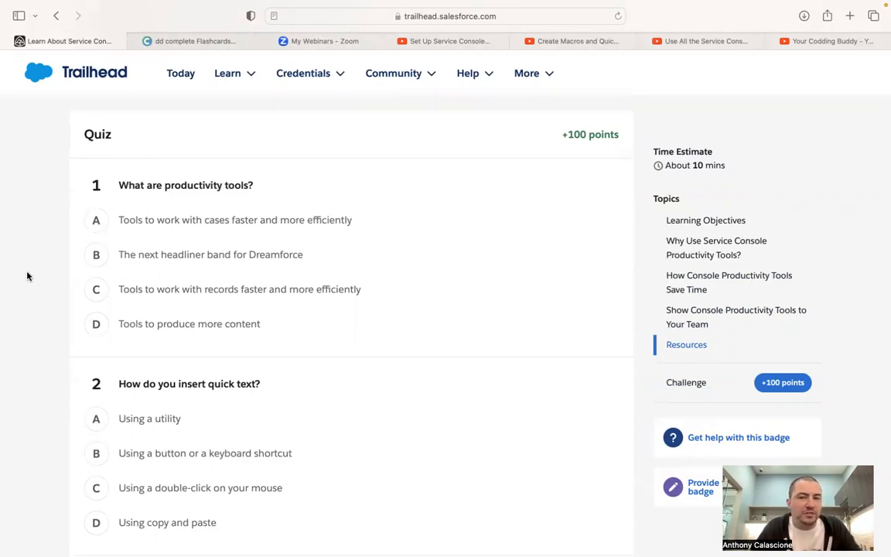
# Search the unit page for 'productivity' with Safari's Find bar
pyautogui.moveTo(57, 8)
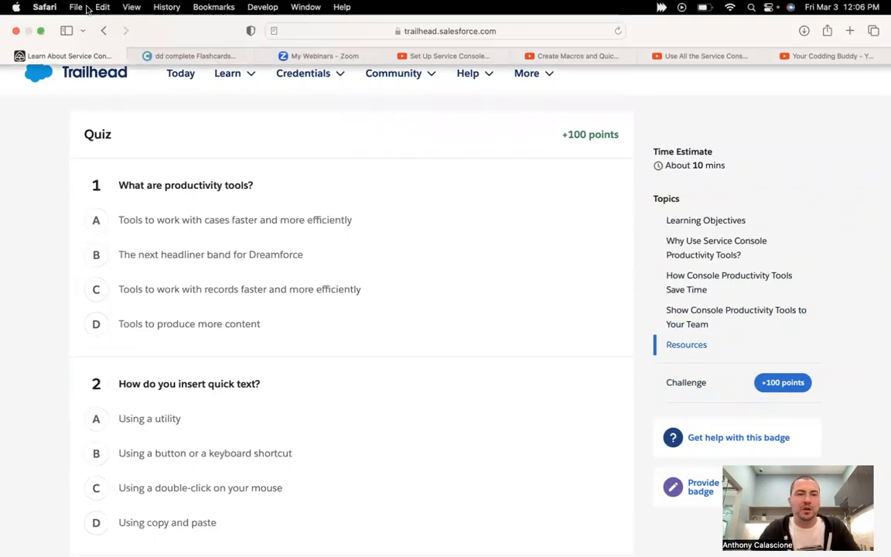
pyautogui.click(102, 7)
pyautogui.moveTo(129, 167)
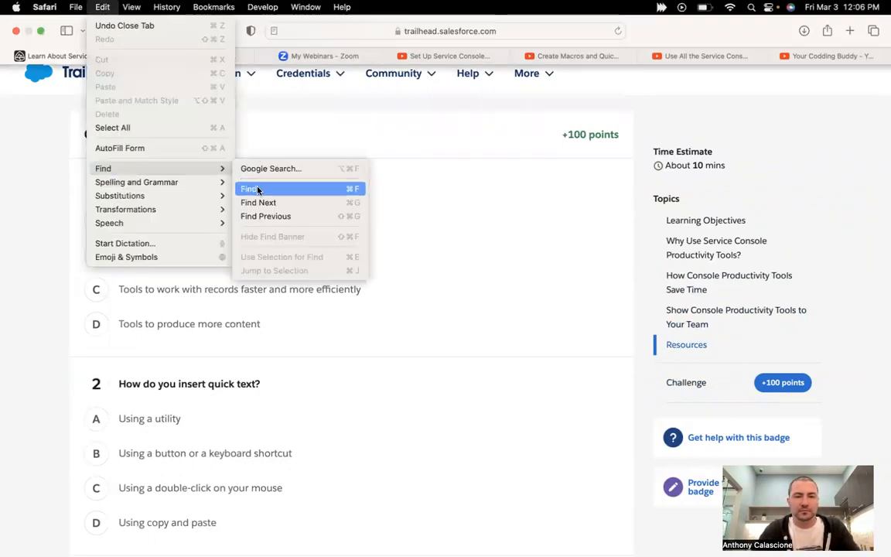
pyautogui.click(258, 189)
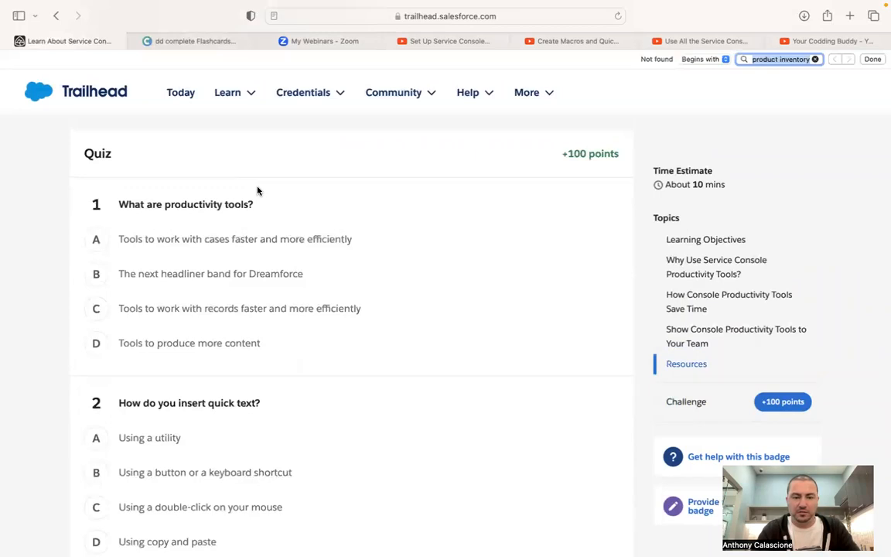
pyautogui.write('productivity')
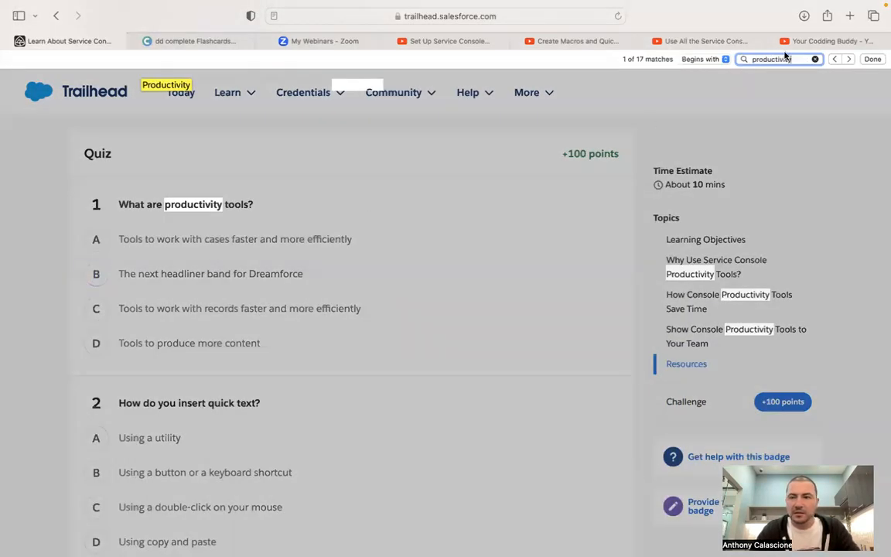
# Step through every 'productivity' match in the unit down to the quiz
pyautogui.click(848, 59)
pyautogui.click(848, 58)
pyautogui.click(848, 58)
pyautogui.click(848, 59)
pyautogui.click(848, 59)
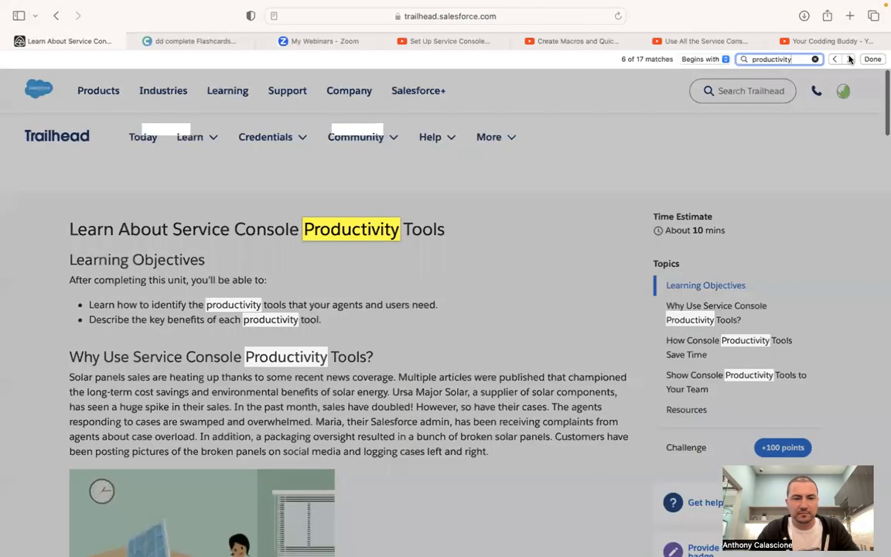
pyautogui.click(848, 58)
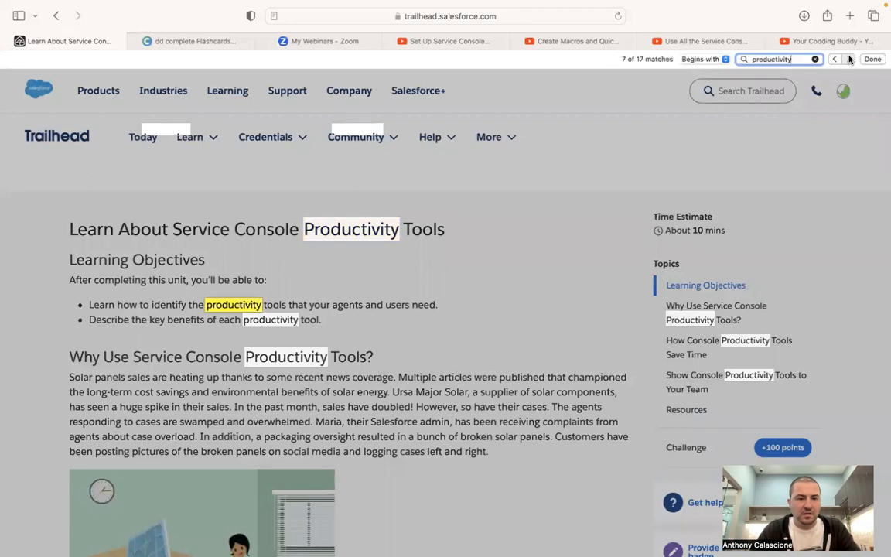
pyautogui.click(848, 59)
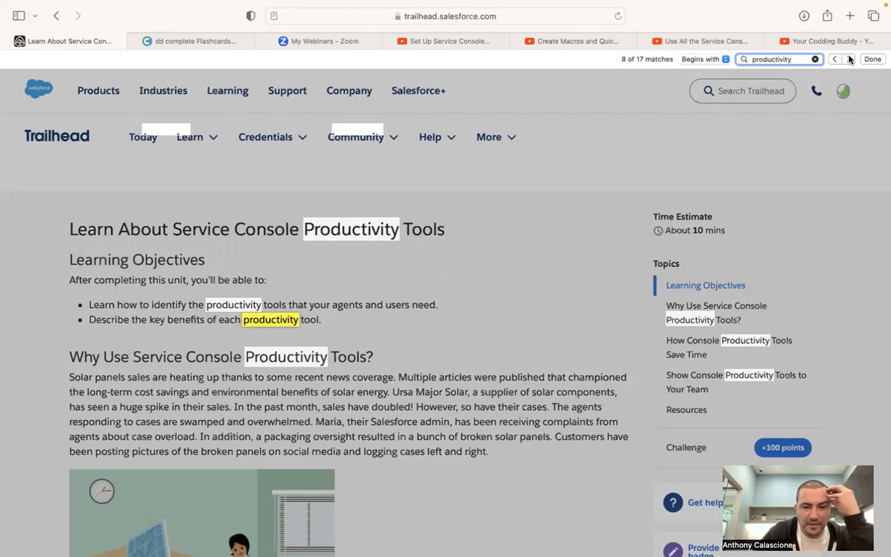
pyautogui.click(849, 59)
pyautogui.click(849, 59)
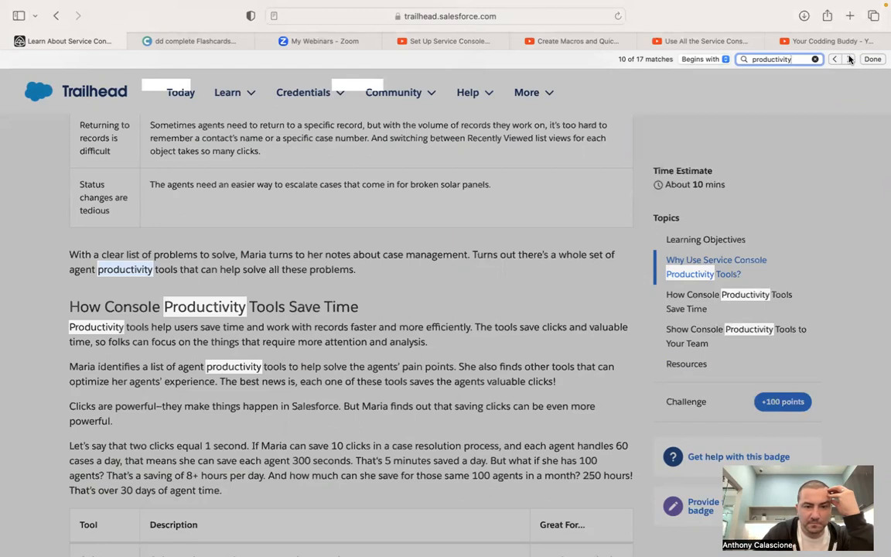
pyautogui.click(848, 60)
pyautogui.click(848, 60)
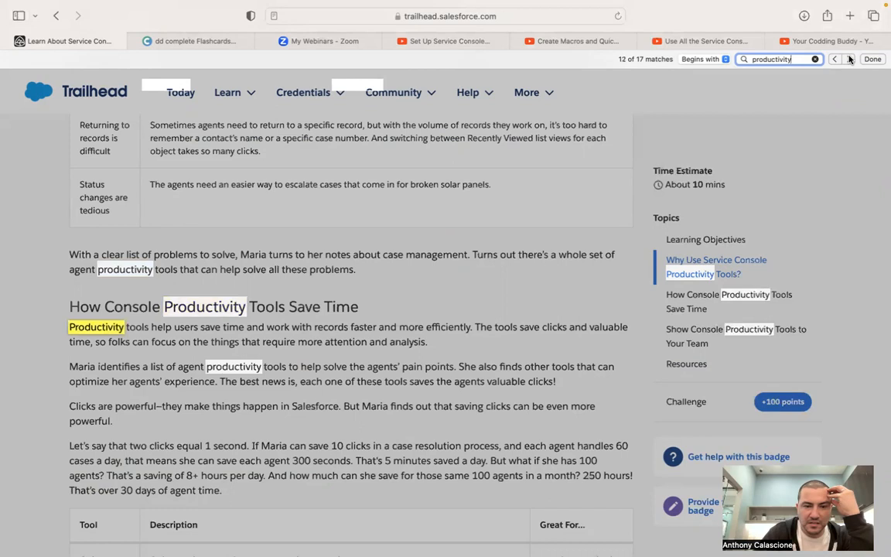
pyautogui.click(849, 59)
pyautogui.click(848, 59)
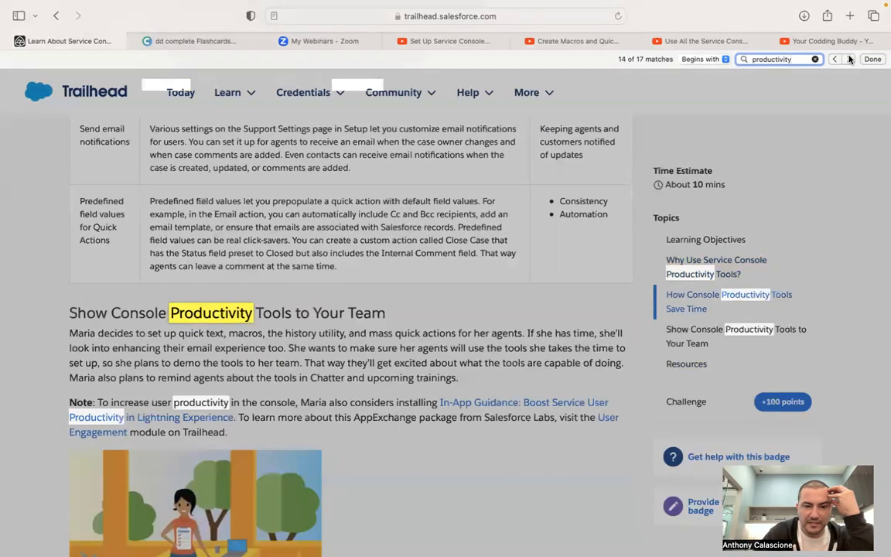
pyautogui.click(848, 59)
pyautogui.click(848, 59)
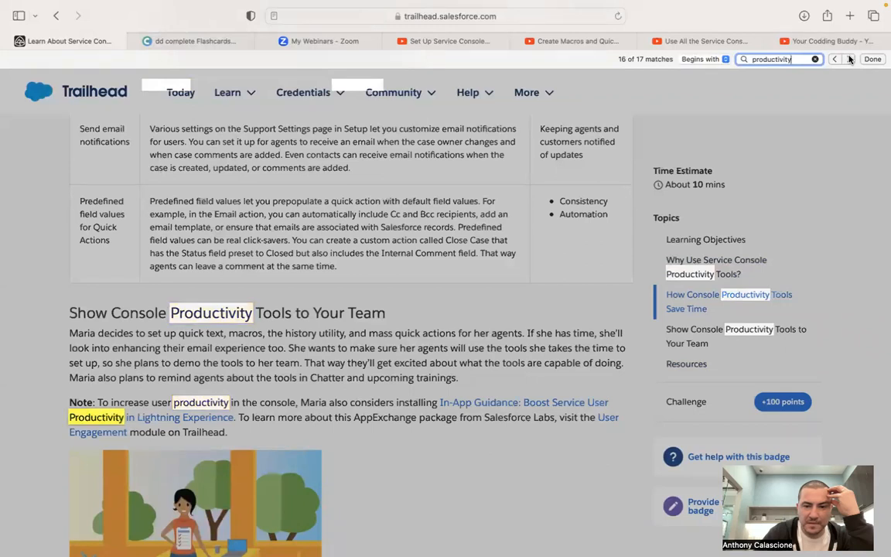
pyautogui.click(848, 60)
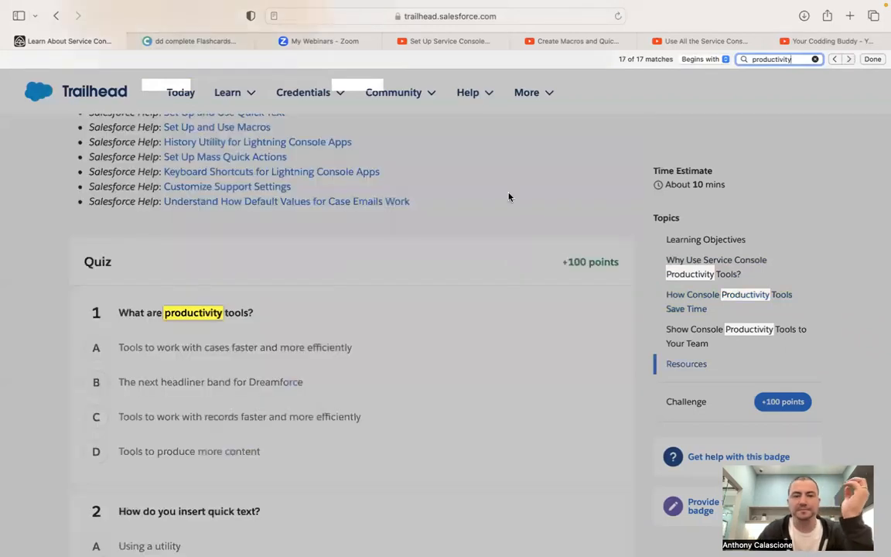
# Answer quiz question 1 with the cases-faster option
pyautogui.click(317, 291)
pyautogui.click(113, 361)
pyautogui.scroll(-5, 52, 414)
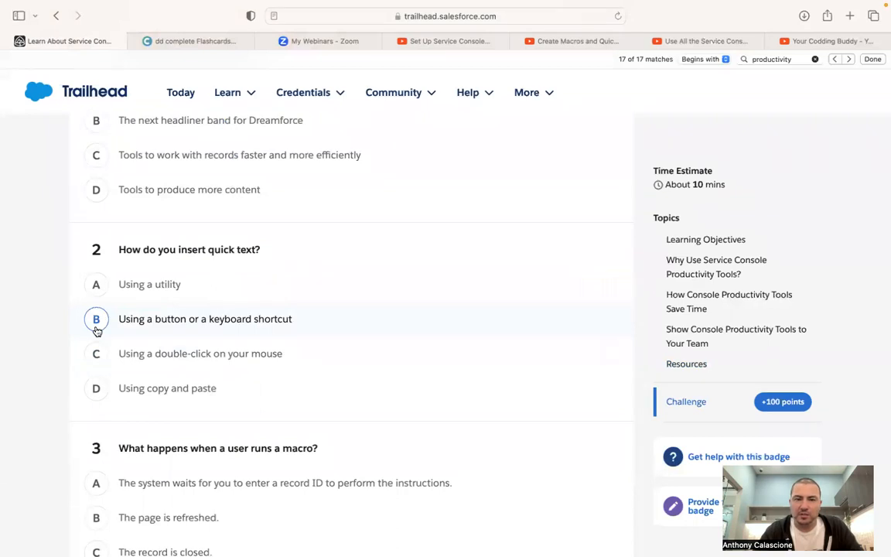
# Answer question 2 with 'Using a button or a keyboard shortcut' and search the page for 'quick text'
pyautogui.click(96, 330)
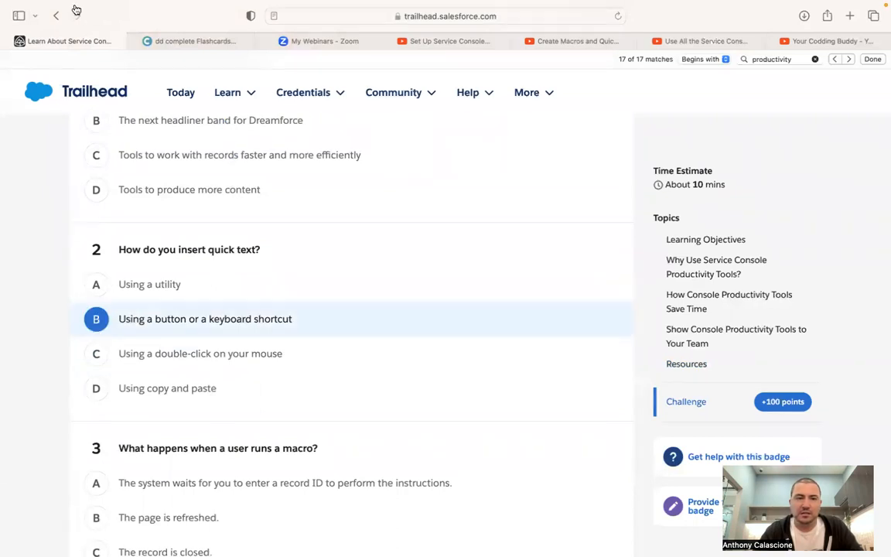
pyautogui.click(99, 9)
pyautogui.moveTo(104, 167)
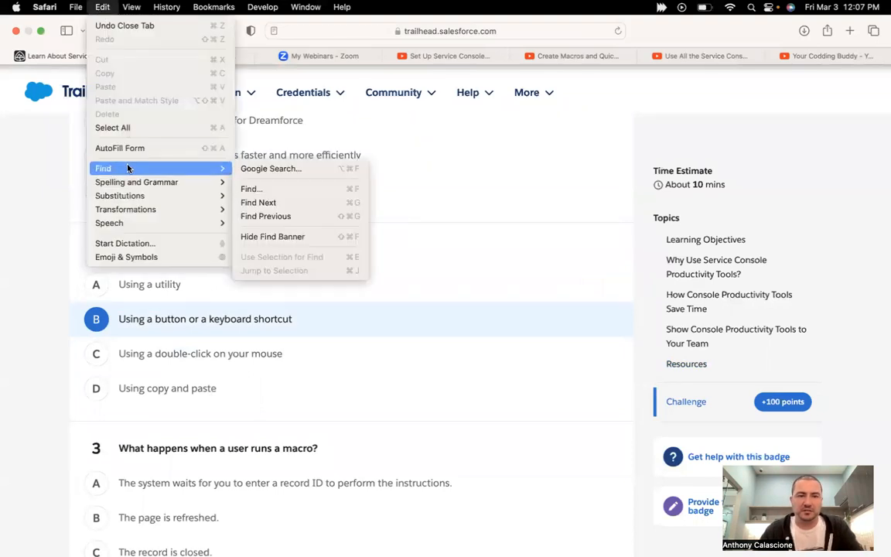
pyautogui.click(267, 192)
pyautogui.write('quick text')
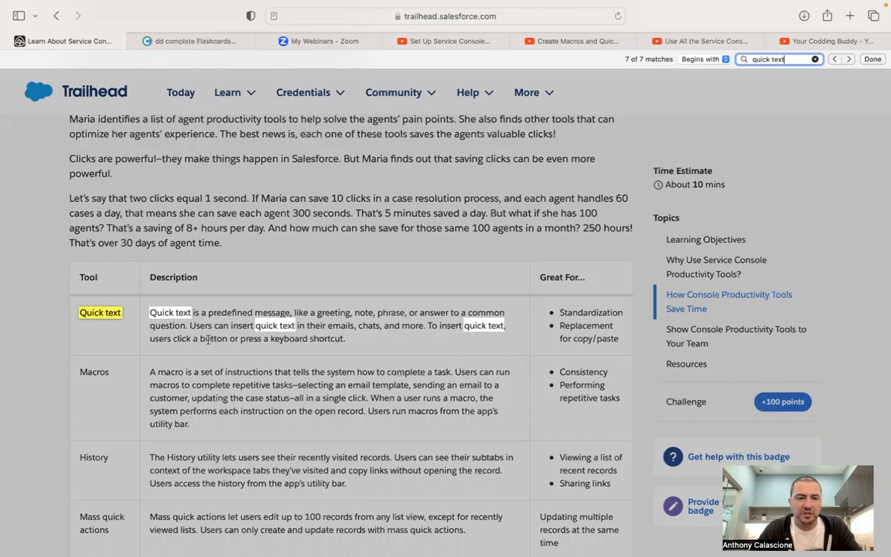
# Read the unit's quick text description, then switch to the Cram.com flashcard deck
pyautogui.click(215, 212)
pyautogui.scroll(-20, 215, 212)
pyautogui.scroll(5, 214, 212)
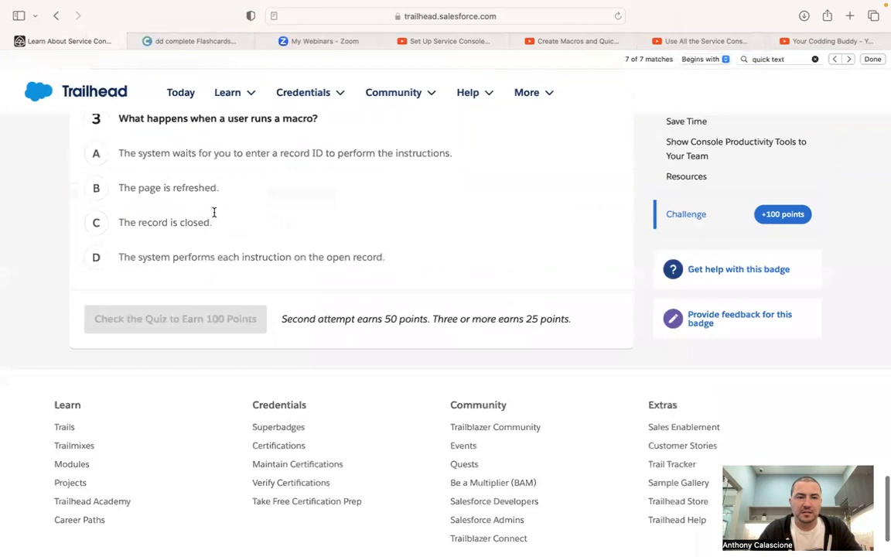
pyautogui.click(157, 238)
pyautogui.scroll(-3, 45, 345)
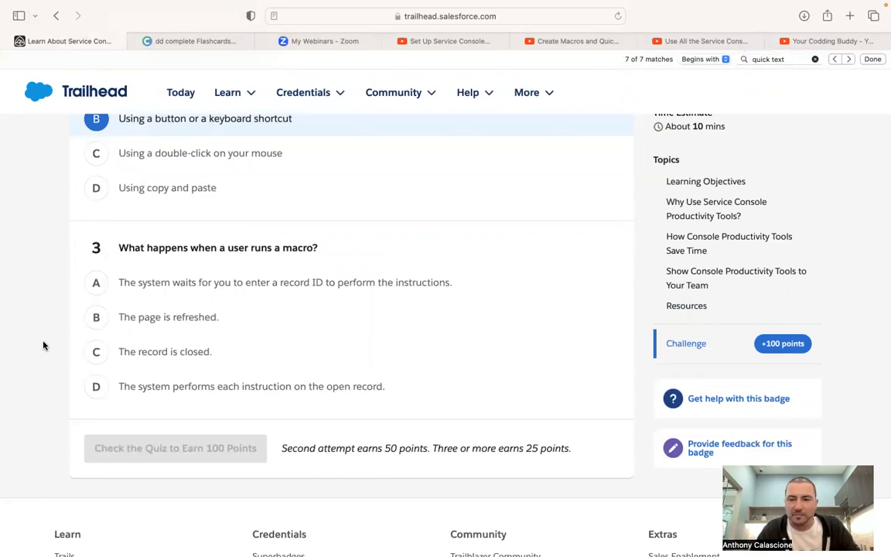
pyautogui.click(166, 41)
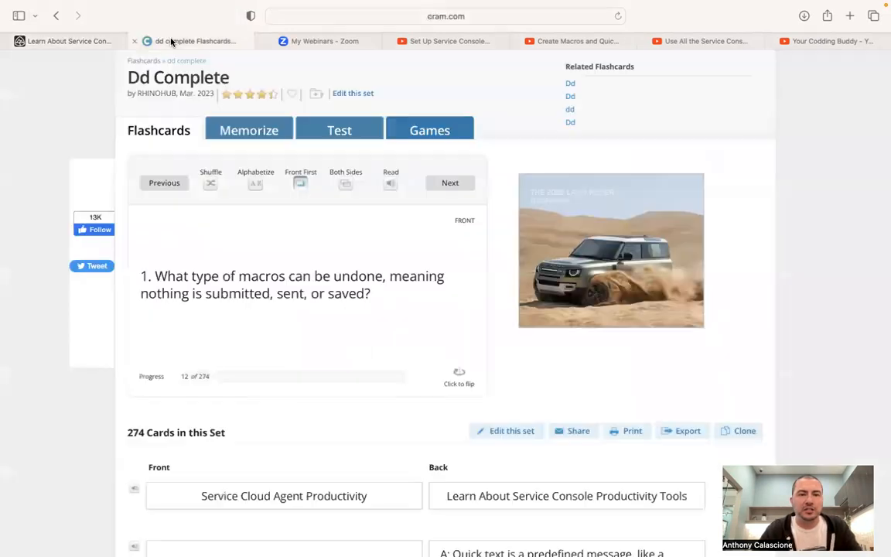
# Page back to card 2 and reveal the answer to 'What is a Macro?'
pyautogui.click(168, 186)
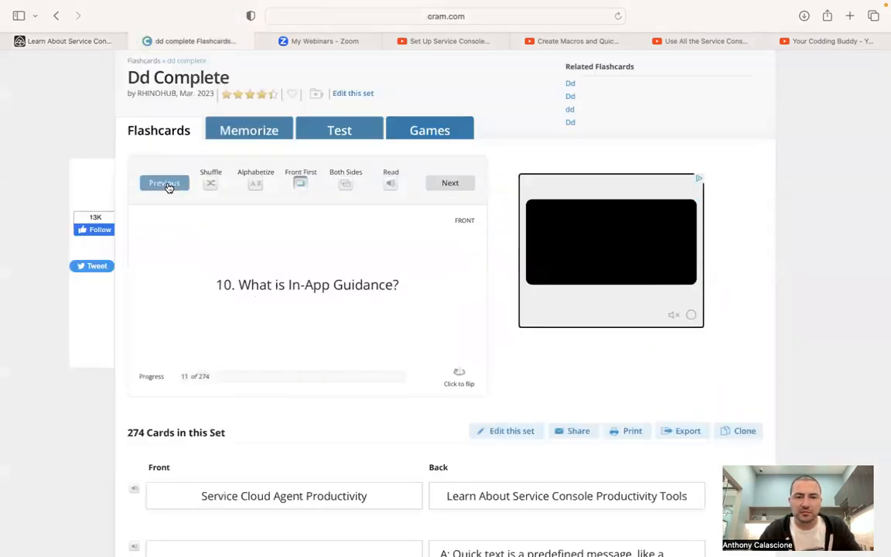
pyautogui.click(168, 186)
pyautogui.click(168, 186)
pyautogui.click(167, 186)
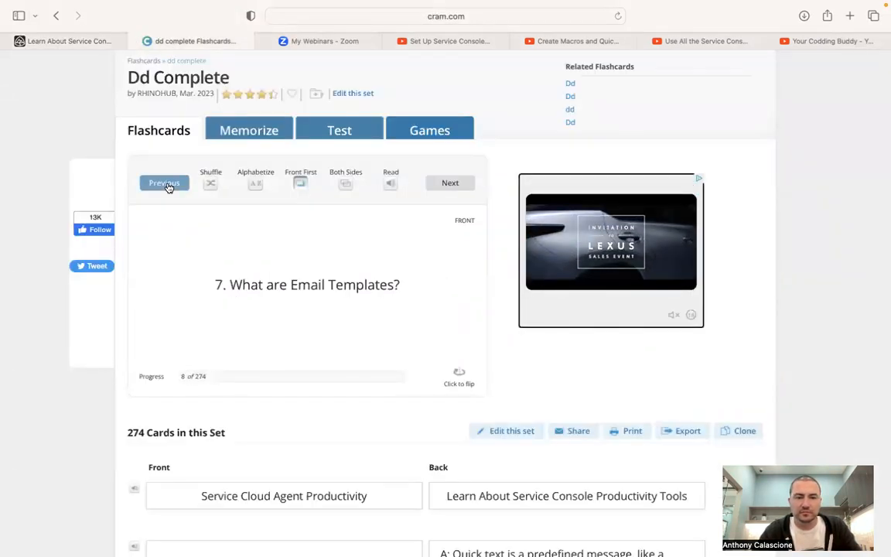
pyautogui.click(167, 187)
pyautogui.click(168, 187)
pyautogui.click(168, 186)
pyautogui.click(167, 186)
pyautogui.click(168, 187)
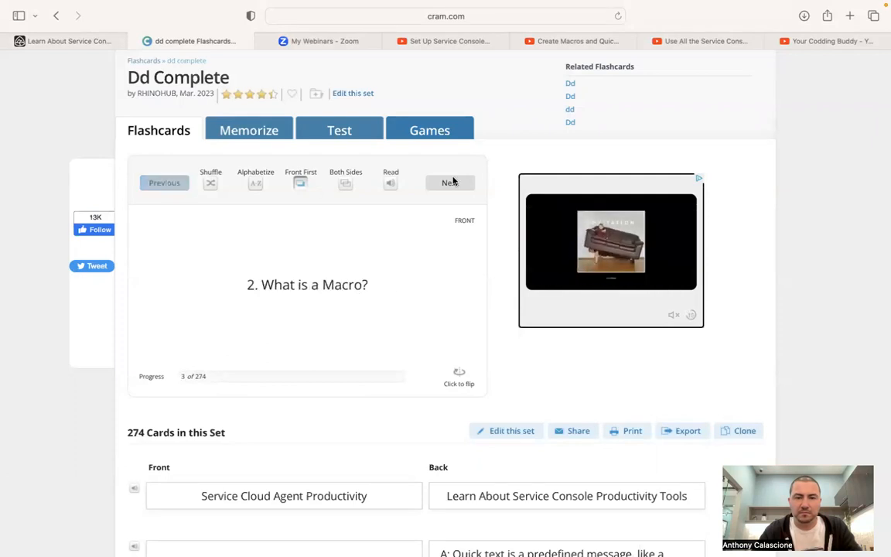
pyautogui.click(459, 370)
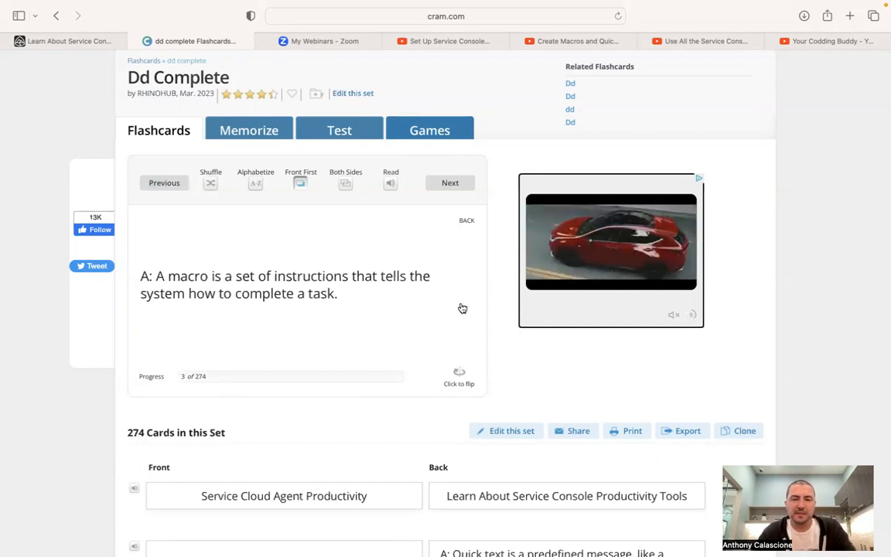
# Advance the flashcards back to card 12 and return to the Trailhead quiz
pyautogui.click(452, 184)
pyautogui.click(451, 184)
pyautogui.click(452, 183)
pyautogui.click(452, 183)
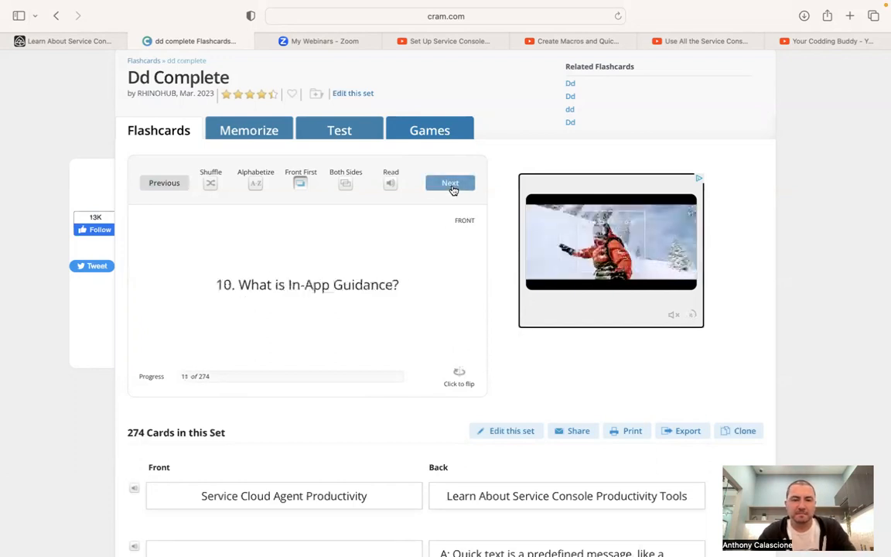
pyautogui.click(451, 183)
pyautogui.click(69, 41)
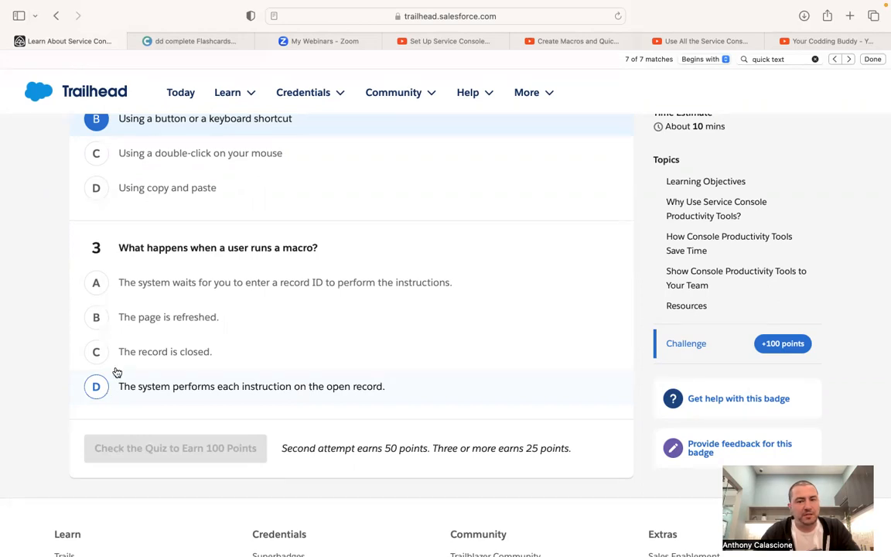
# Pick the record ID option for question 3 and search the unit for 'macro'
pyautogui.click(134, 285)
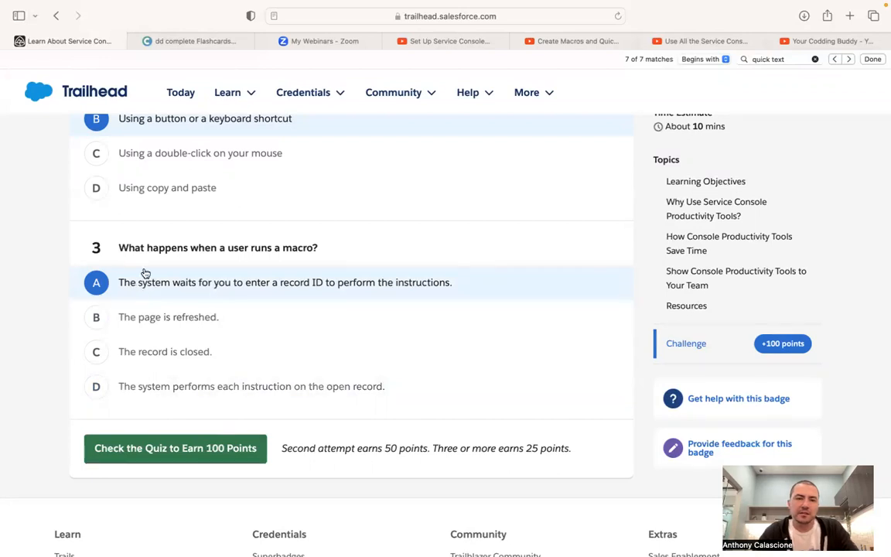
pyautogui.click(103, 7)
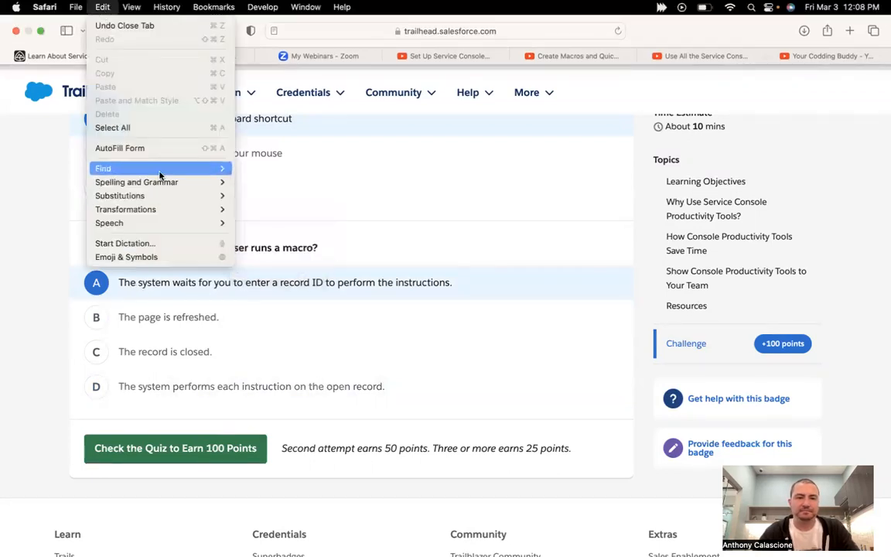
pyautogui.moveTo(161, 170)
pyautogui.click(264, 190)
pyautogui.write('macro')
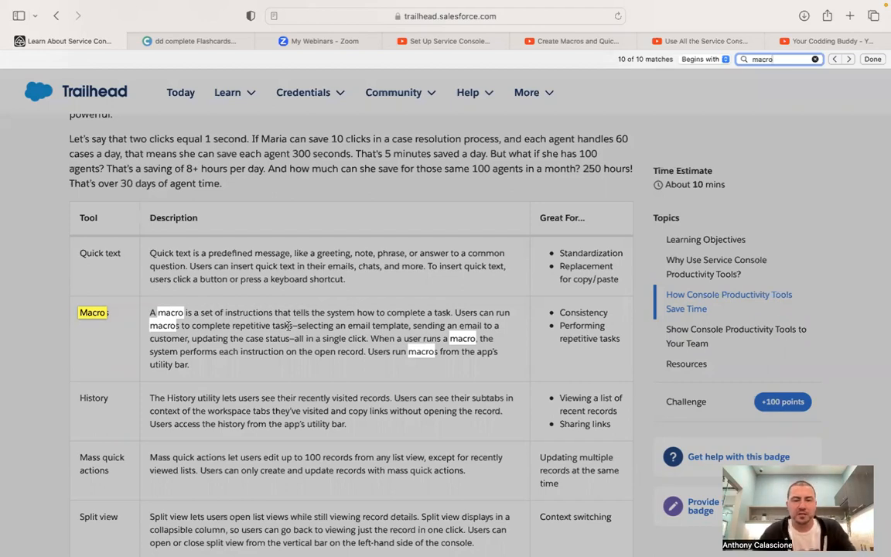
# Change question 3 to D, performing each instruction, and check the quiz
pyautogui.click(263, 298)
pyautogui.scroll(-15, 288, 327)
pyautogui.scroll(8, 287, 326)
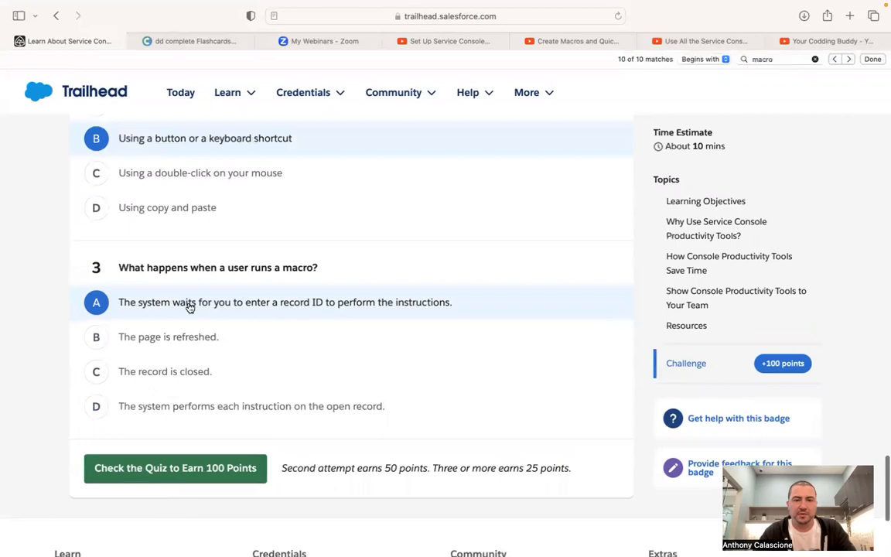
pyautogui.click(95, 406)
pyautogui.click(179, 468)
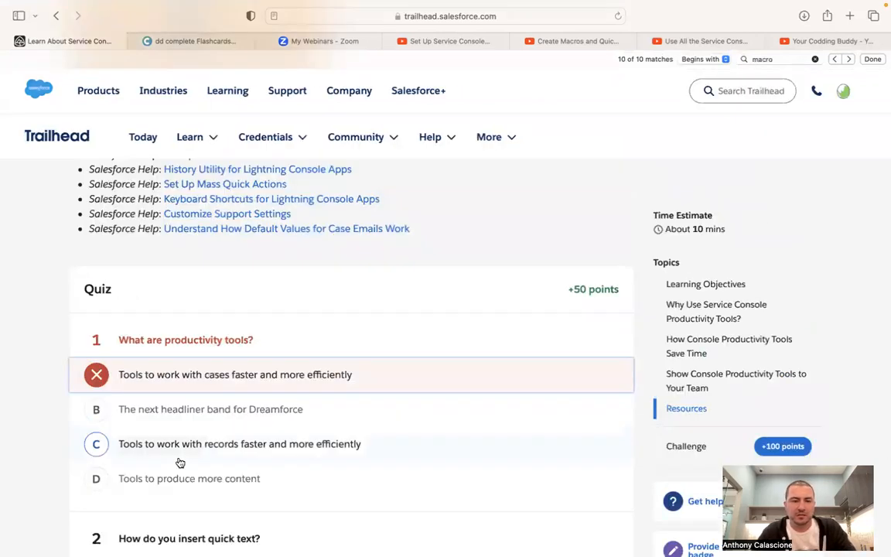
# Change question 1 to C, recheck to pass with 50 points, and continue to the next unit
pyautogui.click(96, 445)
pyautogui.scroll(-5, 97, 452)
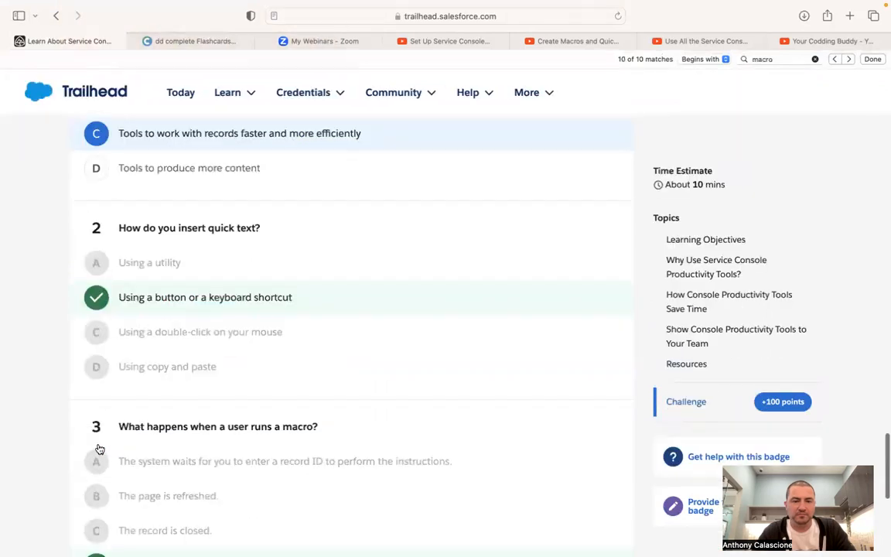
pyautogui.scroll(-3, 109, 464)
pyautogui.click(179, 492)
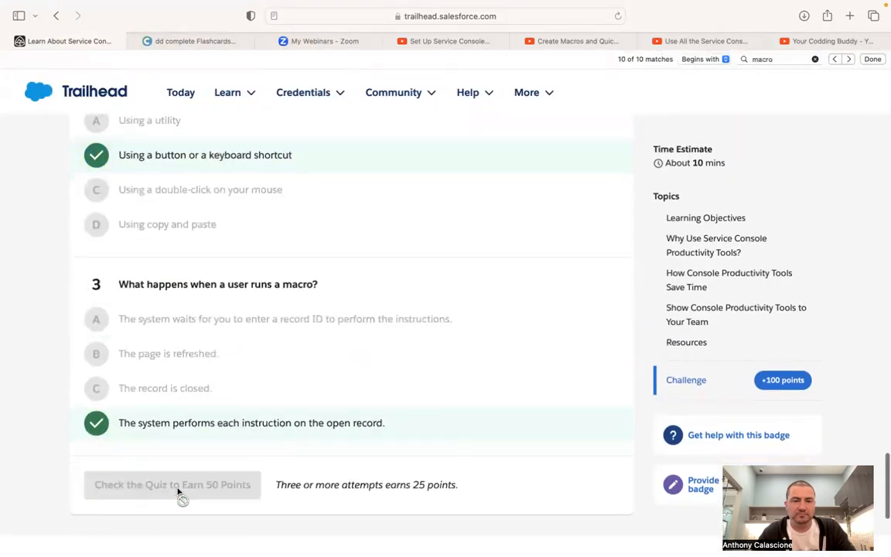
pyautogui.click(461, 447)
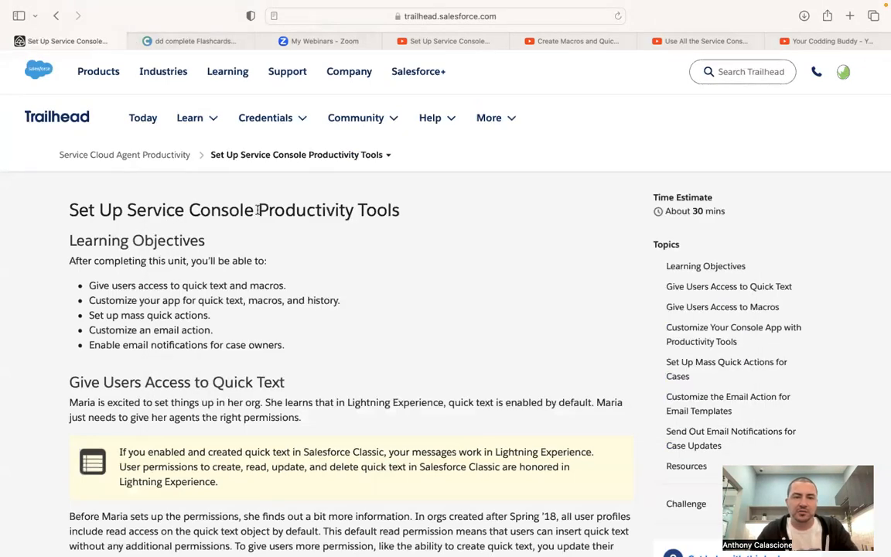
# Switch back to the Cram.com flashcard deck
pyautogui.click(182, 40)
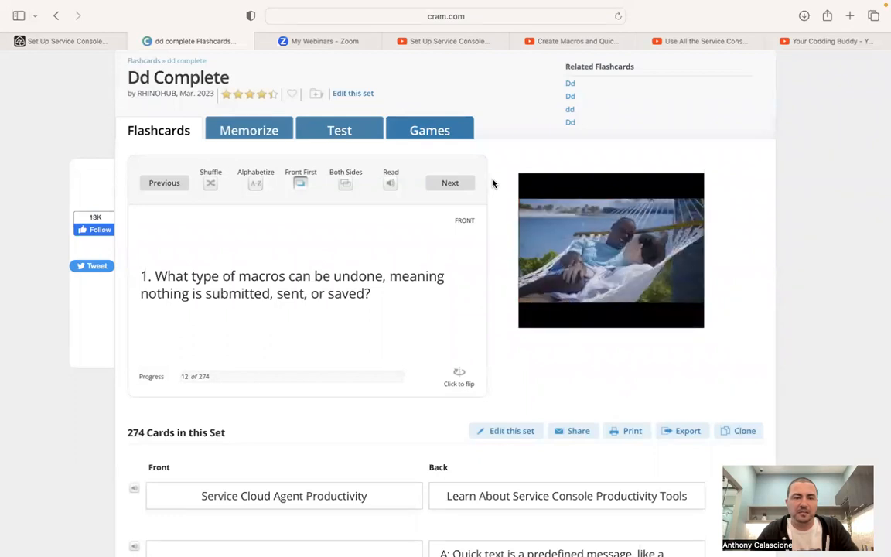
# Reveal answers on cards 12–17, ending on the notification email checkbox default of Selected
pyautogui.click(464, 377)
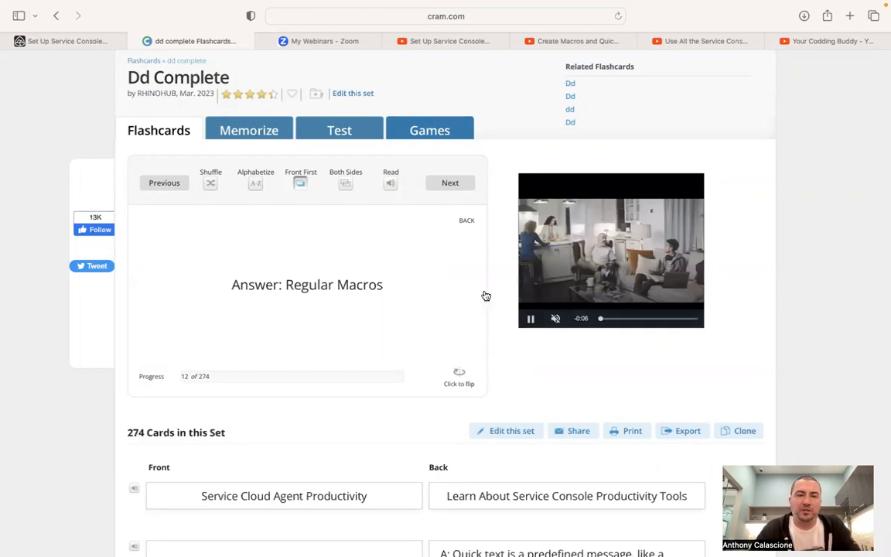
pyautogui.click(460, 185)
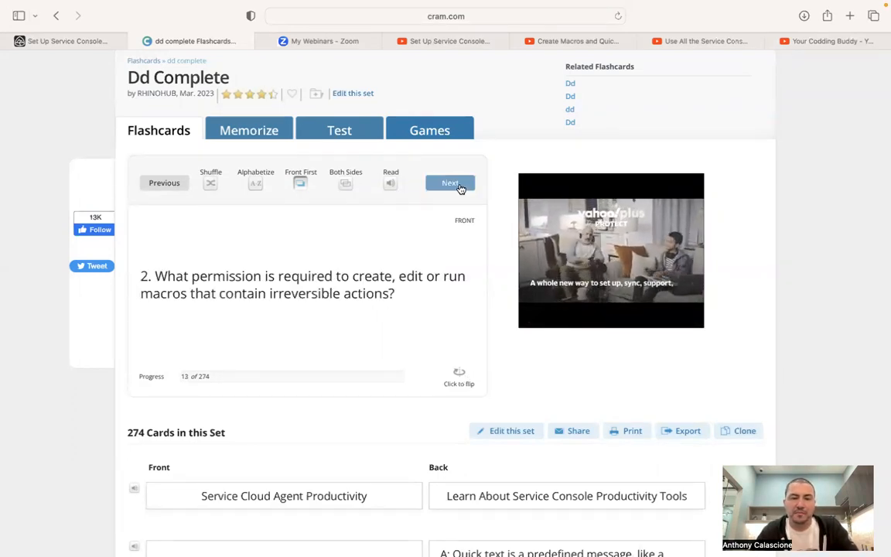
pyautogui.click(468, 379)
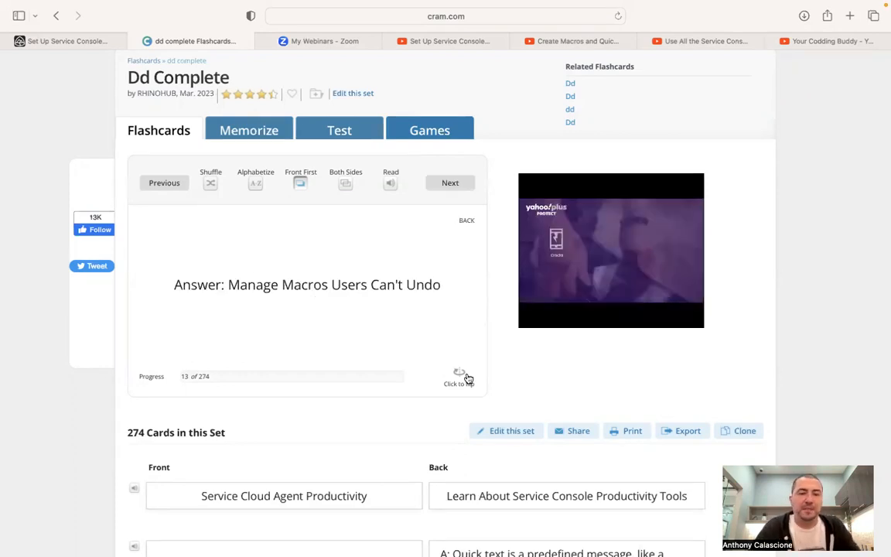
pyautogui.click(450, 185)
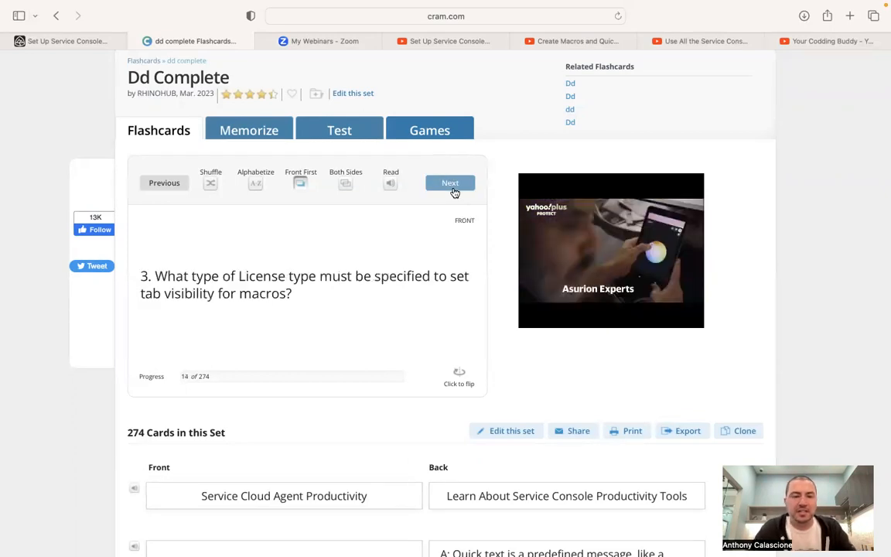
pyautogui.click(460, 375)
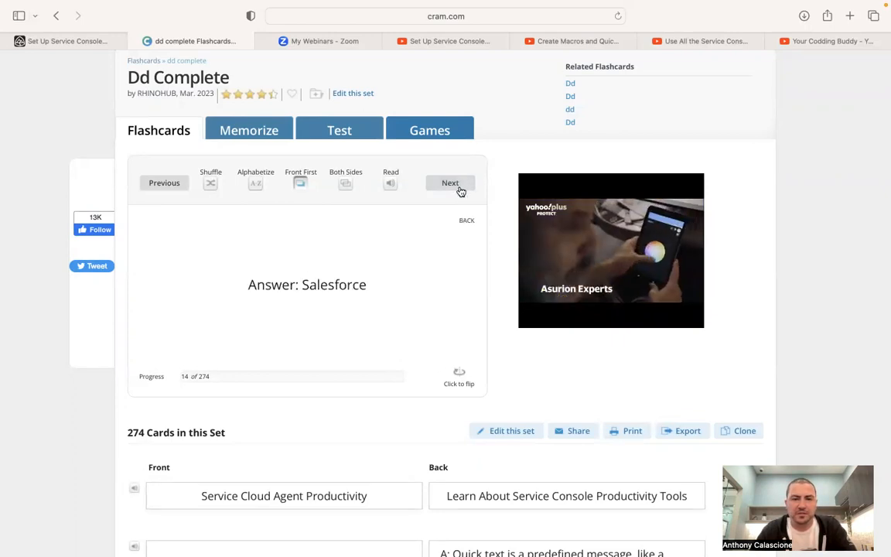
pyautogui.click(461, 191)
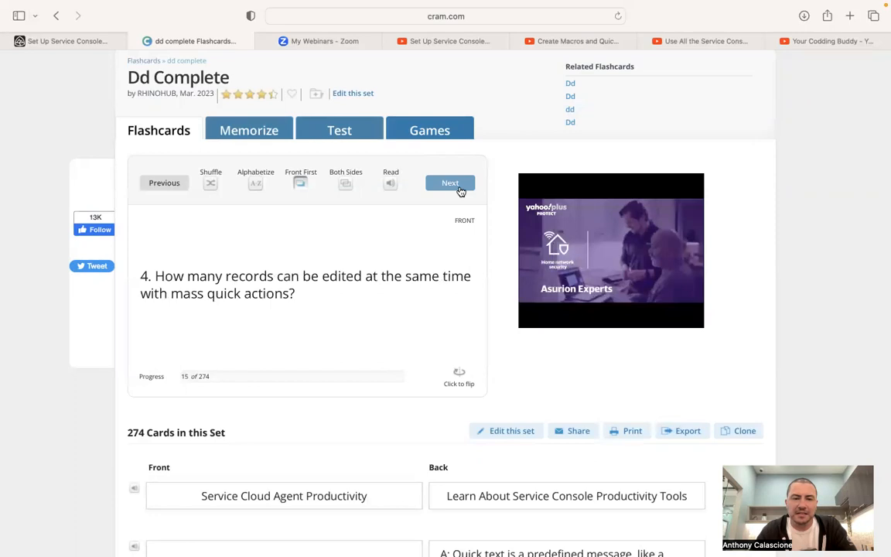
pyautogui.click(468, 378)
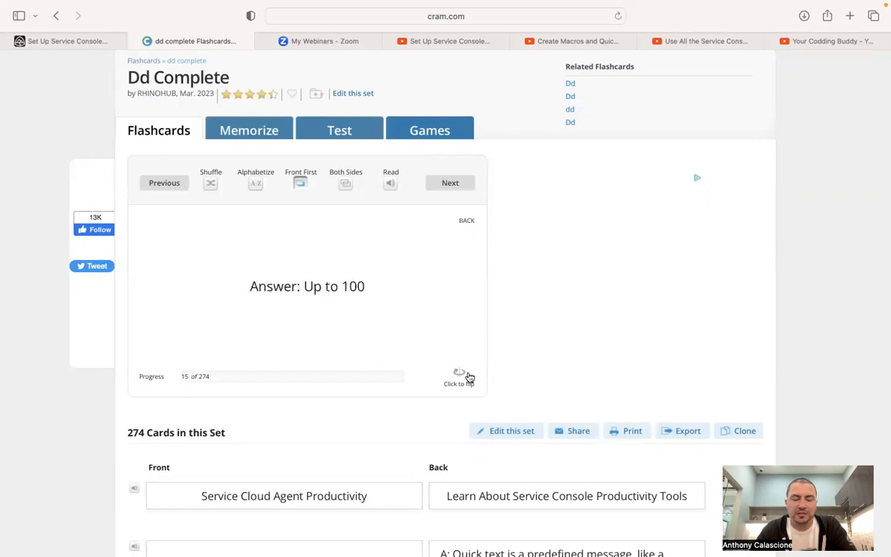
pyautogui.click(467, 186)
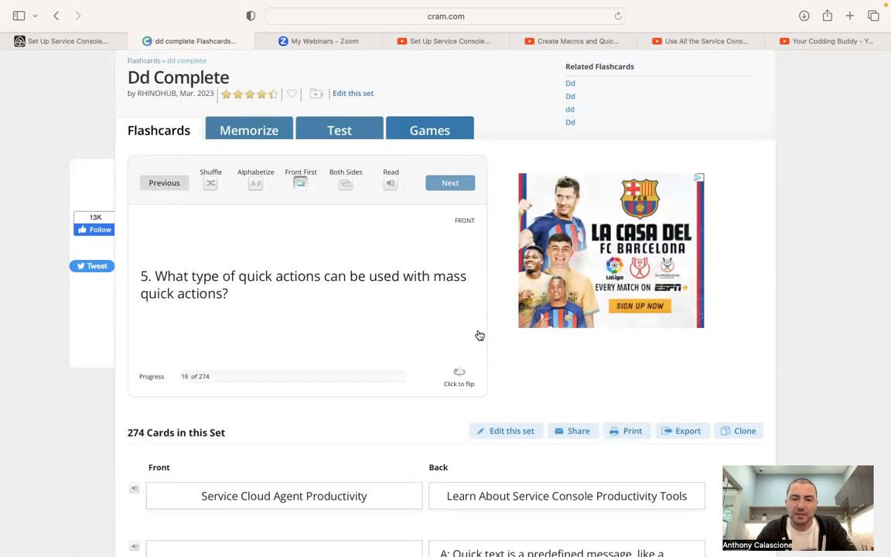
pyautogui.click(465, 379)
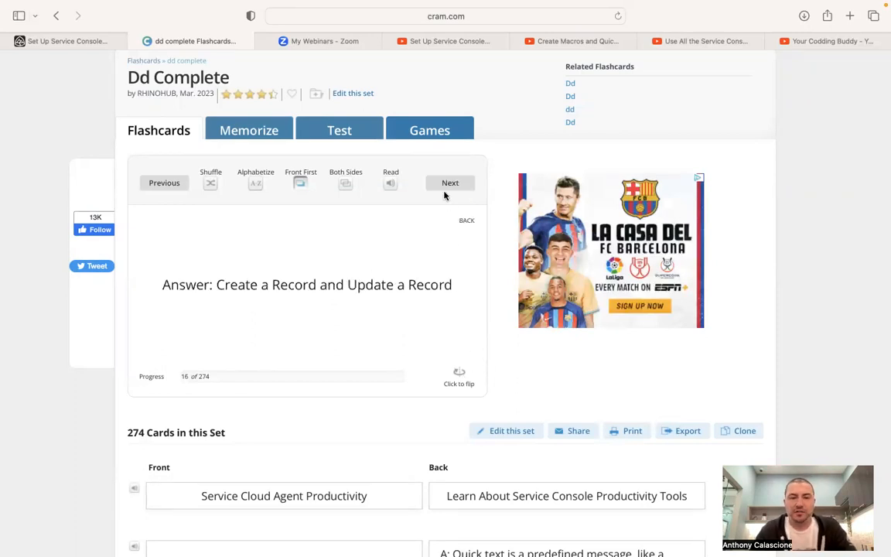
pyautogui.click(451, 191)
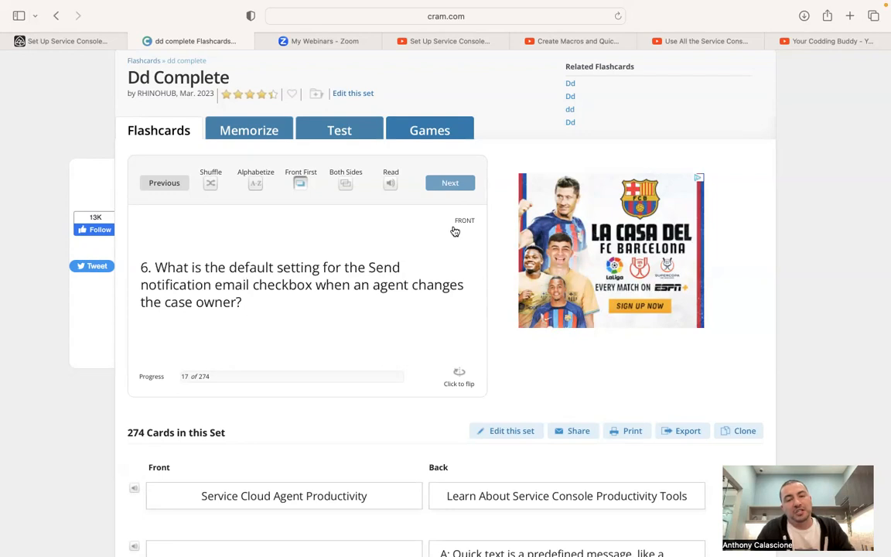
pyautogui.click(464, 378)
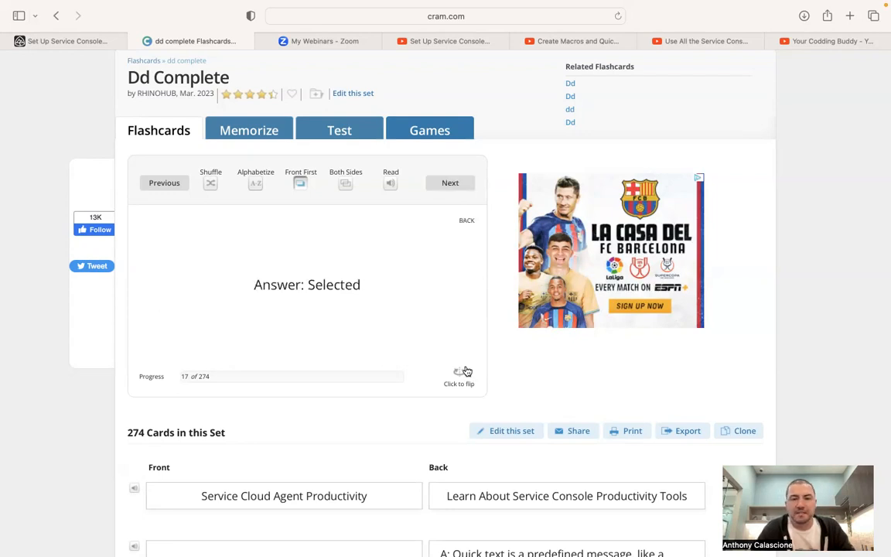
# Reveal card 18 on accessing quick text and card 19 on listed email templates
pyautogui.click(451, 184)
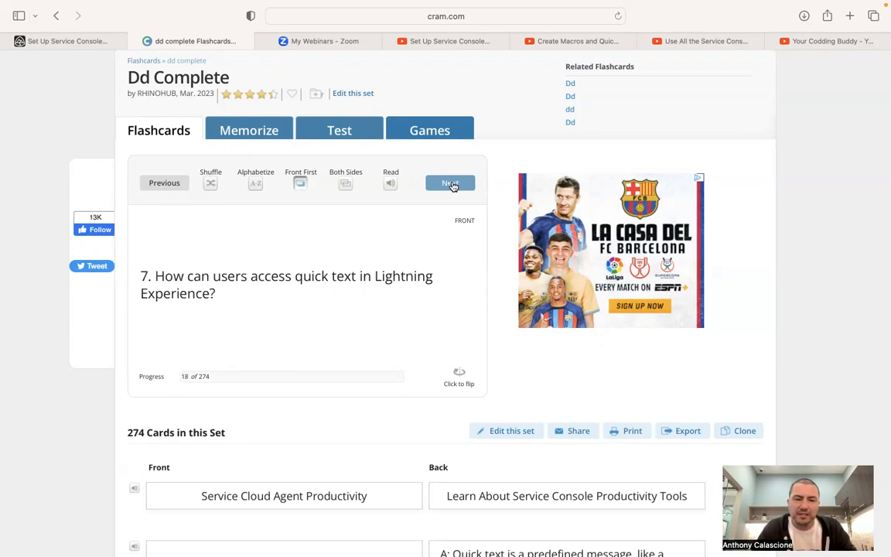
pyautogui.click(464, 376)
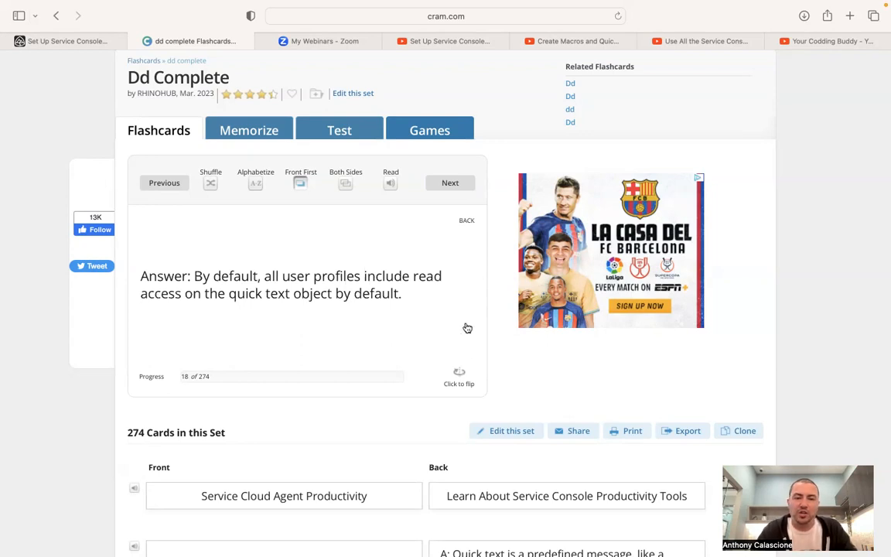
pyautogui.click(451, 184)
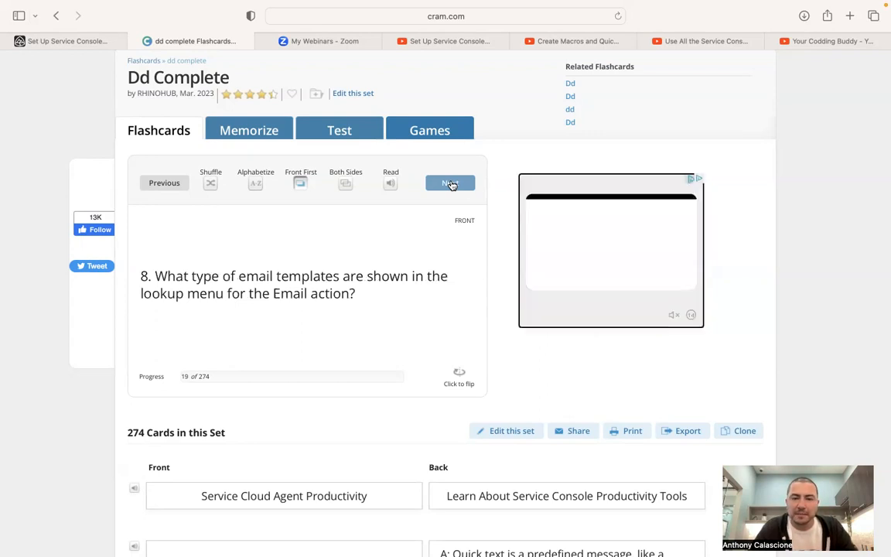
pyautogui.click(464, 373)
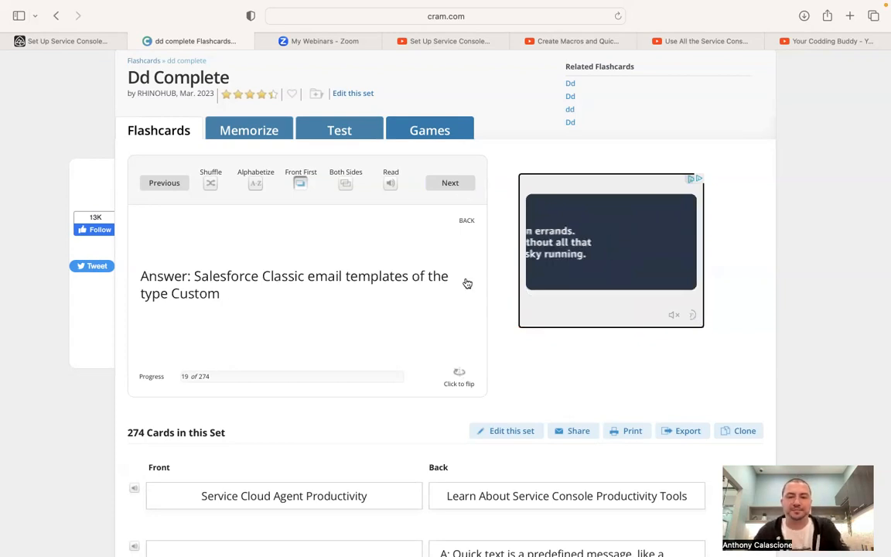
# Review cards 20–21 on ownership and case comment notifications, reach card 22, then return to Trailhead
pyautogui.click(463, 188)
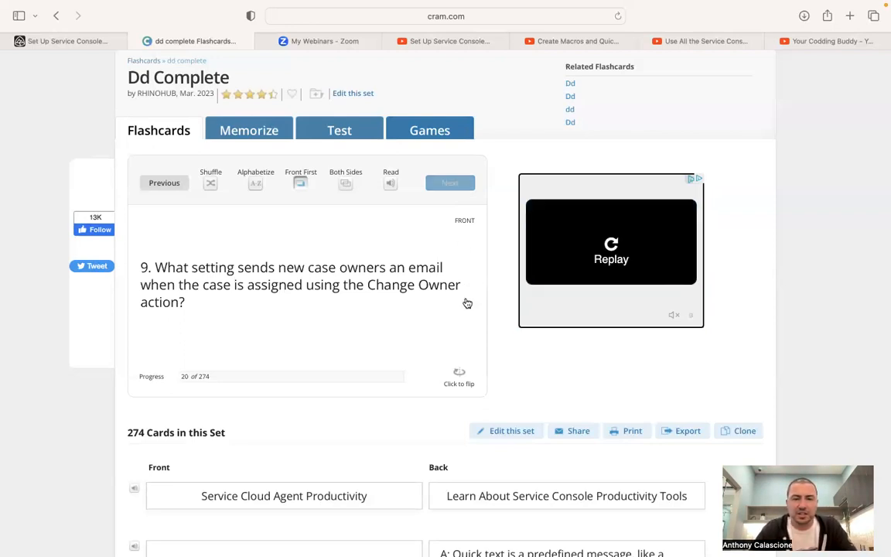
pyautogui.click(465, 374)
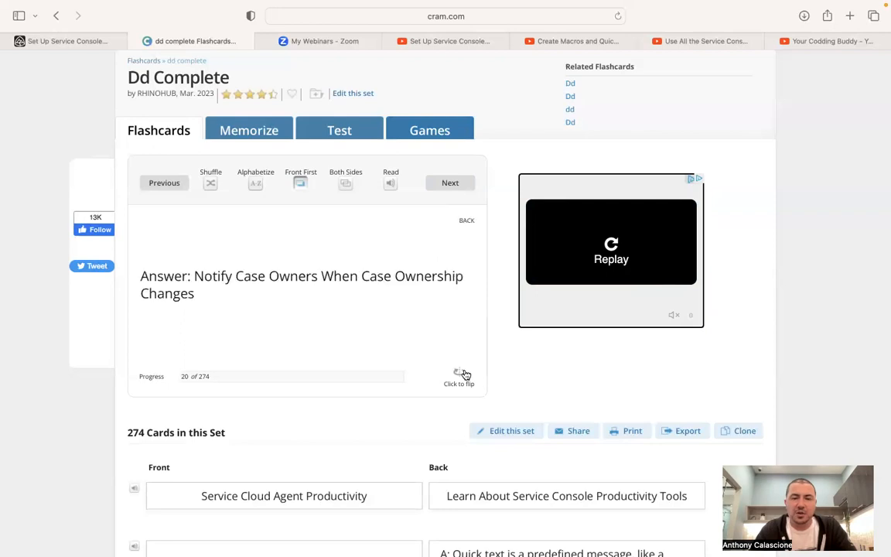
pyautogui.click(451, 190)
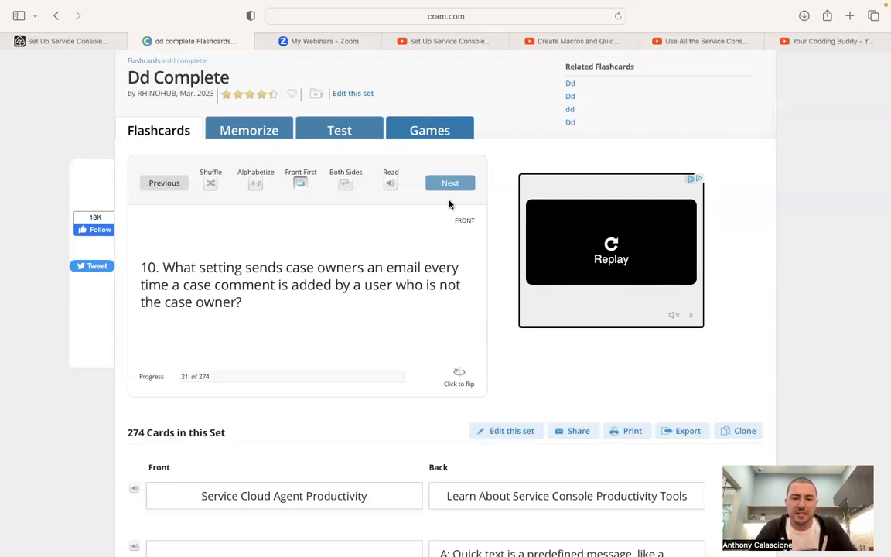
pyautogui.click(459, 384)
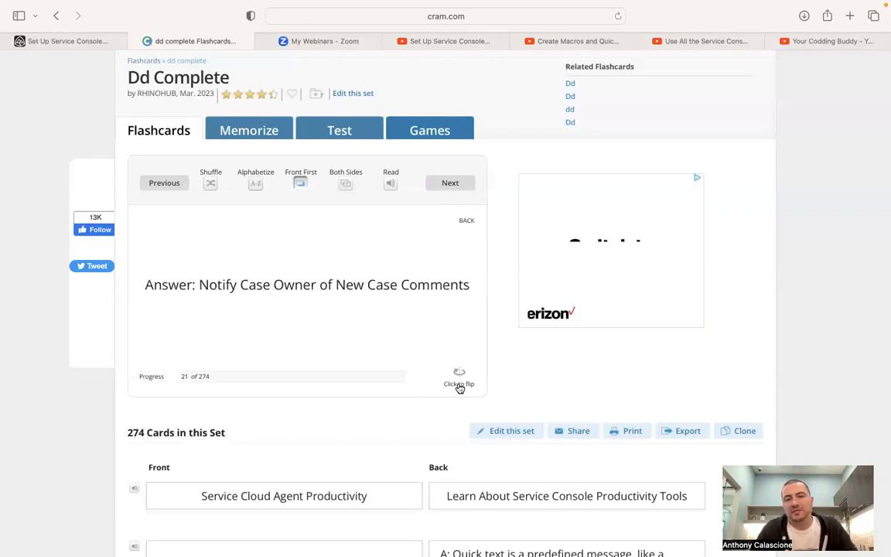
pyautogui.click(450, 186)
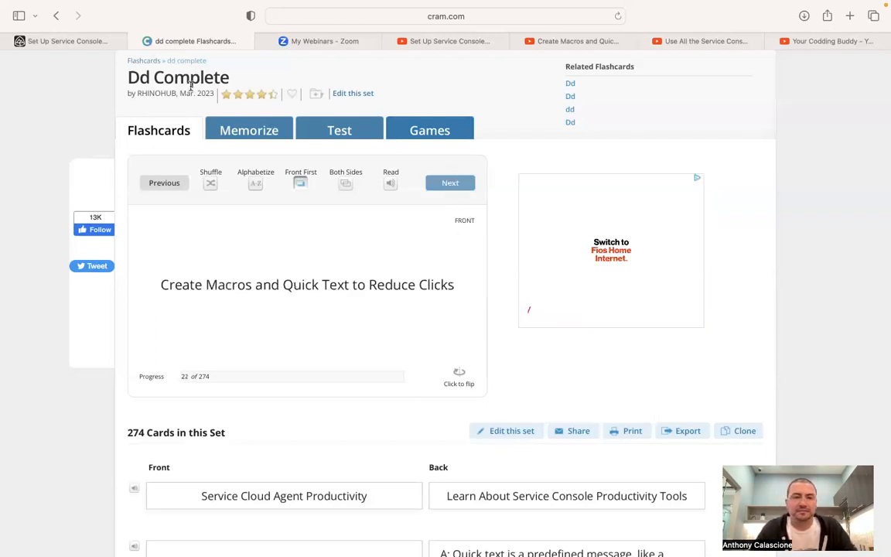
pyautogui.click(70, 38)
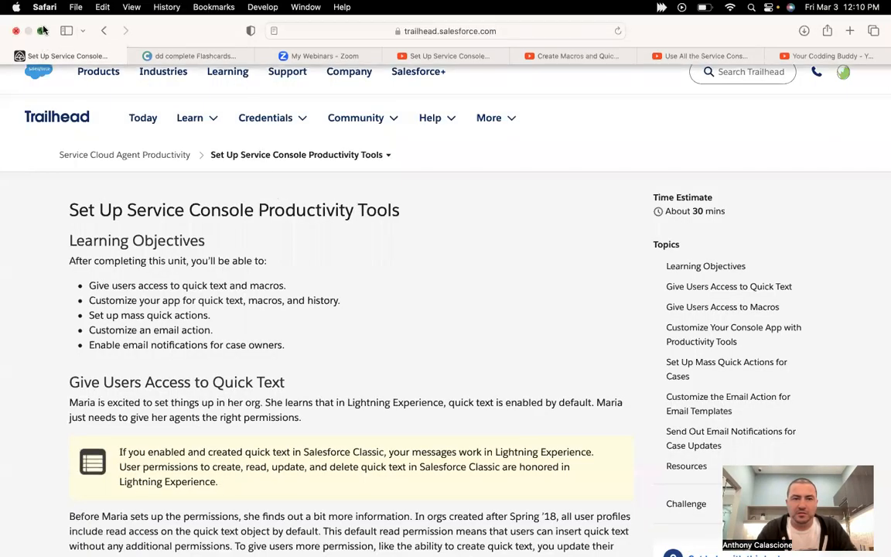
# Exit full screen and pull the YouTube walkthrough video into its own window
pyautogui.click(43, 30)
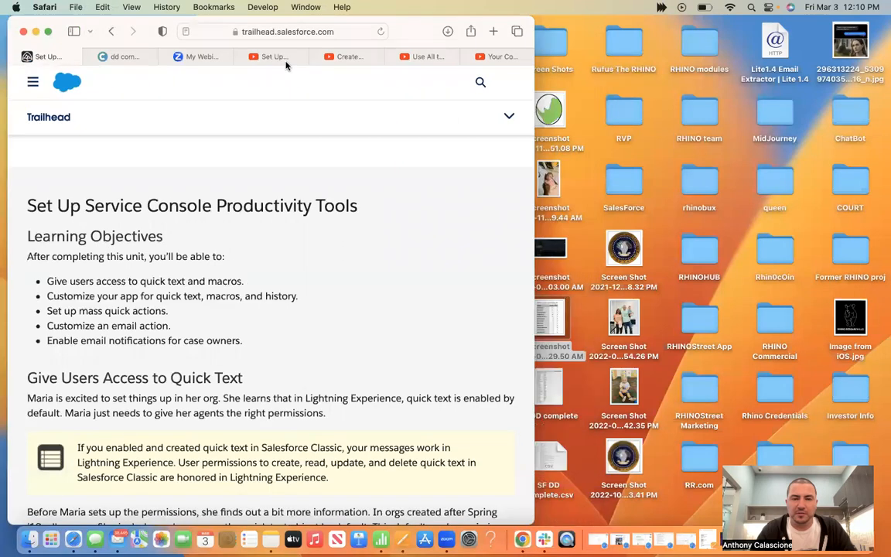
pyautogui.moveTo(286, 66); pyautogui.dragTo(706, 143)
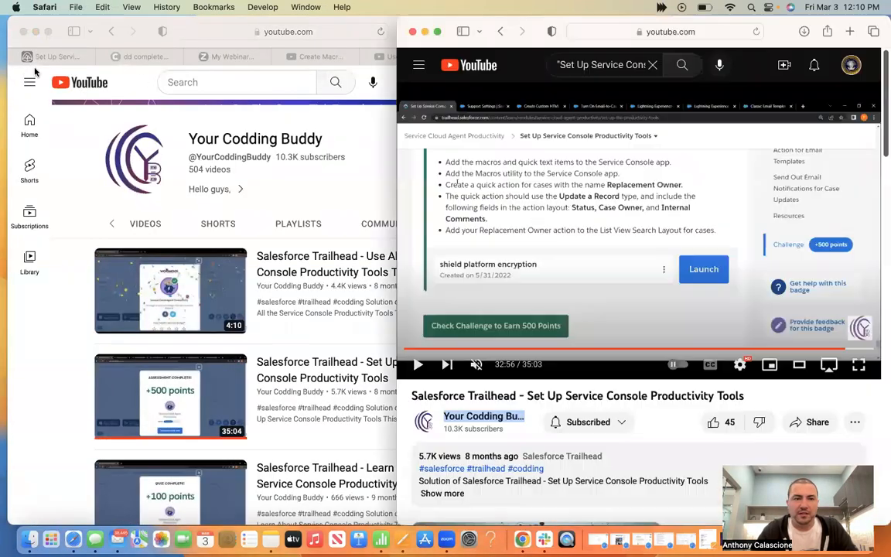
pyautogui.click(64, 61)
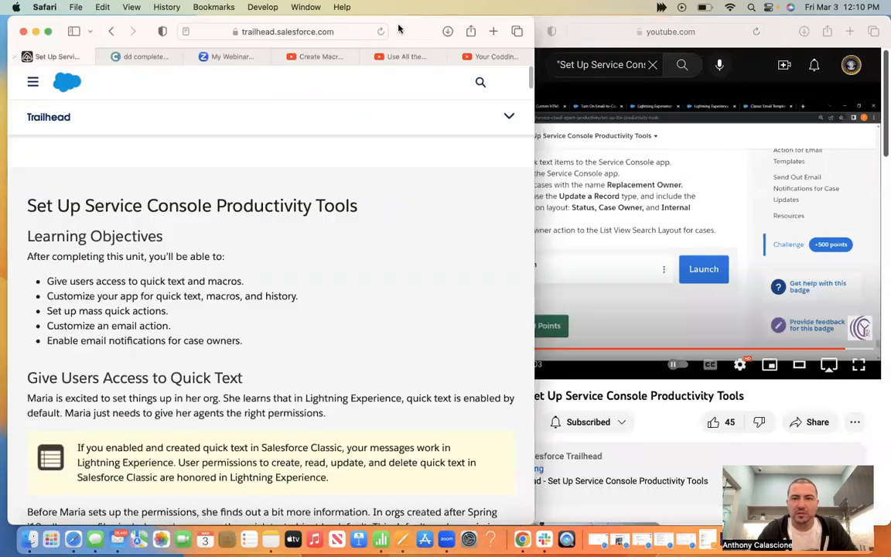
pyautogui.click(768, 24)
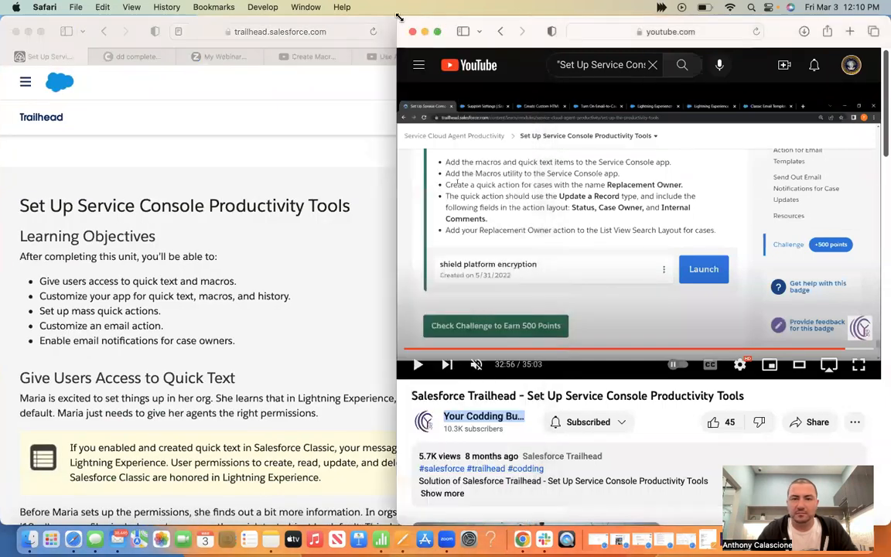
pyautogui.click(386, 25)
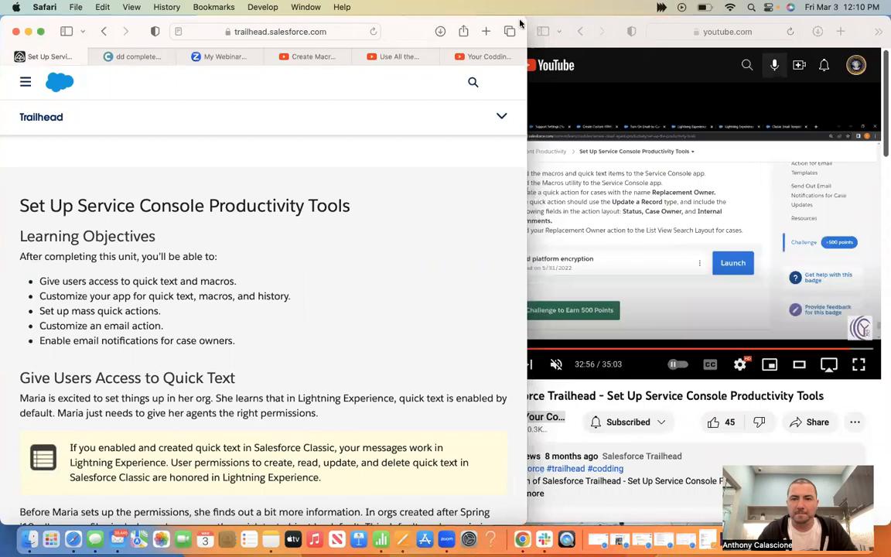
# Narrow the Trailhead window so the video sits beside it
pyautogui.rightClick(521, 21)
pyautogui.click(539, 17)
pyautogui.moveTo(526, 21); pyautogui.dragTo(477, 21)
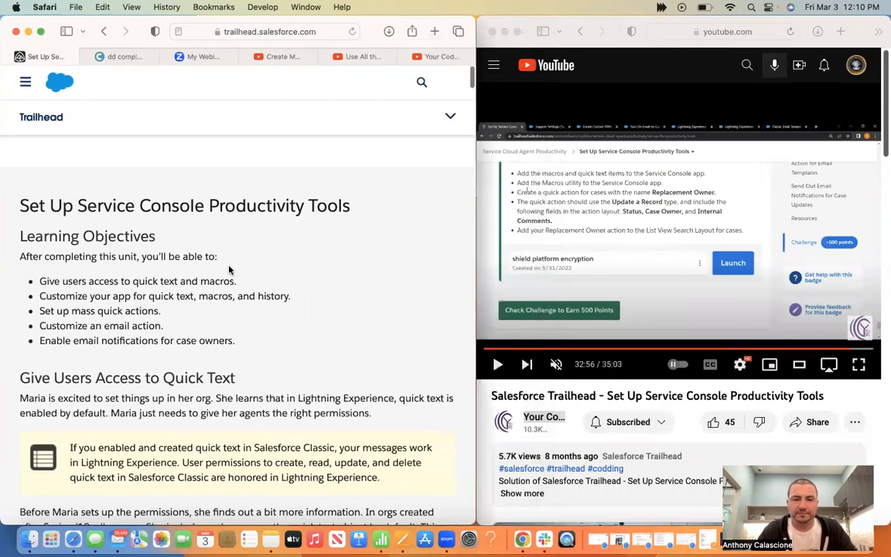
# Scroll to the unit's hands-on challenge and launch the playground org
pyautogui.scroll(-15, 229, 269)
pyautogui.scroll(-10, 229, 269)
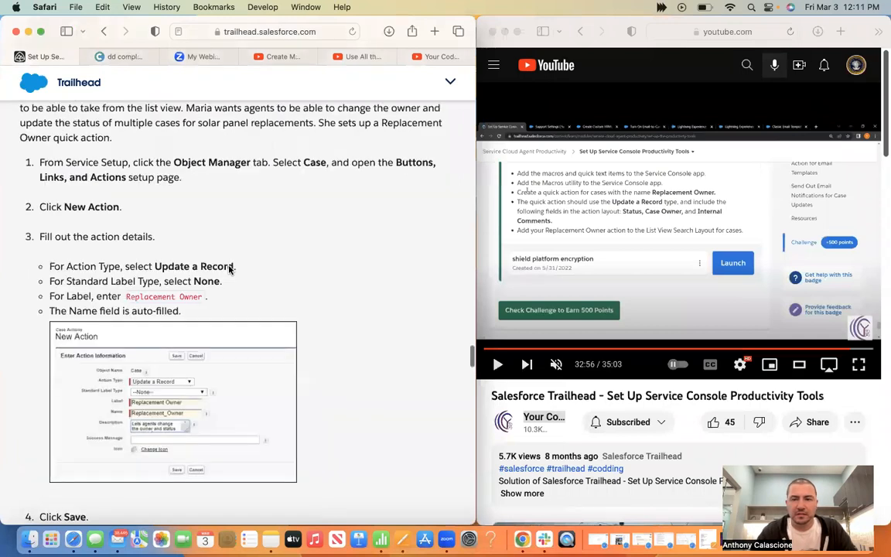
pyautogui.scroll(-10, 229, 269)
pyautogui.scroll(-3, 229, 268)
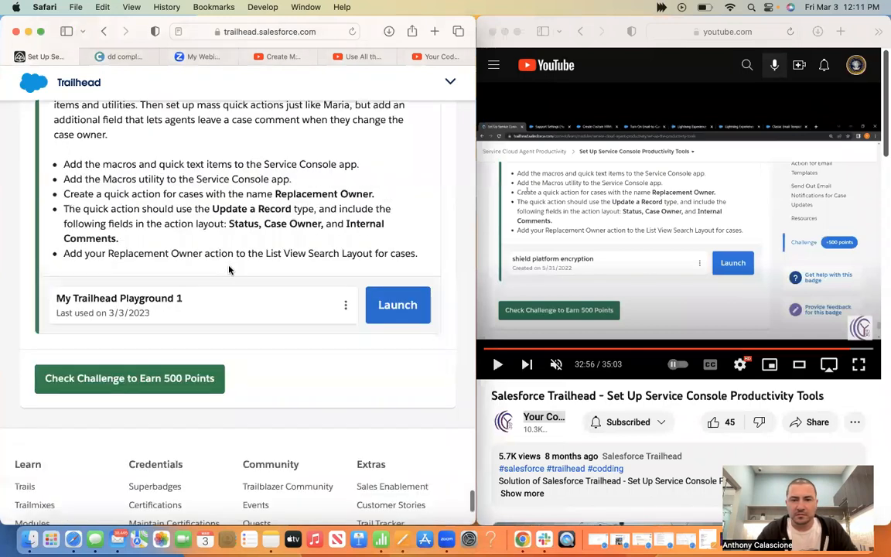
pyautogui.scroll(3, 229, 268)
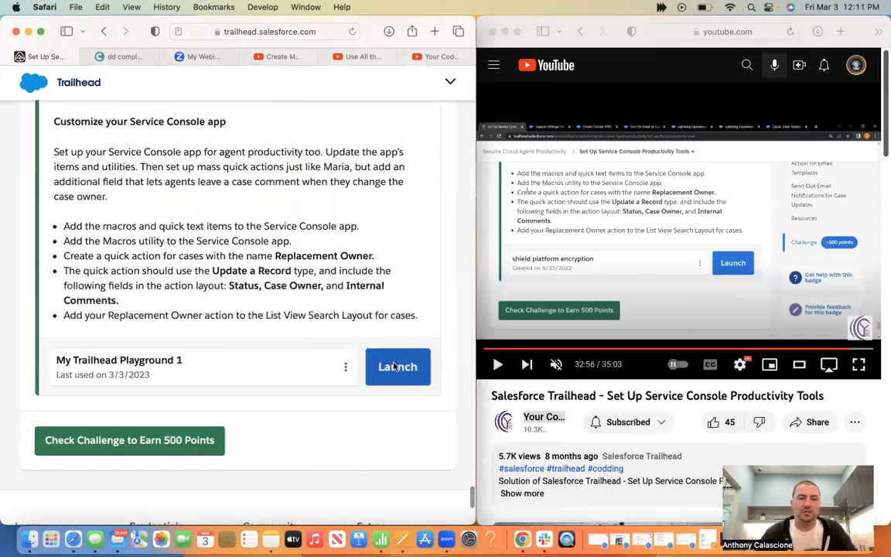
pyautogui.click(396, 366)
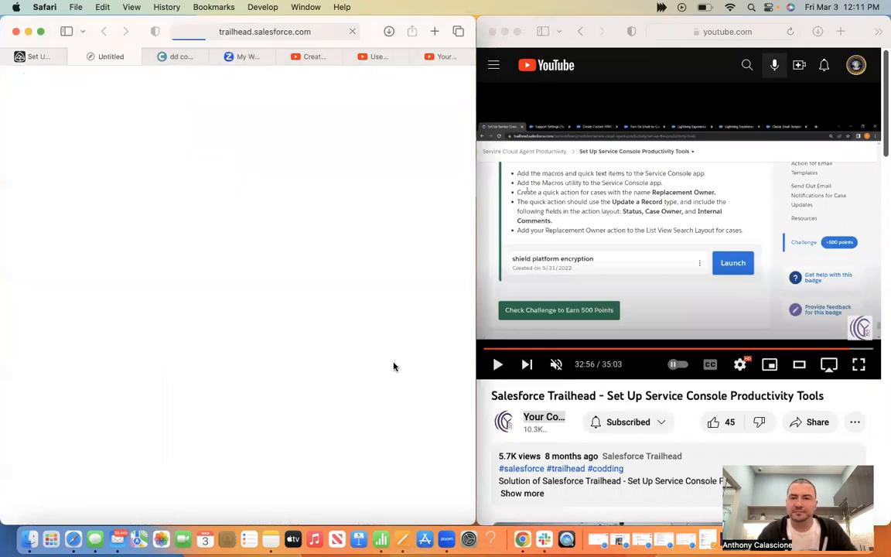
# Resume the YouTube walkthrough video and turn its sound back on
pyautogui.click(646, 217)
pyautogui.click(646, 218)
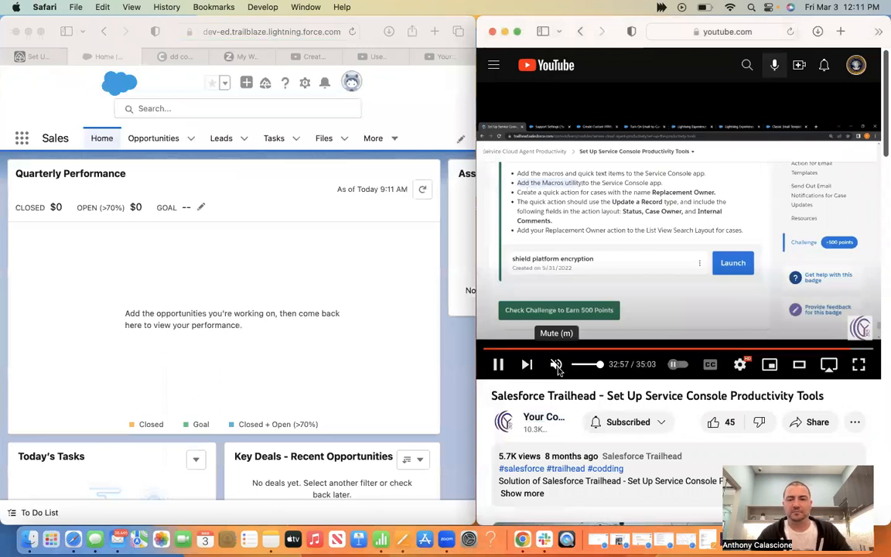
pyautogui.click(556, 364)
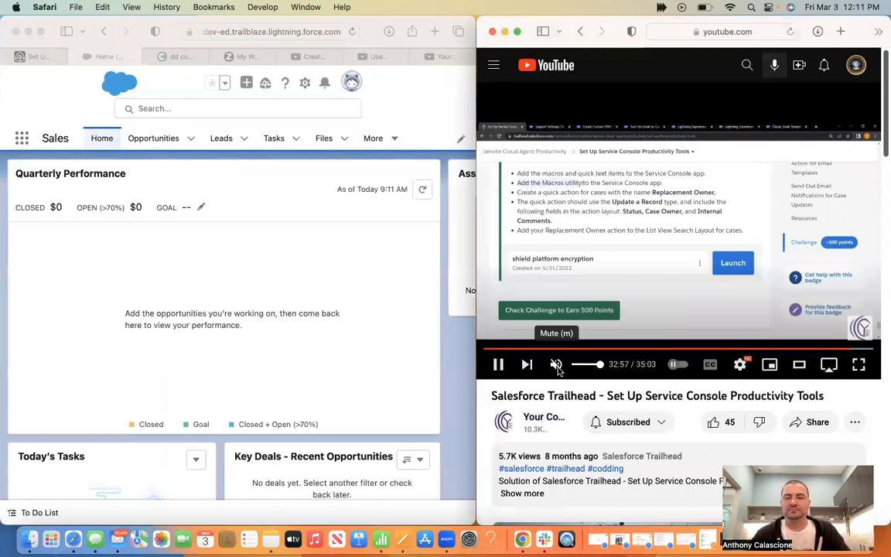
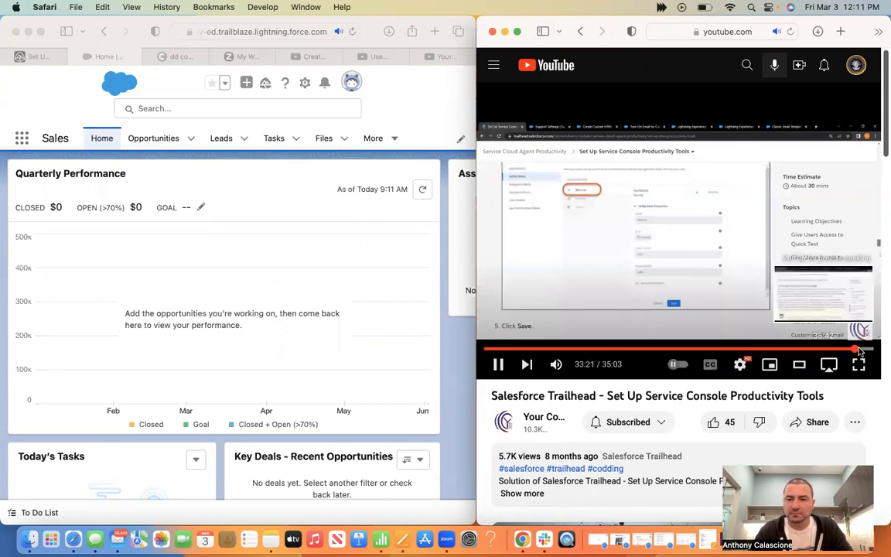
# Skip the tutorial video ahead and pause it at 34:32, on adding Replacement Owner
pyautogui.click(860, 349)
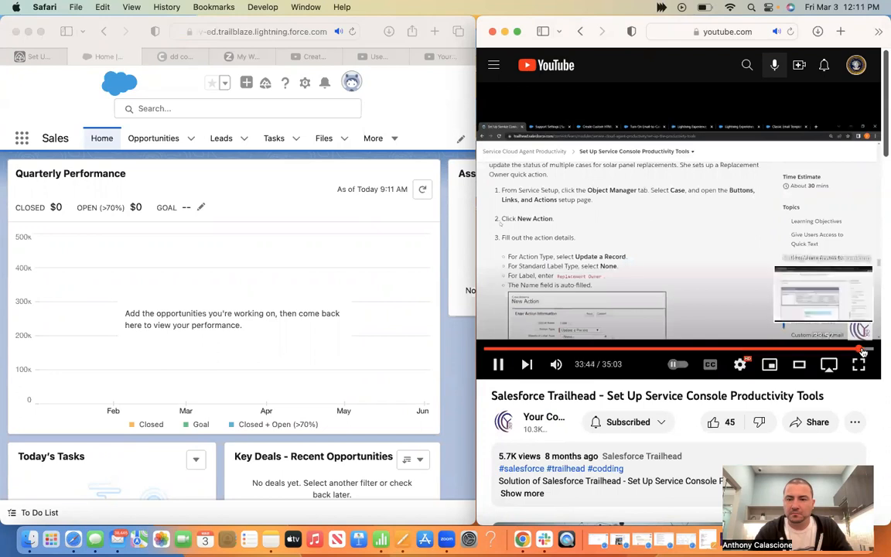
pyautogui.click(862, 350)
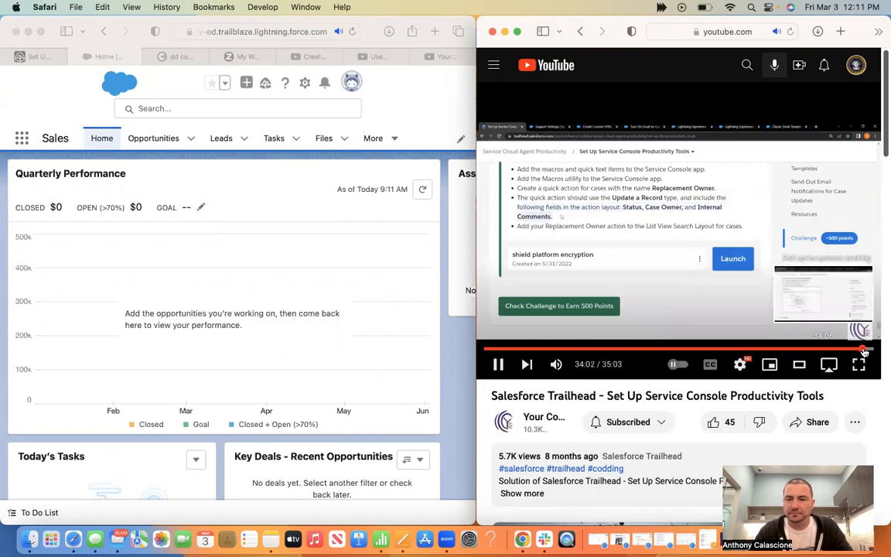
pyautogui.click(865, 351)
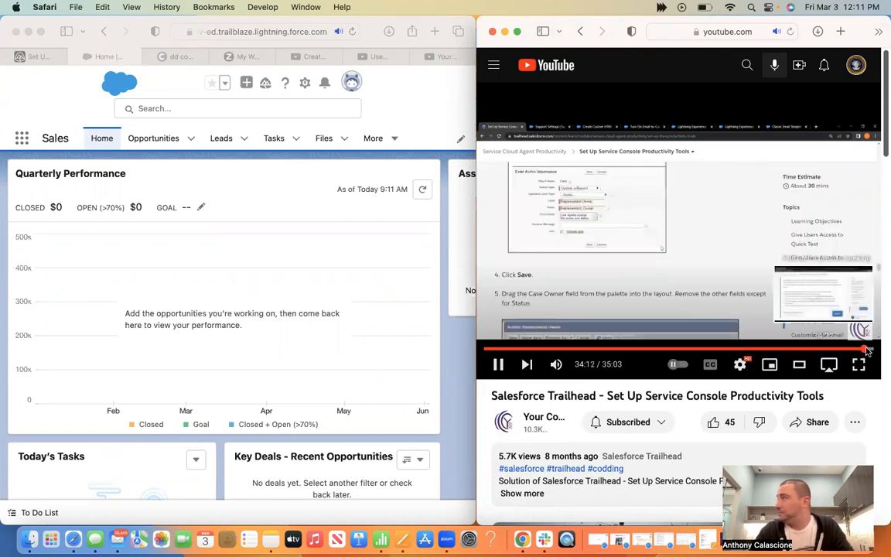
pyautogui.press('l')
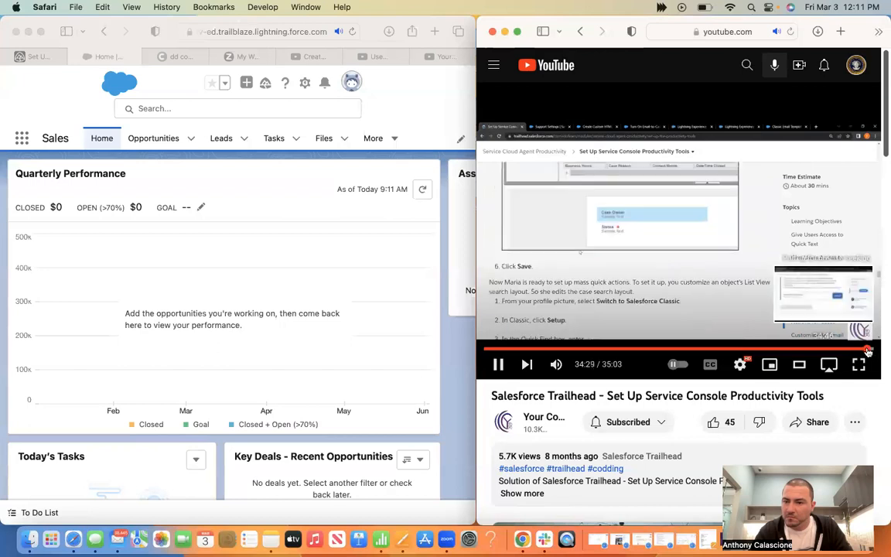
pyautogui.click(505, 365)
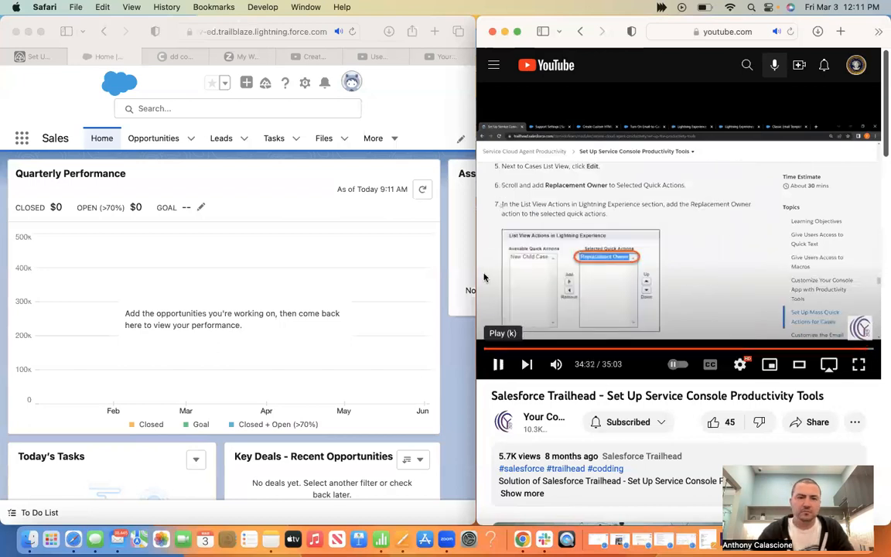
pyautogui.click(35, 57)
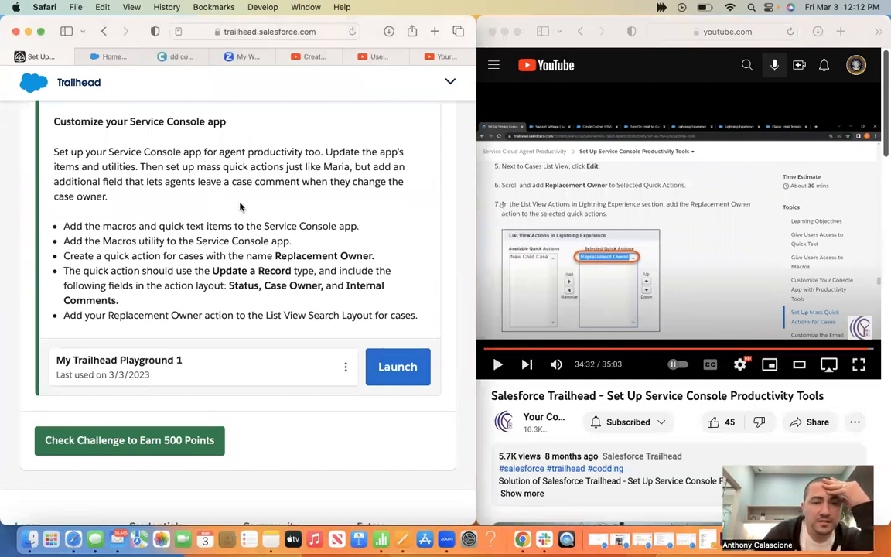
# Review the hands-on challenge requirements with the Trailhead page shown full screen
pyautogui.scroll(2, 232, 178)
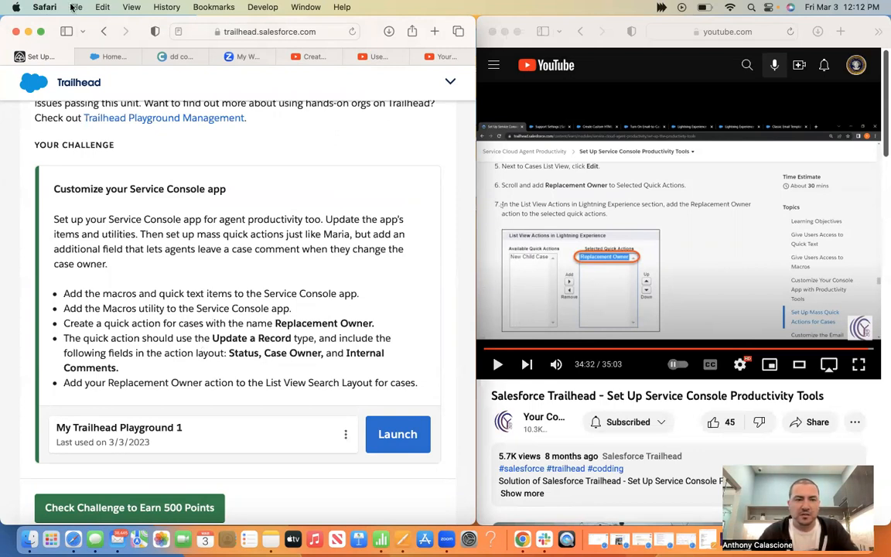
pyautogui.click(41, 31)
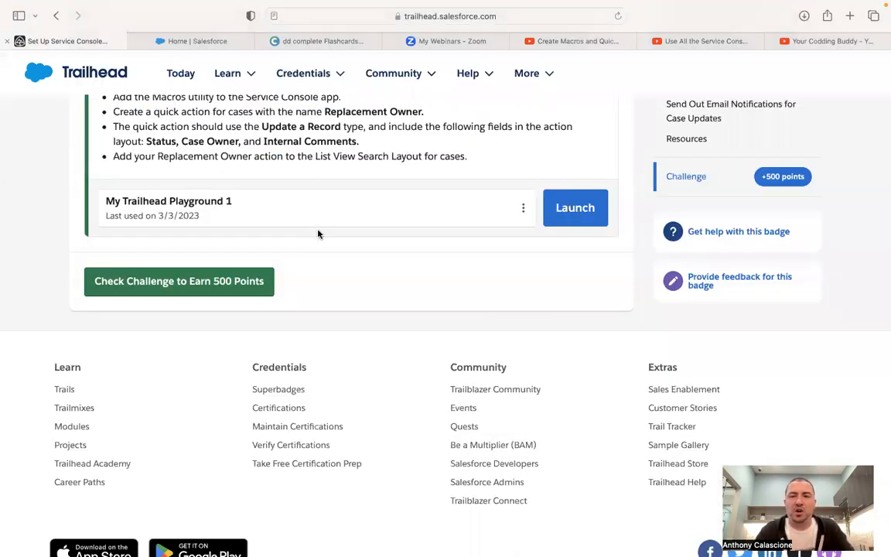
pyautogui.scroll(10, 317, 234)
pyautogui.scroll(10, 317, 234)
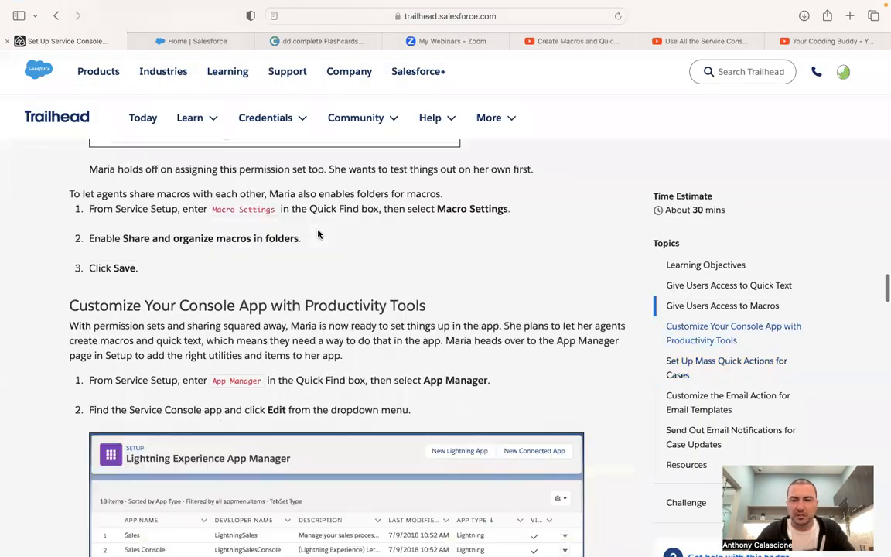
pyautogui.scroll(10, 317, 234)
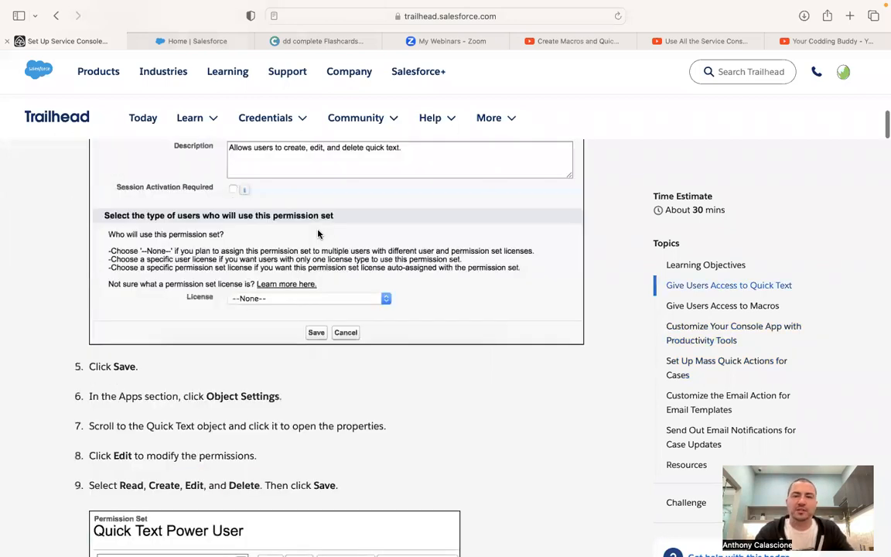
pyautogui.scroll(10, 317, 233)
pyautogui.scroll(10, 317, 233)
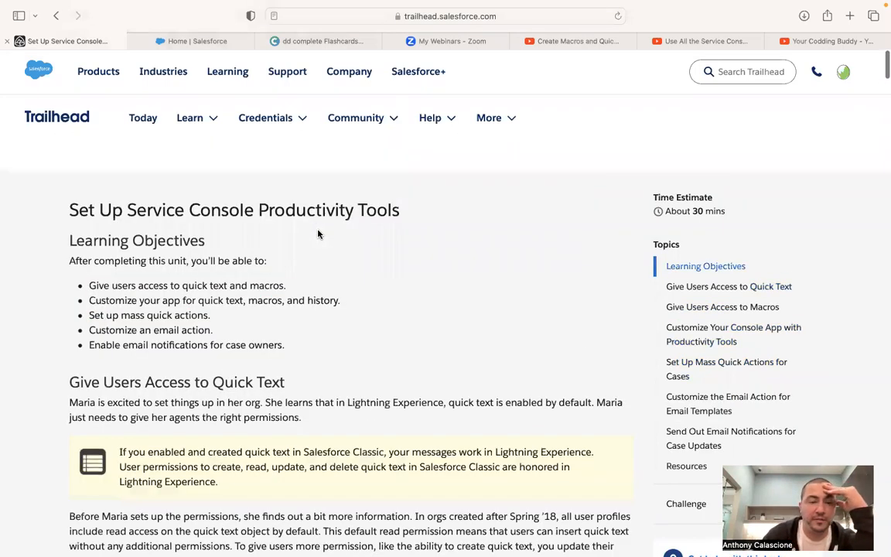
pyautogui.scroll(-5, 317, 233)
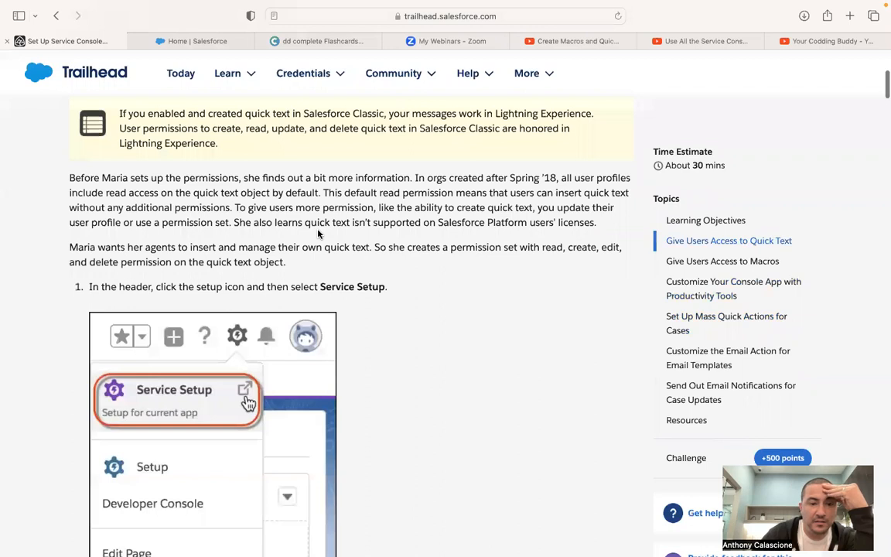
pyautogui.scroll(-3, 317, 234)
pyautogui.scroll(4, 219, 71)
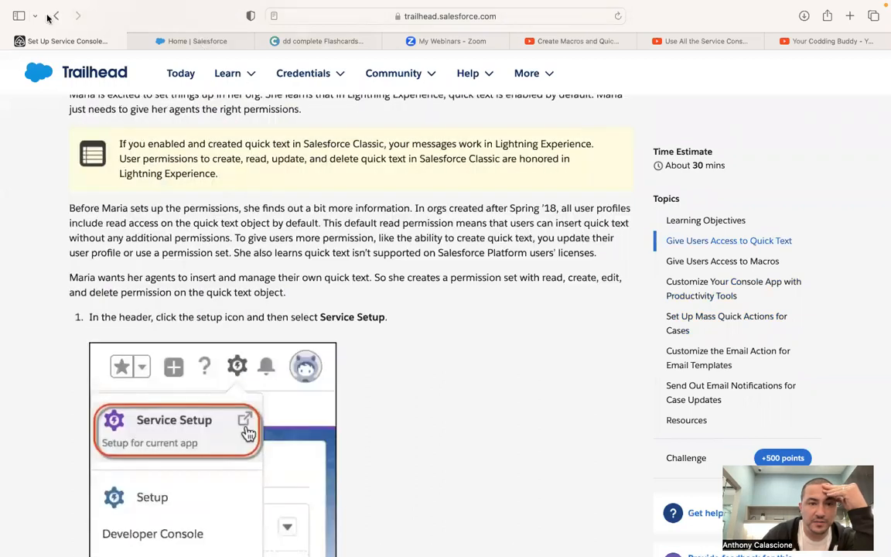
pyautogui.click(40, 29)
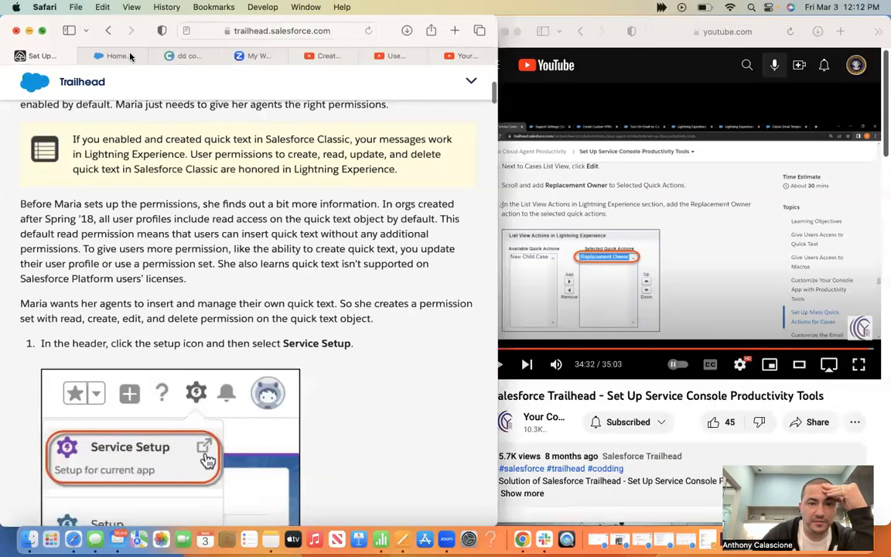
# Place the Salesforce org beside the Quick Text access steps and launch Service Setup
pyautogui.moveTo(129, 57); pyautogui.dragTo(801, 34)
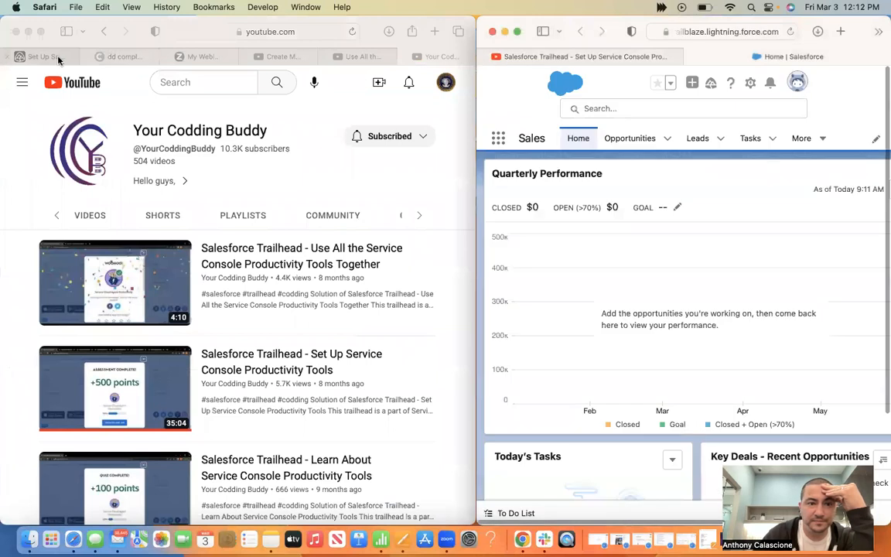
pyautogui.click(62, 57)
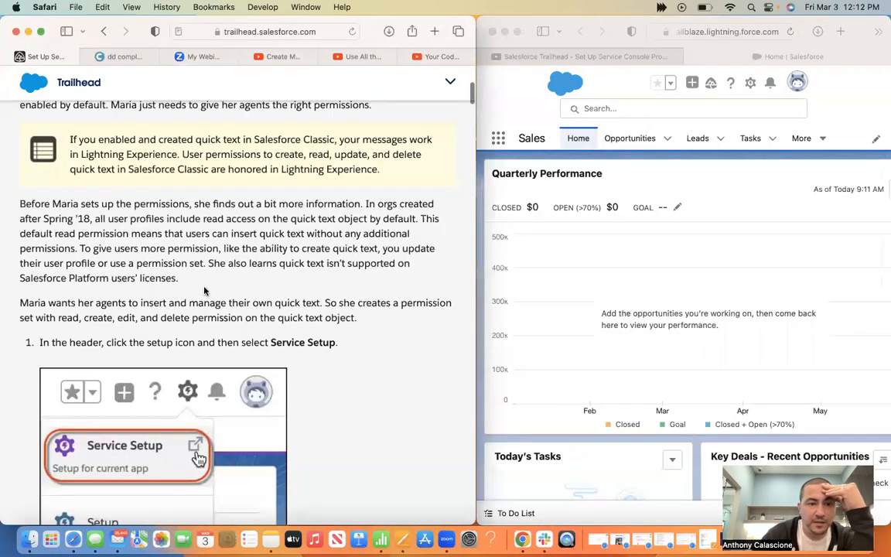
pyautogui.scroll(4, 204, 287)
pyautogui.scroll(-6, 204, 287)
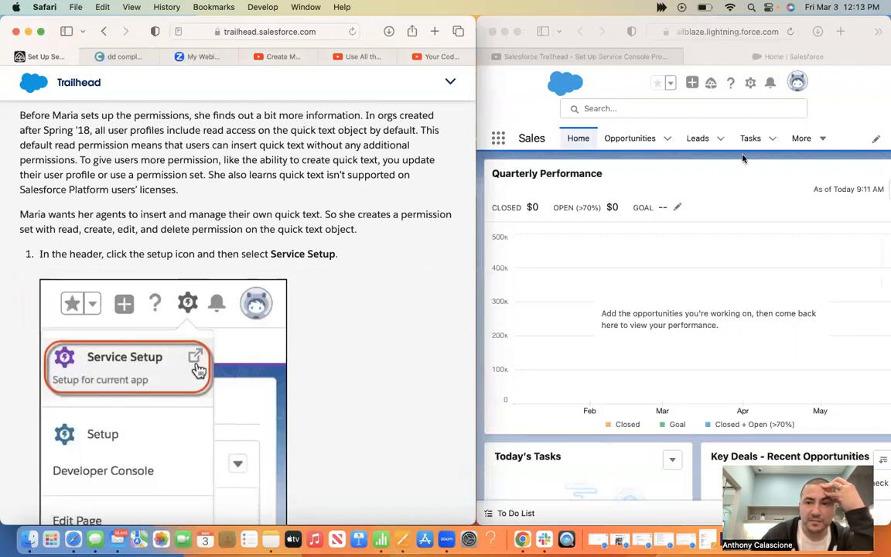
pyautogui.click(749, 83)
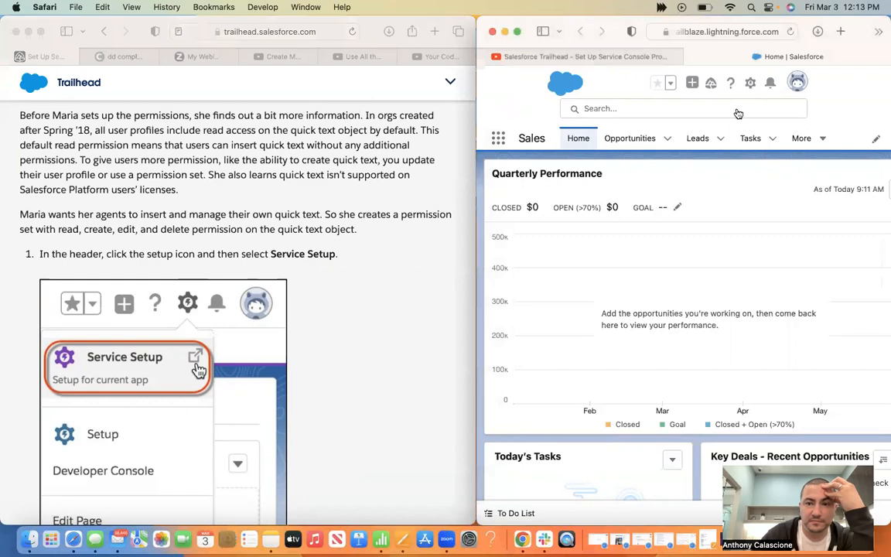
pyautogui.click(717, 170)
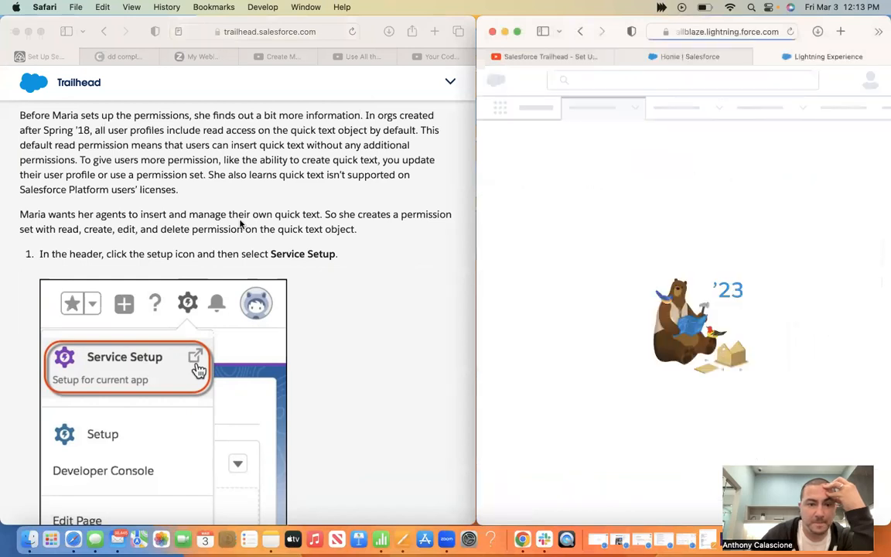
# Copy 'Permission Set' from the instructions into Quick Find and open the Permission Sets page
pyautogui.scroll(-6, 262, 242)
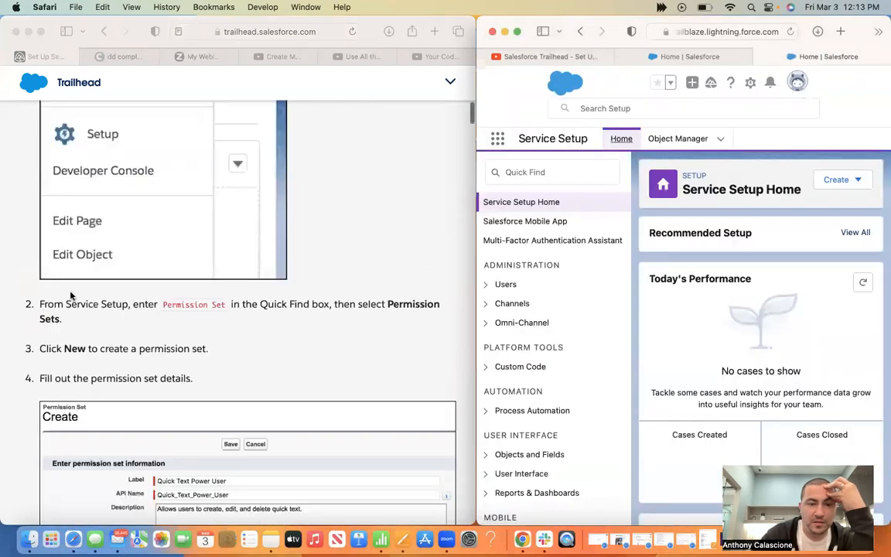
pyautogui.click(184, 307)
pyautogui.moveTo(224, 307); pyautogui.dragTo(159, 307)
pyautogui.press('super+c')
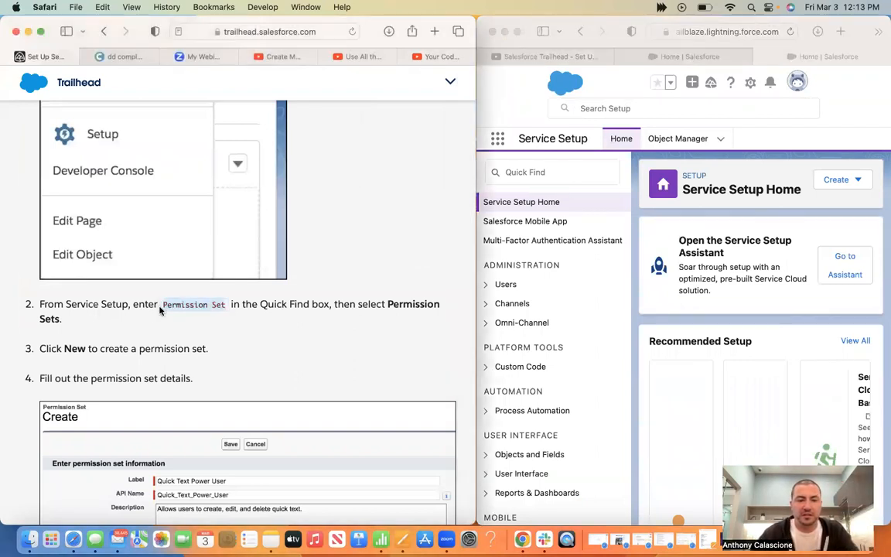
pyautogui.click(525, 179)
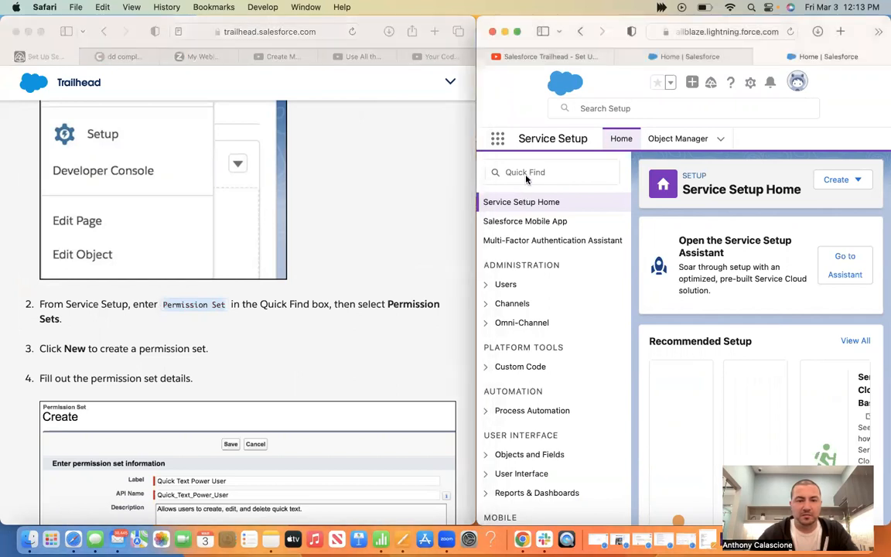
pyautogui.click(526, 178)
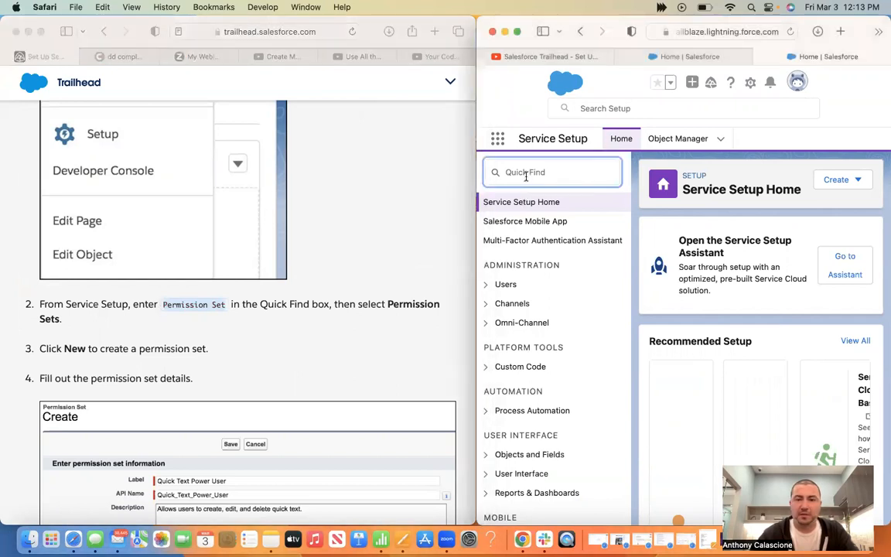
pyautogui.press('super+v')
pyautogui.click(531, 222)
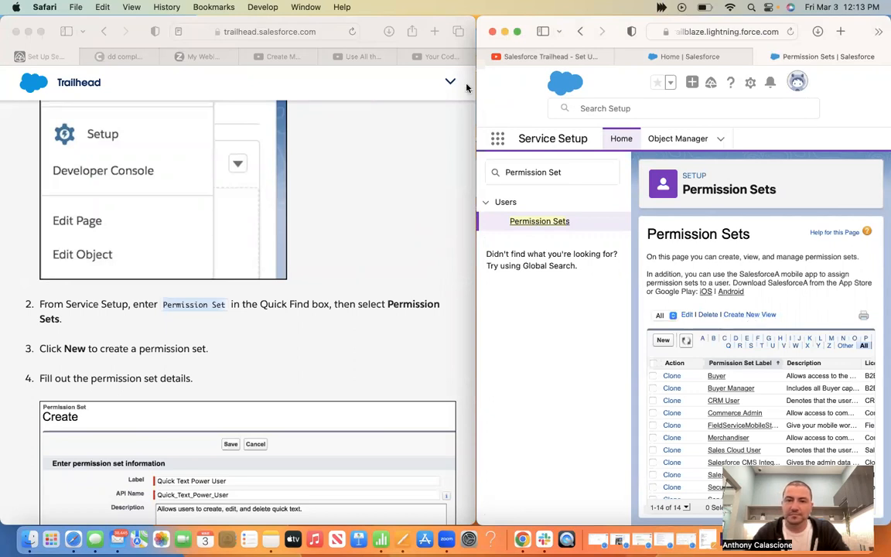
# Resize the Salesforce window back beside the instructions and start a new permission set
pyautogui.moveTo(473, 75); pyautogui.dragTo(361, 59)
pyautogui.scroll(-1, 658, 222)
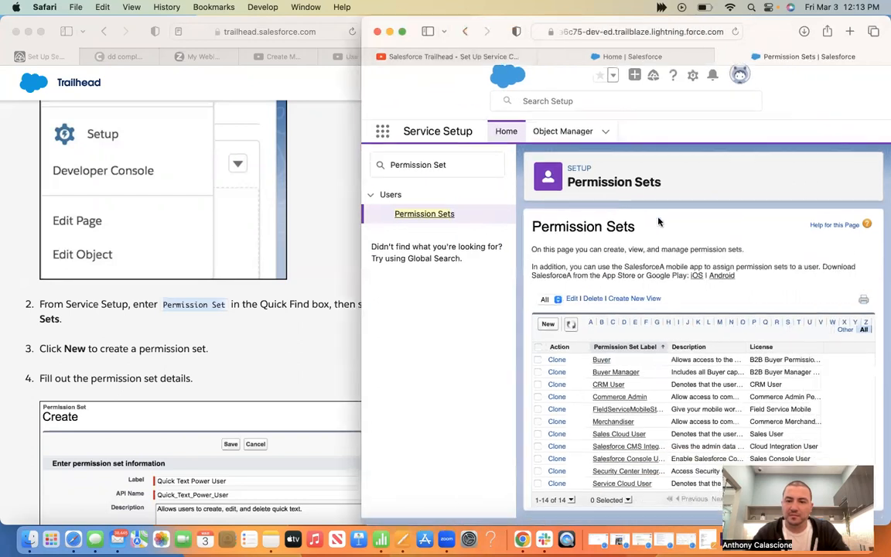
pyautogui.moveTo(361, 114); pyautogui.dragTo(90, 98)
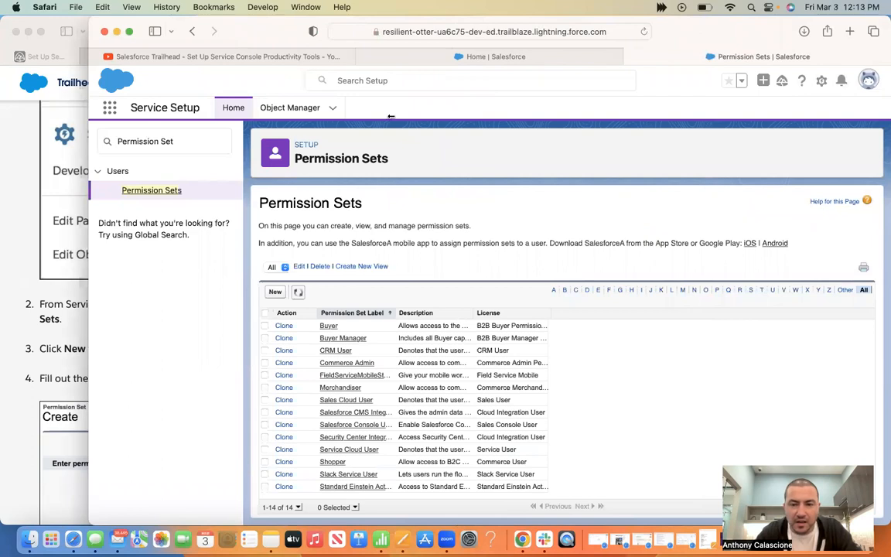
pyautogui.moveTo(89, 104); pyautogui.dragTo(394, 117)
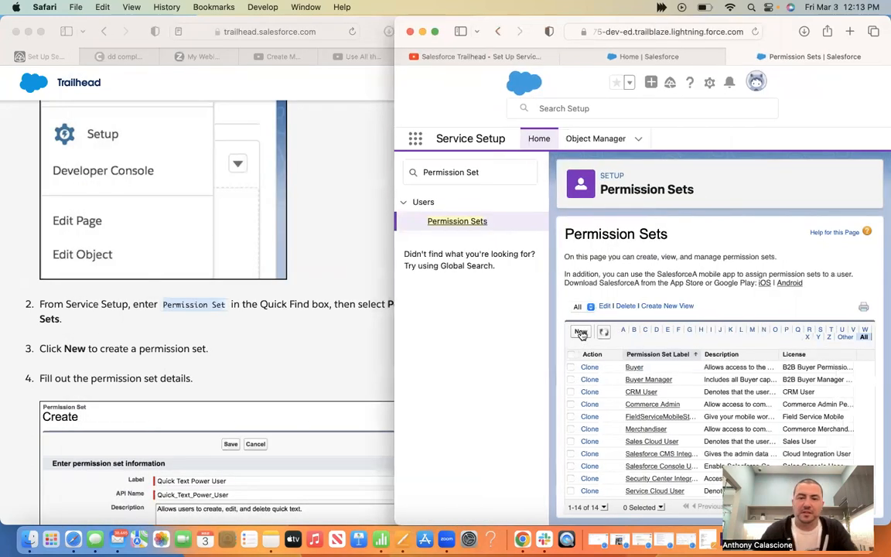
pyautogui.click(580, 332)
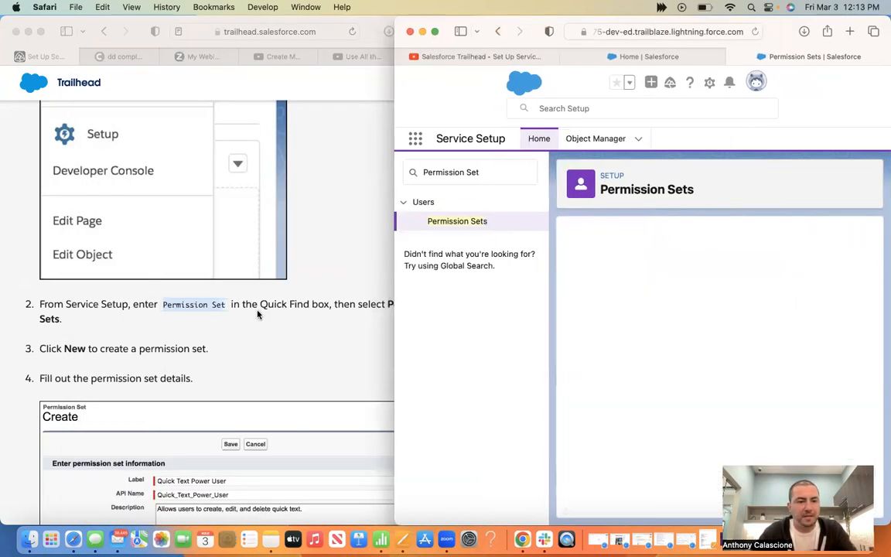
# Enter the label 'Quick Text Power User' and let the API Name auto-fill
pyautogui.scroll(-5, 257, 314)
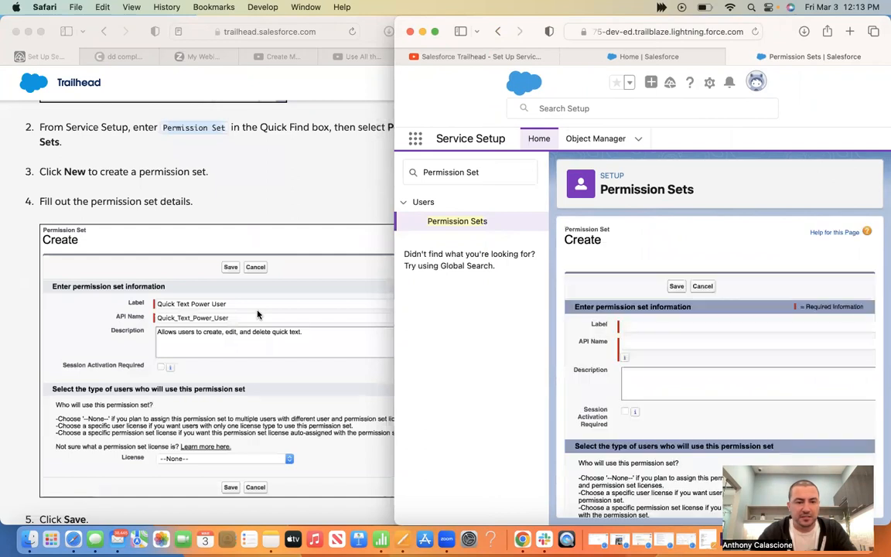
pyautogui.moveTo(238, 305); pyautogui.dragTo(140, 306)
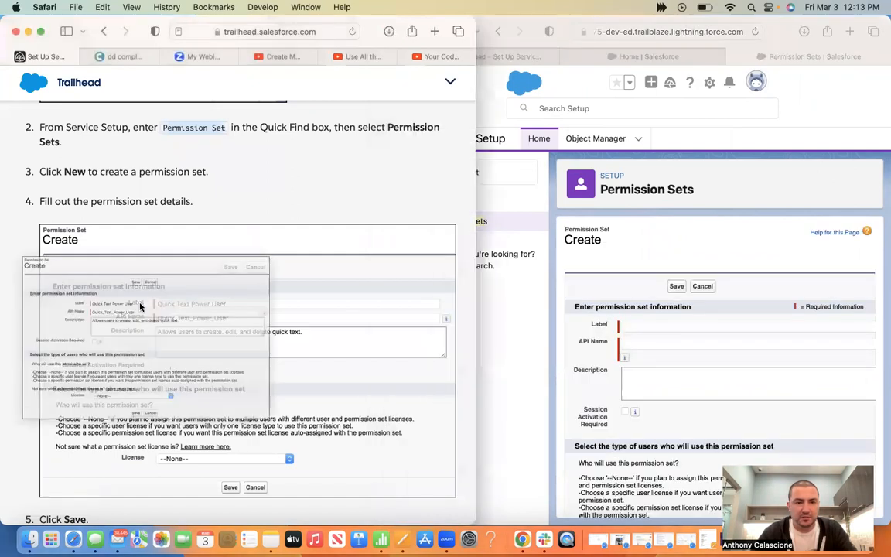
pyautogui.click(672, 331)
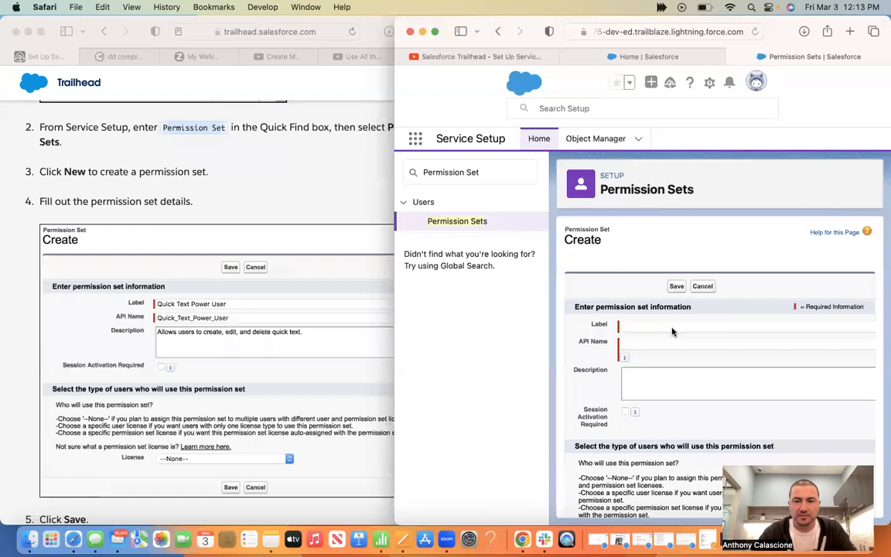
pyautogui.click(672, 332)
pyautogui.write('quick text power user')
pyautogui.press('BackSpace')
pyautogui.press('BackSpace')
pyautogui.press('BackSpace')
pyautogui.press('BackSpace')
pyautogui.press('BackSpace')
pyautogui.press('BackSpace')
pyautogui.press('BackSpace')
pyautogui.press('BackSpace')
pyautogui.press('BackSpace')
pyautogui.press('BackSpace')
pyautogui.press('BackSpace')
pyautogui.press('BackSpace')
pyautogui.press('BackSpace')
pyautogui.press('BackSpace')
pyautogui.press('BackSpace')
pyautogui.press('BackSpace')
pyautogui.press('BackSpace')
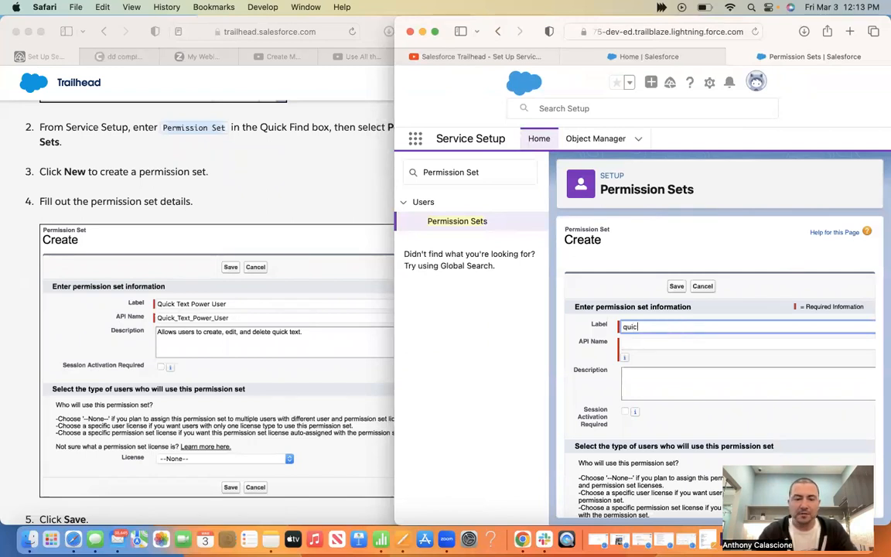
pyautogui.press('BackSpace')
pyautogui.press('BackSpace')
pyautogui.press('BackSpace')
pyautogui.press('BackSpace')
pyautogui.write('Quick T')
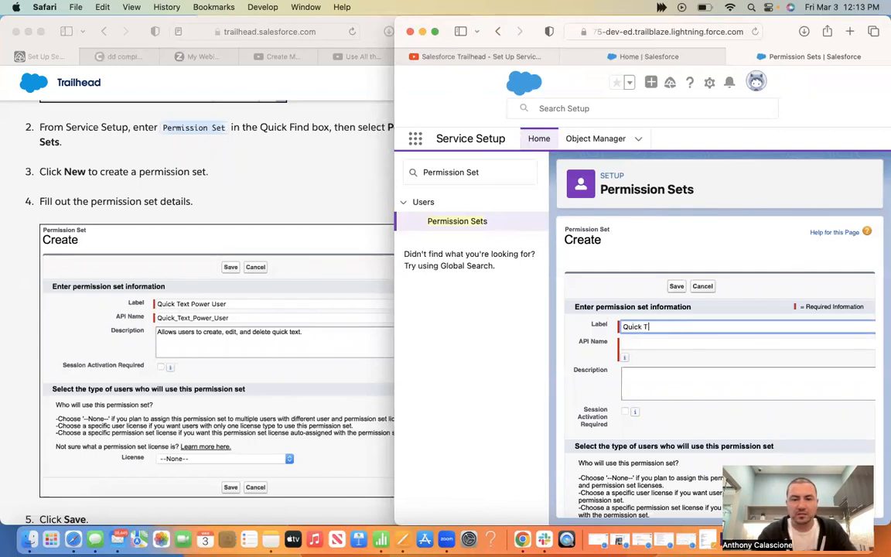
pyautogui.write('ext Power User')
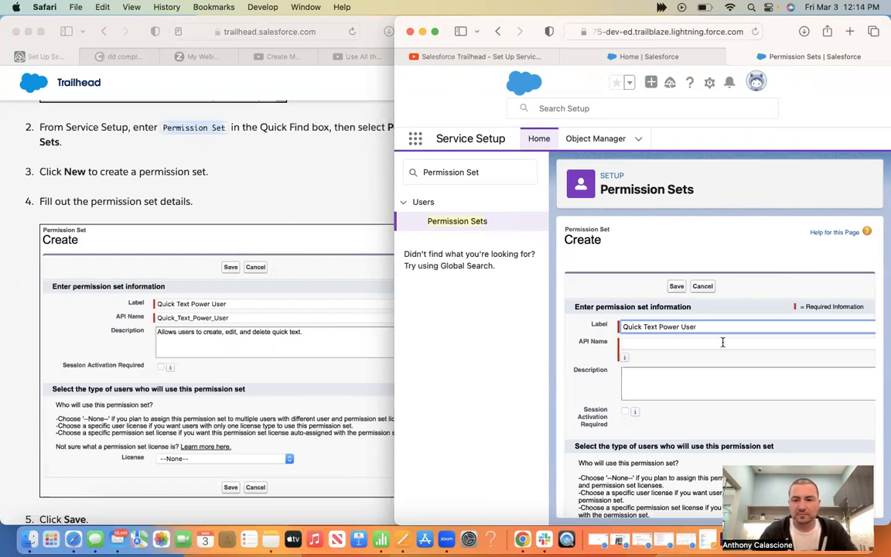
pyautogui.click(722, 343)
# Describe it as allowing users to create, edit, and delete quick text, and save
pyautogui.click(634, 390)
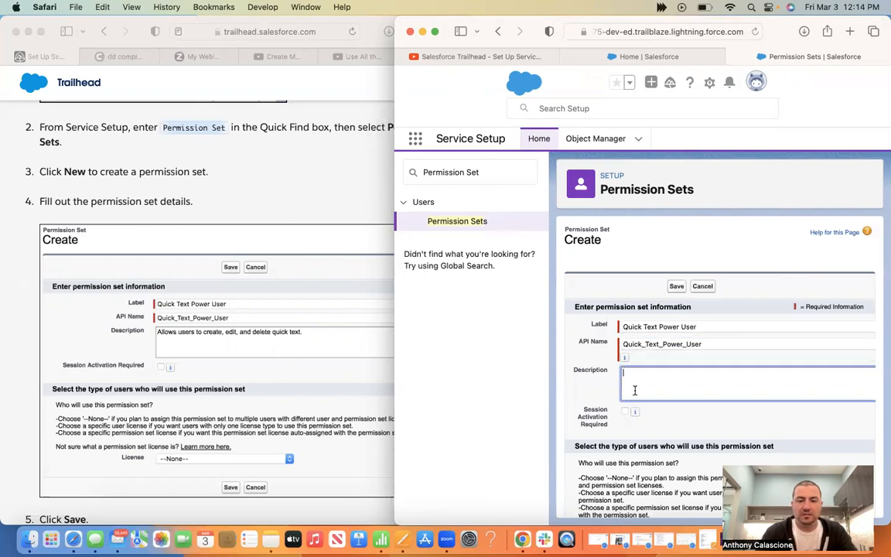
pyautogui.write('Allow')
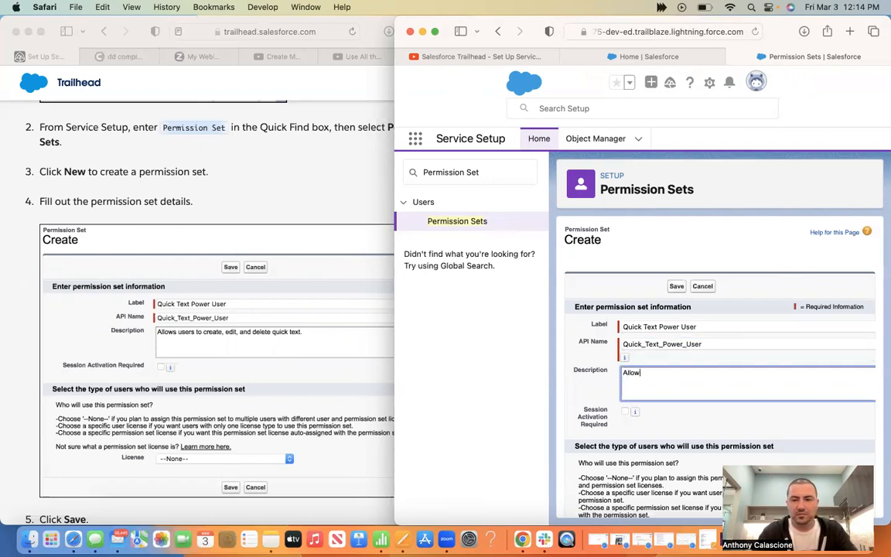
pyautogui.write(' uss users to create')
pyautogui.press('BackSpace')
pyautogui.write(', edit, and delete quick text.')
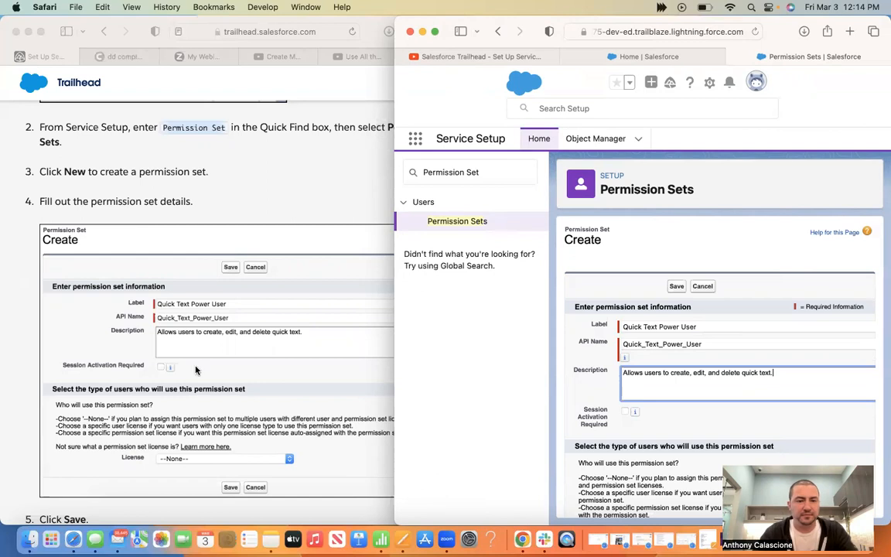
pyautogui.scroll(-2, 196, 370)
pyautogui.scroll(-1, 178, 334)
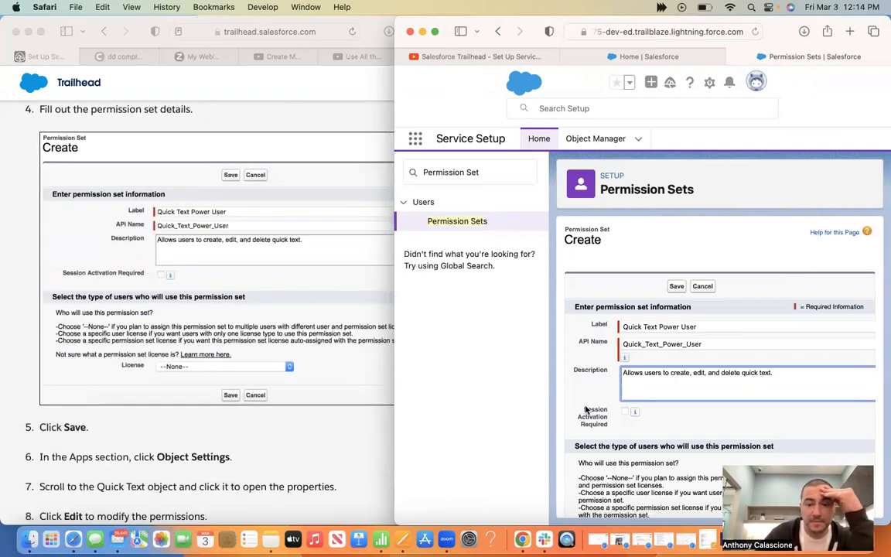
pyautogui.scroll(-2, 616, 421)
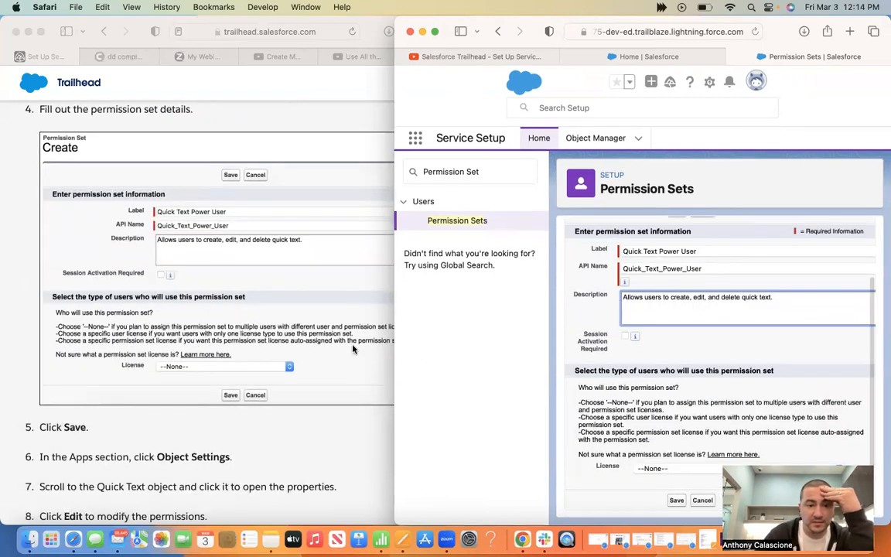
pyautogui.click(675, 501)
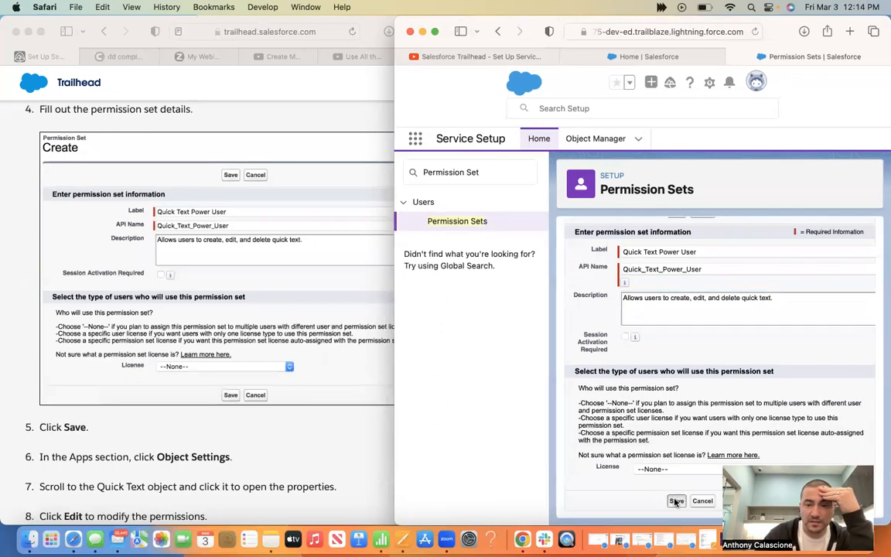
# Widen the Salesforce window and open the Quick Text Power User set's Object Settings
pyautogui.scroll(-4, 130, 372)
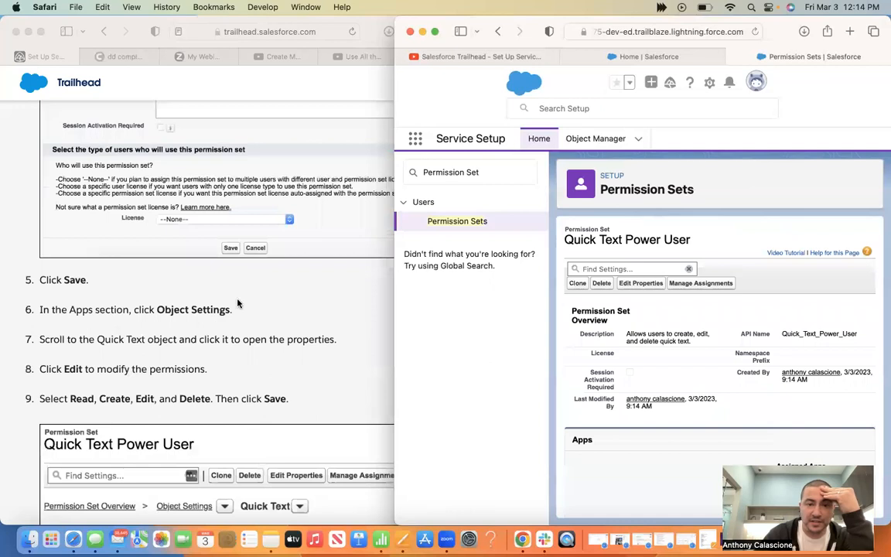
pyautogui.click(414, 138)
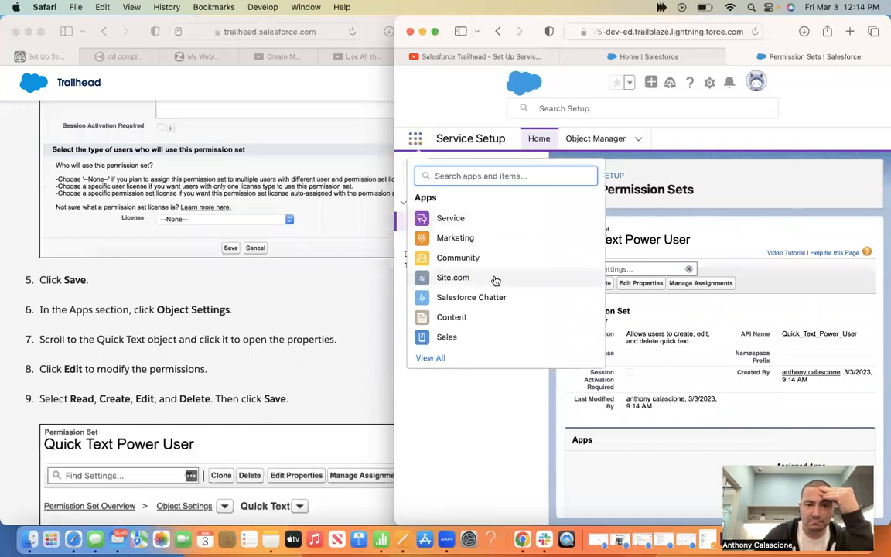
pyautogui.click(699, 171)
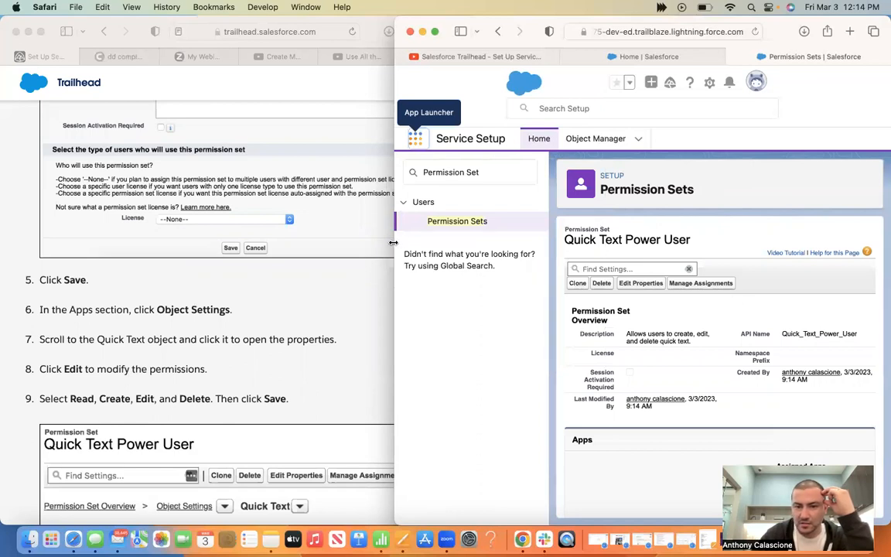
pyautogui.moveTo(394, 242); pyautogui.dragTo(132, 242)
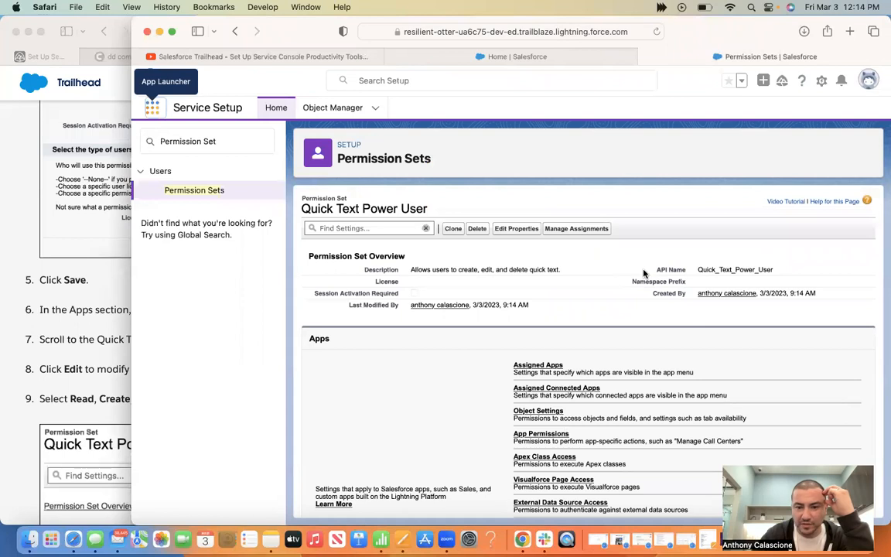
pyautogui.scroll(-2, 554, 352)
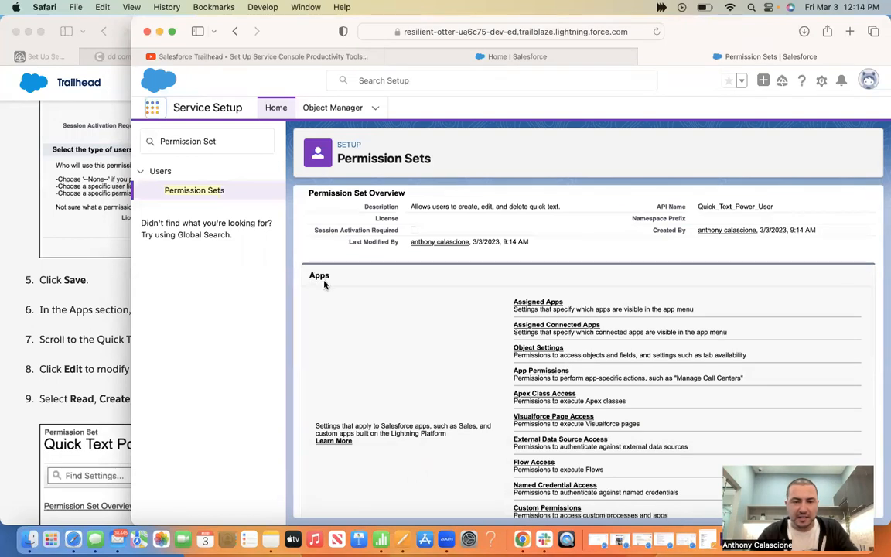
pyautogui.click(545, 349)
# Narrow the window beside the instructions and open the Quick Text object from the list
pyautogui.moveTo(131, 294); pyautogui.dragTo(317, 204)
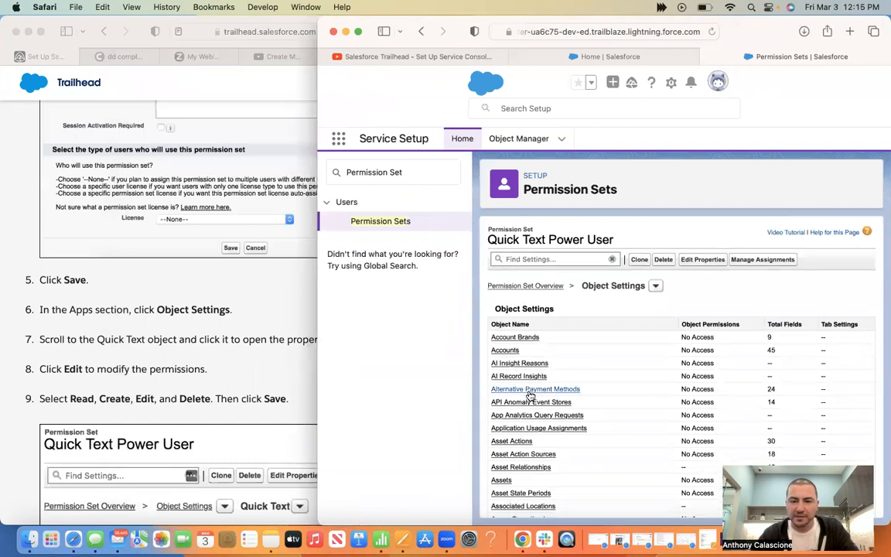
pyautogui.scroll(-15, 529, 394)
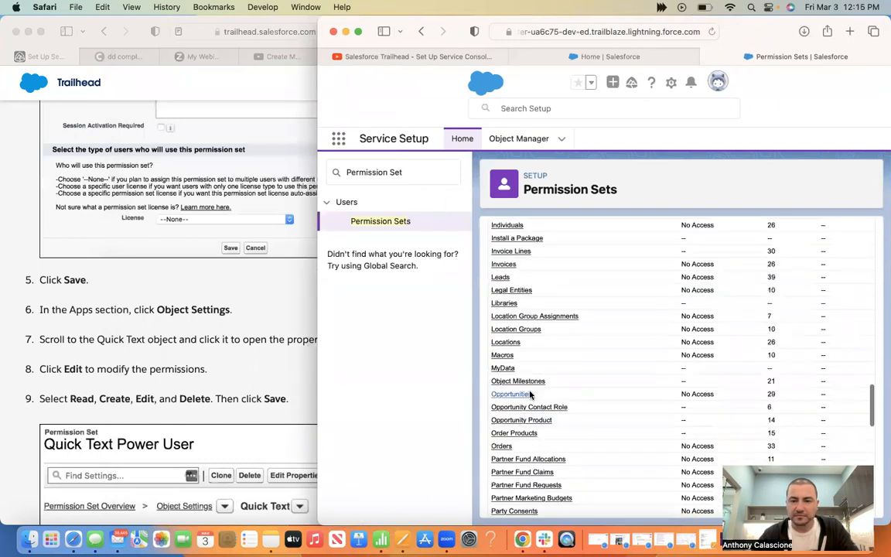
pyautogui.scroll(-5, 530, 396)
pyautogui.scroll(-3, 514, 393)
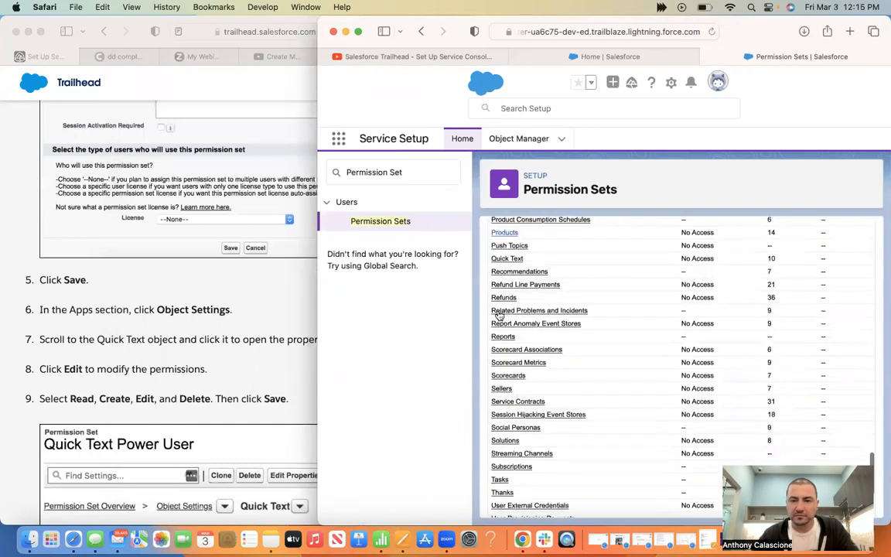
pyautogui.click(506, 260)
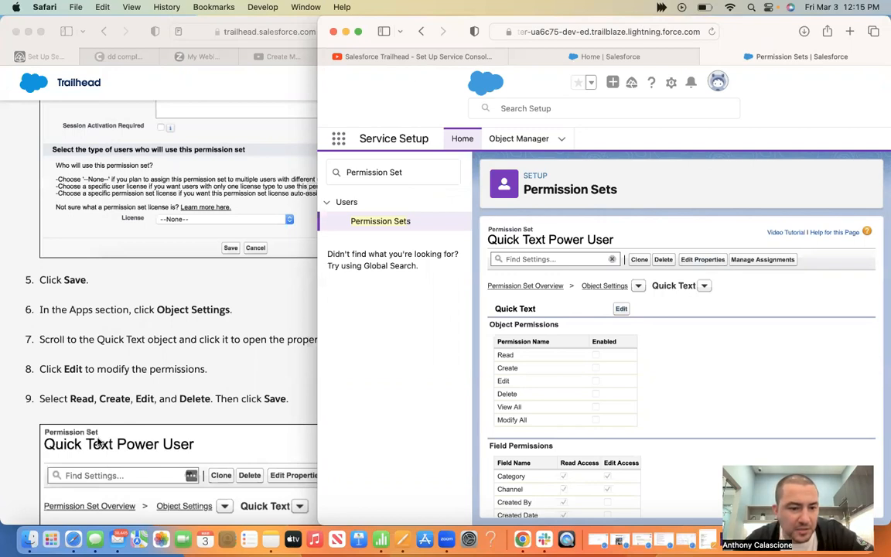
# Enable Read, Create, Edit and Delete on Quick Text and save the object permissions
pyautogui.scroll(-5, 99, 442)
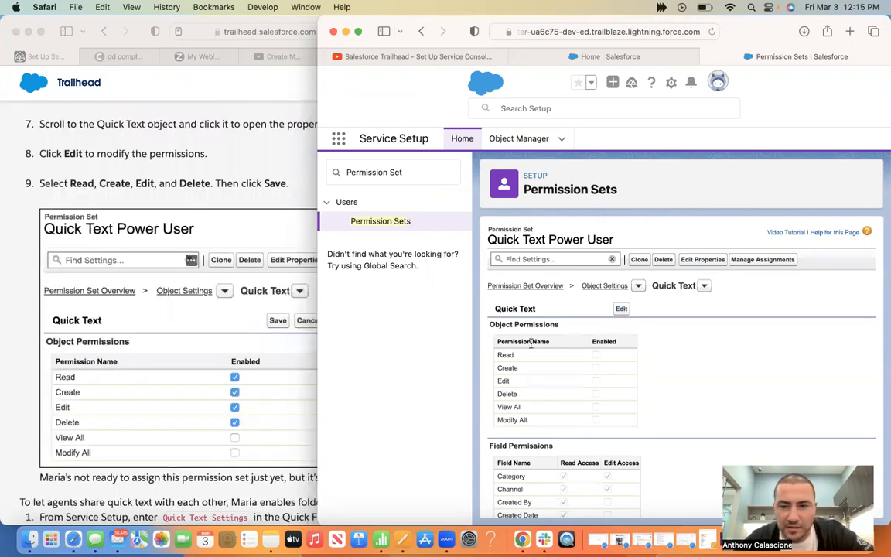
pyautogui.click(620, 313)
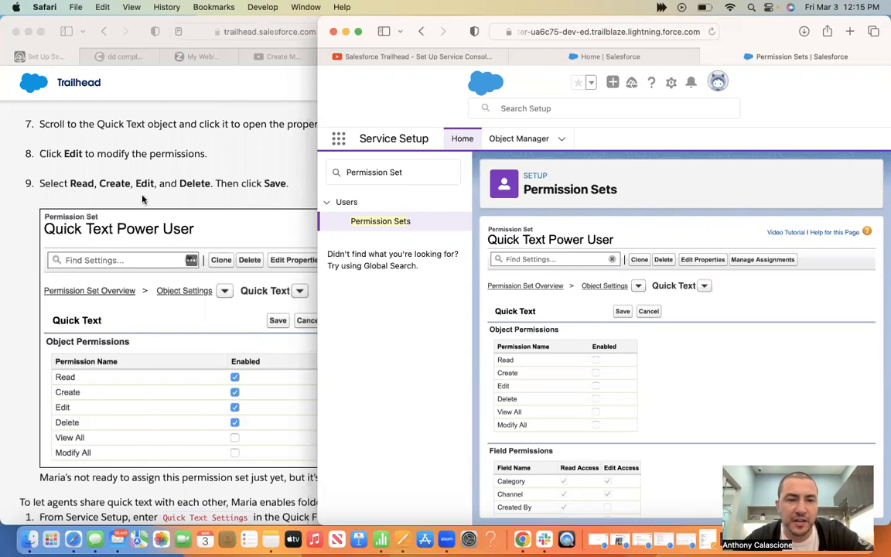
pyautogui.click(596, 361)
pyautogui.click(596, 373)
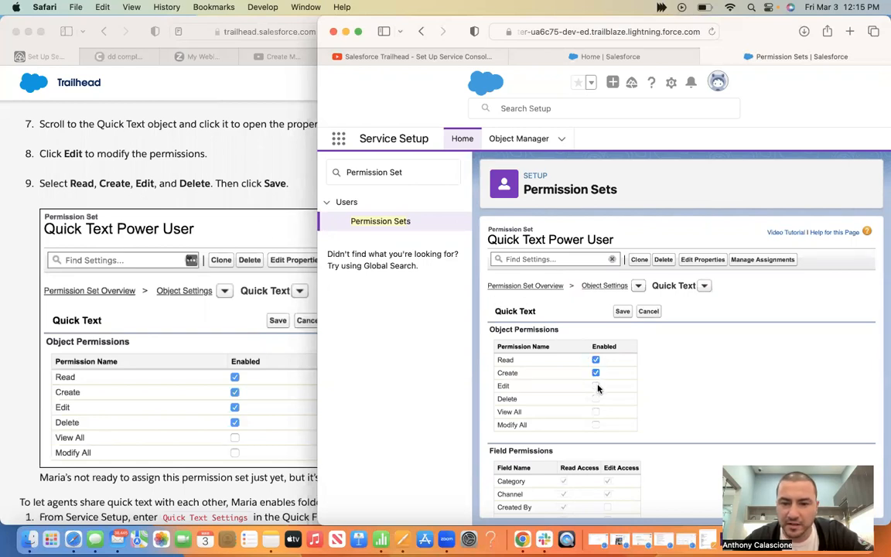
pyautogui.click(595, 385)
pyautogui.click(595, 398)
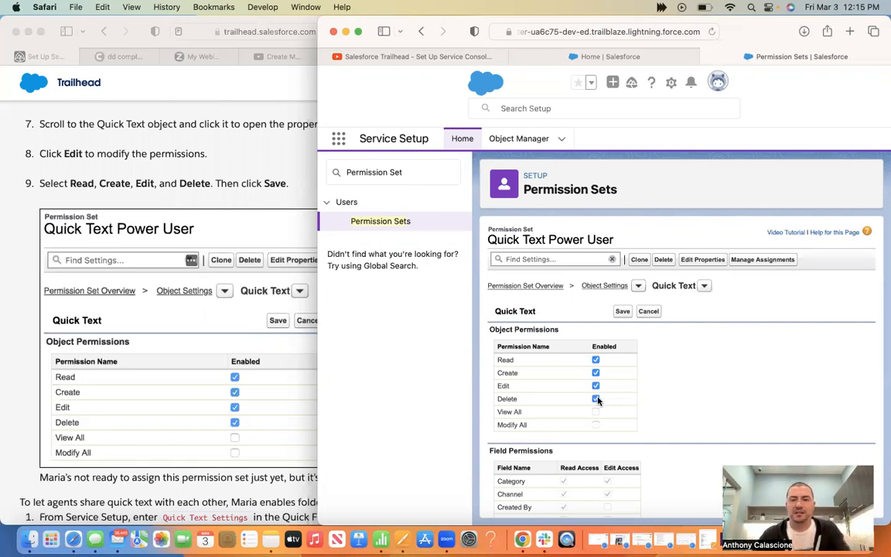
pyautogui.click(622, 311)
pyautogui.scroll(-5, 100, 344)
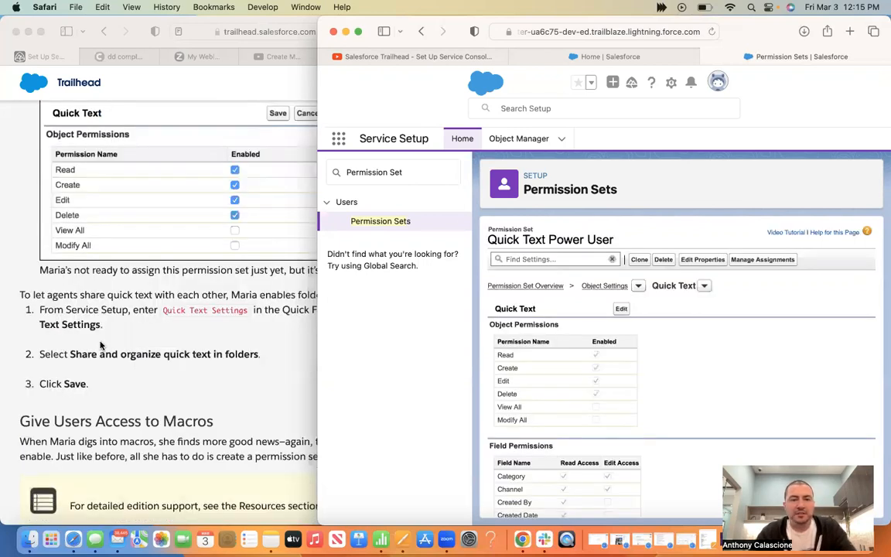
pyautogui.click(101, 345)
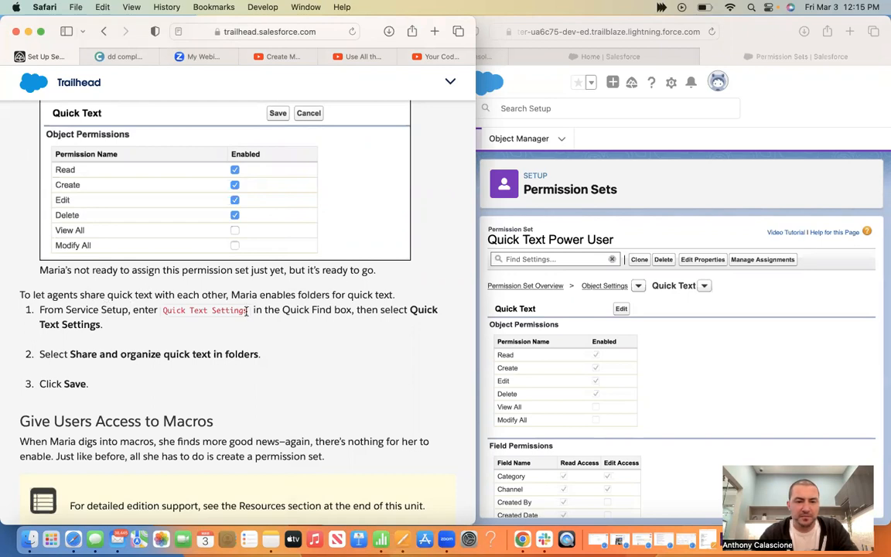
# Copy 'Quick Text Settings' from the instructions and reposition Salesforce Setup beside them
pyautogui.moveTo(163, 309); pyautogui.dragTo(247, 310)
pyautogui.press('super+c')
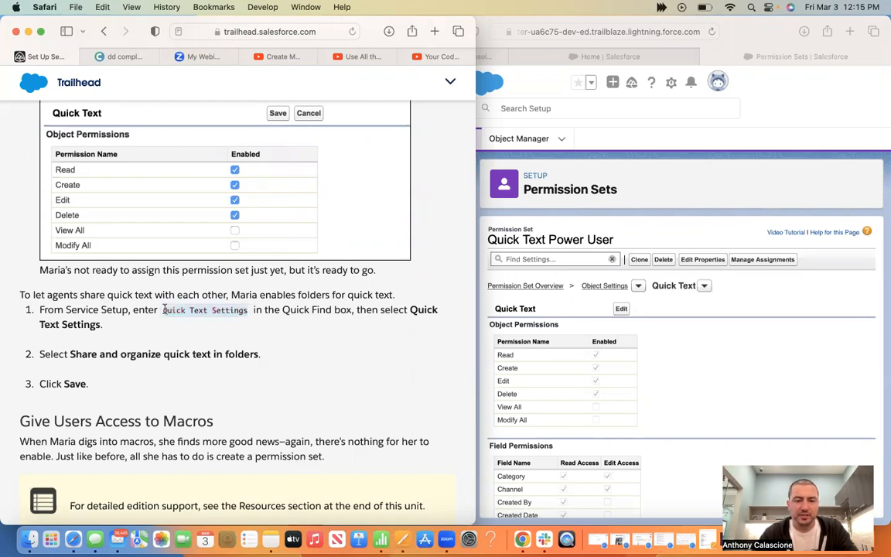
pyautogui.click(687, 363)
pyautogui.scroll(-3, 687, 363)
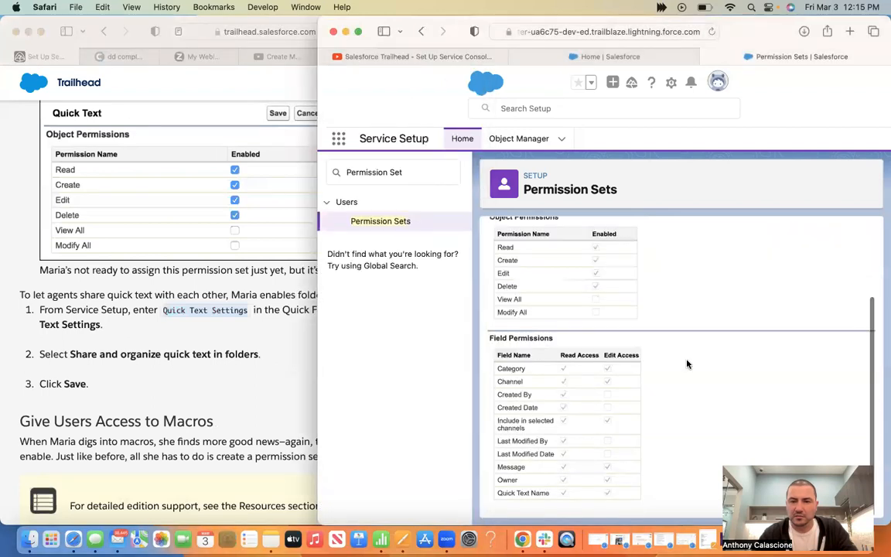
pyautogui.scroll(3, 687, 363)
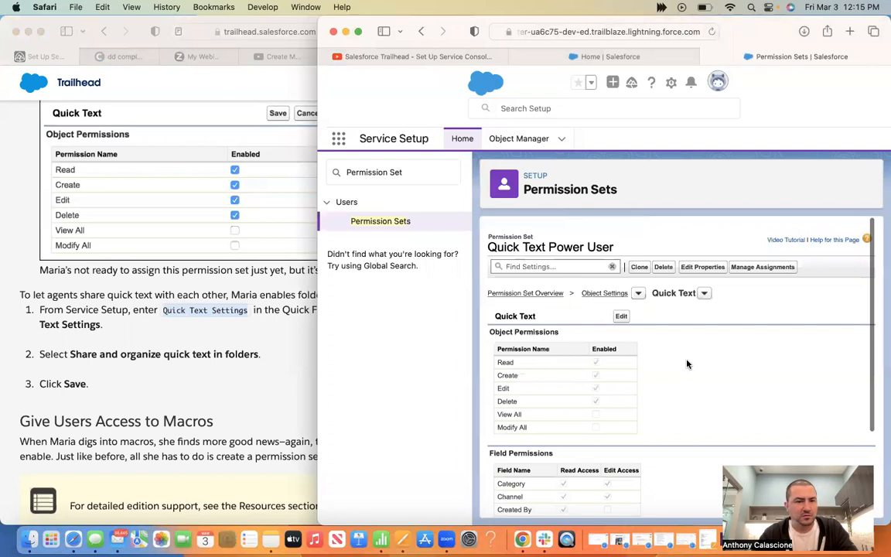
pyautogui.scroll(-1, 686, 364)
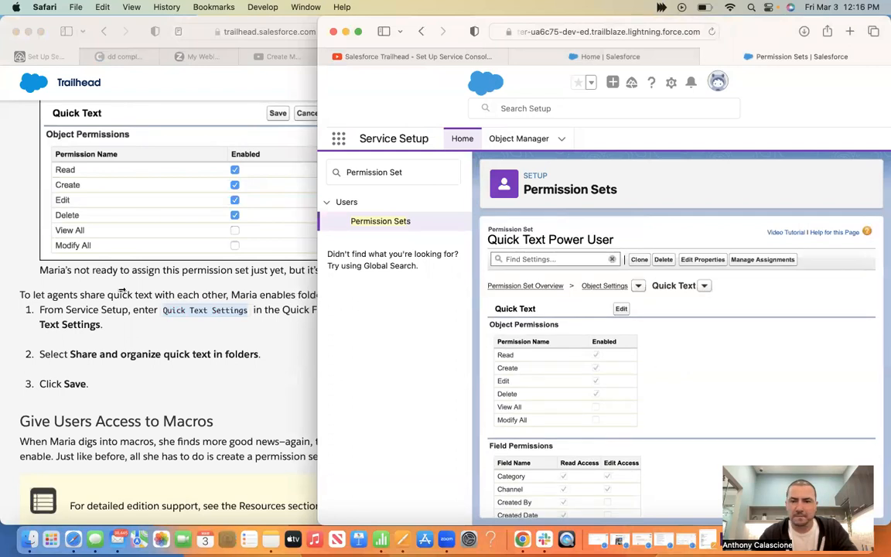
pyautogui.moveTo(122, 291); pyautogui.dragTo(122, 290)
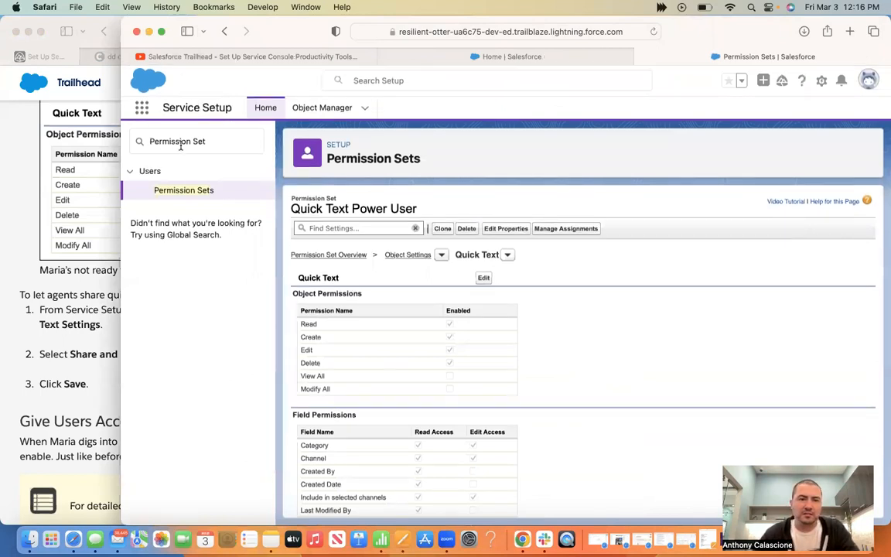
pyautogui.moveTo(121, 161); pyautogui.dragTo(291, 158)
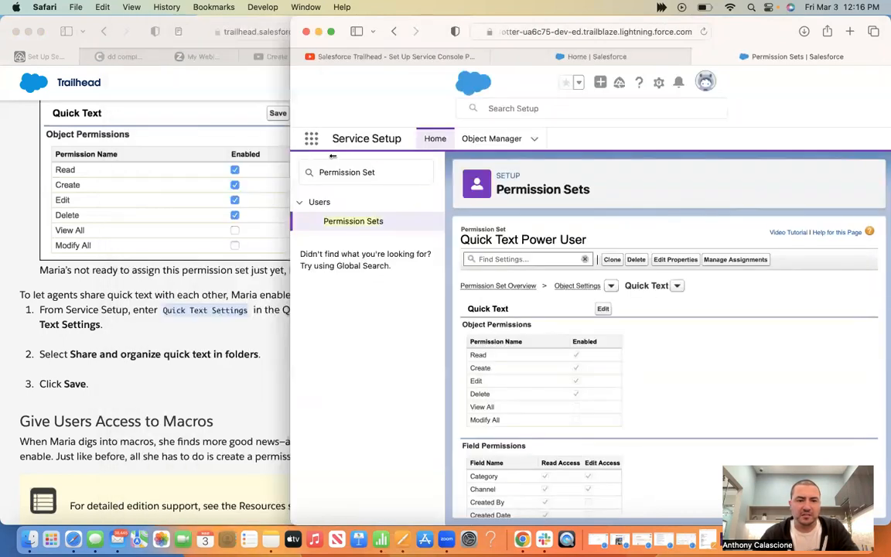
pyautogui.moveTo(385, 157); pyautogui.dragTo(303, 144)
pyautogui.tripleClick(375, 169)
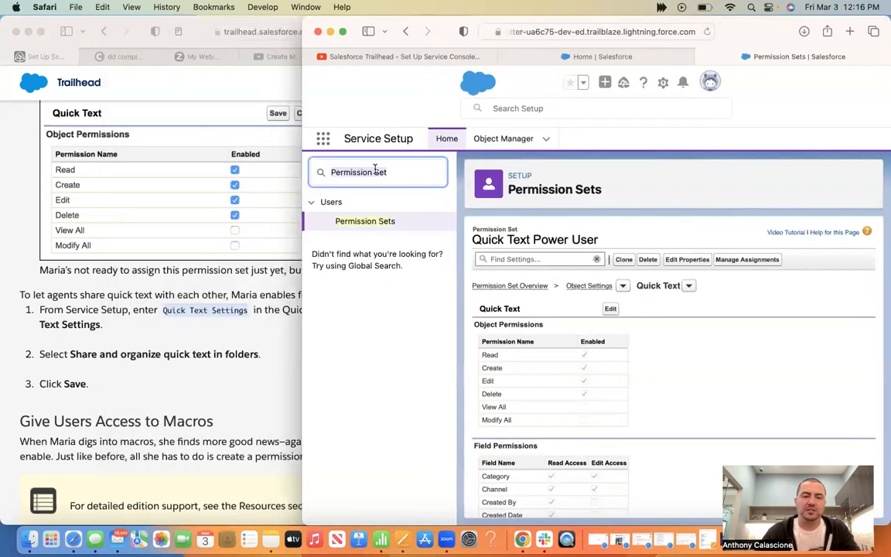
# Search Quick Find for Quick Text Settings and enable 'Share and organize quick text in folders'
pyautogui.press('super+v')
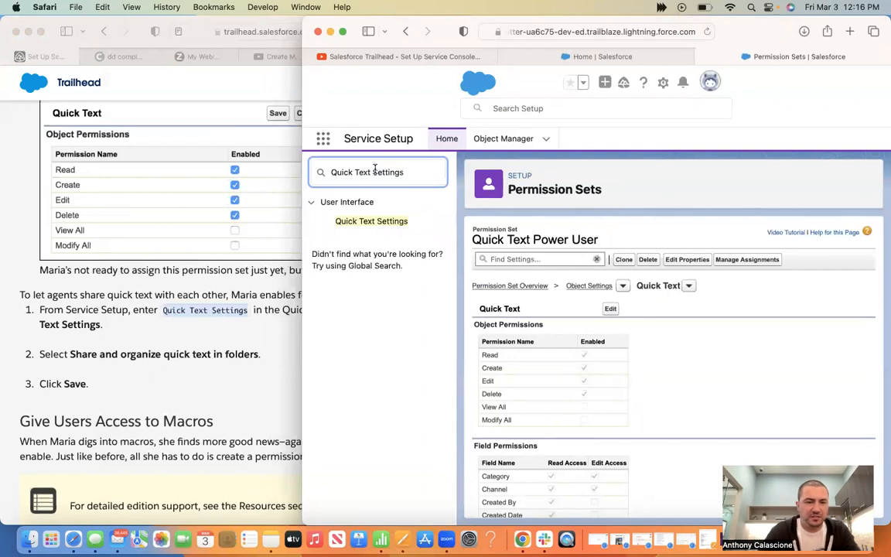
pyautogui.click(239, 314)
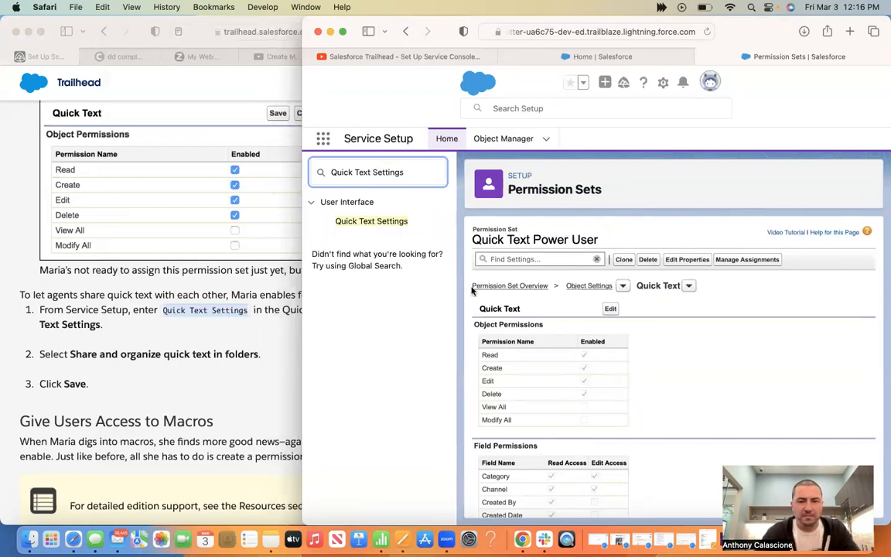
pyautogui.click(787, 293)
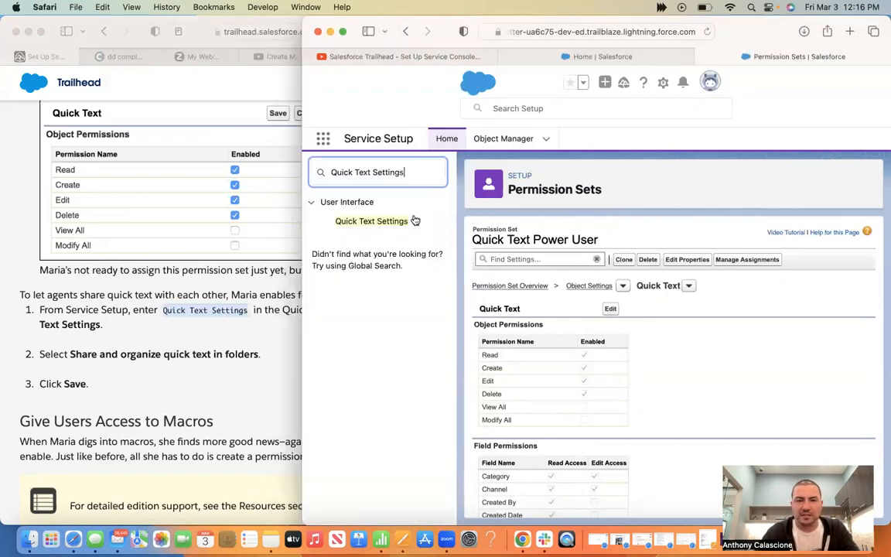
pyautogui.click(373, 221)
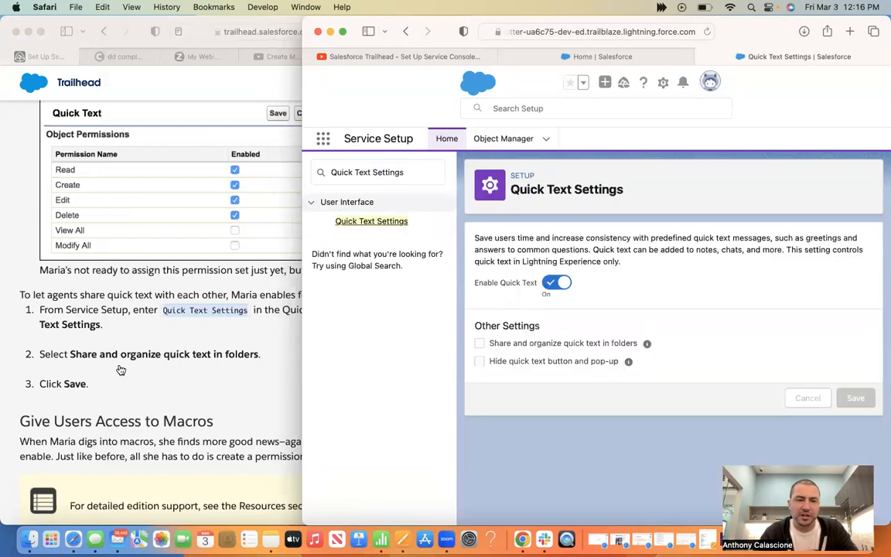
pyautogui.click(478, 344)
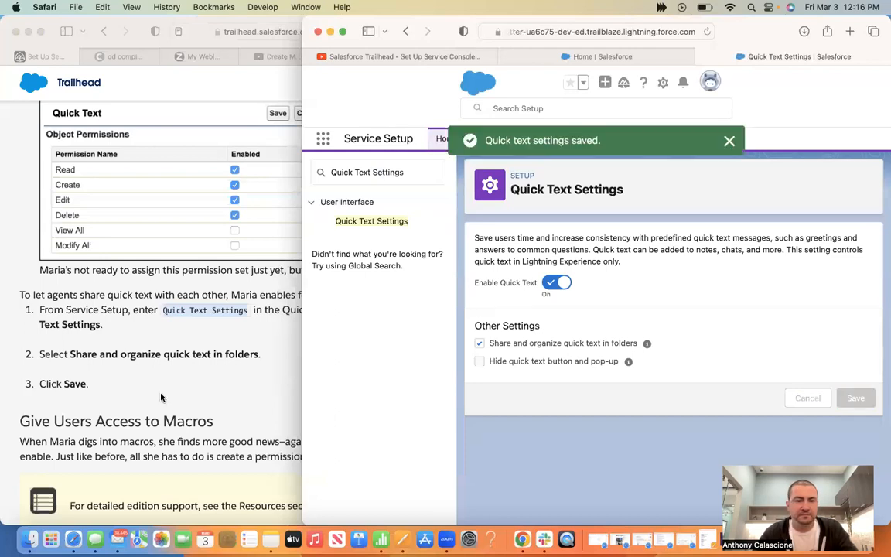
pyautogui.scroll(-4, 162, 397)
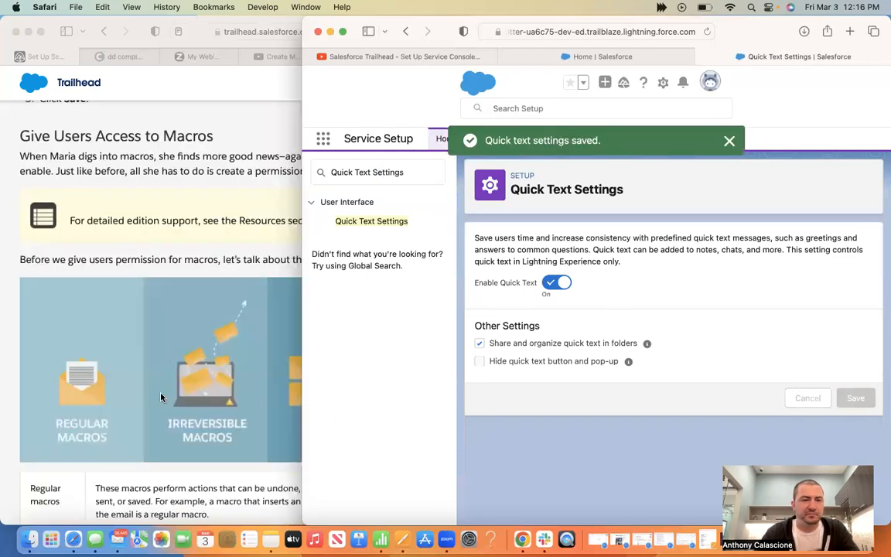
pyautogui.click(158, 149)
# Scroll to the Give Users Access to Macros steps and copy 'Permission Set' from them
pyautogui.scroll(-3, 159, 150)
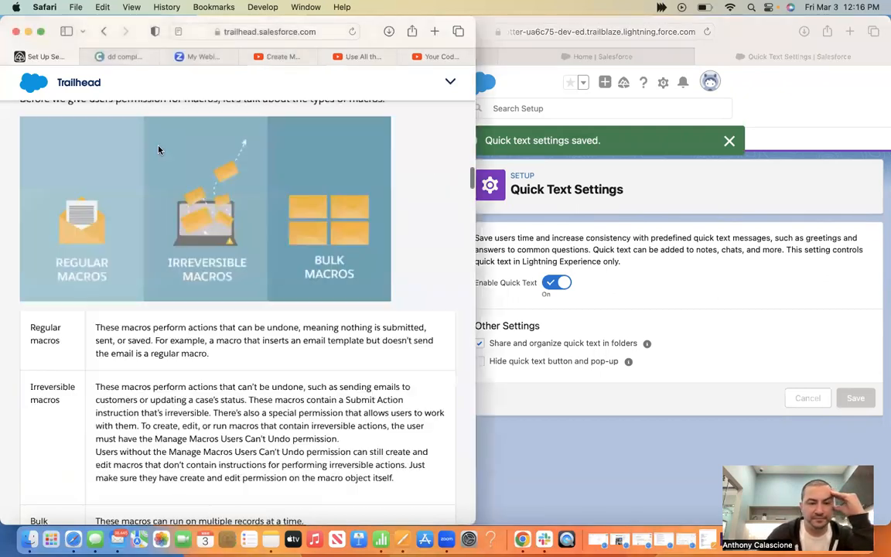
pyautogui.scroll(-5, 159, 149)
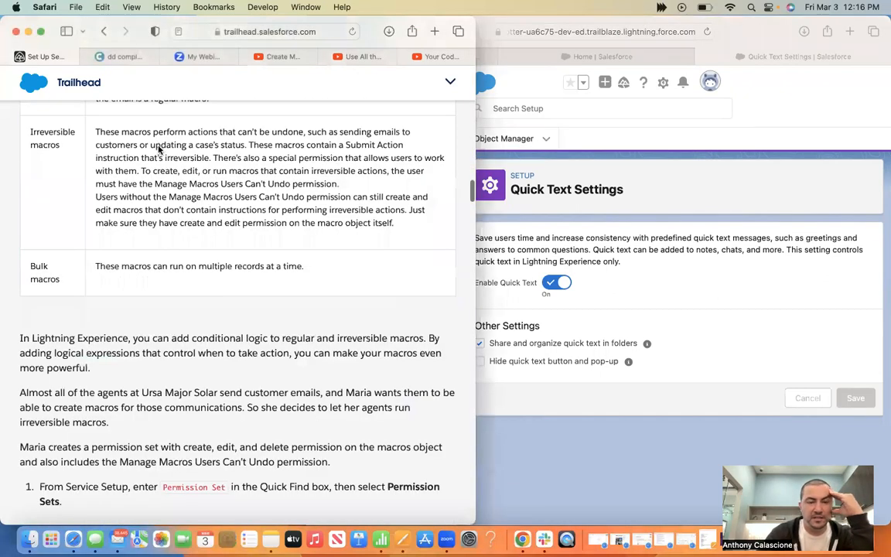
pyautogui.scroll(-2, 159, 149)
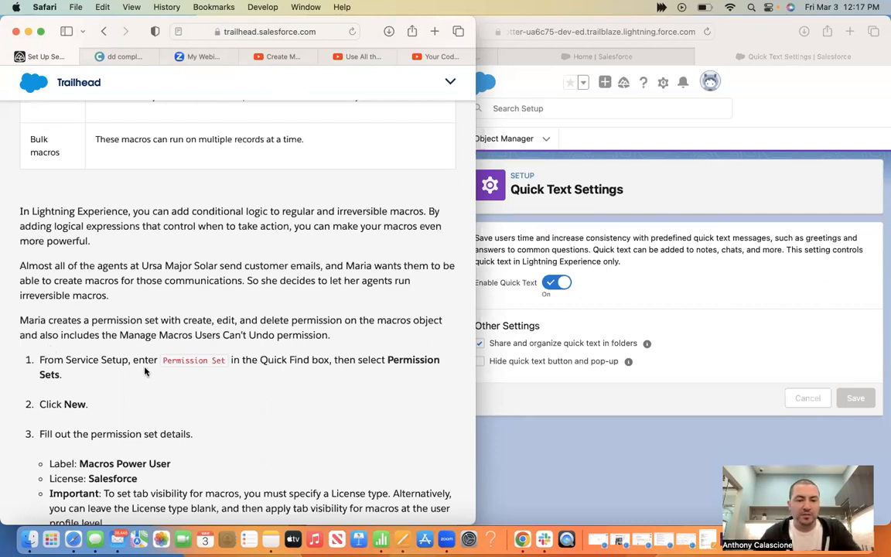
pyautogui.moveTo(225, 361); pyautogui.dragTo(163, 362)
pyautogui.press('super+c')
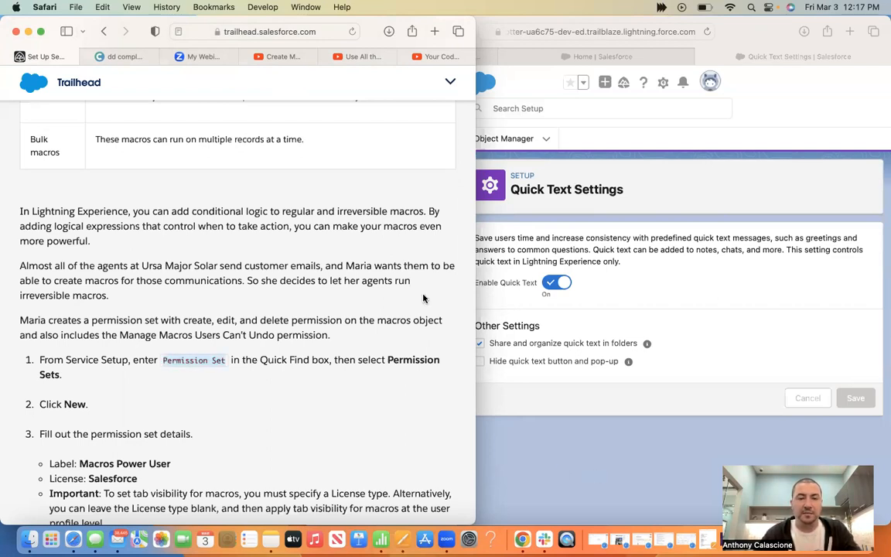
pyautogui.press('super+grave')
# Search Setup for Permission Sets and start a new permission set
pyautogui.tripleClick(385, 173)
pyautogui.press('super+v')
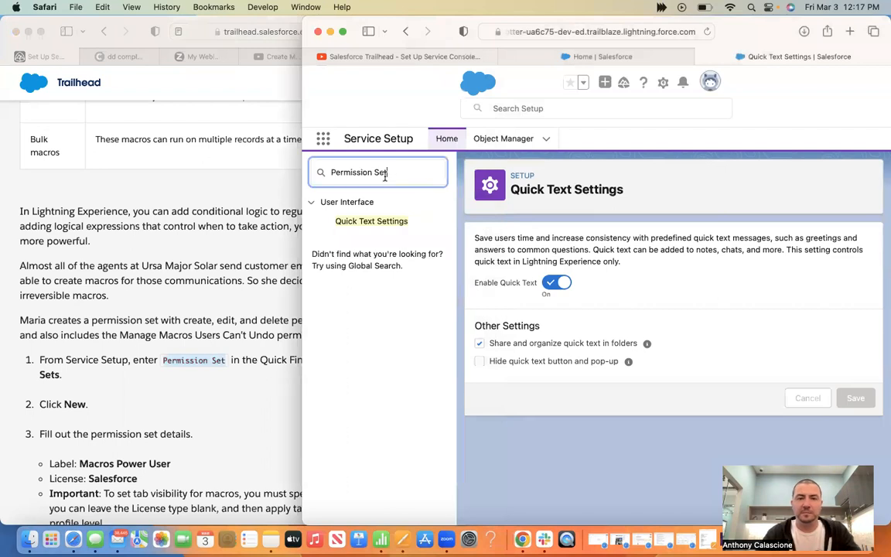
pyautogui.click(366, 222)
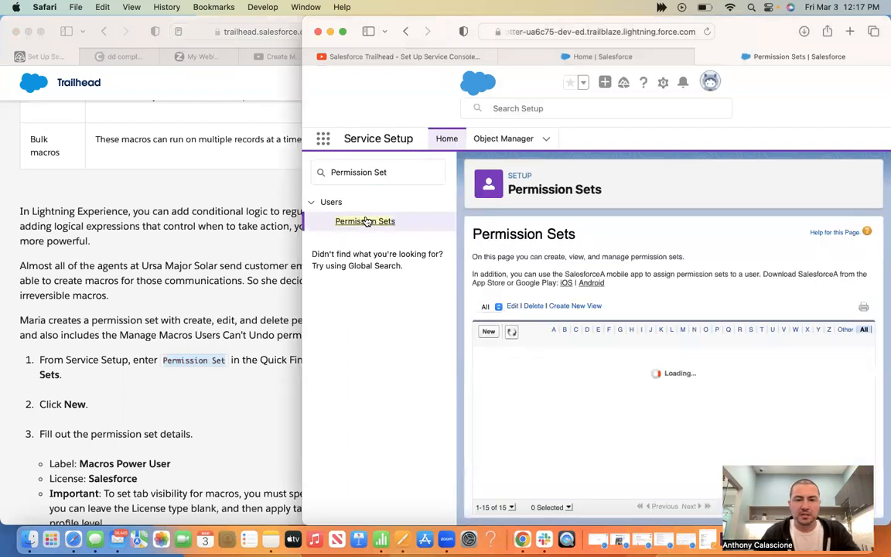
pyautogui.click(487, 331)
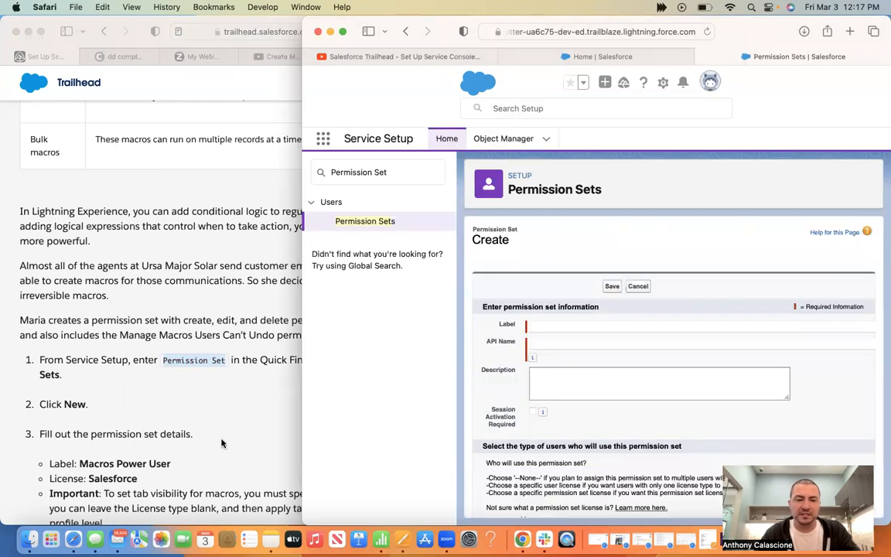
# Enter the label 'Macros Power User' and choose the Salesforce license
pyautogui.scroll(-3, 78, 309)
pyautogui.moveTo(78, 313); pyautogui.dragTo(175, 321)
pyautogui.press('super+c')
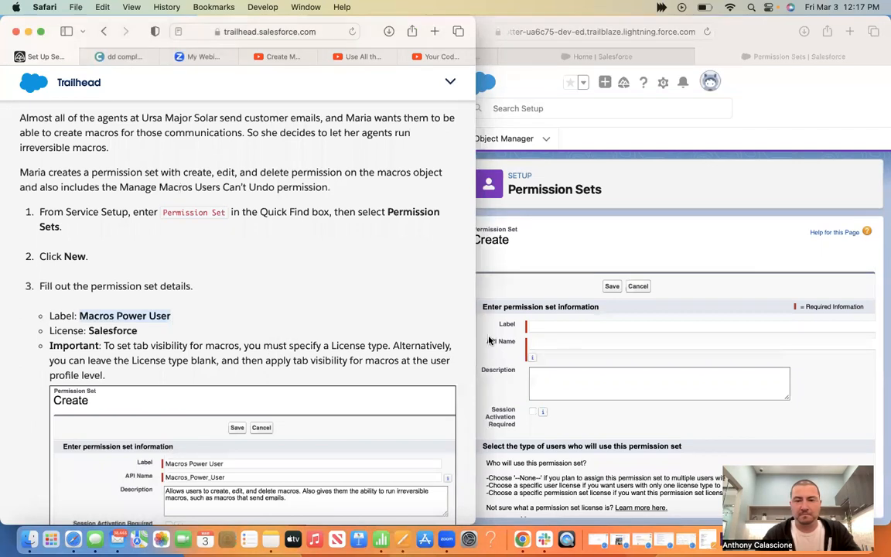
pyautogui.click(537, 324)
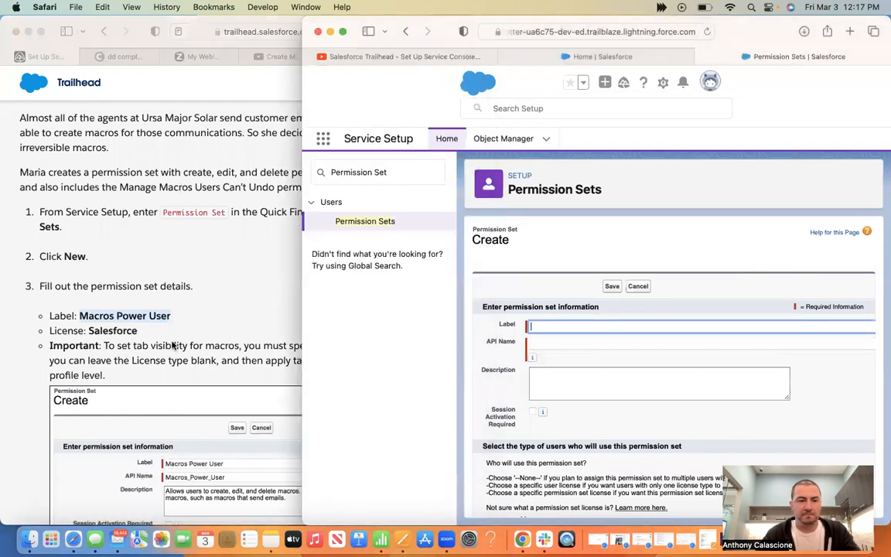
pyautogui.press('super+v')
pyautogui.click(155, 315)
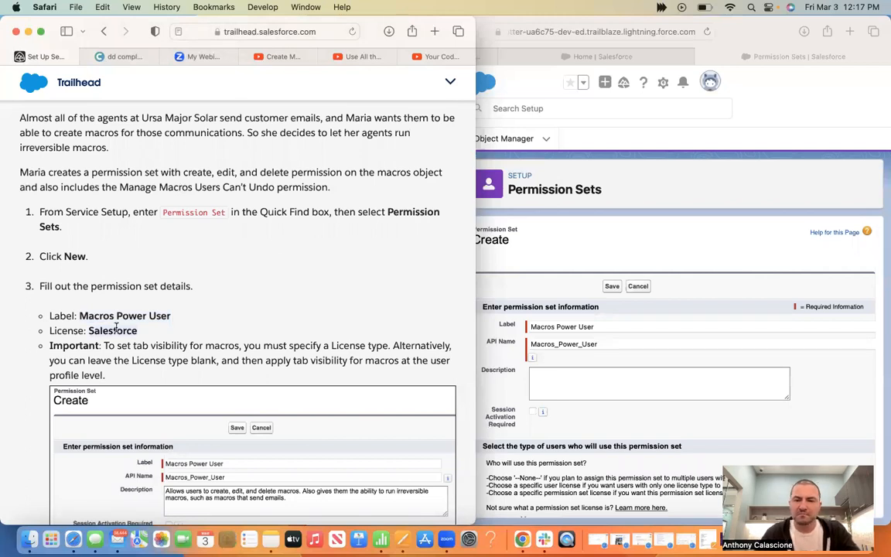
pyautogui.click(600, 420)
pyautogui.scroll(-2, 595, 441)
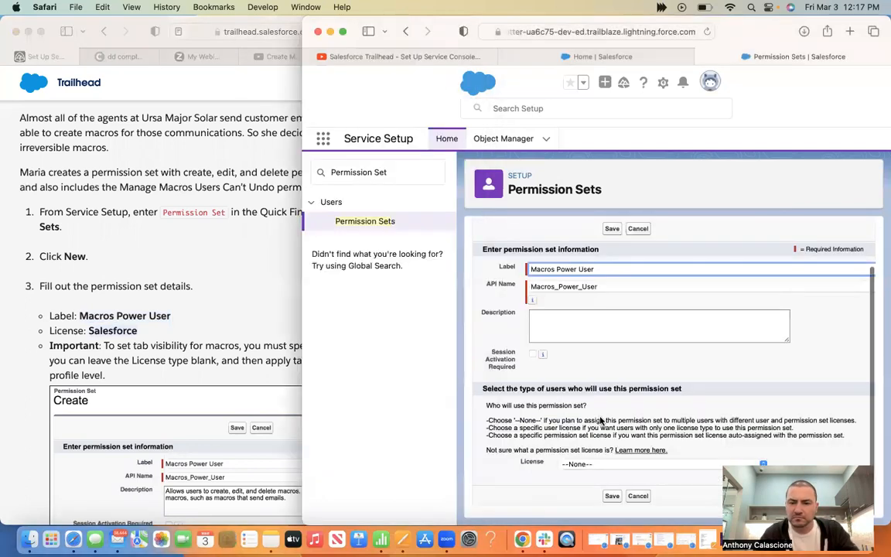
pyautogui.click(587, 470)
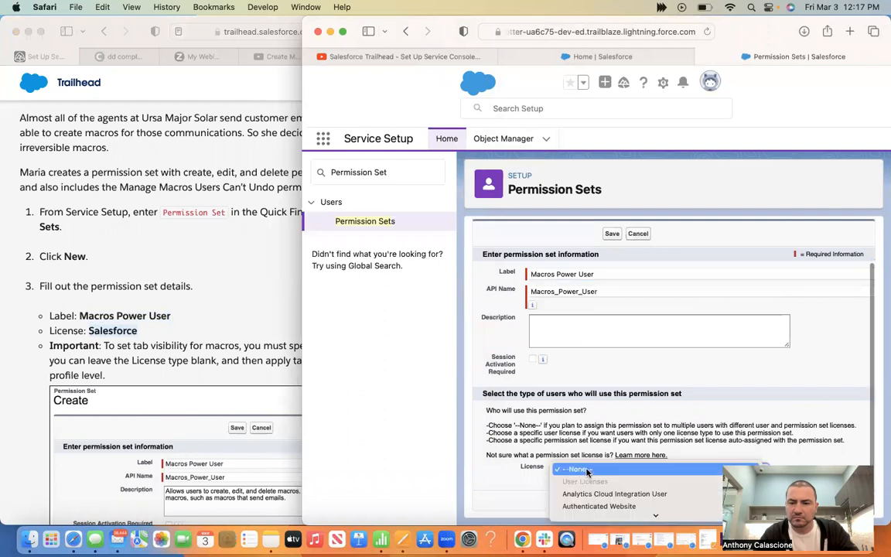
pyautogui.scroll(-5, 587, 472)
pyautogui.scroll(-5, 587, 472)
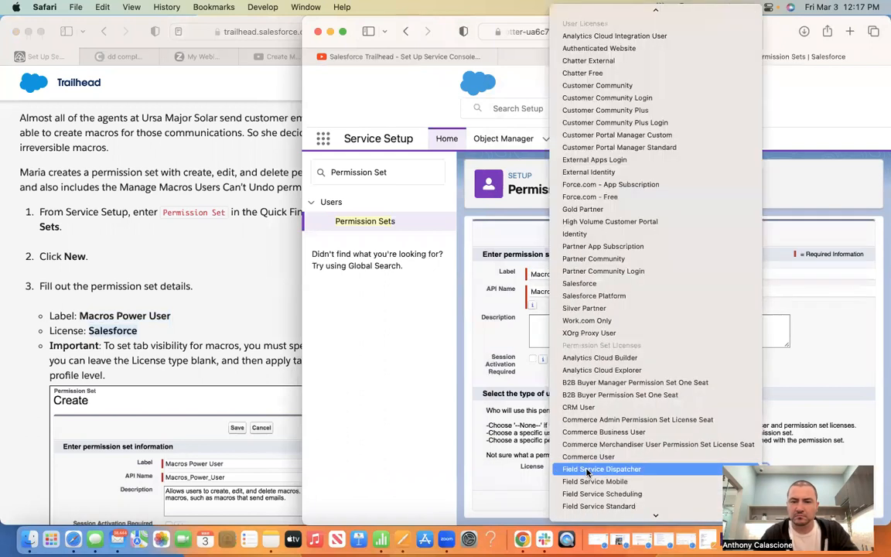
pyautogui.click(593, 283)
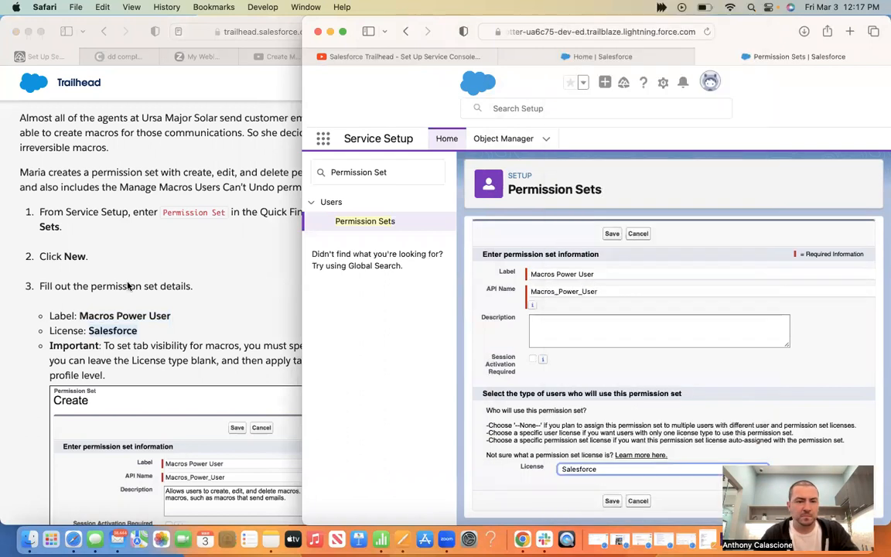
pyautogui.click(108, 307)
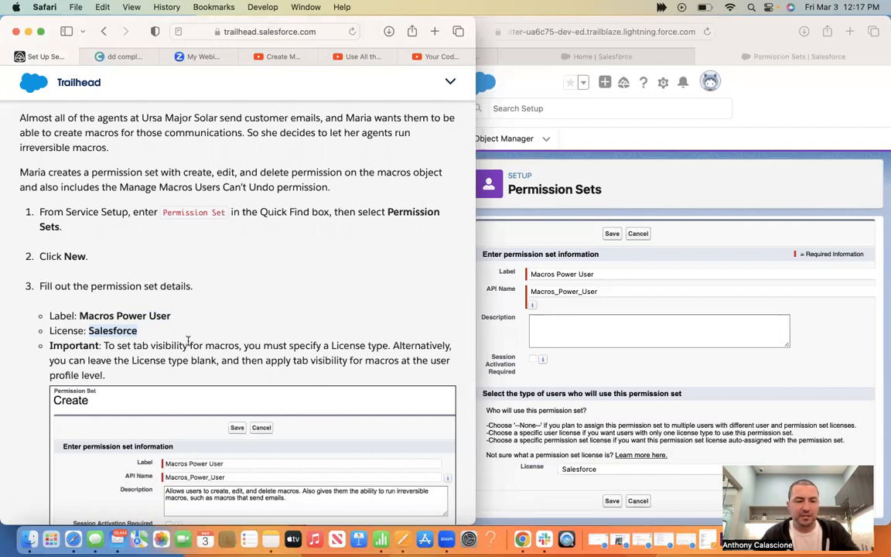
# Describe it as allowing users to create, edit, delete and run irreversible macros, then save
pyautogui.scroll(-5, 237, 347)
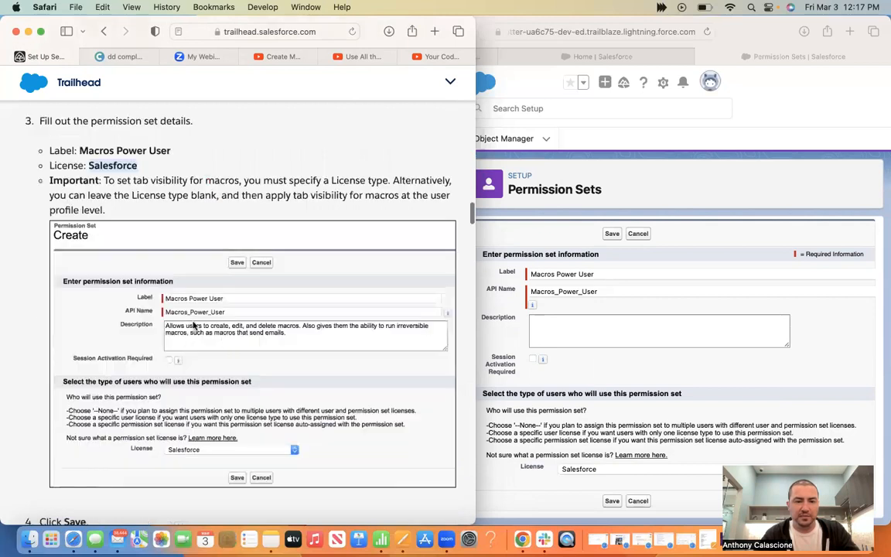
pyautogui.scroll(-1, 198, 322)
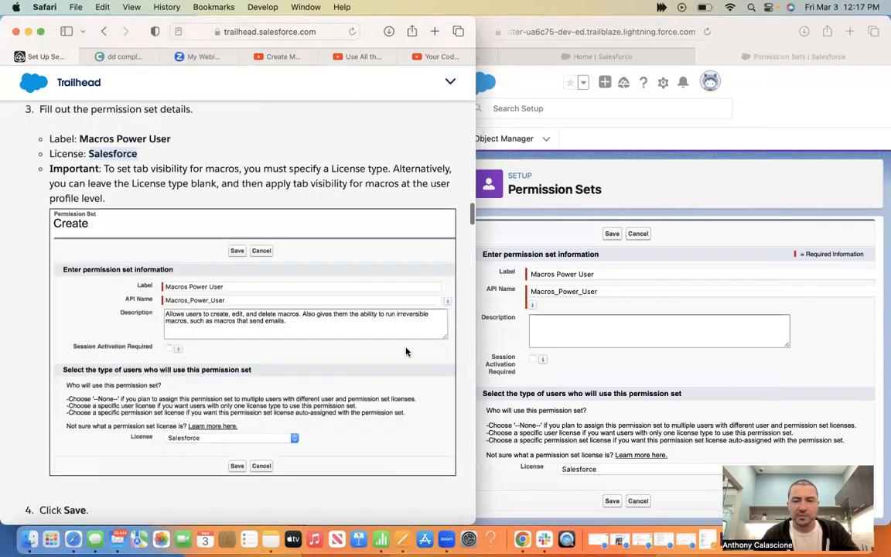
pyautogui.click(502, 309)
pyautogui.moveTo(302, 78); pyautogui.dragTo(463, 65)
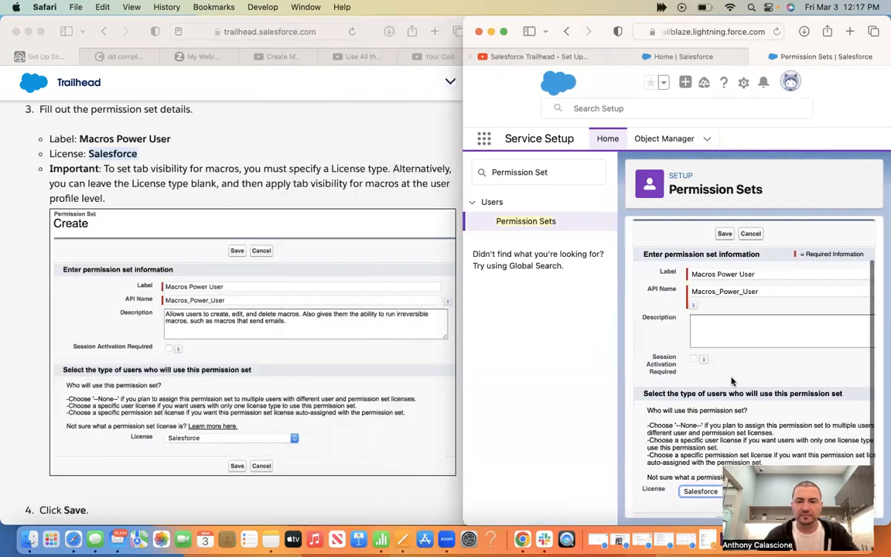
pyautogui.click(728, 328)
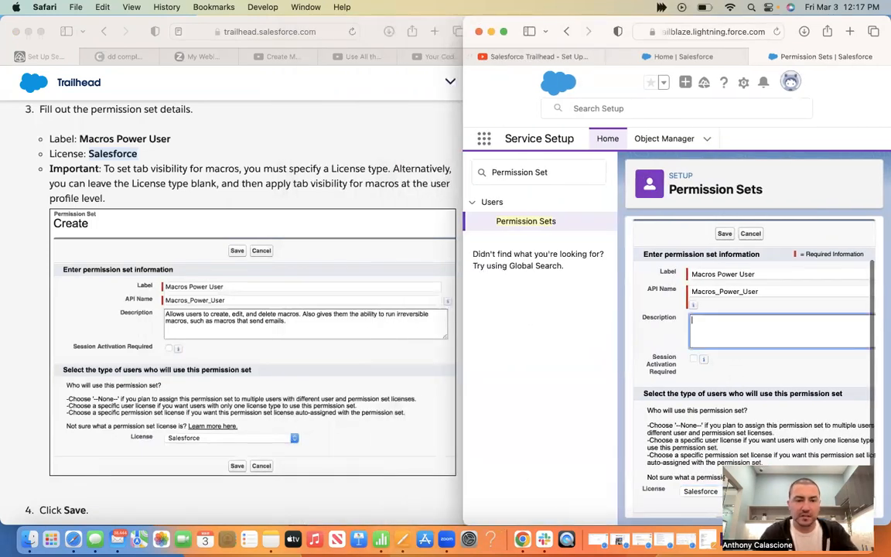
pyautogui.write('Allows users to create, edu')
pyautogui.press('BackSpace')
pyautogui.write('it, a')
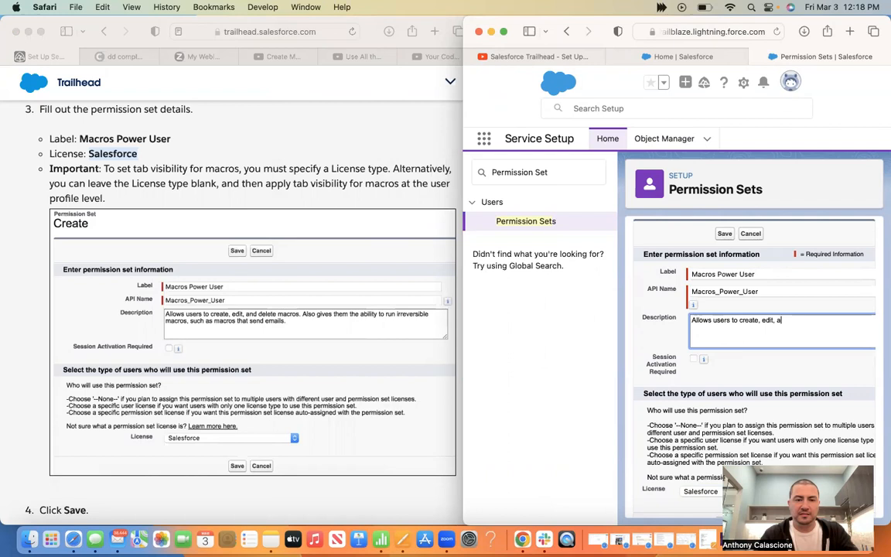
pyautogui.write('nd delete macros. ')
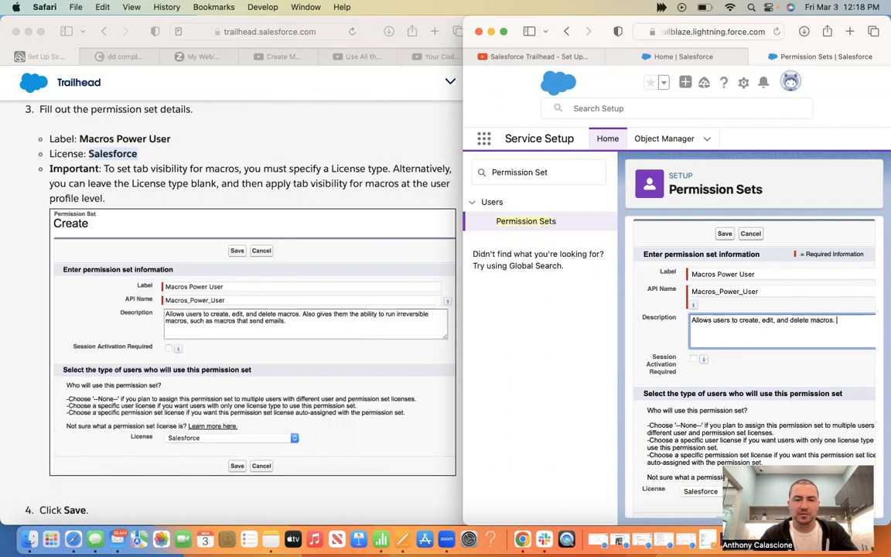
pyautogui.write('Also gives the')
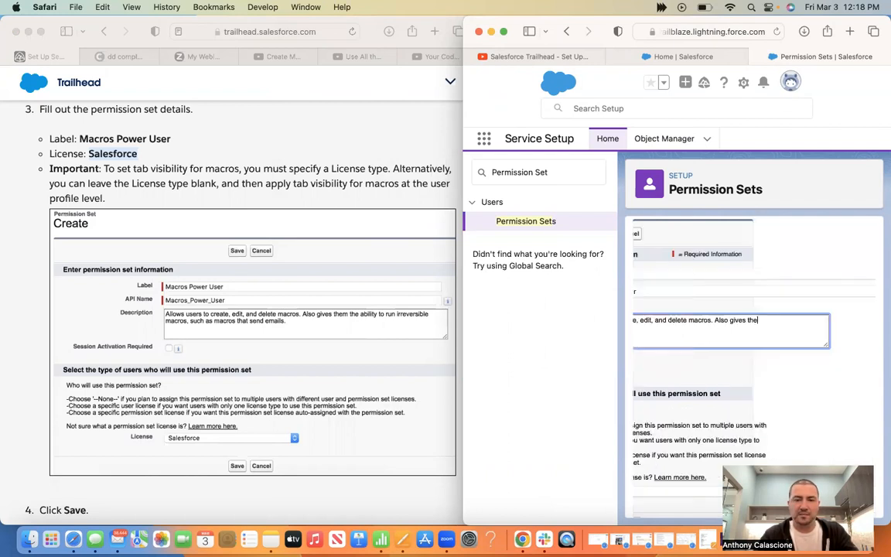
pyautogui.write('m the ability to')
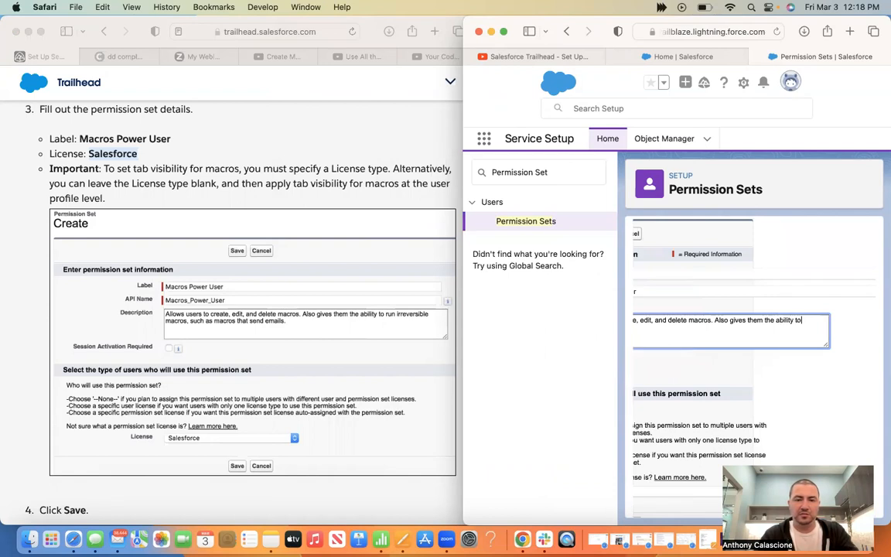
pyautogui.write(' run irr')
pyautogui.write('ever')
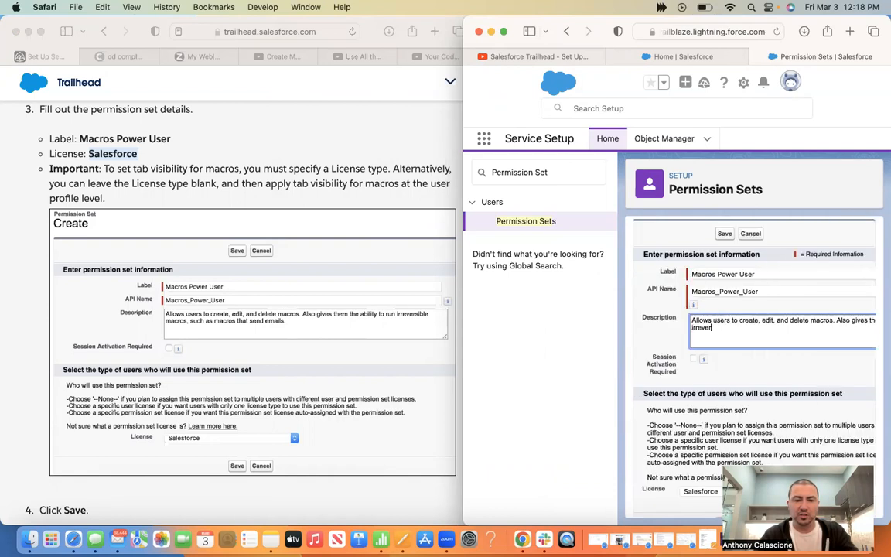
pyautogui.write('sible macros, such as mac')
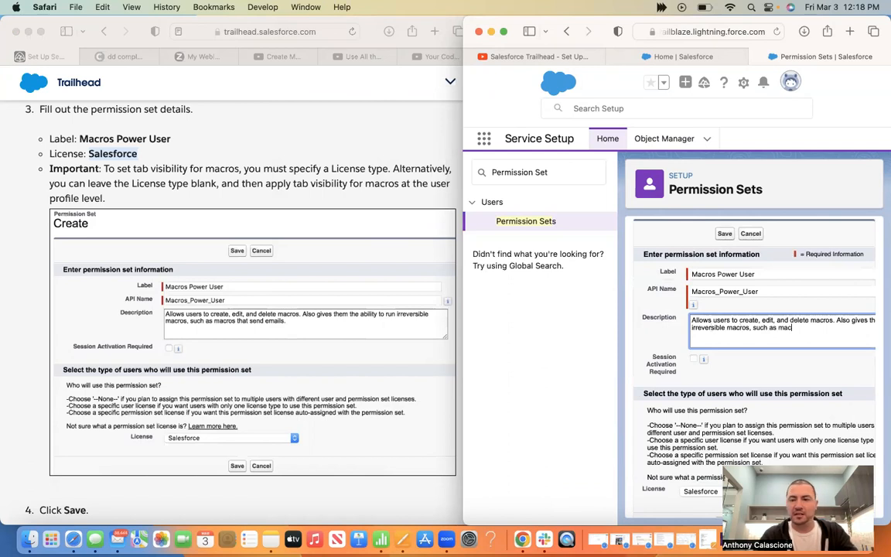
pyautogui.write('ros that send emails.')
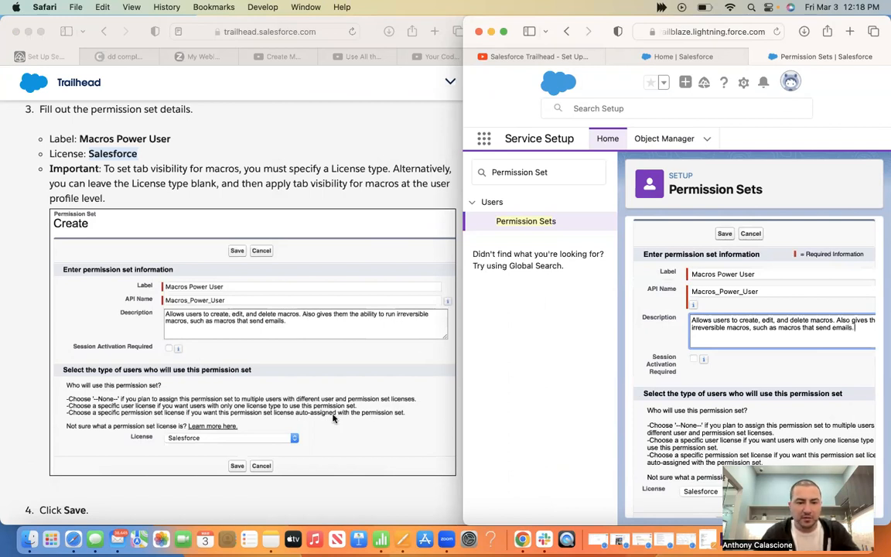
pyautogui.scroll(-5, 334, 419)
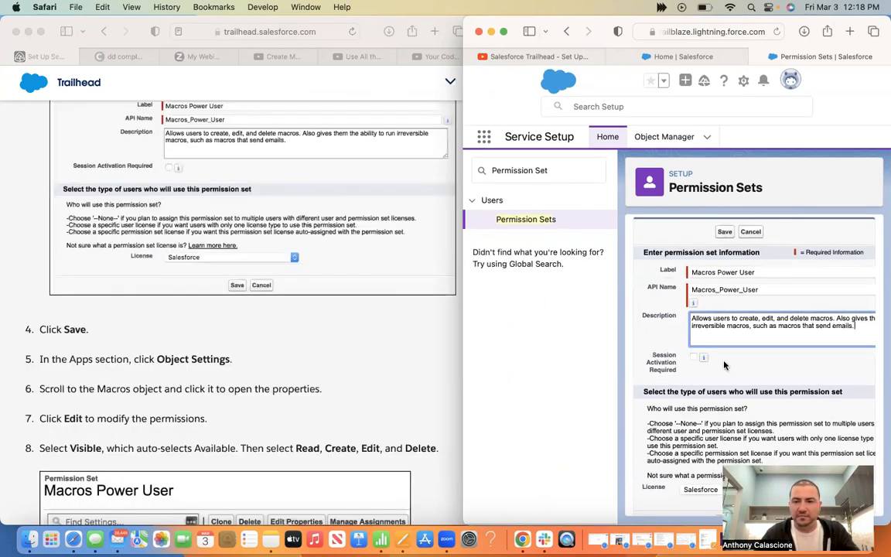
pyautogui.scroll(-1, 653, 329)
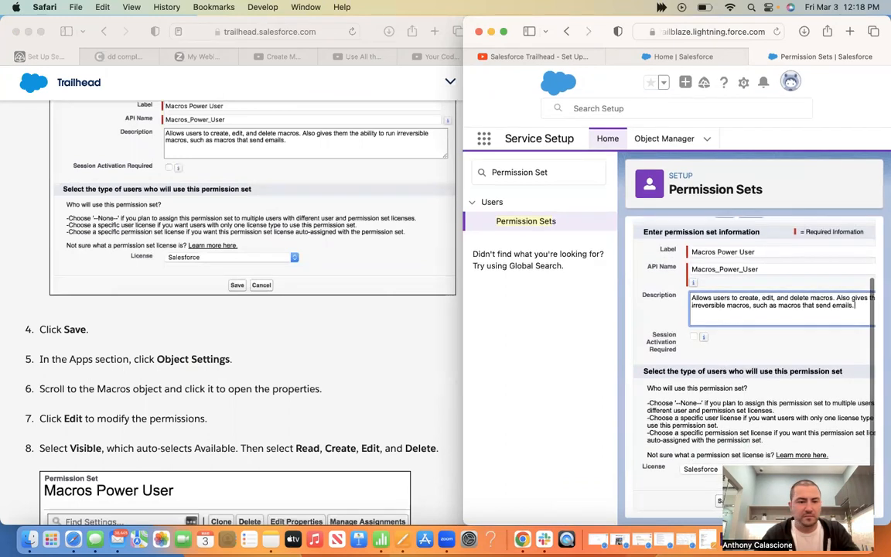
pyautogui.click(724, 500)
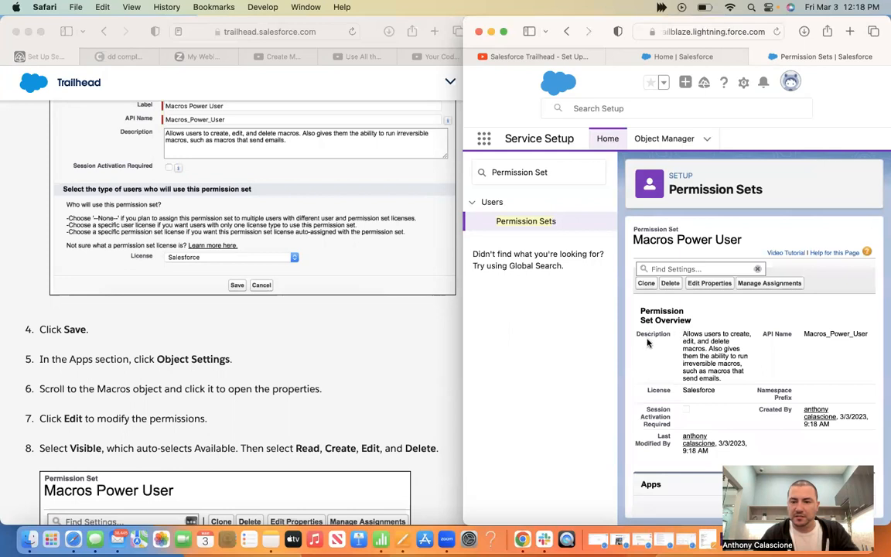
# Open the Macros entry in the Macros Power User Object Settings
pyautogui.scroll(-5, 672, 348)
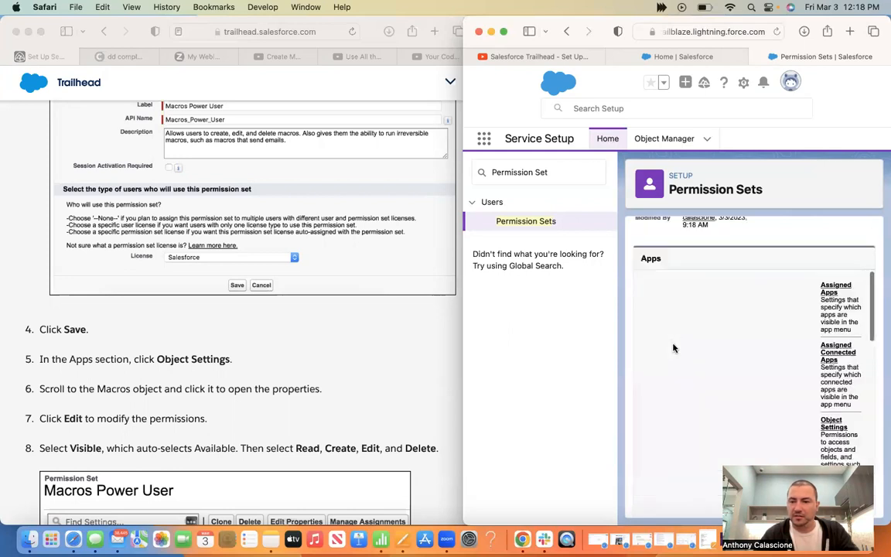
pyautogui.scroll(-4, 673, 347)
pyautogui.scroll(-5, 673, 348)
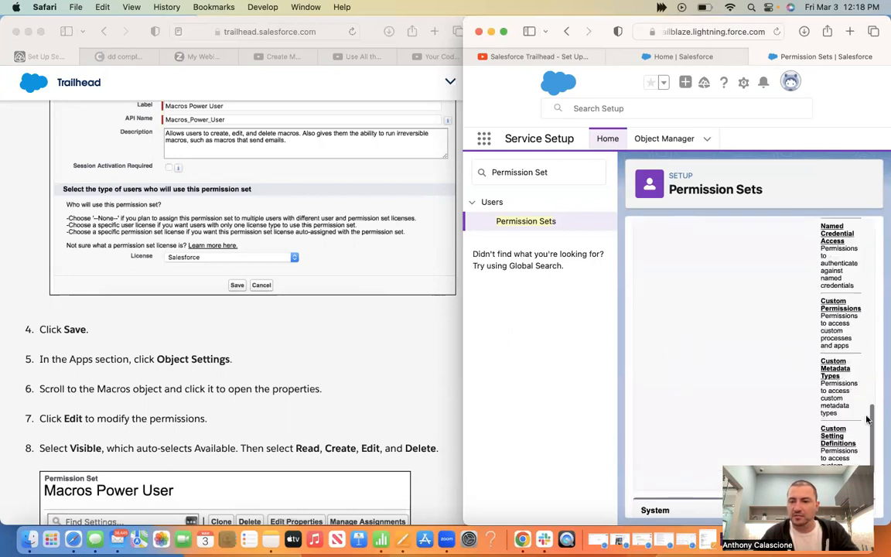
pyautogui.scroll(2, 797, 460)
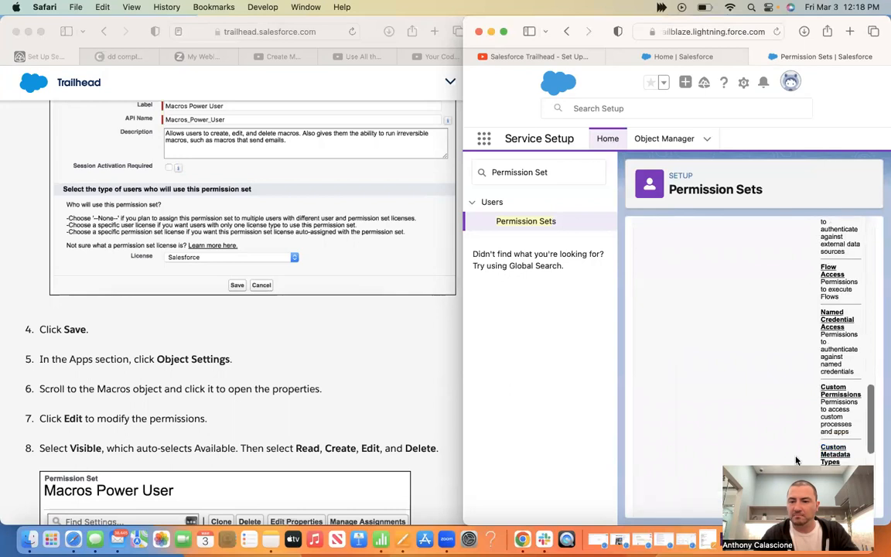
pyautogui.scroll(3, 796, 461)
pyautogui.scroll(1, 797, 461)
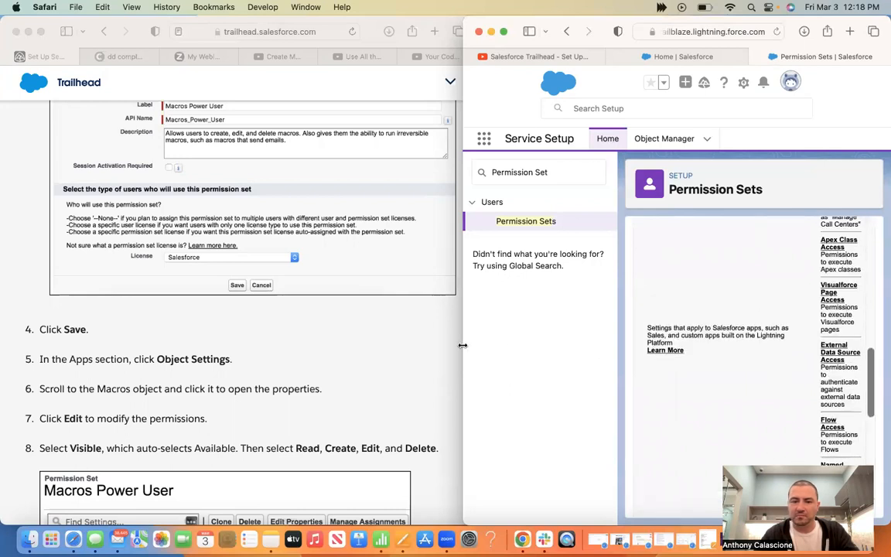
pyautogui.moveTo(463, 337); pyautogui.dragTo(244, 338)
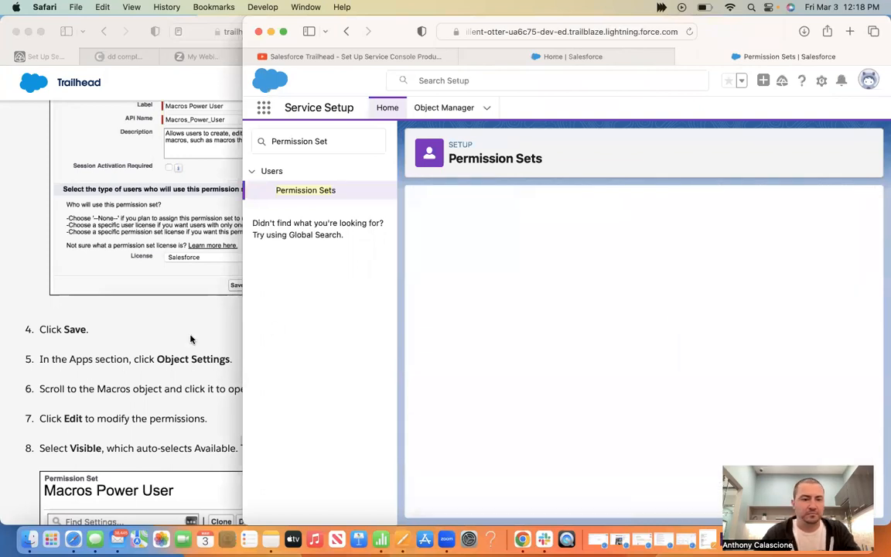
pyautogui.click(184, 337)
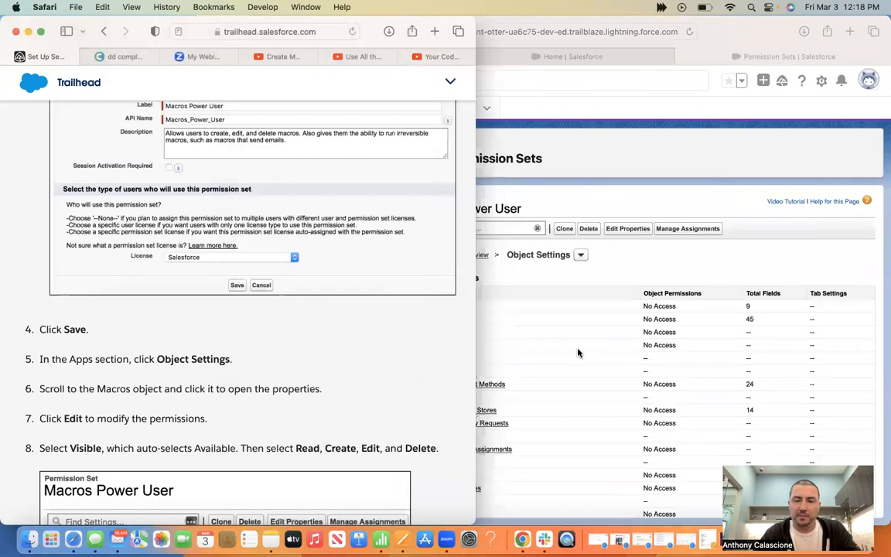
pyautogui.click(557, 382)
pyautogui.scroll(-10, 557, 382)
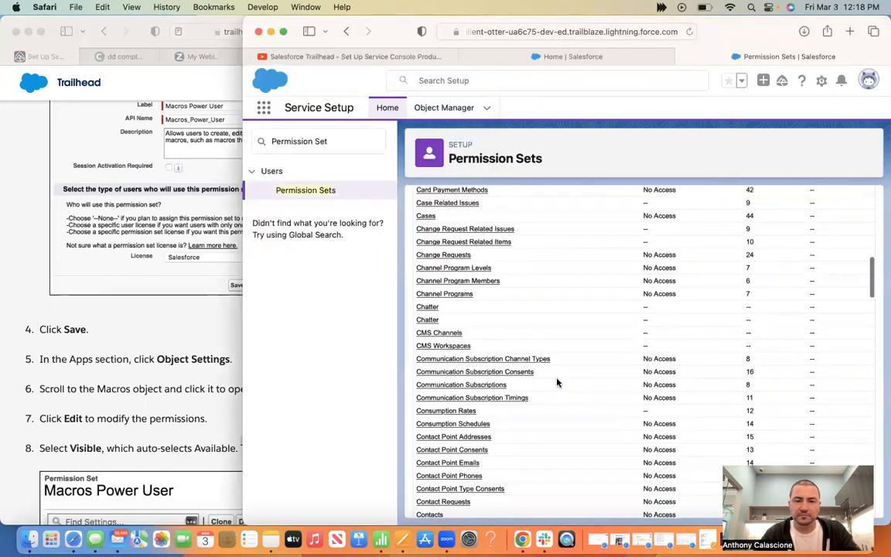
pyautogui.scroll(-5, 556, 382)
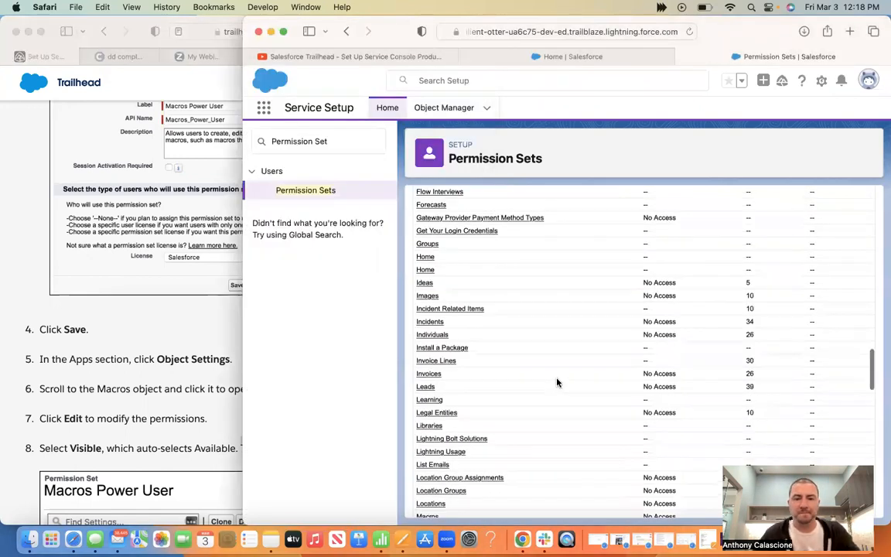
pyautogui.scroll(-3, 557, 382)
pyautogui.scroll(2, 430, 280)
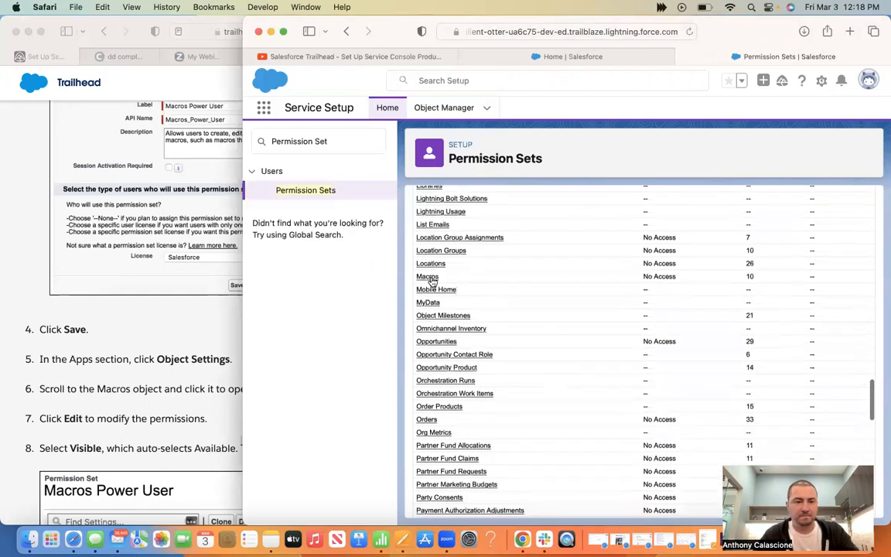
pyautogui.click(428, 276)
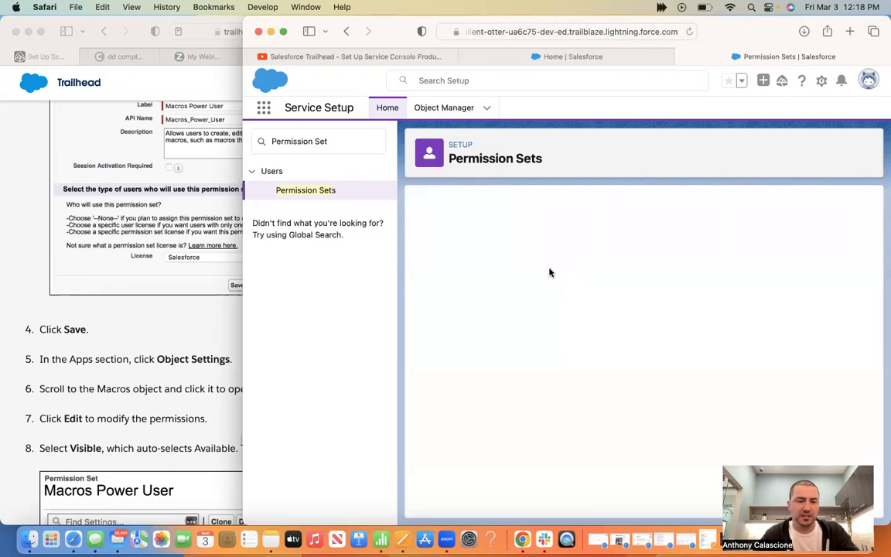
pyautogui.click(176, 417)
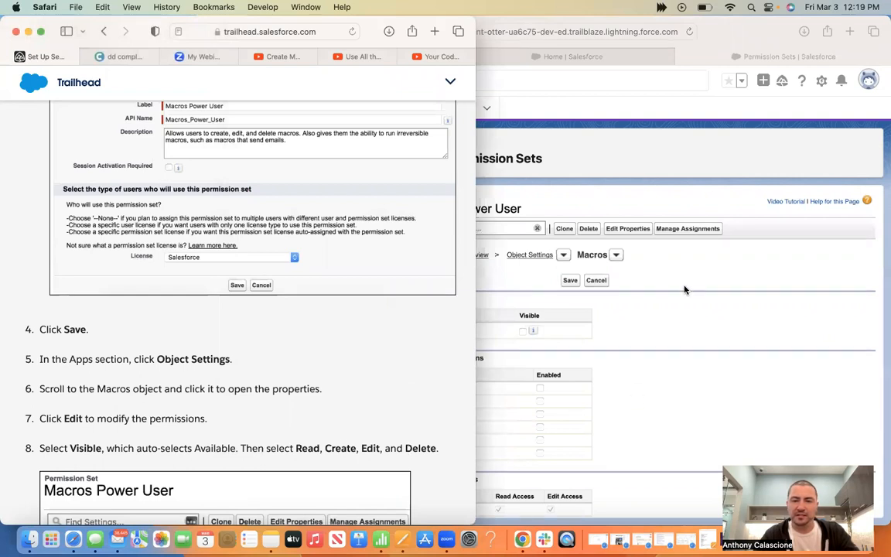
# Make the Macros tab Visible and Available, grant Read, Create, Edit and Delete, and save
pyautogui.click(620, 294)
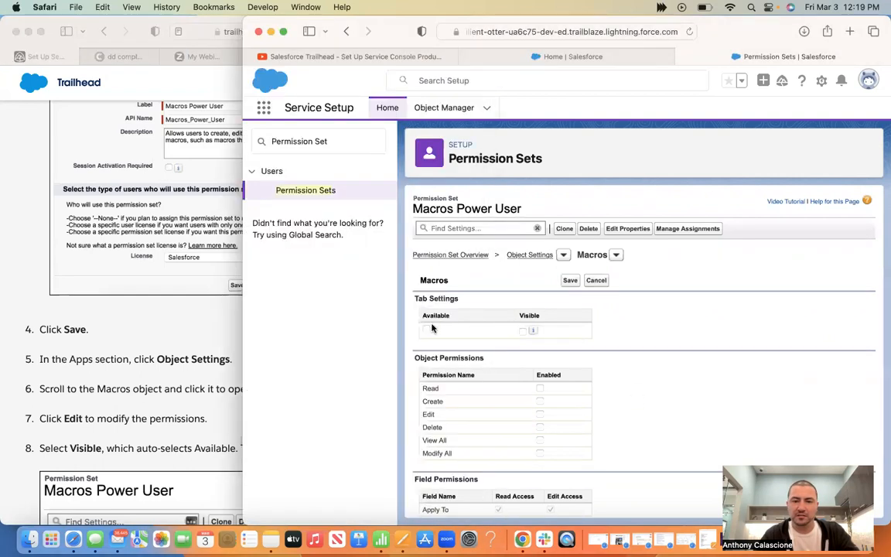
pyautogui.click(523, 330)
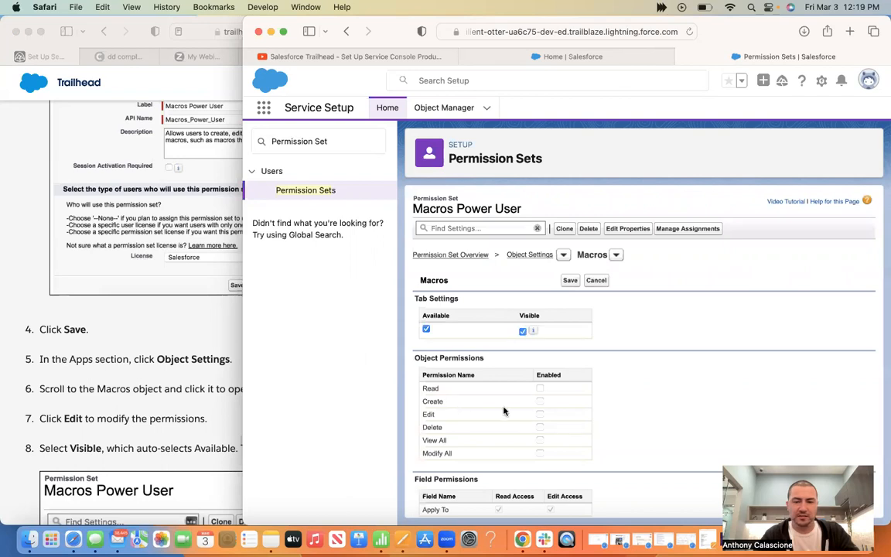
pyautogui.click(540, 390)
pyautogui.click(540, 401)
pyautogui.click(540, 416)
pyautogui.click(146, 399)
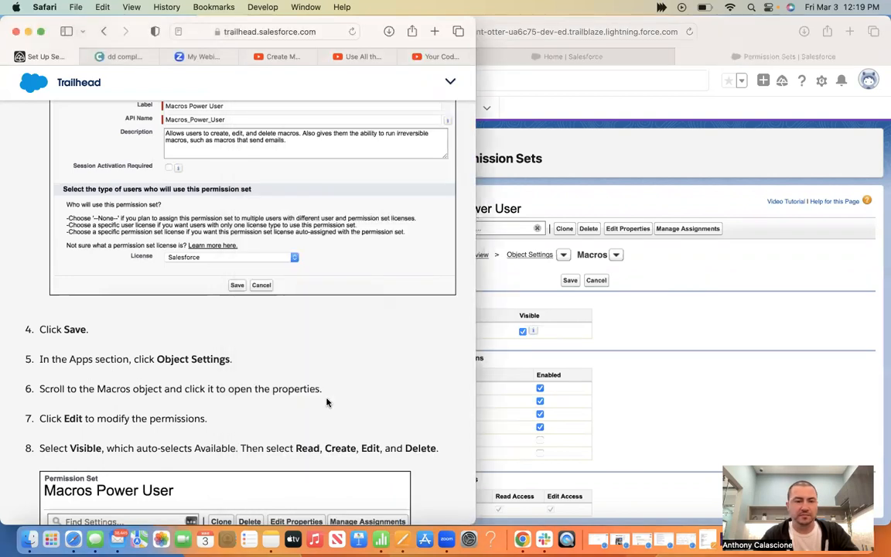
pyautogui.scroll(-5, 326, 402)
pyautogui.scroll(-5, 328, 401)
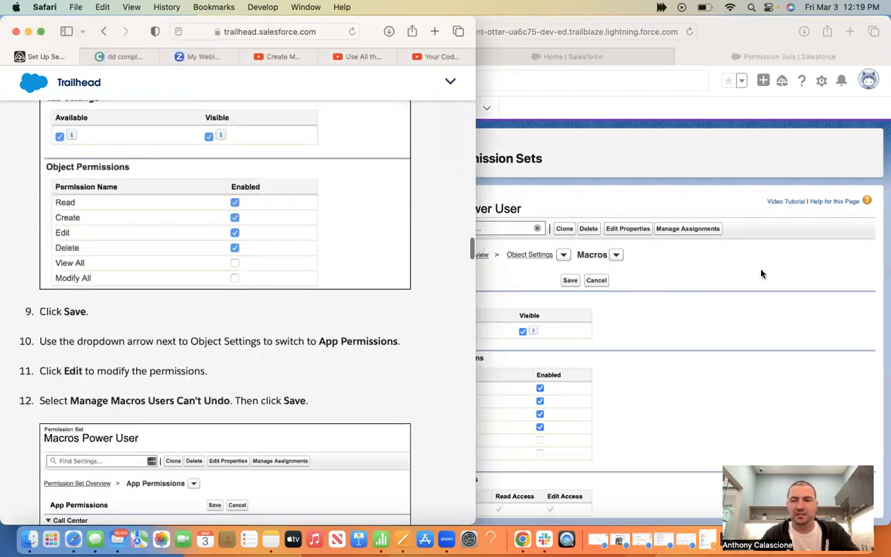
pyautogui.click(610, 280)
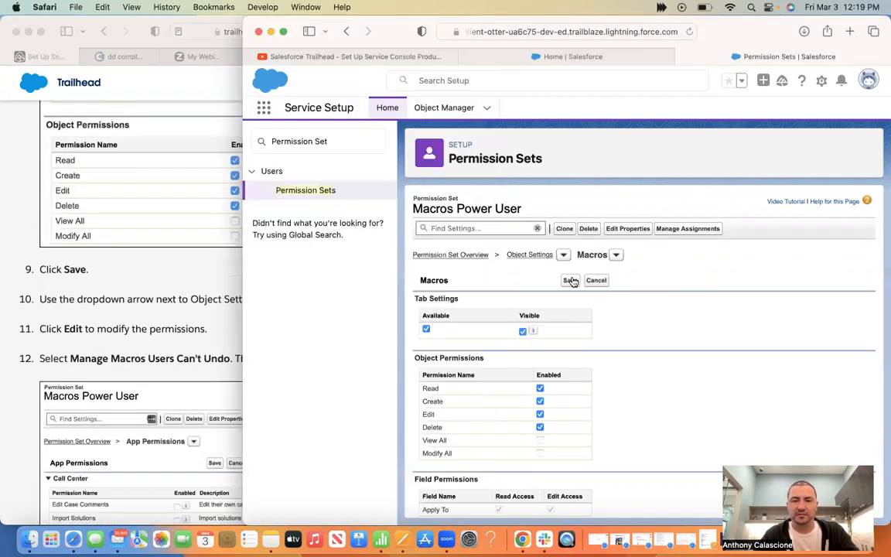
pyautogui.click(109, 272)
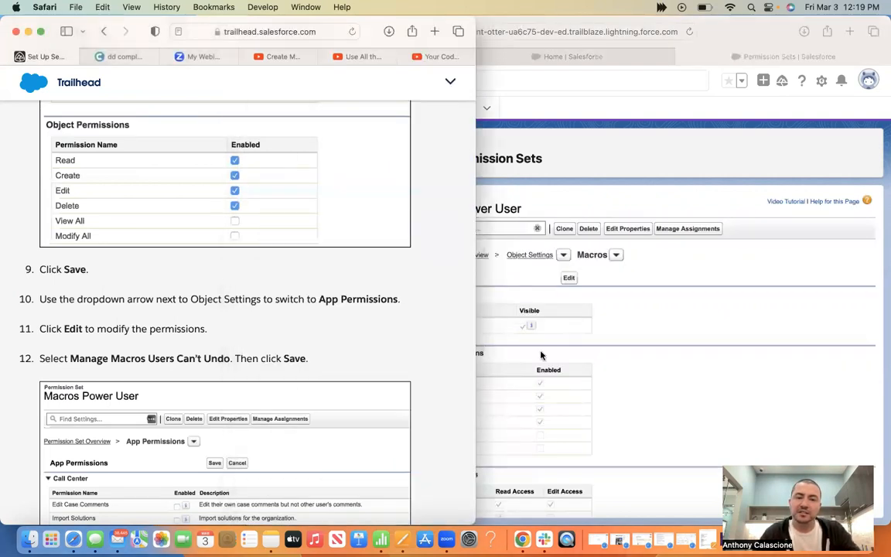
pyautogui.click(624, 268)
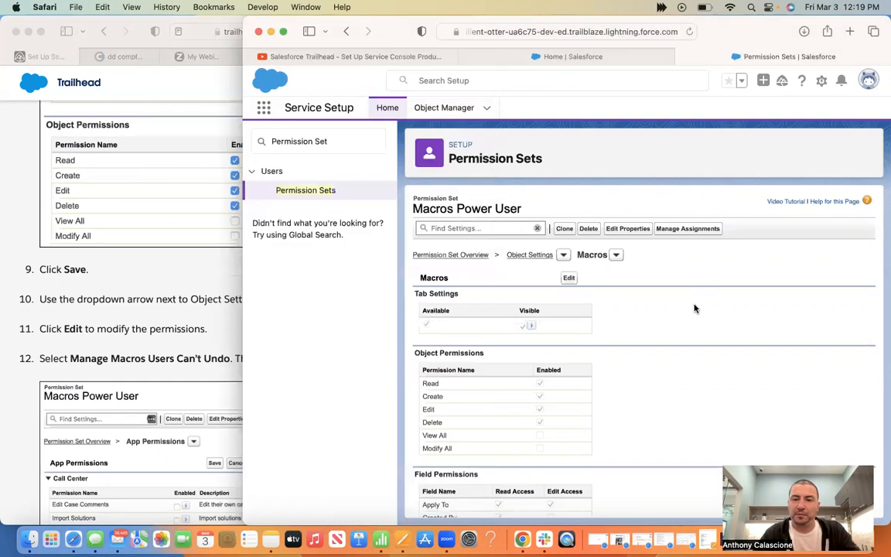
# In App Permissions, edit and enable Manage Macros Users Can't Undo
pyautogui.click(562, 255)
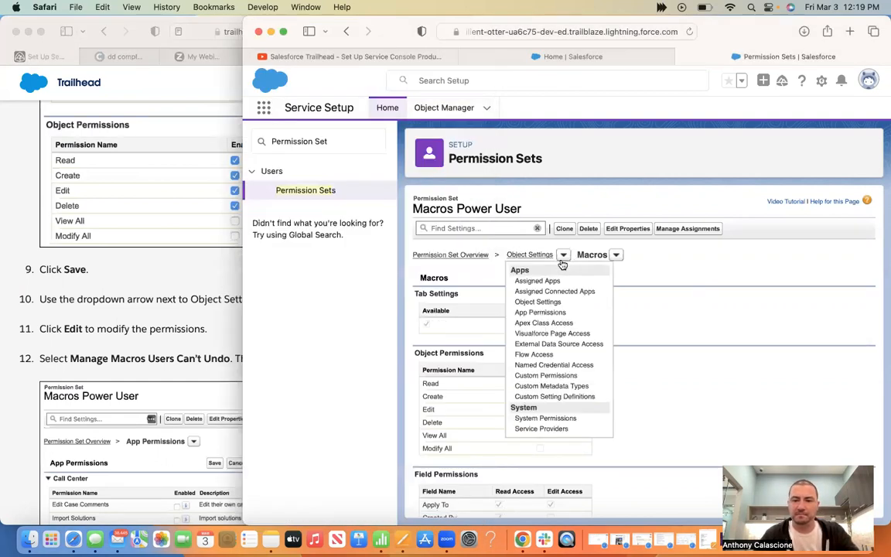
pyautogui.click(549, 314)
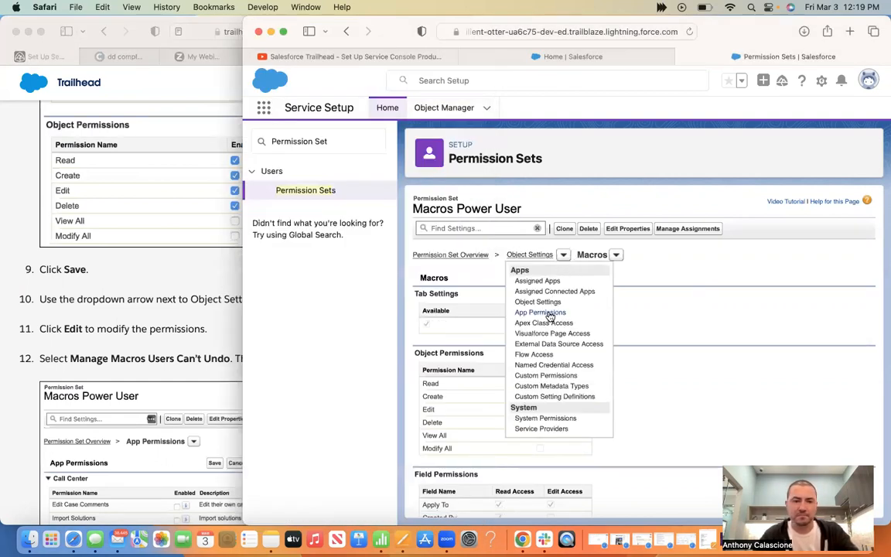
pyautogui.click(187, 289)
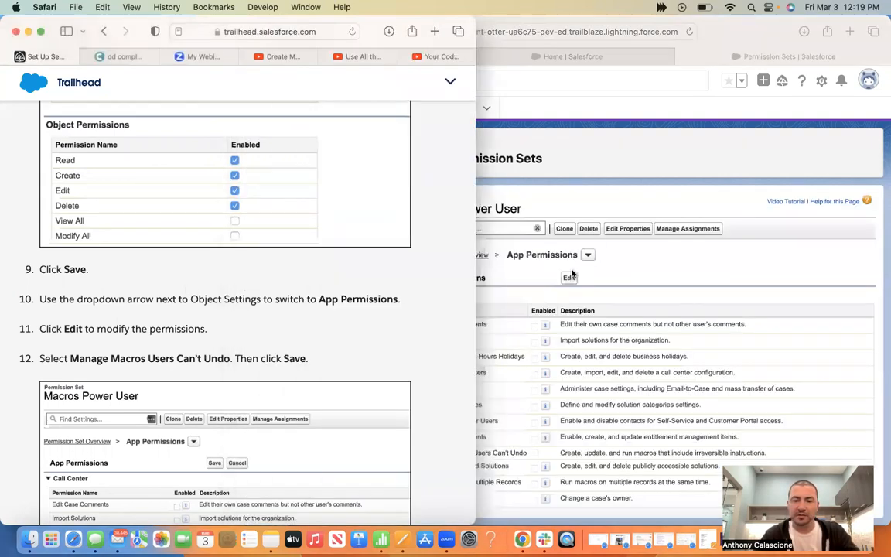
pyautogui.click(571, 280)
pyautogui.click(124, 258)
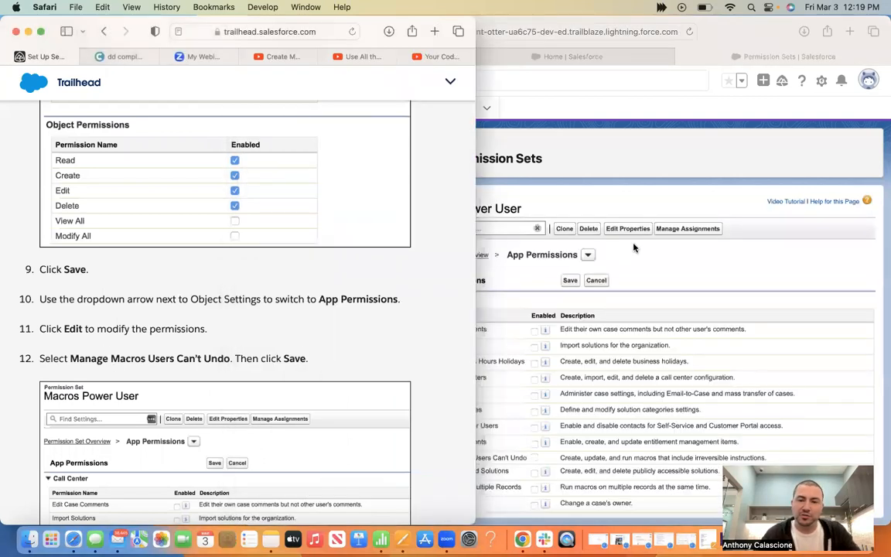
pyautogui.click(647, 266)
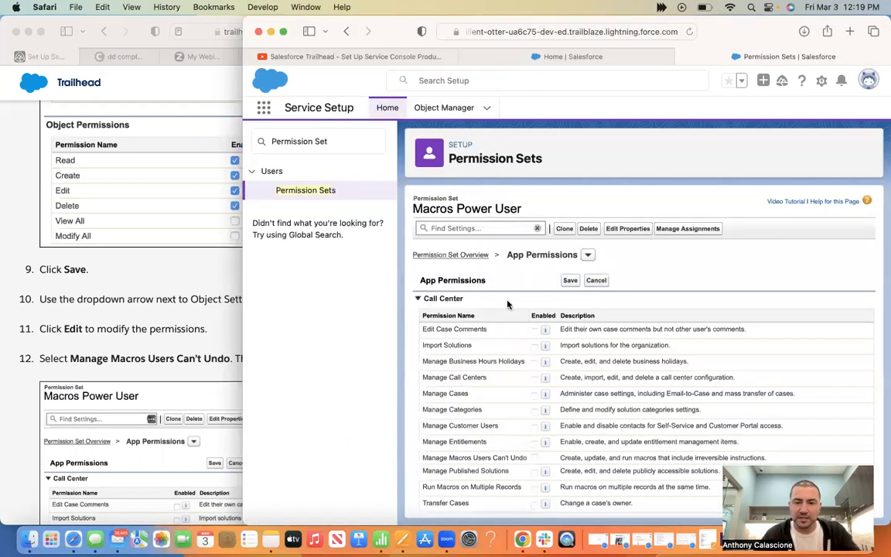
pyautogui.click(534, 457)
pyautogui.click(568, 283)
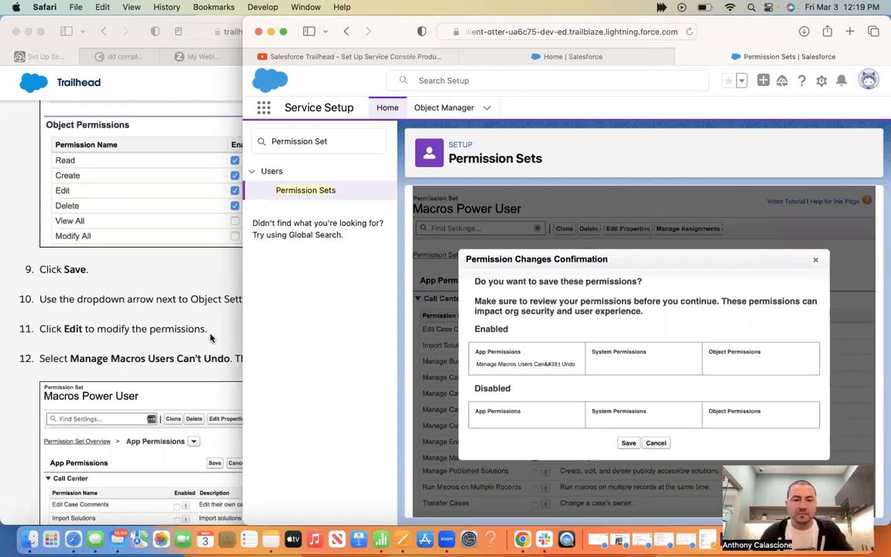
# Confirm saving the Manage Macros Users Can't Undo permission change
pyautogui.click(210, 337)
pyautogui.scroll(-3, 210, 337)
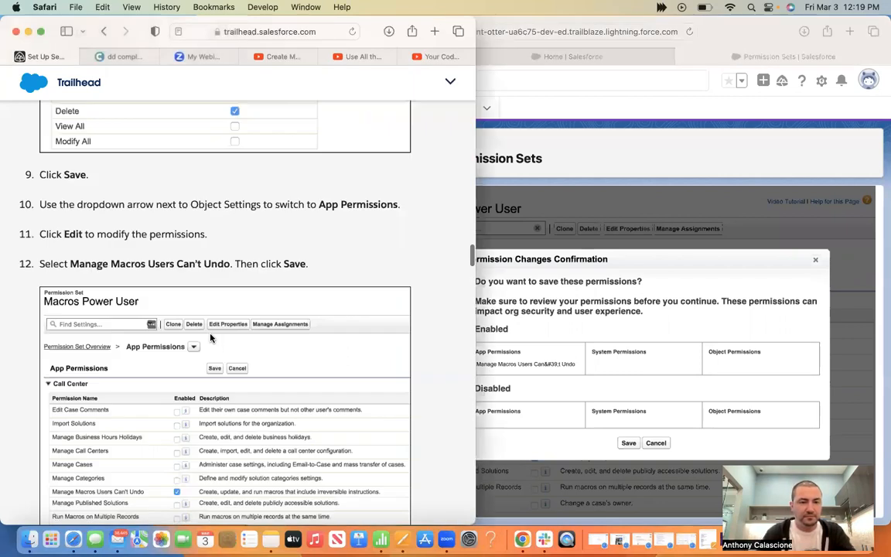
pyautogui.scroll(-2, 210, 337)
pyautogui.scroll(-3, 209, 337)
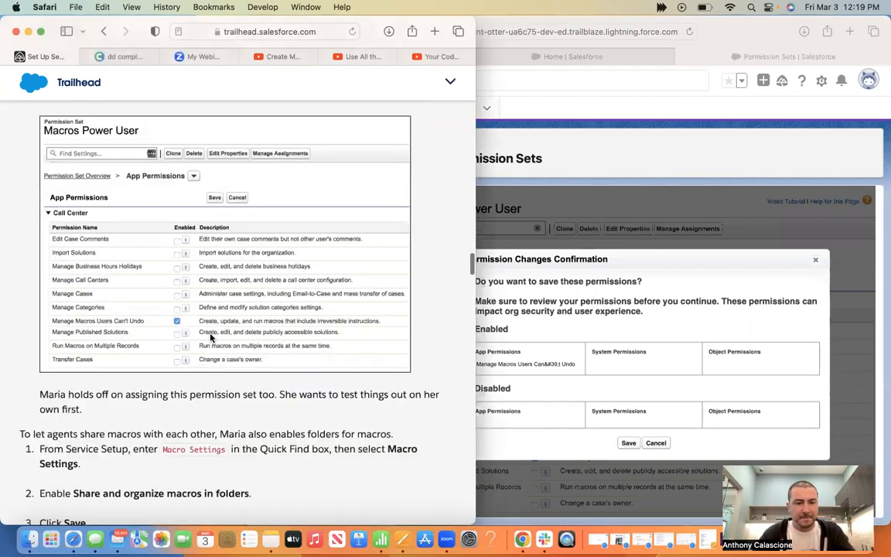
pyautogui.scroll(-2, 210, 338)
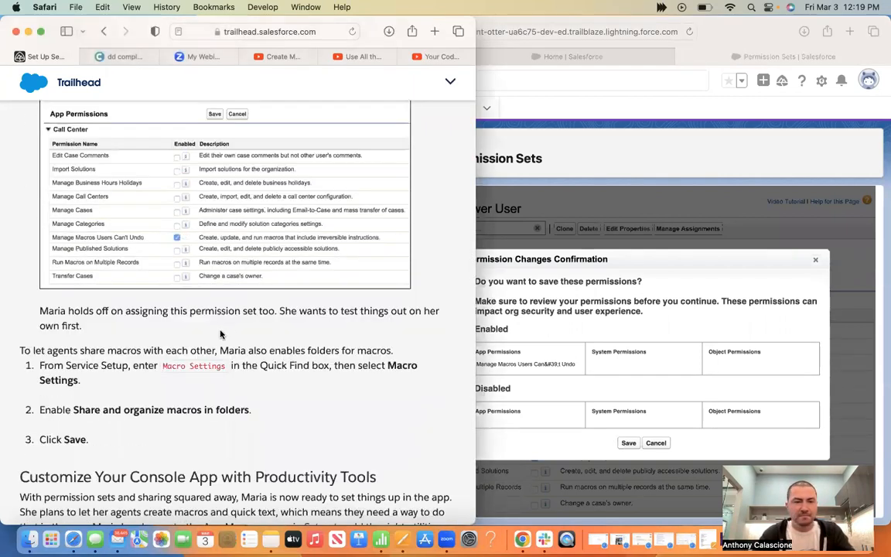
pyautogui.scroll(4, 240, 323)
pyautogui.scroll(-1, 232, 309)
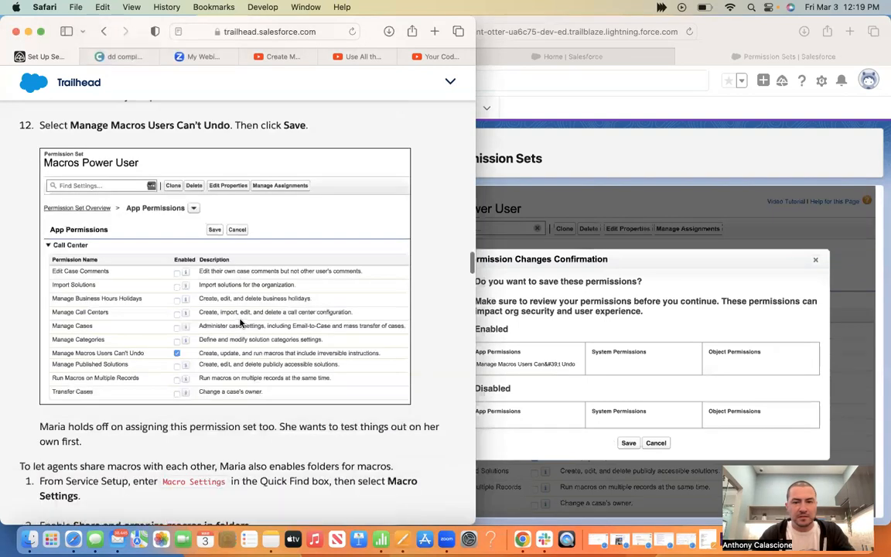
pyautogui.click(608, 246)
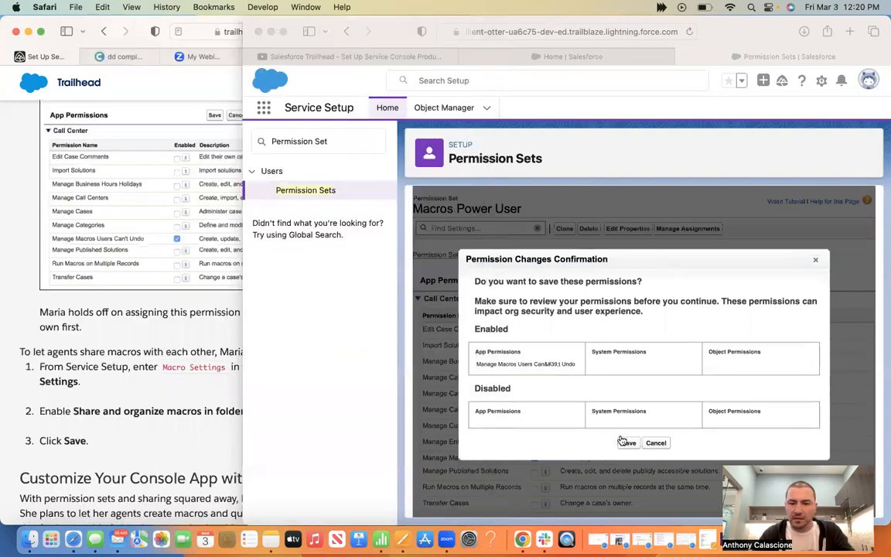
pyautogui.click(628, 443)
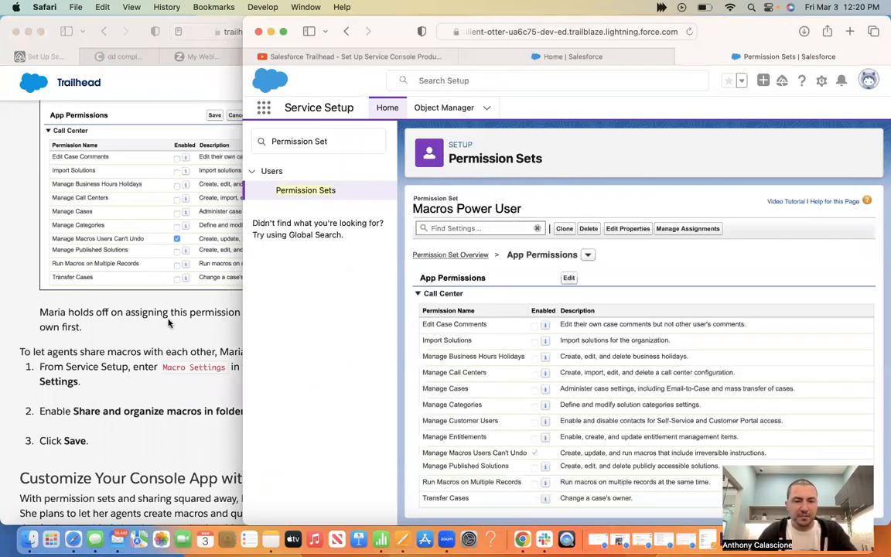
pyautogui.click(168, 323)
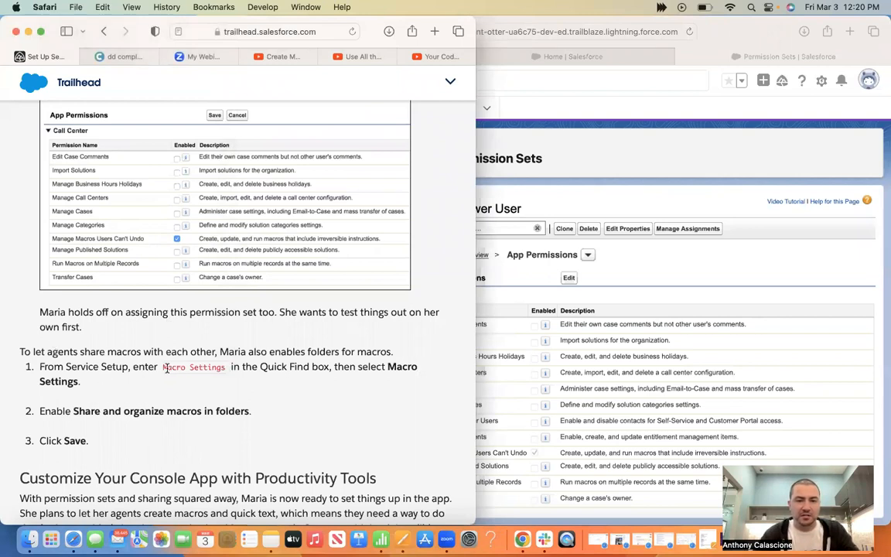
pyautogui.click(163, 368)
pyautogui.press('super+c')
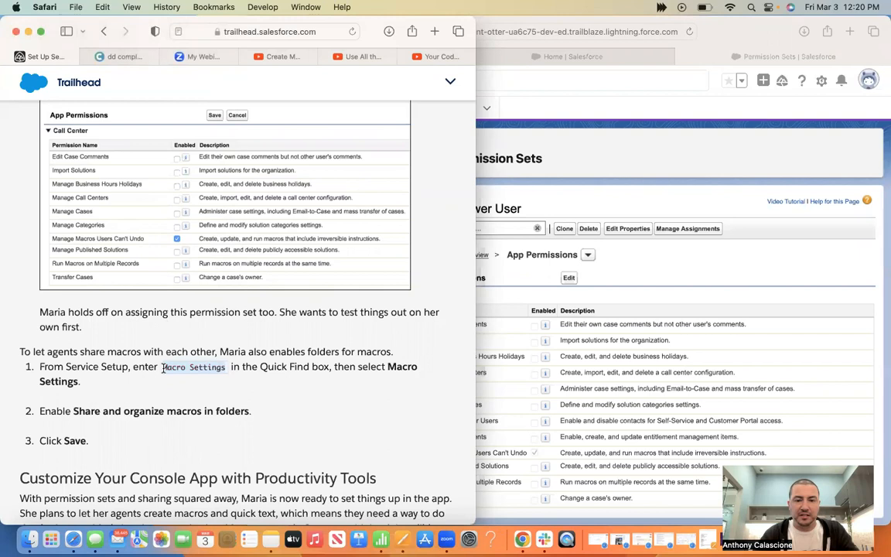
# Search Quick Find for Macro Settings and open that page
pyautogui.click(561, 250)
pyautogui.click(337, 139)
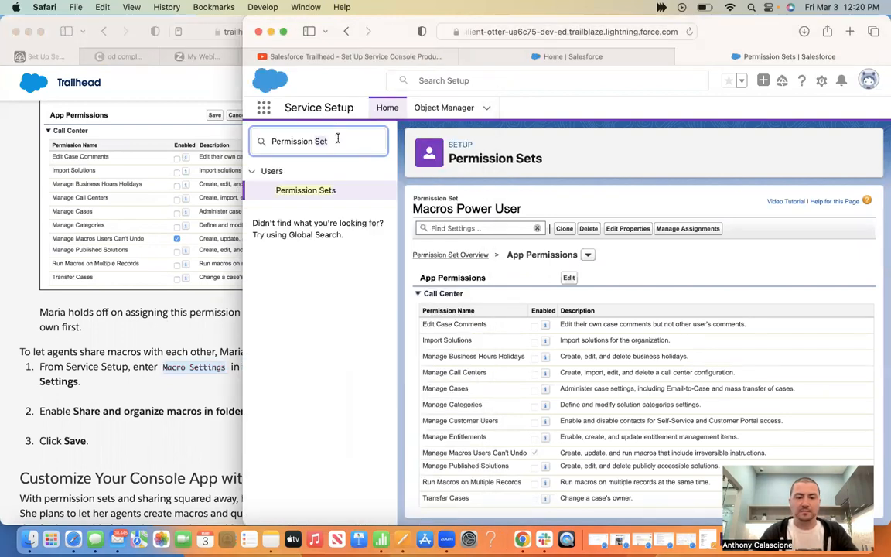
pyautogui.press('super+a')
pyautogui.press('super+v')
pyautogui.click(278, 191)
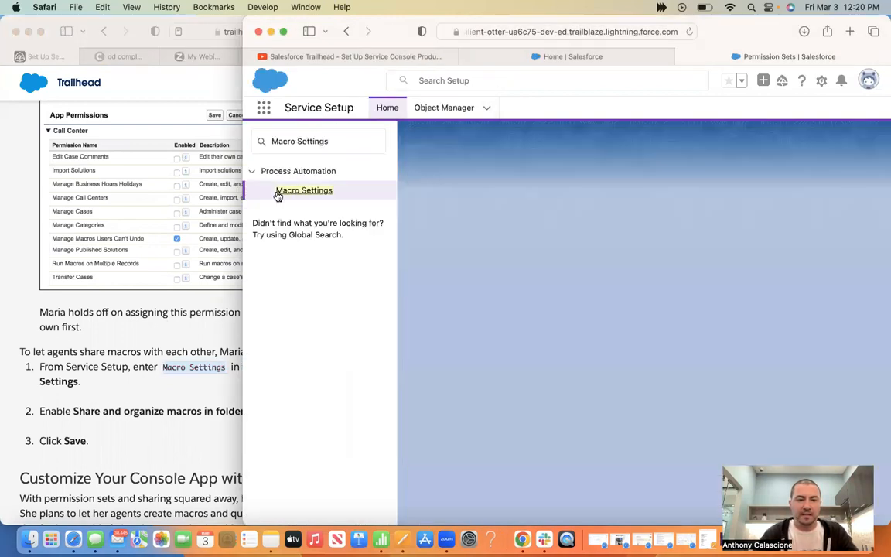
# Enable 'Share and organize macros in folders' in Macro Settings
pyautogui.click(162, 343)
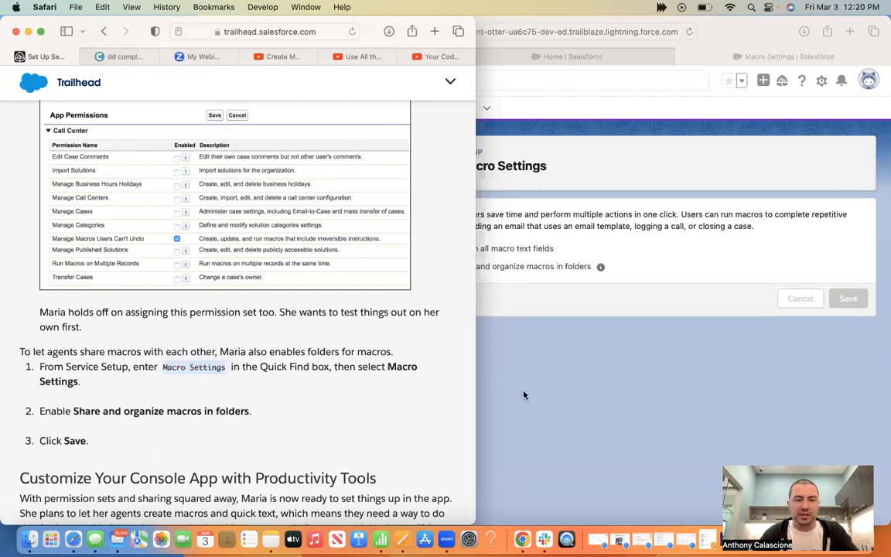
pyautogui.click(498, 299)
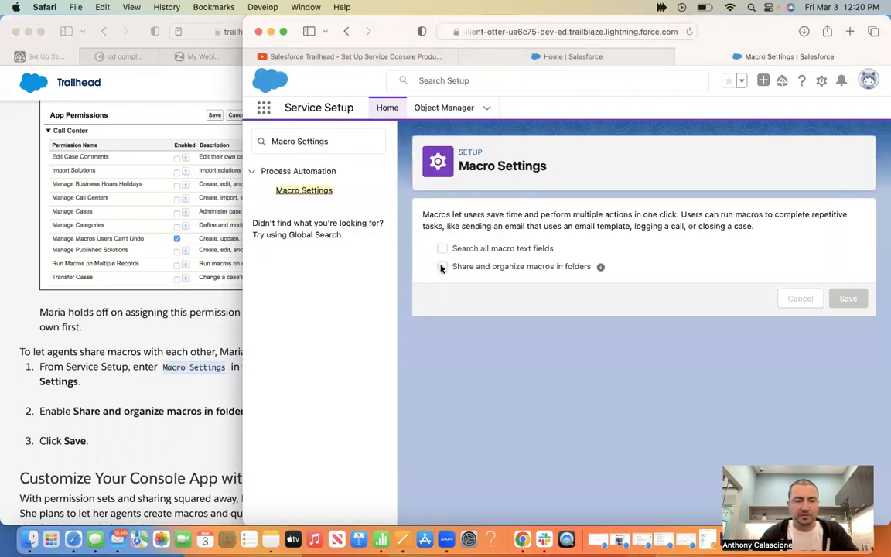
pyautogui.click(442, 267)
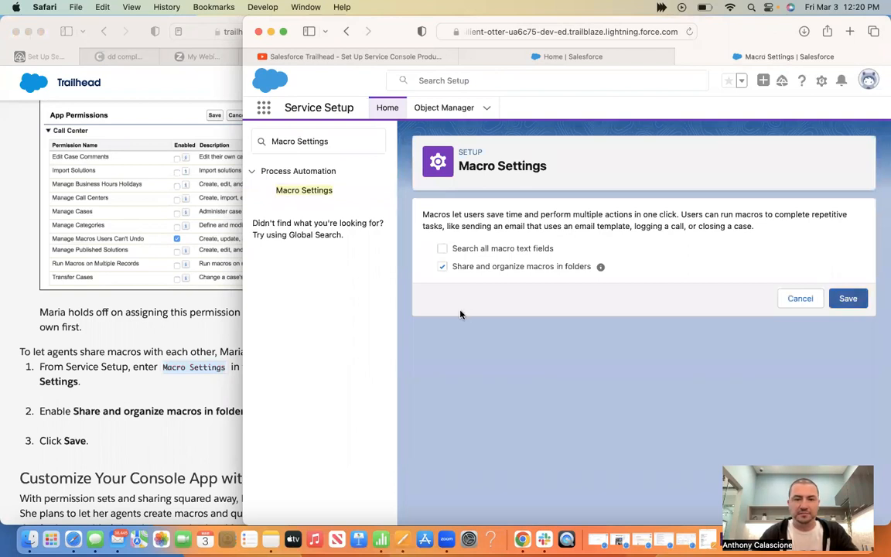
pyautogui.click(138, 437)
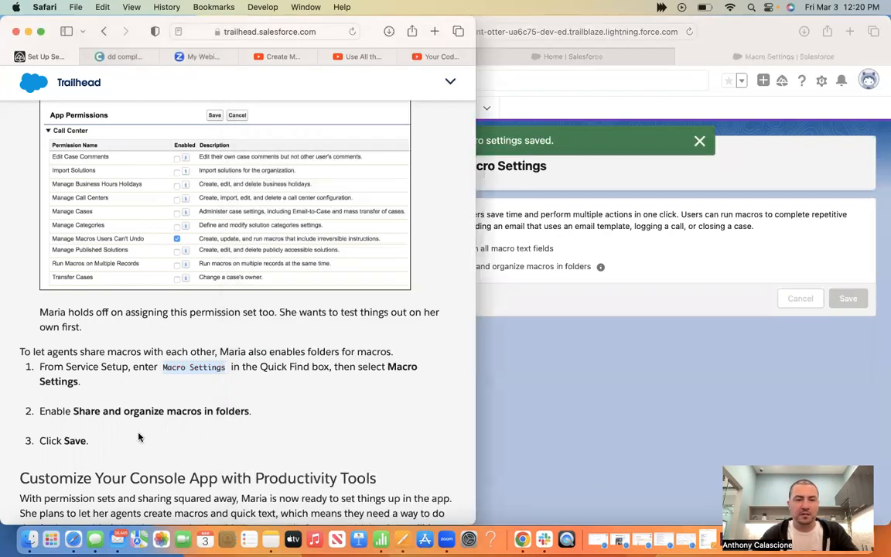
pyautogui.scroll(-5, 138, 437)
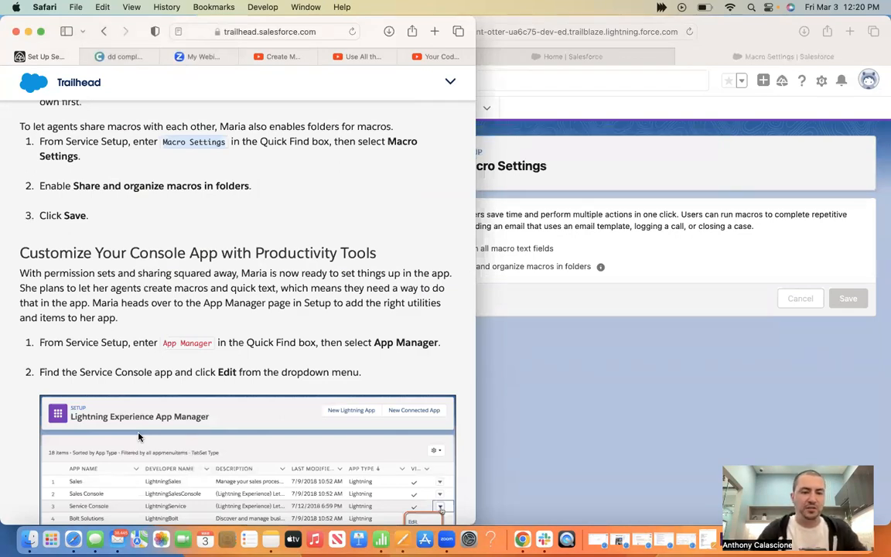
pyautogui.moveTo(212, 341); pyautogui.dragTo(163, 343)
pyautogui.click(283, 143)
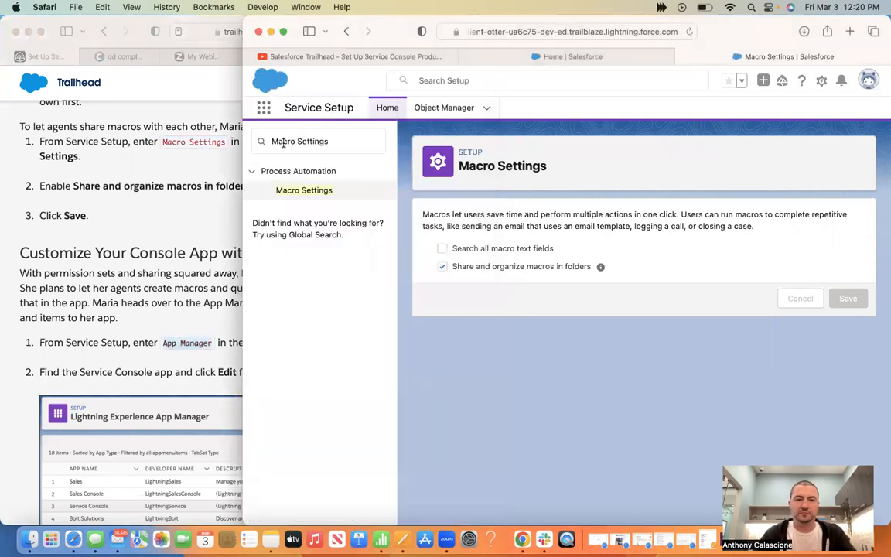
# Open the Lightning Experience App Manager and the Service Console row's dropdown menu
pyautogui.click(114, 288)
pyautogui.click(636, 388)
pyautogui.click(300, 193)
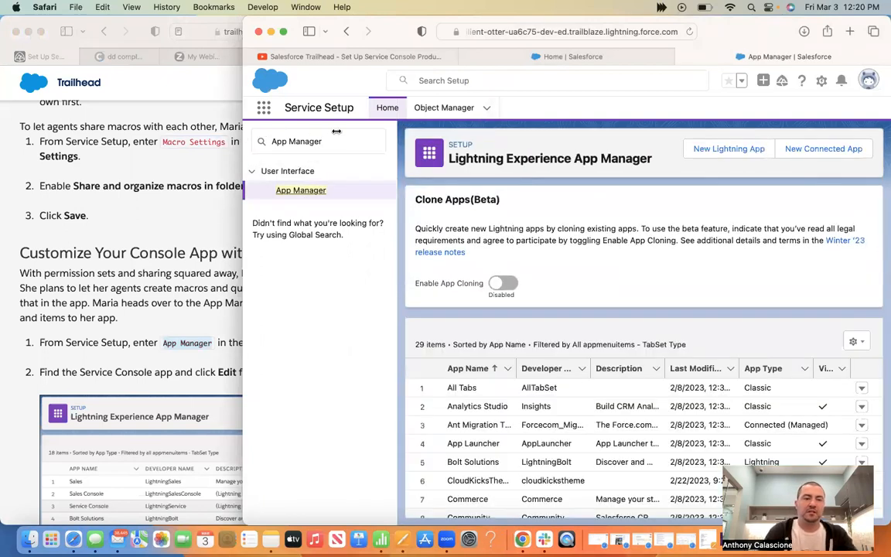
pyautogui.moveTo(243, 129); pyautogui.dragTo(337, 130)
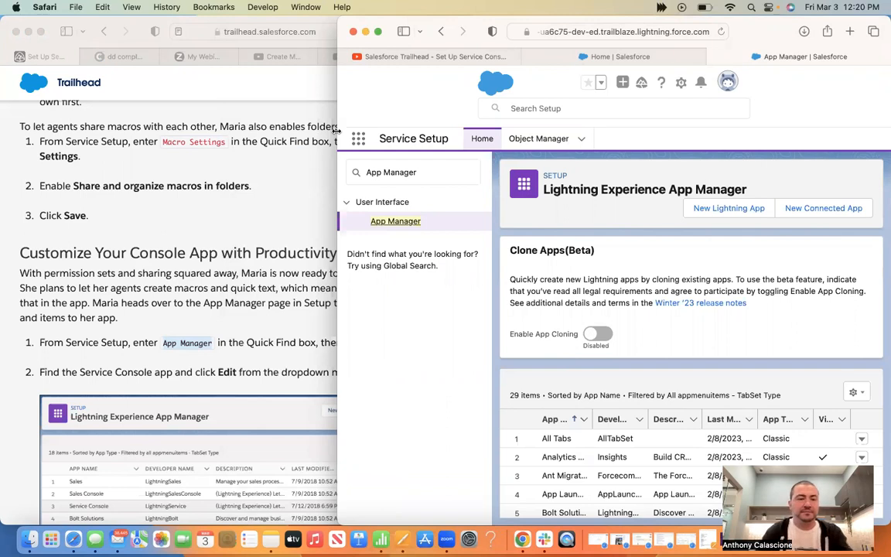
pyautogui.click(114, 293)
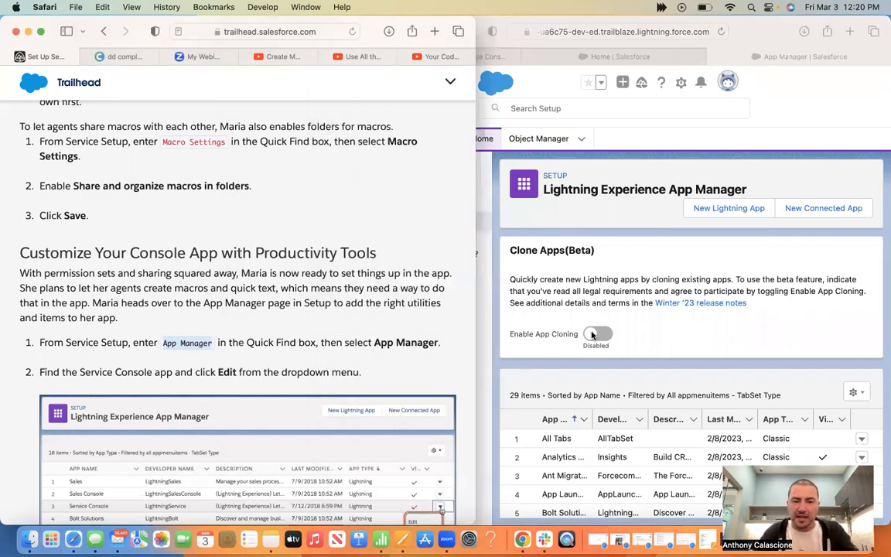
pyautogui.click(702, 338)
pyautogui.scroll(-3, 703, 338)
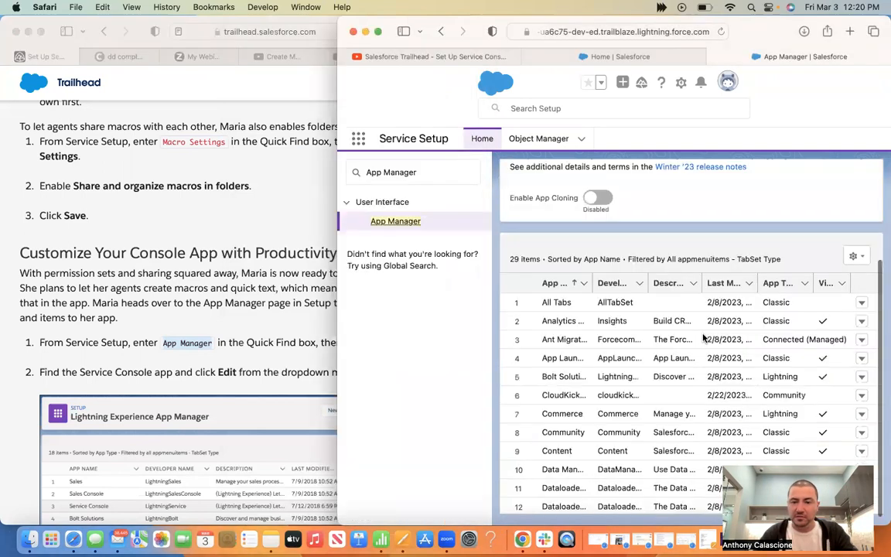
pyautogui.scroll(-5, 703, 338)
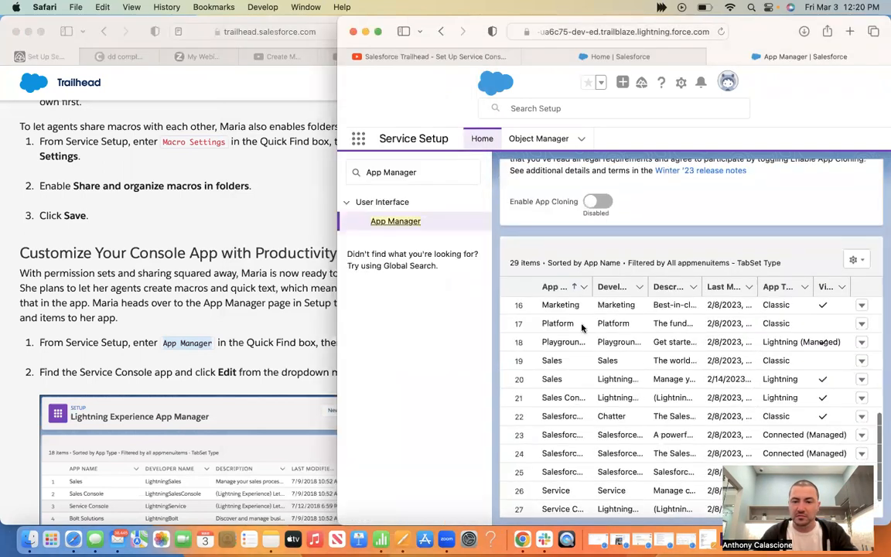
pyautogui.scroll(-2, 572, 386)
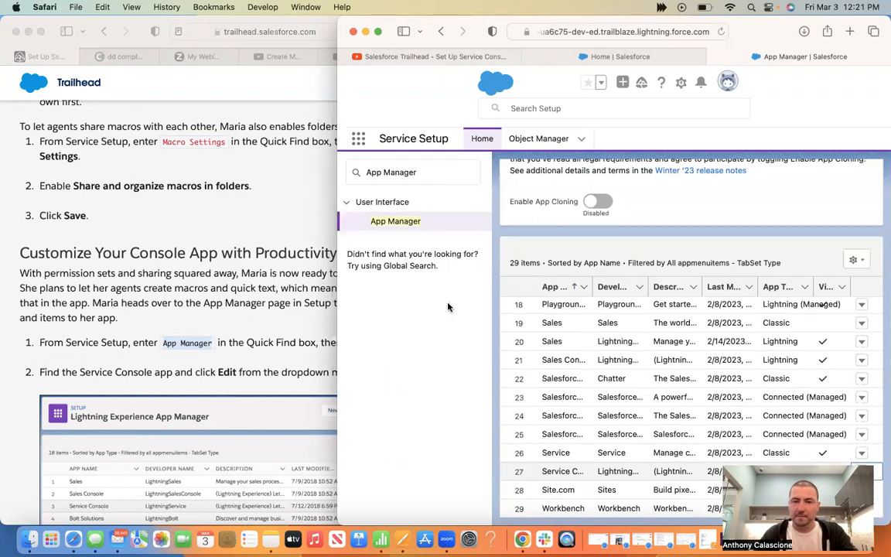
pyautogui.moveTo(338, 287); pyautogui.dragTo(142, 291)
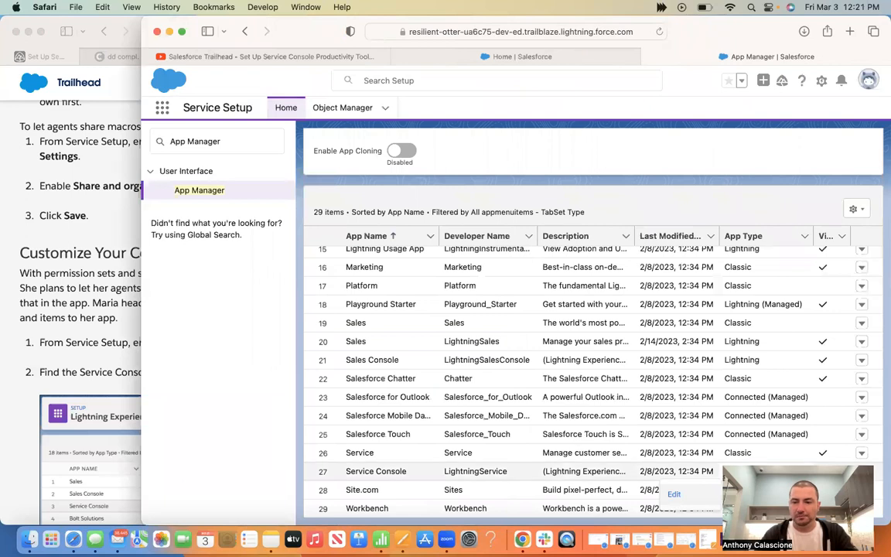
pyautogui.click(729, 494)
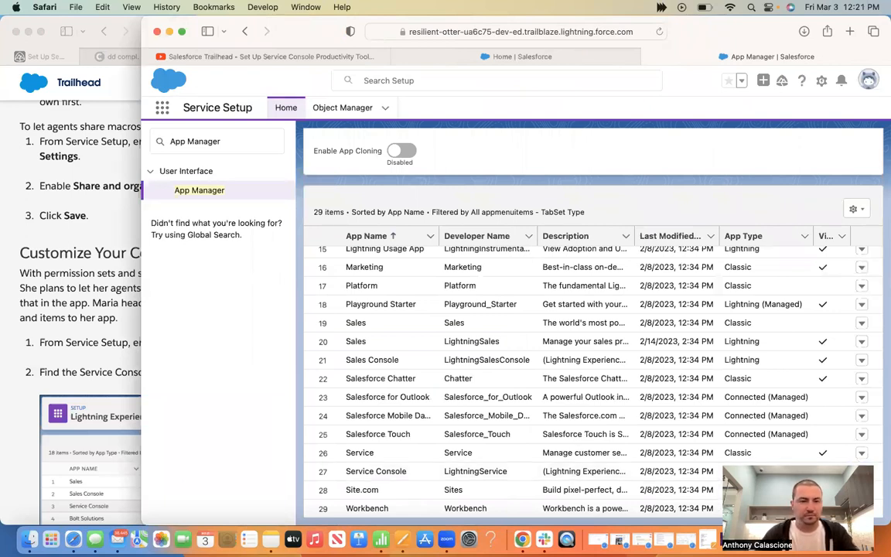
# Edit Service Console in App Builder and go to Utility Items (Desktop Only)
pyautogui.click(83, 309)
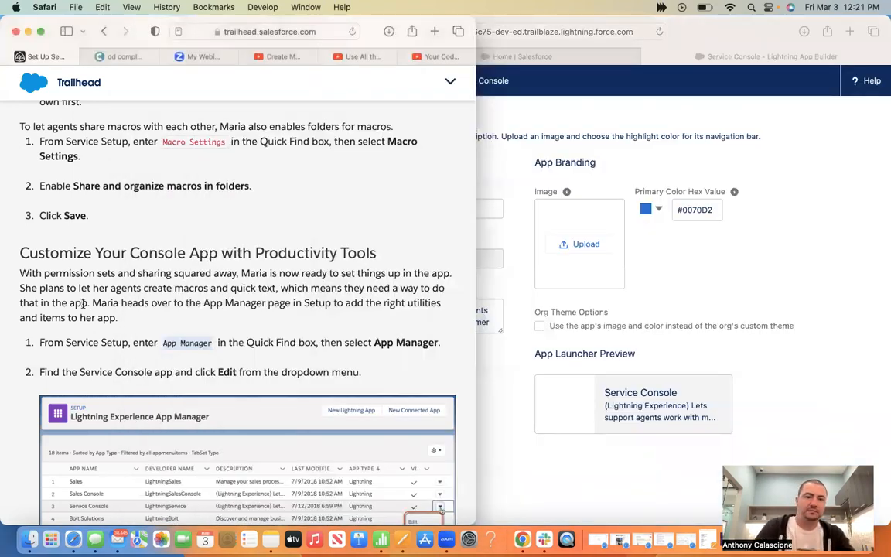
pyautogui.scroll(-5, 82, 303)
pyautogui.scroll(-1, 83, 303)
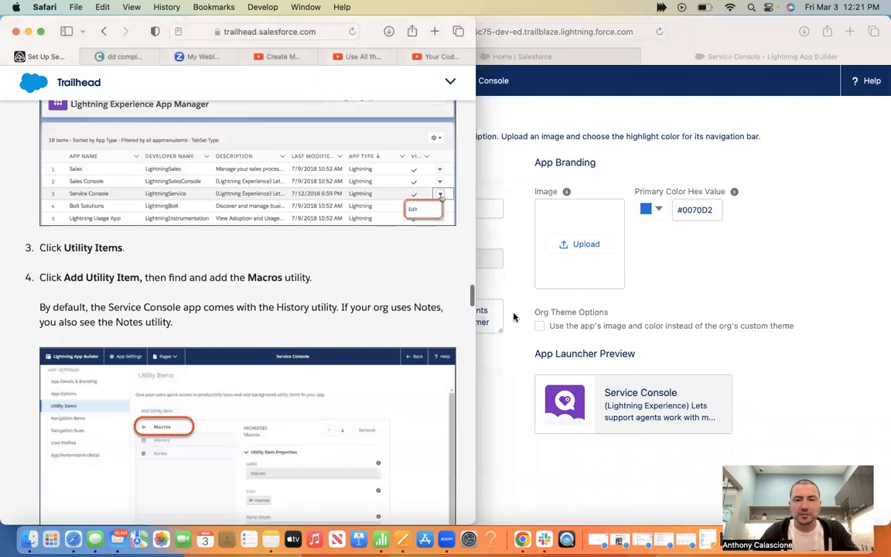
pyautogui.click(731, 290)
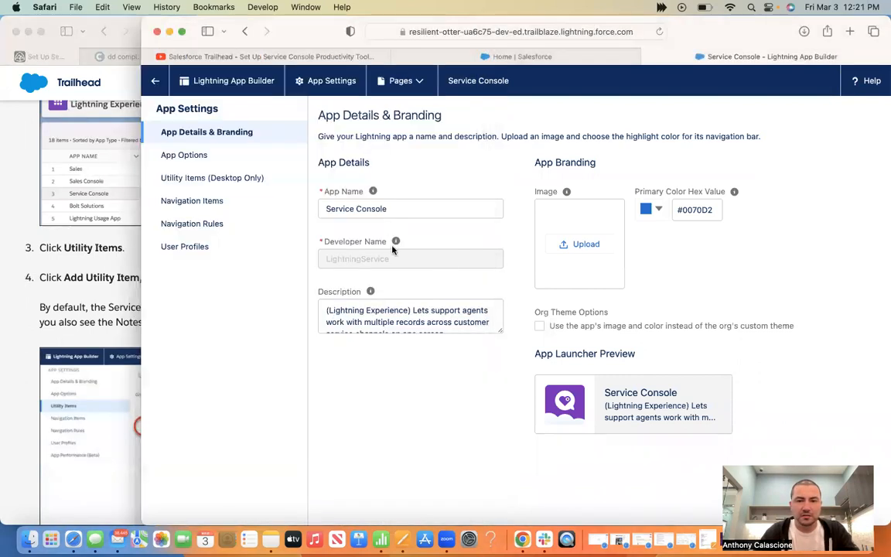
pyautogui.click(182, 174)
pyautogui.click(106, 319)
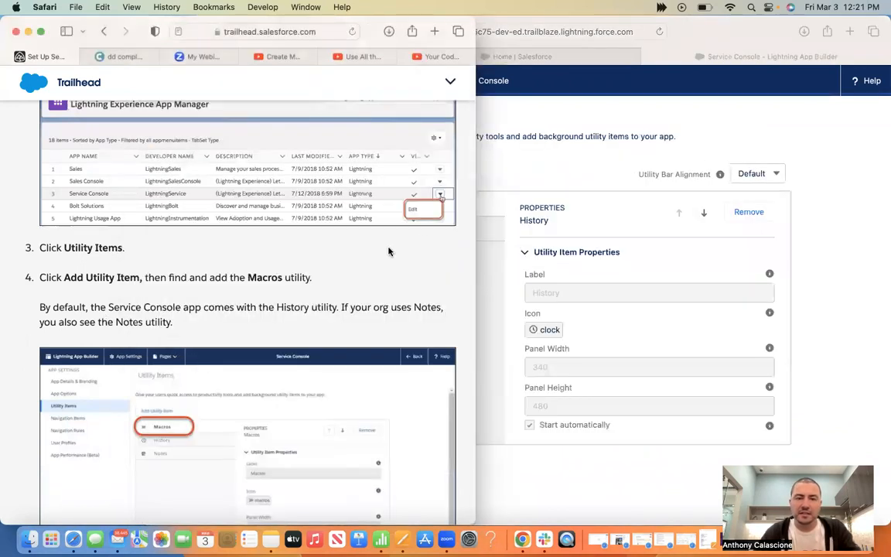
pyautogui.press('super+grave')
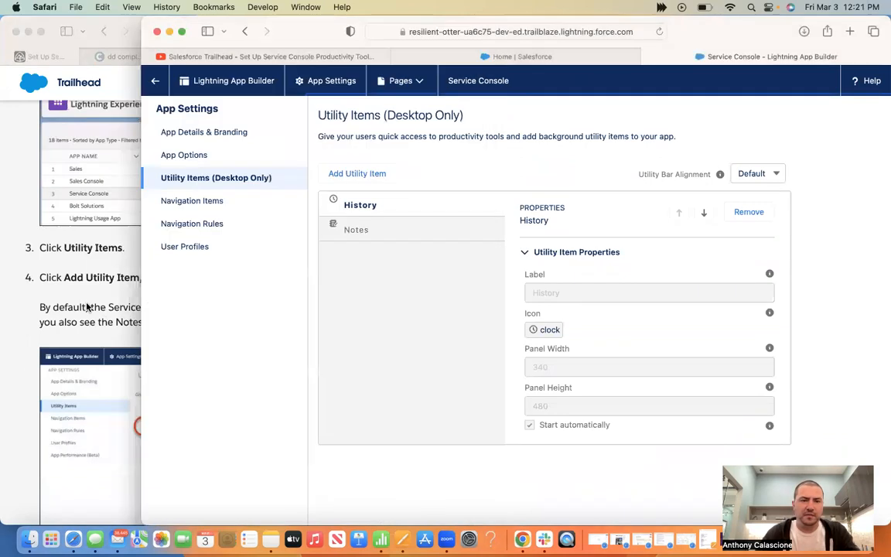
pyautogui.click(87, 307)
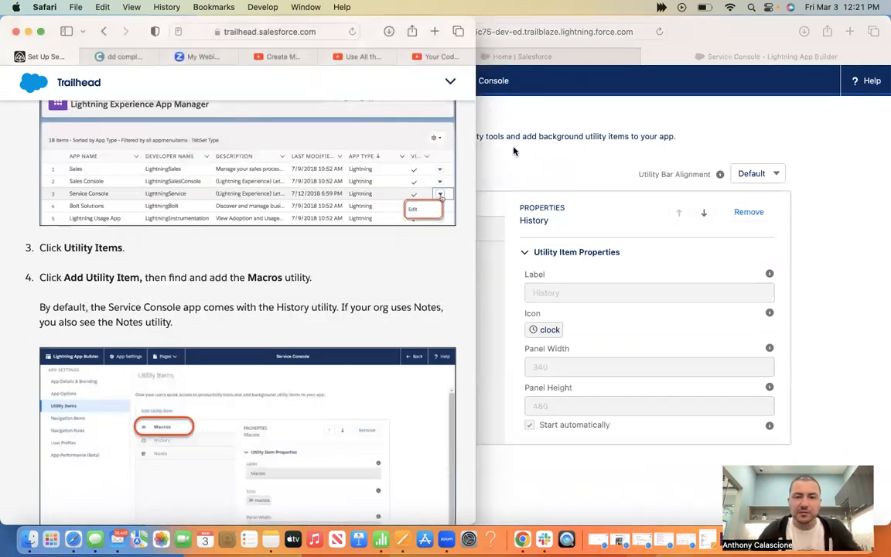
pyautogui.click(519, 159)
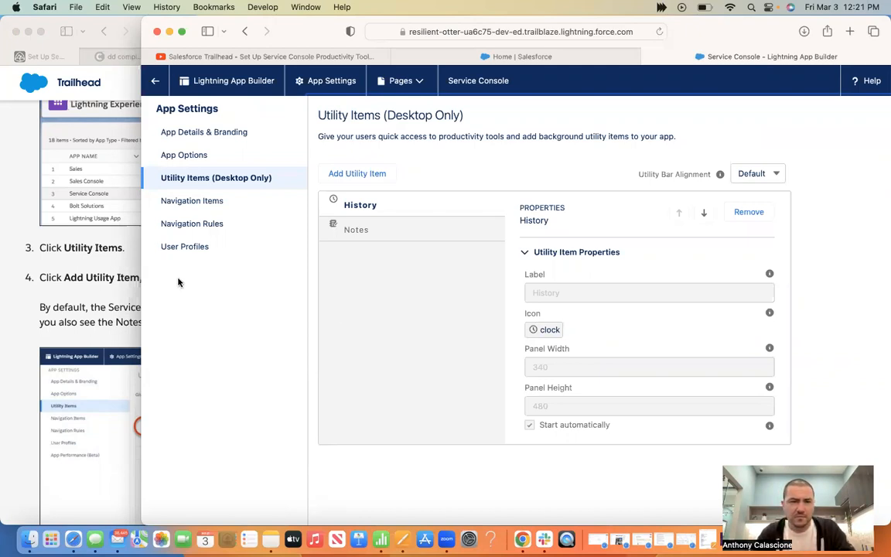
# Return from App Builder to the App Manager list and reopen Service Console for editing
pyautogui.click(90, 298)
pyautogui.click(521, 172)
pyautogui.click(155, 80)
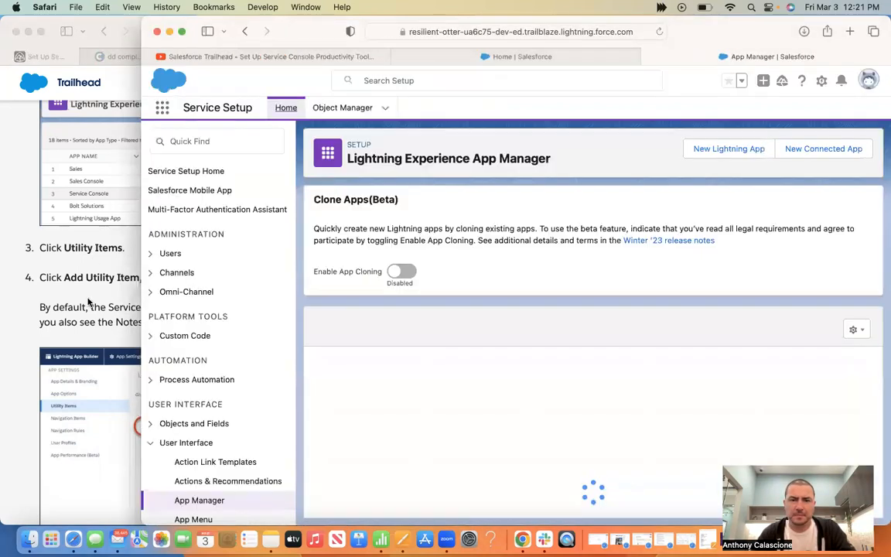
pyautogui.click(82, 272)
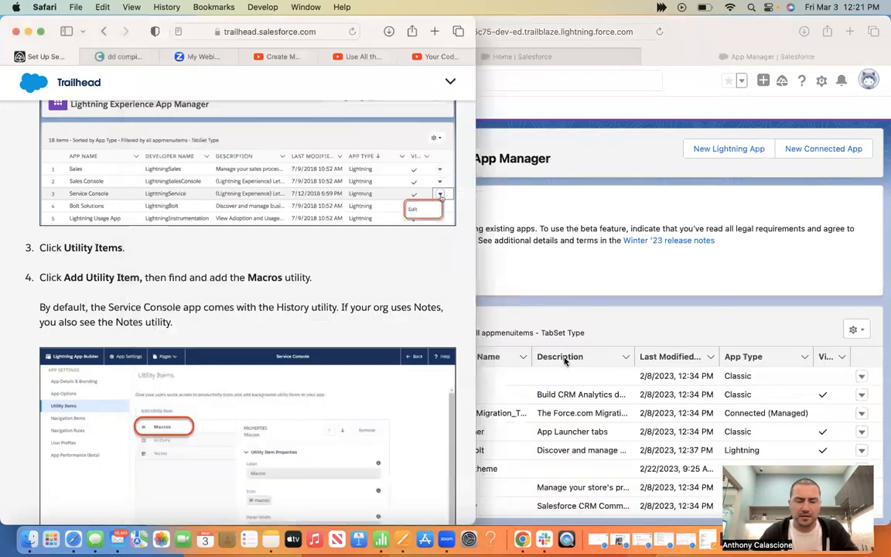
pyautogui.click(565, 324)
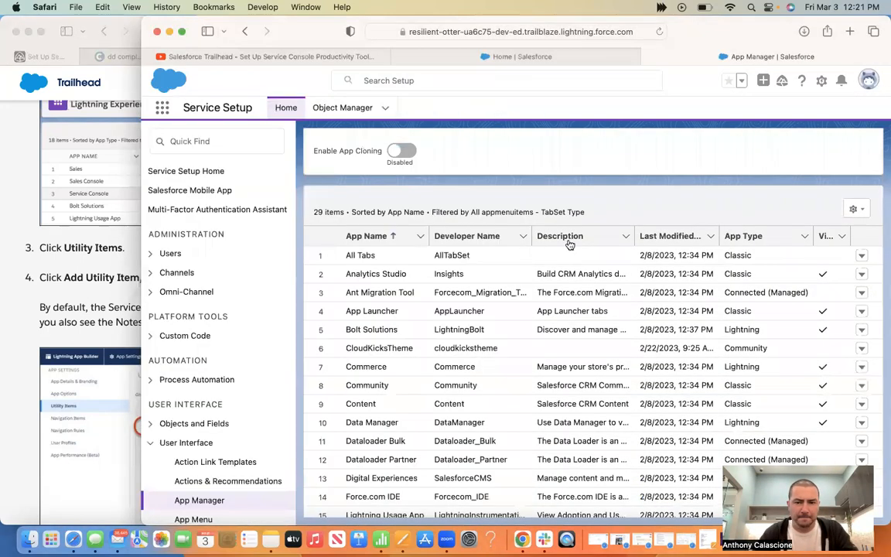
pyautogui.scroll(-5, 565, 323)
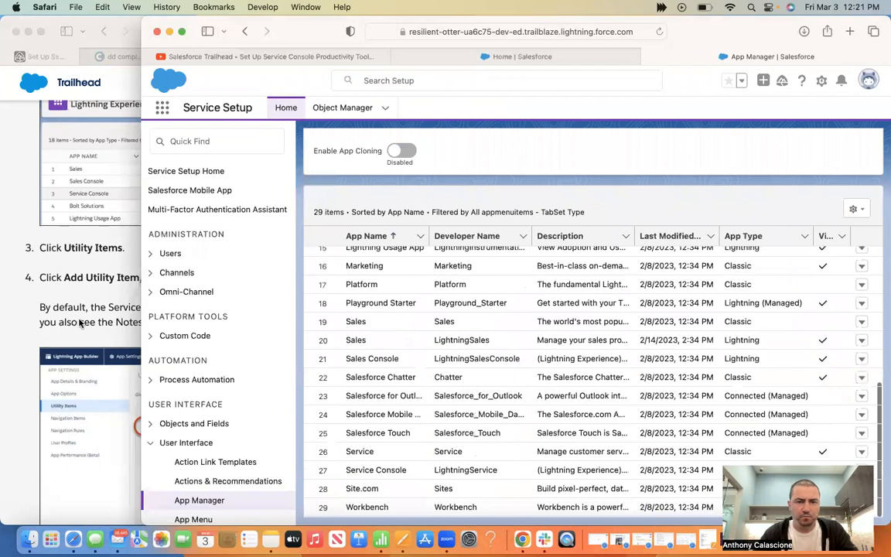
pyautogui.click(81, 323)
pyautogui.scroll(5, 80, 323)
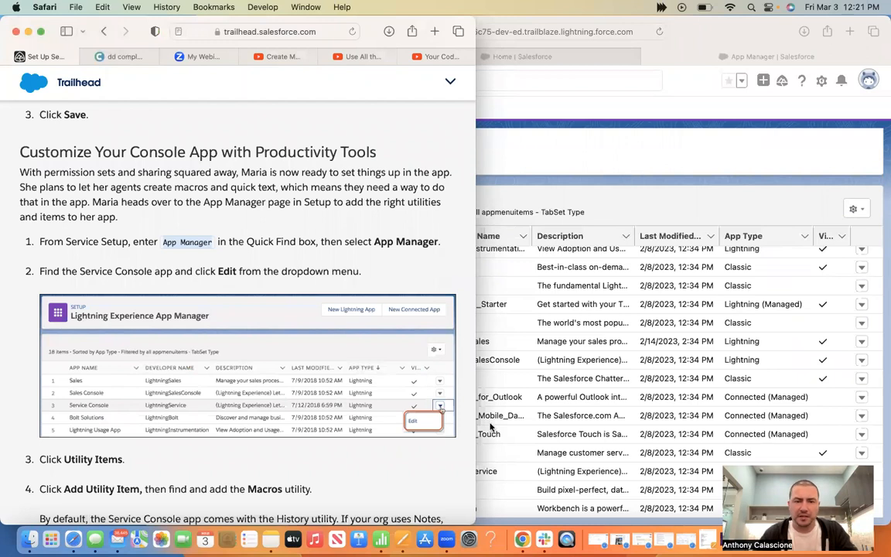
pyautogui.click(477, 418)
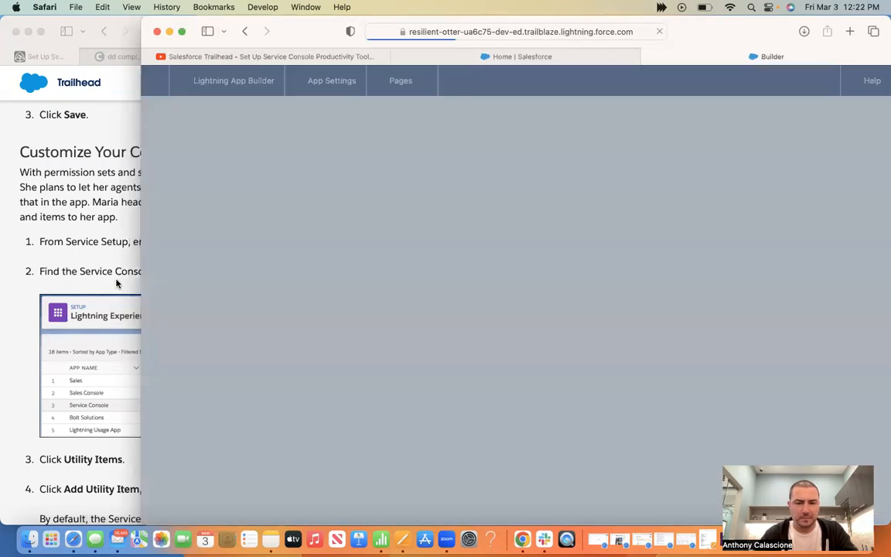
pyautogui.click(116, 283)
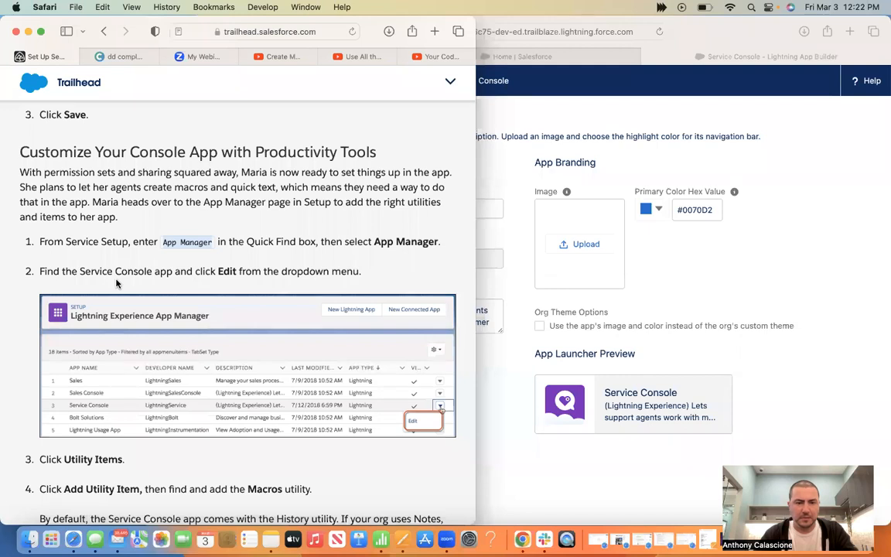
# Add the Macros utility item under Utility Items (Desktop Only)
pyautogui.scroll(-3, 232, 294)
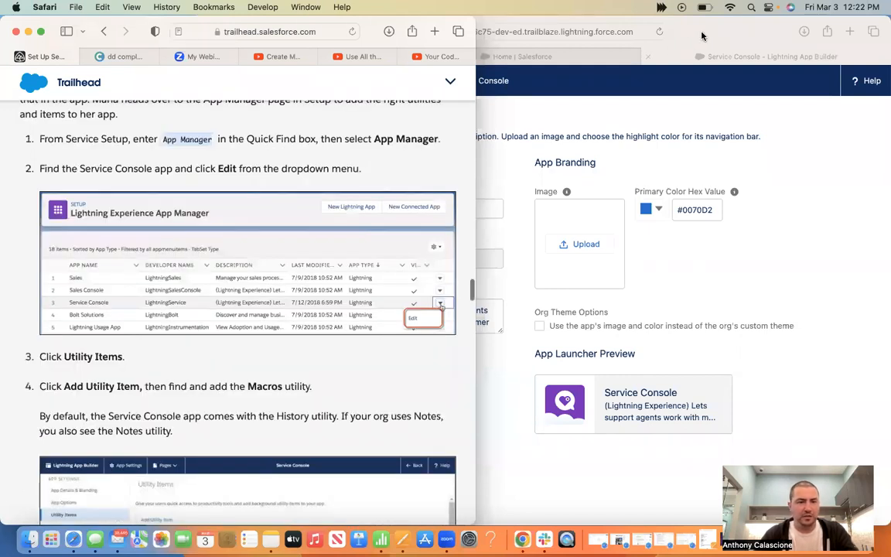
pyautogui.click(703, 36)
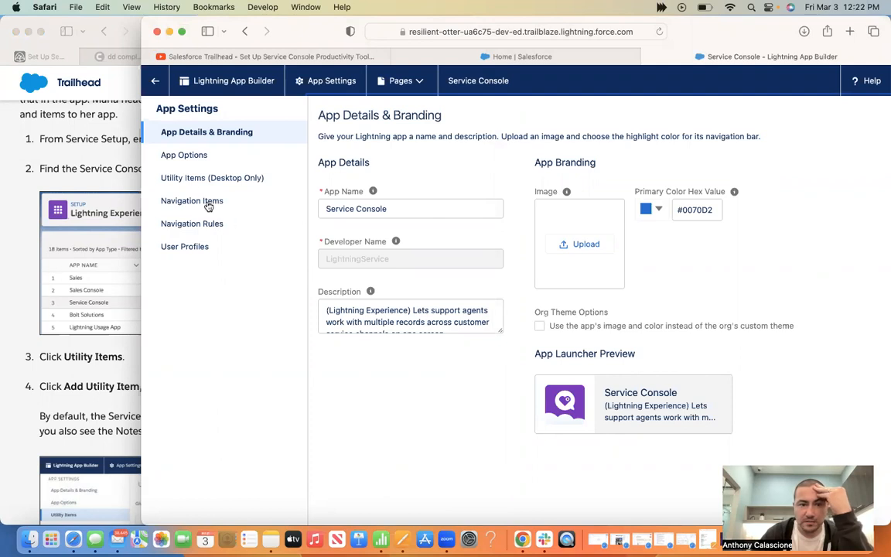
pyautogui.click(198, 178)
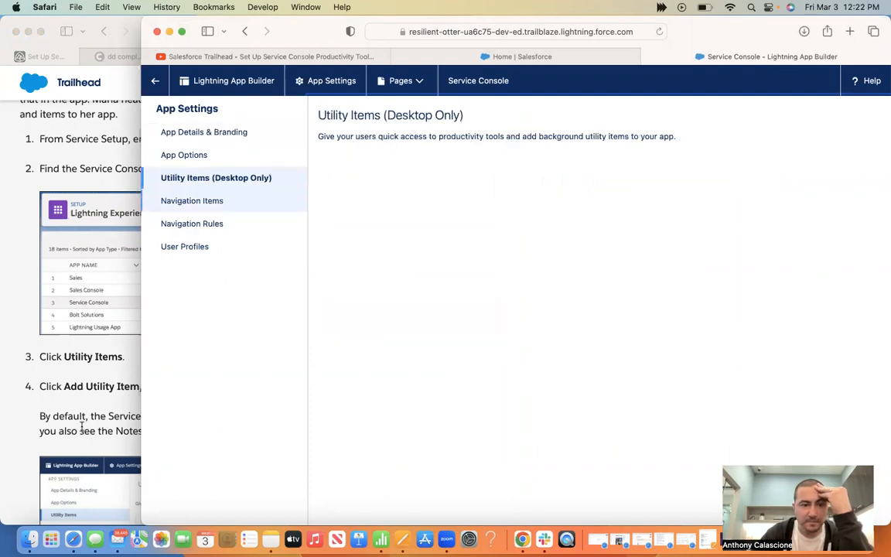
pyautogui.click(81, 425)
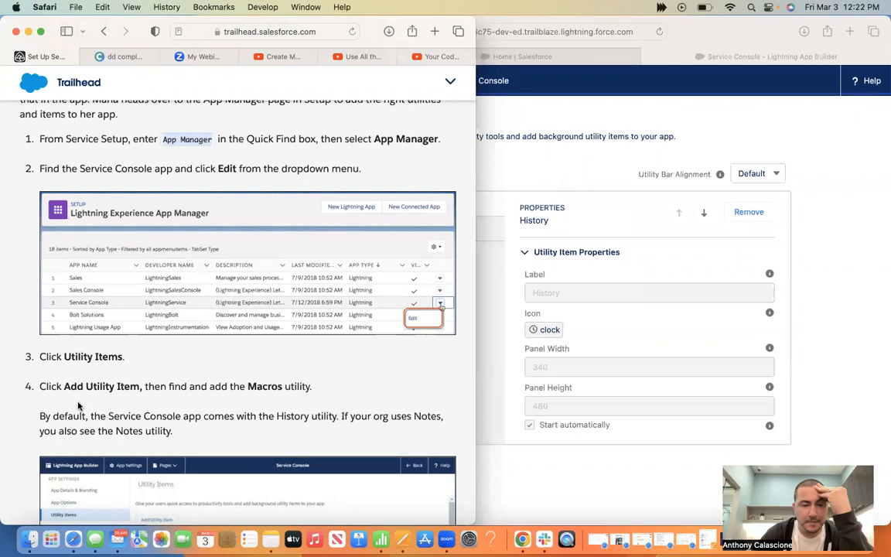
pyautogui.click(702, 31)
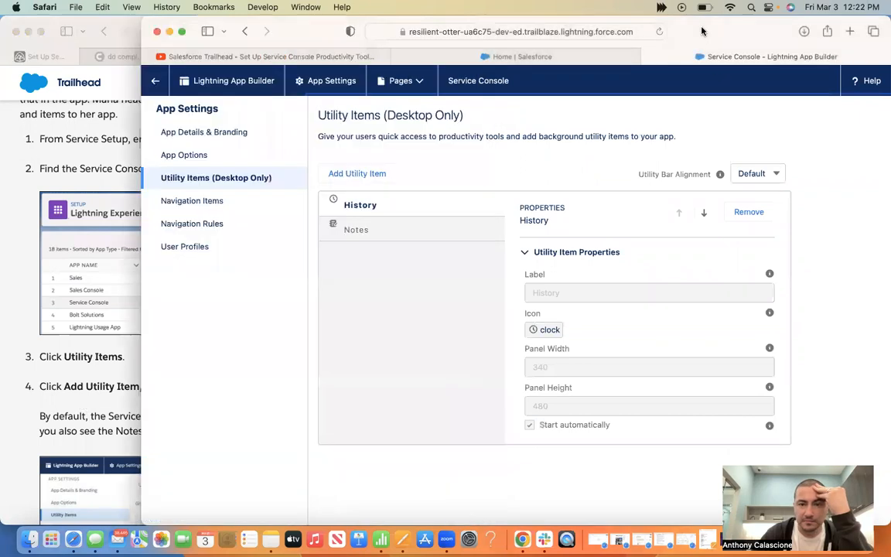
pyautogui.click(358, 175)
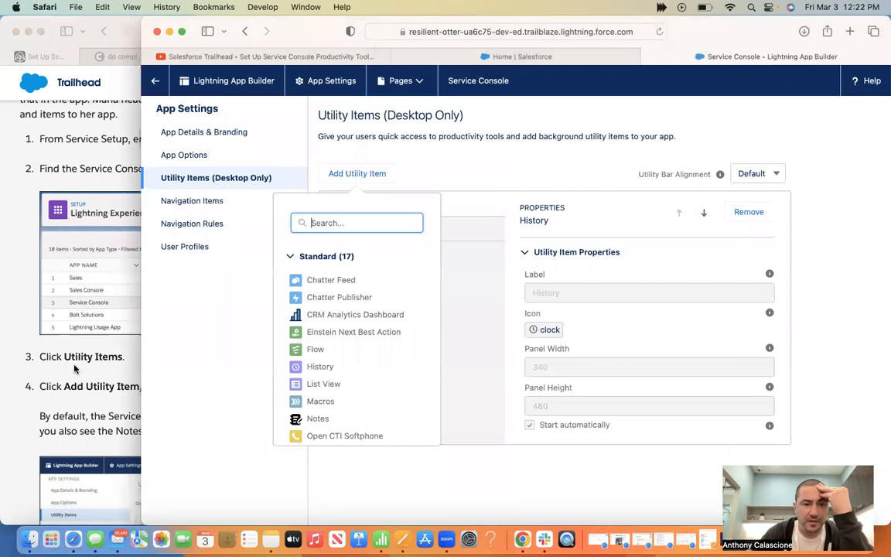
pyautogui.click(135, 377)
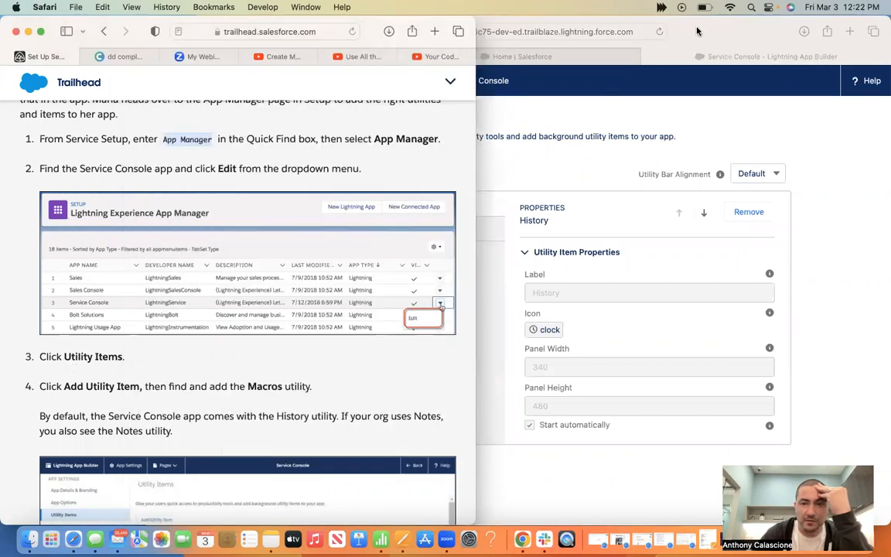
pyautogui.click(628, 29)
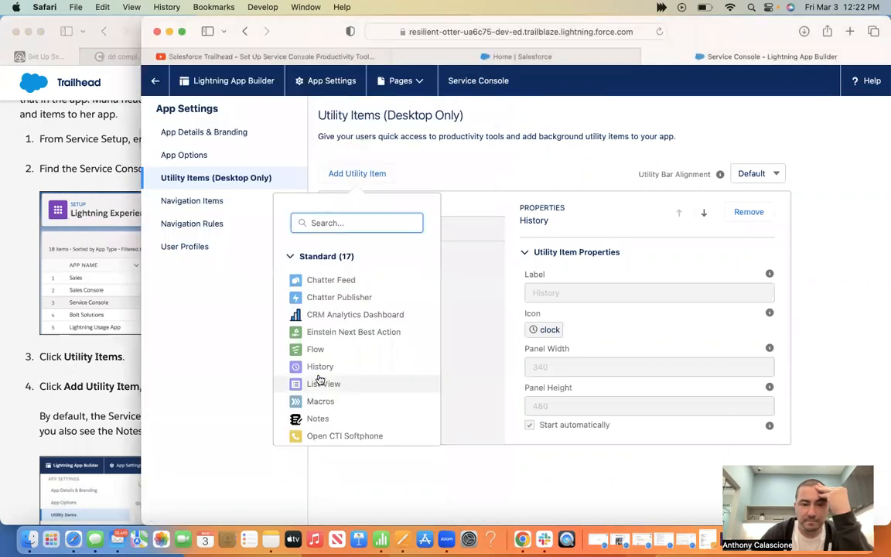
pyautogui.scroll(-3, 320, 379)
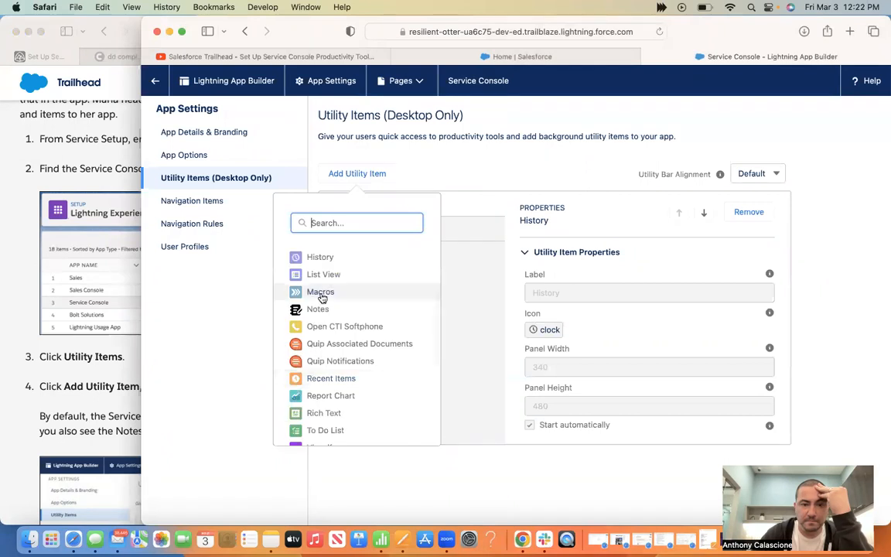
pyautogui.click(319, 294)
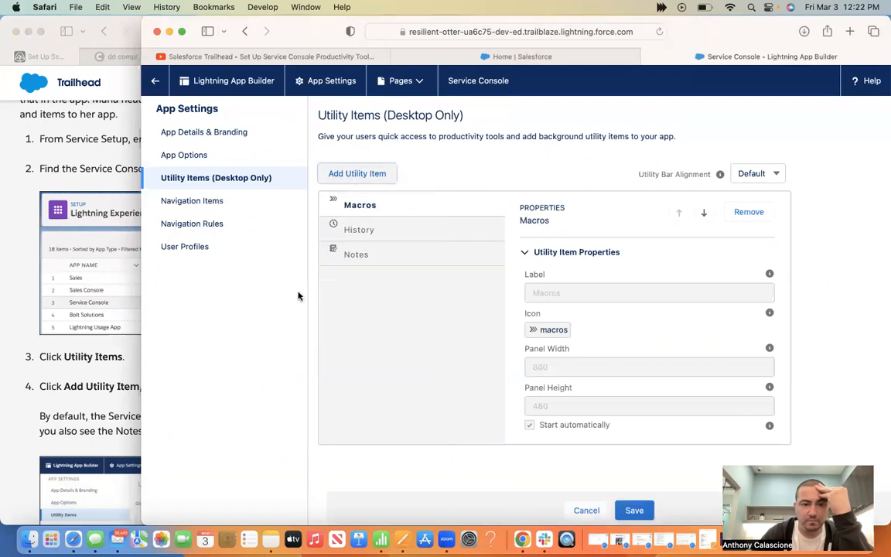
# Save the Service Console utility items with Macros included
pyautogui.click(74, 380)
pyautogui.scroll(-1, 74, 380)
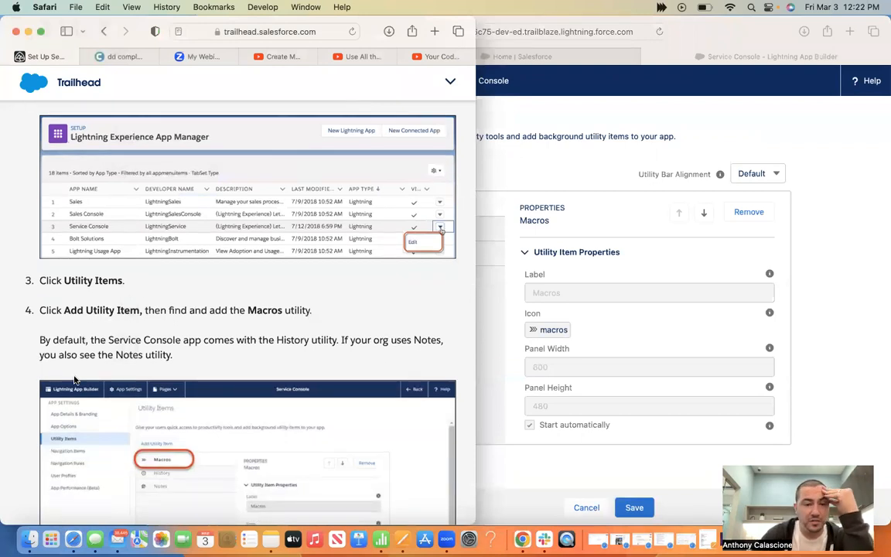
pyautogui.scroll(-6, 74, 380)
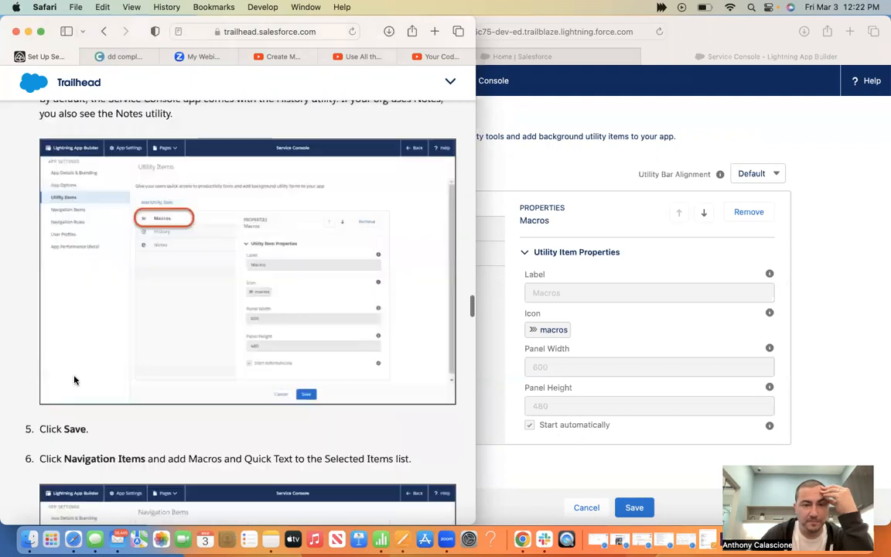
pyautogui.click(712, 39)
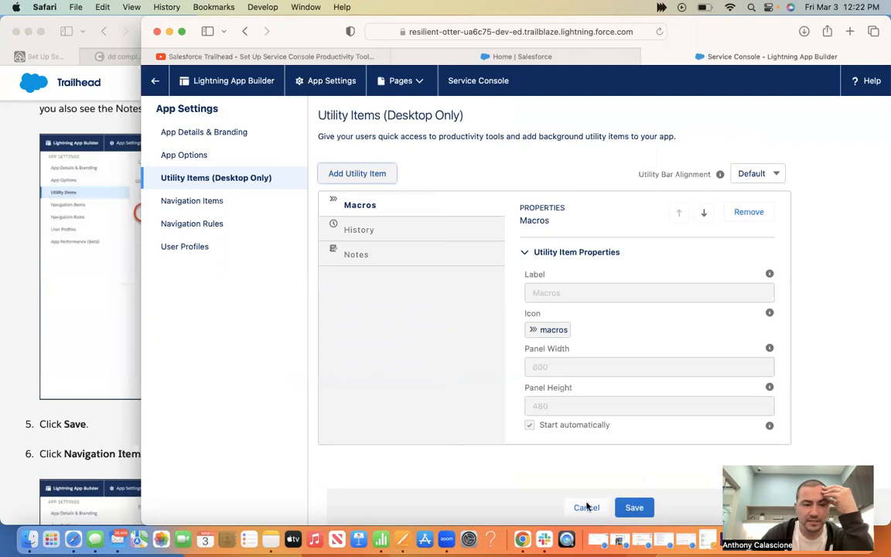
pyautogui.click(634, 507)
pyautogui.click(112, 437)
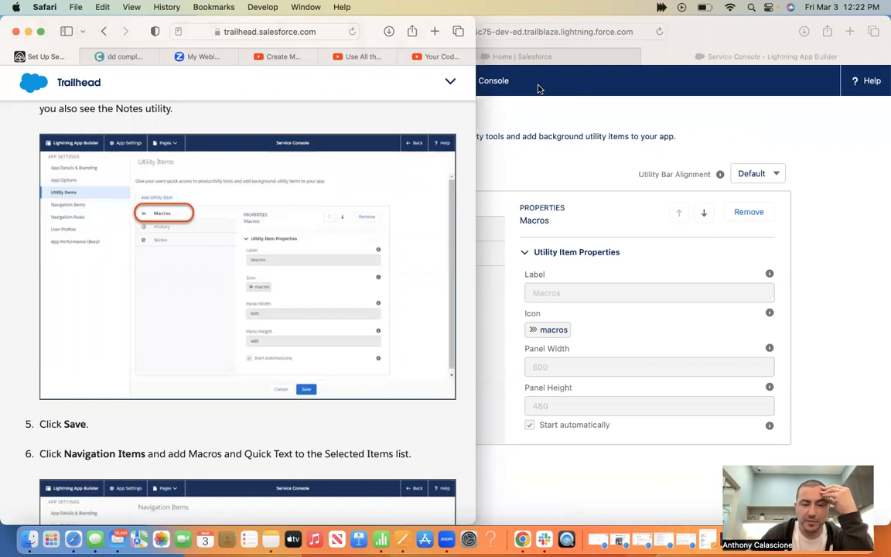
pyautogui.click(703, 34)
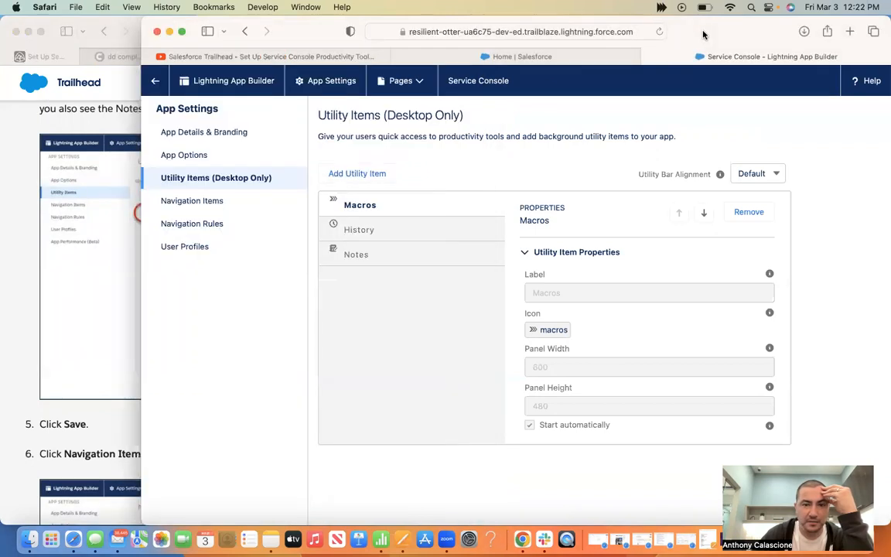
pyautogui.click(196, 203)
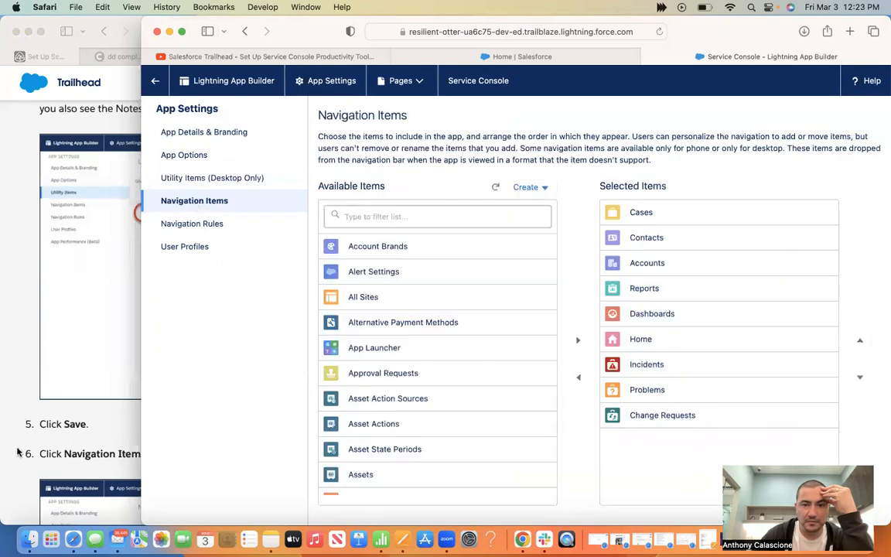
# Move Macros from Available Items into the Service Console's selected navigation items
pyautogui.click(2, 416)
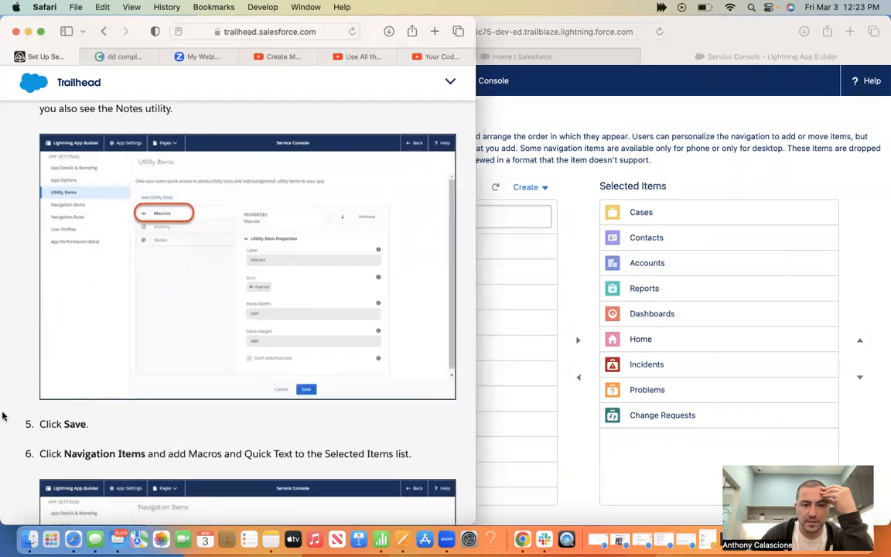
pyautogui.click(701, 22)
pyautogui.scroll(-5, 430, 343)
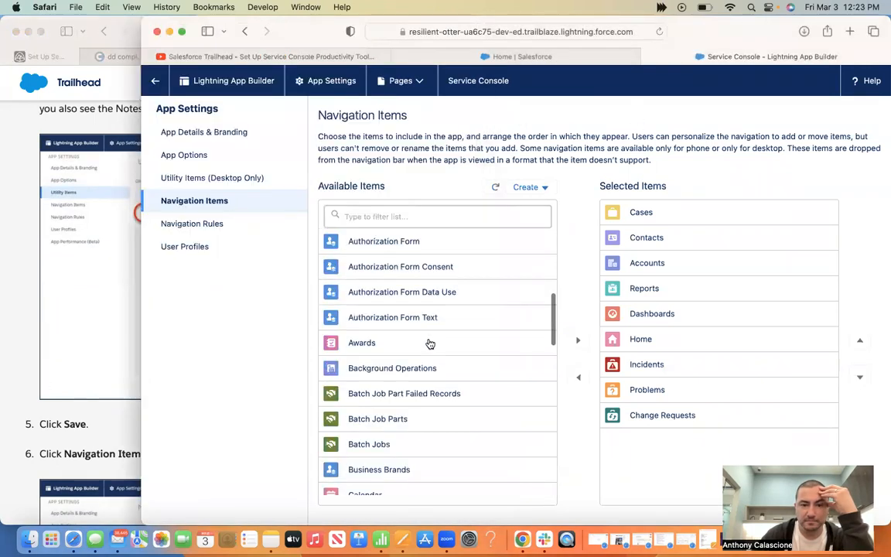
pyautogui.scroll(-5, 430, 343)
pyautogui.scroll(-5, 430, 343)
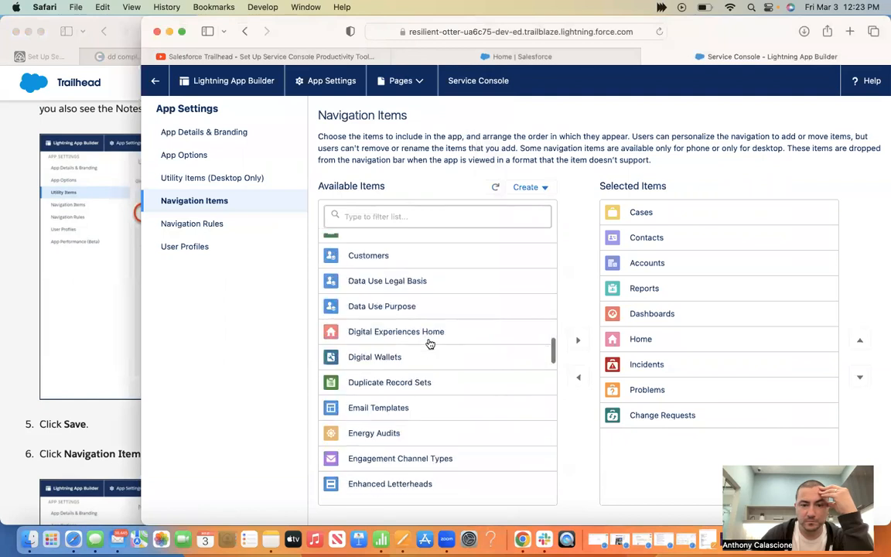
pyautogui.scroll(-3, 430, 343)
pyautogui.scroll(-3, 430, 343)
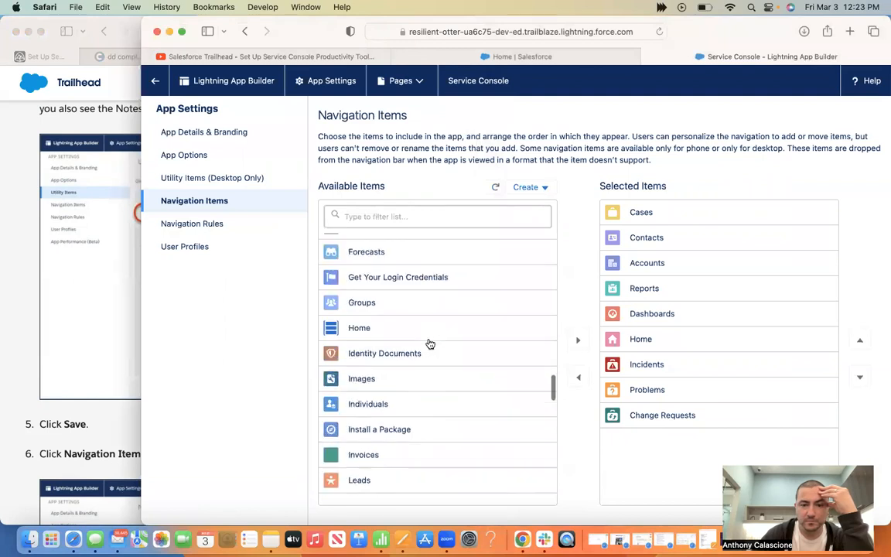
pyautogui.scroll(-3, 430, 343)
pyautogui.scroll(-3, 430, 343)
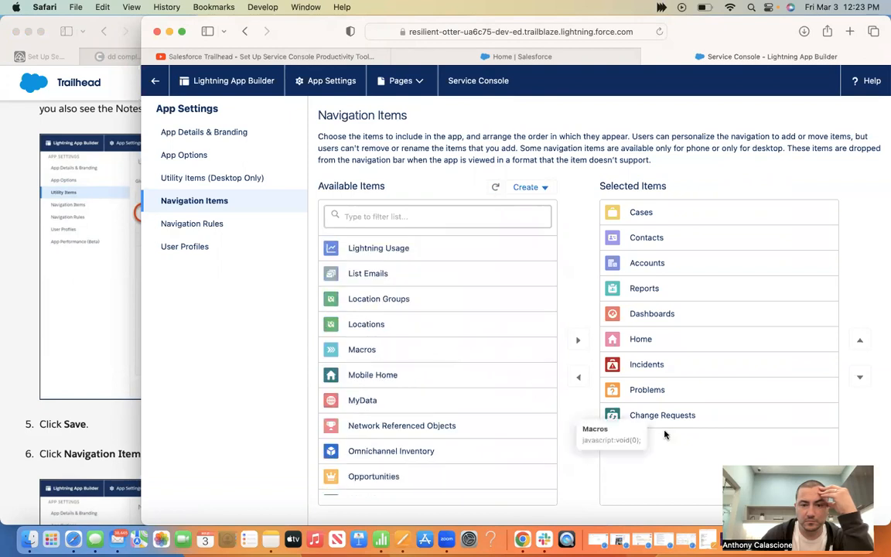
pyautogui.click(481, 348)
pyautogui.click(578, 340)
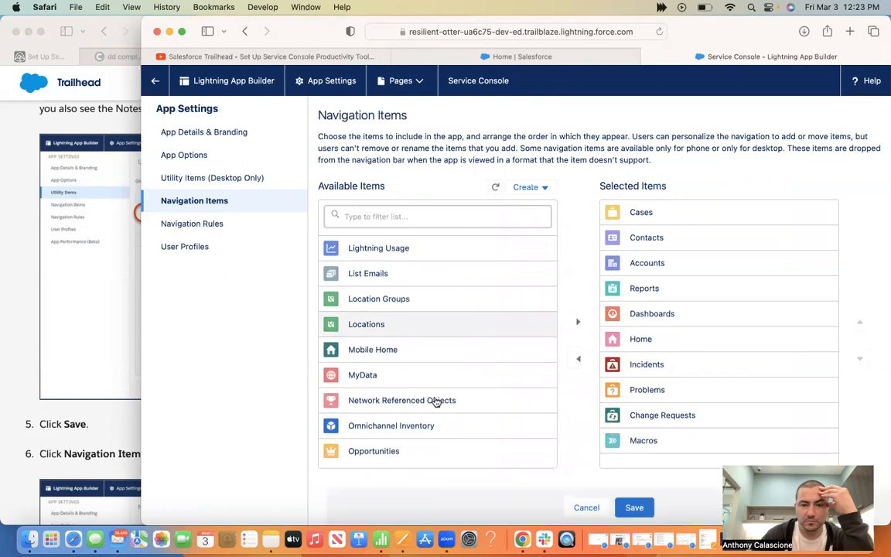
# Add Quick Text to the selected navigation items and save the changes
pyautogui.scroll(-3, 436, 402)
pyautogui.scroll(-3, 436, 402)
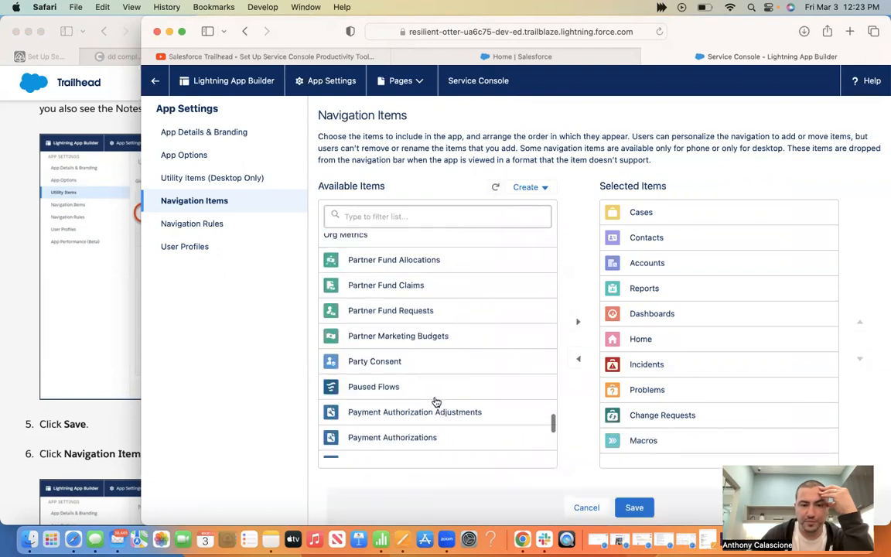
pyautogui.scroll(-4, 436, 402)
pyautogui.scroll(-3, 436, 402)
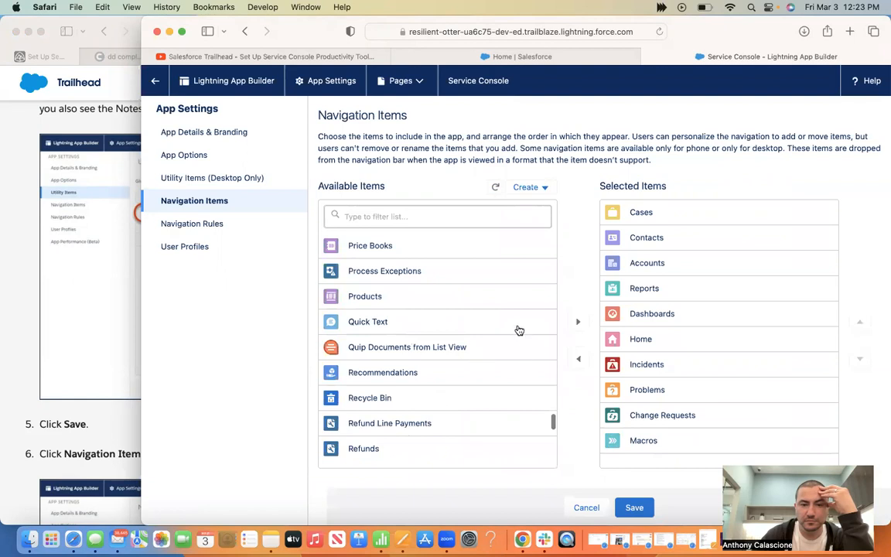
pyautogui.click(579, 323)
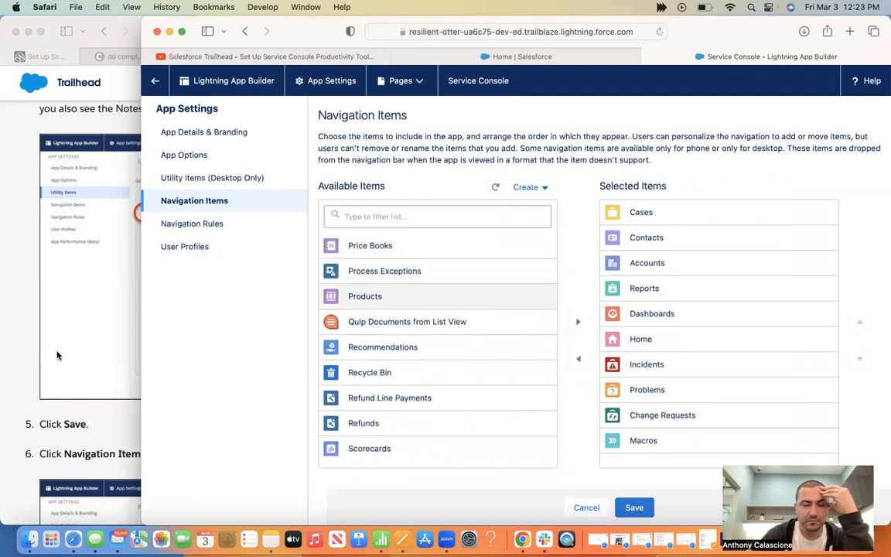
pyautogui.click(630, 507)
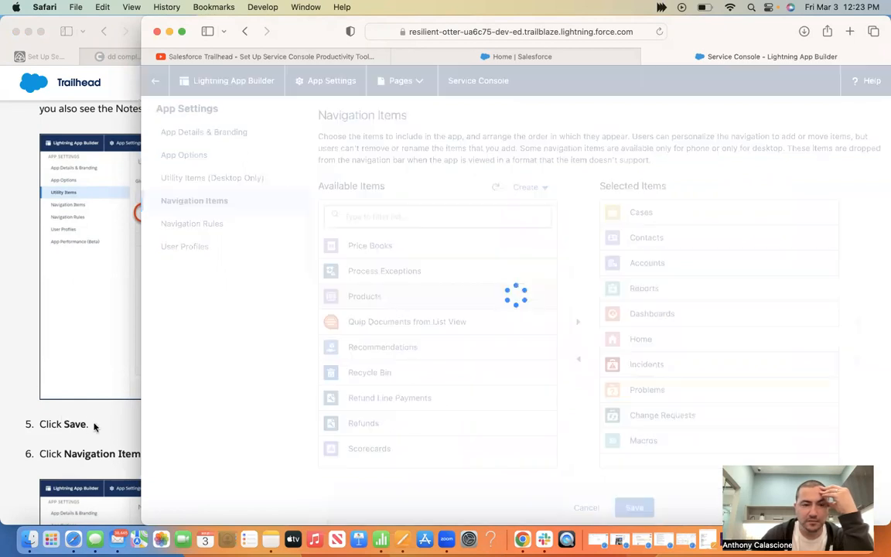
pyautogui.click(93, 428)
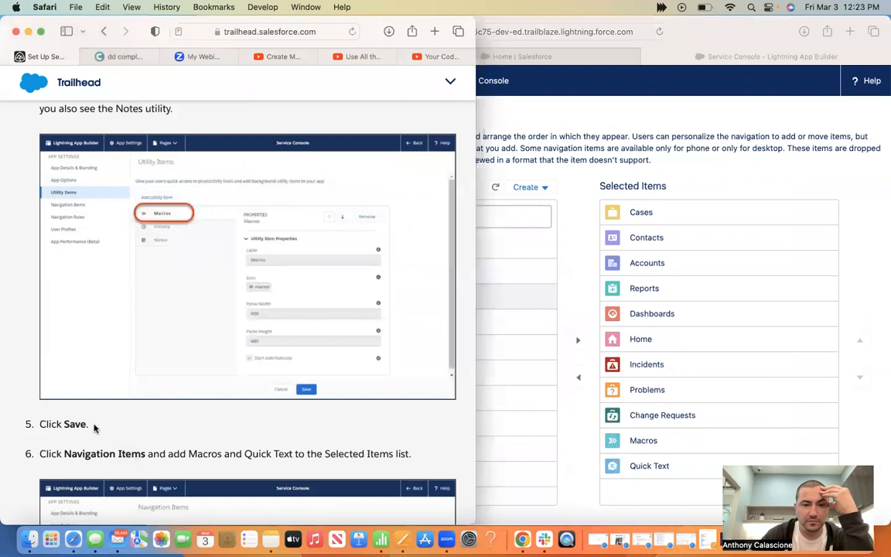
pyautogui.scroll(-10, 94, 428)
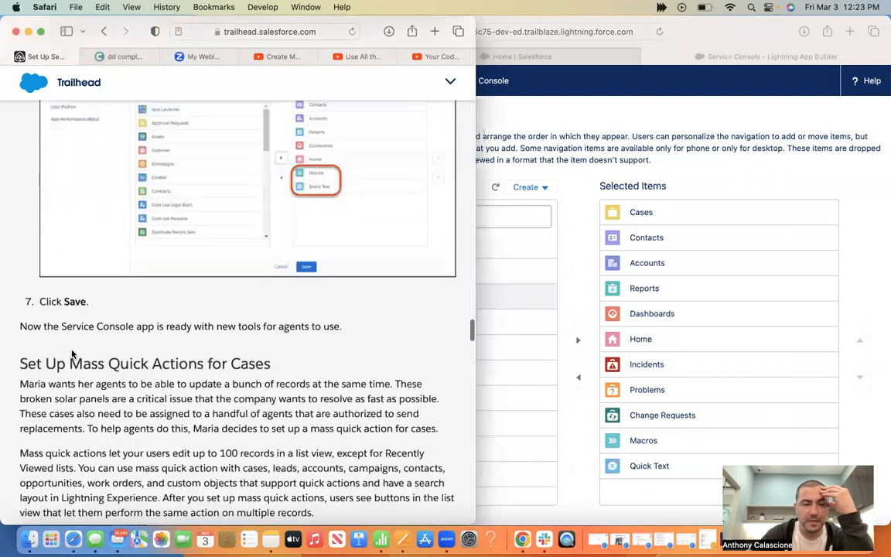
# Scroll Trailhead to the 'Set Up Mass Quick Actions for Cases' steps, then bring up the Salesforce Home page
pyautogui.scroll(-3, 71, 354)
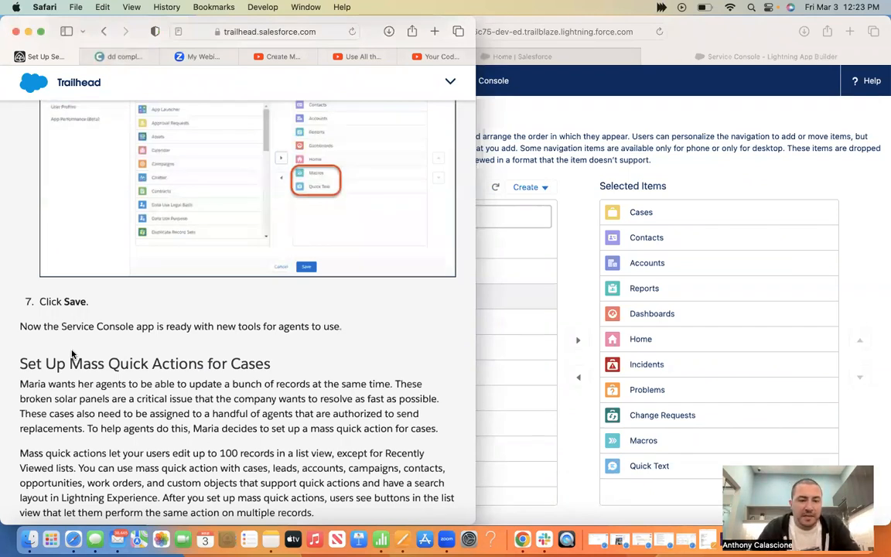
pyautogui.scroll(-2, 71, 354)
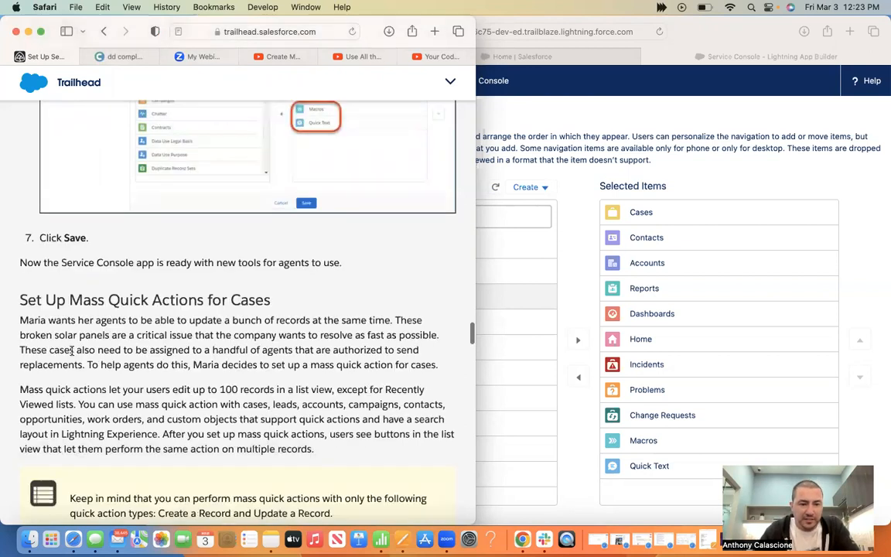
pyautogui.scroll(-5, 71, 351)
pyautogui.scroll(-2, 71, 352)
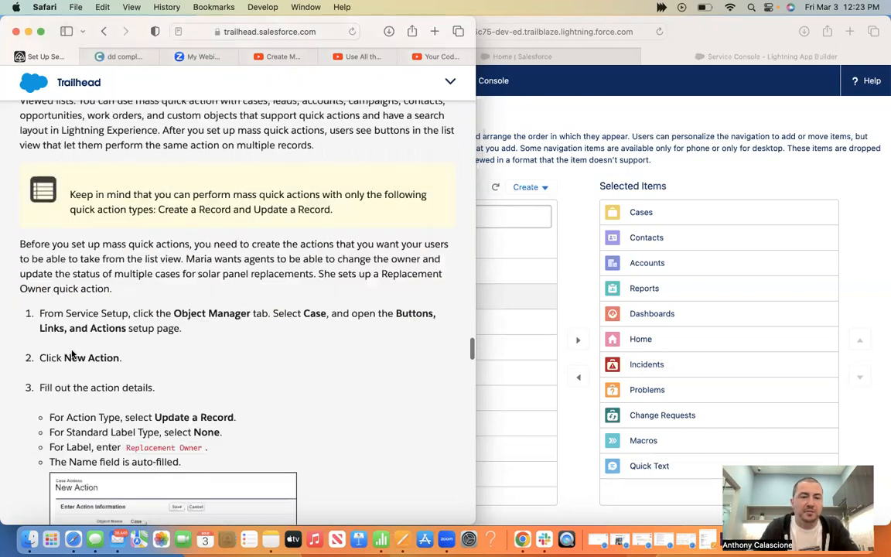
pyautogui.click(738, 37)
pyautogui.click(533, 56)
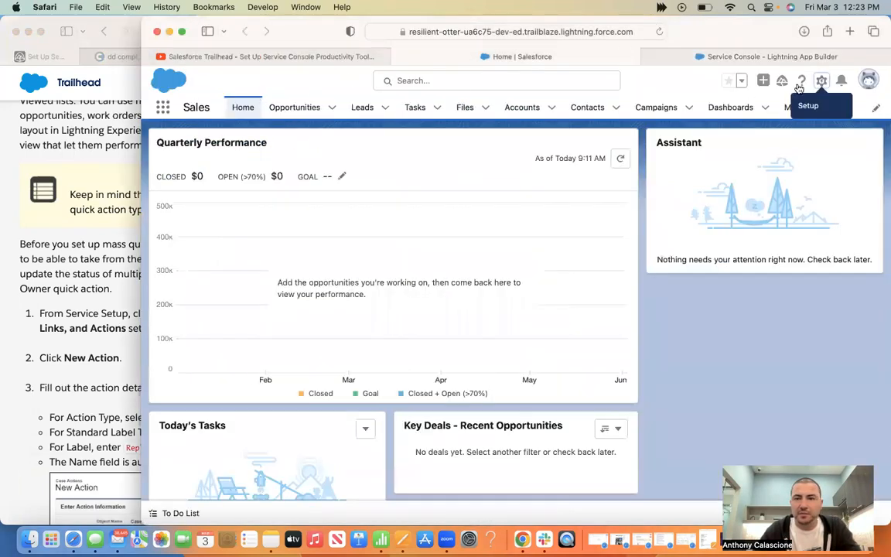
# Switch from the general Setup home to Service Setup
pyautogui.click(821, 80)
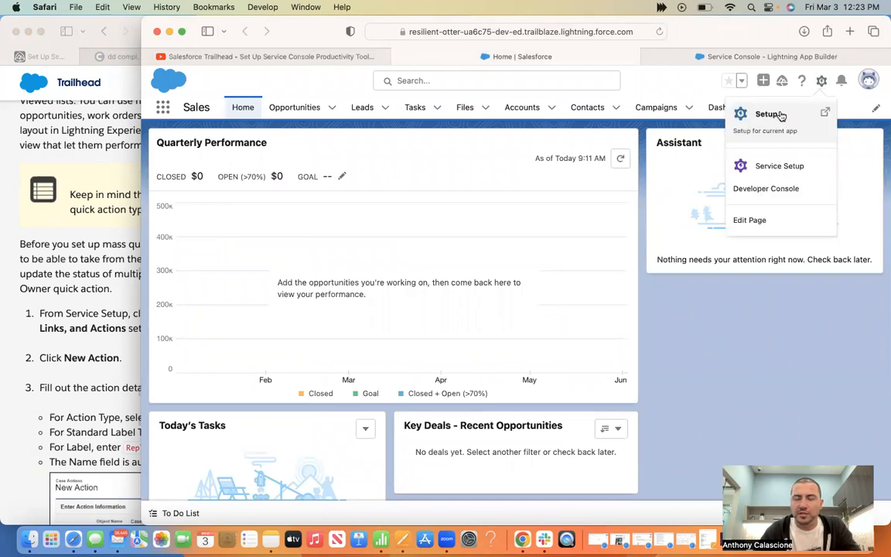
pyautogui.click(779, 114)
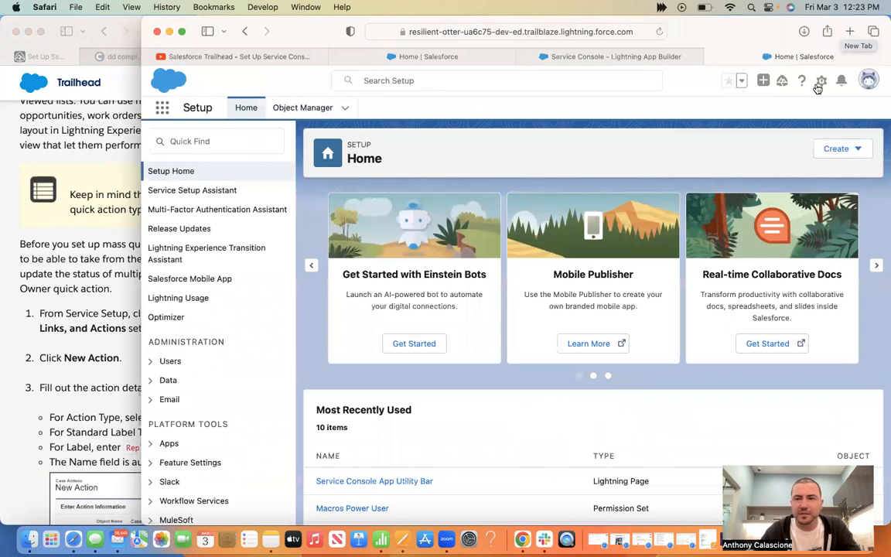
pyautogui.click(819, 84)
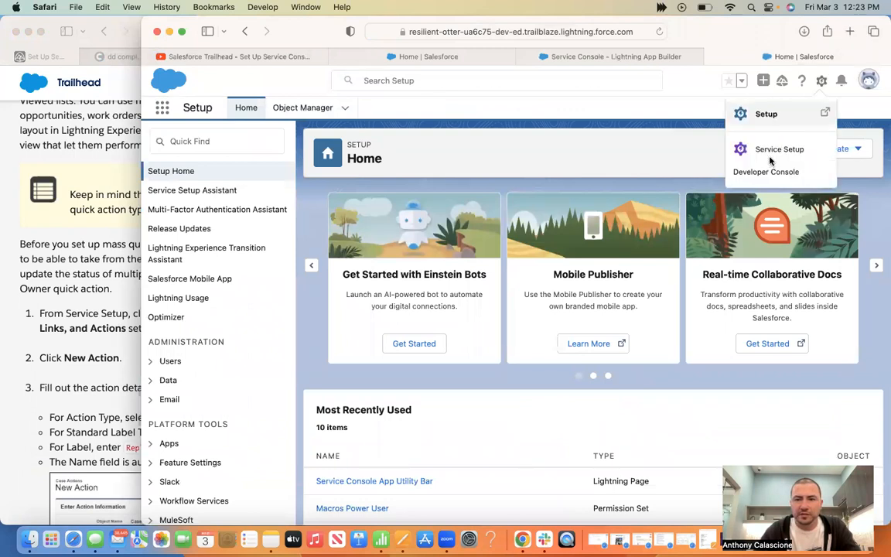
pyautogui.click(769, 149)
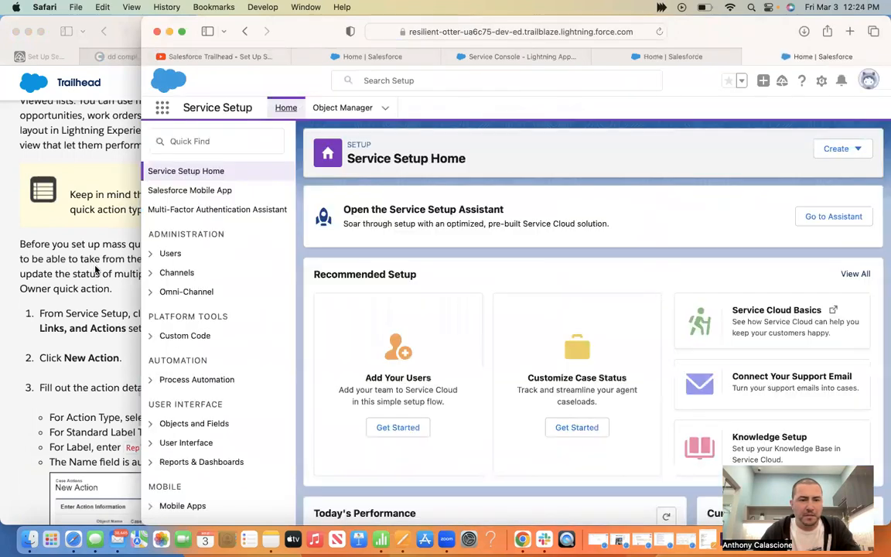
pyautogui.click(96, 267)
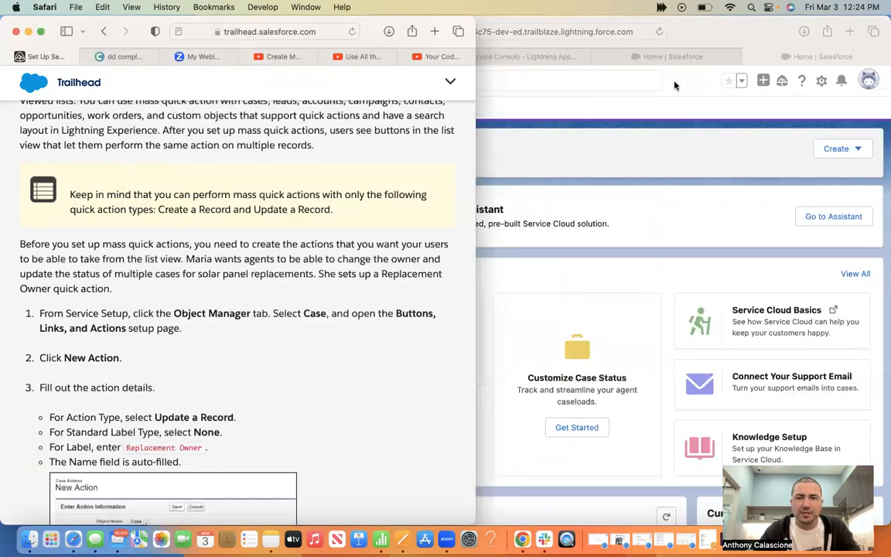
pyautogui.click(751, 35)
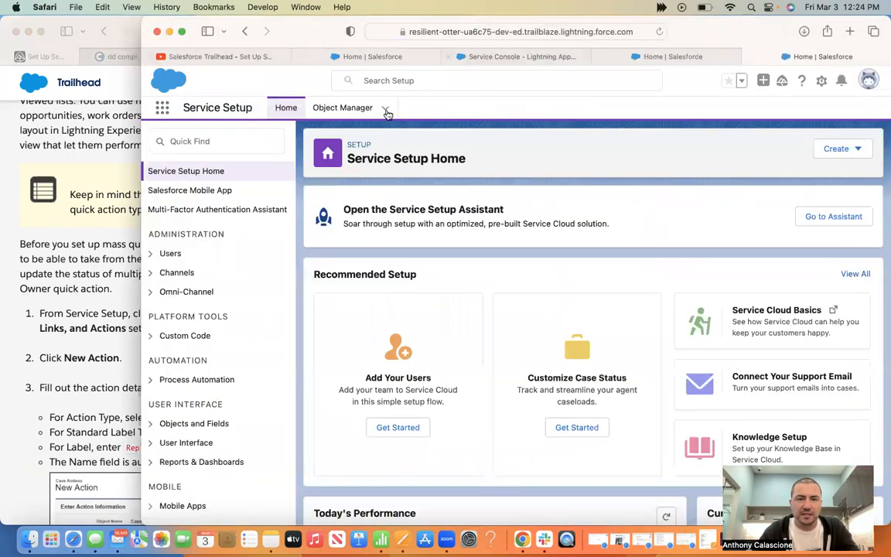
# Open the Case object's Buttons, Links, and Actions page in Object Manager and start a New Action
pyautogui.click(386, 113)
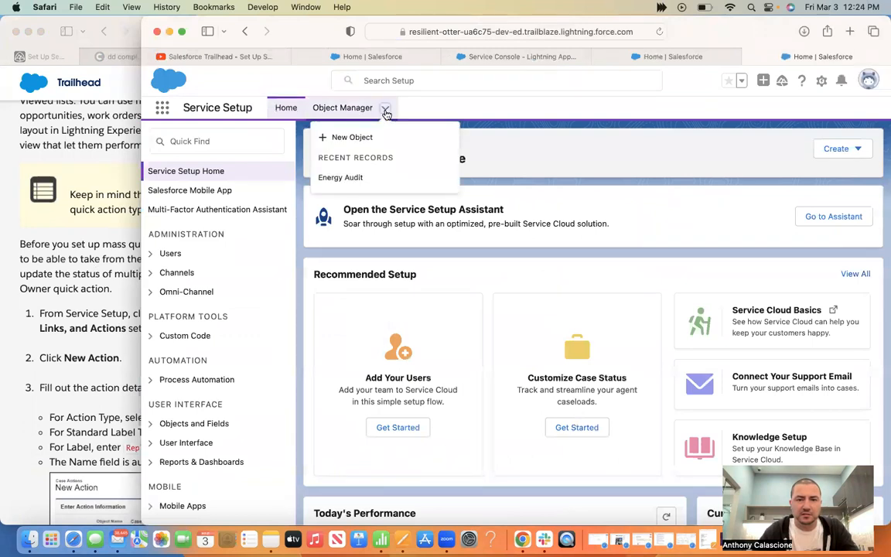
pyautogui.click(344, 108)
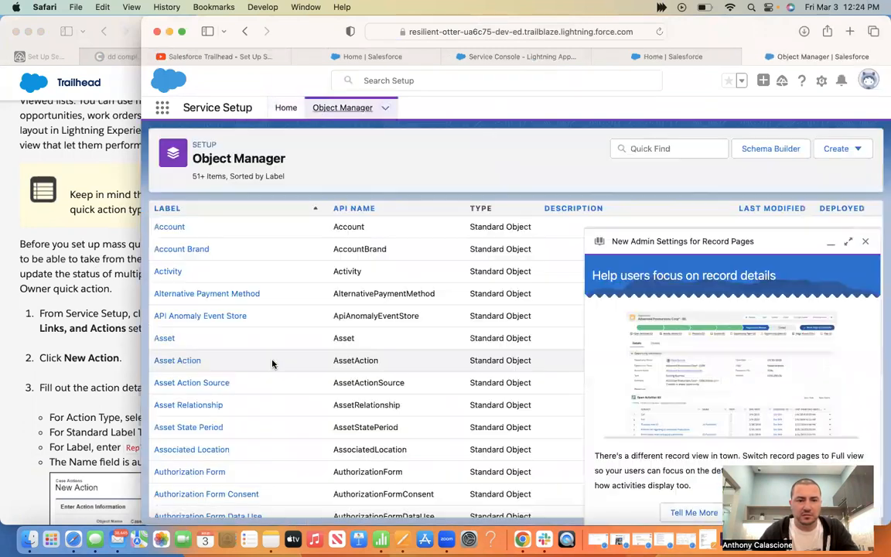
pyautogui.scroll(-5, 272, 362)
pyautogui.click(866, 242)
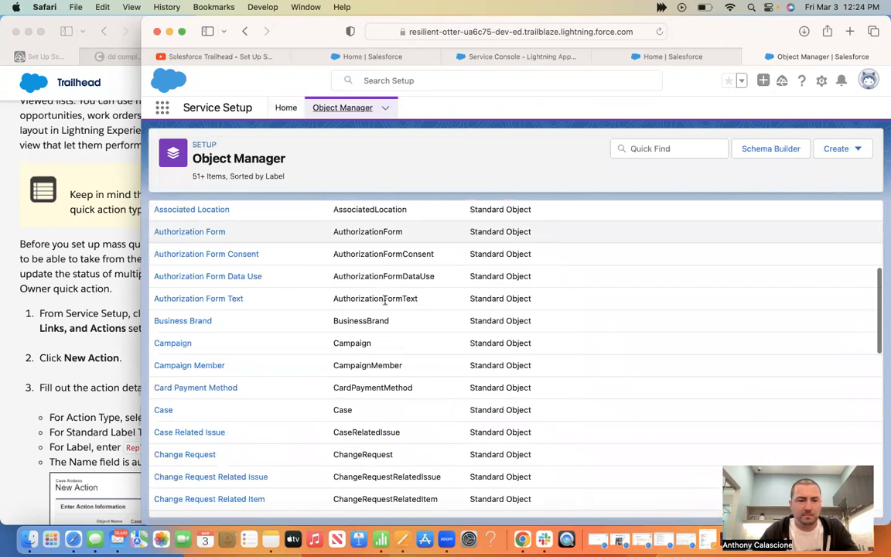
pyautogui.click(75, 357)
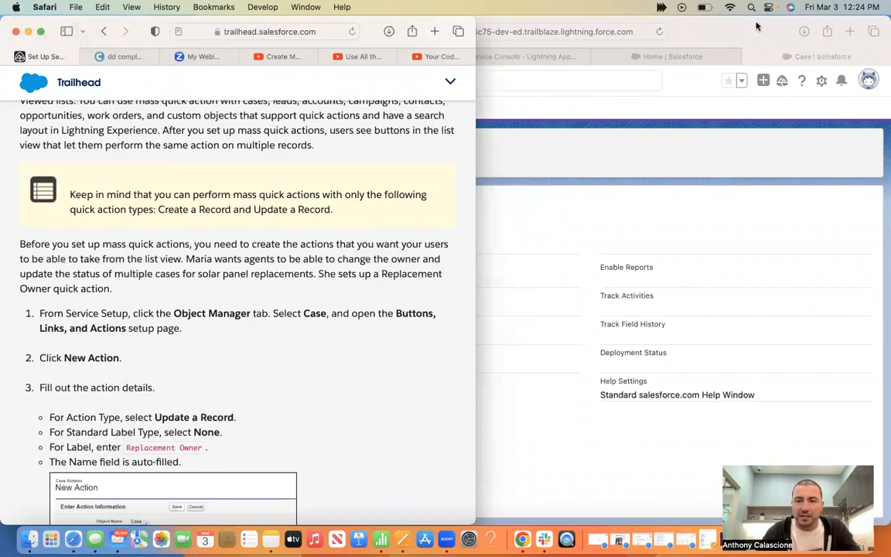
pyautogui.click(822, 51)
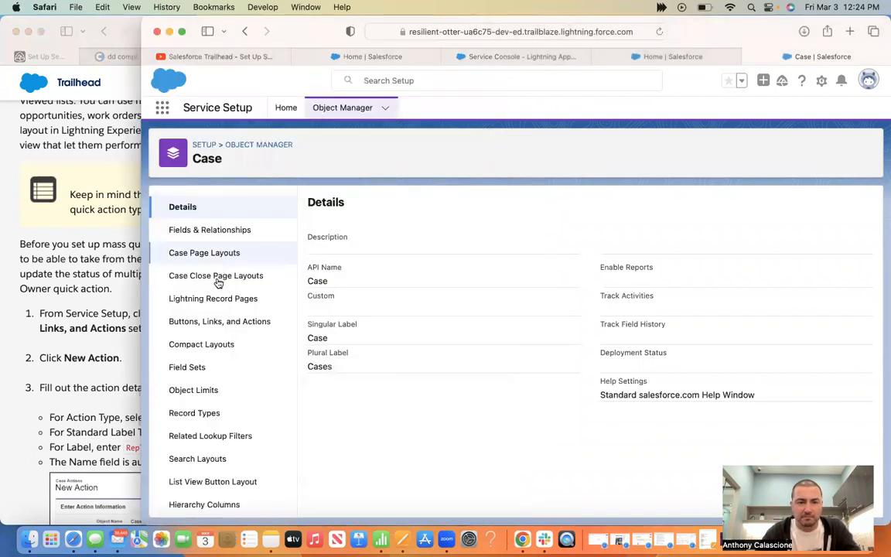
pyautogui.click(83, 319)
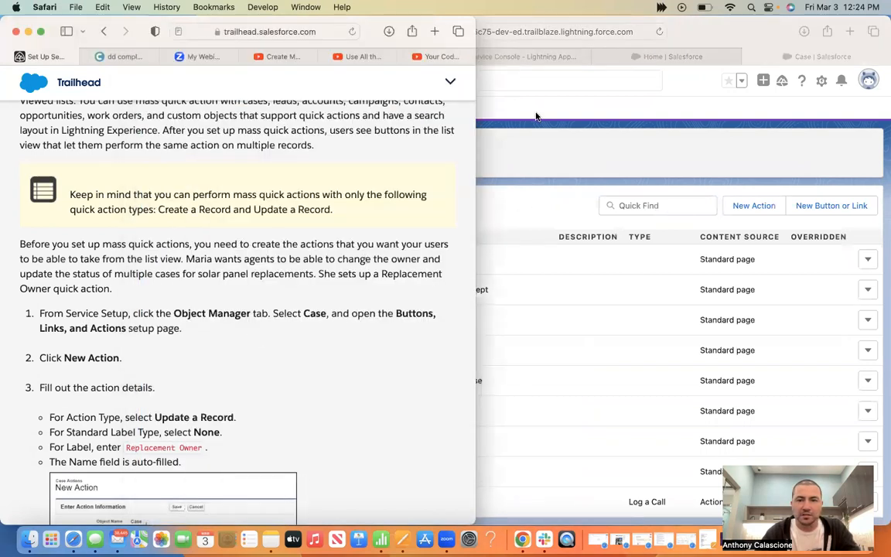
pyautogui.click(755, 205)
pyautogui.click(752, 205)
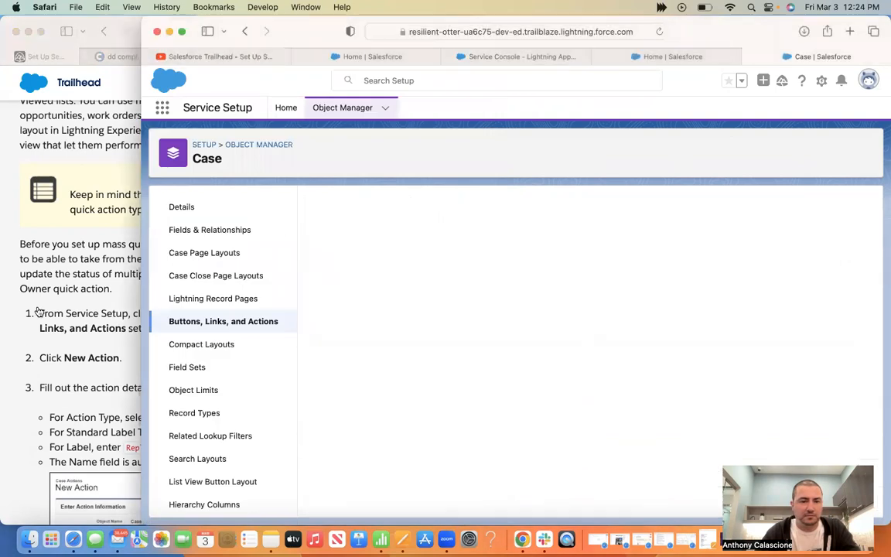
# Set the new Case action's type to Update a Record
pyautogui.moveTo(144, 229); pyautogui.dragTo(322, 224)
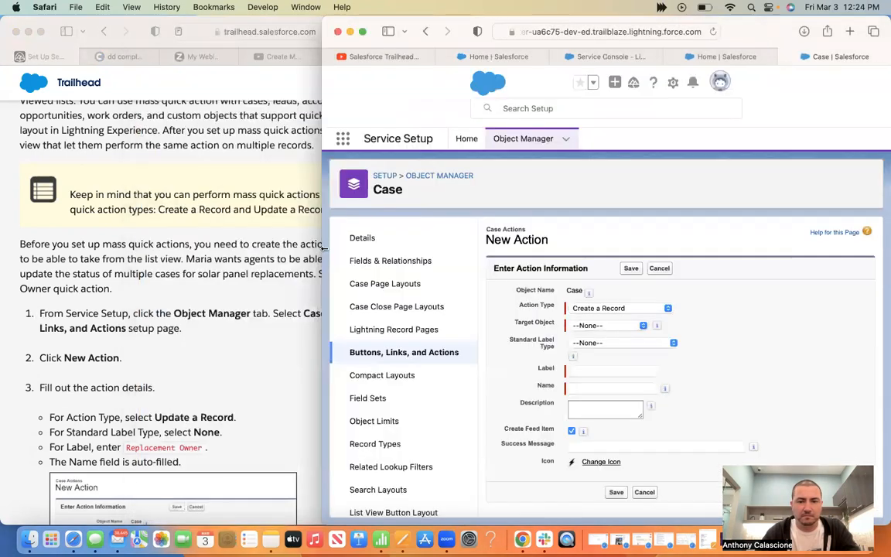
pyautogui.moveTo(400, 239); pyautogui.dragTo(399, 239)
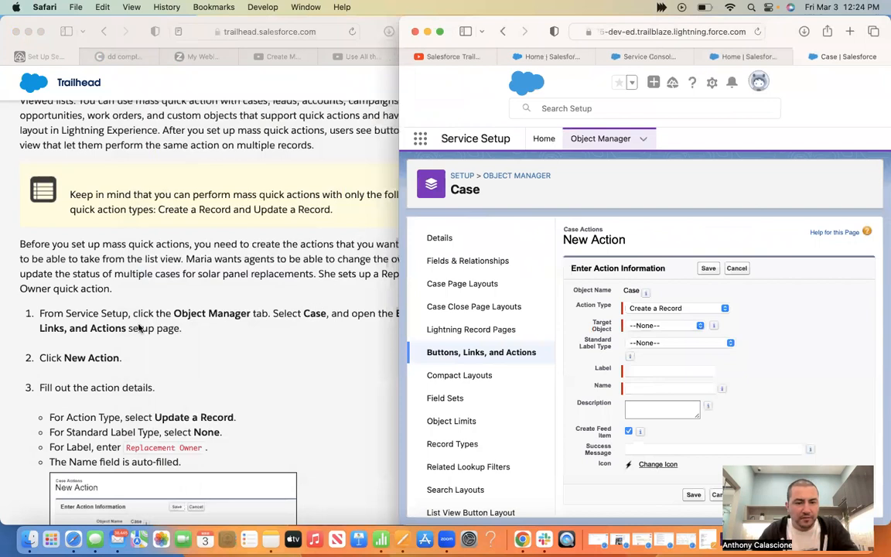
pyautogui.scroll(-2, 127, 294)
pyautogui.scroll(-1, 208, 310)
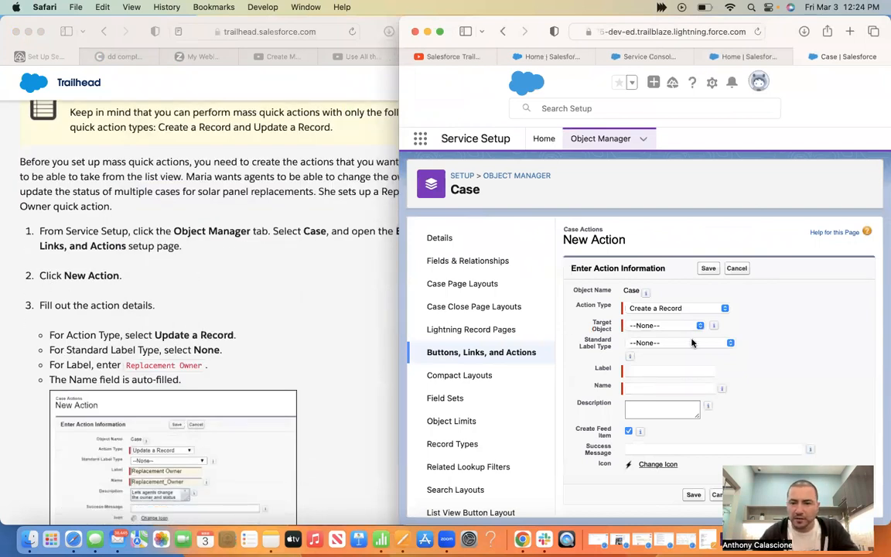
pyautogui.click(681, 312)
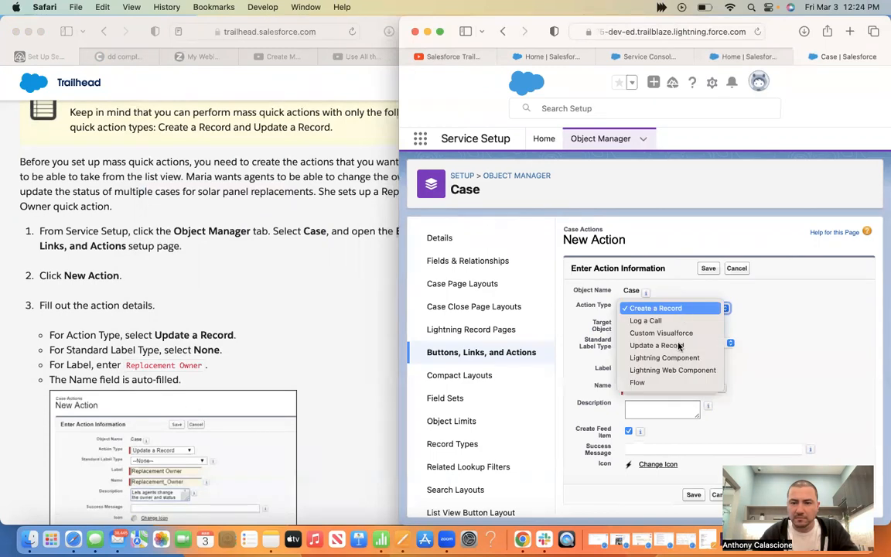
pyautogui.click(679, 345)
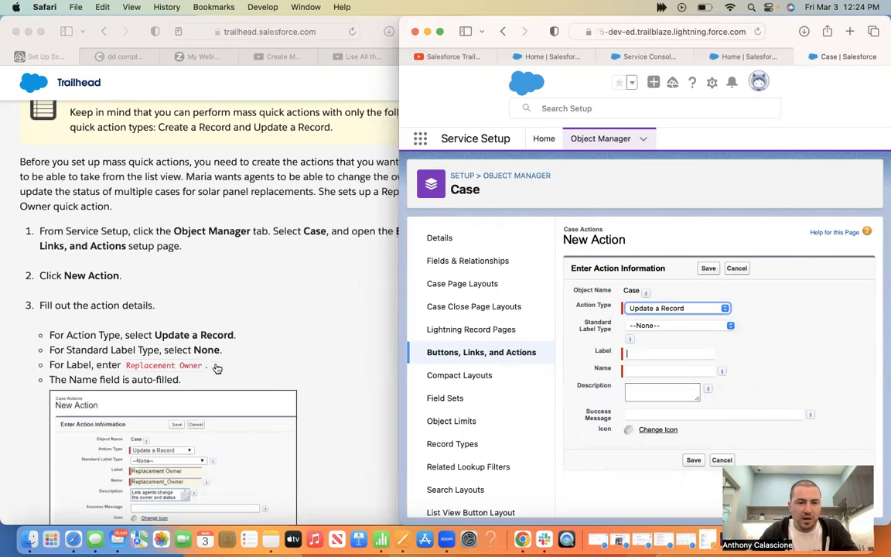
# Label the action 'Replacement Owner', let Name fill as Replacement_Owner, and save
pyautogui.moveTo(205, 365); pyautogui.dragTo(128, 365)
pyautogui.press('super+c')
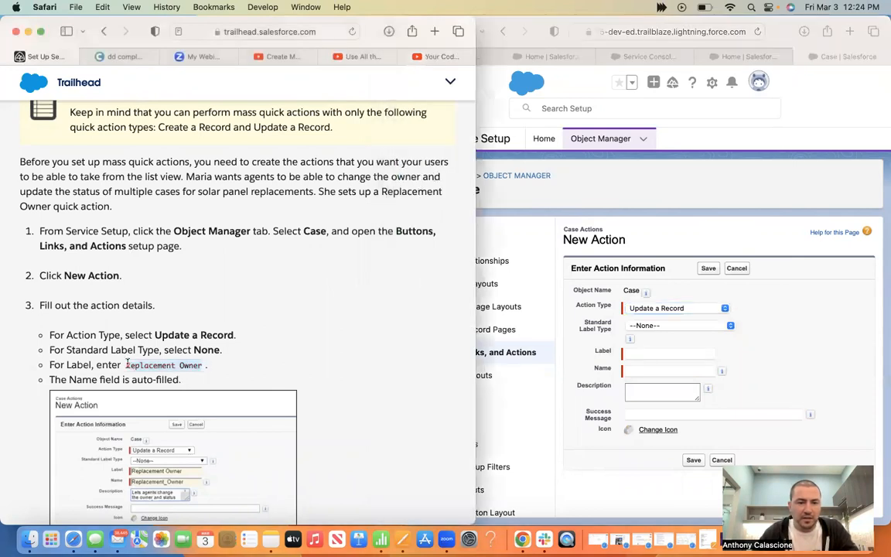
pyautogui.click(656, 355)
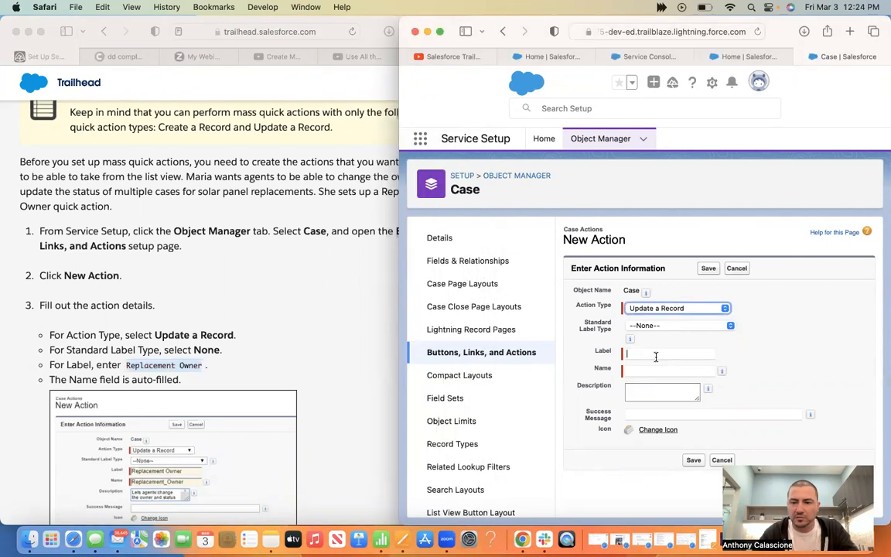
pyautogui.press('super+v')
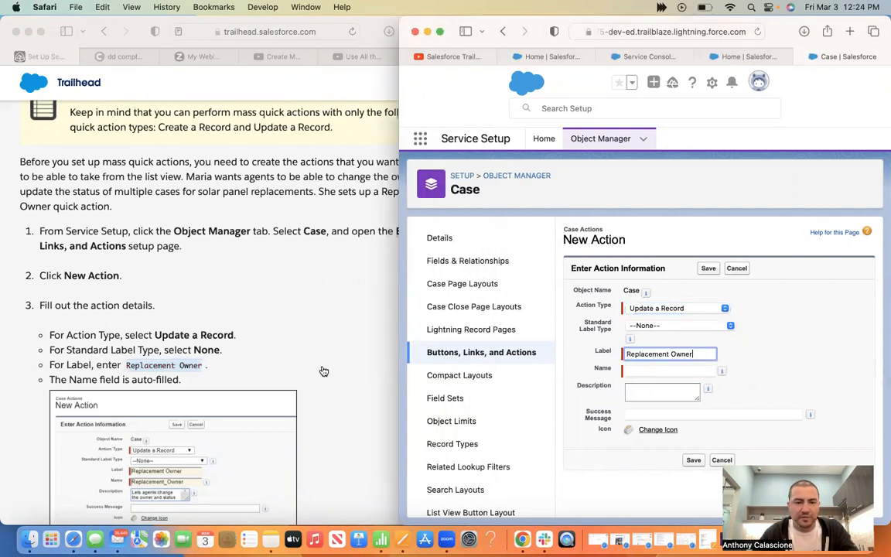
pyautogui.press('Tab')
pyautogui.scroll(-5, 313, 380)
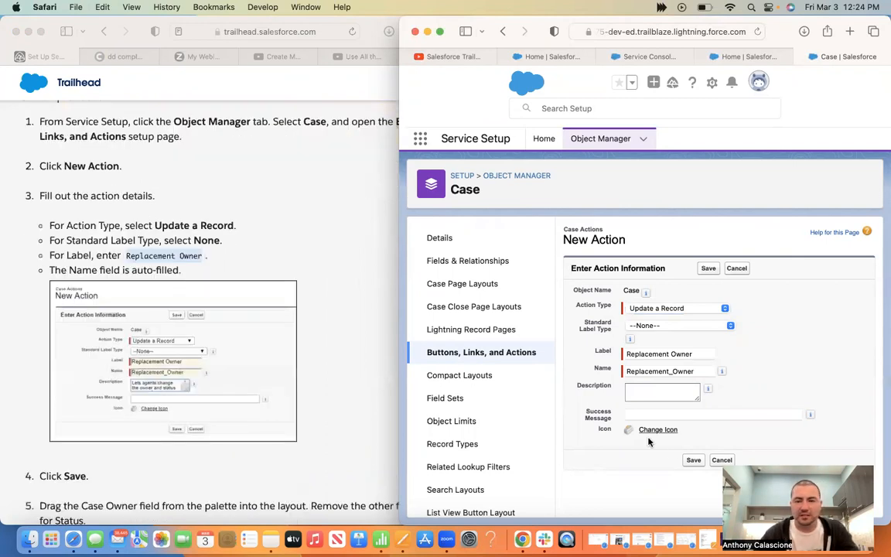
pyautogui.click(694, 460)
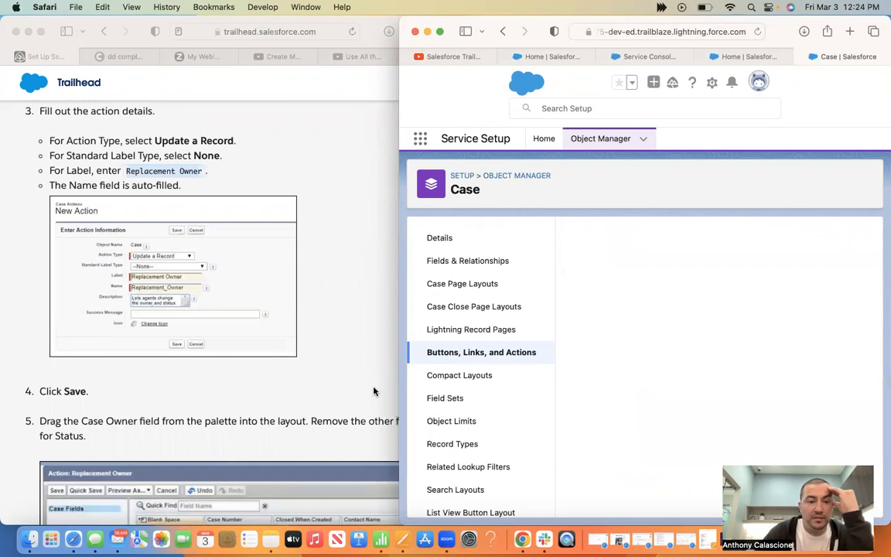
pyautogui.scroll(-4, 373, 391)
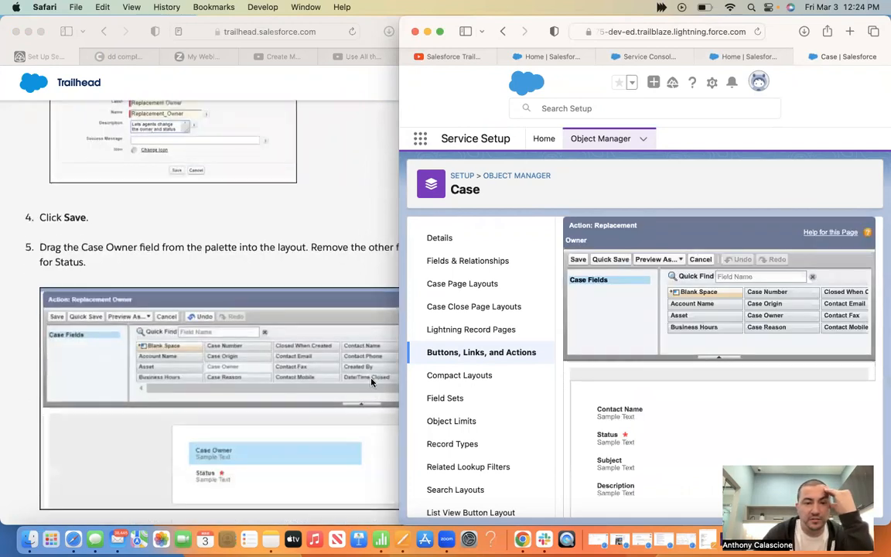
# Add Case Owner to the Replacement Owner layout above Status
pyautogui.click(293, 270)
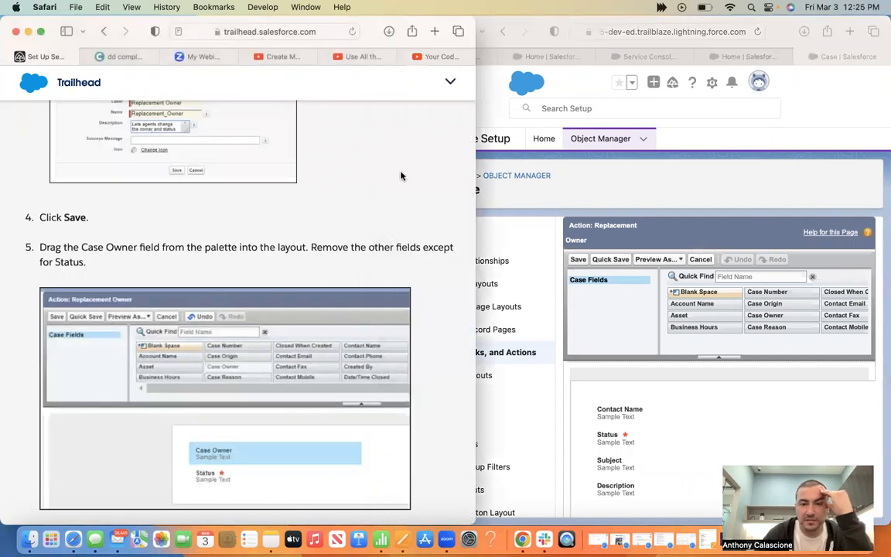
pyautogui.press('super+grave')
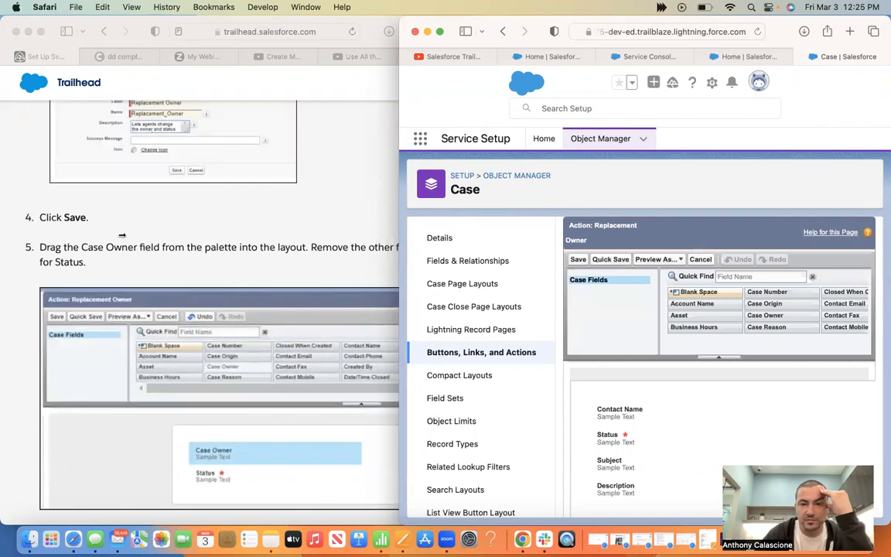
pyautogui.moveTo(122, 235); pyautogui.dragTo(94, 233)
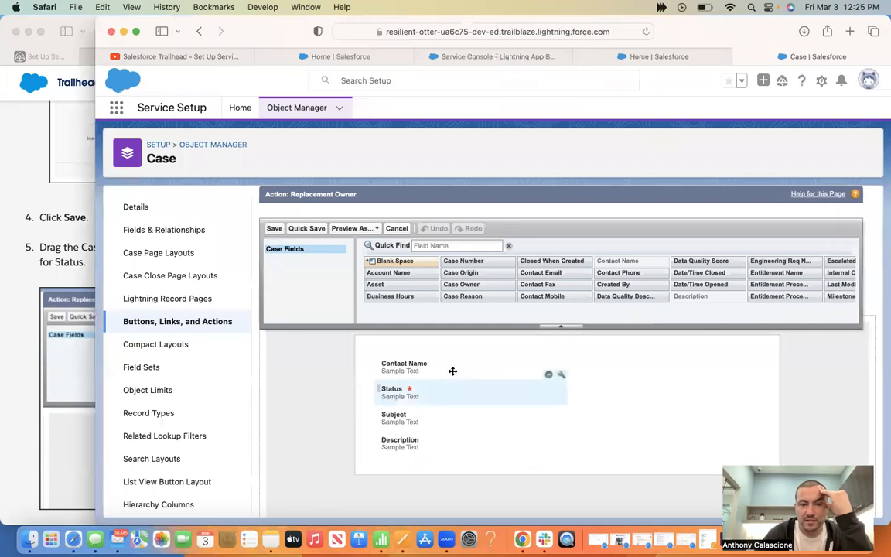
pyautogui.click(58, 230)
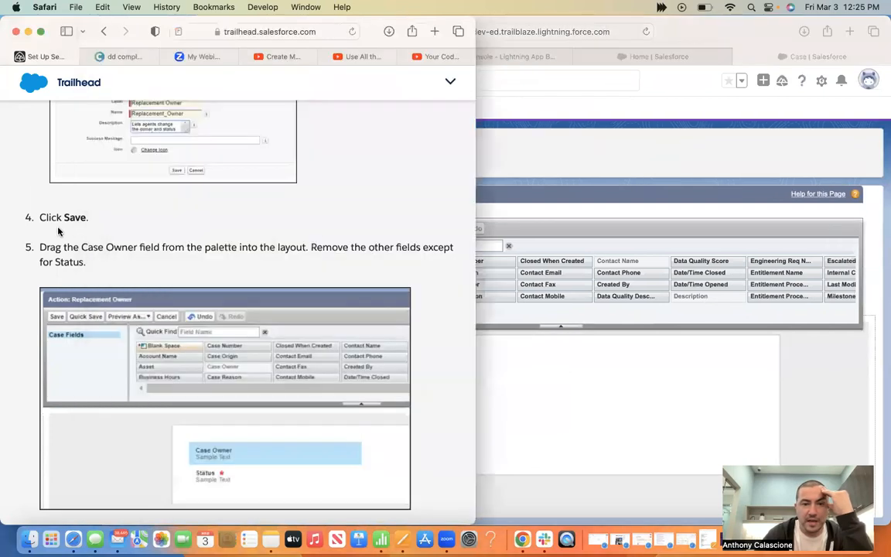
pyautogui.click(574, 215)
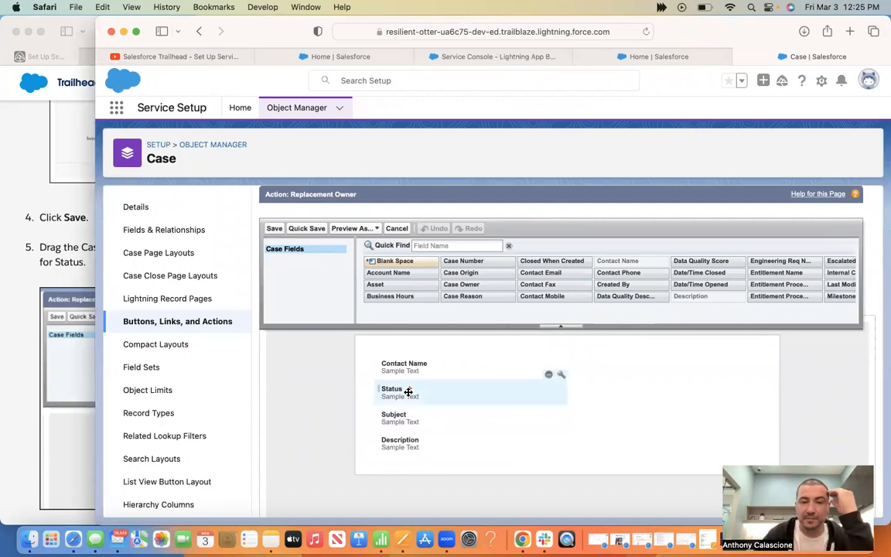
pyautogui.click(44, 243)
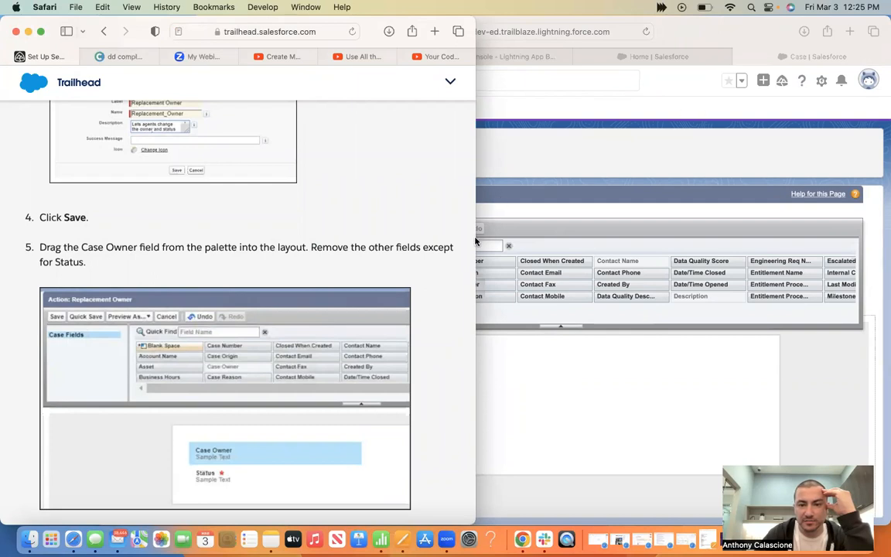
pyautogui.click(477, 272)
pyautogui.moveTo(471, 288); pyautogui.dragTo(412, 364)
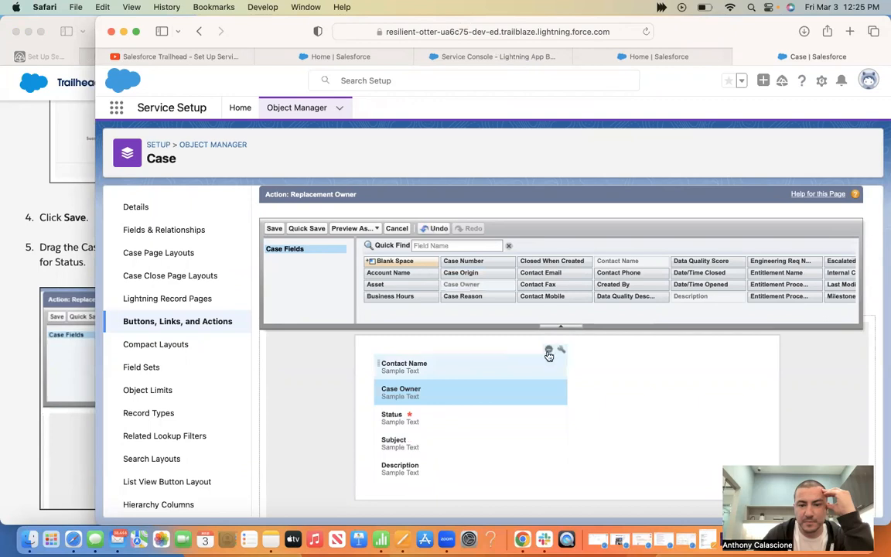
# Remove Contact Name, Subject and Description from the layout, then save it
pyautogui.click(548, 352)
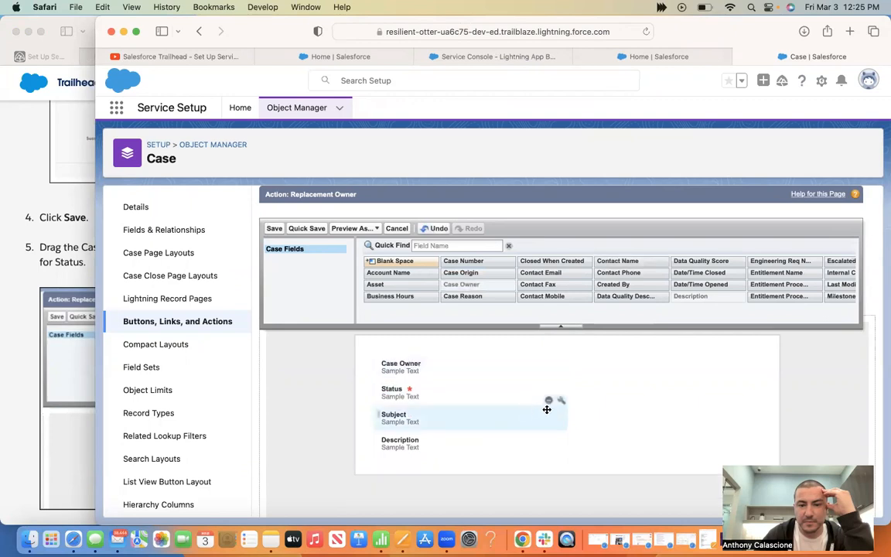
pyautogui.click(549, 400)
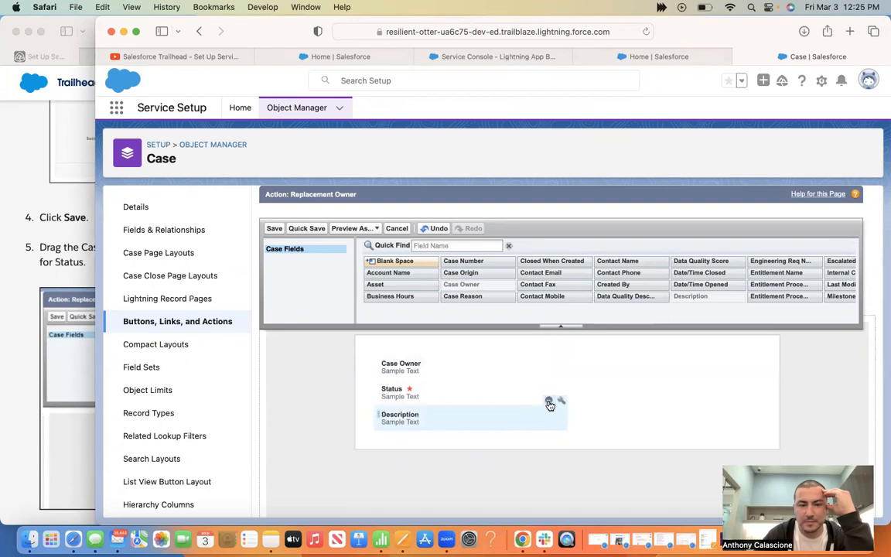
pyautogui.click(549, 400)
pyautogui.click(71, 385)
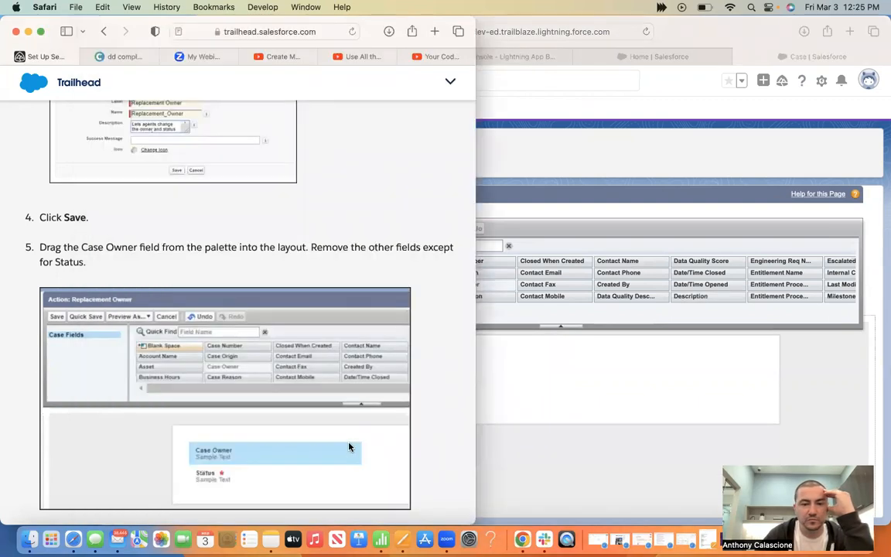
pyautogui.scroll(-3, 349, 444)
pyautogui.click(833, 436)
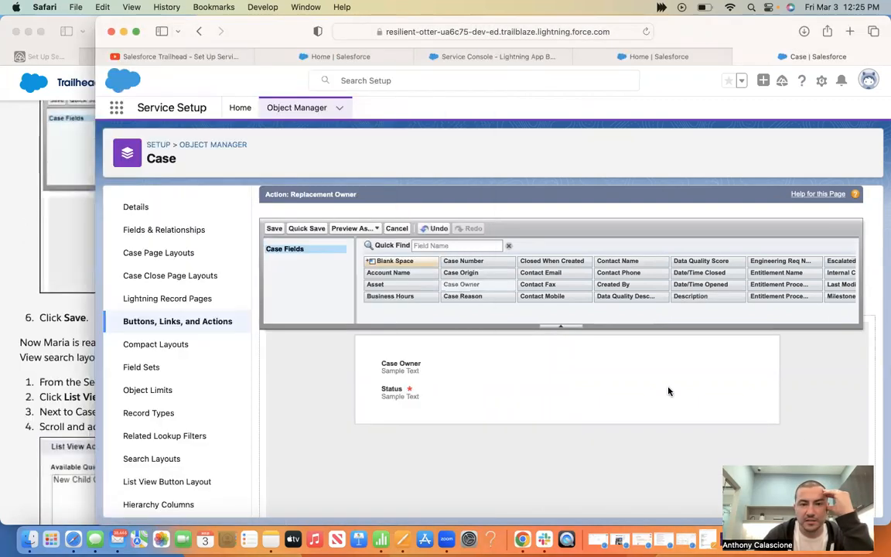
pyautogui.click(28, 370)
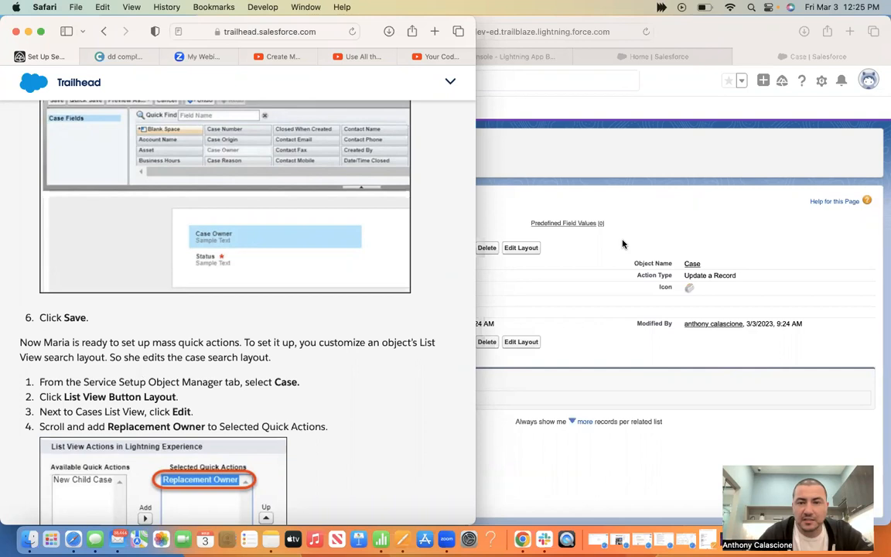
# From Object Manager, open the Case object's List View Button Layout with the Cases List View row
pyautogui.click(546, 155)
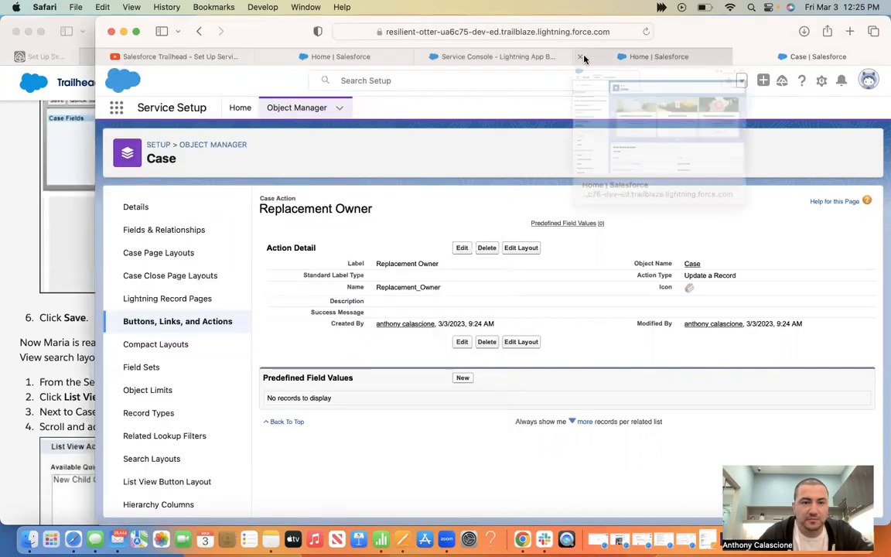
pyautogui.click(584, 58)
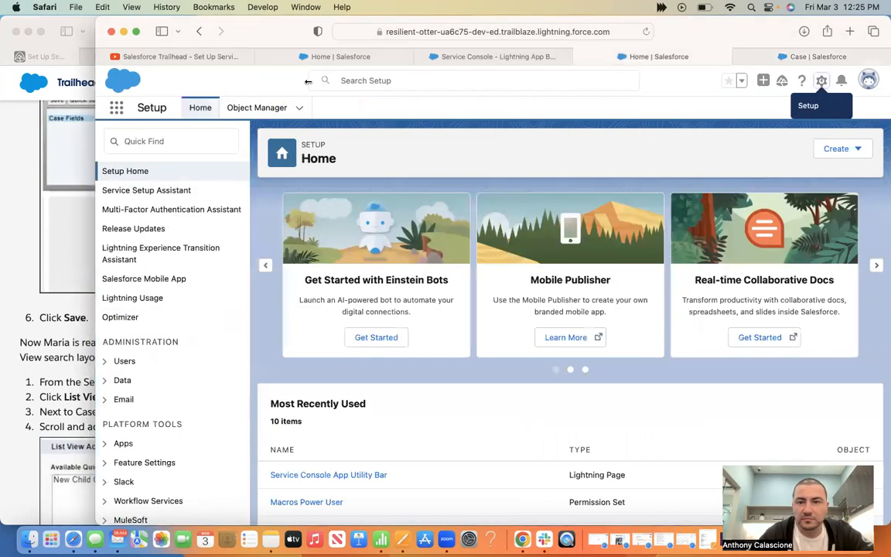
pyautogui.moveTo(96, 82); pyautogui.dragTo(308, 82)
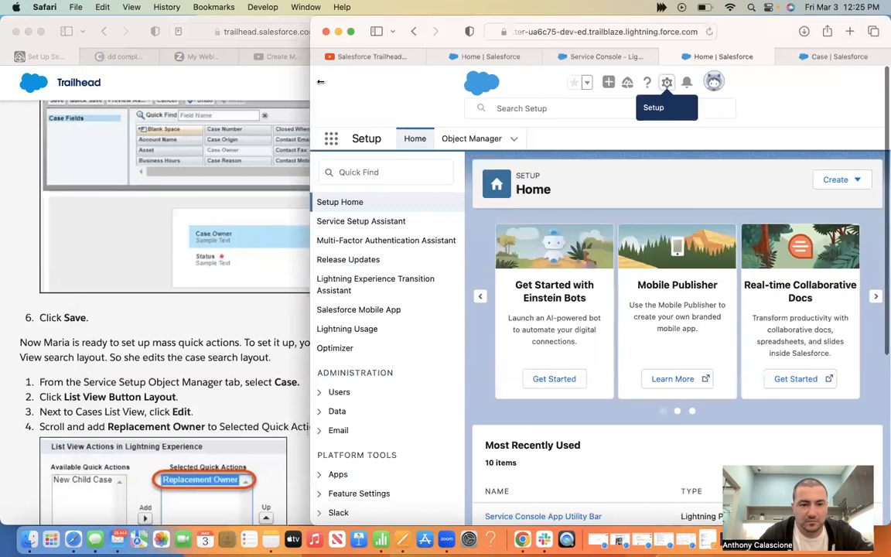
pyautogui.moveTo(310, 75); pyautogui.dragTo(321, 75)
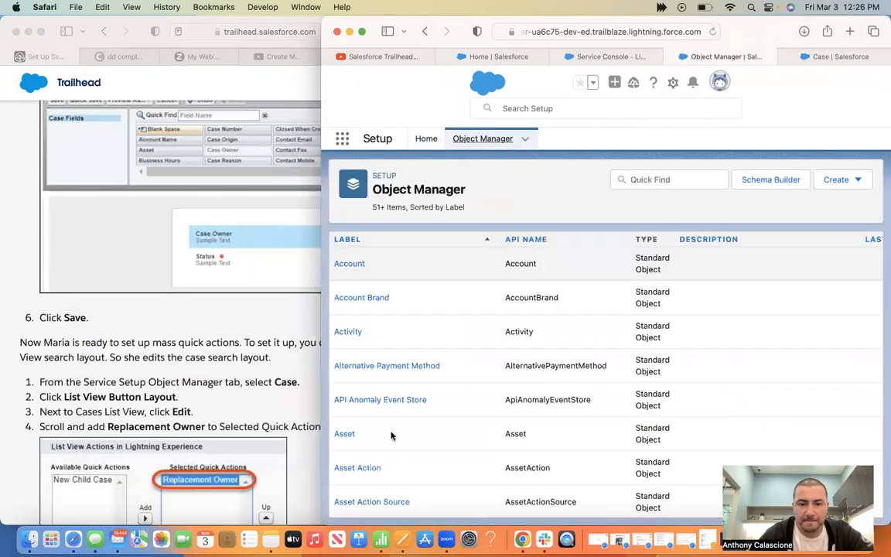
pyautogui.scroll(-6, 392, 435)
pyautogui.scroll(-1, 344, 427)
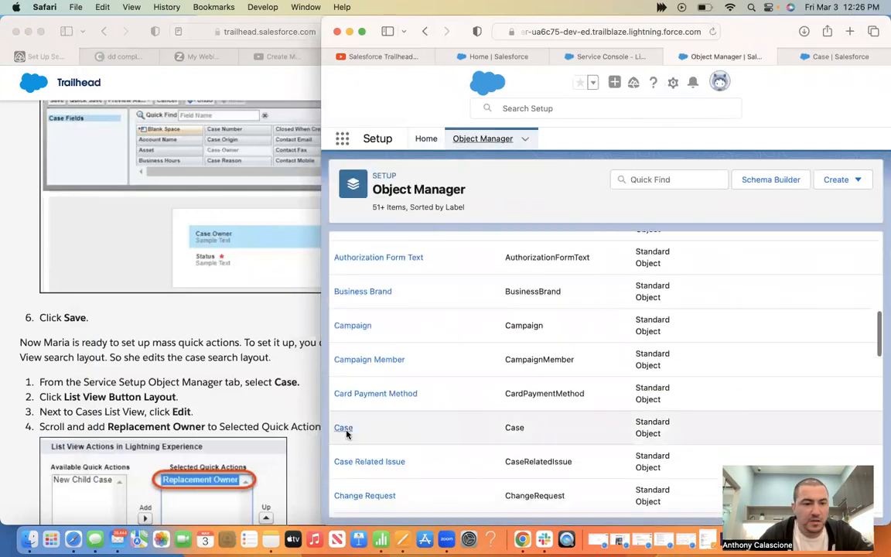
pyautogui.click(344, 428)
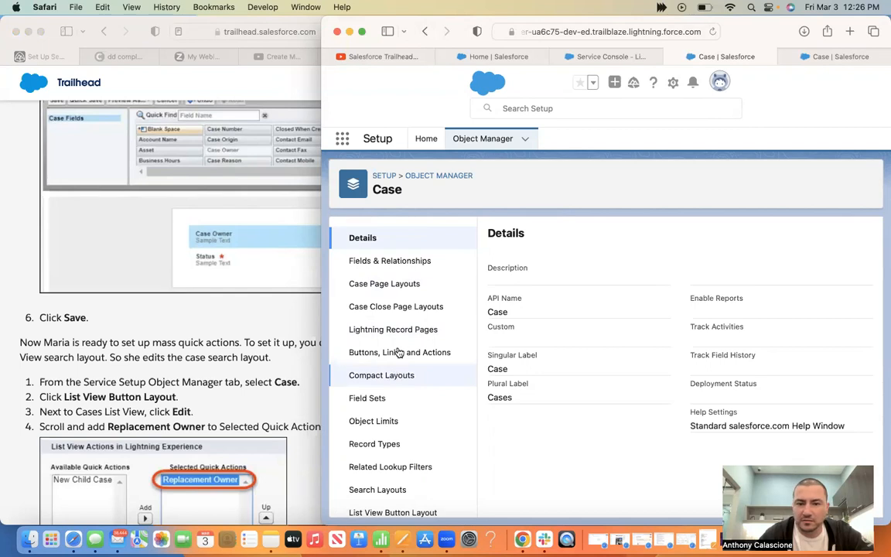
pyautogui.scroll(-3, 392, 387)
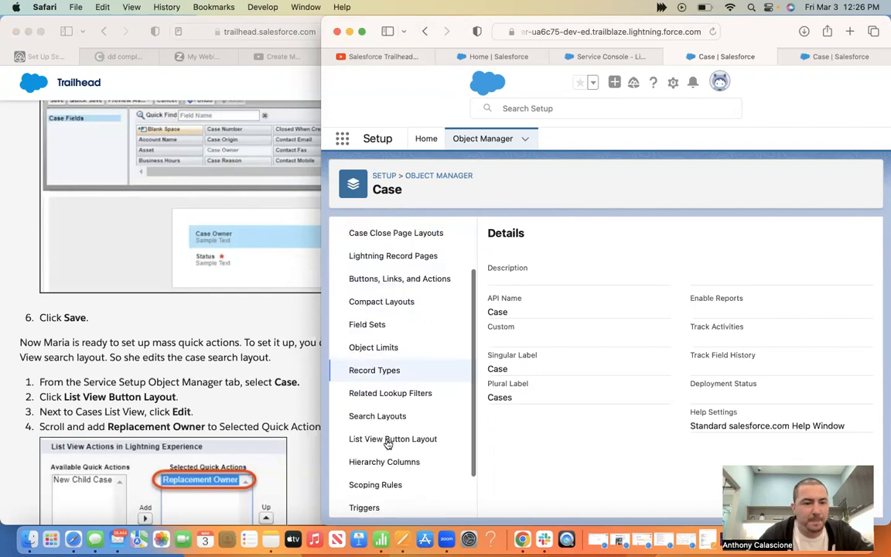
pyautogui.click(389, 440)
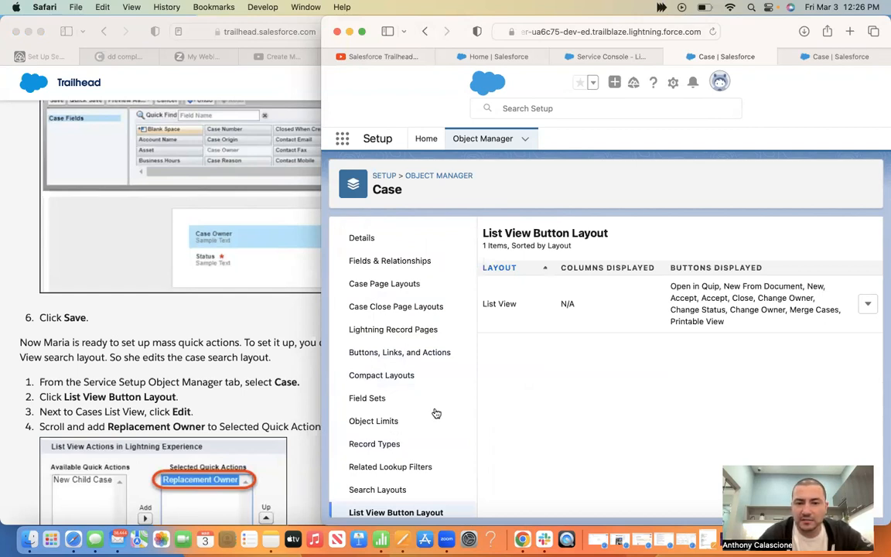
pyautogui.click(867, 304)
# Edit the Cases List View layout, move Replacement Owner into its selected quick actions, and save
pyautogui.click(838, 332)
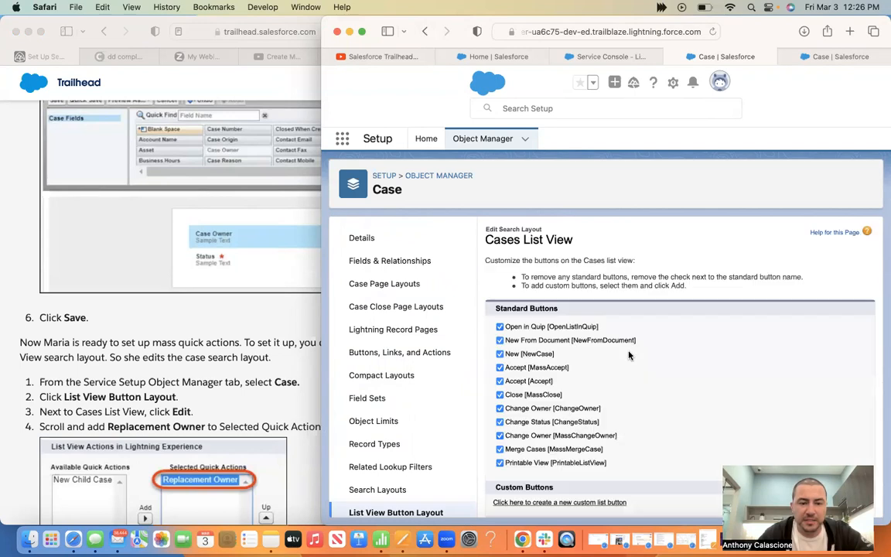
pyautogui.click(280, 387)
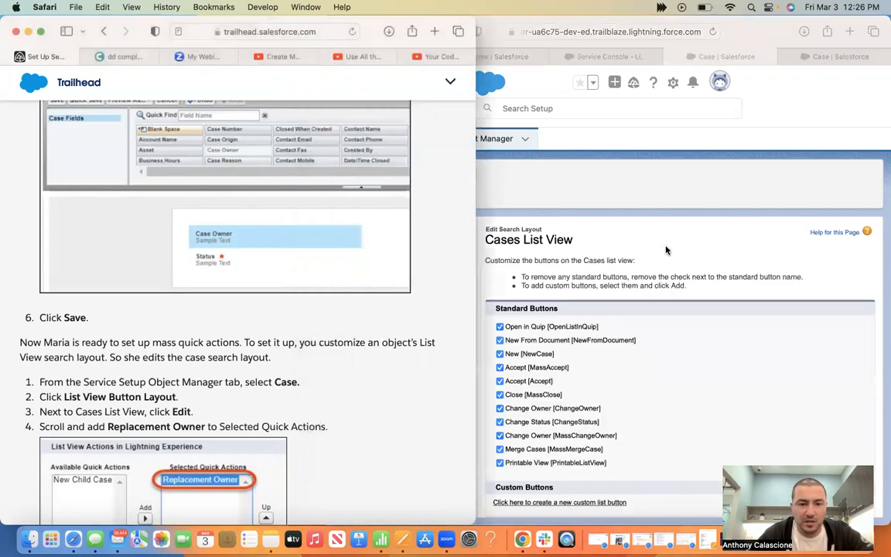
pyautogui.click(479, 300)
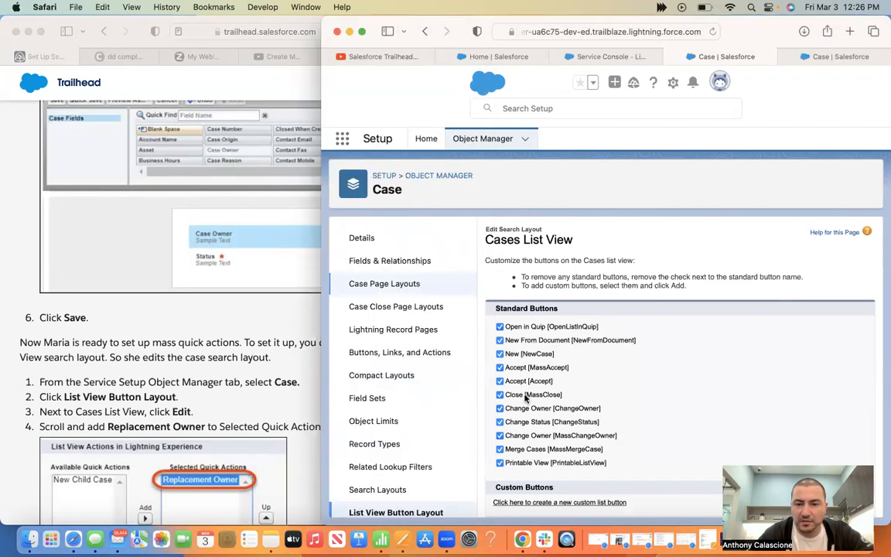
pyautogui.scroll(-5, 524, 398)
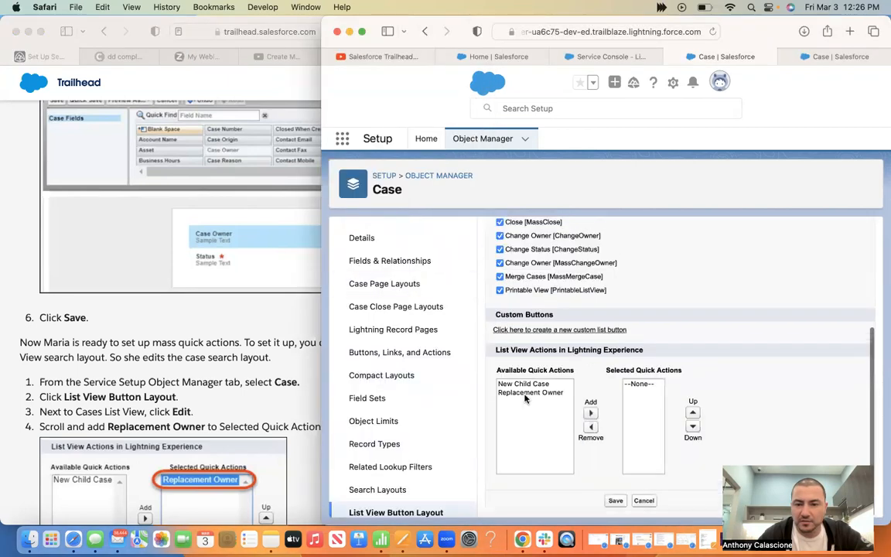
pyautogui.click(527, 392)
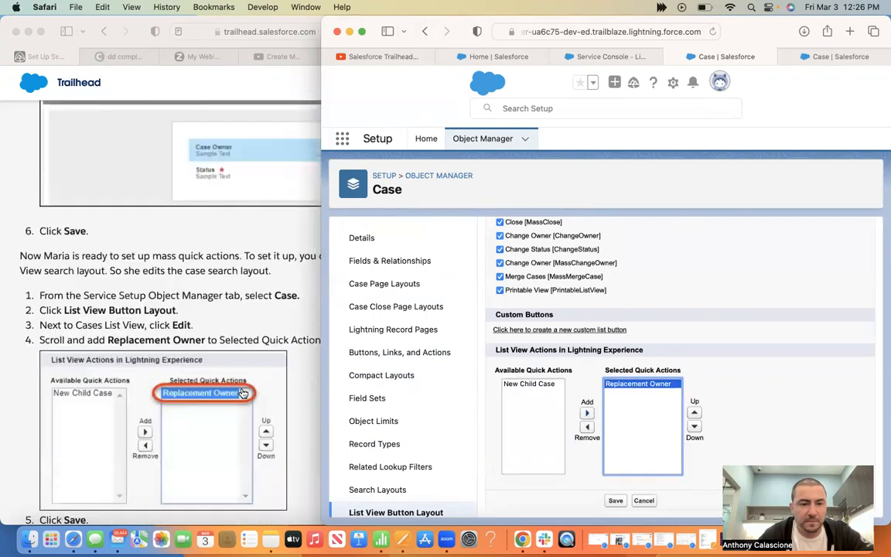
pyautogui.click(616, 500)
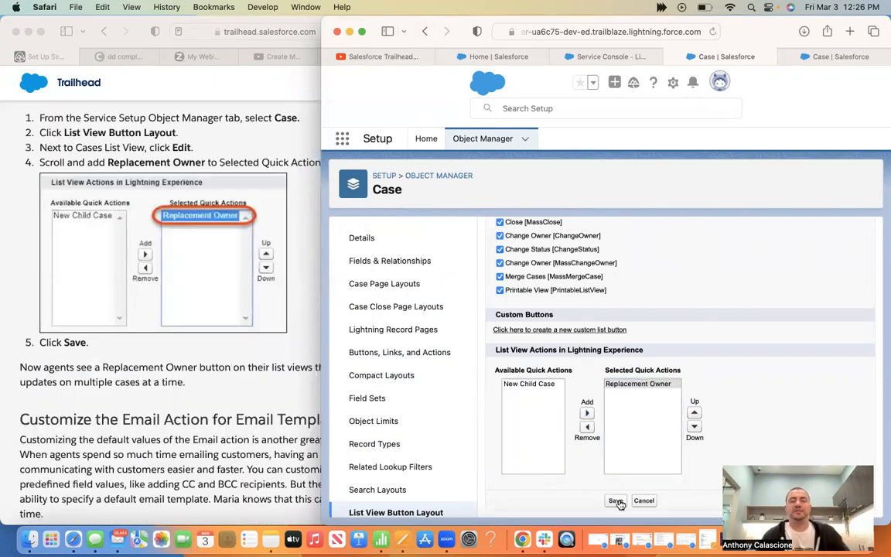
pyautogui.click(192, 481)
# Read ahead in Trailhead, then return to the Case setup tab's Object Manager list
pyautogui.scroll(-1, 192, 480)
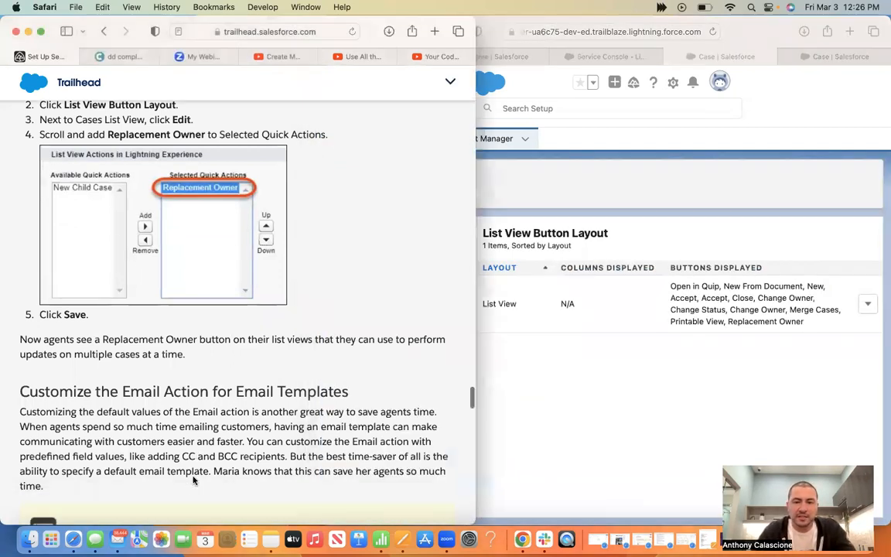
pyautogui.scroll(-2, 192, 477)
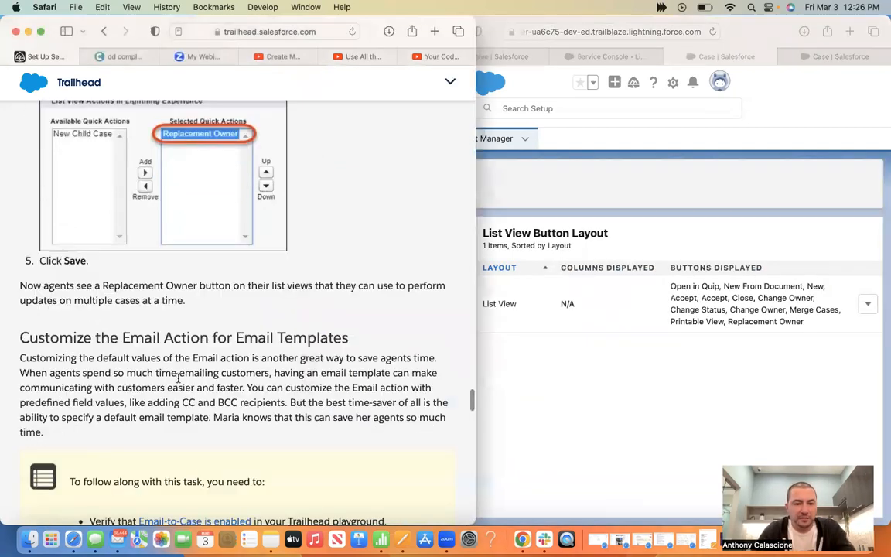
pyautogui.scroll(-6, 177, 377)
pyautogui.scroll(-1, 177, 379)
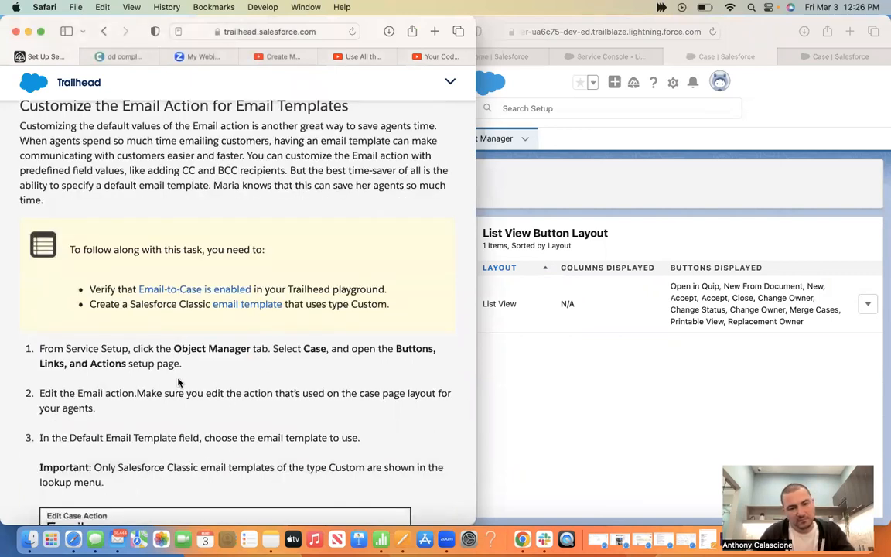
pyautogui.click(616, 60)
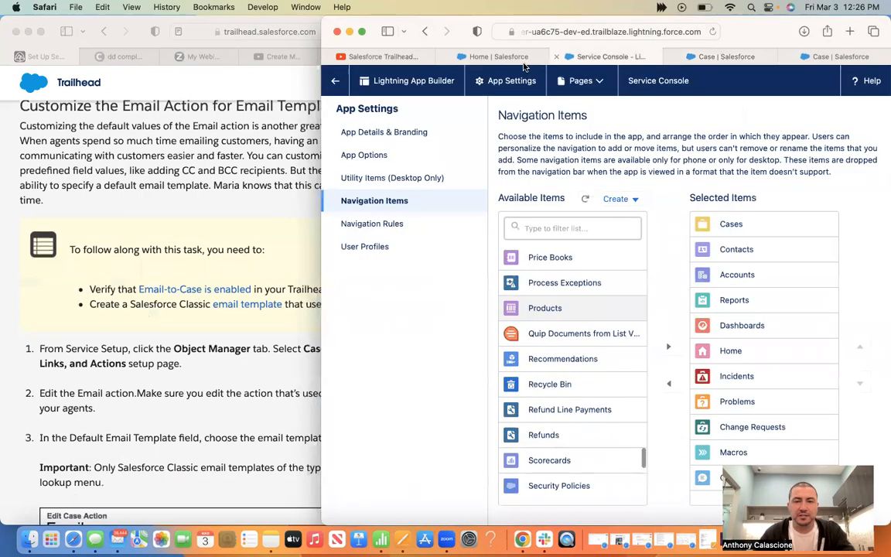
pyautogui.click(726, 57)
pyautogui.click(479, 138)
# Open the Case object's Buttons, Links, and Actions list beside Trailhead's Email Action template steps
pyautogui.click(170, 377)
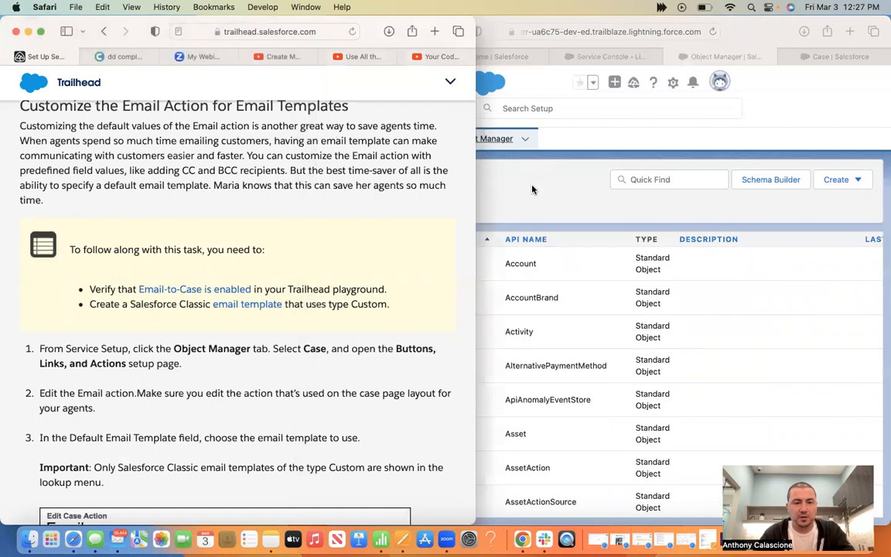
pyautogui.click(388, 418)
pyautogui.scroll(-6, 388, 417)
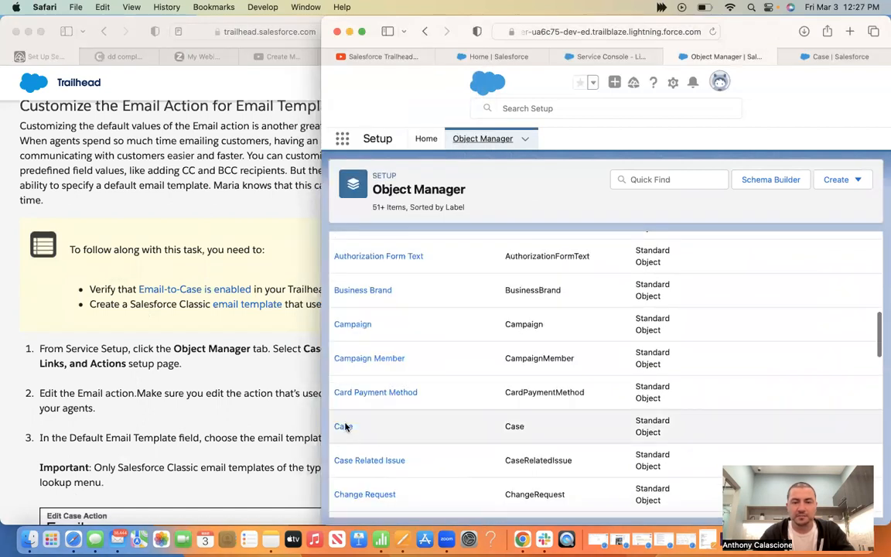
pyautogui.click(343, 426)
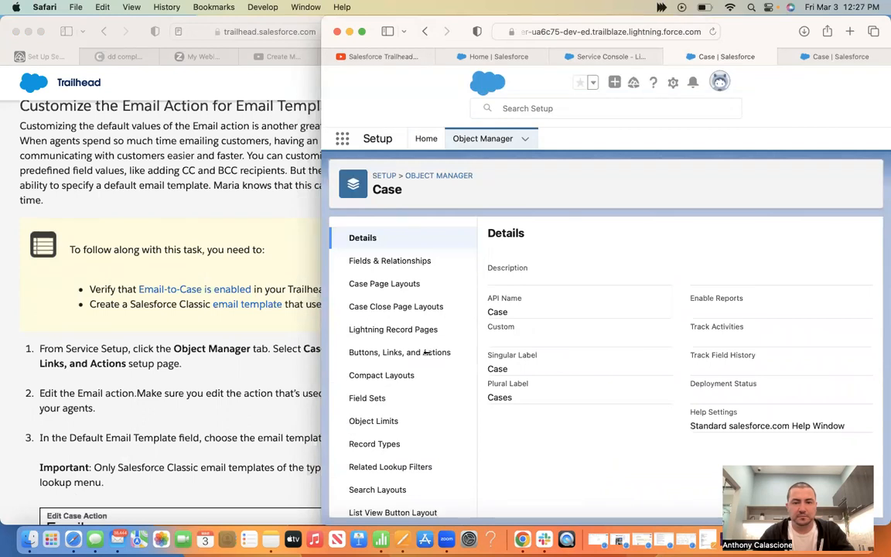
pyautogui.moveTo(320, 361); pyautogui.dragTo(434, 361)
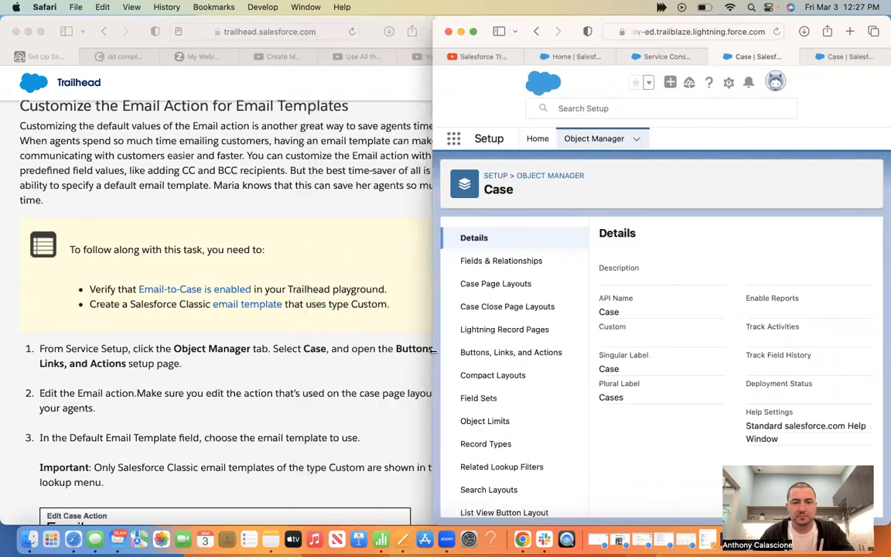
pyautogui.click(518, 353)
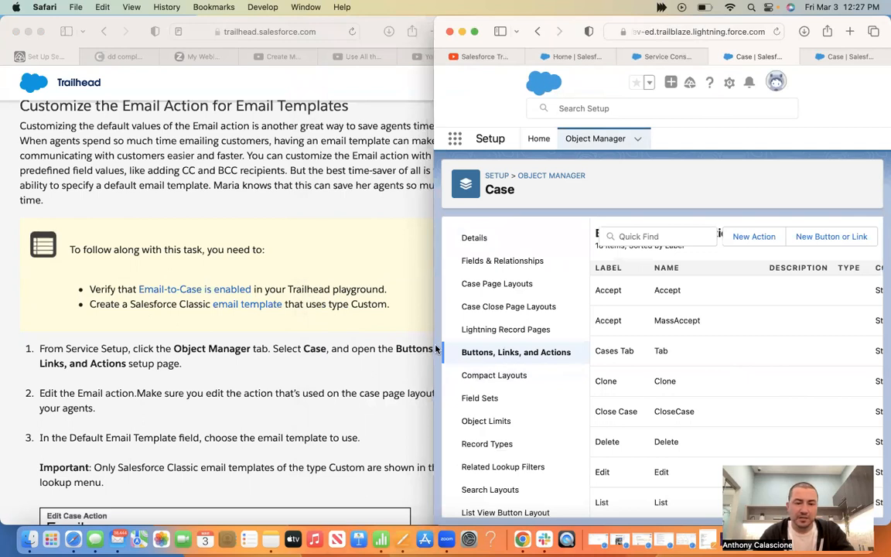
pyautogui.click(305, 403)
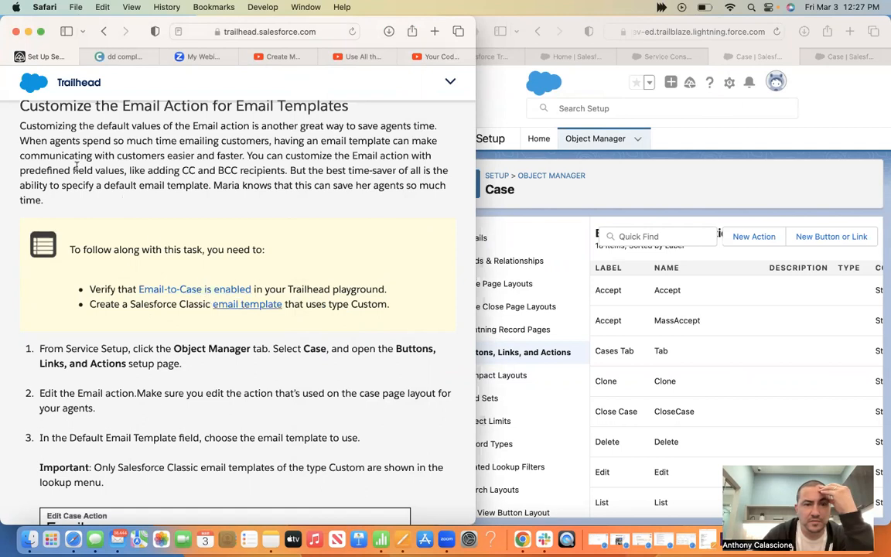
pyautogui.scroll(2, 76, 166)
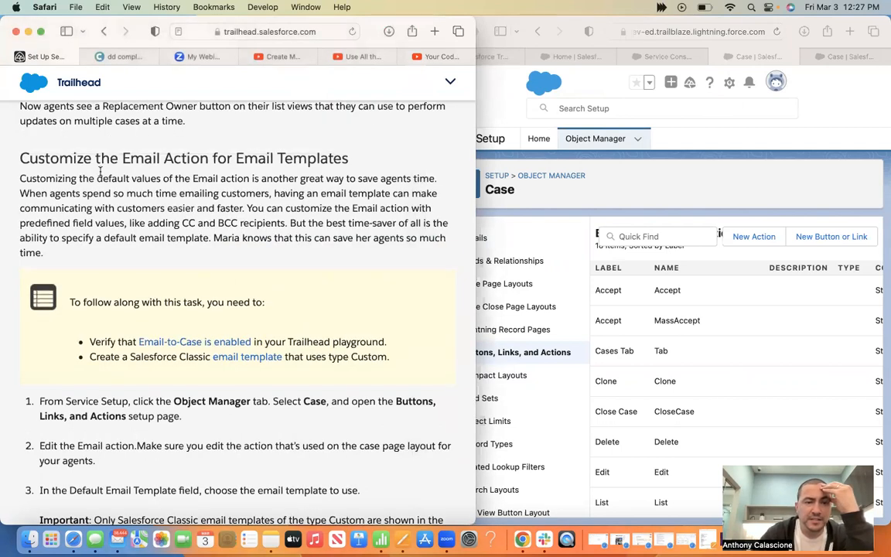
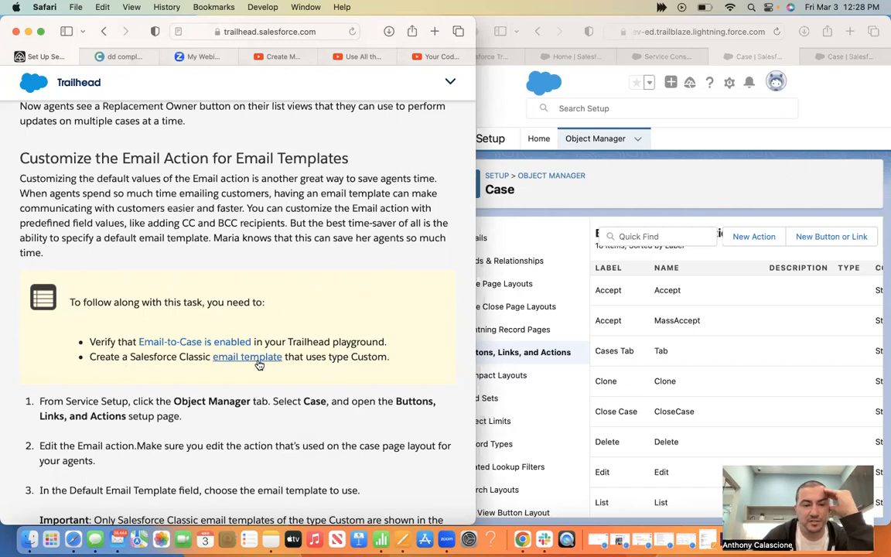
# Widen the Salesforce Case setup window over the Trailhead page
pyautogui.scroll(-5, 128, 408)
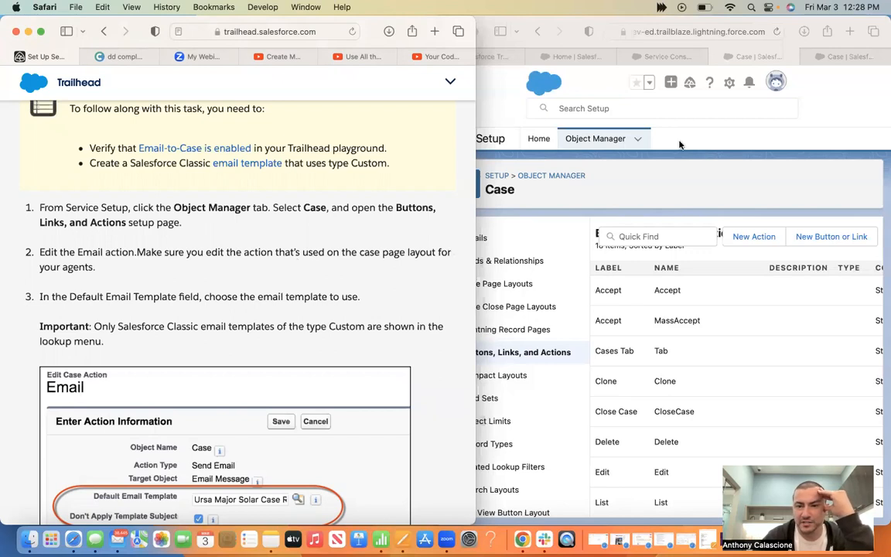
pyautogui.click(434, 101)
pyautogui.moveTo(434, 101); pyautogui.dragTo(175, 101)
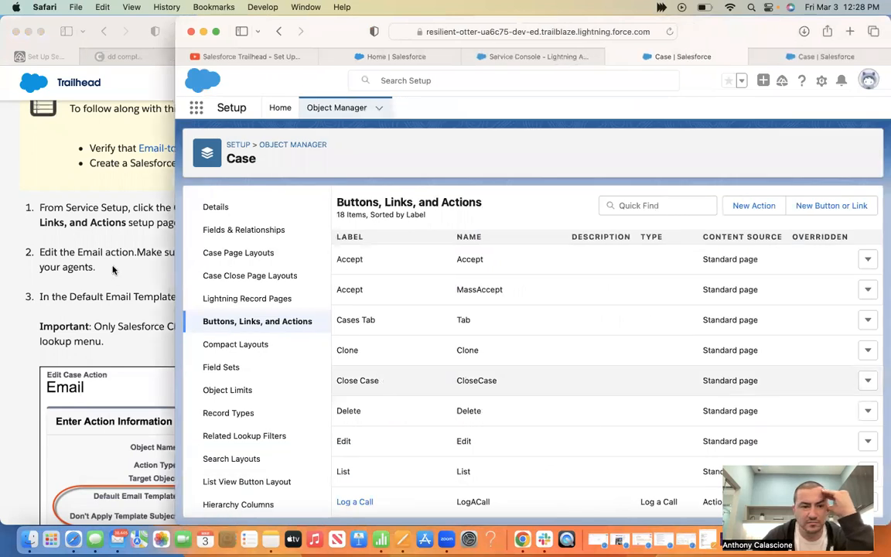
# Browse the Case Buttons, Links, and Actions list alongside the Trailhead instructions
pyautogui.click(867, 442)
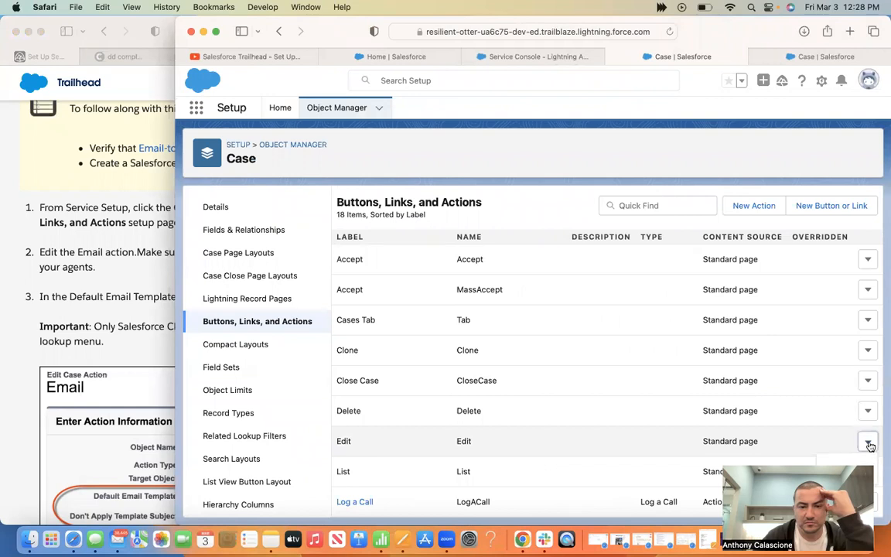
pyautogui.scroll(-5, 644, 421)
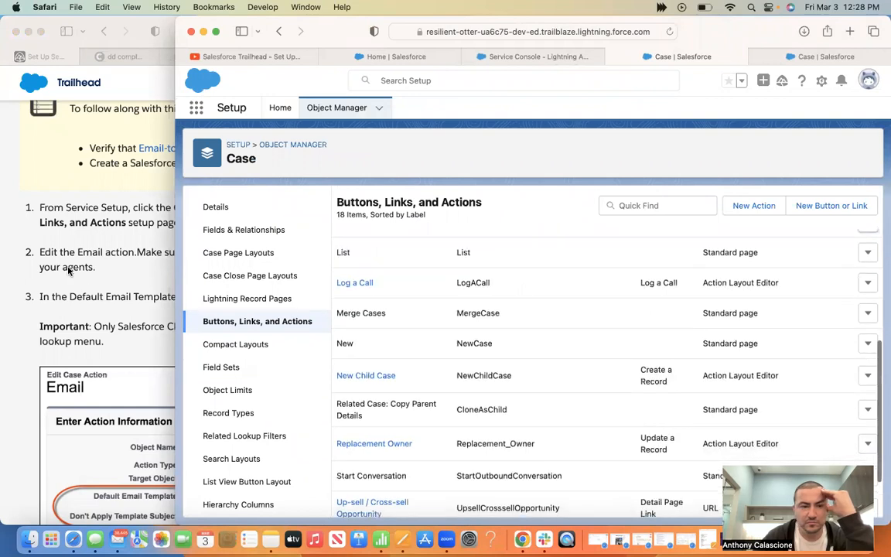
pyautogui.click(81, 286)
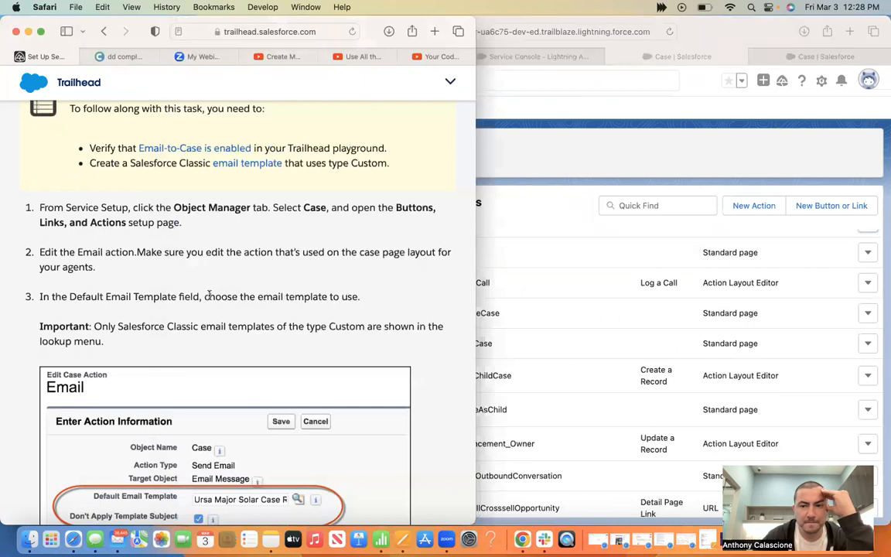
pyautogui.scroll(5, 556, 372)
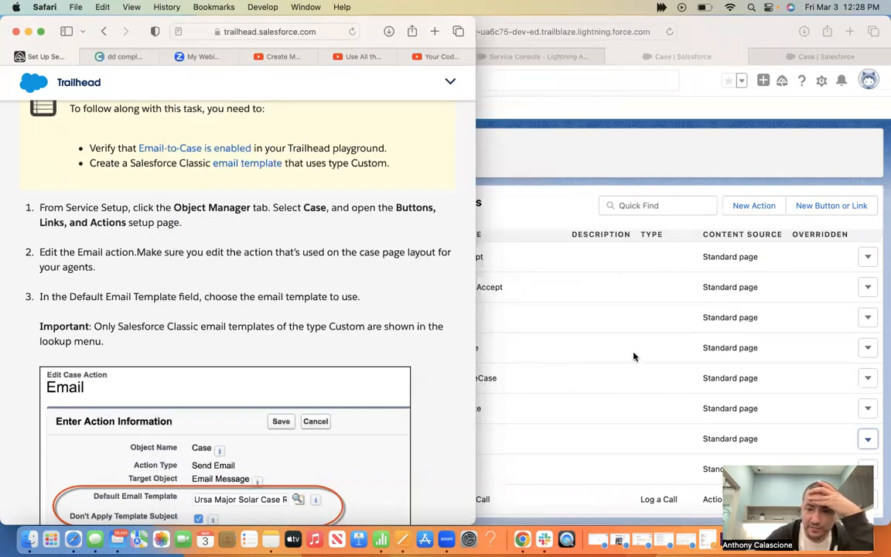
pyautogui.scroll(-5, 633, 356)
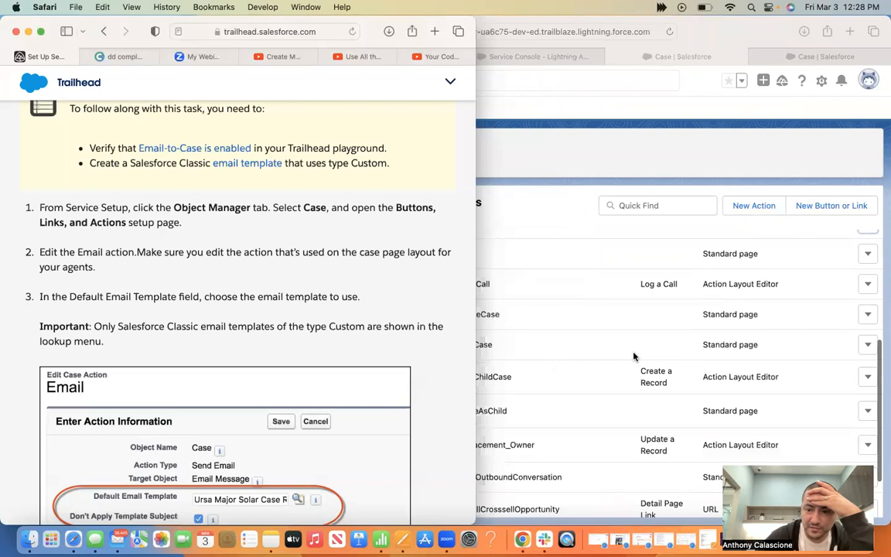
pyautogui.scroll(-2, 633, 356)
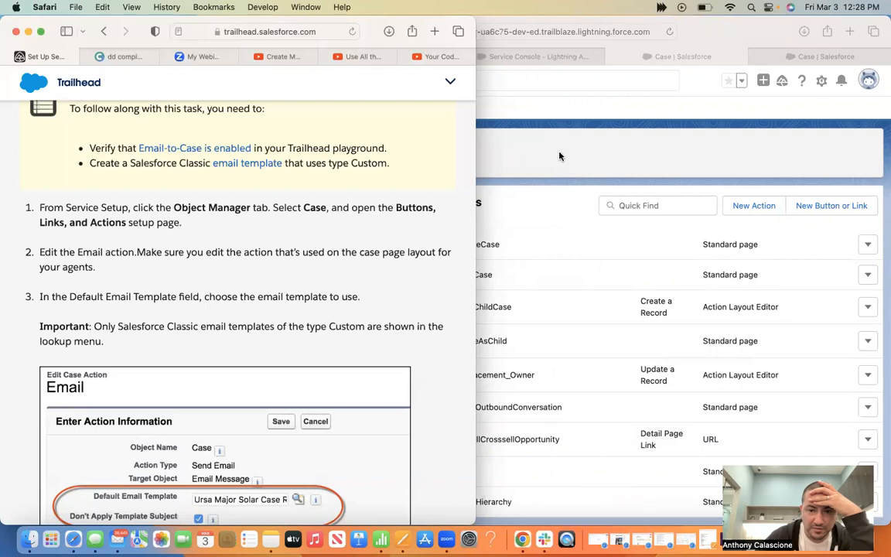
pyautogui.click(562, 378)
pyautogui.scroll(3, 562, 378)
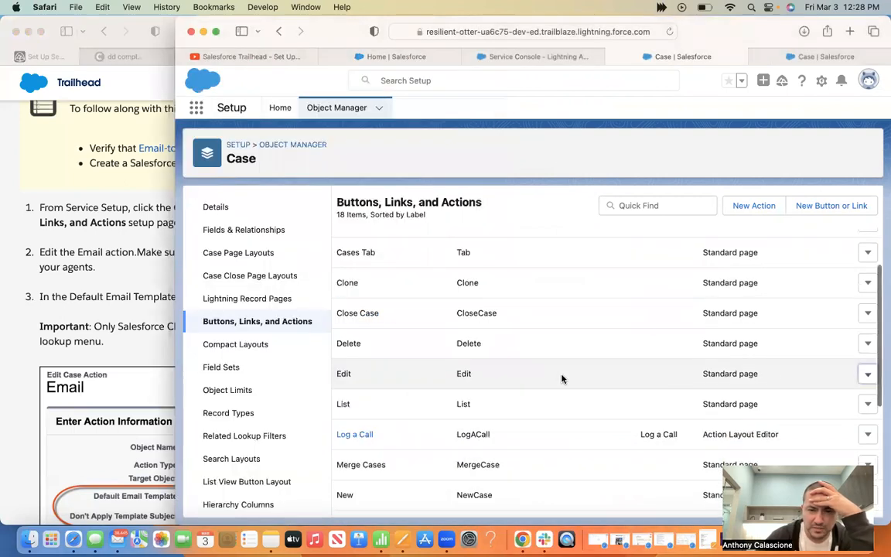
# Review the Edit button's Override Properties, cancel without changes, and return to Trailhead
pyautogui.click(867, 375)
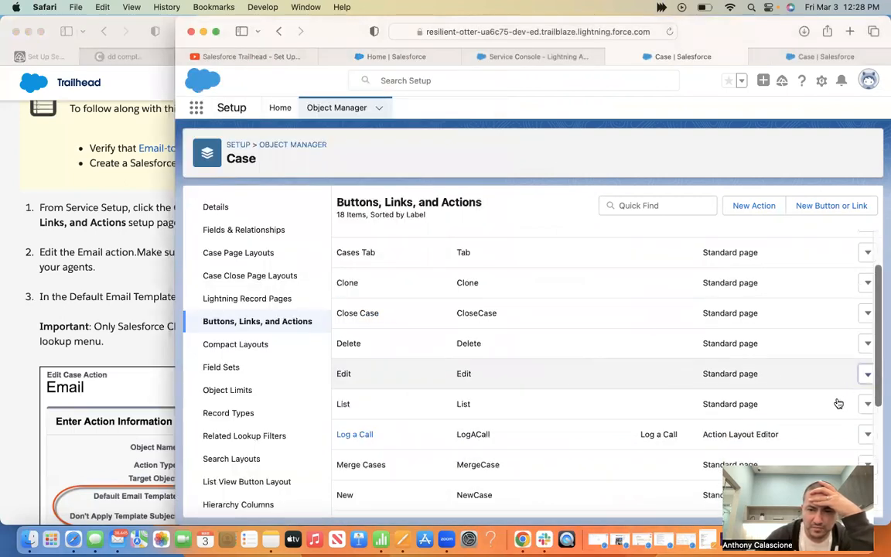
pyautogui.click(832, 401)
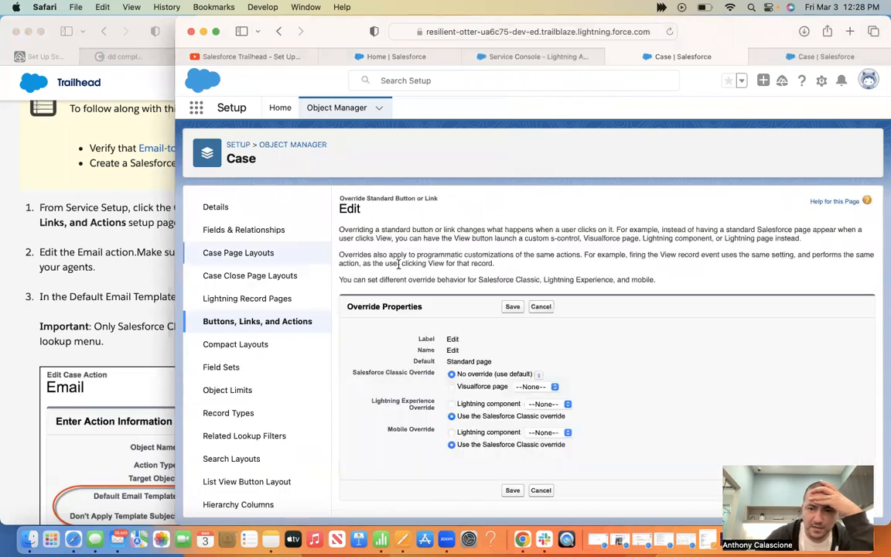
pyautogui.click(543, 489)
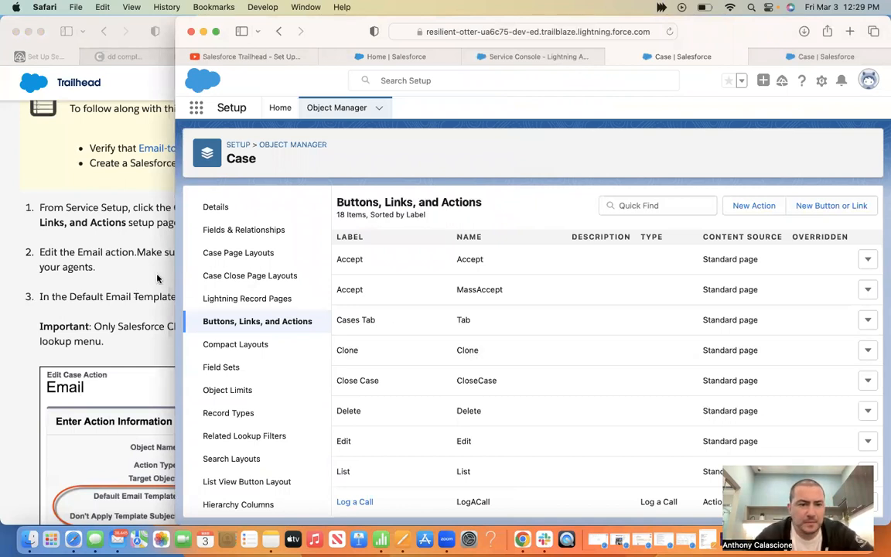
pyautogui.click(153, 243)
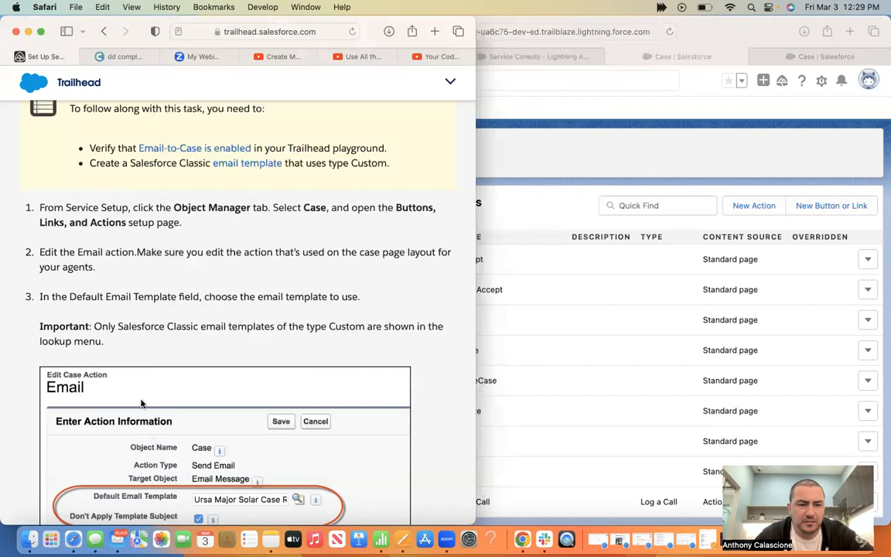
# Compare the Trailhead Email action template steps with the Case actions list
pyautogui.scroll(-3, 142, 402)
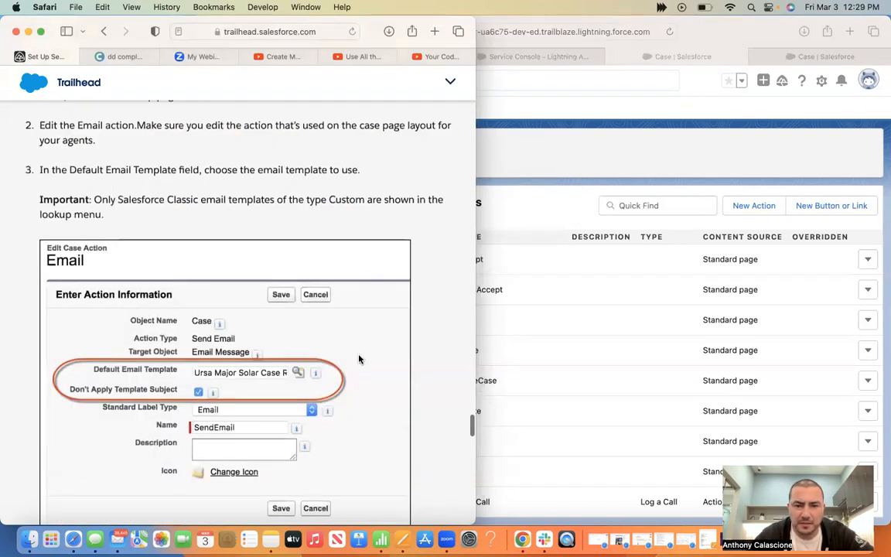
pyautogui.click(507, 354)
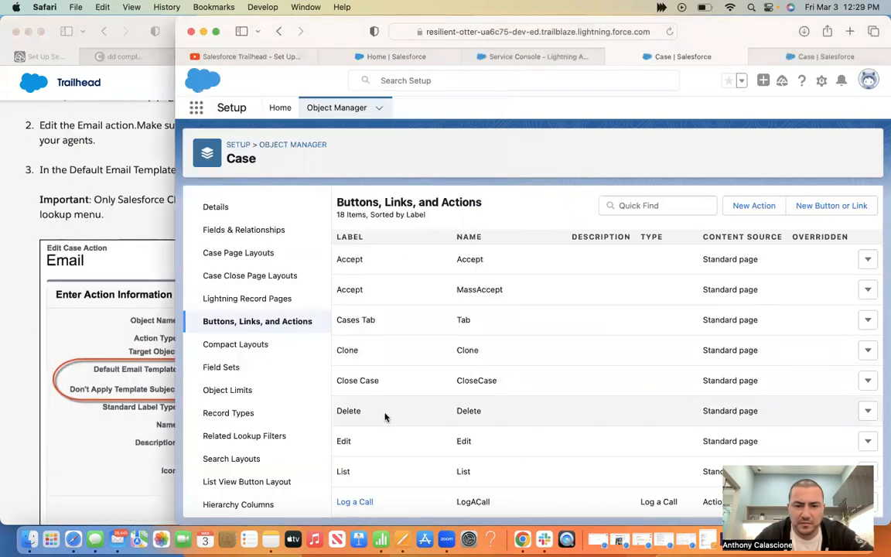
pyautogui.scroll(-3, 385, 417)
pyautogui.scroll(-2, 385, 416)
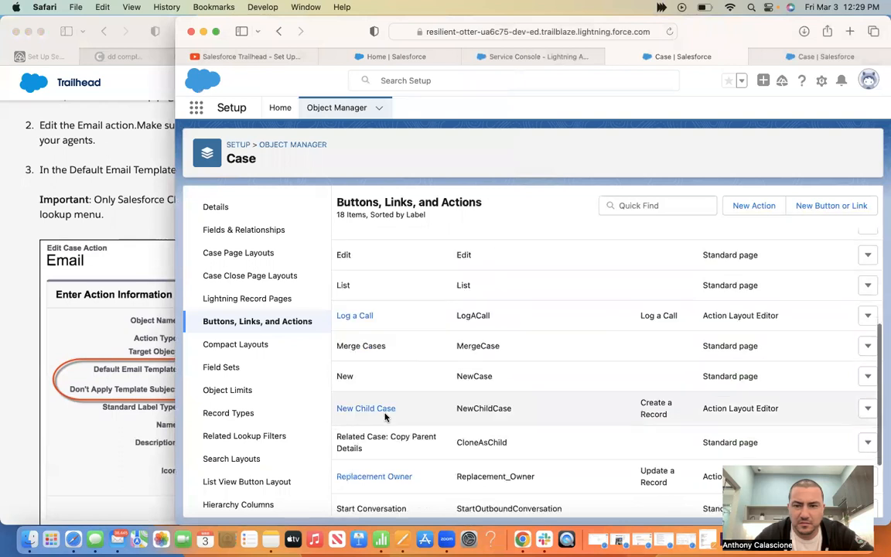
pyautogui.scroll(5, 385, 417)
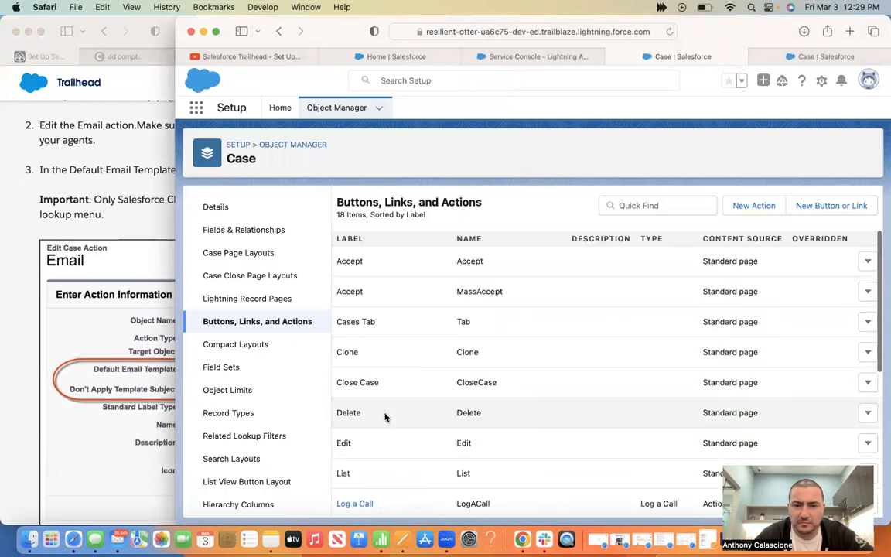
pyautogui.scroll(-6, 388, 412)
pyautogui.scroll(6, 388, 412)
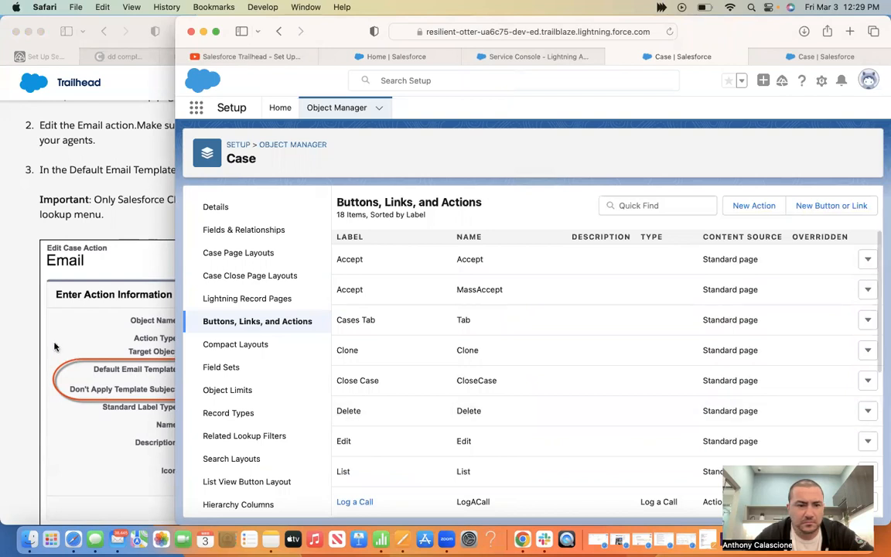
# Read the Trailhead Support Settings notification steps, then return to the Case actions list
pyautogui.click(88, 257)
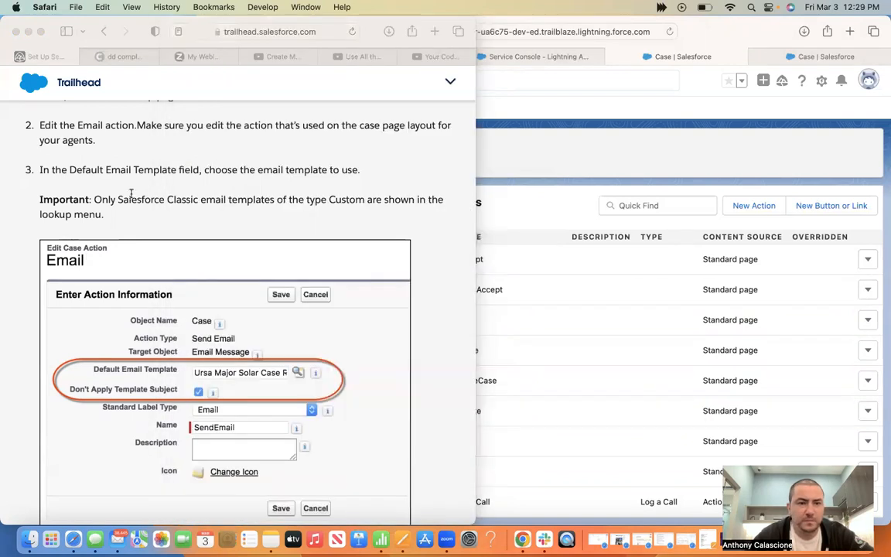
pyautogui.scroll(-5, 221, 342)
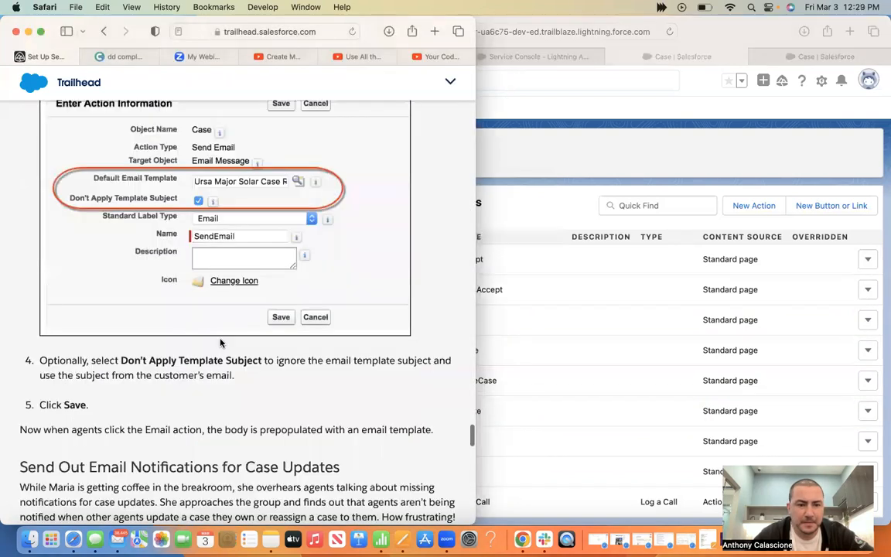
pyautogui.scroll(-1, 221, 343)
pyautogui.scroll(-7, 220, 343)
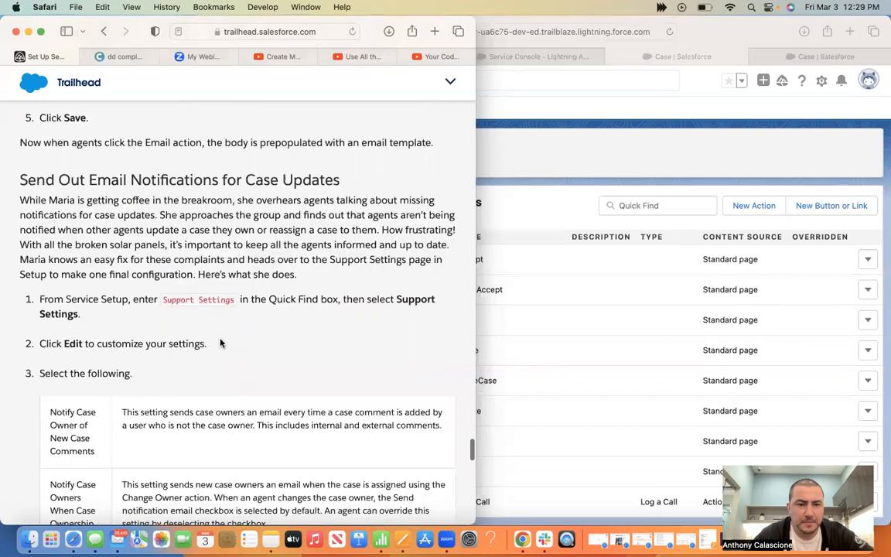
pyautogui.scroll(10, 220, 342)
pyautogui.scroll(1, 221, 340)
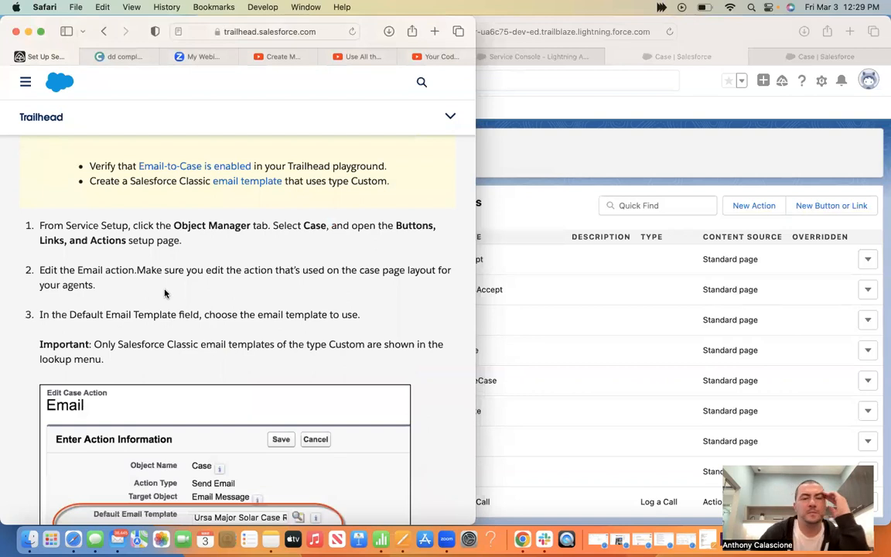
pyautogui.click(552, 159)
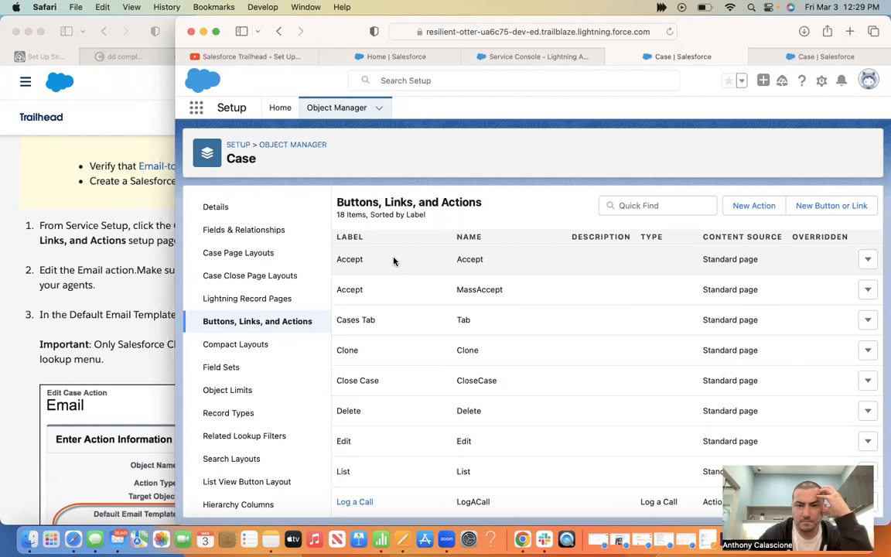
# Scroll through the Case Buttons, Links, and Actions list and back to its top
pyautogui.click(23, 246)
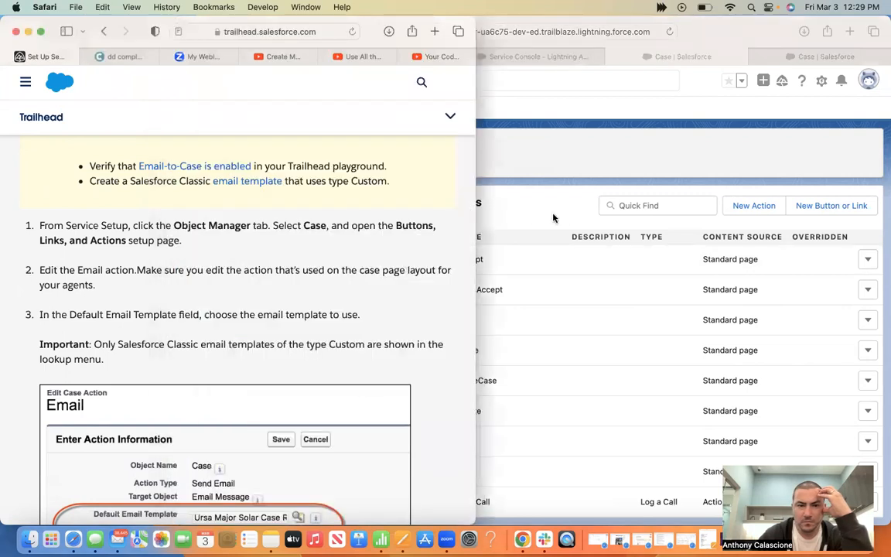
pyautogui.click(571, 216)
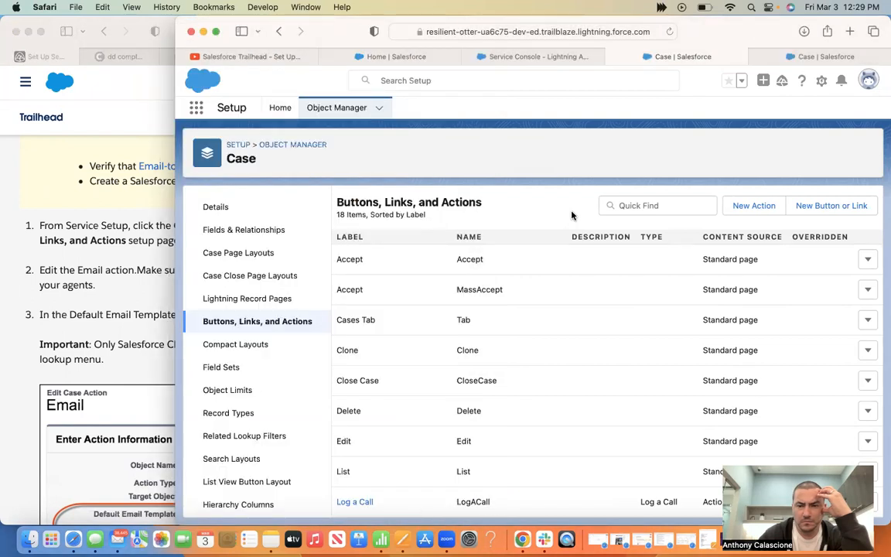
pyautogui.scroll(-5, 546, 340)
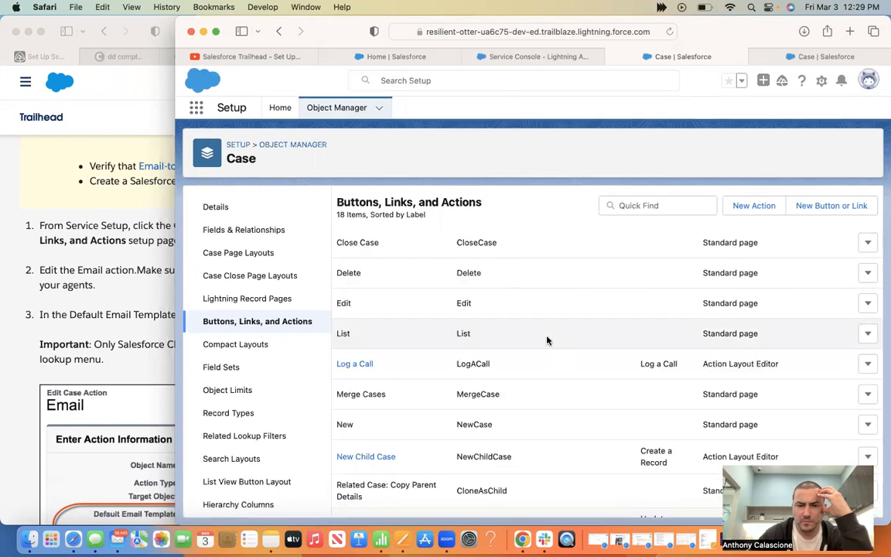
pyautogui.scroll(-4, 547, 340)
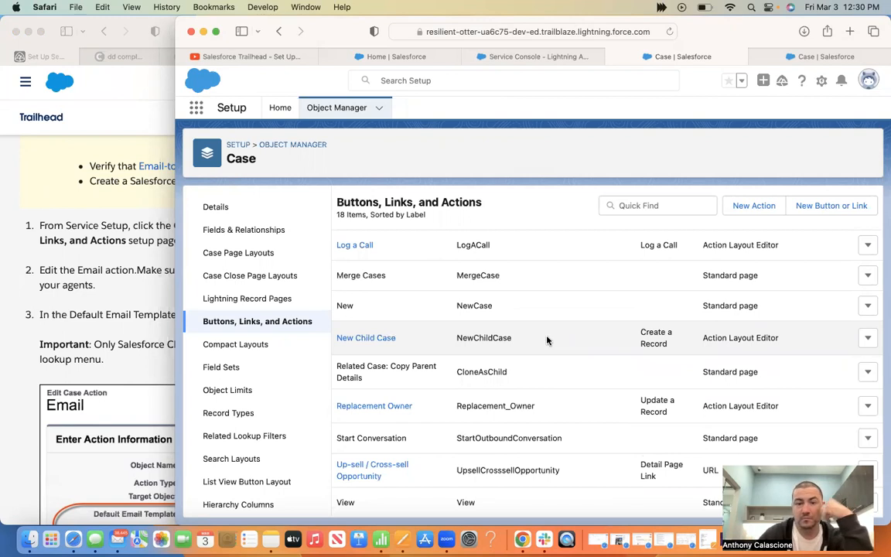
pyautogui.scroll(-1, 546, 340)
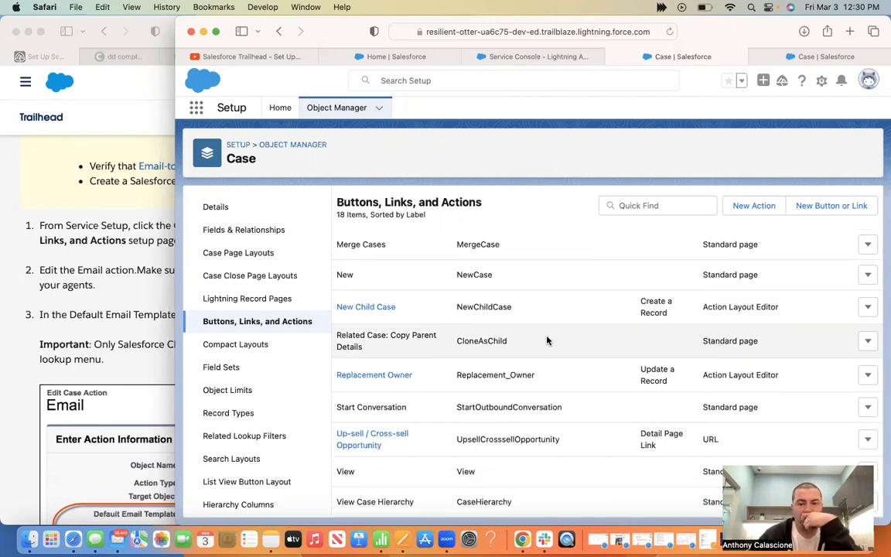
pyautogui.scroll(2, 547, 340)
pyautogui.scroll(4, 546, 341)
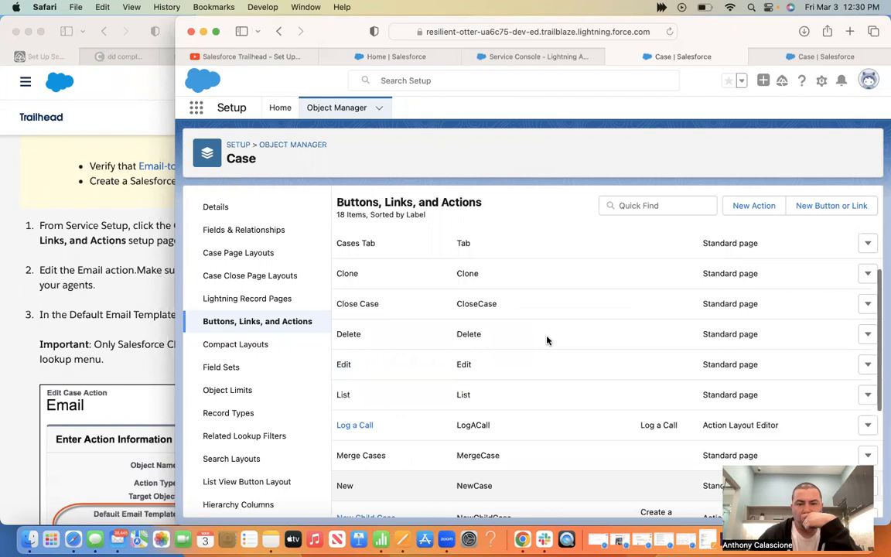
pyautogui.scroll(2, 547, 340)
pyautogui.scroll(-8, 547, 341)
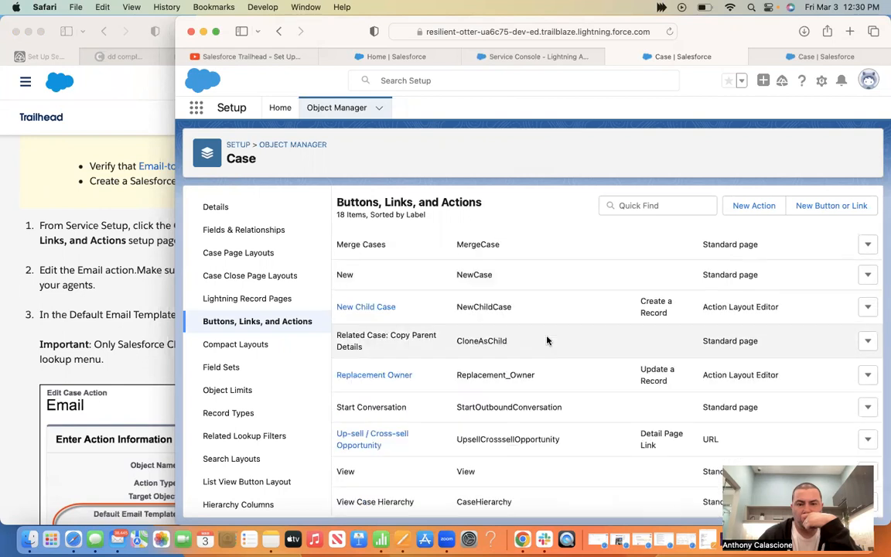
pyautogui.scroll(8, 546, 340)
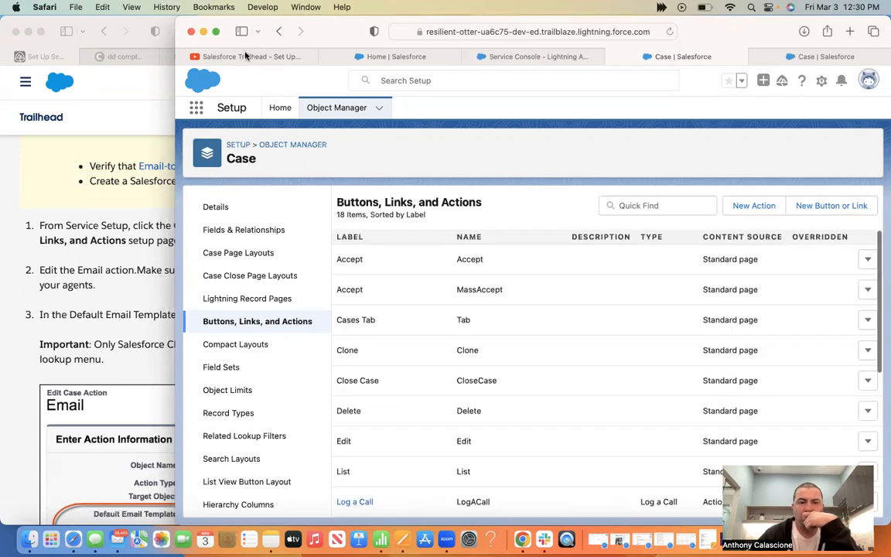
pyautogui.click(223, 56)
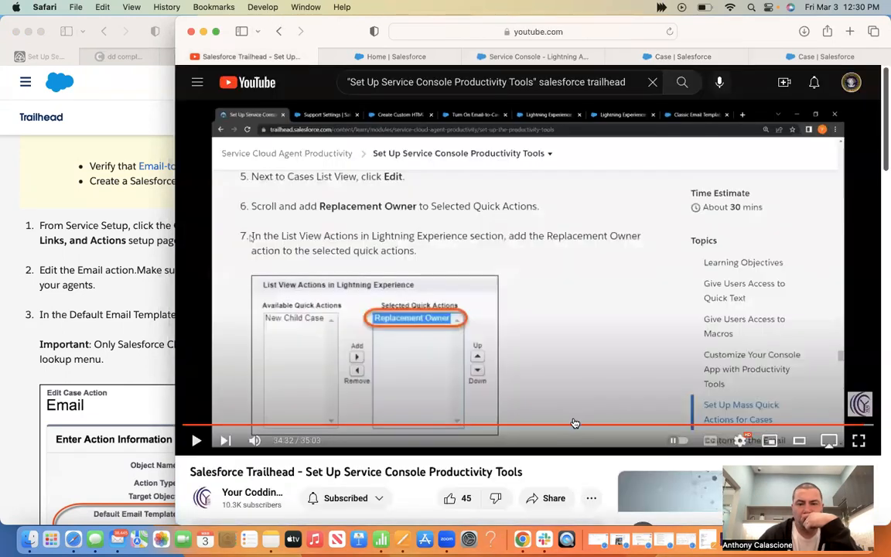
# Skip the ad and mute the Service Console productivity tools tutorial
pyautogui.click(607, 422)
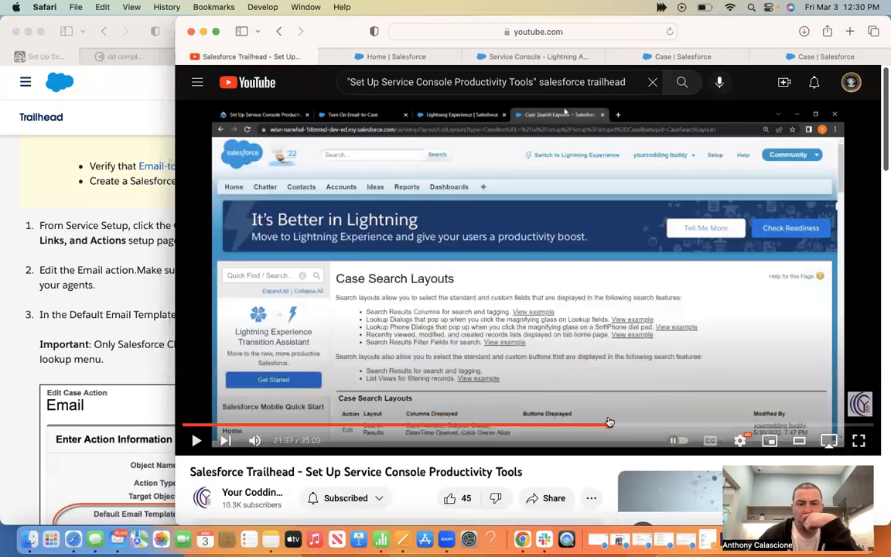
pyautogui.click(647, 426)
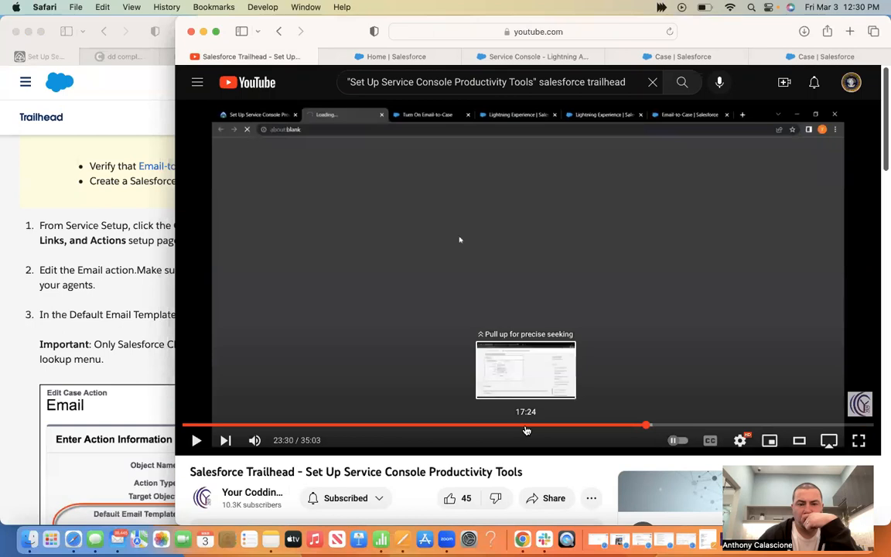
pyautogui.click(525, 425)
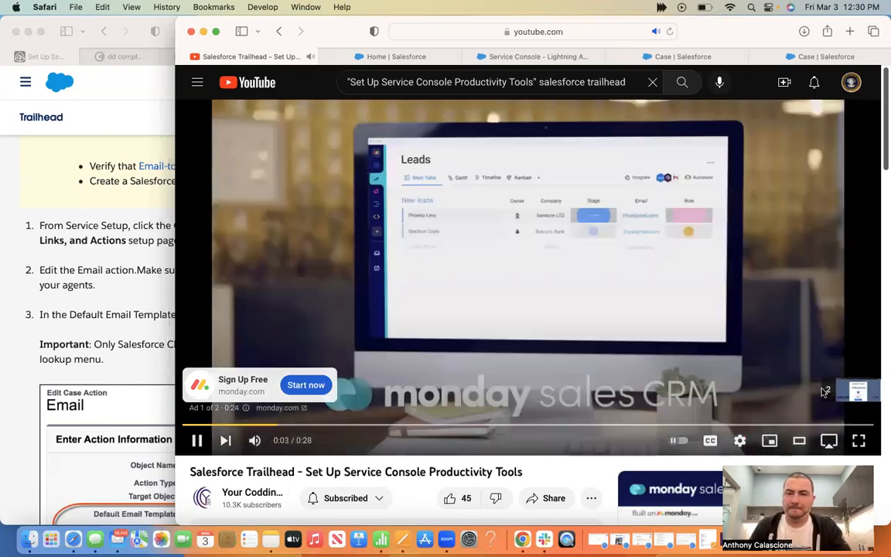
pyautogui.click(856, 392)
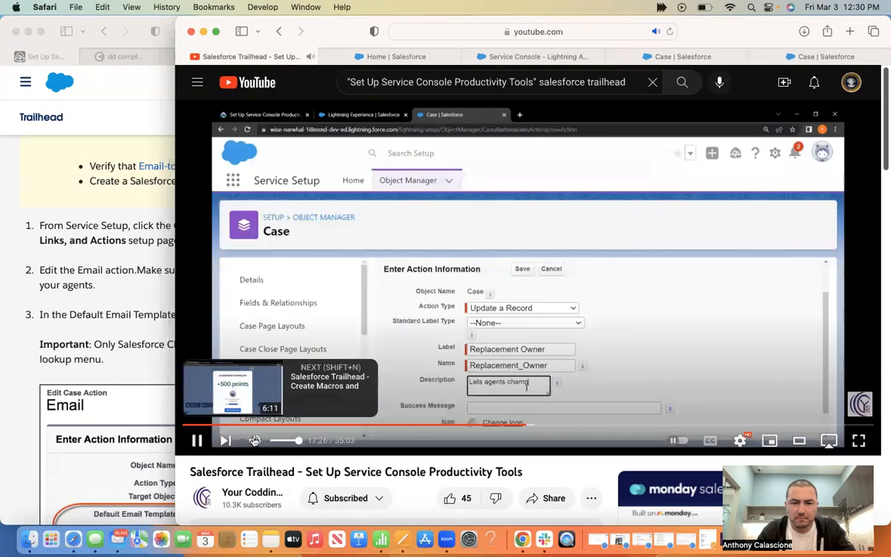
pyautogui.click(254, 440)
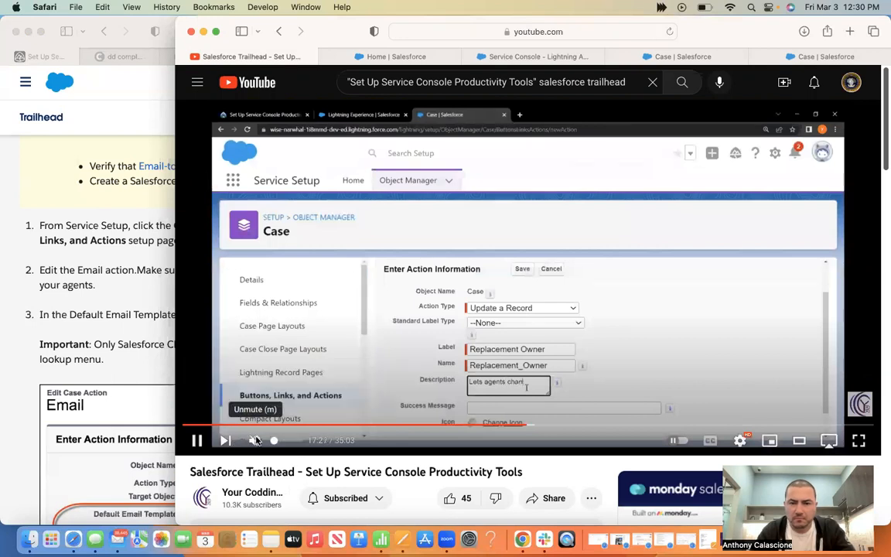
# Jump the tutorial forward to about 21:11, covering the Email action prerequisites
pyautogui.click(542, 426)
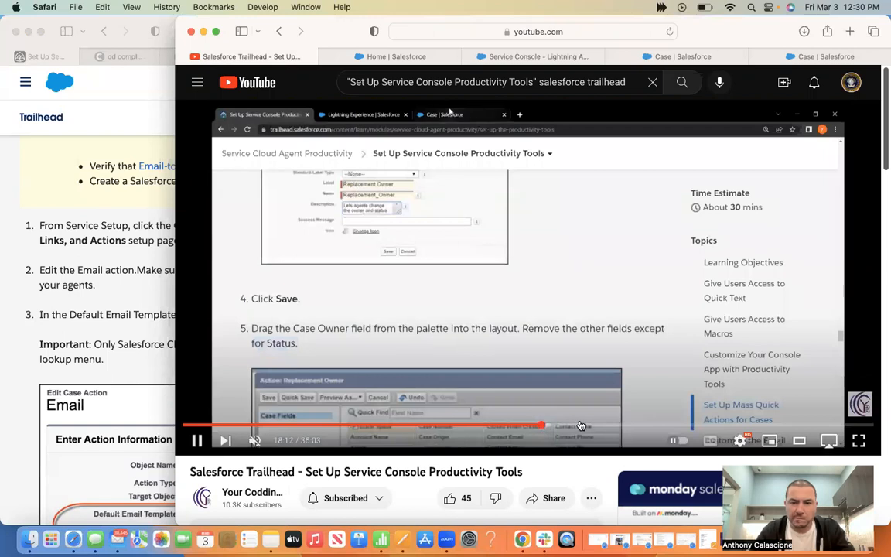
pyautogui.click(579, 426)
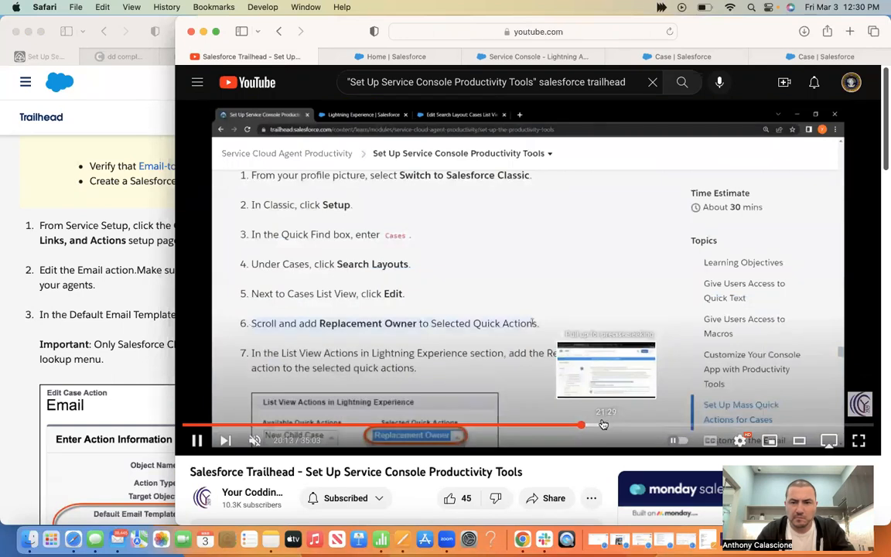
pyautogui.click(601, 425)
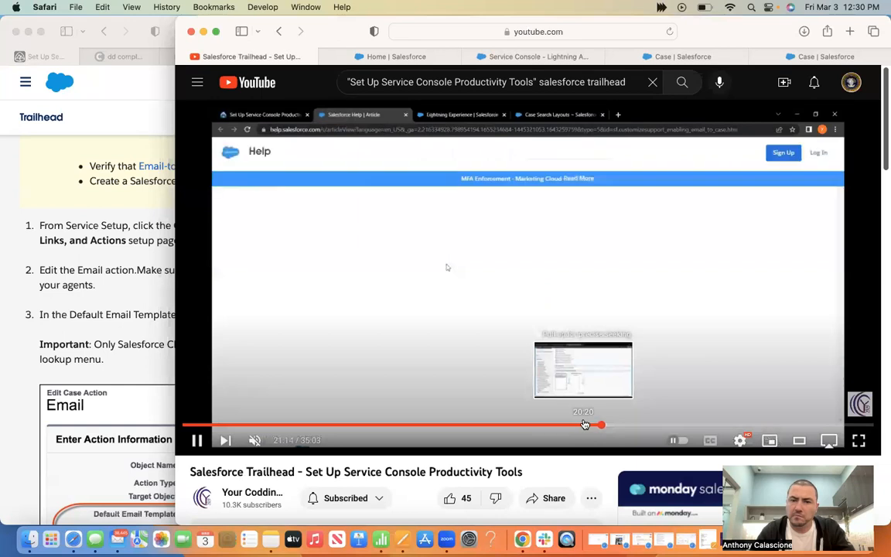
pyautogui.click(584, 424)
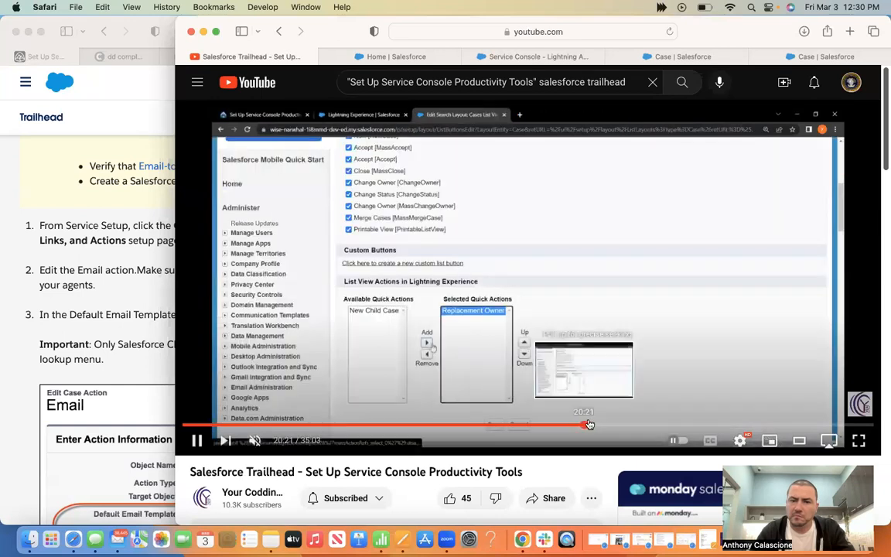
pyautogui.click(589, 424)
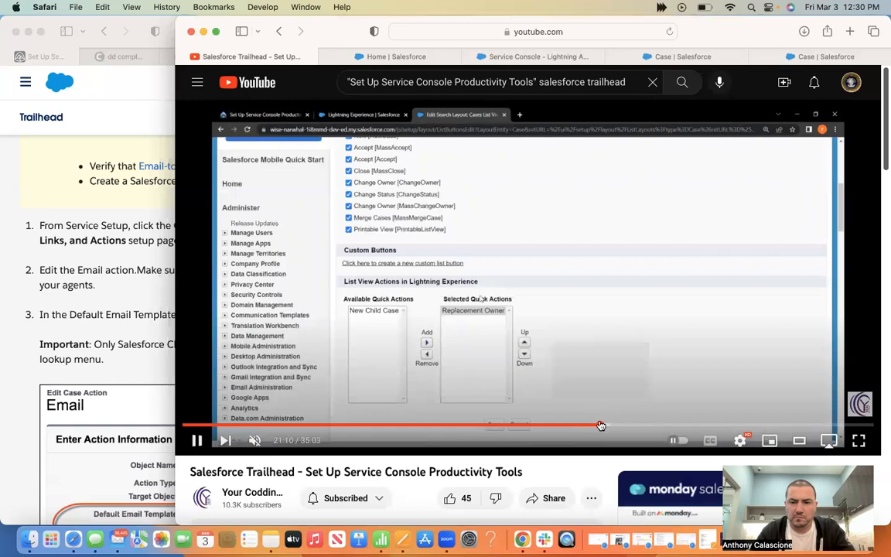
pyautogui.click(609, 425)
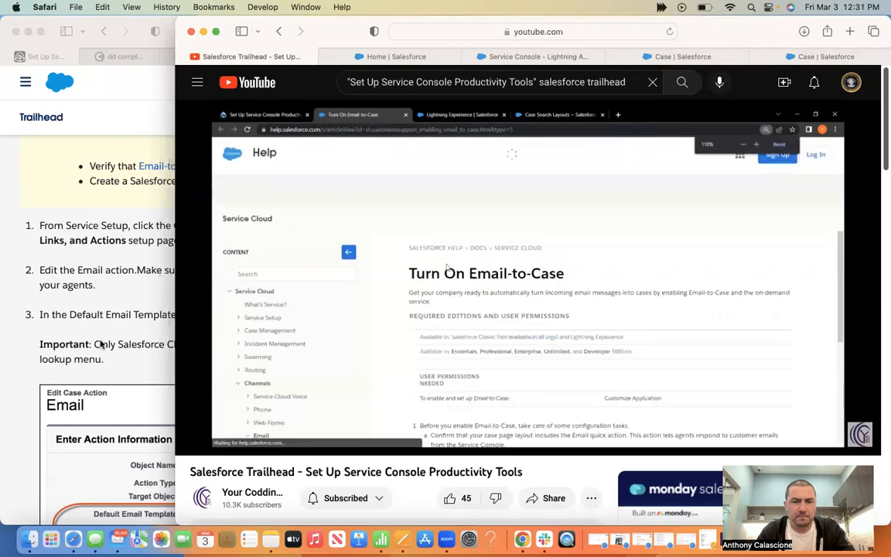
pyautogui.scroll(1, 101, 343)
pyautogui.scroll(8, 101, 343)
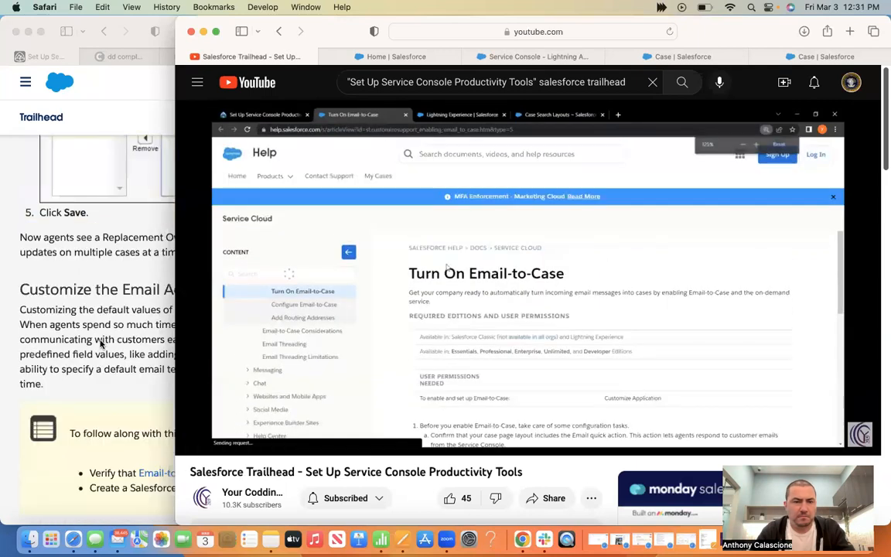
pyautogui.scroll(7, 100, 343)
pyautogui.scroll(-10, 101, 343)
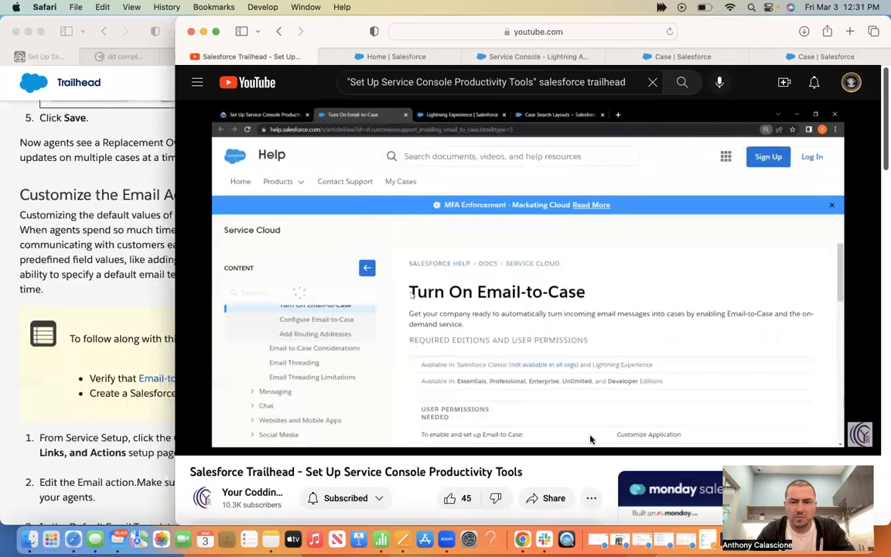
pyautogui.moveTo(540, 385)
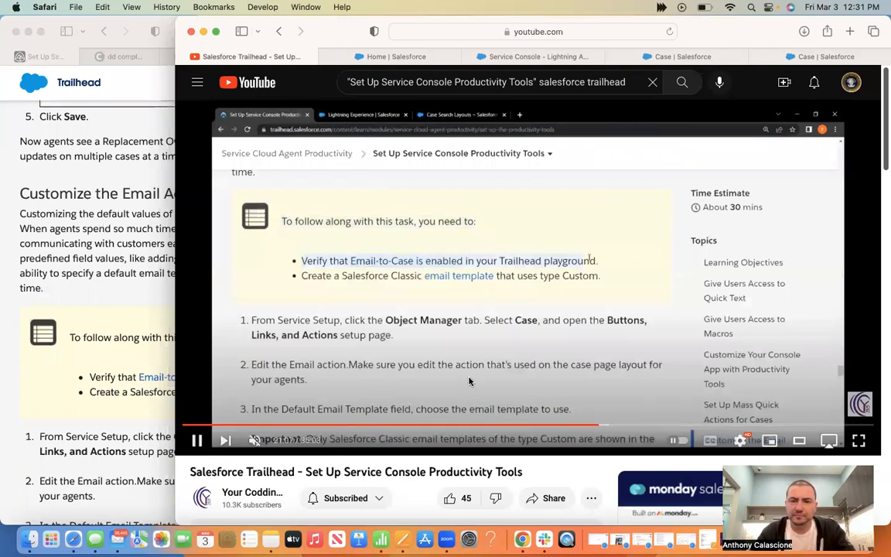
pyautogui.scroll(-1, 471, 382)
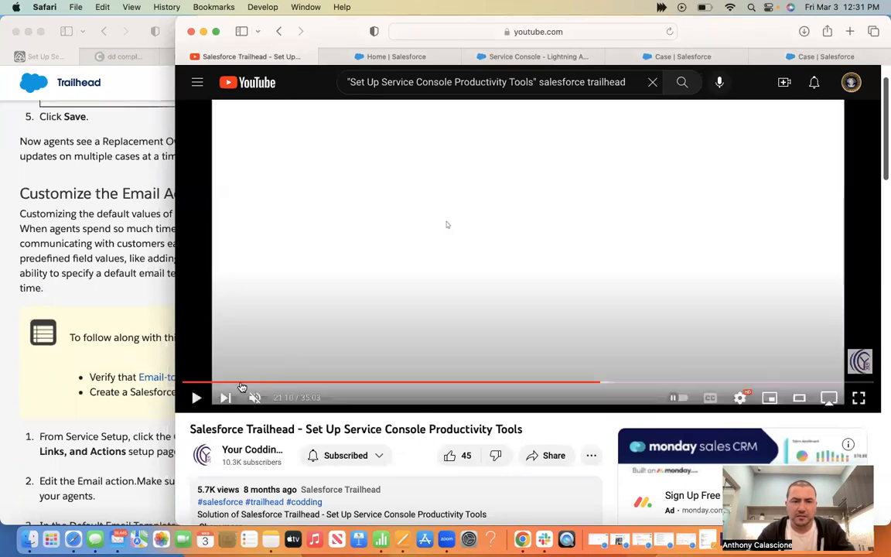
# Open the 'Email-to-Case is enabled' prerequisite link from Trailhead in a separate tab
pyautogui.click(166, 357)
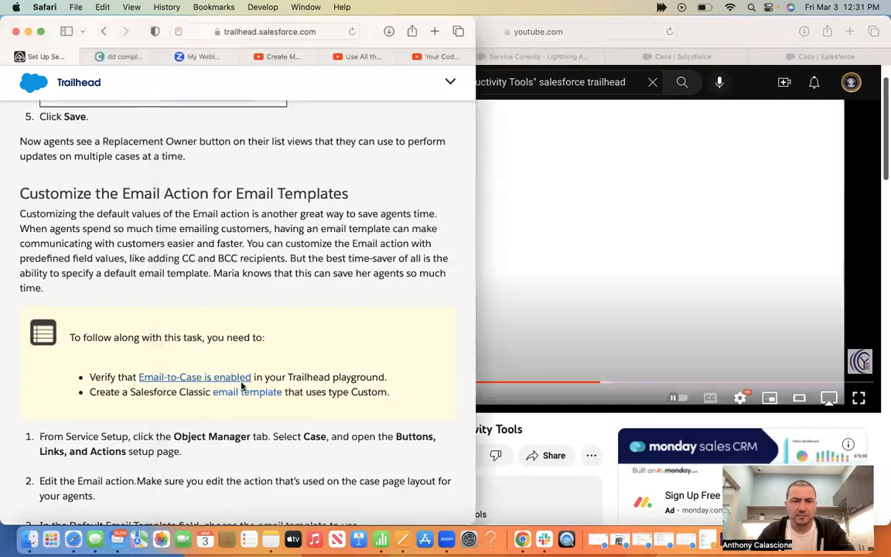
pyautogui.click(241, 381)
pyautogui.click(34, 57)
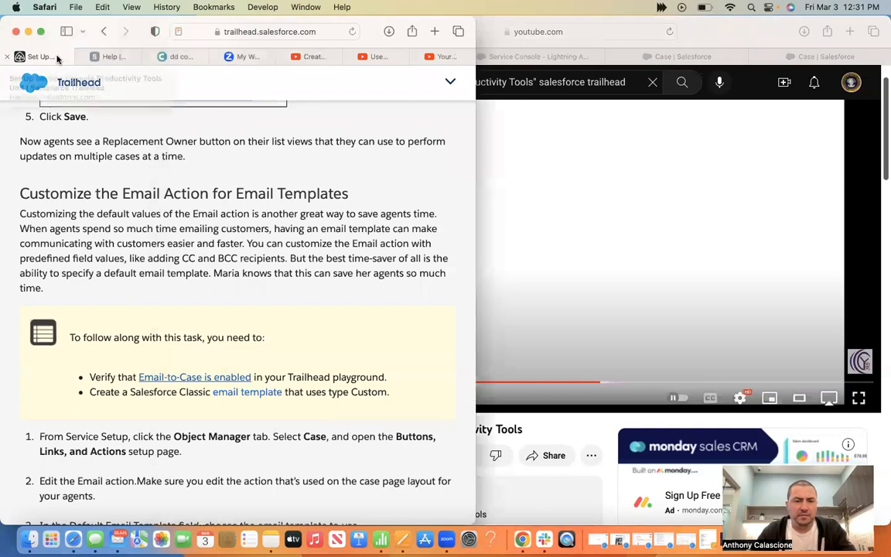
pyautogui.click(101, 54)
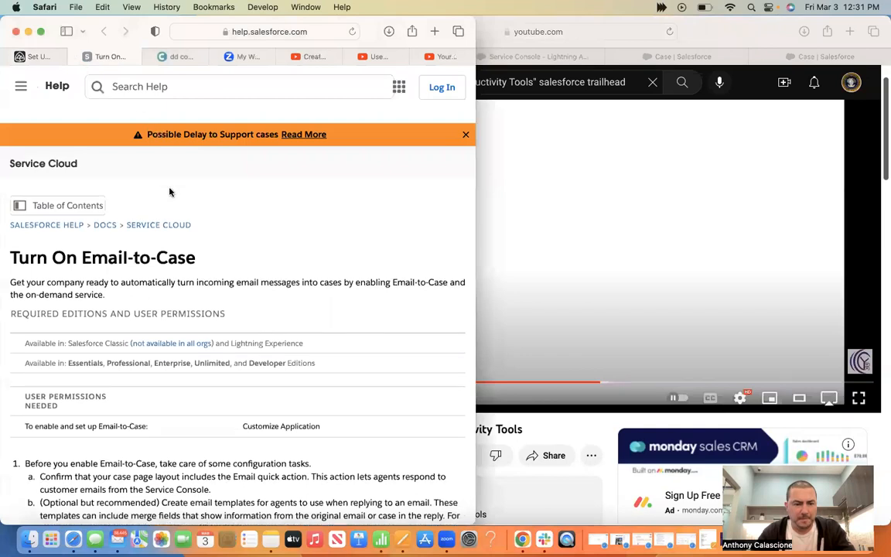
# Read through the Turn On Email-to-Case steps, then return to the Case actions page
pyautogui.scroll(-3, 170, 192)
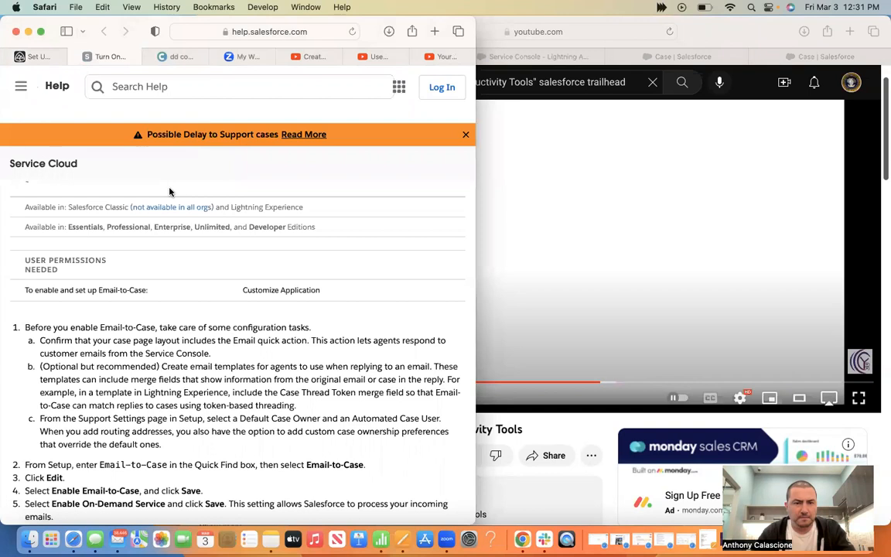
pyautogui.scroll(-4, 170, 192)
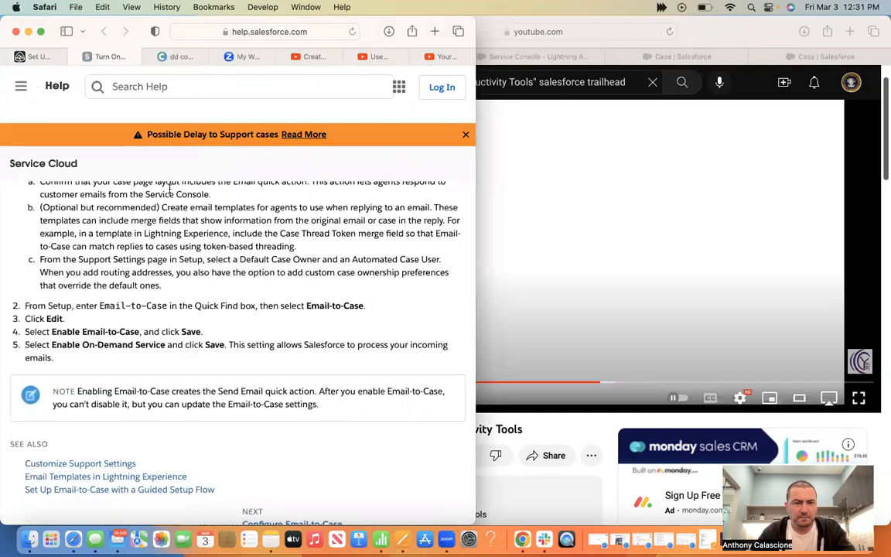
pyautogui.scroll(-2, 169, 189)
pyautogui.scroll(-3, 169, 189)
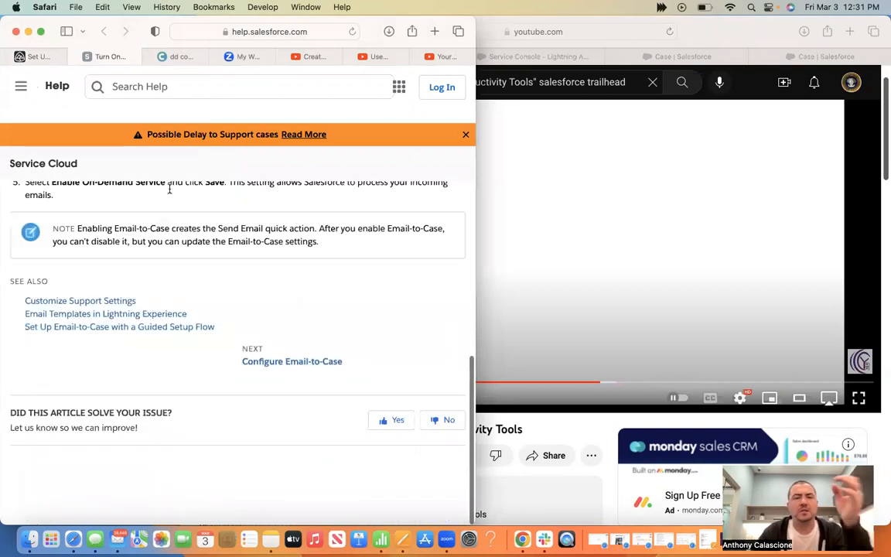
pyautogui.scroll(4, 170, 189)
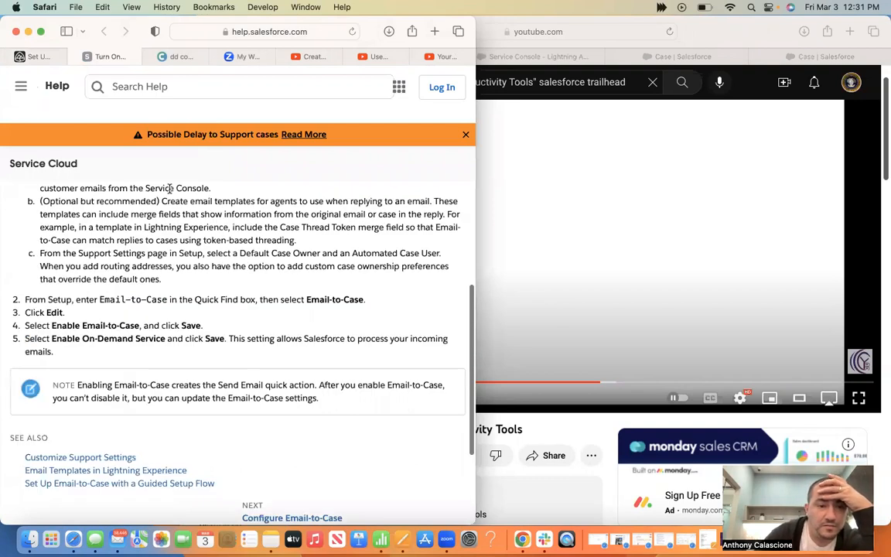
pyautogui.scroll(2, 170, 191)
pyautogui.scroll(1, 170, 192)
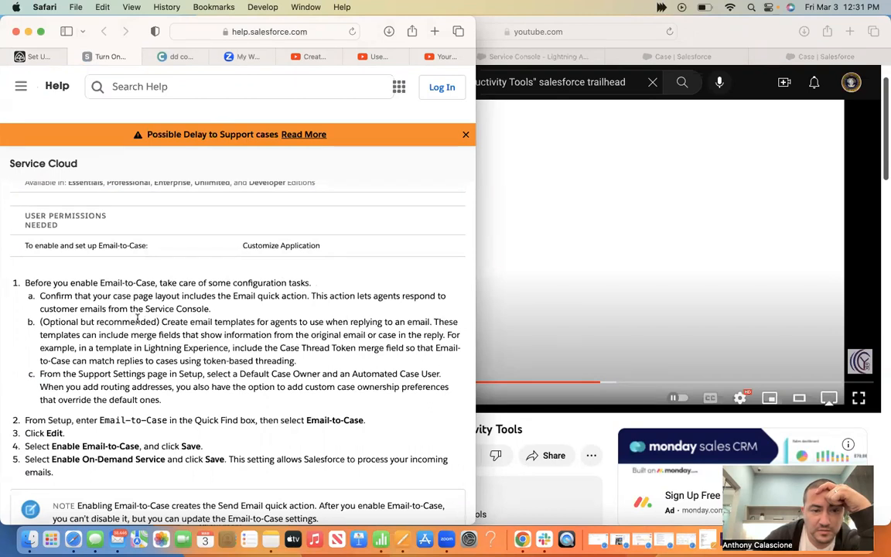
pyautogui.scroll(-2, 198, 340)
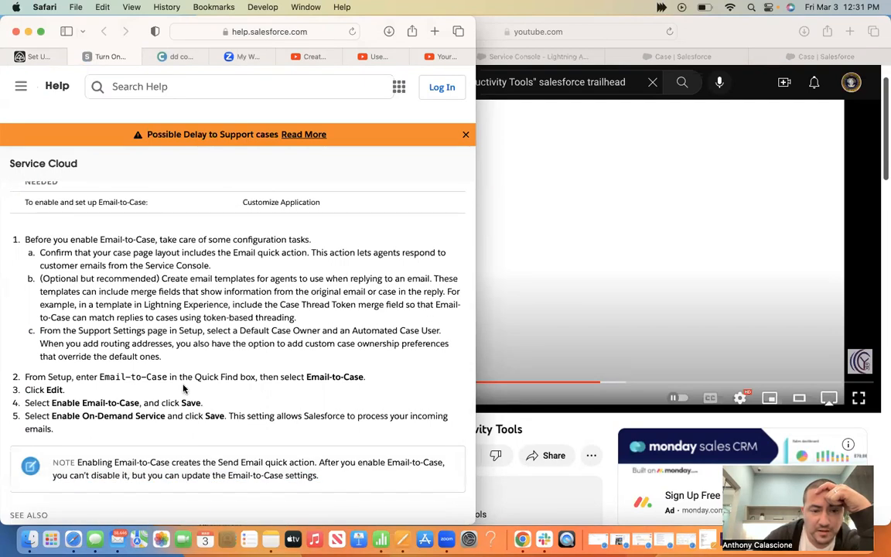
pyautogui.moveTo(167, 377); pyautogui.dragTo(99, 377)
pyautogui.press('super+c')
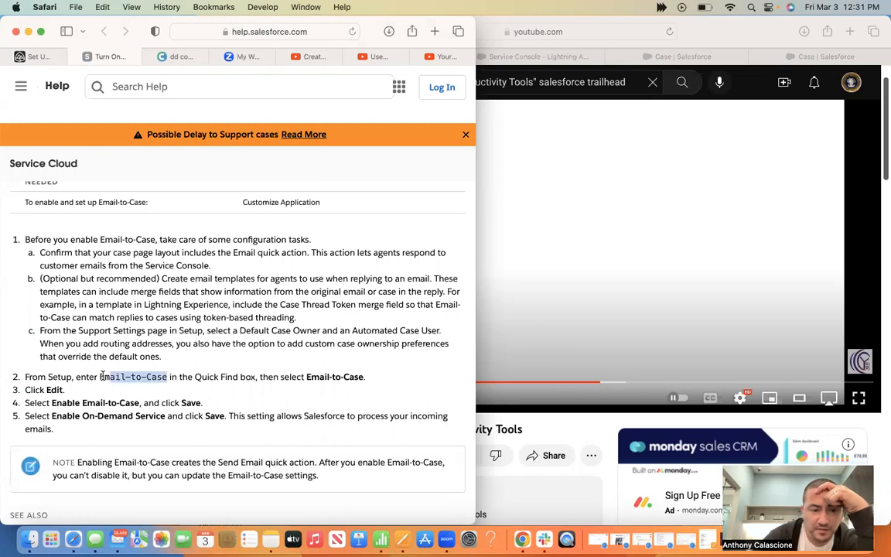
pyautogui.click(685, 57)
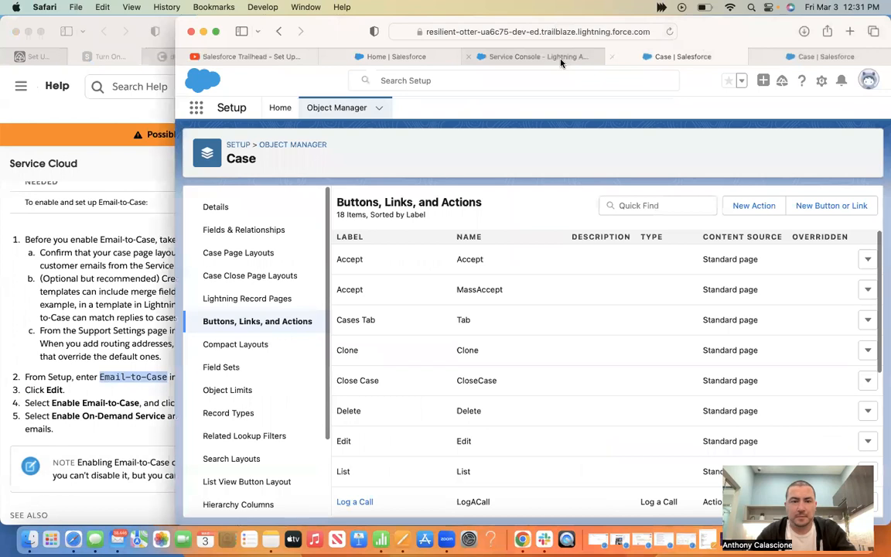
# Open Service Setup from the Setup gear menu in a new tab
pyautogui.click(560, 60)
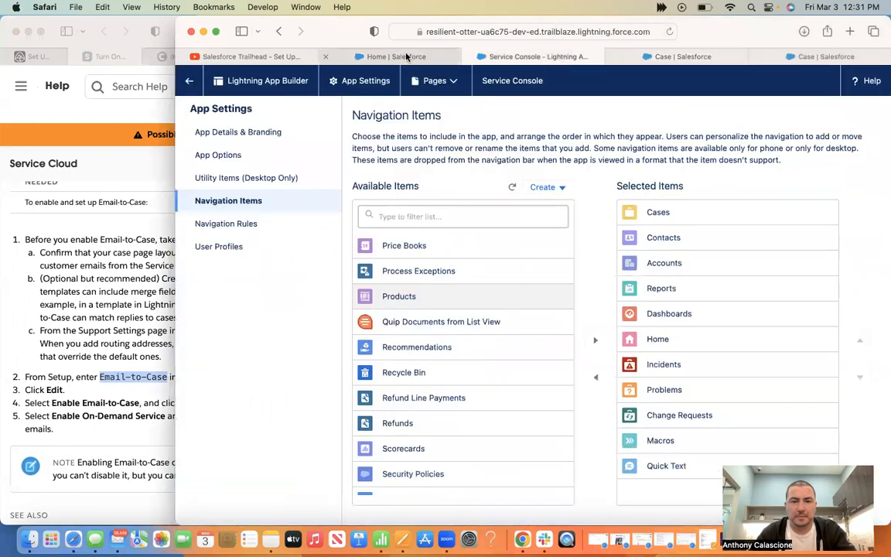
pyautogui.click(407, 58)
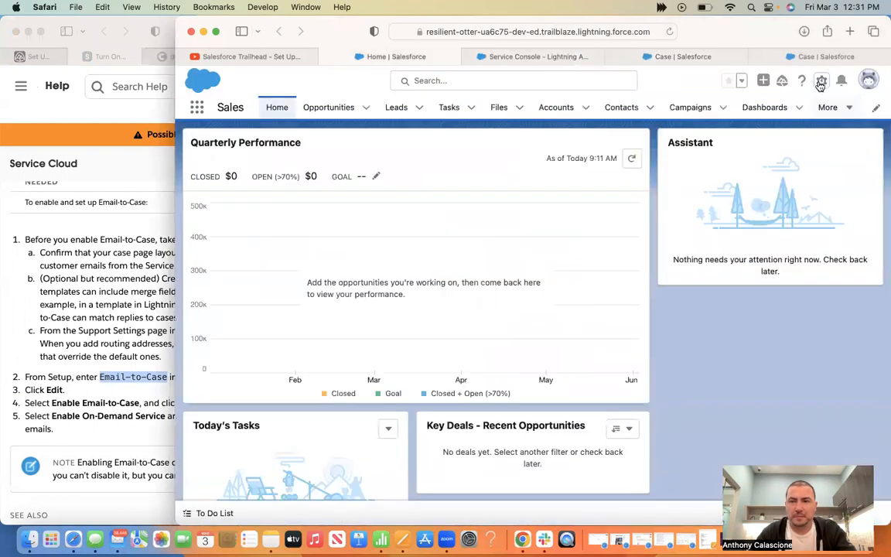
pyautogui.click(820, 82)
pyautogui.click(778, 167)
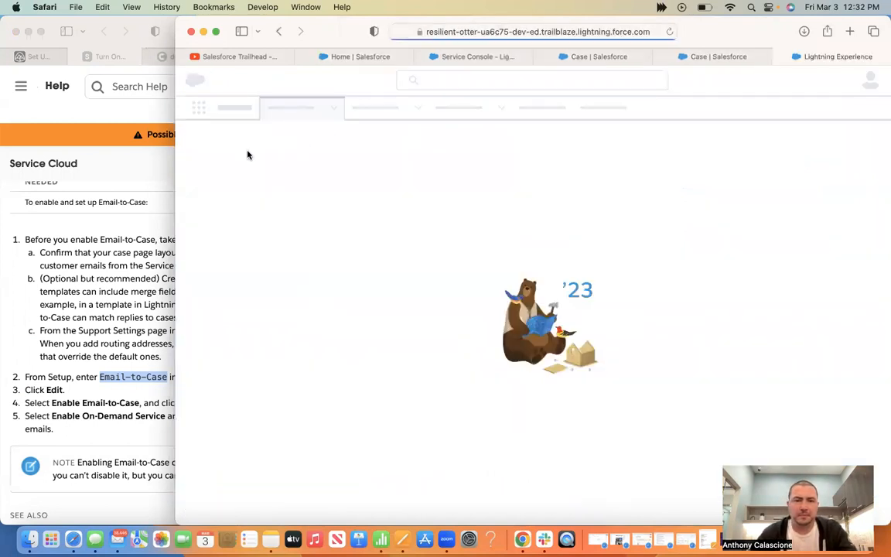
# Search setup for Email-to-Case and continue past its intro page
pyautogui.click(237, 143)
pyautogui.press('super+v')
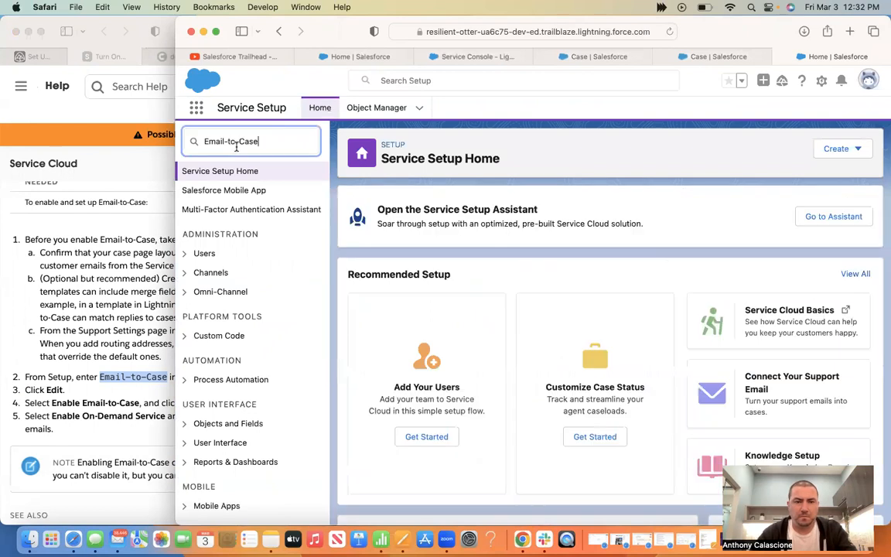
pyautogui.click(235, 210)
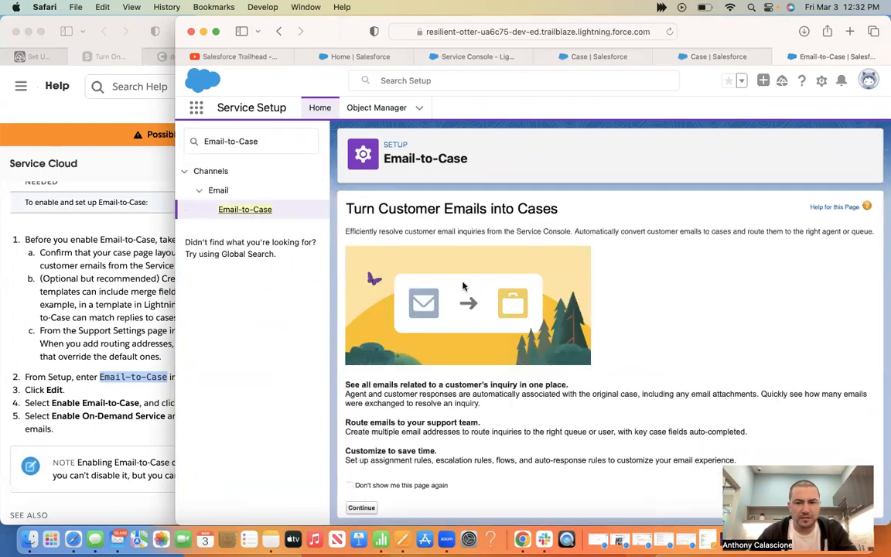
pyautogui.click(103, 313)
pyautogui.click(627, 283)
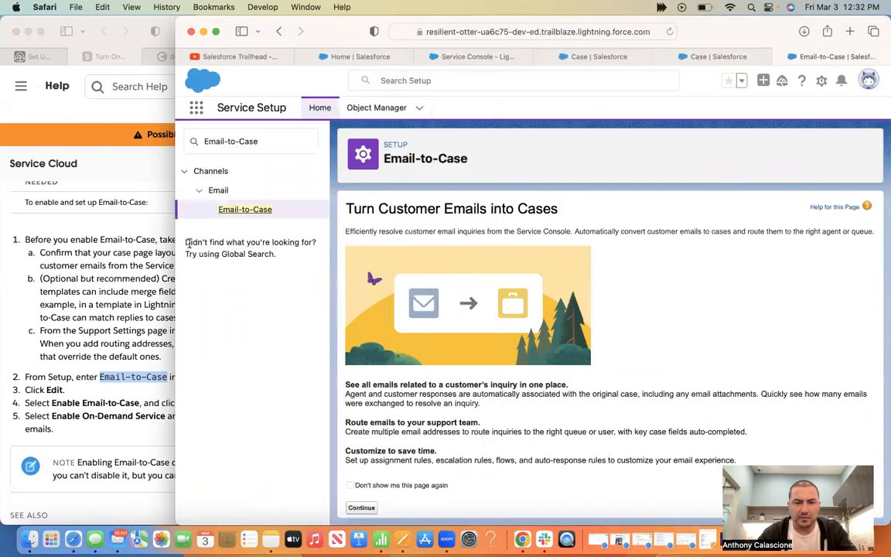
pyautogui.click(140, 243)
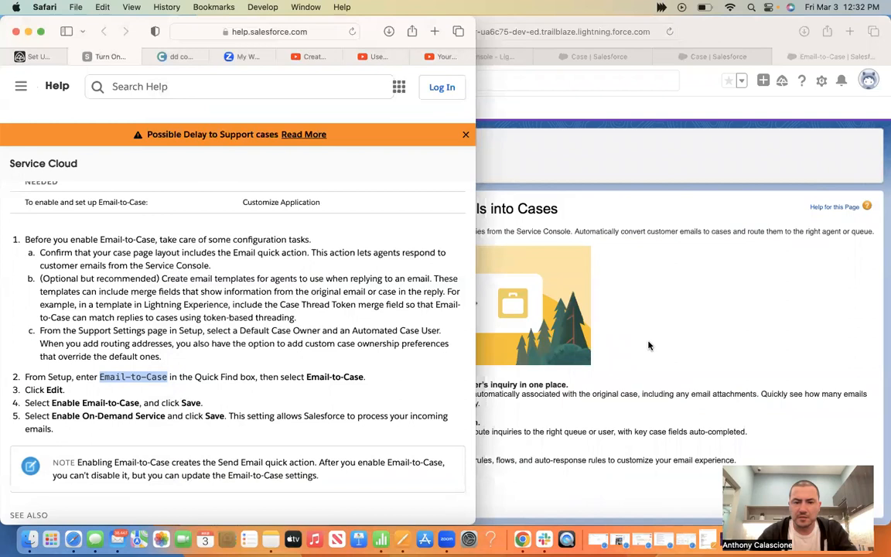
pyautogui.click(649, 346)
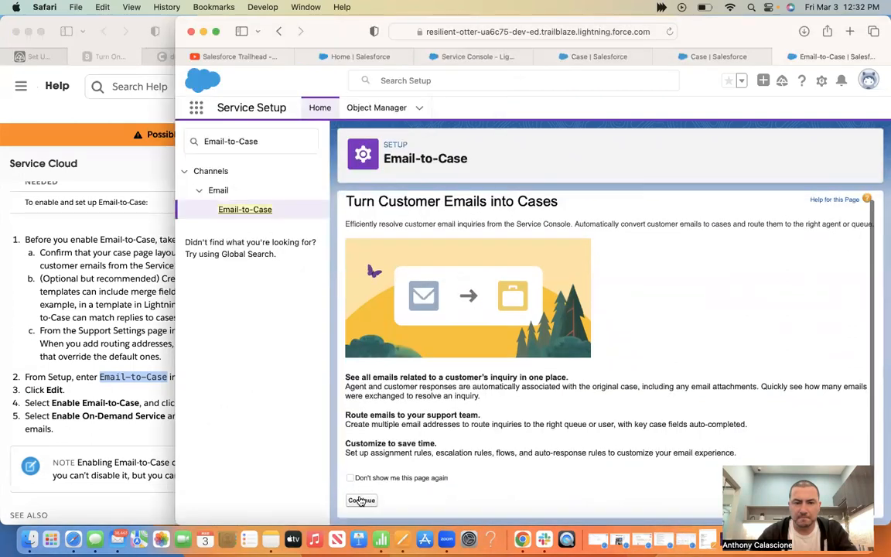
pyautogui.click(360, 500)
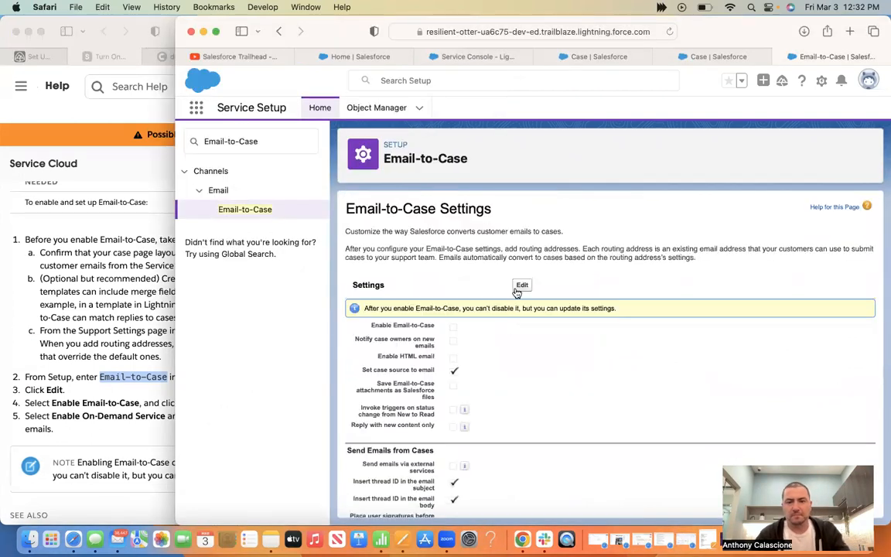
# Edit the Email-to-Case Settings to enable Email-to-Case, following the help article
pyautogui.click(521, 285)
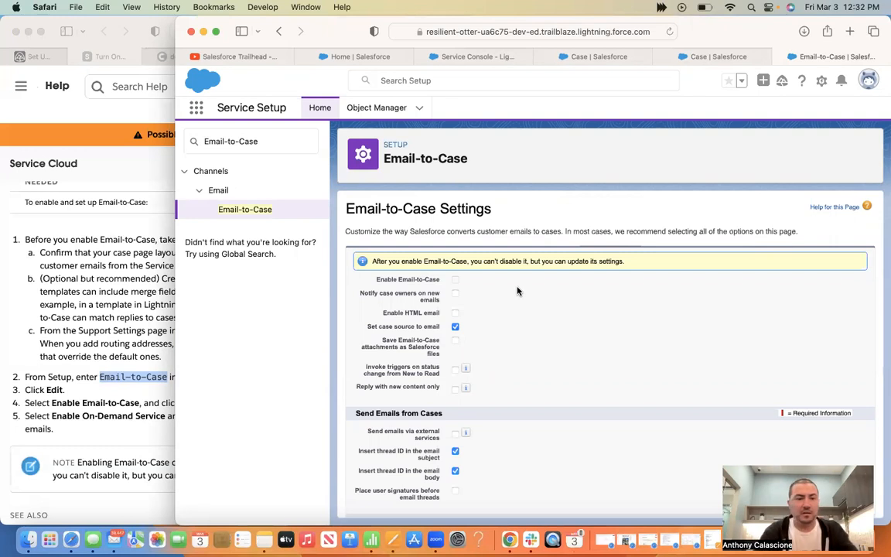
pyautogui.click(97, 334)
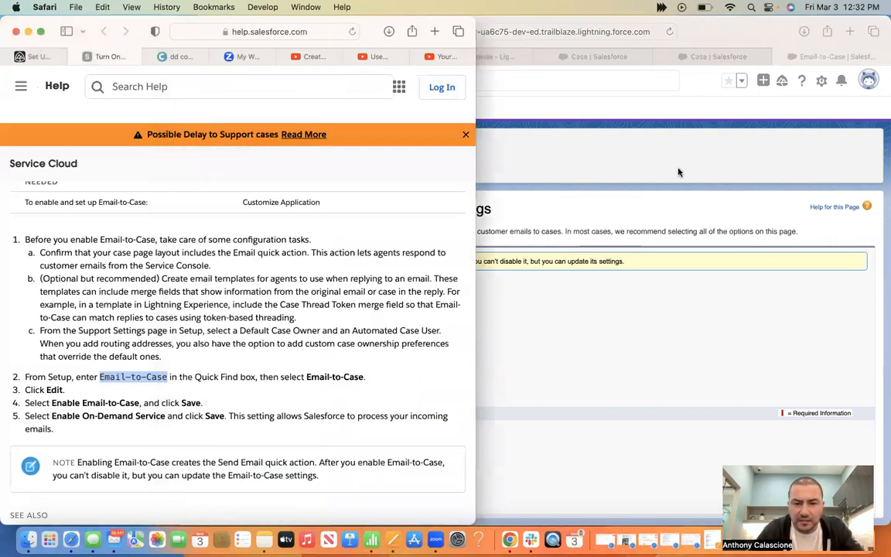
pyautogui.click(667, 221)
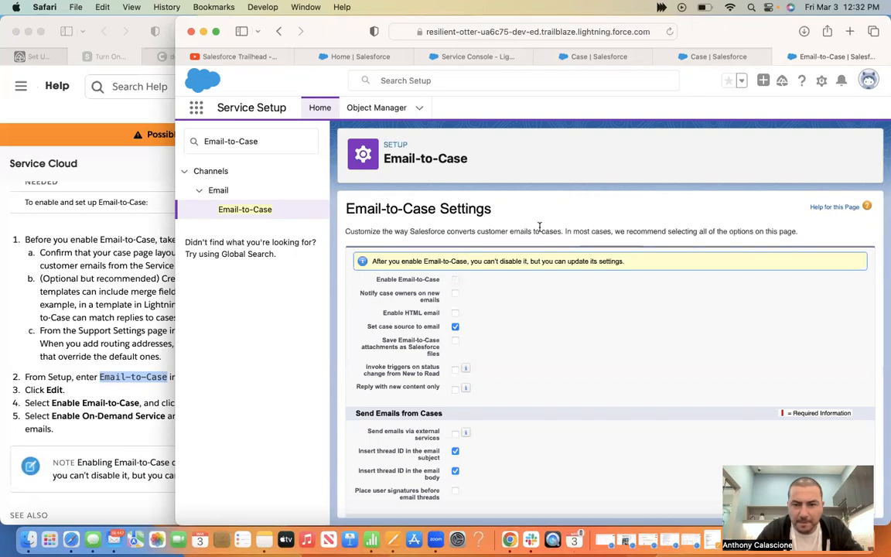
pyautogui.scroll(-5, 521, 231)
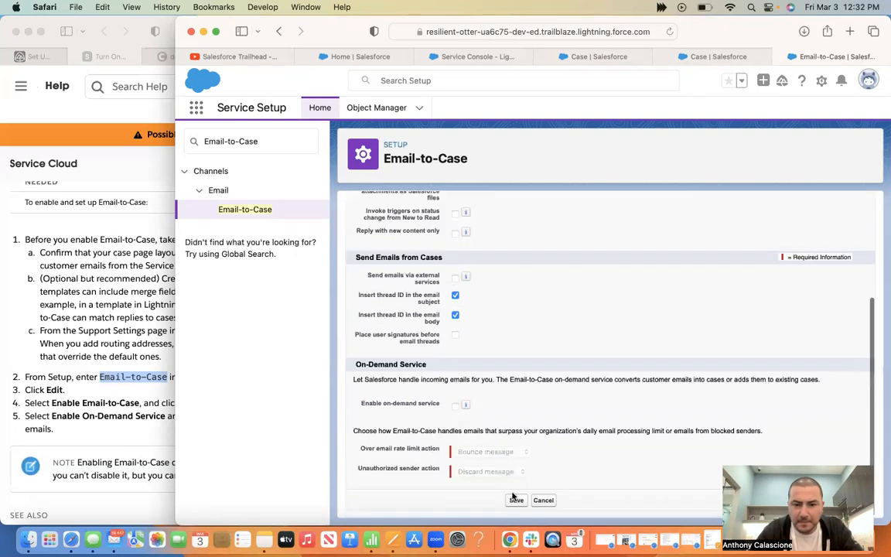
pyautogui.click(118, 333)
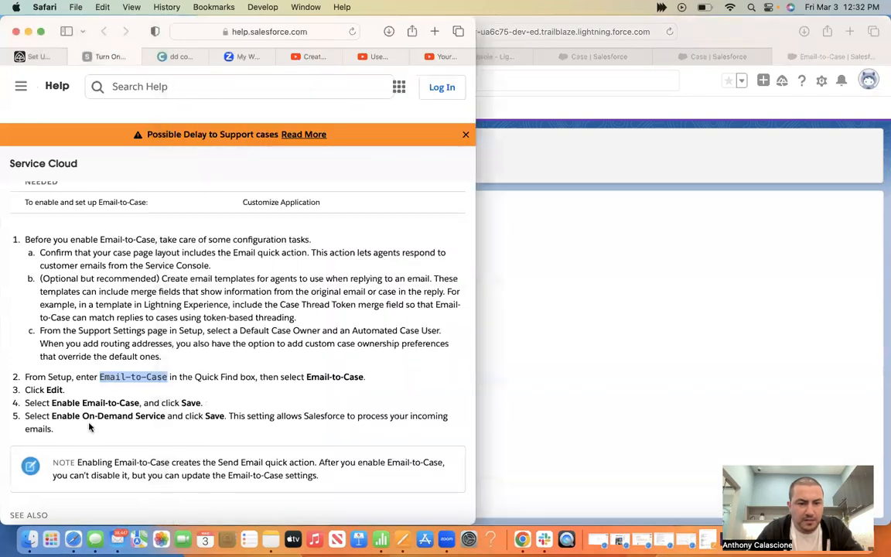
pyautogui.click(576, 380)
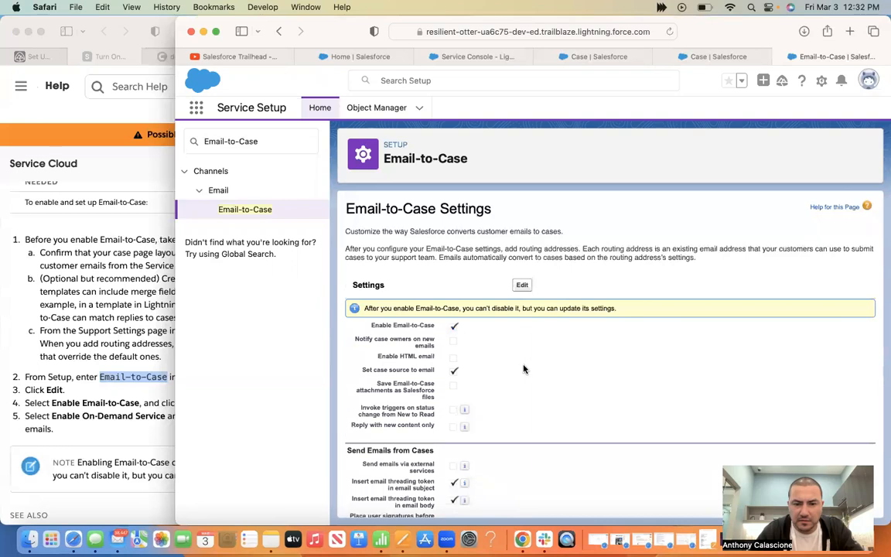
# Scroll through the Email-to-Case settings to find the On-Demand Service section
pyautogui.scroll(-2, 524, 369)
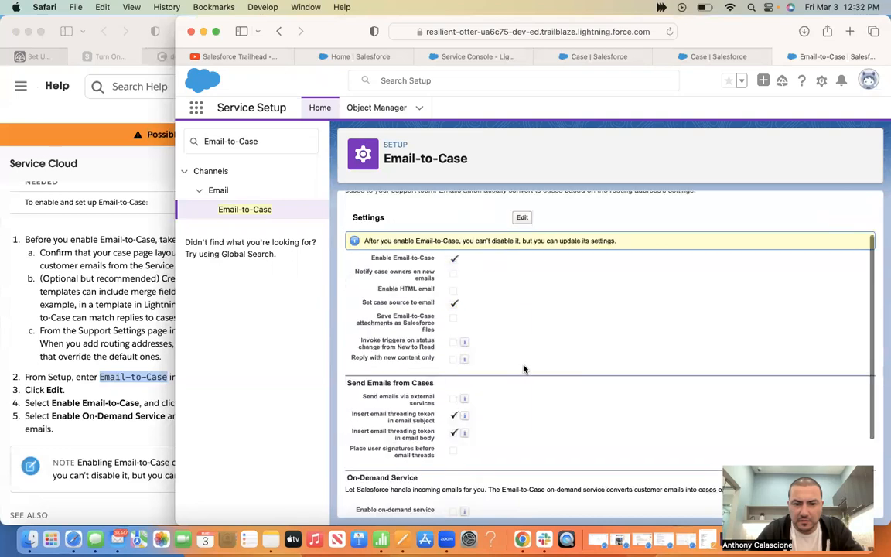
pyautogui.scroll(-1, 524, 369)
pyautogui.scroll(-3, 523, 368)
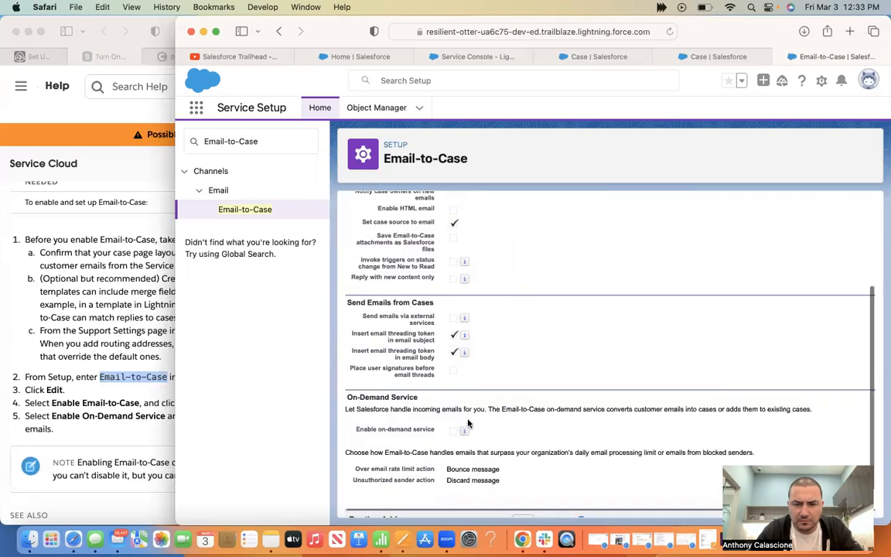
pyautogui.scroll(-1, 454, 419)
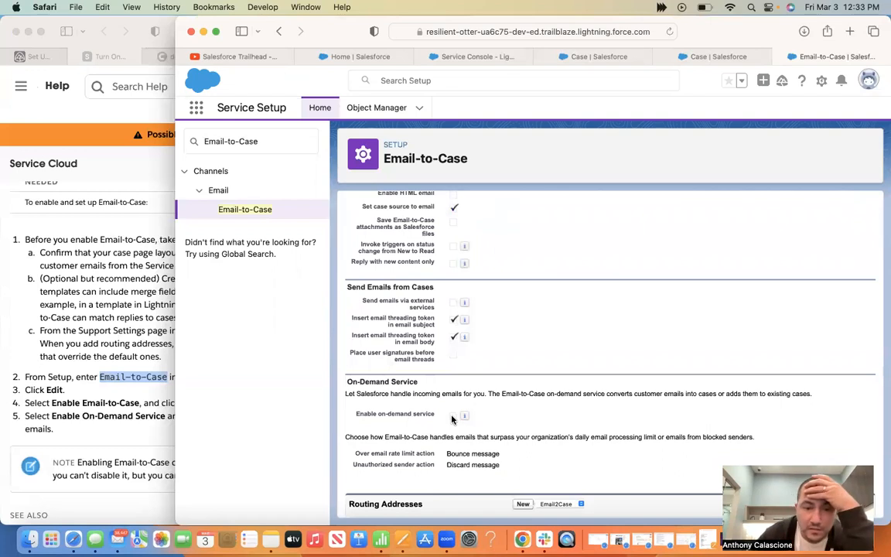
pyautogui.moveTo(464, 416)
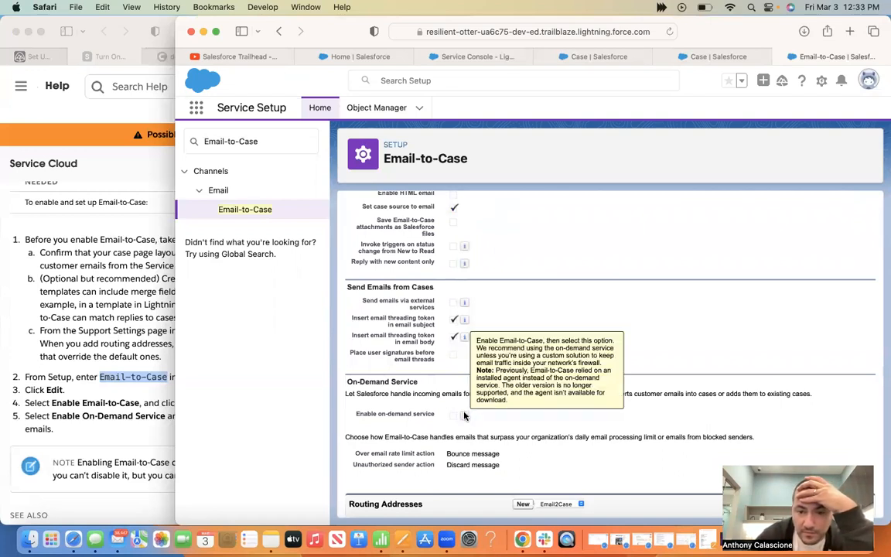
pyautogui.scroll(2, 464, 416)
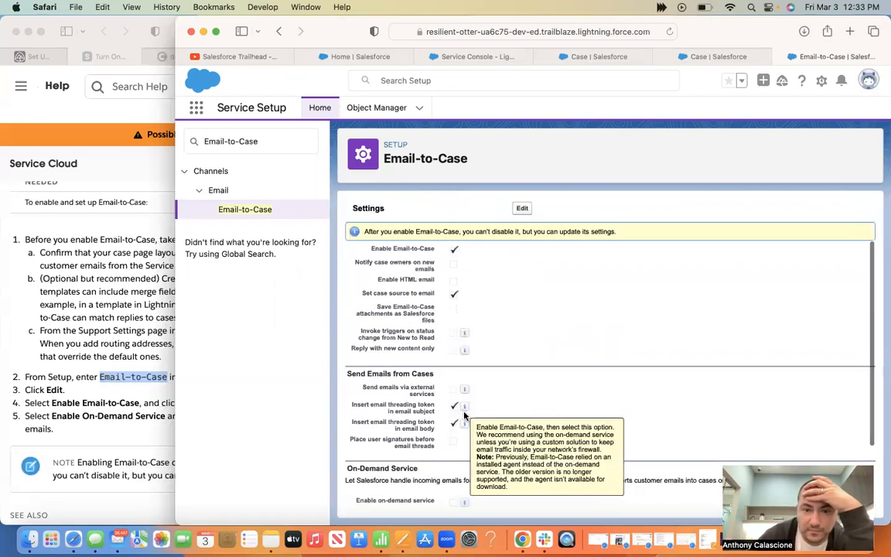
pyautogui.scroll(-2, 464, 416)
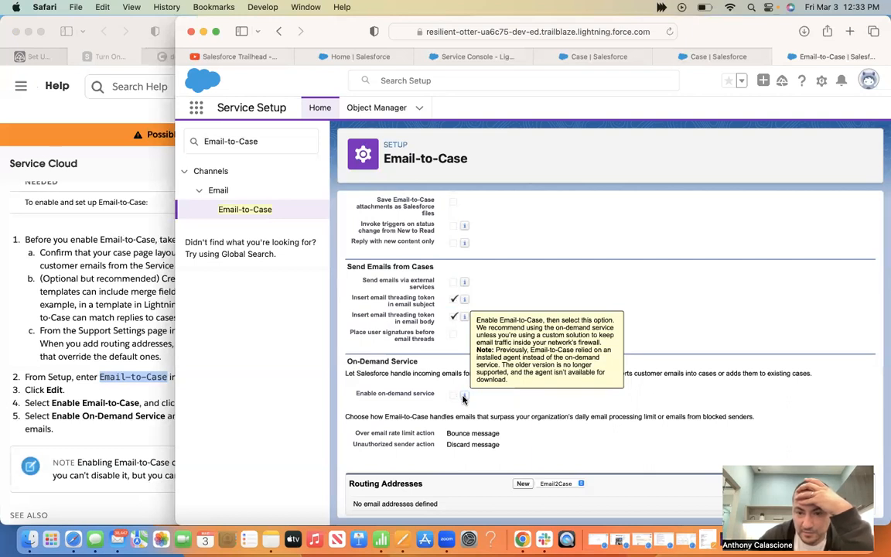
pyautogui.scroll(3, 460, 364)
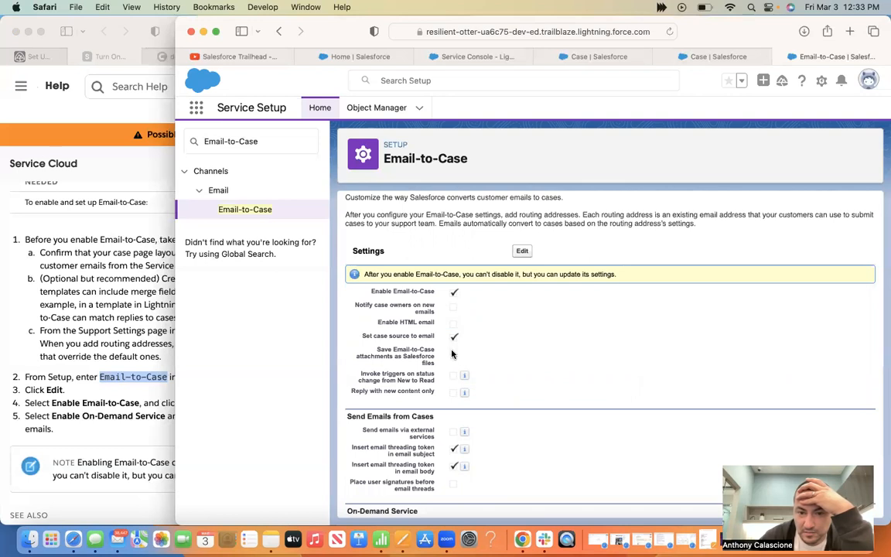
# Check Enable on-demand service and save the Email-to-Case settings
pyautogui.click(522, 252)
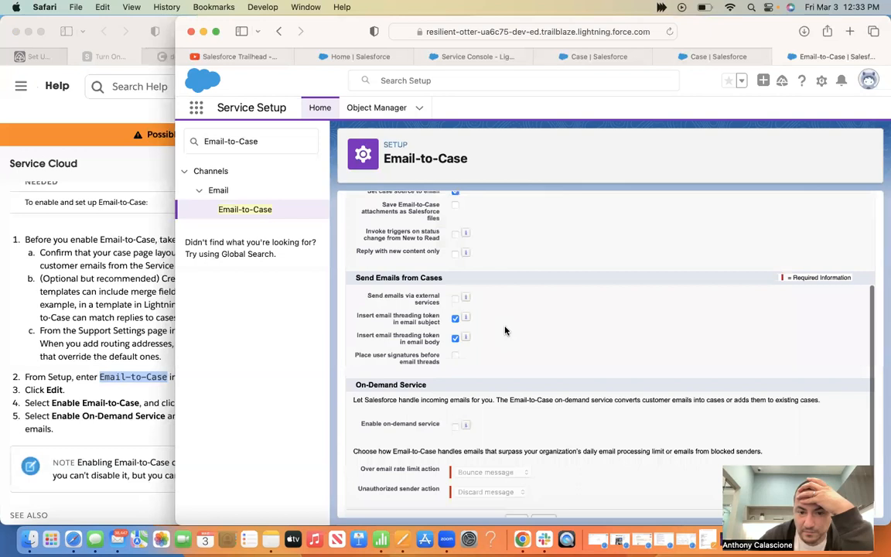
pyautogui.scroll(-1, 464, 379)
pyautogui.click(454, 406)
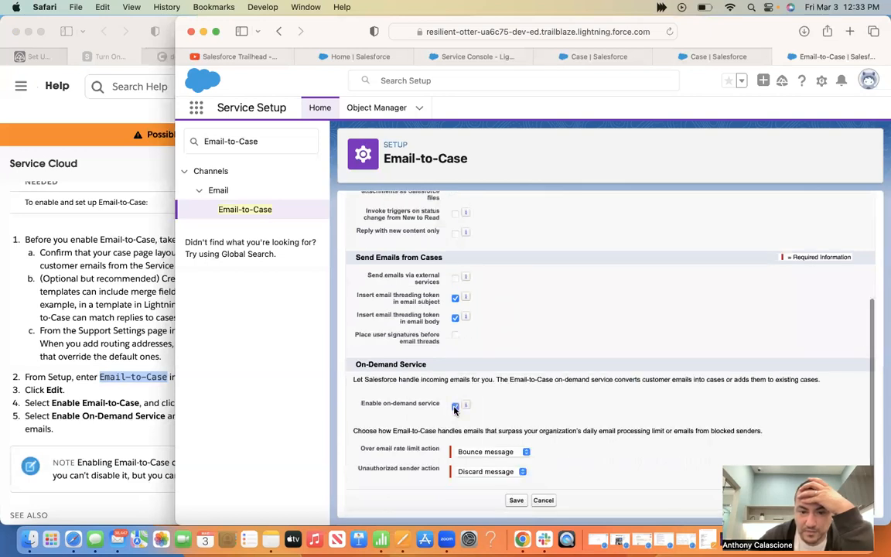
pyautogui.click(160, 350)
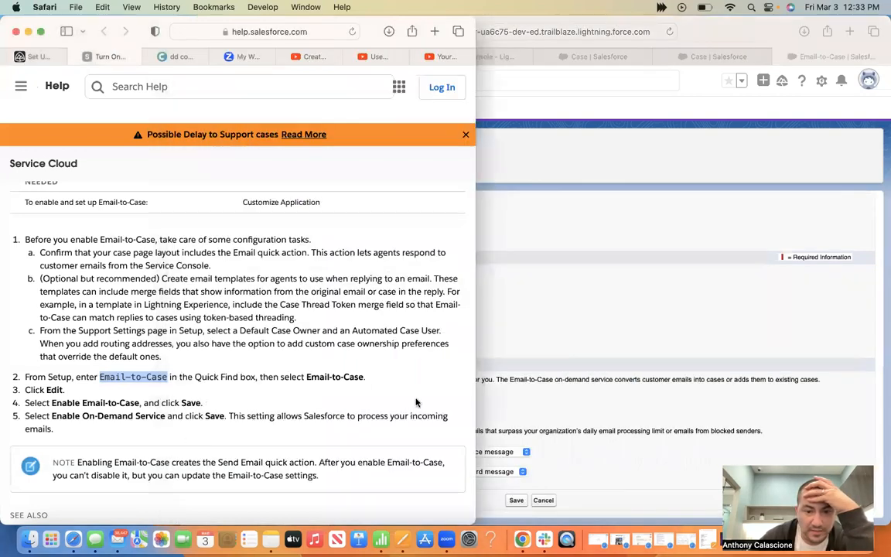
pyautogui.click(514, 501)
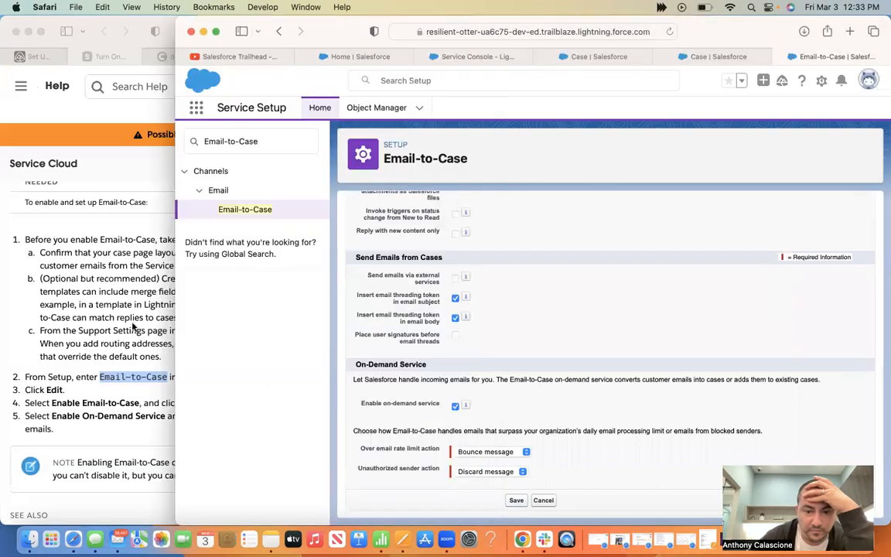
pyautogui.click(108, 307)
pyautogui.scroll(-5, 108, 307)
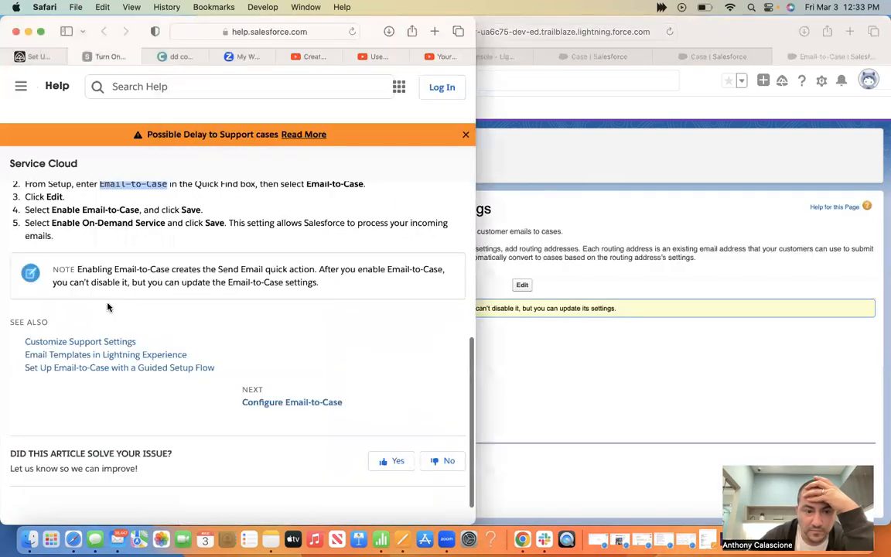
pyautogui.scroll(-1, 108, 307)
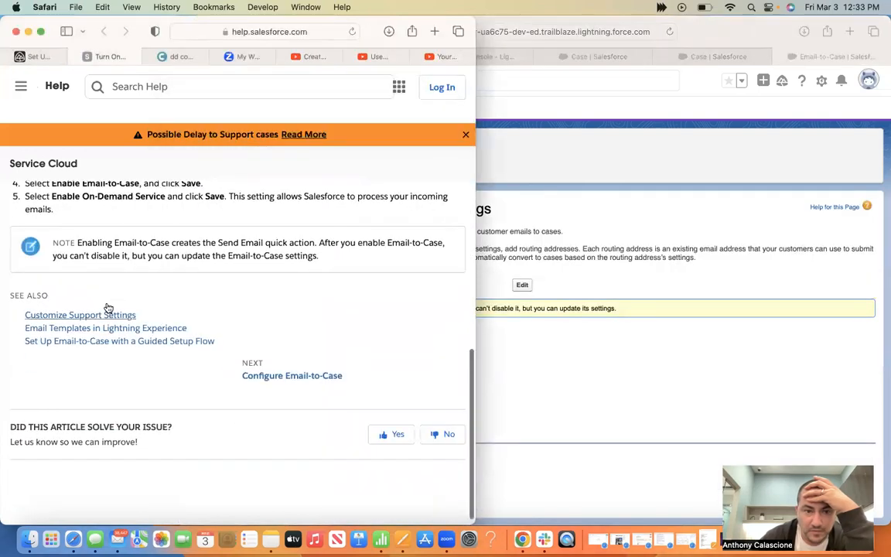
pyautogui.scroll(4, 108, 306)
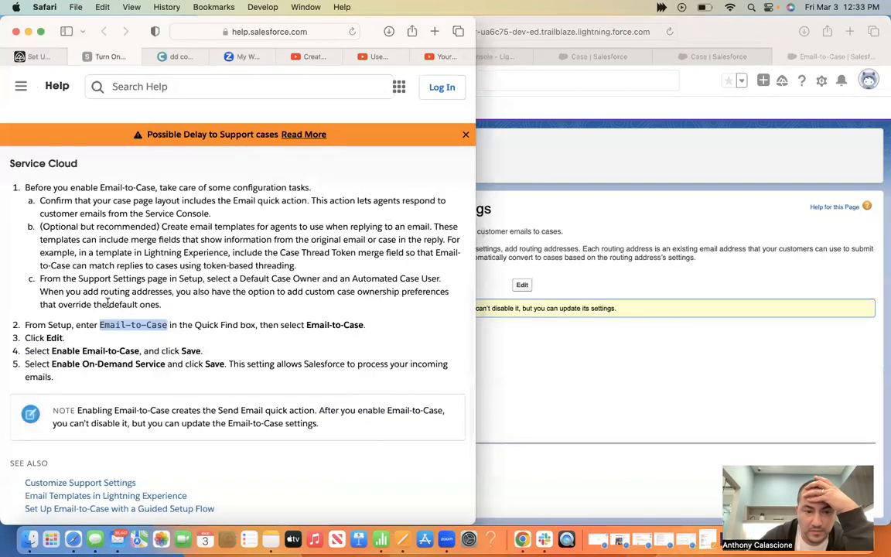
pyautogui.scroll(7, 108, 302)
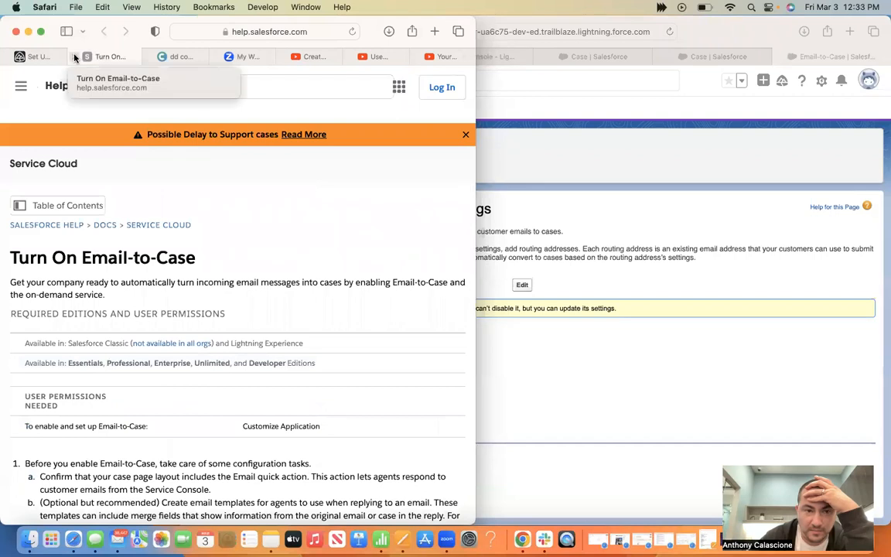
pyautogui.click(75, 57)
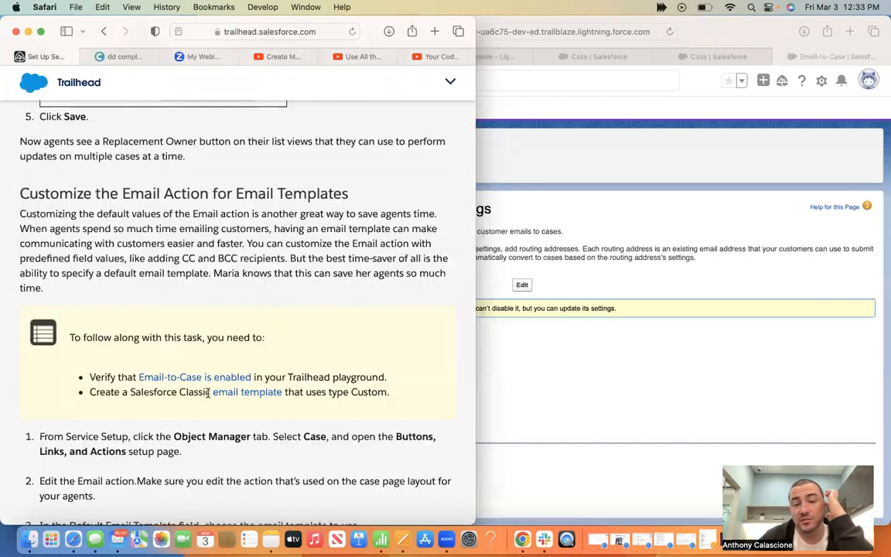
pyautogui.click(243, 394)
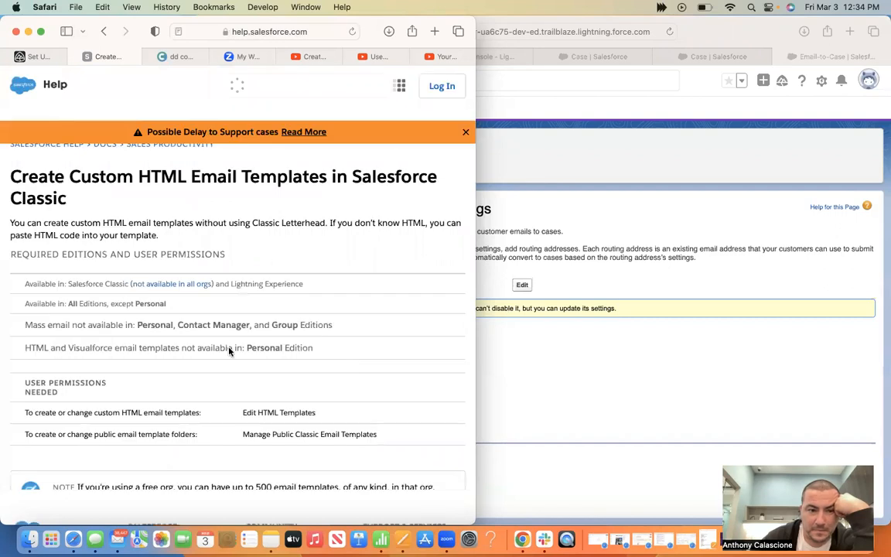
pyautogui.scroll(-2, 219, 332)
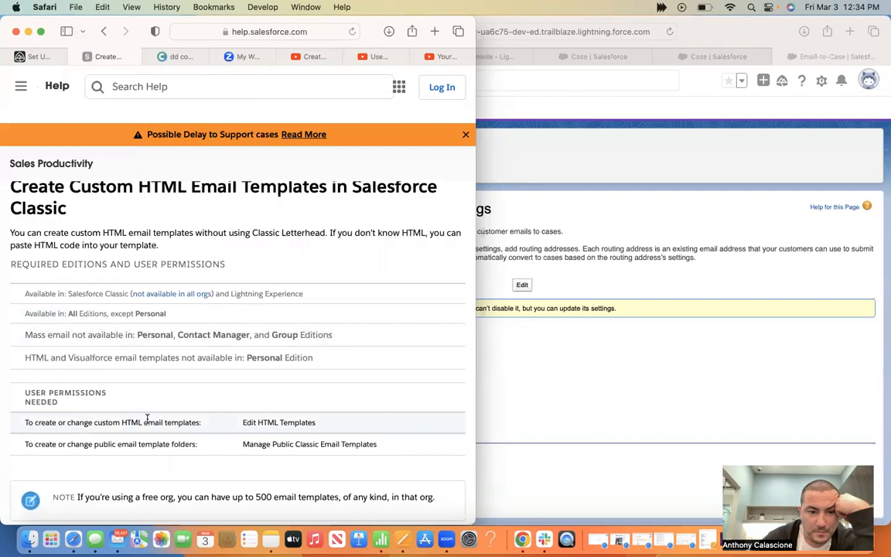
pyautogui.scroll(-4, 147, 418)
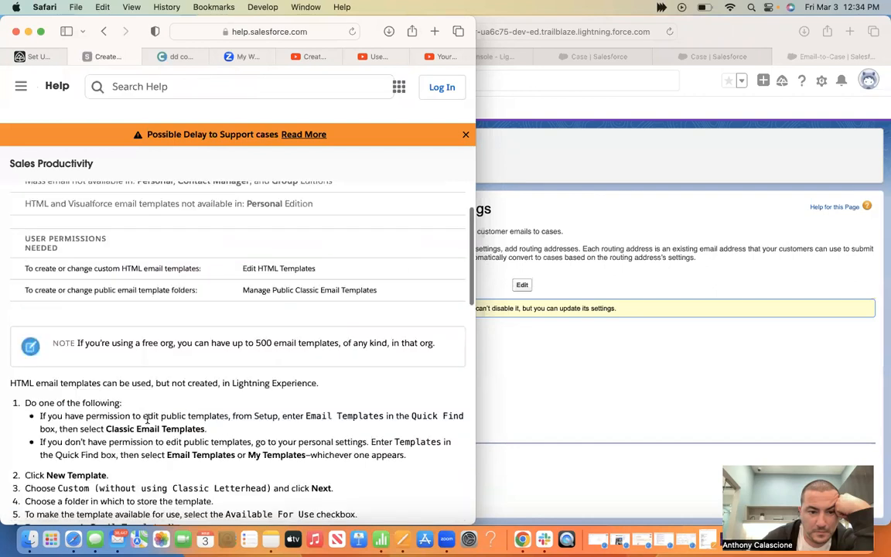
pyautogui.scroll(-5, 147, 418)
pyautogui.scroll(-5, 147, 422)
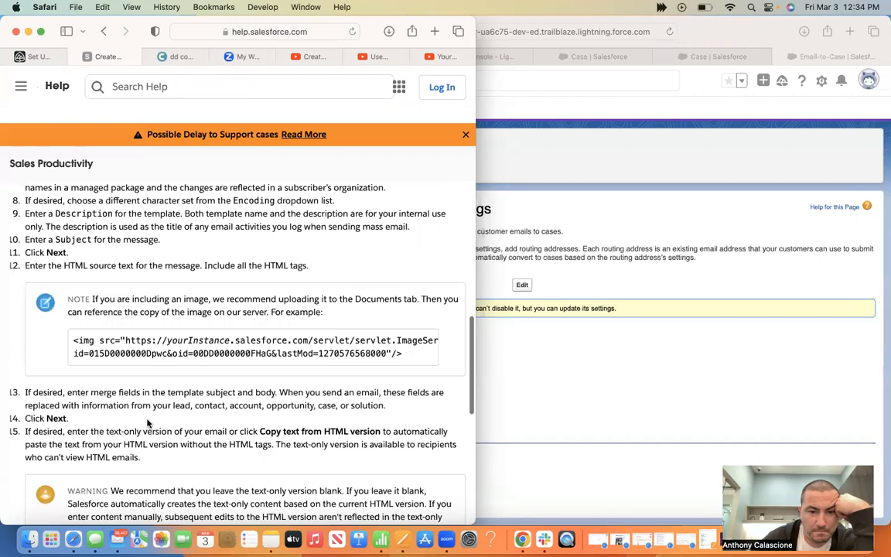
pyautogui.scroll(-10, 147, 423)
pyautogui.scroll(12, 147, 423)
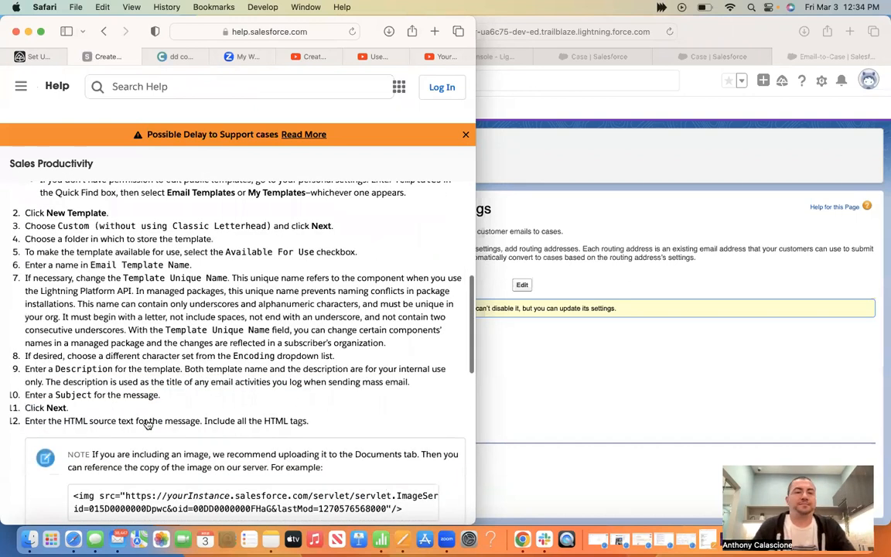
pyautogui.scroll(4, 147, 423)
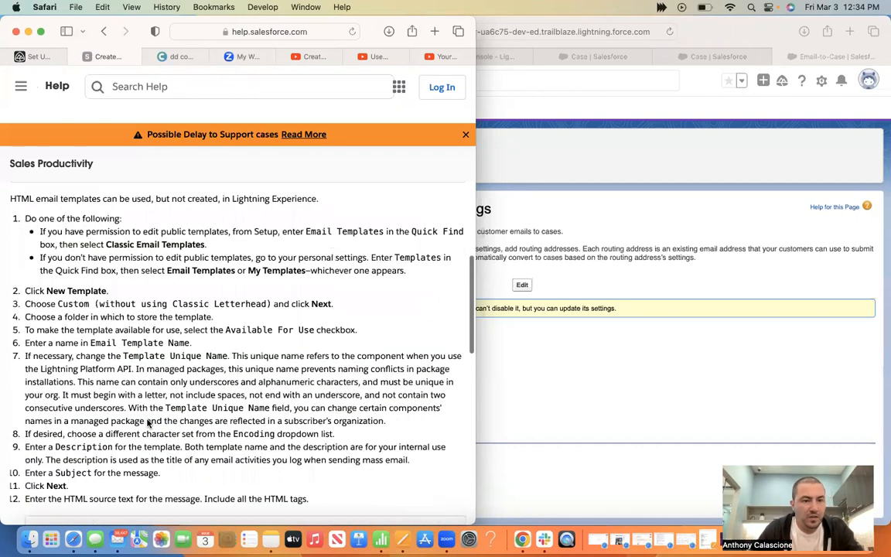
pyautogui.scroll(2, 92, 292)
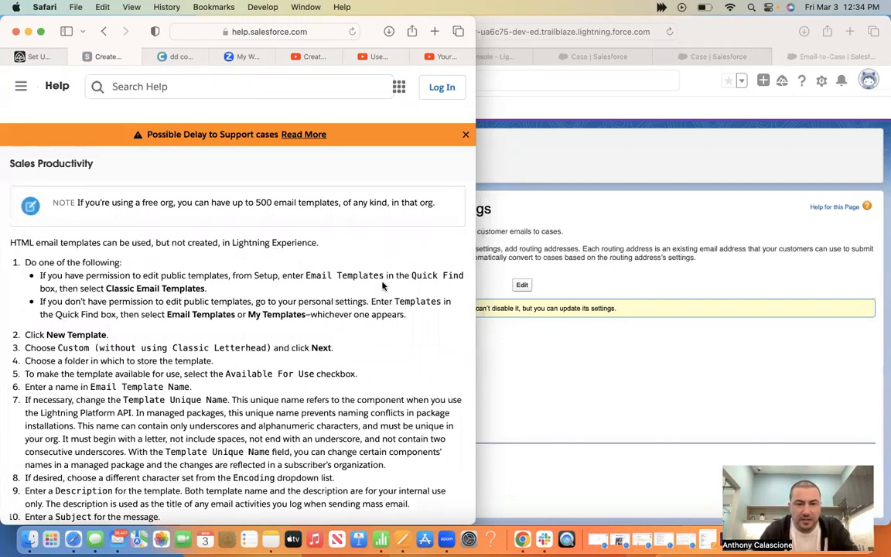
pyautogui.moveTo(306, 275); pyautogui.dragTo(441, 269)
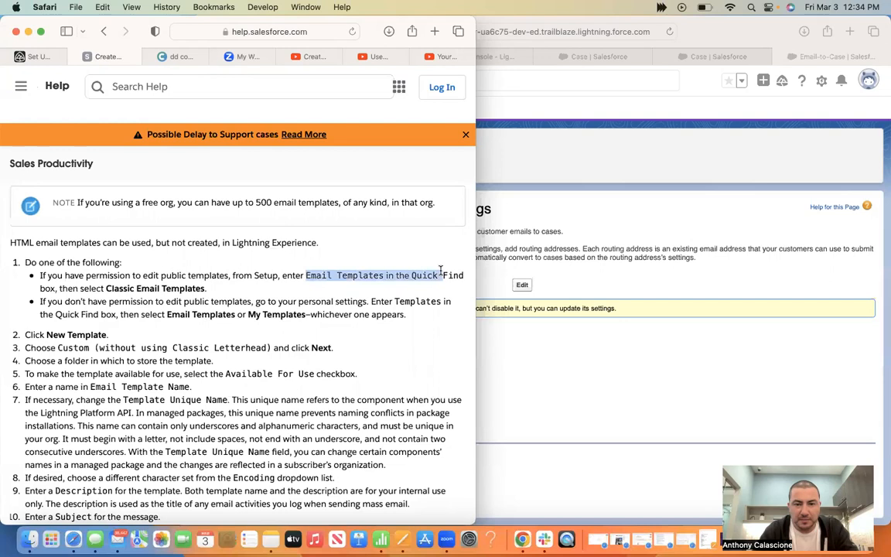
pyautogui.moveTo(385, 276); pyautogui.dragTo(382, 275)
pyautogui.press('super+c')
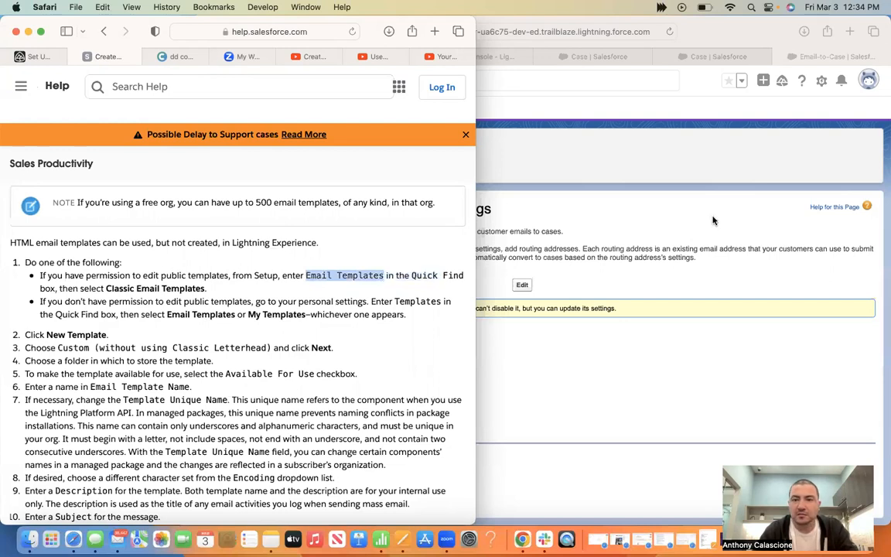
pyautogui.click(643, 200)
# Open Classic Email Templates via a Quick Find search for 'Email Templates'
pyautogui.tripleClick(266, 135)
pyautogui.press('super+v')
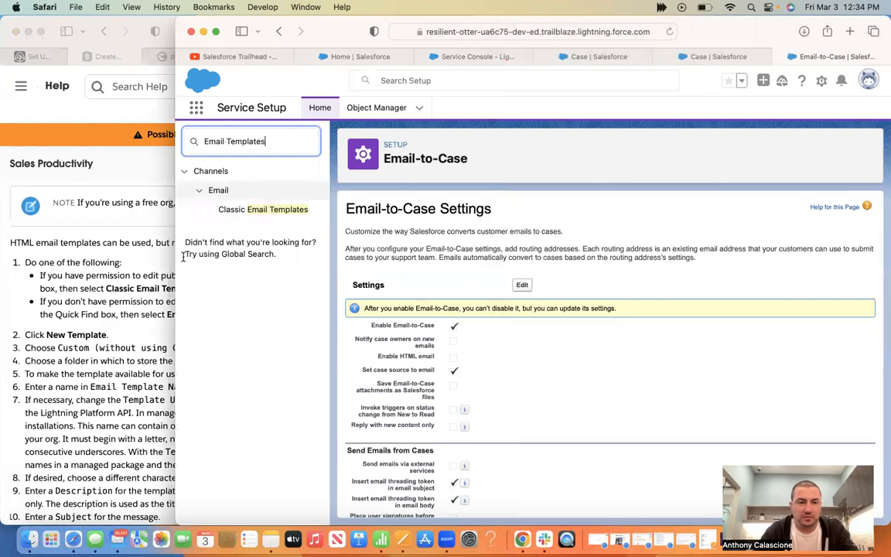
pyautogui.press('Return')
pyautogui.click(115, 308)
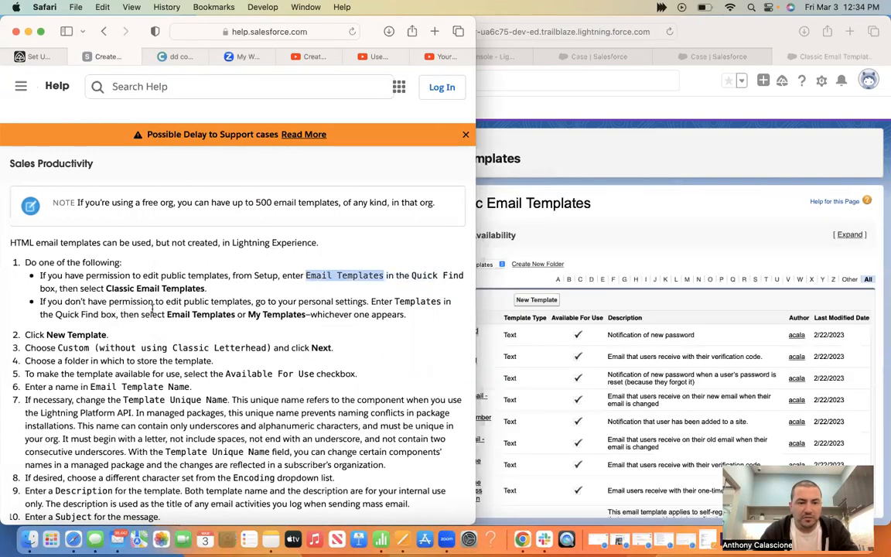
pyautogui.click(743, 222)
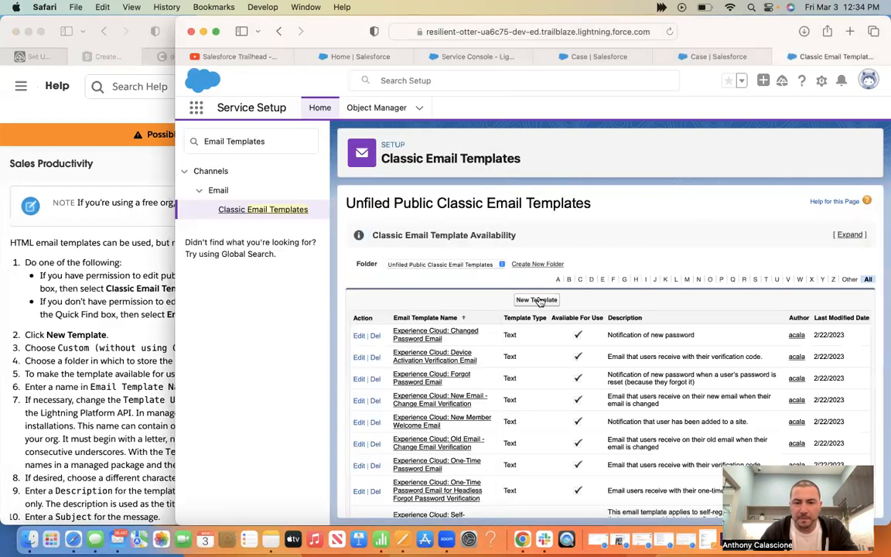
# Start a new Custom (without using Classic Letterhead) template and continue to step 2
pyautogui.click(533, 351)
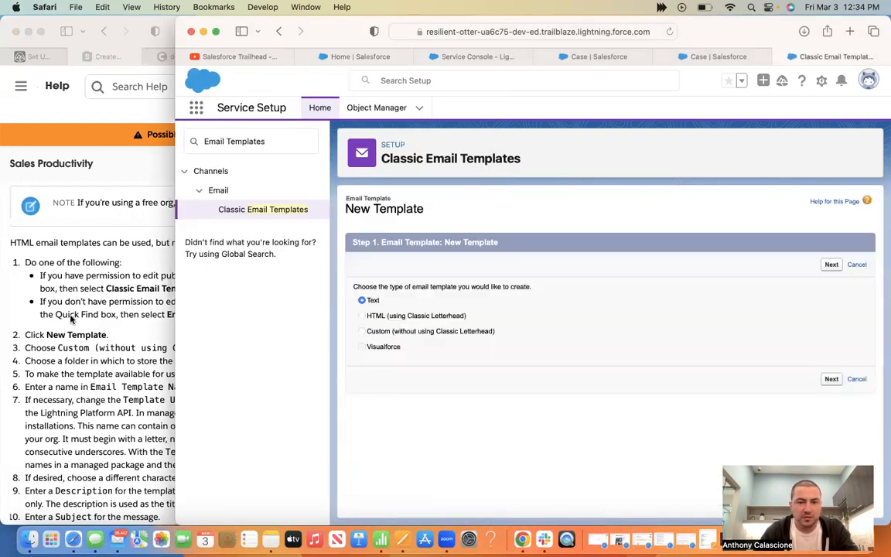
pyautogui.click(366, 333)
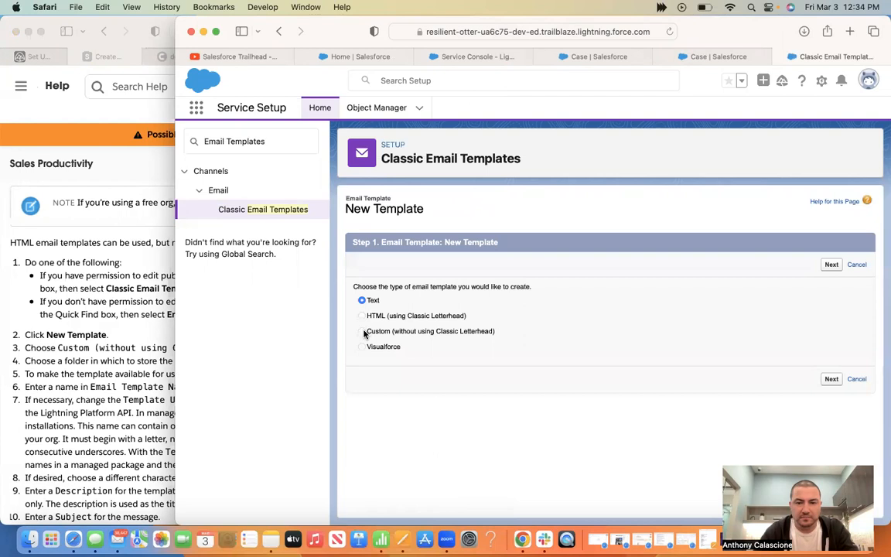
pyautogui.click(72, 298)
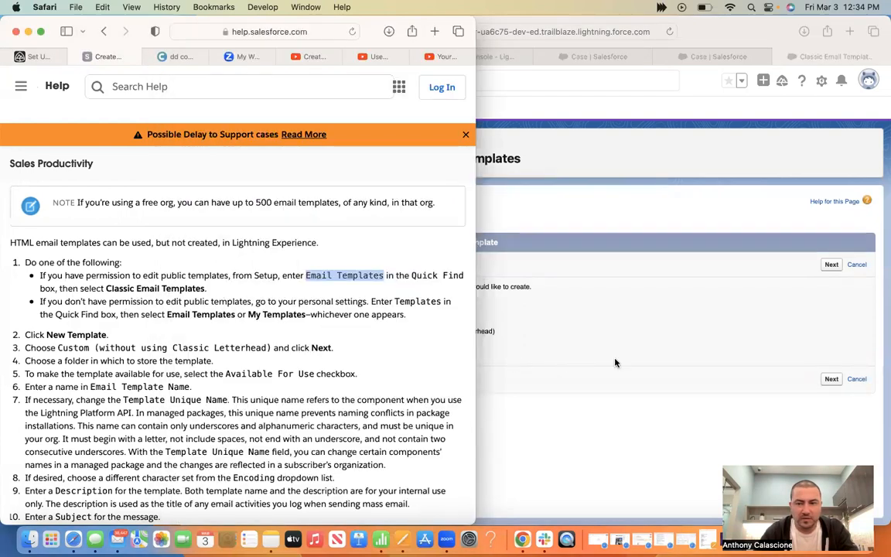
pyautogui.click(829, 382)
pyautogui.click(829, 382)
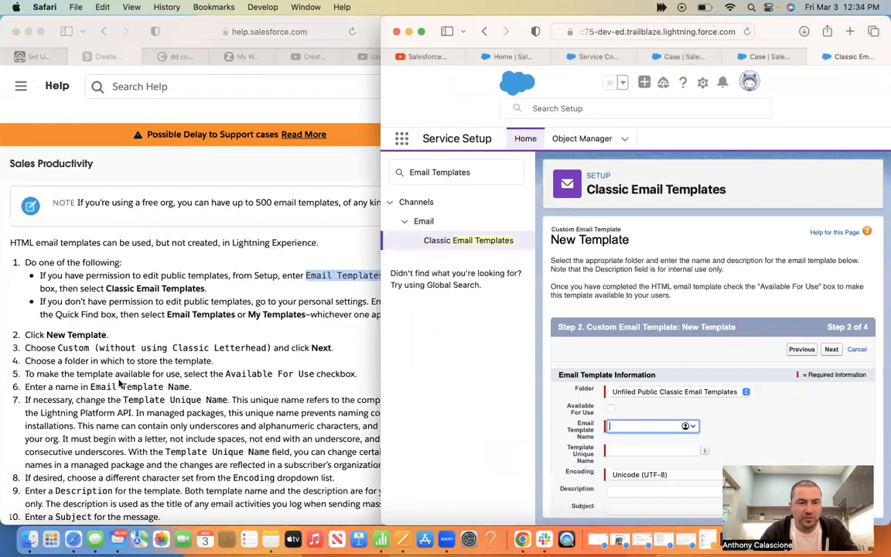
# Mark the new custom email template as Available For Use
pyautogui.scroll(-2, 119, 376)
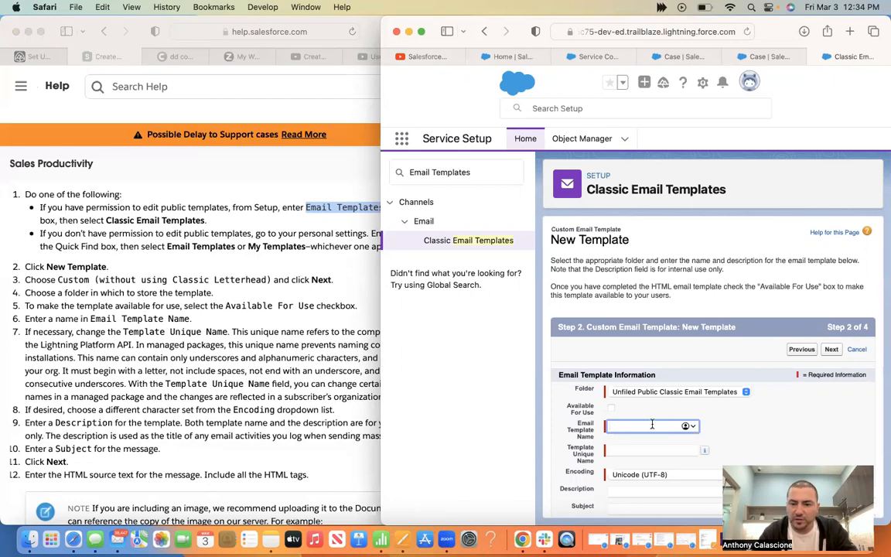
pyautogui.scroll(-2, 778, 442)
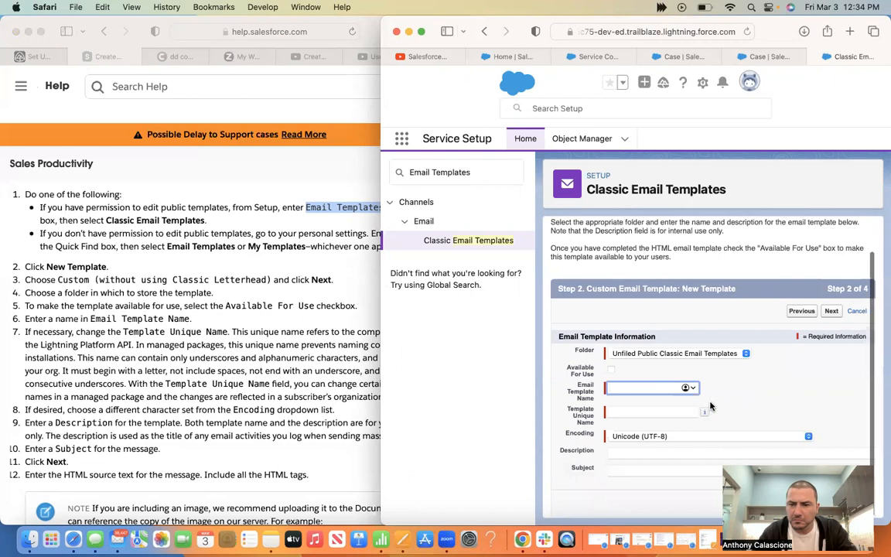
pyautogui.click(610, 370)
pyautogui.click(610, 369)
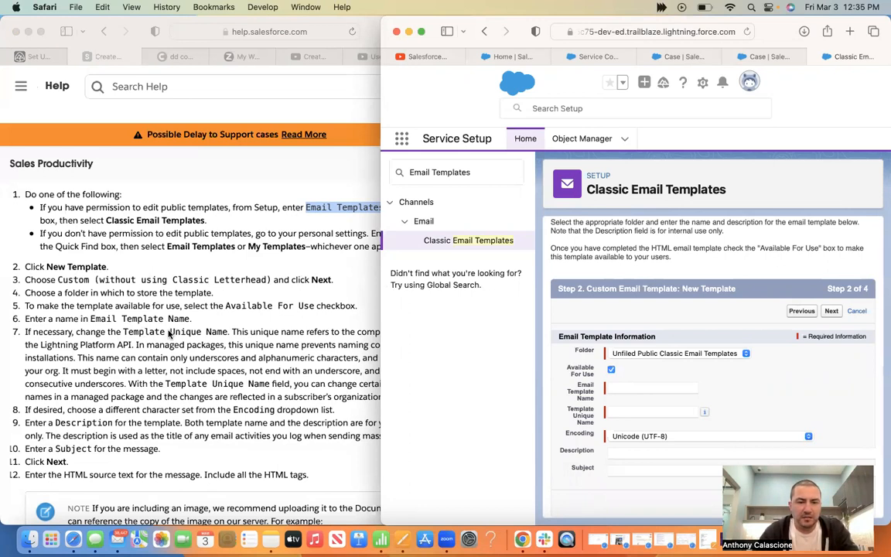
# Name the template RHINO, with description 'RHINO RHINO RHINO' and subject RHINO
pyautogui.click(623, 389)
pyautogui.write('RHINO')
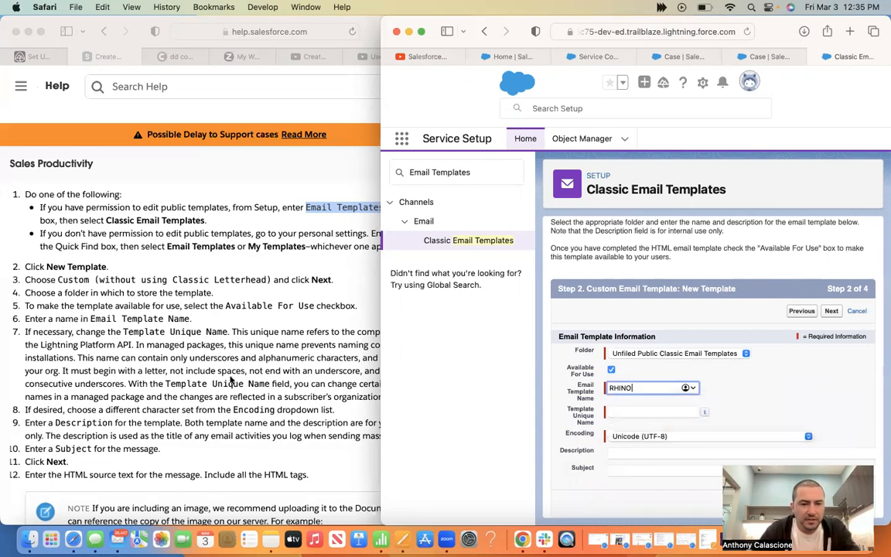
pyautogui.press('Tab')
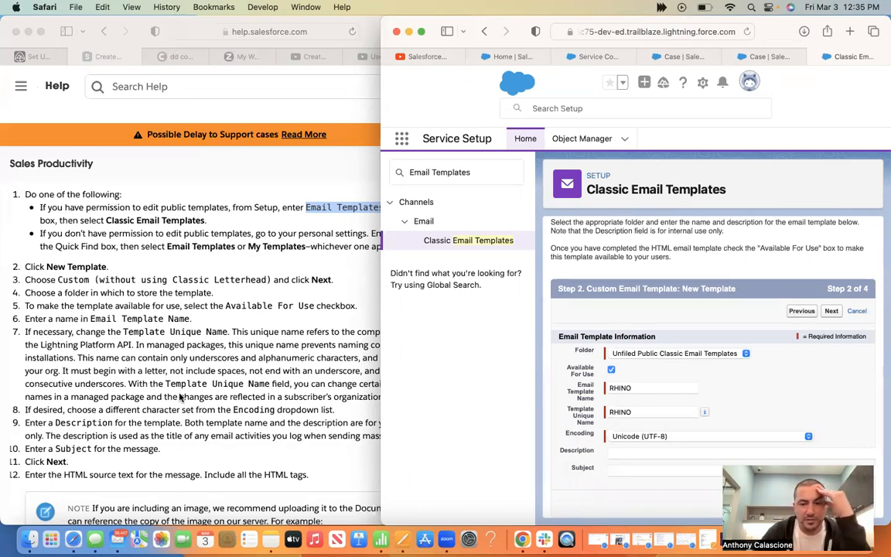
pyautogui.click(622, 450)
pyautogui.write('RHINO RHINO RHINO')
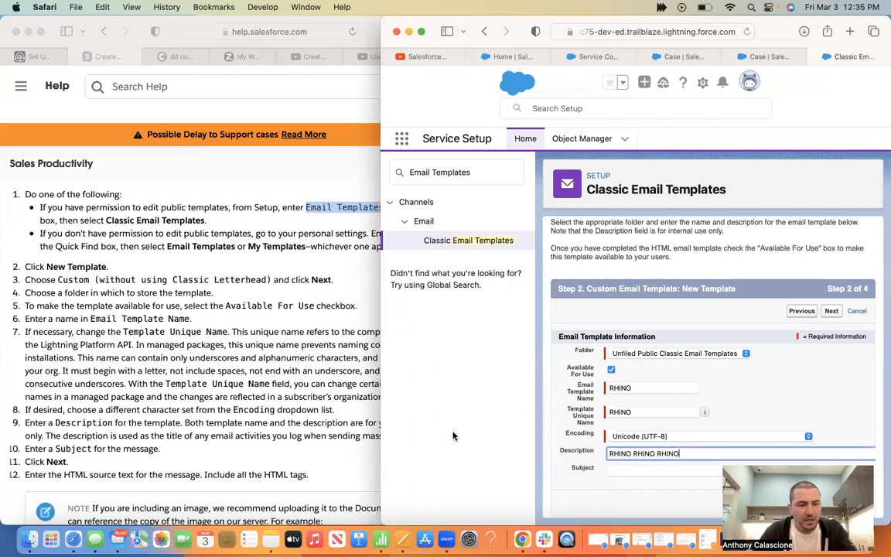
pyautogui.click(627, 468)
pyautogui.write('RHINO')
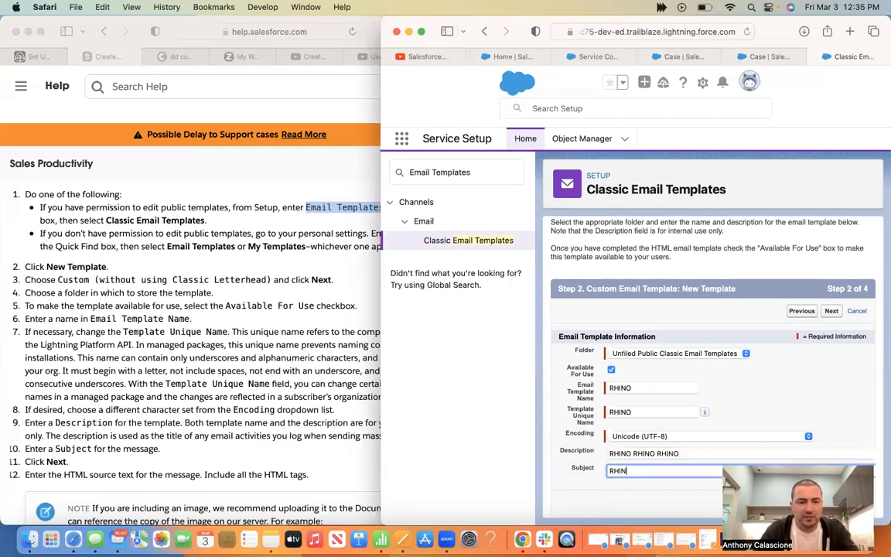
pyautogui.press('Tab')
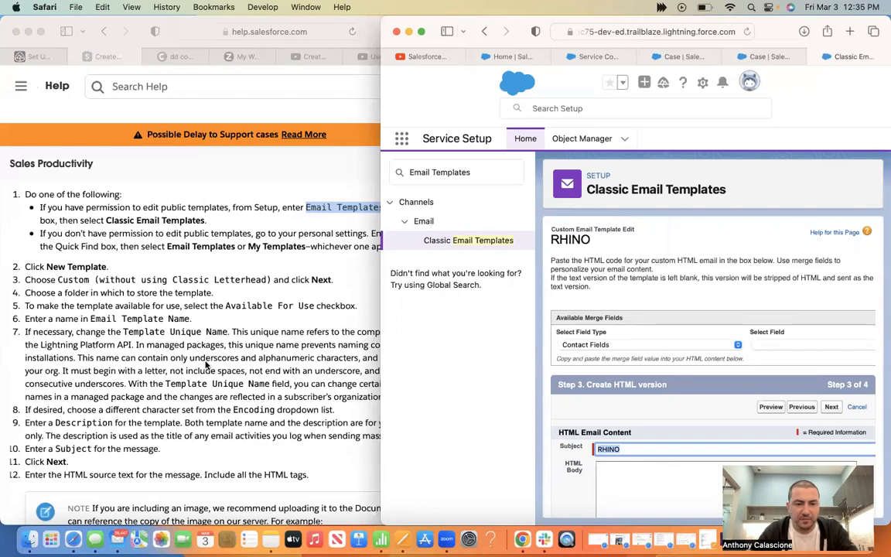
# Paste the help article's sample image code into the RHINO HTML body
pyautogui.scroll(-5, 207, 365)
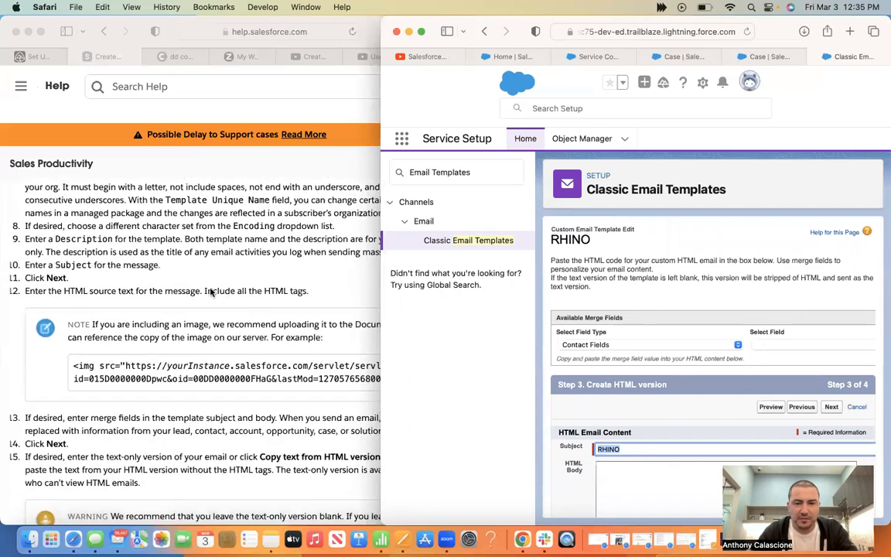
pyautogui.click(210, 290)
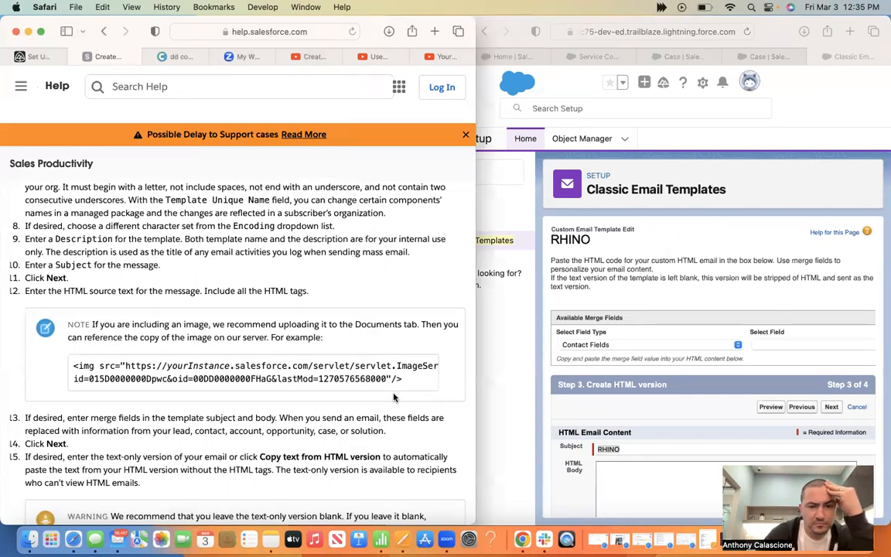
pyautogui.moveTo(403, 379); pyautogui.dragTo(67, 364)
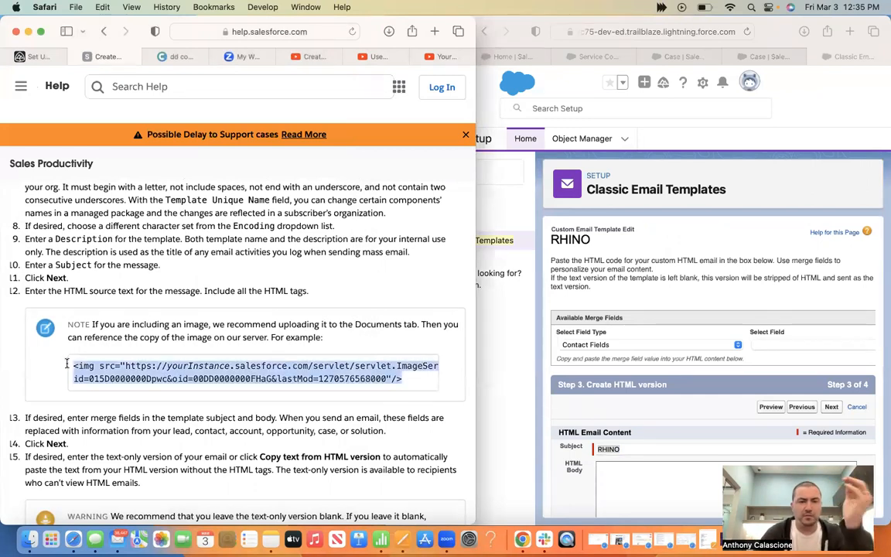
pyautogui.press('super+c')
pyautogui.click(698, 468)
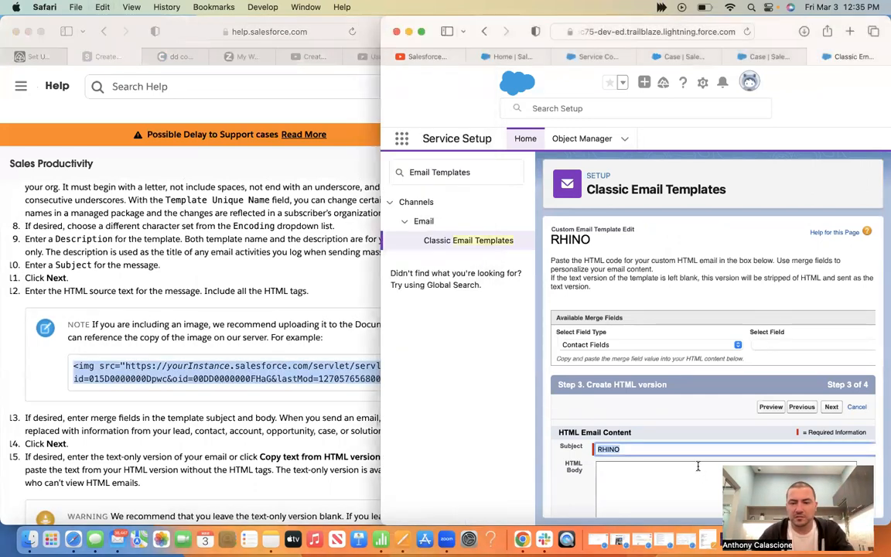
pyautogui.press('super+v')
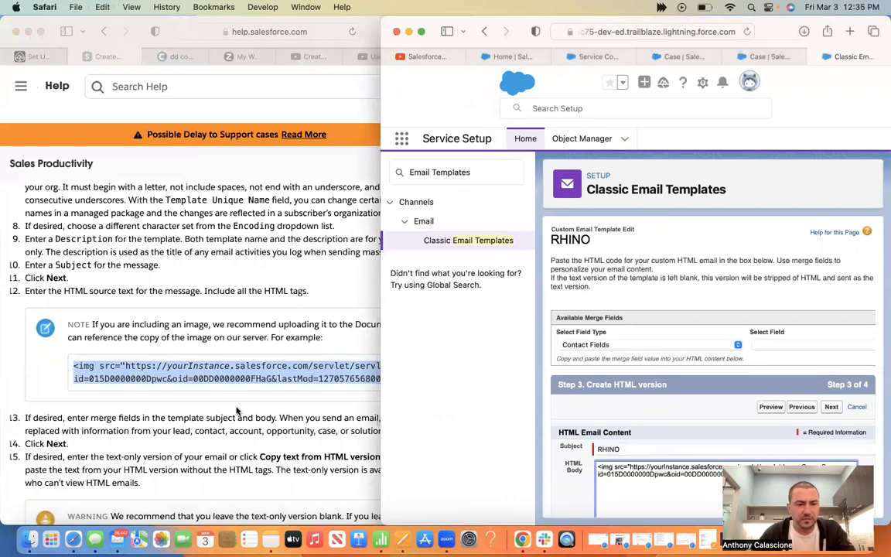
# Advance the template to step 4, the text-only version, with the help article in front
pyautogui.click(238, 410)
pyautogui.scroll(-2, 237, 411)
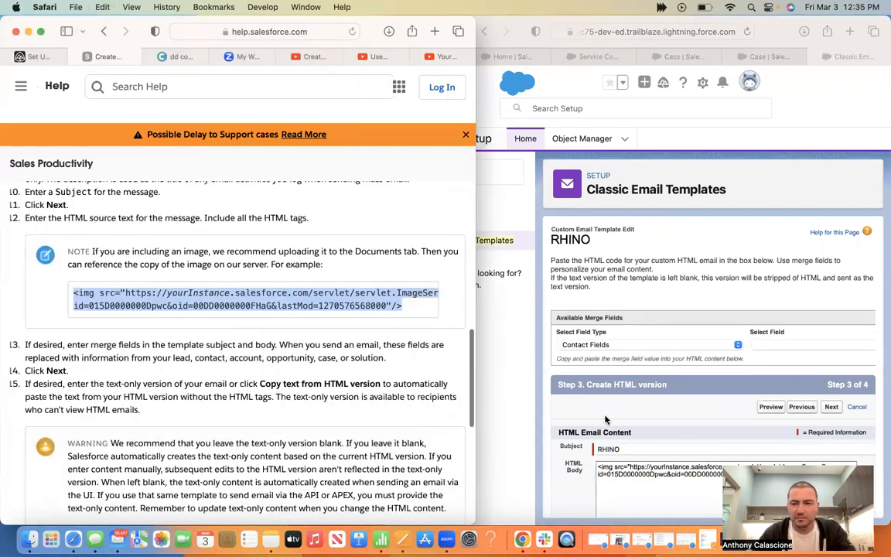
pyautogui.click(605, 419)
pyautogui.scroll(-4, 830, 277)
pyautogui.click(829, 275)
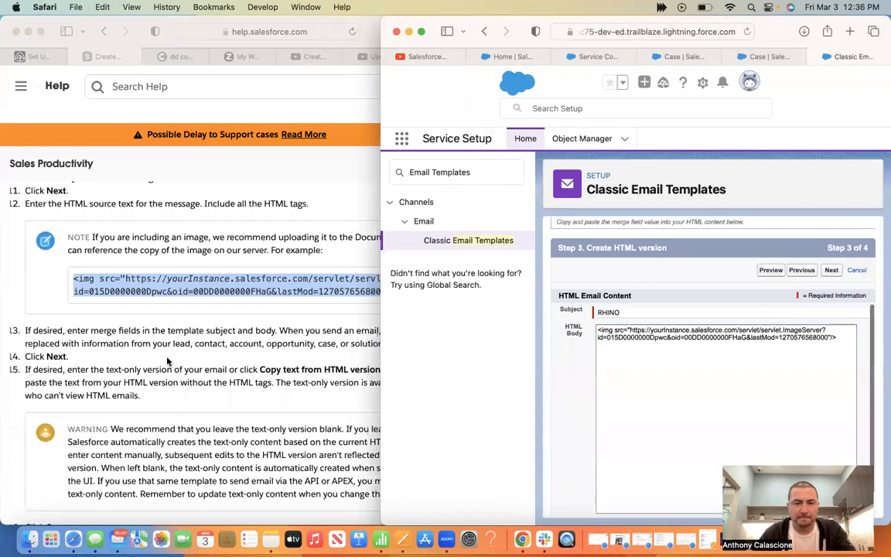
pyautogui.click(167, 360)
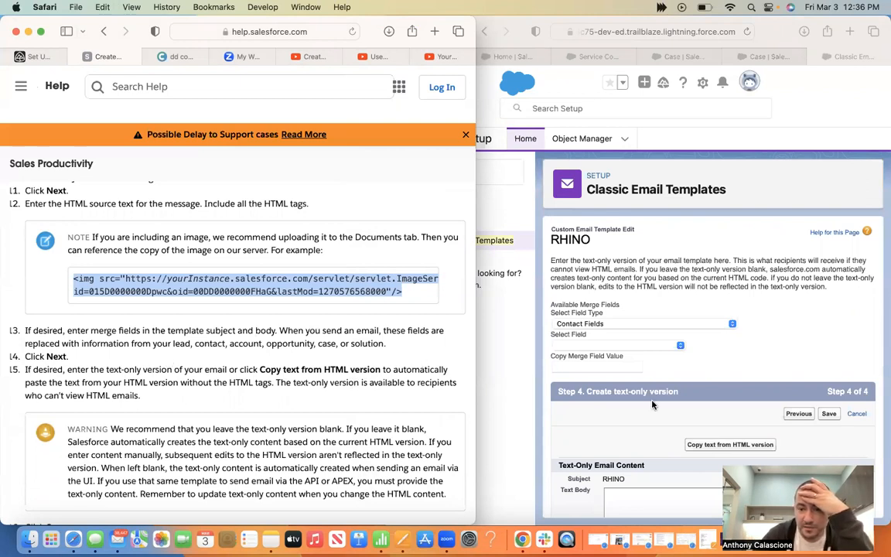
# Fill the text-only body by copying text from the HTML version, accepting the overwrite warning
pyautogui.click(721, 447)
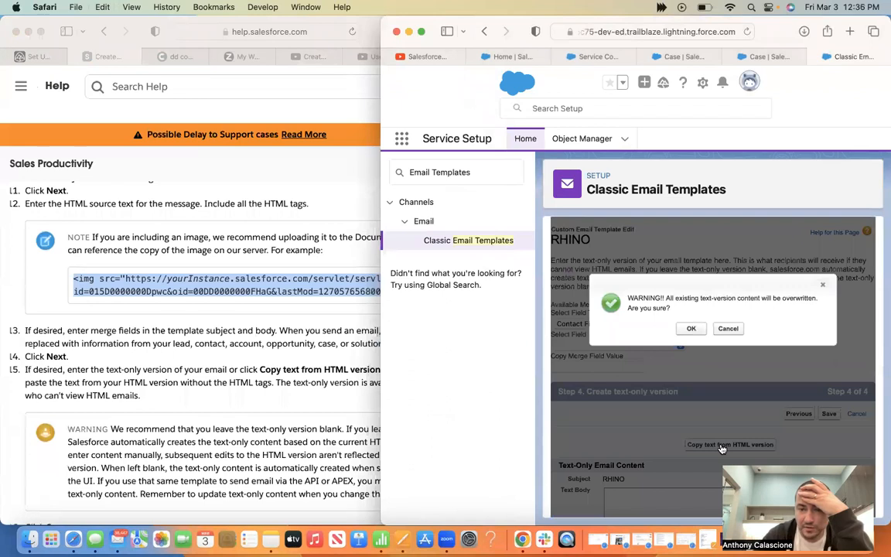
pyautogui.click(690, 329)
pyautogui.scroll(-3, 606, 413)
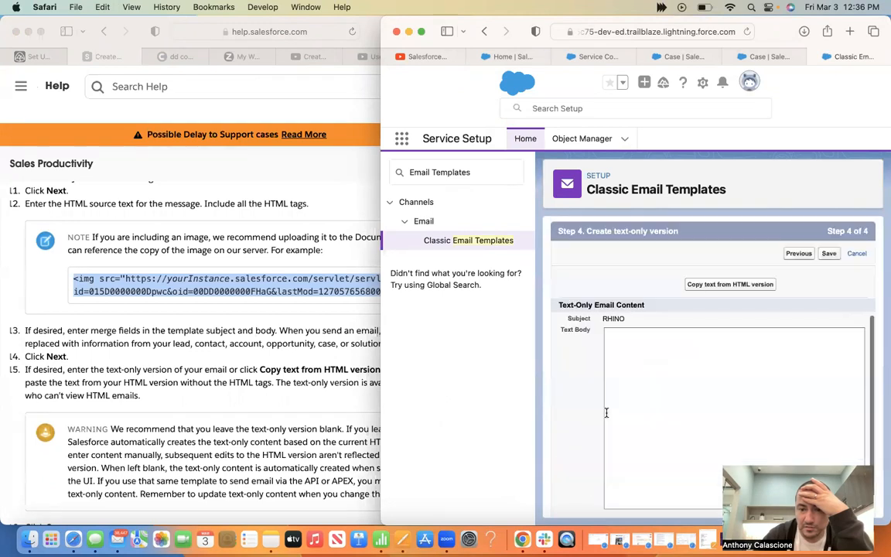
pyautogui.click(712, 285)
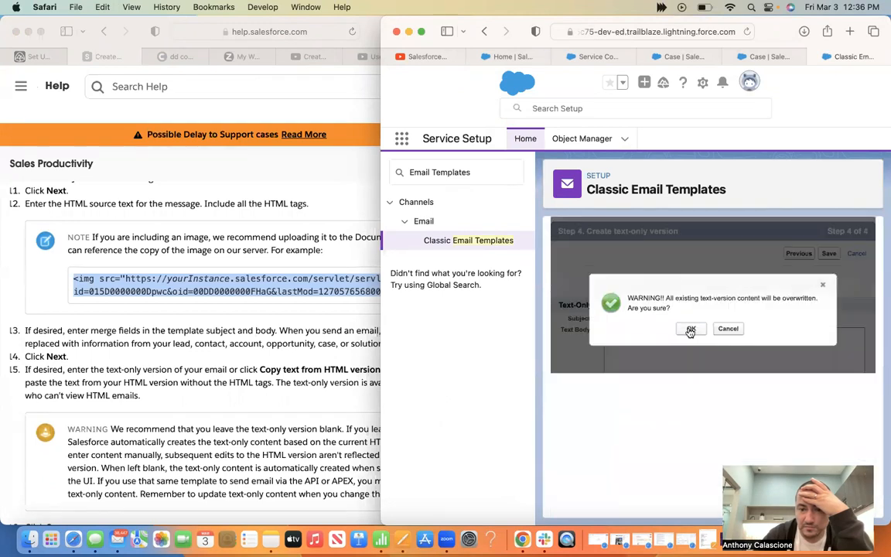
pyautogui.click(633, 328)
# Save the RHINO template, which fails with a duplicate Template Unique Name error
pyautogui.click(236, 412)
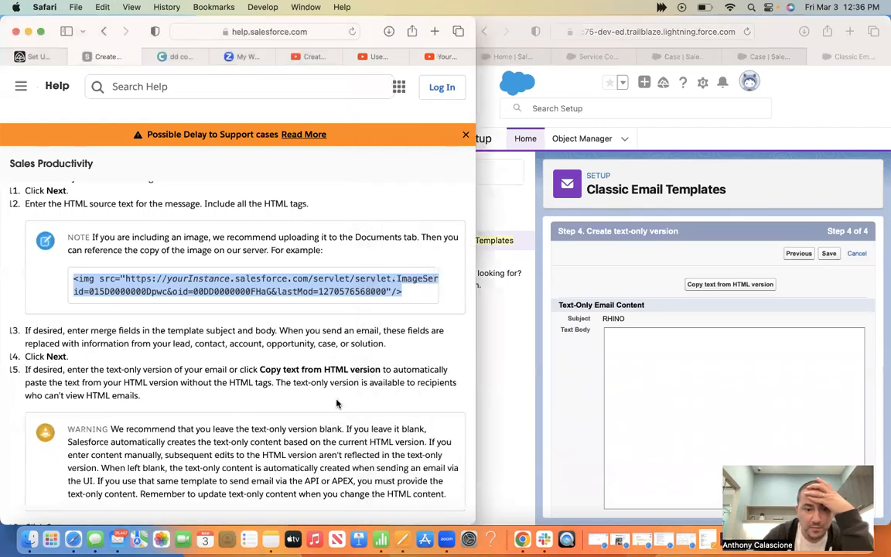
pyautogui.scroll(-2, 337, 403)
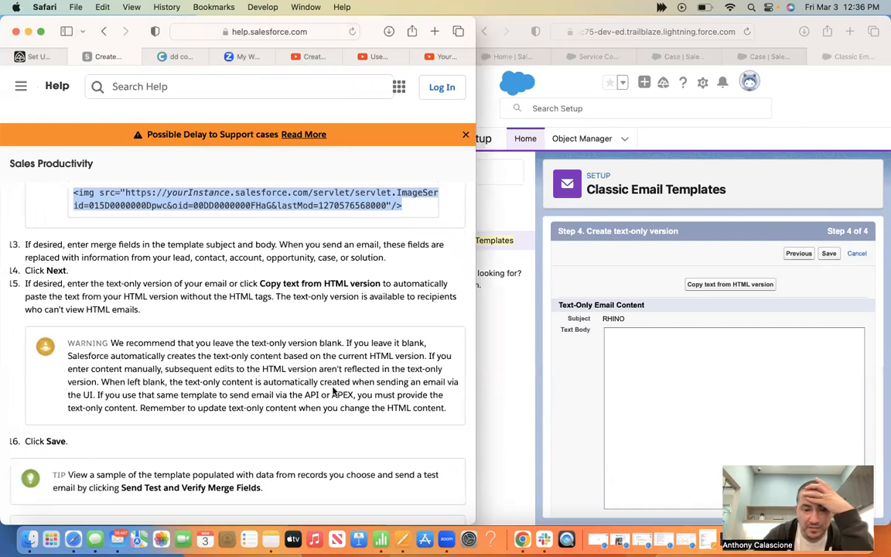
pyautogui.scroll(-1, 238, 389)
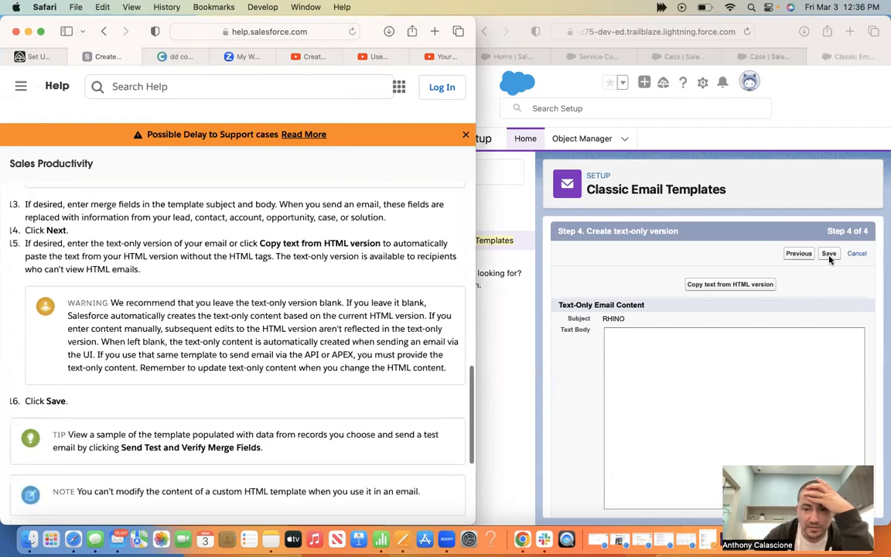
pyautogui.click(828, 259)
pyautogui.click(828, 254)
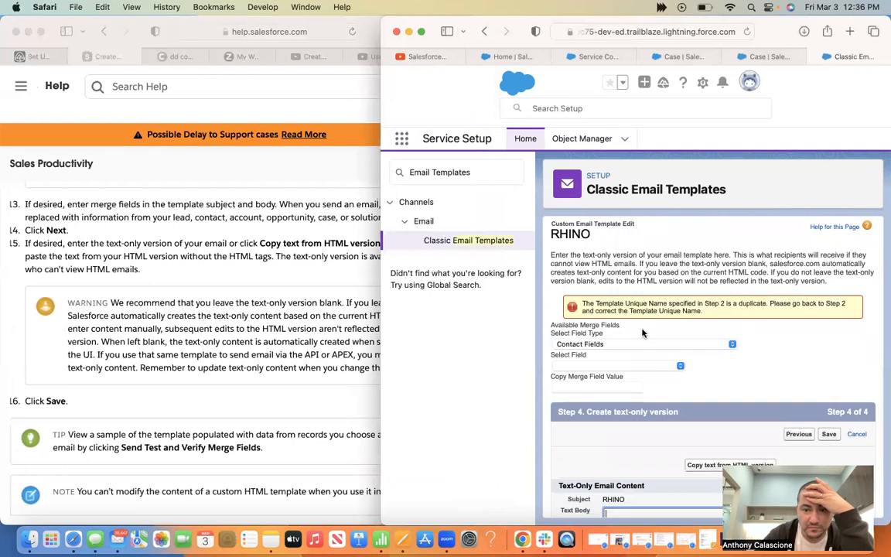
# Preview the HTML template, then return to the template details step
pyautogui.scroll(-5, 642, 328)
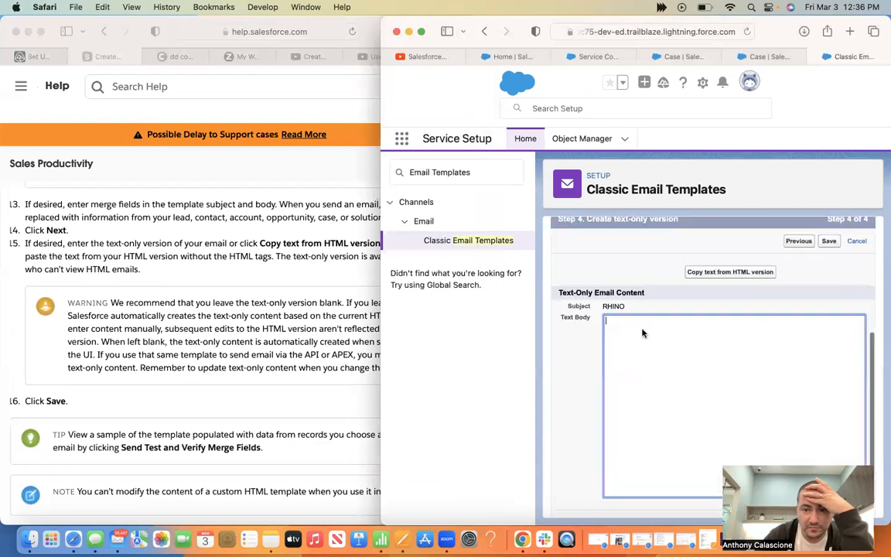
pyautogui.scroll(5, 611, 324)
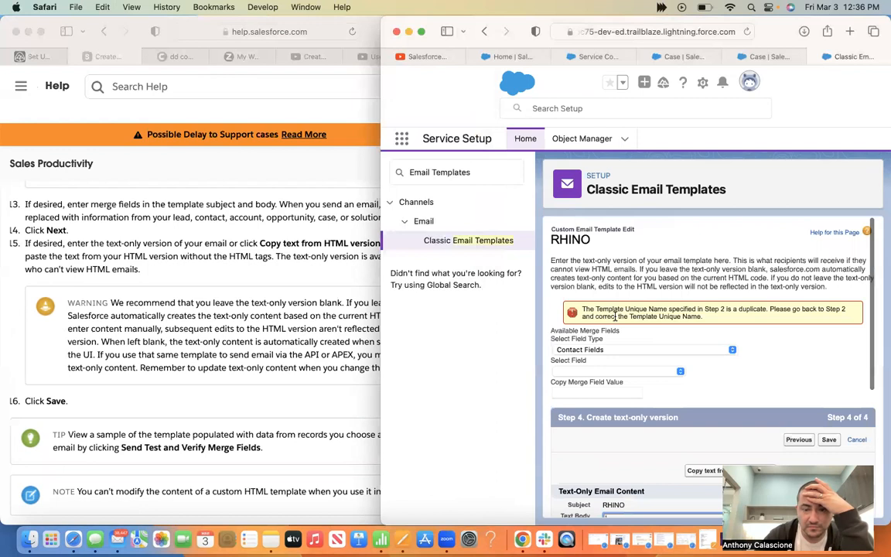
pyautogui.click(798, 440)
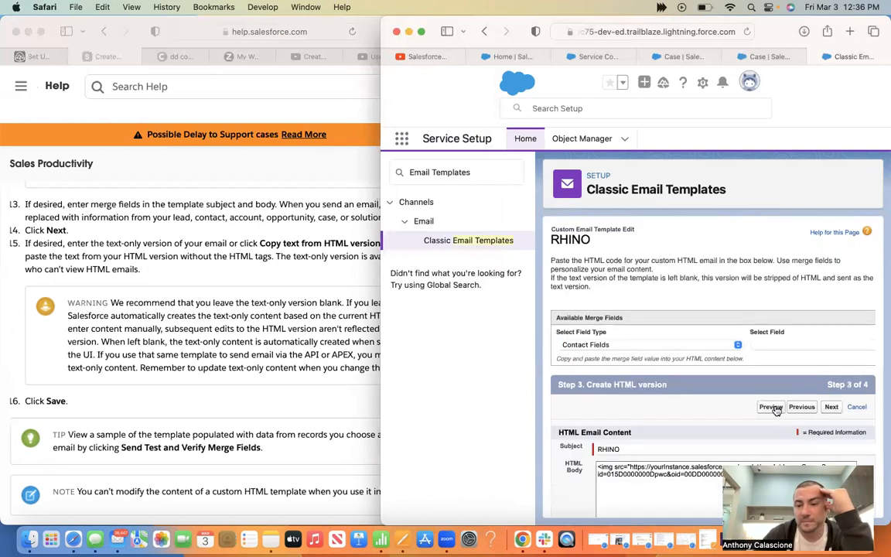
pyautogui.click(774, 407)
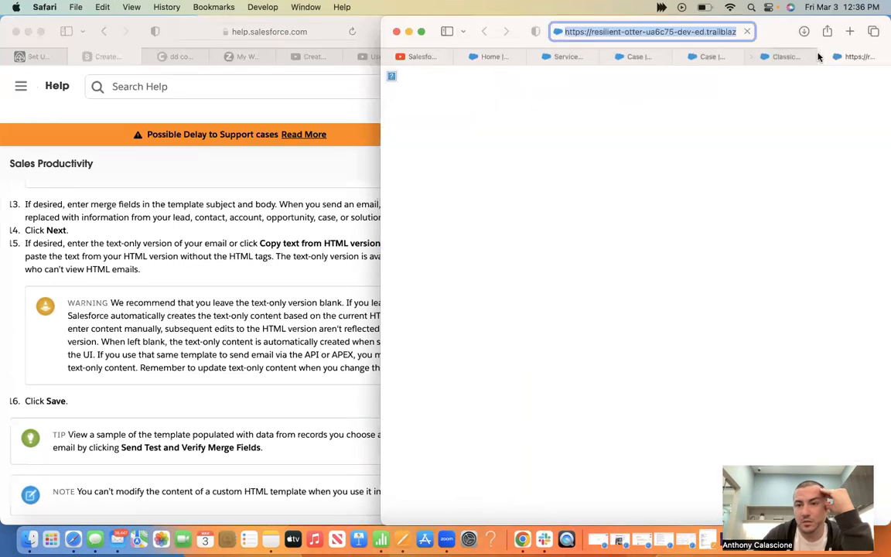
pyautogui.press('super+w')
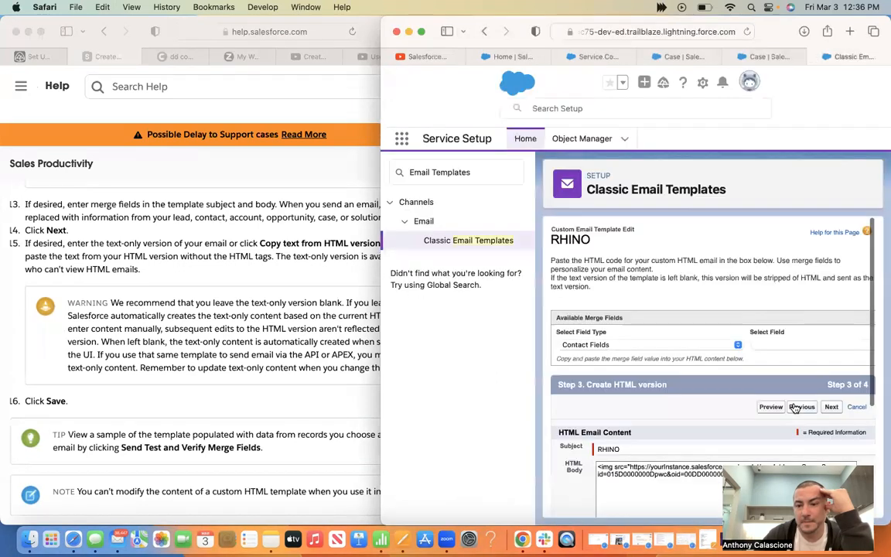
pyautogui.click(800, 406)
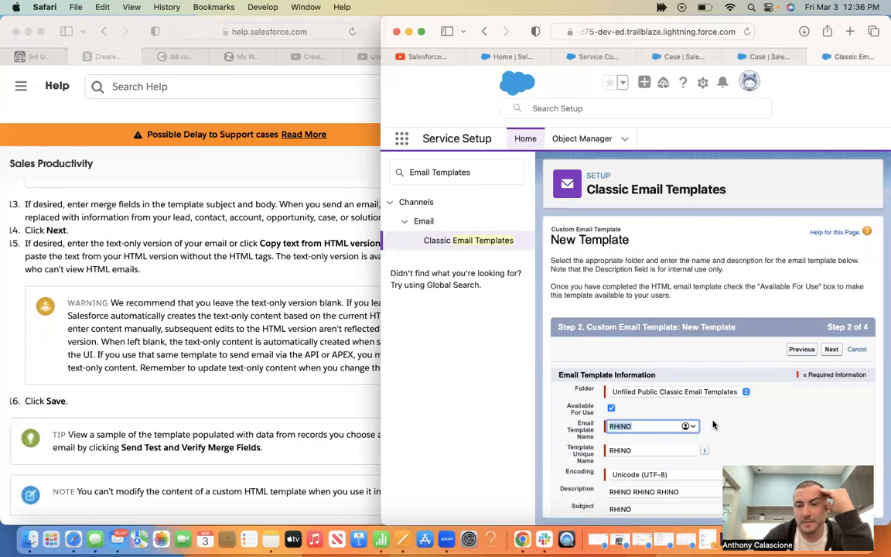
pyautogui.scroll(-1, 713, 424)
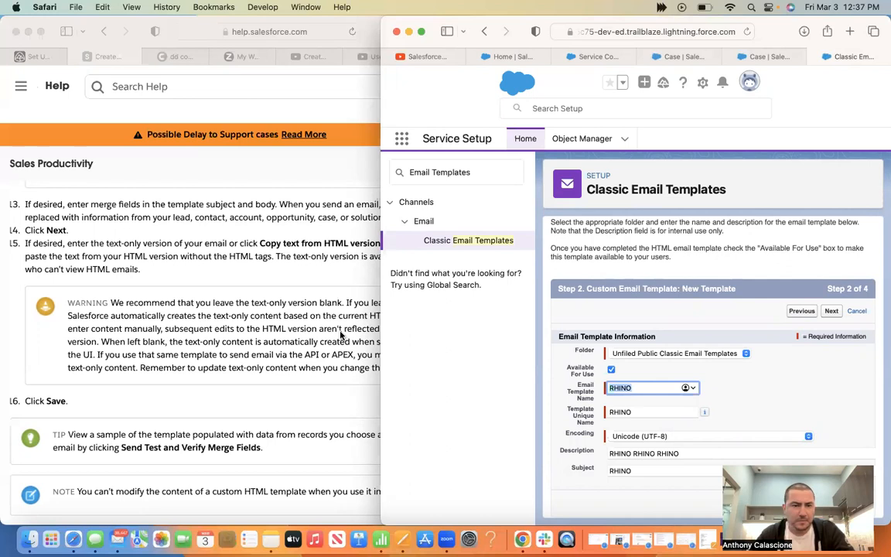
pyautogui.scroll(5, 340, 334)
pyautogui.scroll(-5, 340, 334)
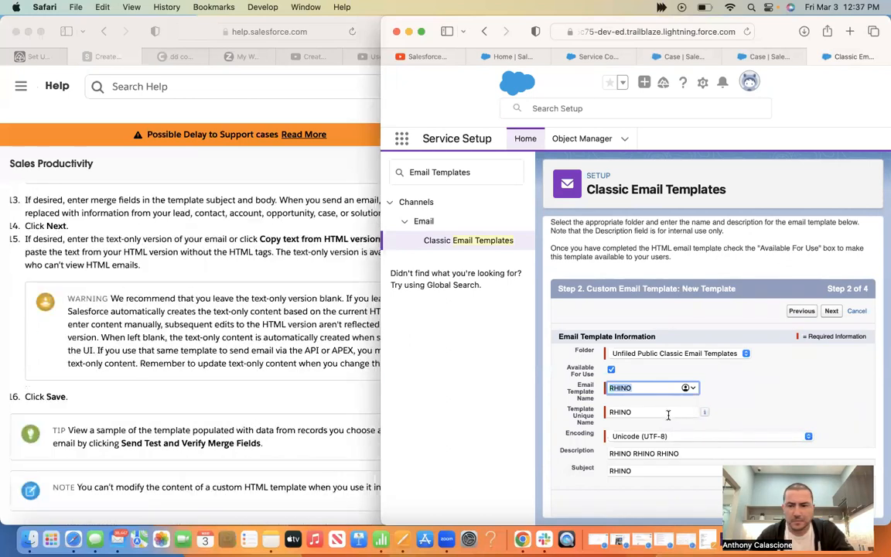
# Change the subject to RHINO1 and save again, still getting the duplicate-name error
pyautogui.click(668, 412)
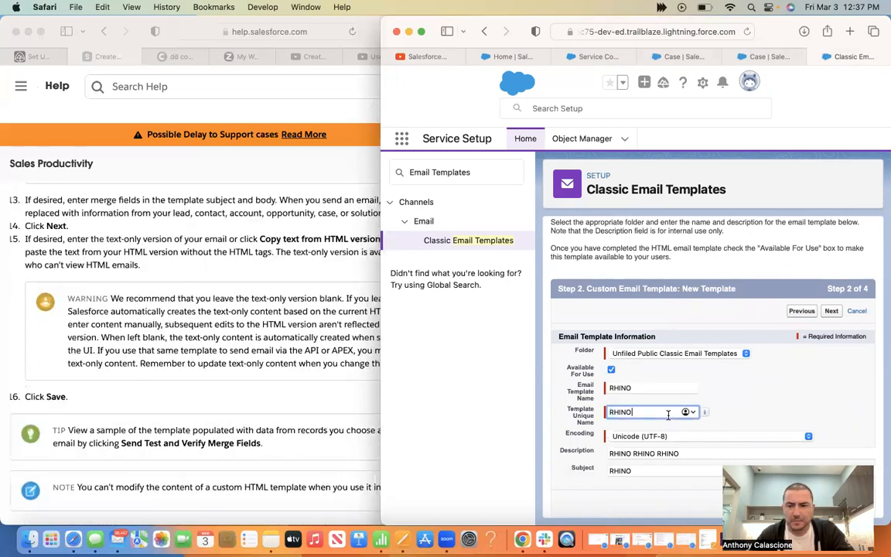
pyautogui.click(668, 471)
pyautogui.write('1')
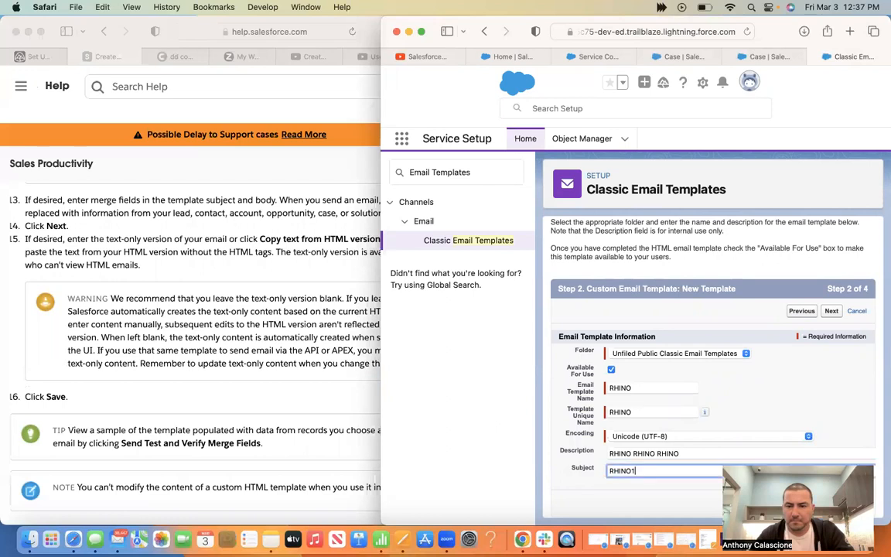
pyautogui.press('Tab')
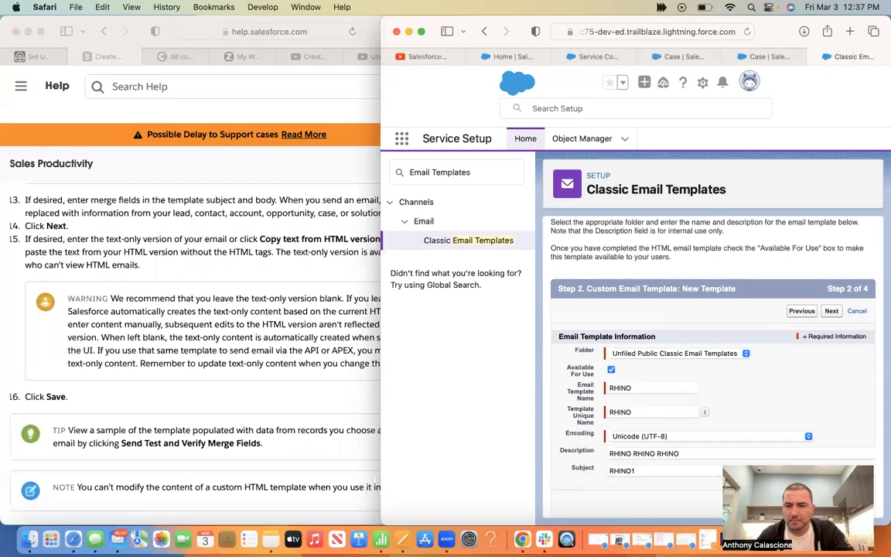
pyautogui.click(830, 408)
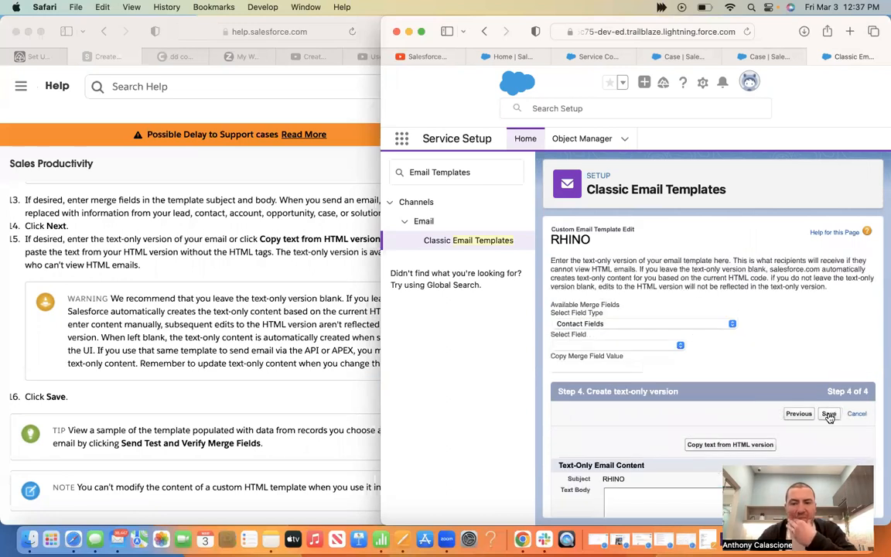
pyautogui.click(828, 415)
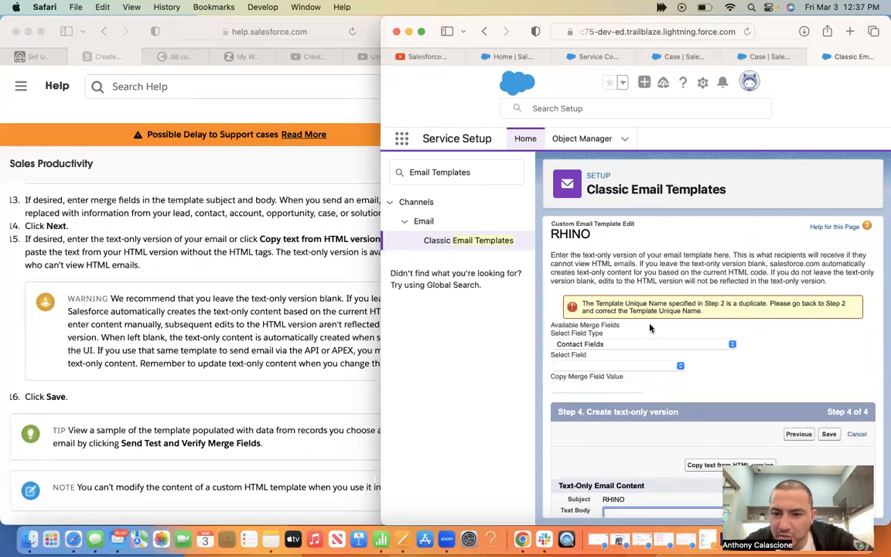
pyautogui.click(800, 434)
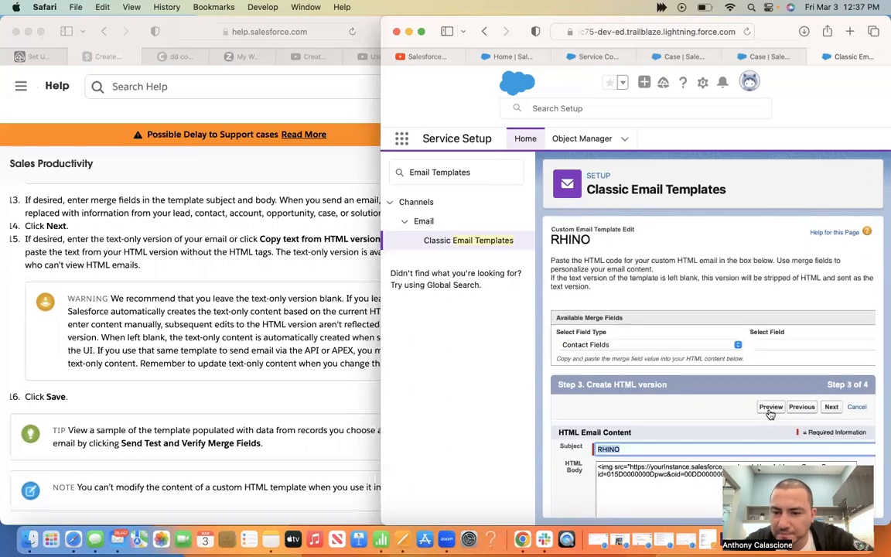
# Change the Template Unique Name to RHINO1 and save the RHINO template
pyautogui.click(796, 410)
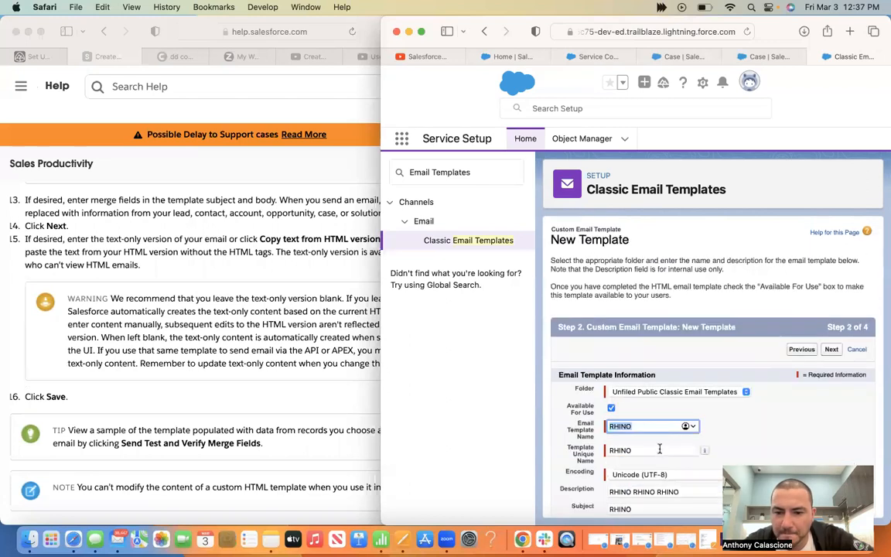
pyautogui.click(659, 453)
pyautogui.write('1')
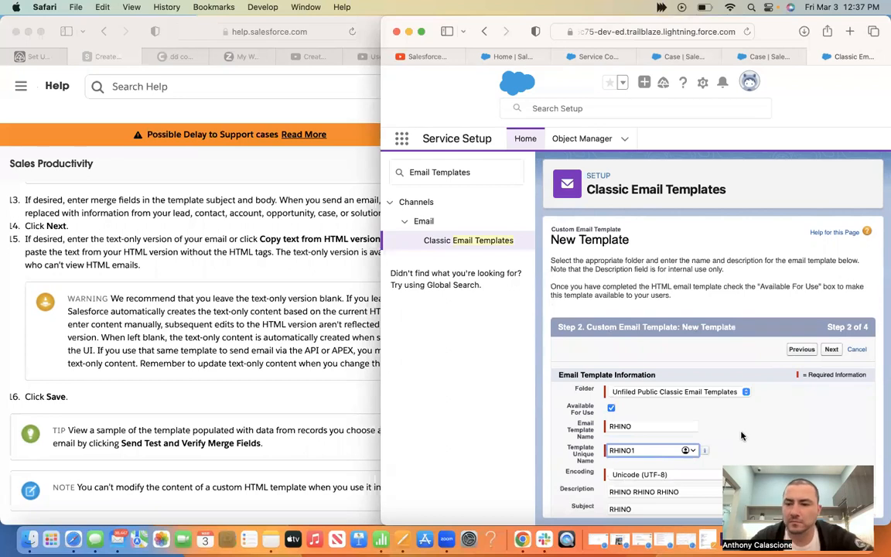
pyautogui.click(839, 355)
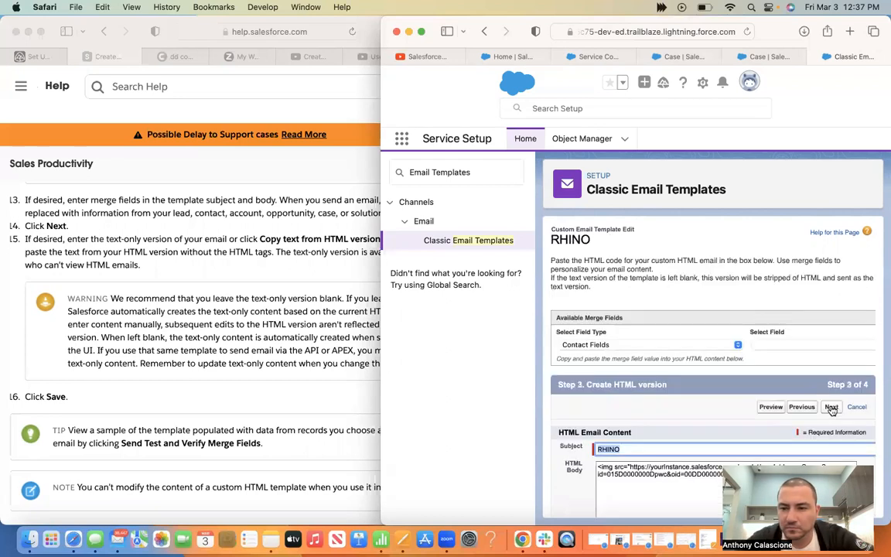
pyautogui.click(831, 408)
pyautogui.click(830, 415)
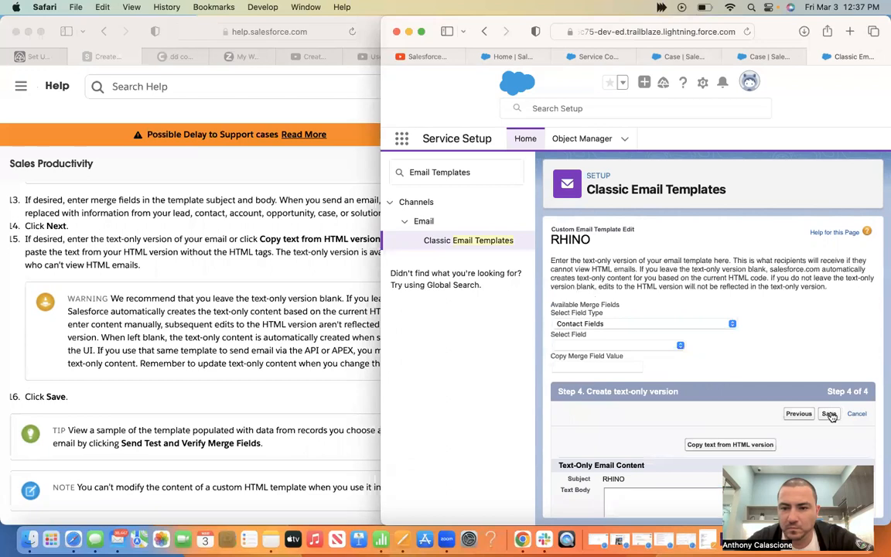
# Read the Trailhead step on customizing the Email action, then show Case's Buttons, Links, and Actions list
pyautogui.click(301, 386)
pyautogui.scroll(-5, 301, 386)
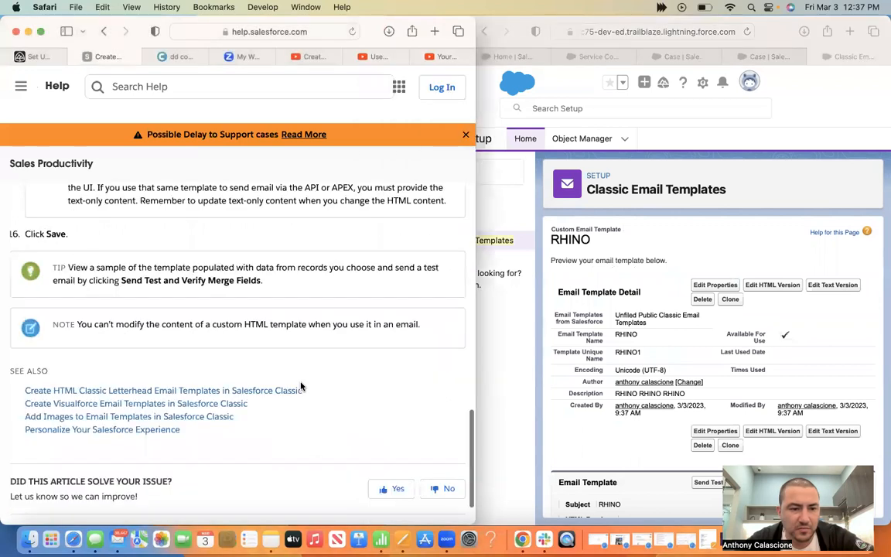
pyautogui.scroll(-2, 301, 386)
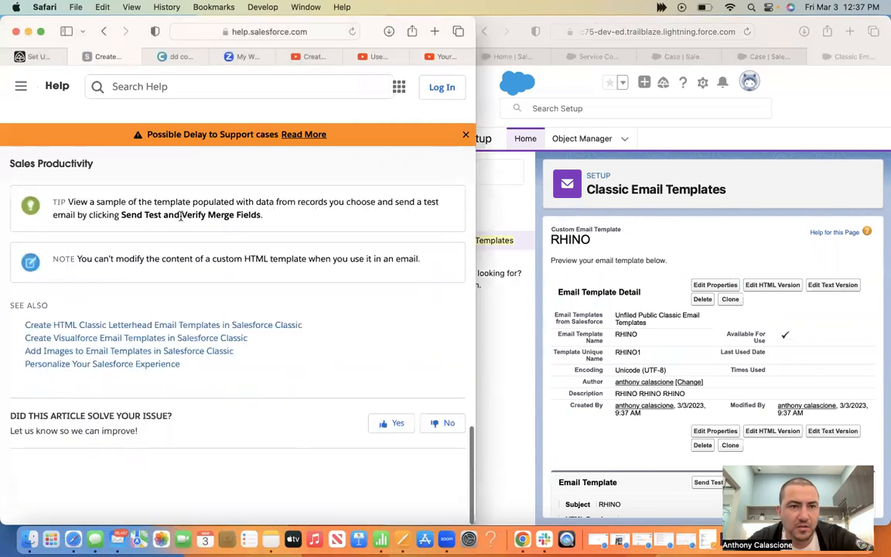
pyautogui.click(75, 56)
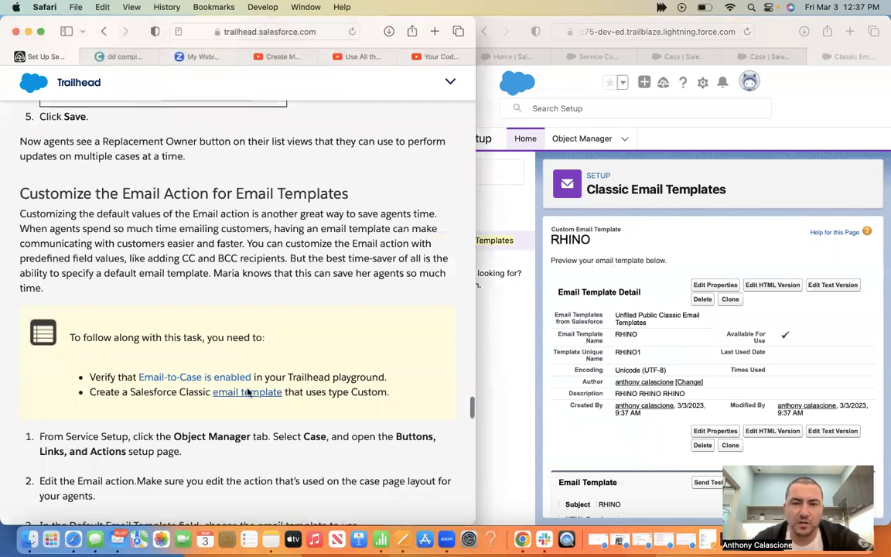
pyautogui.scroll(-1, 361, 309)
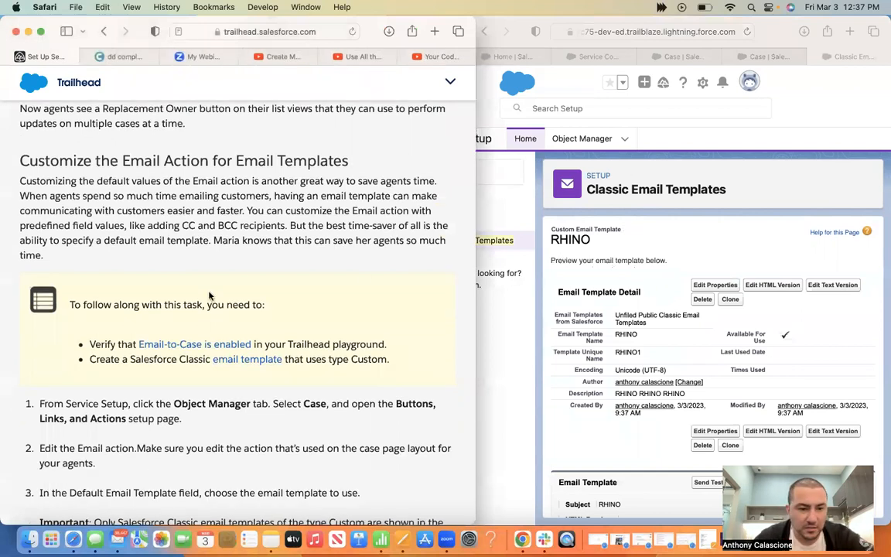
pyautogui.click(603, 54)
pyautogui.click(684, 54)
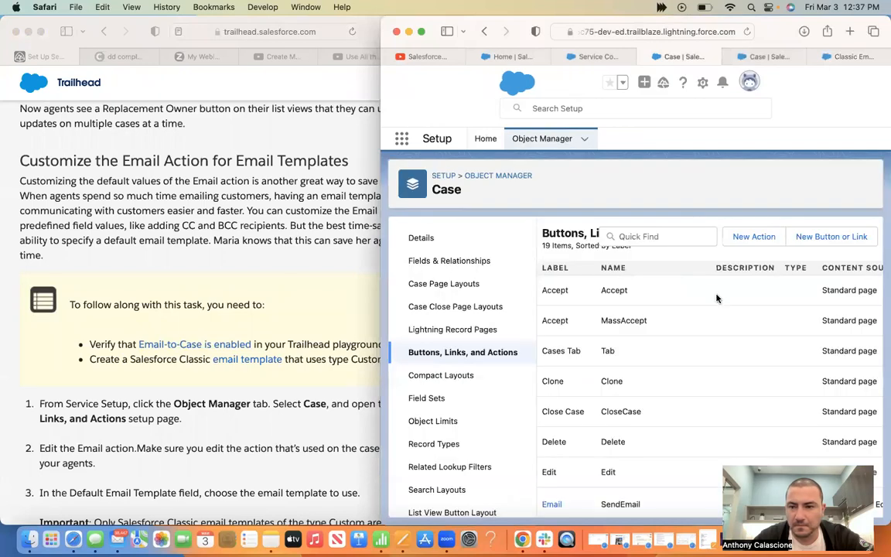
# Edit the Case Email (SendEmail) action from its row dropdown
pyautogui.moveTo(380, 21); pyautogui.dragTo(128, 7)
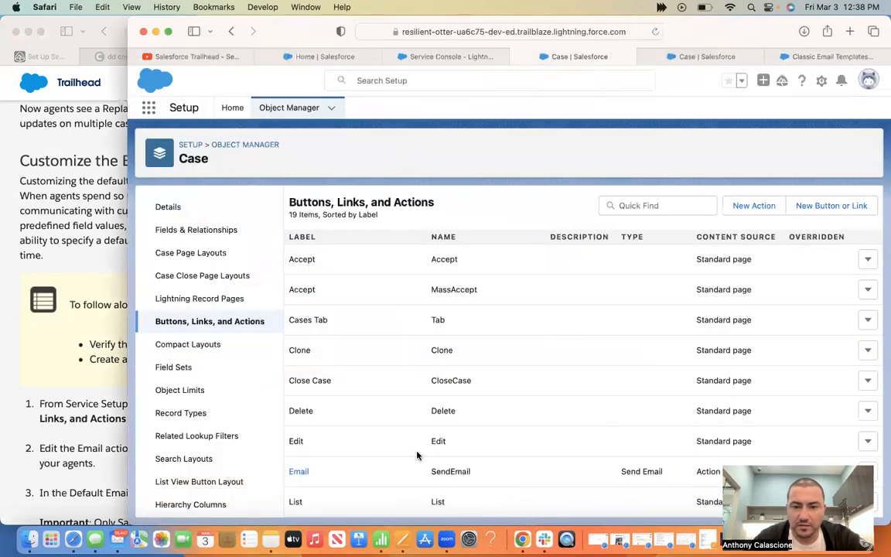
pyautogui.click(112, 462)
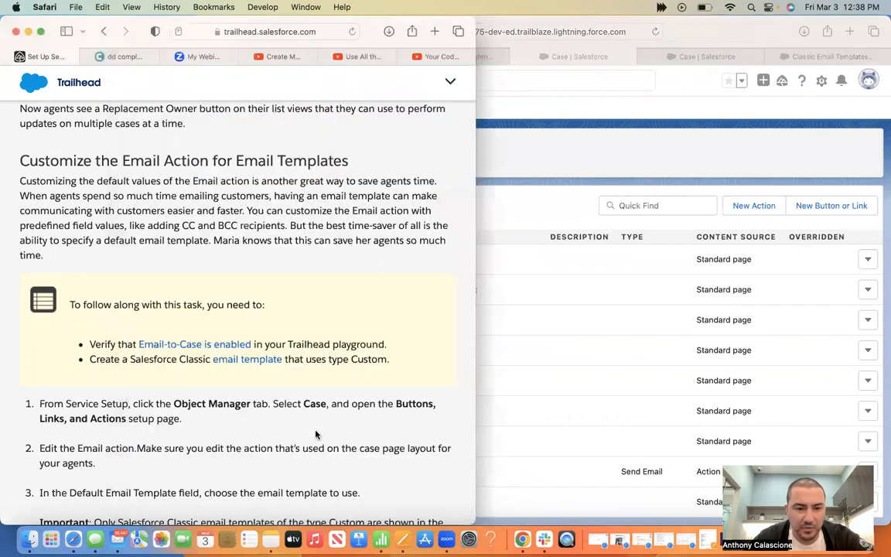
pyautogui.scroll(-3, 186, 425)
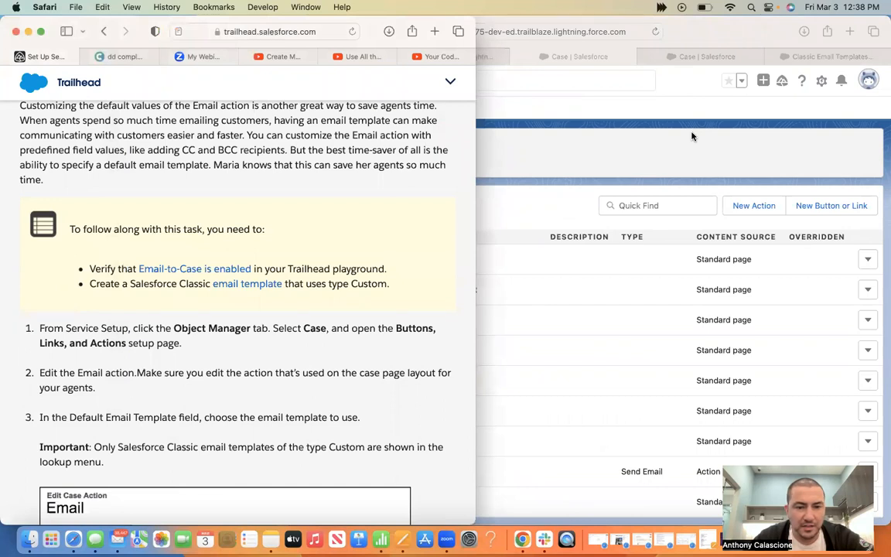
pyautogui.click(601, 429)
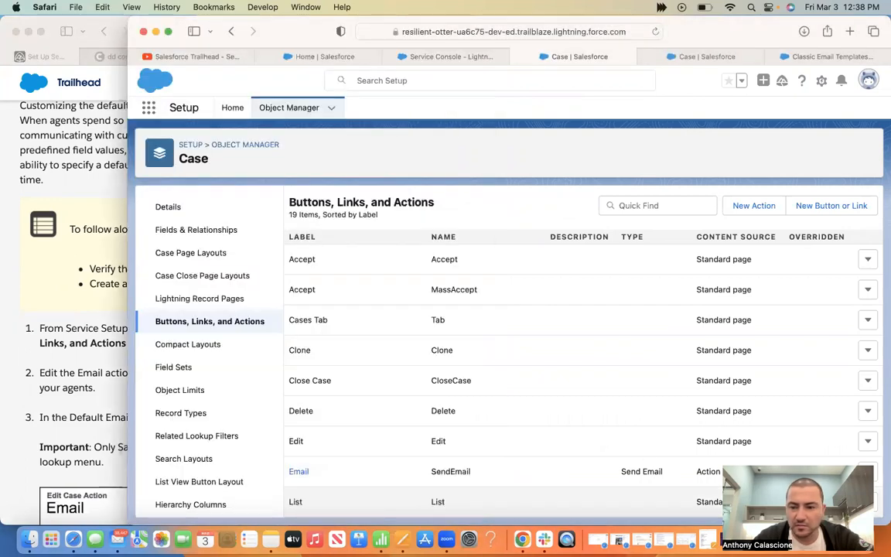
pyautogui.click(867, 411)
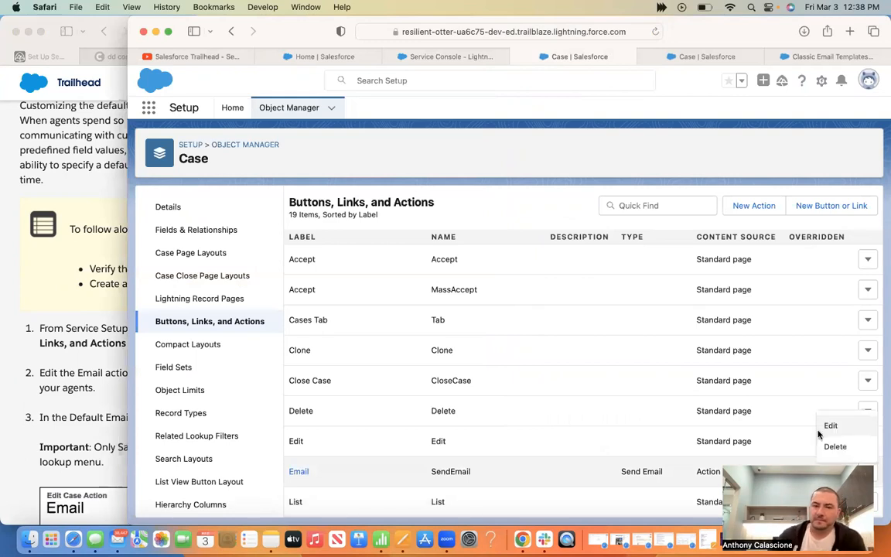
pyautogui.click(819, 431)
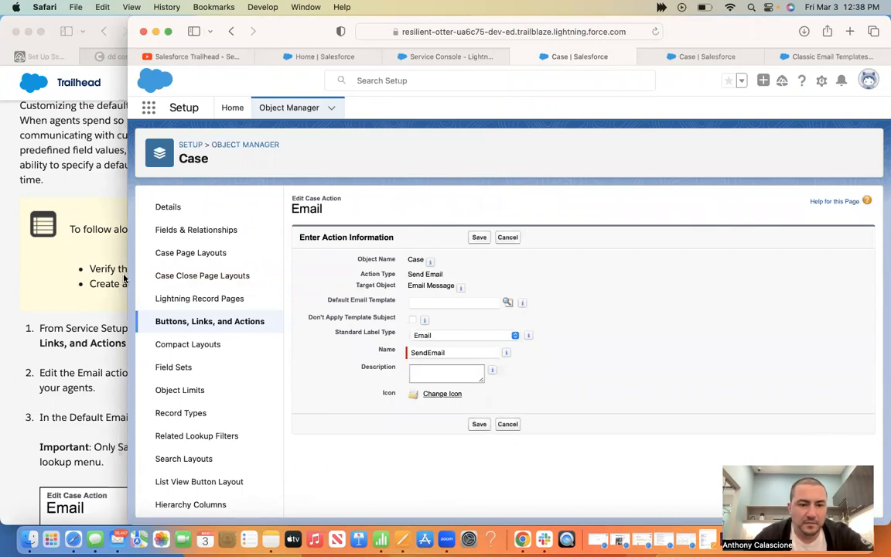
# Choose RHINO as the Email action's Default Email Template
pyautogui.moveTo(127, 278); pyautogui.dragTo(371, 273)
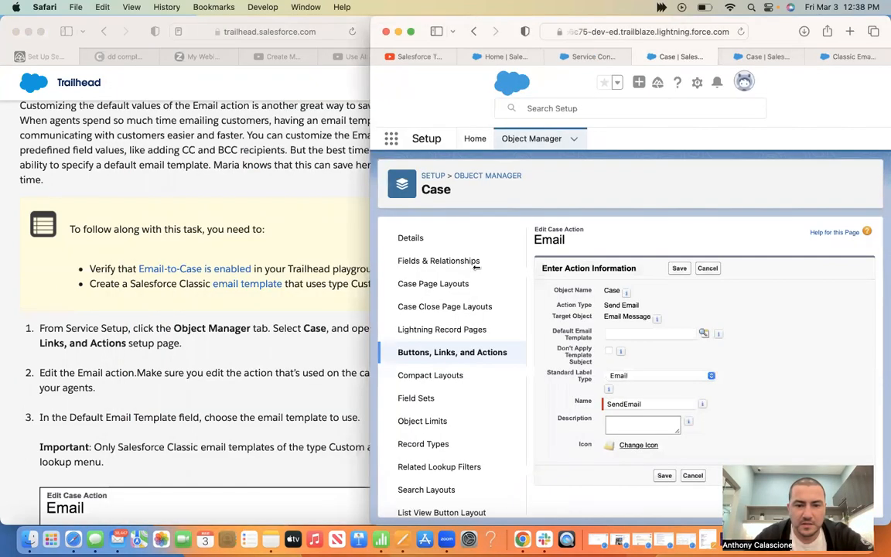
pyautogui.moveTo(476, 268); pyautogui.dragTo(163, 199)
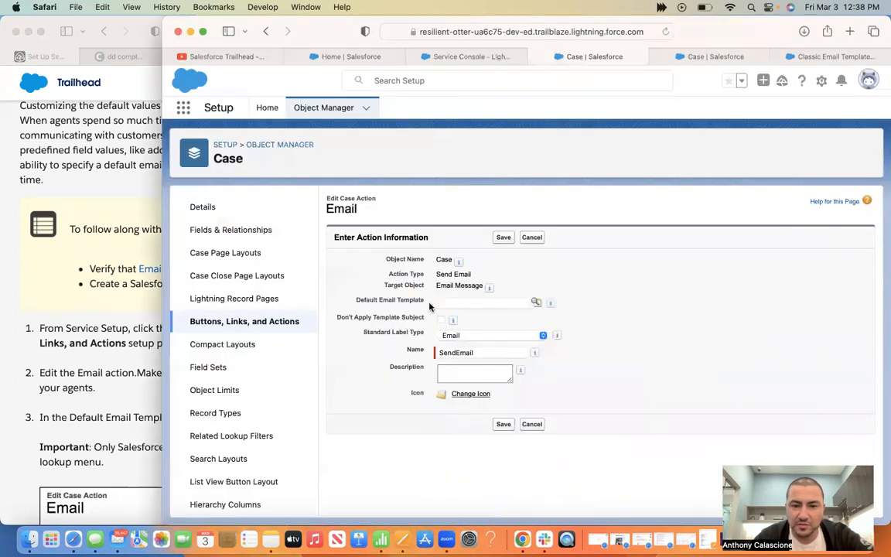
pyautogui.click(529, 304)
pyautogui.click(536, 303)
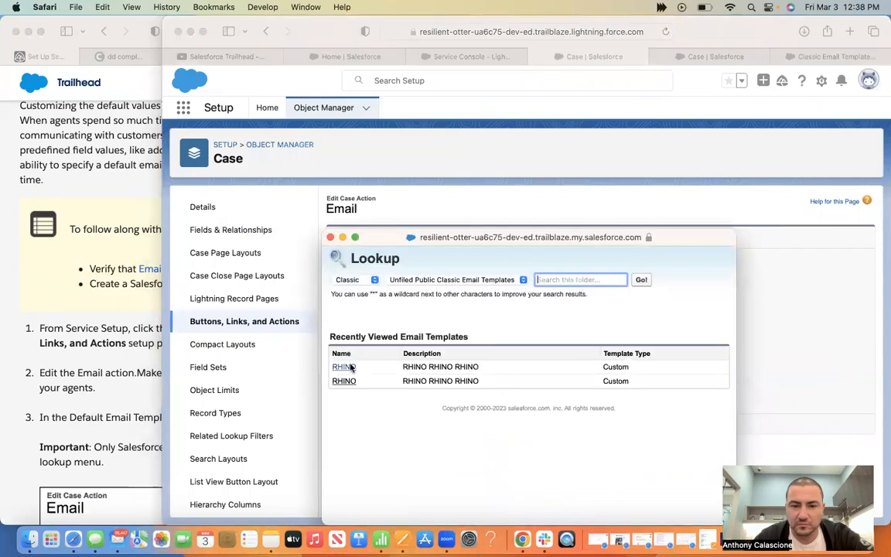
pyautogui.click(350, 367)
# Save the Case Email action with Don't Apply Template Subject turned on
pyautogui.click(146, 404)
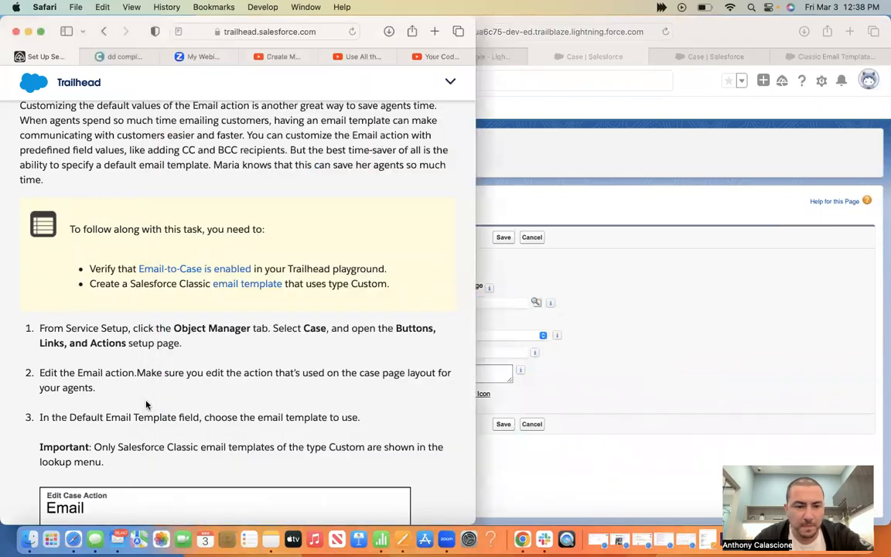
pyautogui.scroll(-5, 146, 402)
pyautogui.scroll(-2, 210, 365)
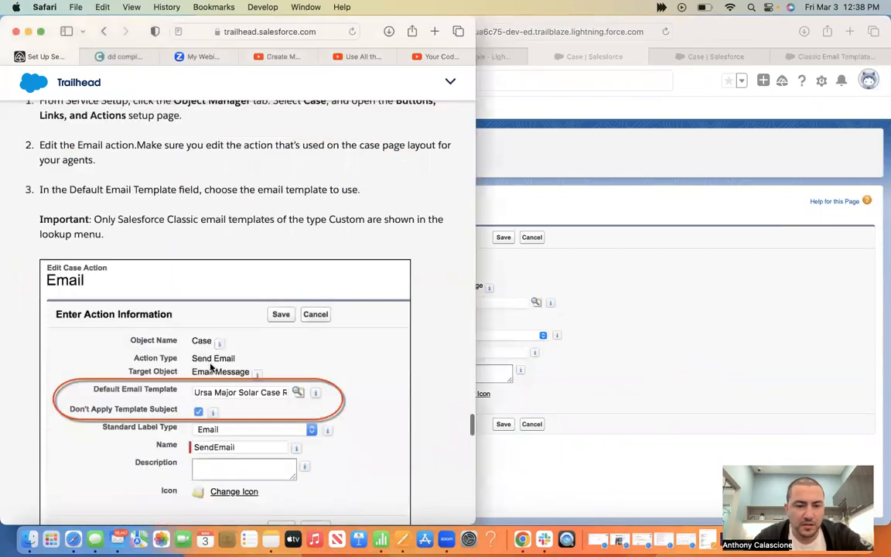
pyautogui.scroll(-1, 213, 237)
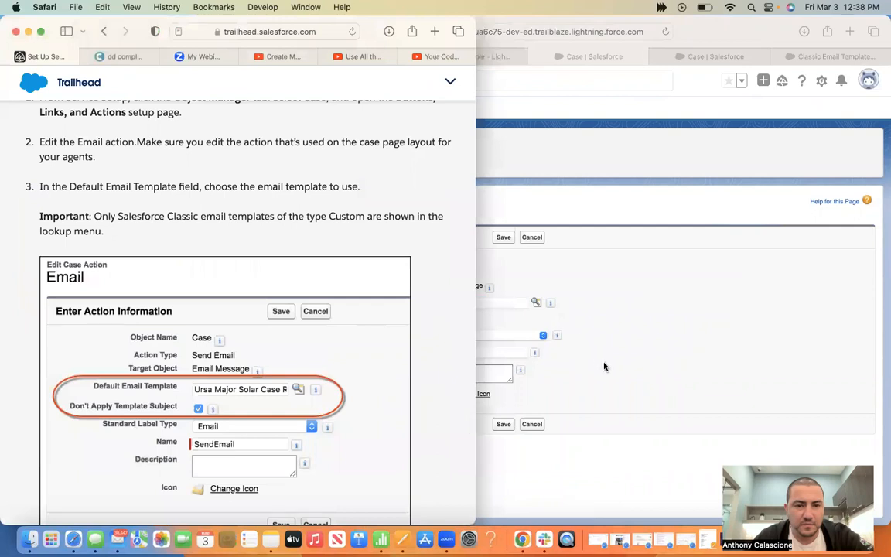
pyautogui.press('super+grave')
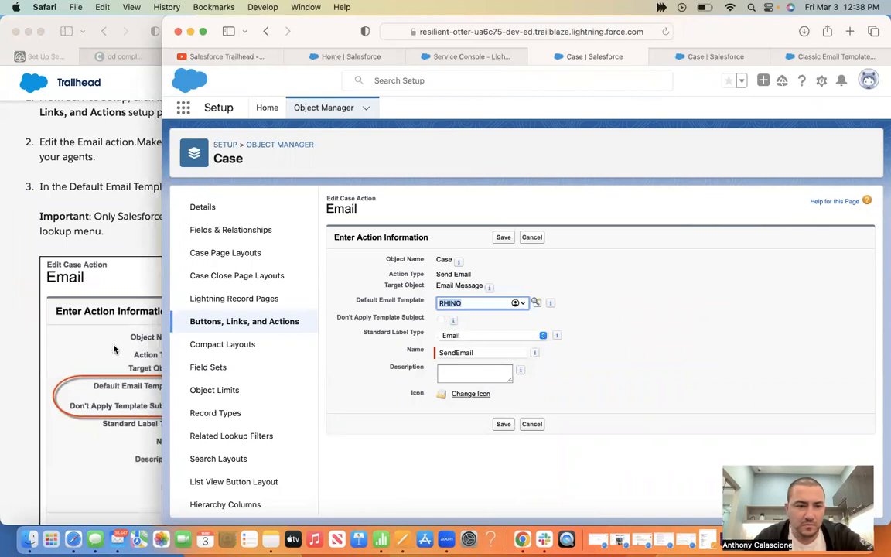
pyautogui.click(101, 310)
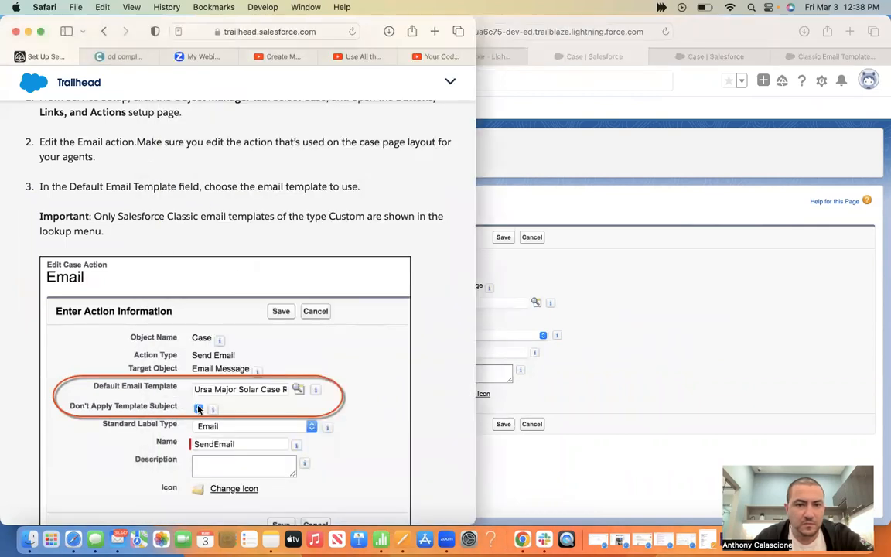
pyautogui.scroll(-2, 198, 410)
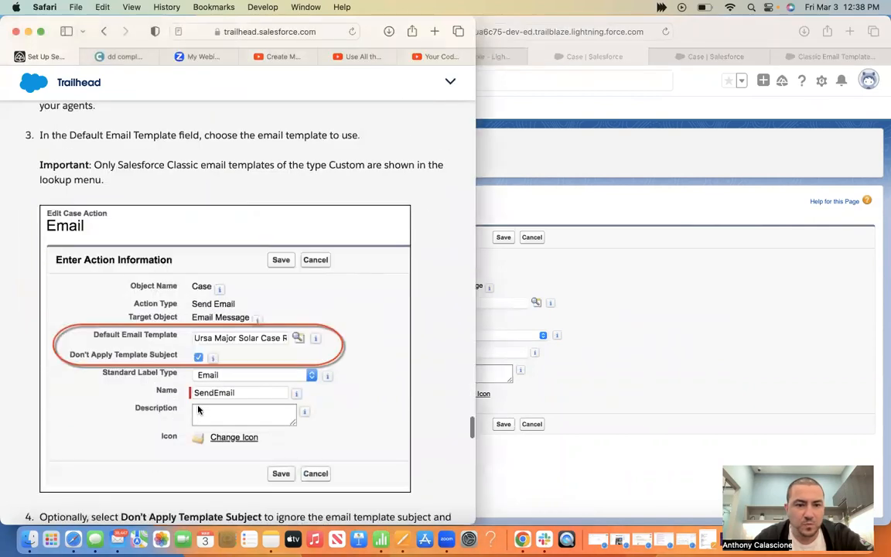
pyautogui.scroll(-3, 198, 410)
pyautogui.scroll(-2, 198, 410)
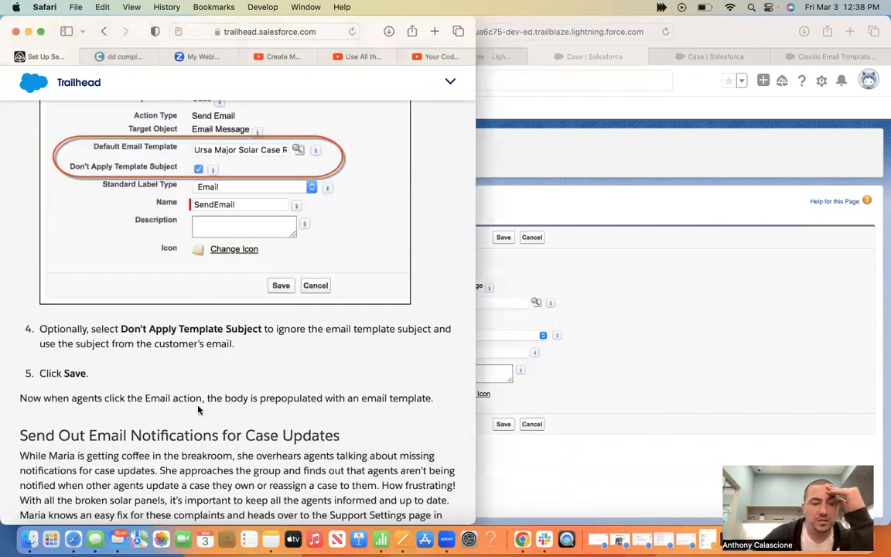
pyautogui.click(532, 410)
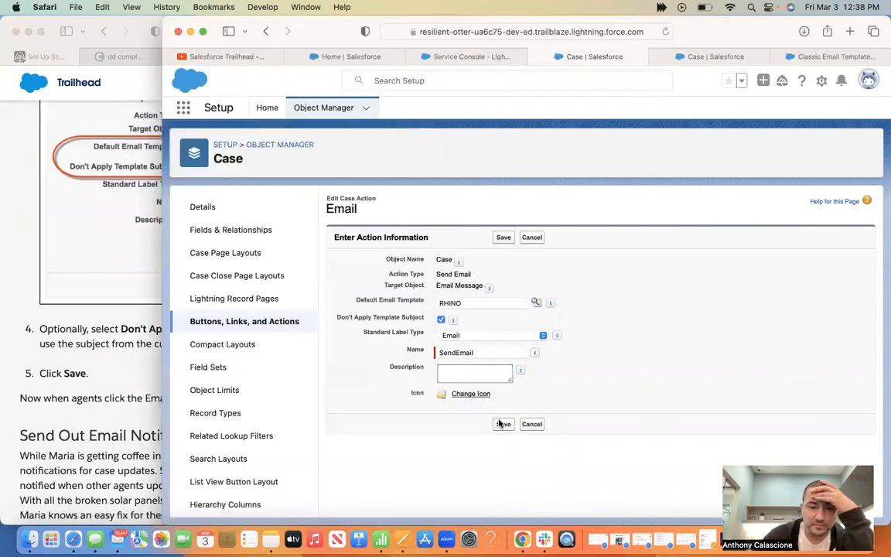
pyautogui.click(499, 423)
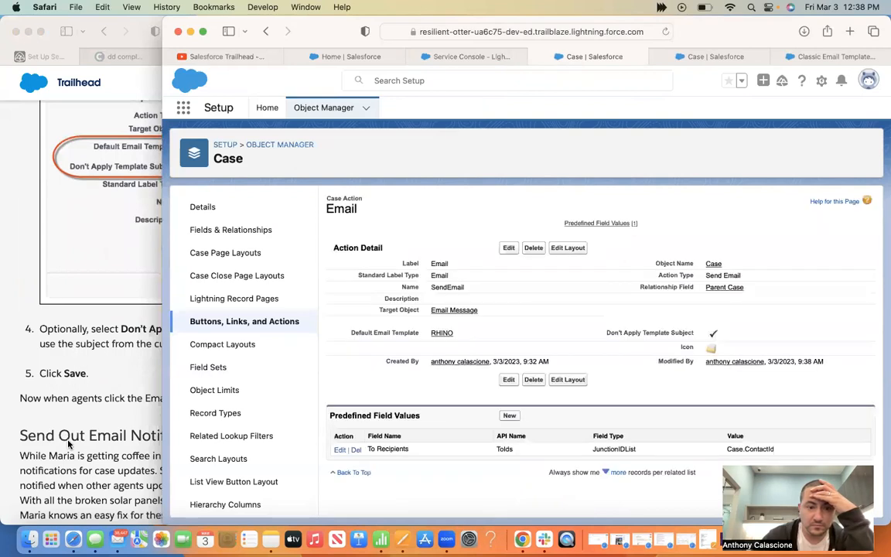
pyautogui.click(60, 394)
pyautogui.scroll(-3, 68, 442)
# Go to the Service Setup Home page and put the cursor in Quick Find
pyautogui.scroll(-2, 68, 442)
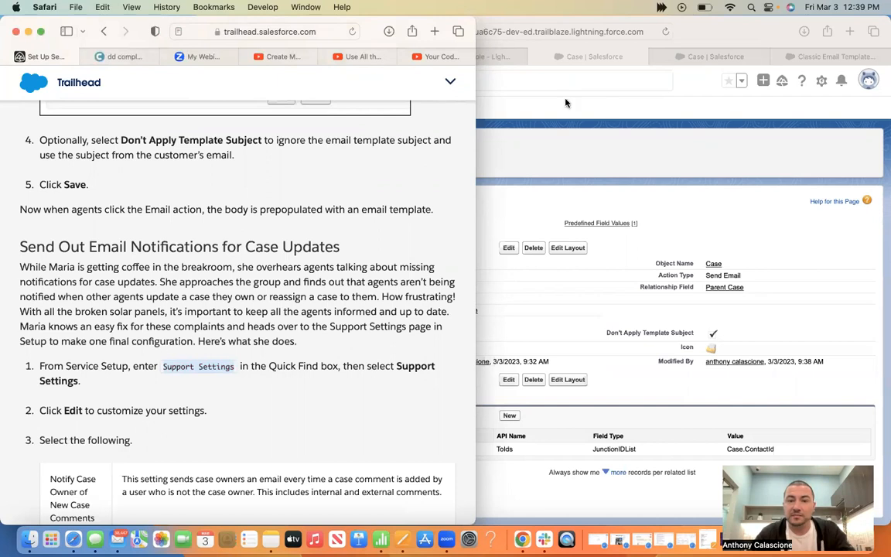
pyautogui.click(494, 85)
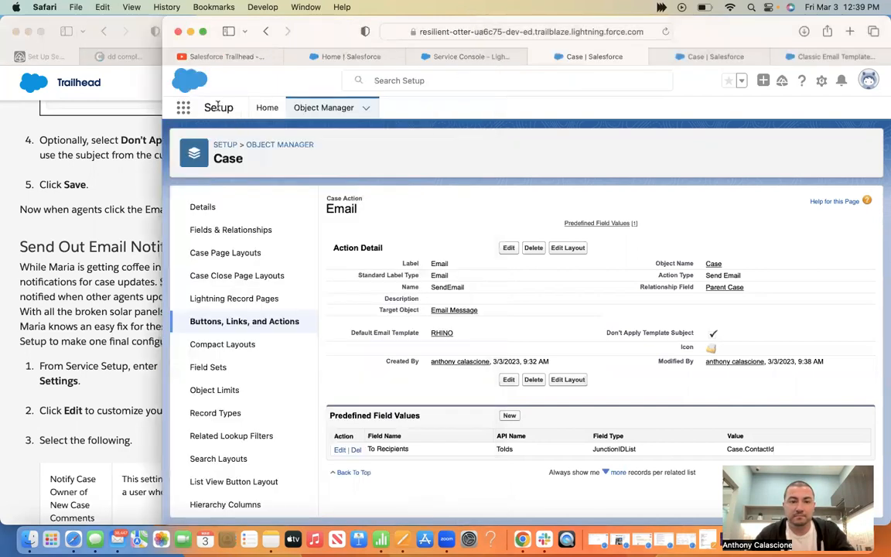
pyautogui.click(481, 62)
pyautogui.click(723, 58)
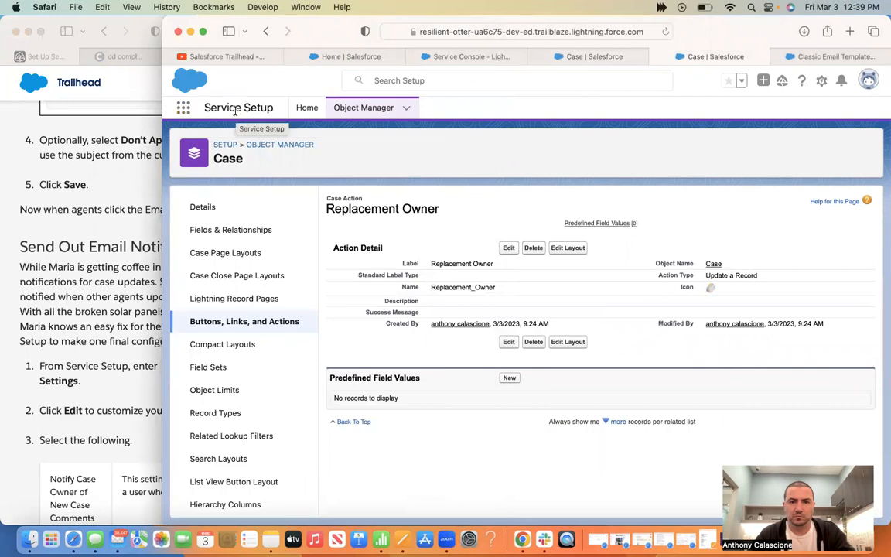
pyautogui.click(307, 107)
pyautogui.click(211, 143)
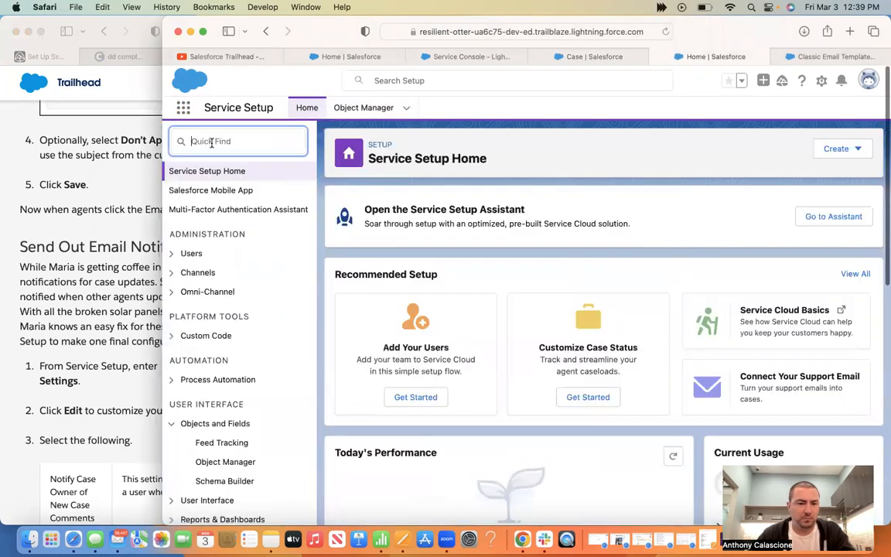
# Find Support Settings through Quick Find and start editing them
pyautogui.write('Support Settings')
pyautogui.click(239, 191)
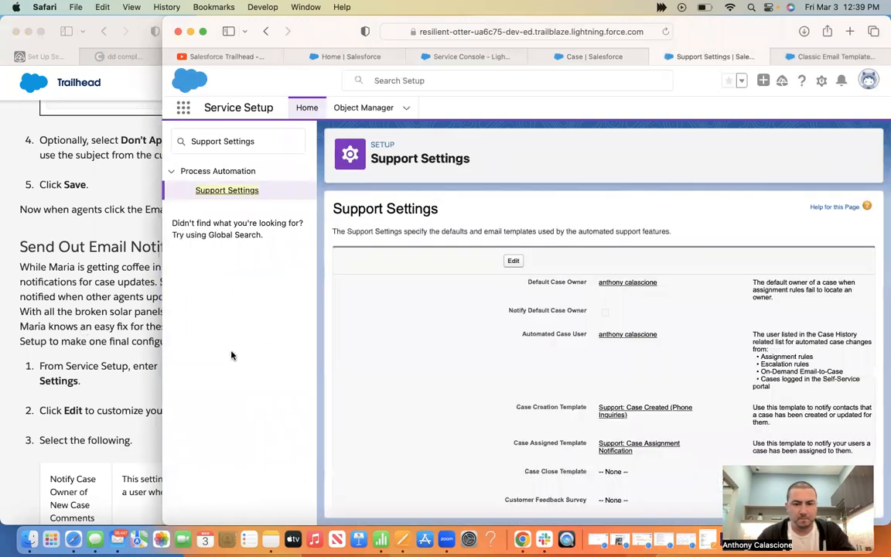
pyautogui.click(153, 319)
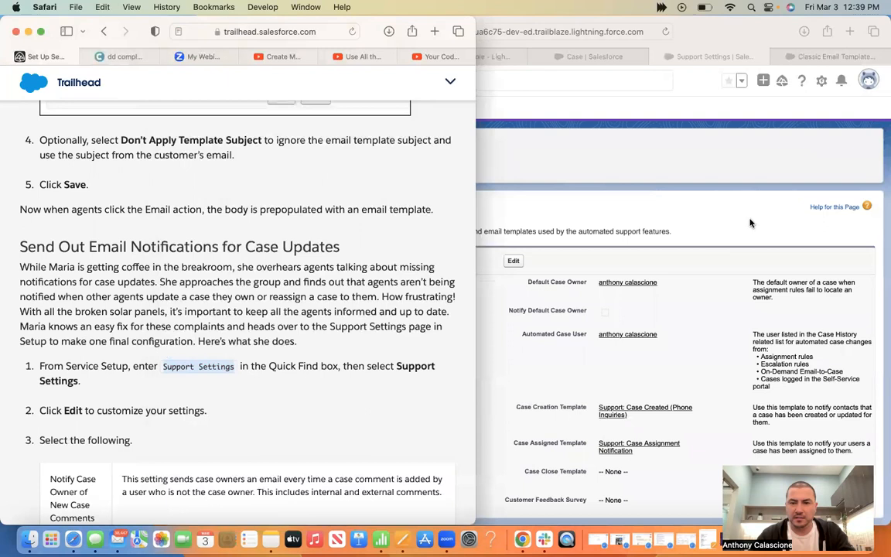
pyautogui.click(511, 263)
pyautogui.click(513, 263)
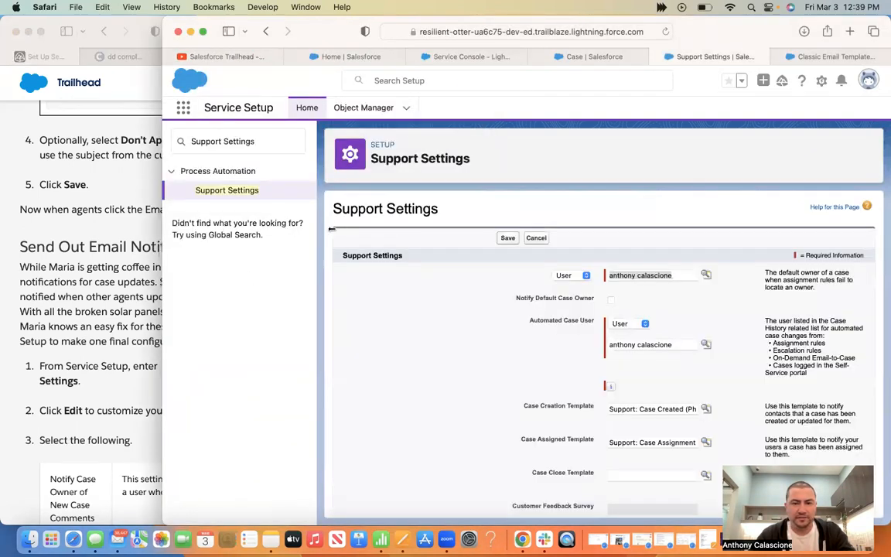
pyautogui.moveTo(333, 229); pyautogui.dragTo(333, 230)
pyautogui.scroll(-5, 212, 364)
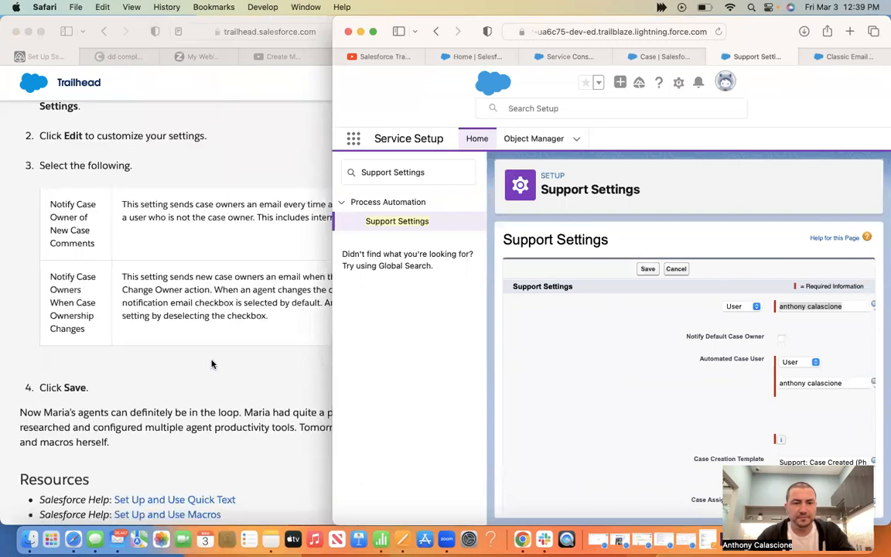
# Enable Notify Case Owner of New Case Comments and save the Support Settings
pyautogui.click(212, 365)
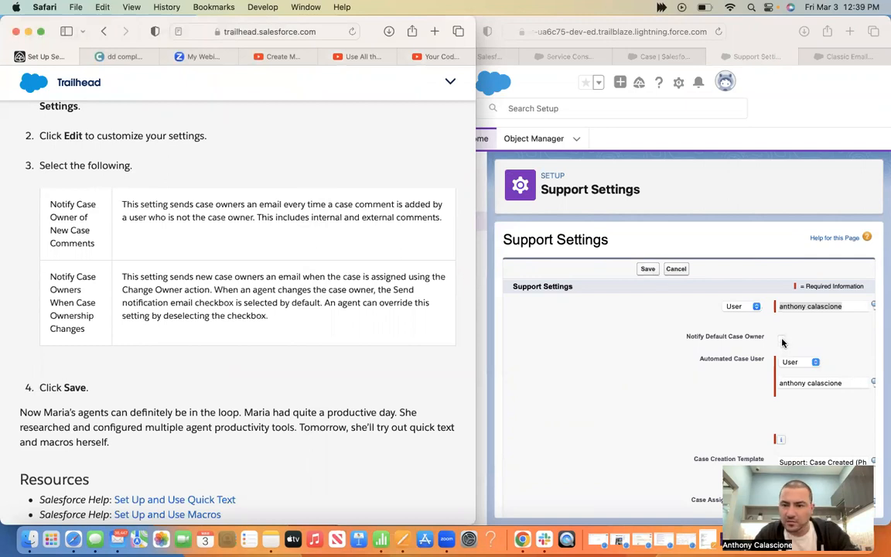
pyautogui.scroll(-3, 782, 343)
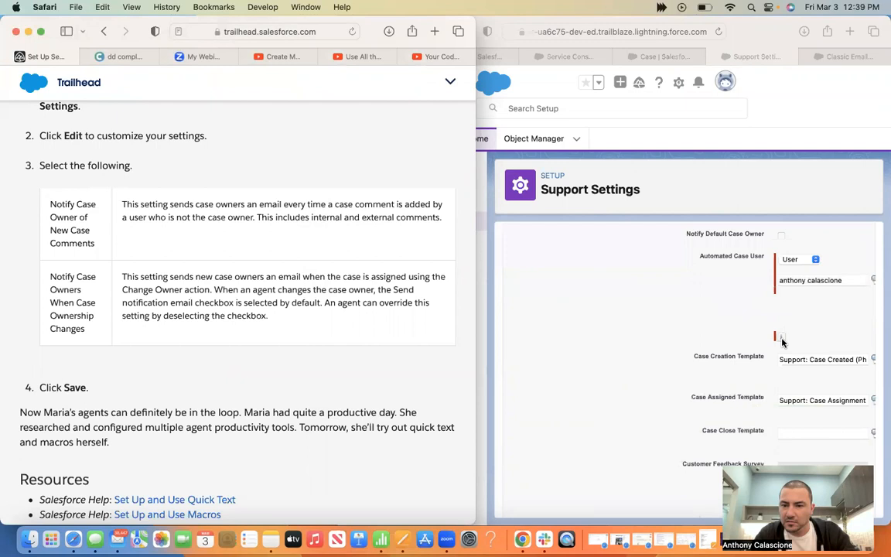
pyautogui.scroll(-5, 526, 347)
pyautogui.moveTo(474, 331); pyautogui.dragTo(220, 302)
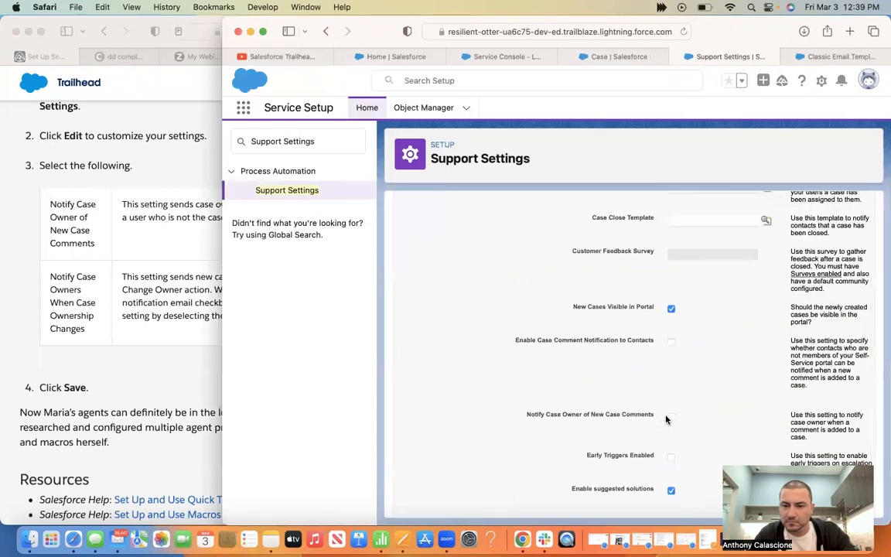
pyautogui.click(671, 416)
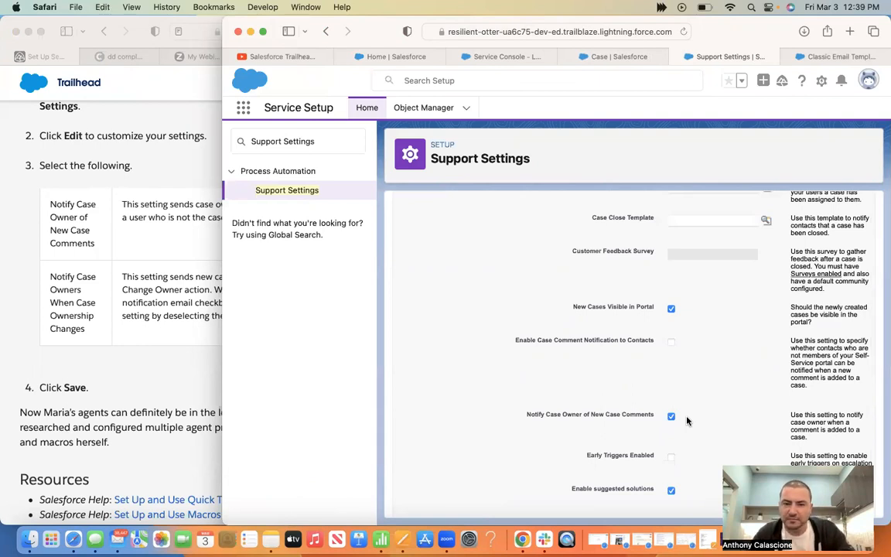
pyautogui.scroll(-5, 680, 429)
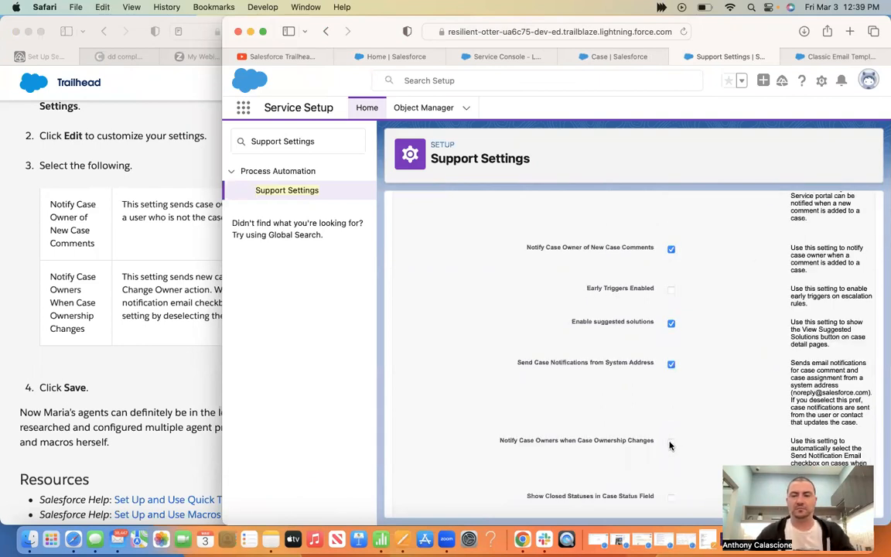
pyautogui.scroll(-15, 671, 445)
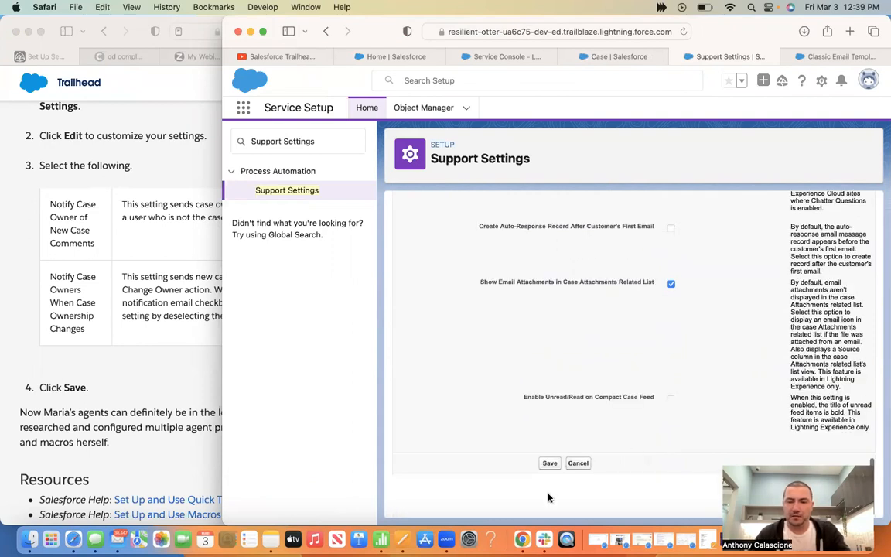
pyautogui.scroll(1, 549, 498)
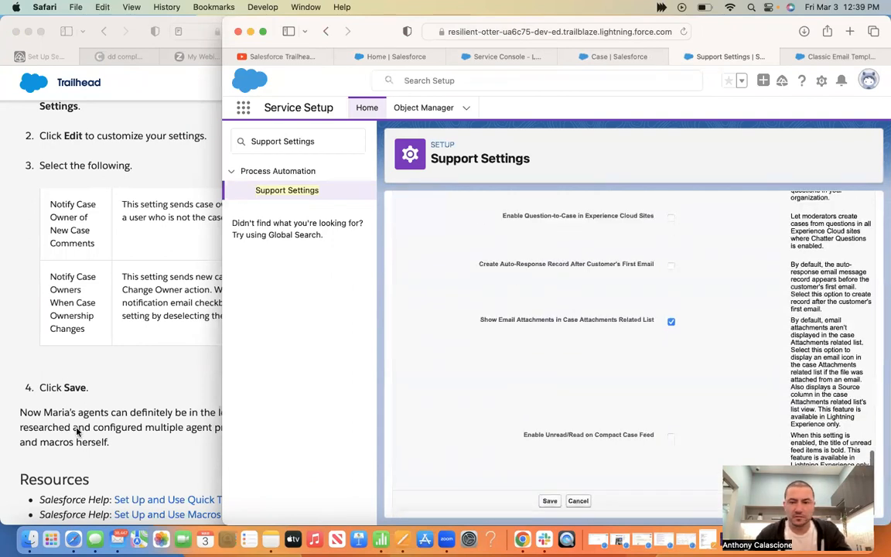
pyautogui.click(145, 373)
# Verify the hands-on challenge for 500 points, then open the Create Macros and Quick Text unit
pyautogui.scroll(-5, 200, 365)
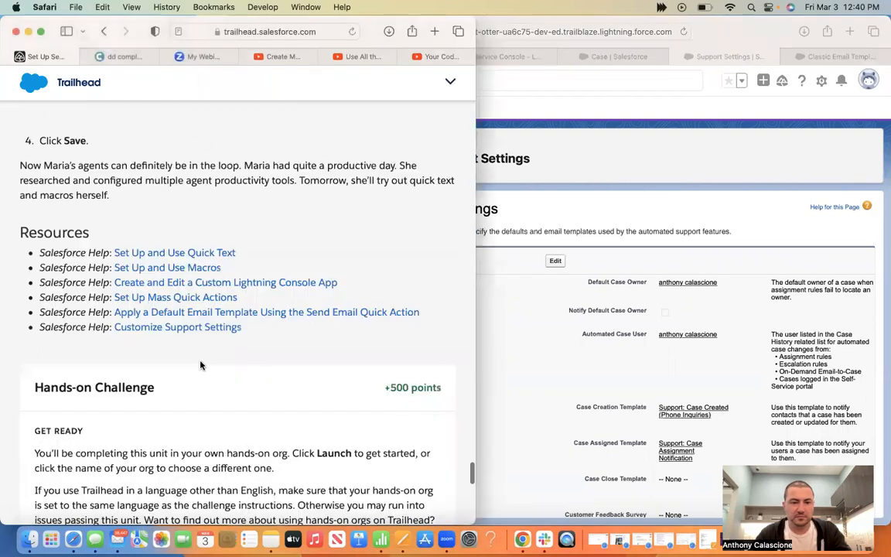
pyautogui.scroll(-8, 200, 365)
pyautogui.scroll(-1, 200, 365)
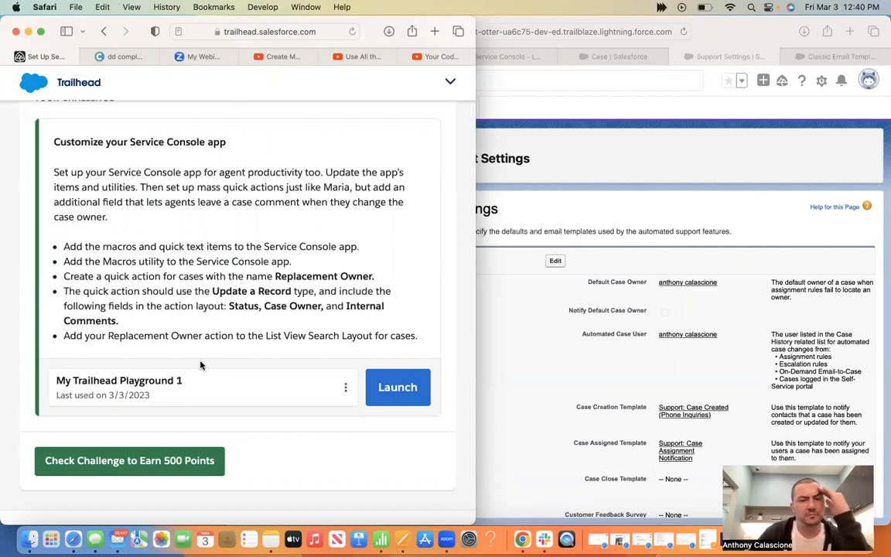
pyautogui.click(176, 462)
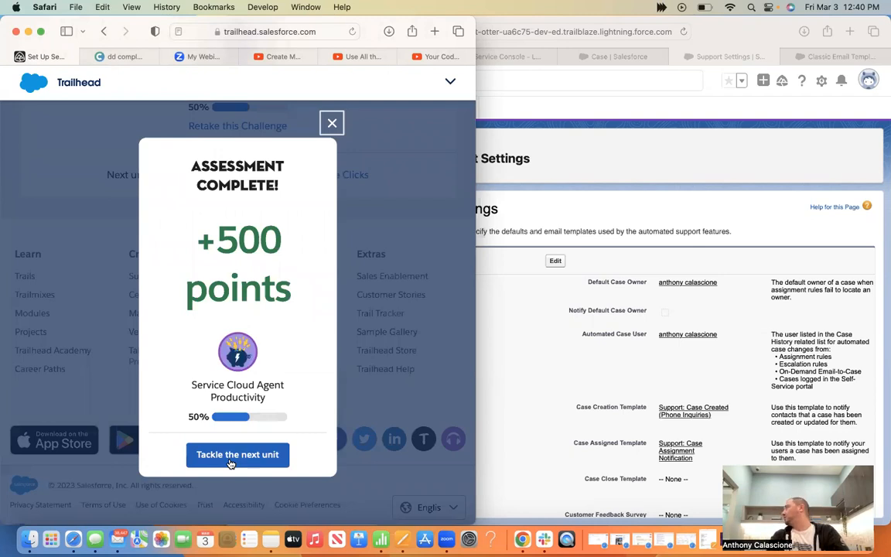
pyautogui.click(229, 457)
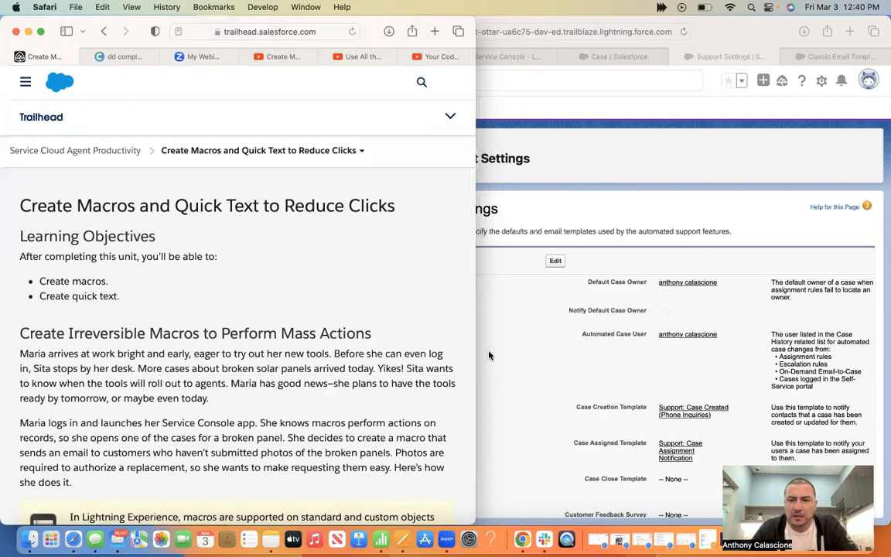
pyautogui.click(555, 31)
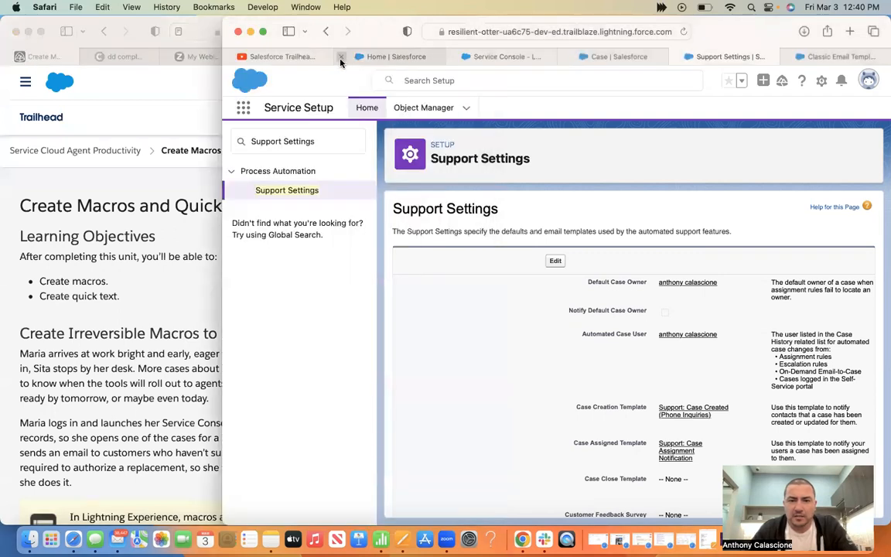
# Close the Home, Case, Support Settings and Email Templates tabs and YouTube, then maximise Trailhead
pyautogui.click(340, 57)
pyautogui.click(340, 57)
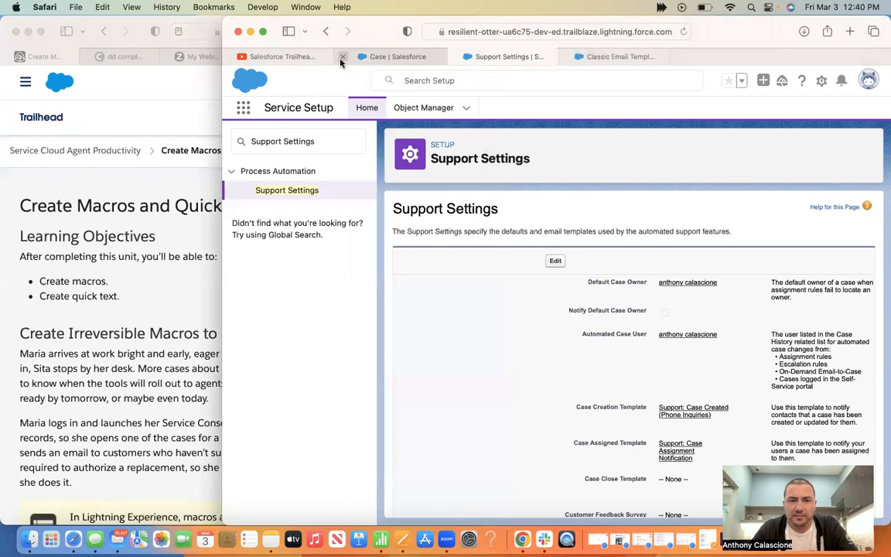
pyautogui.click(341, 57)
pyautogui.click(341, 58)
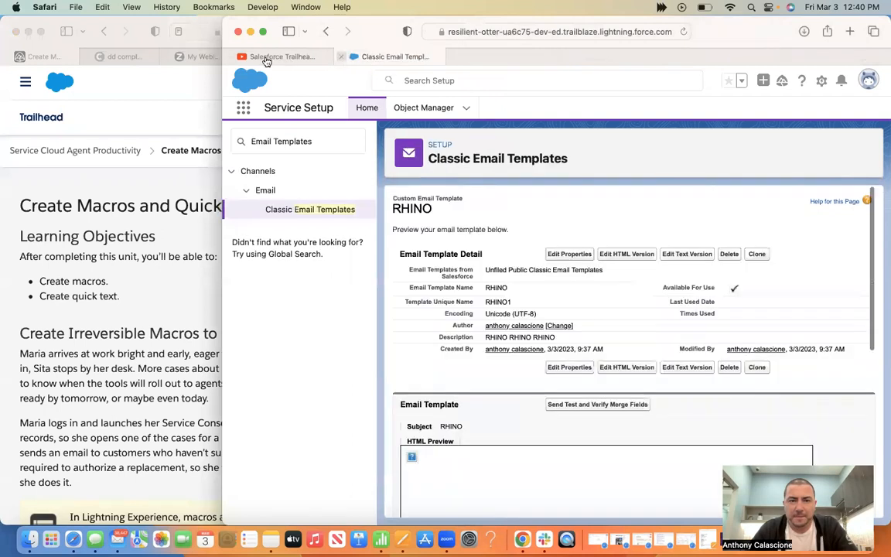
pyautogui.click(341, 58)
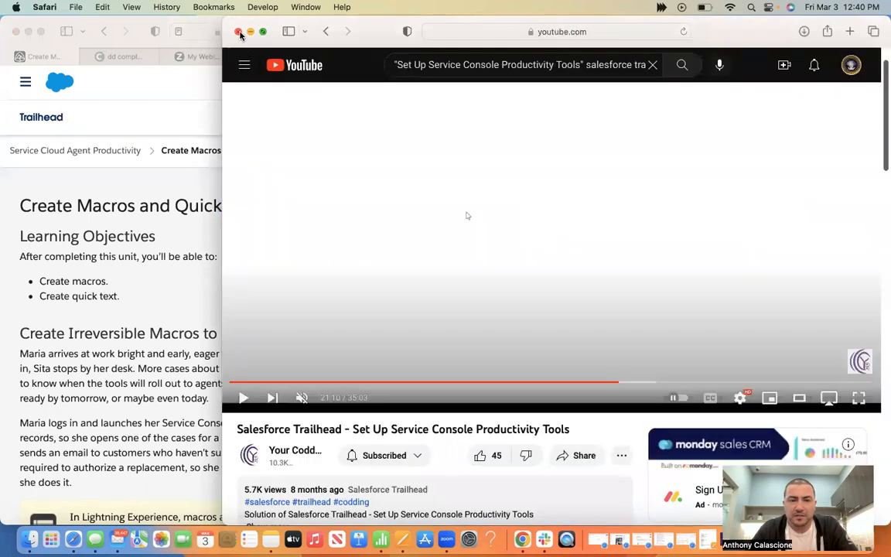
pyautogui.click(239, 32)
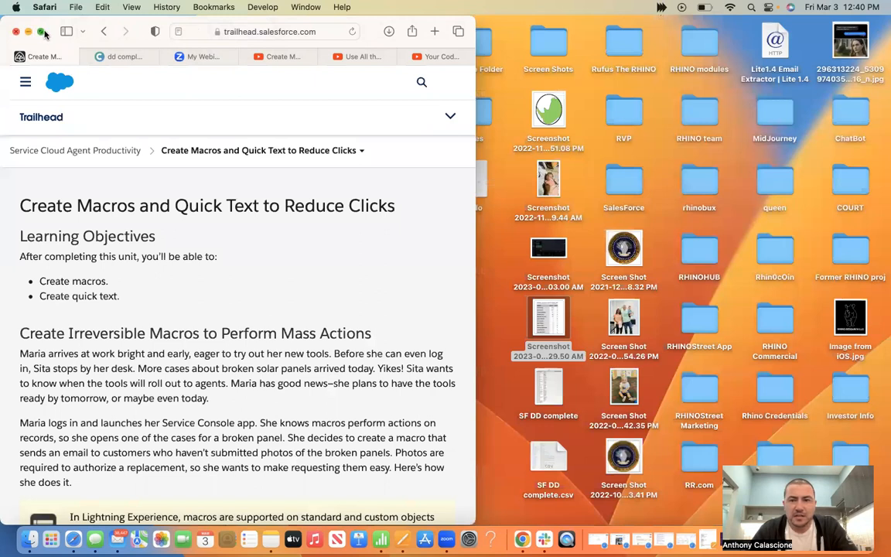
pyautogui.click(41, 31)
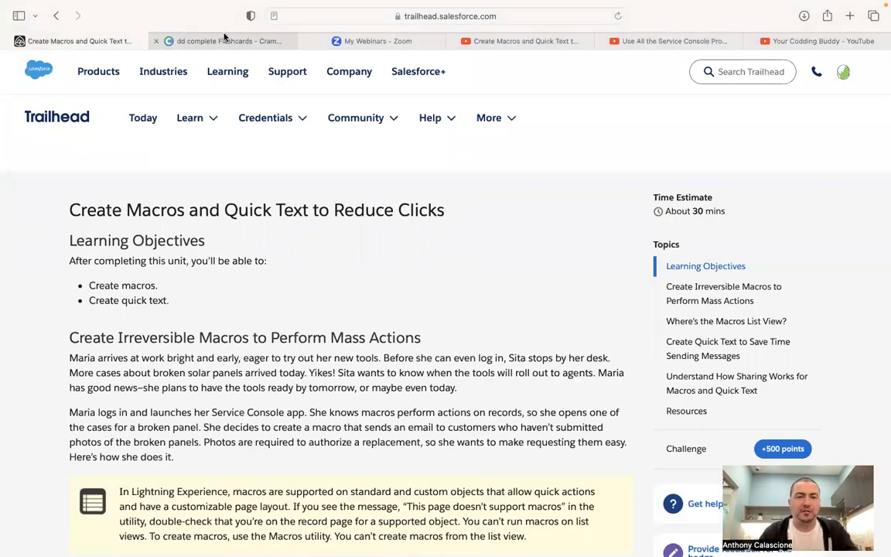
# In the dd complete set, review cards 23–25 on macro purpose, Macro Builder access and email templates
pyautogui.moveTo(225, 37)
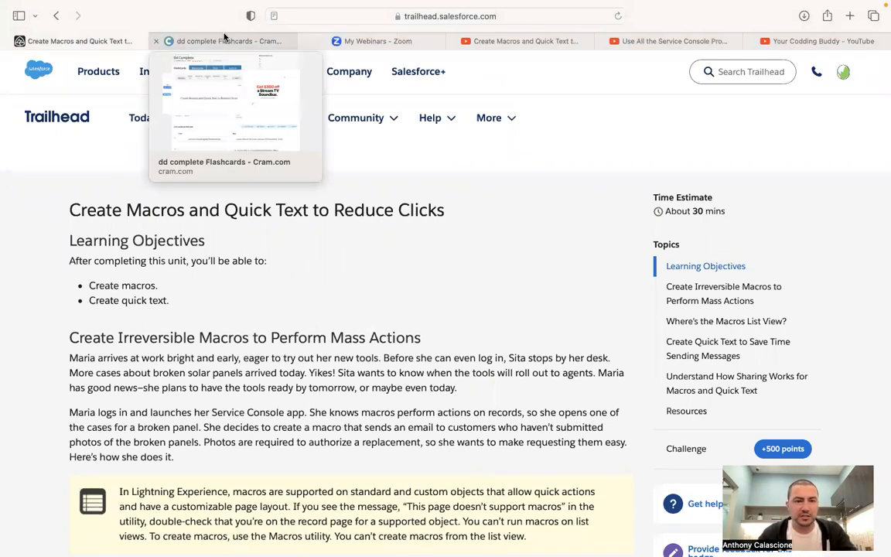
pyautogui.click(224, 40)
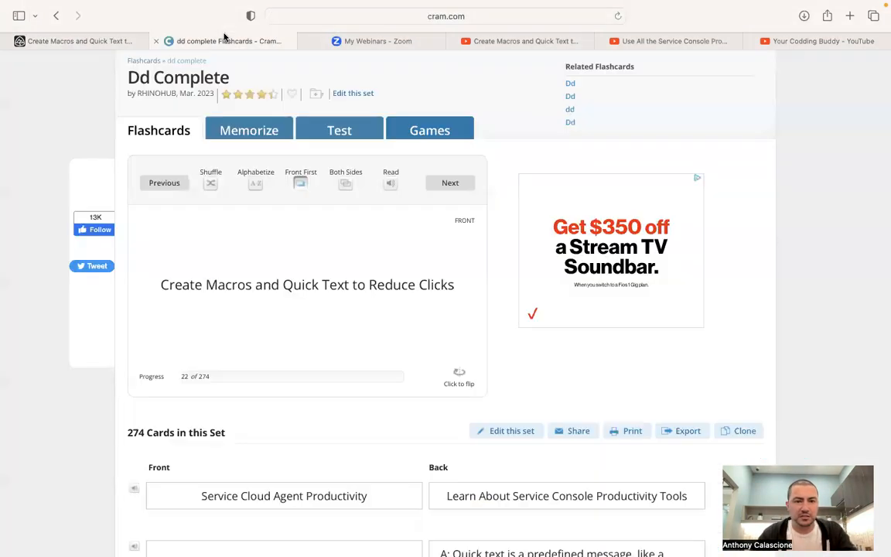
pyautogui.click(457, 189)
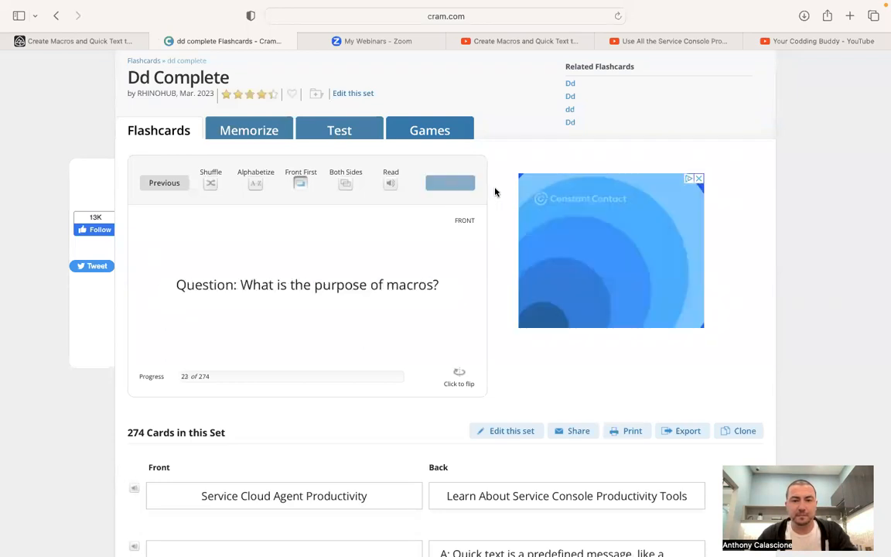
pyautogui.click(466, 377)
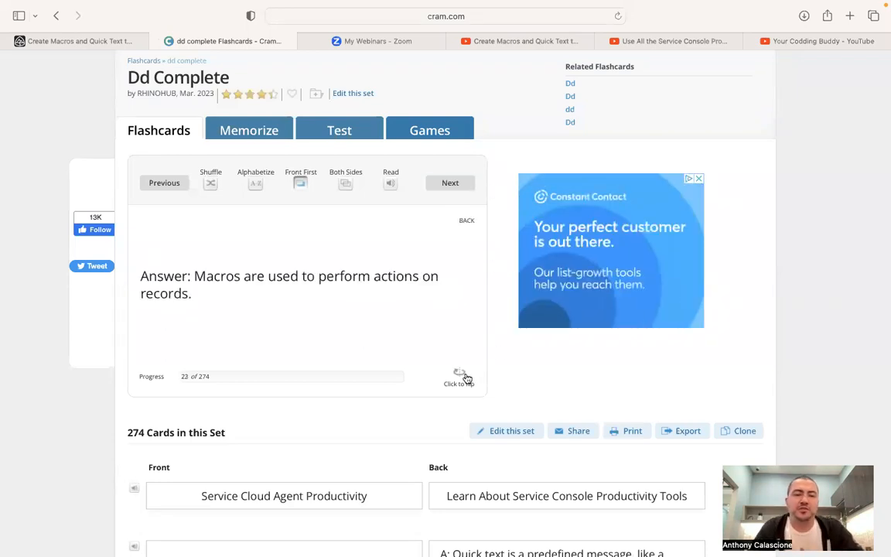
pyautogui.click(467, 188)
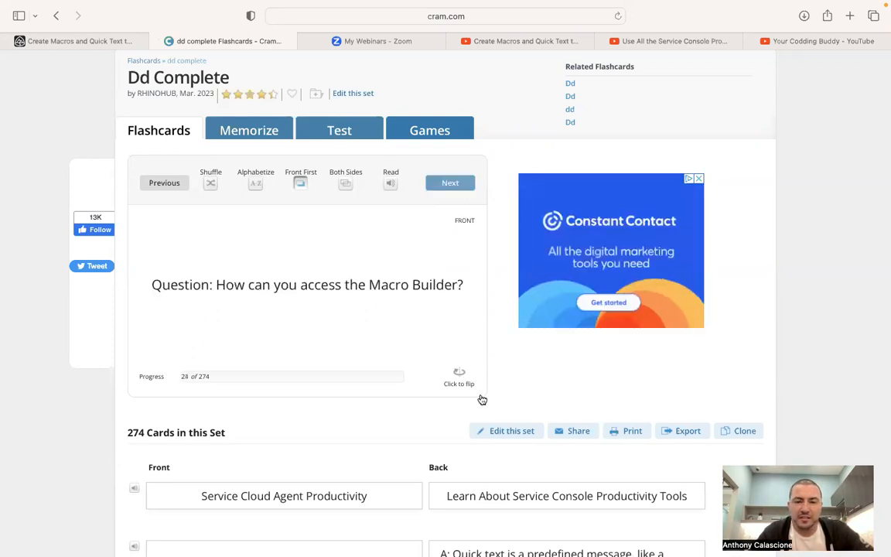
pyautogui.click(462, 378)
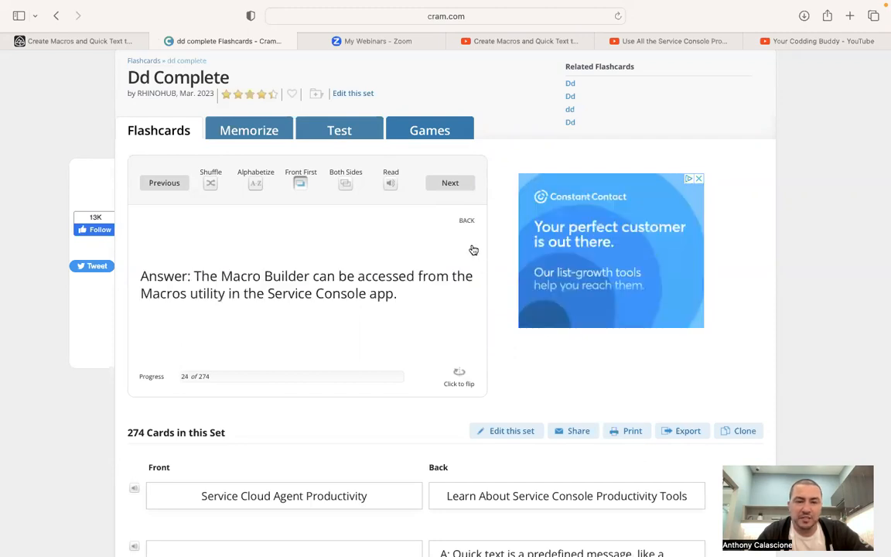
pyautogui.click(463, 193)
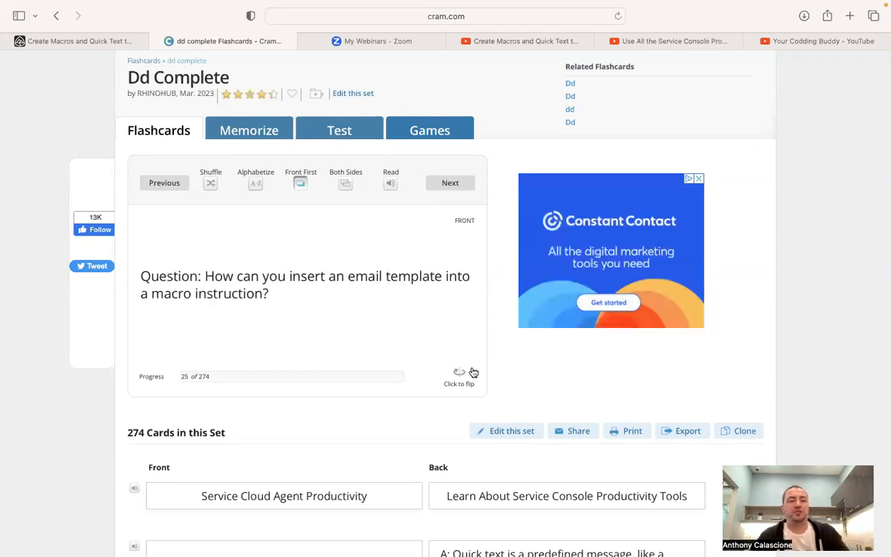
pyautogui.click(473, 373)
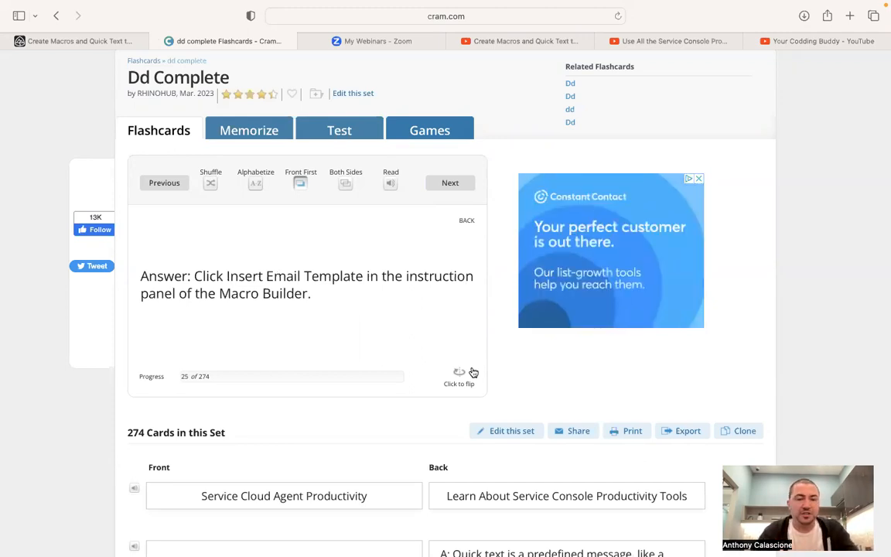
# Review cards 26–28 on quick text character limit, default sharing and record-aware merge fields
pyautogui.click(457, 184)
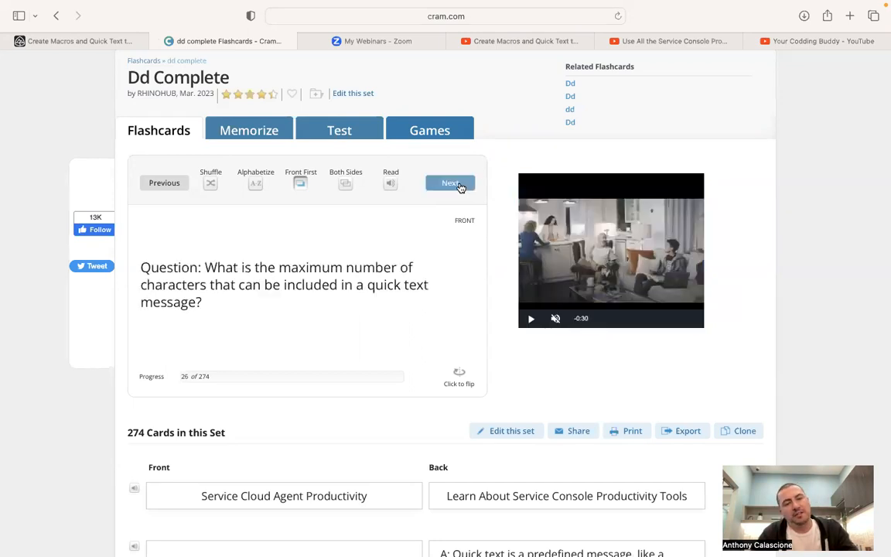
pyautogui.click(461, 379)
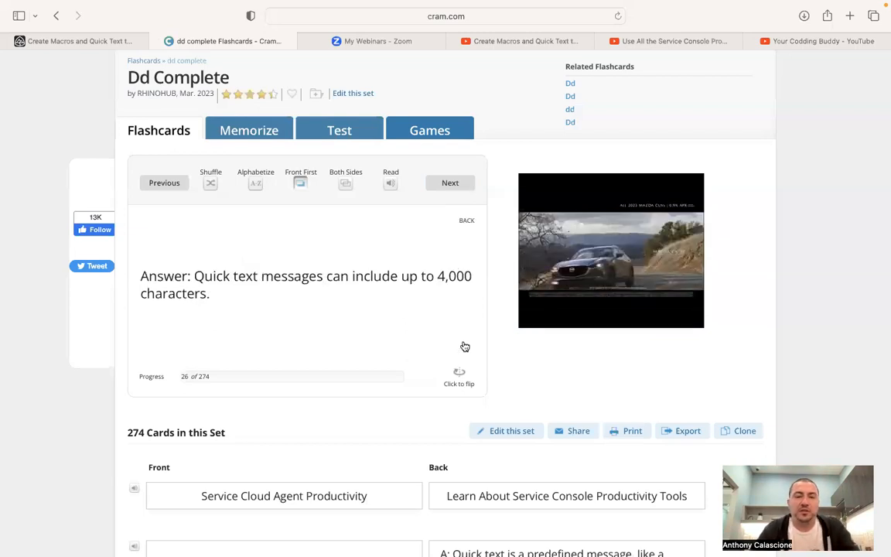
pyautogui.click(438, 186)
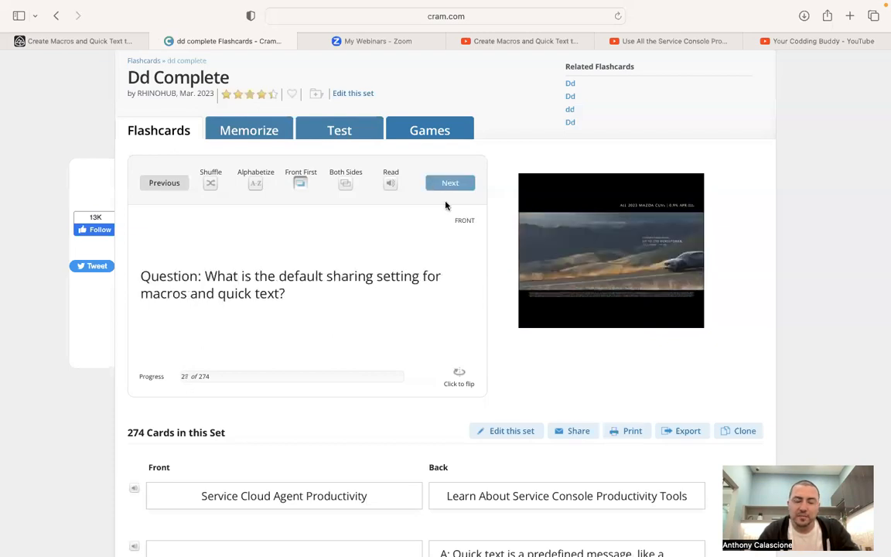
pyautogui.click(463, 377)
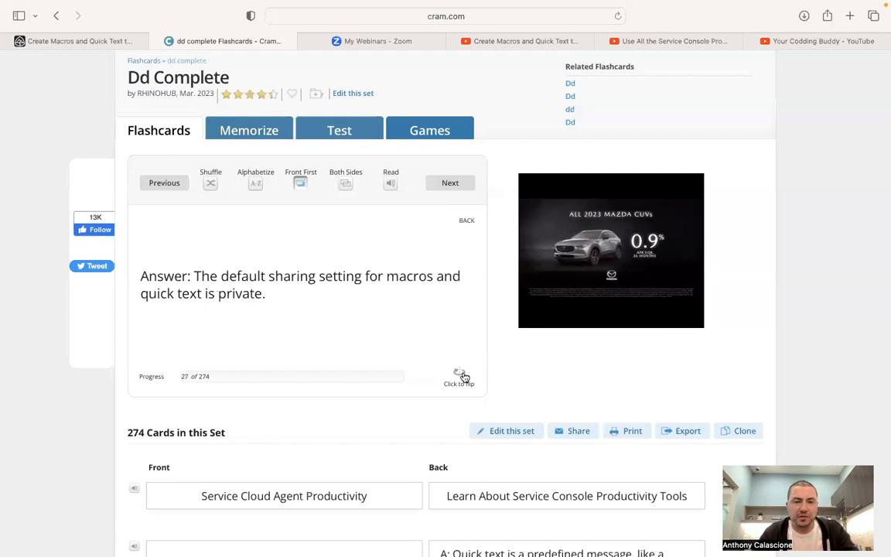
pyautogui.click(449, 186)
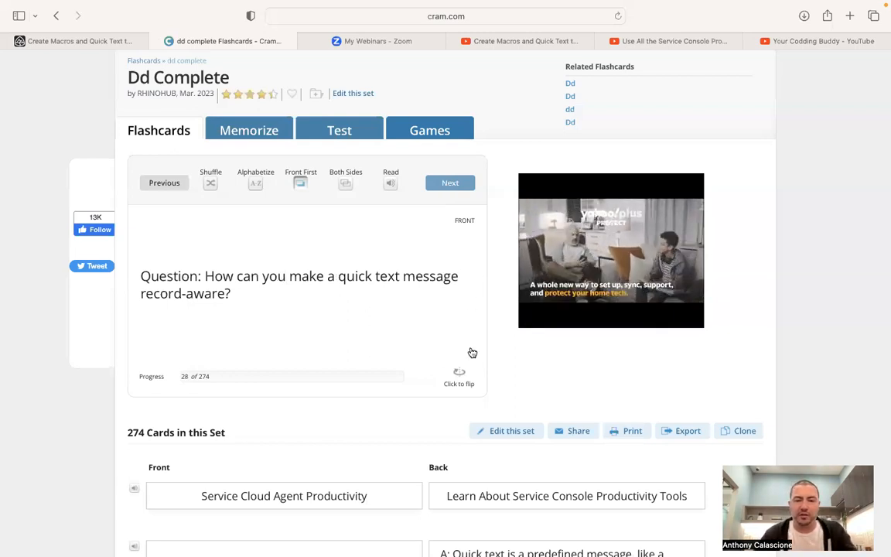
pyautogui.click(463, 374)
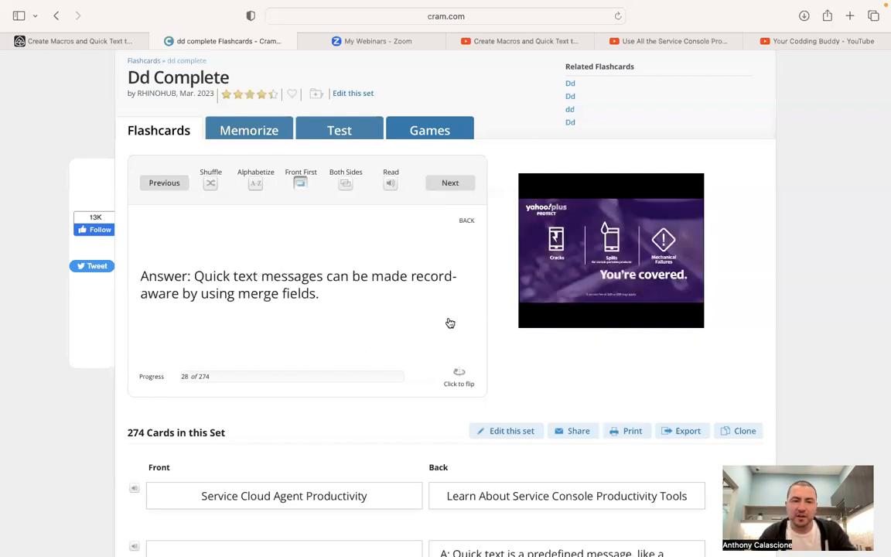
# Flip through flashcards 29–33, starting with enabling quick text folders, then return to Trailhead
pyautogui.click(451, 183)
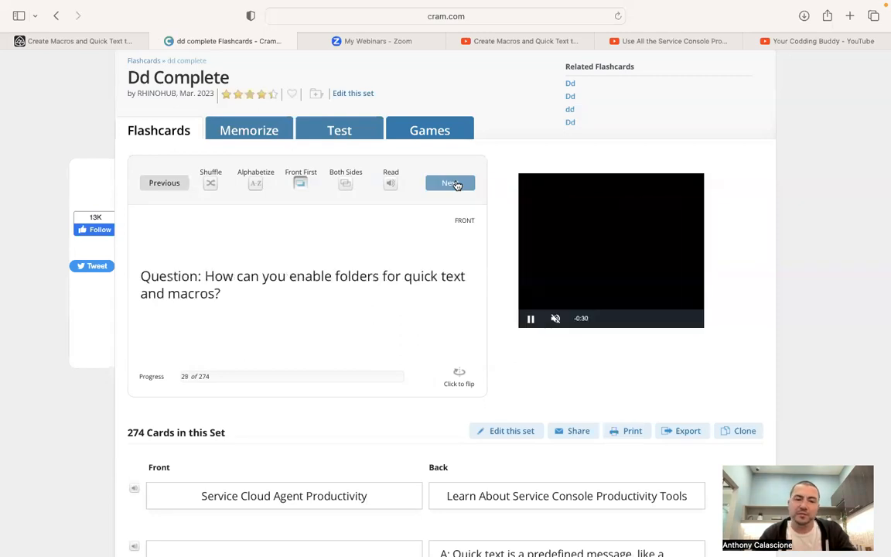
pyautogui.click(474, 394)
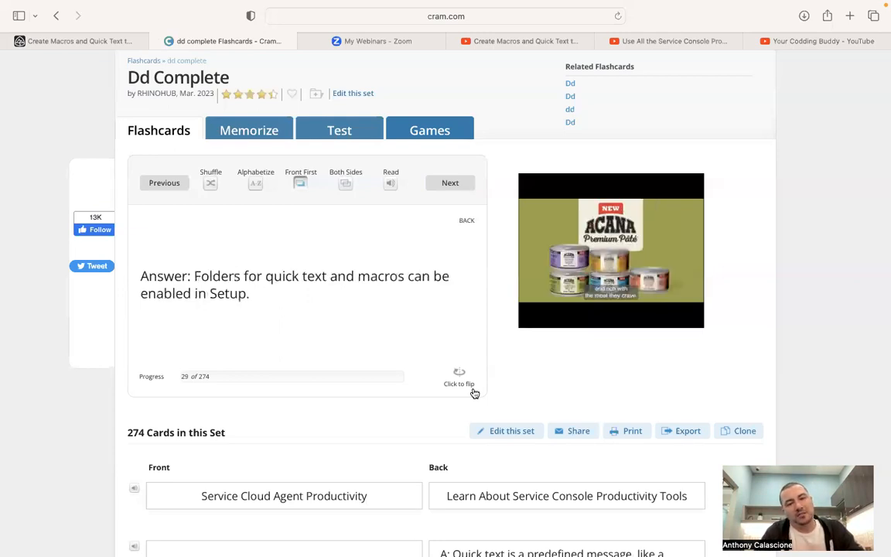
pyautogui.click(450, 183)
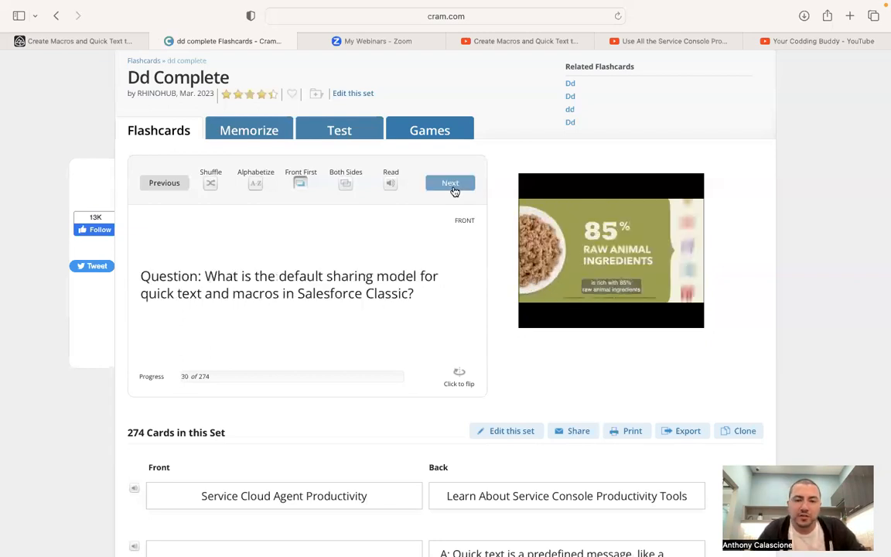
pyautogui.click(461, 381)
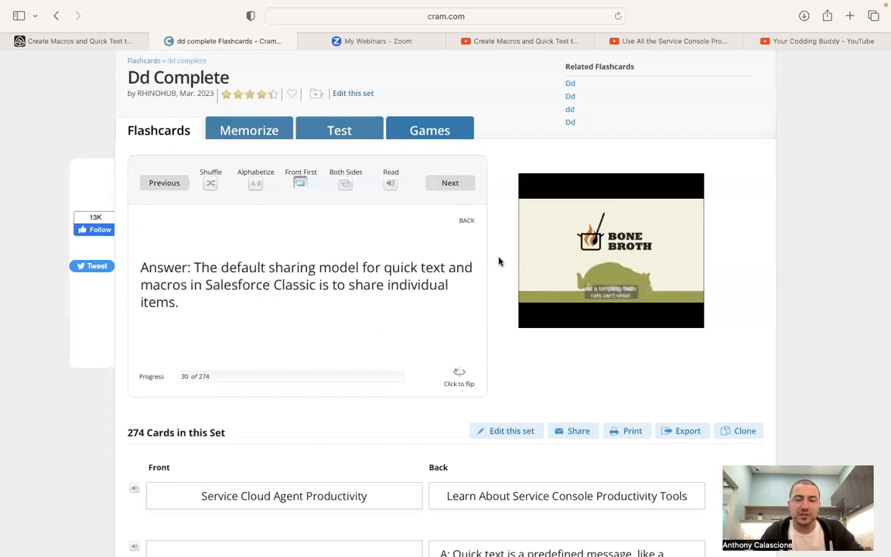
pyautogui.click(450, 183)
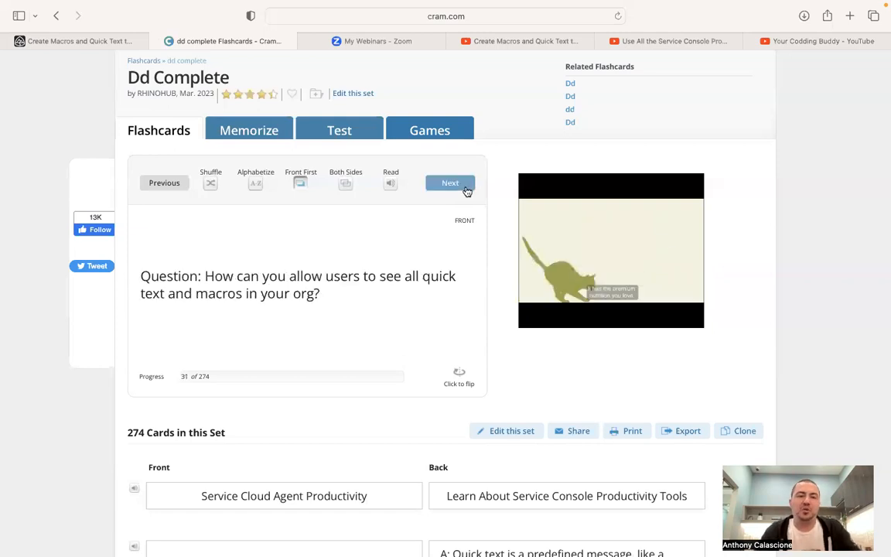
pyautogui.click(461, 376)
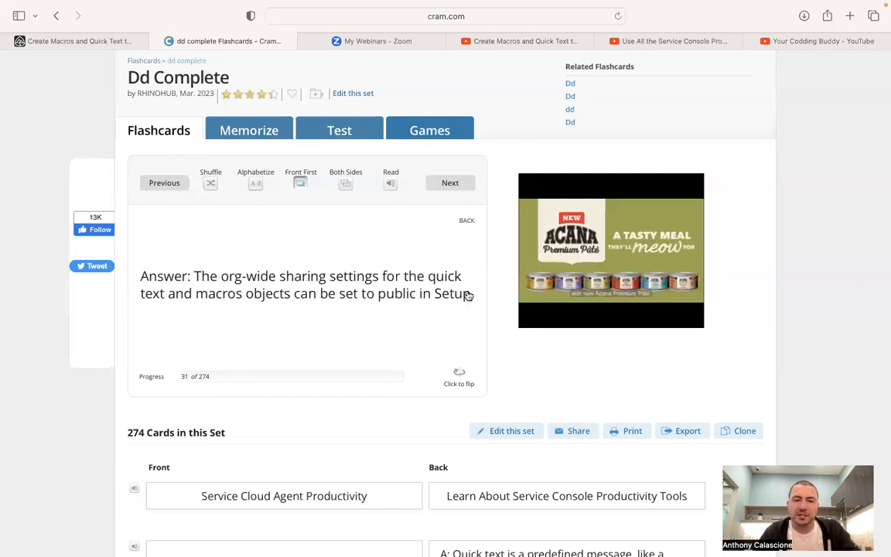
pyautogui.click(444, 183)
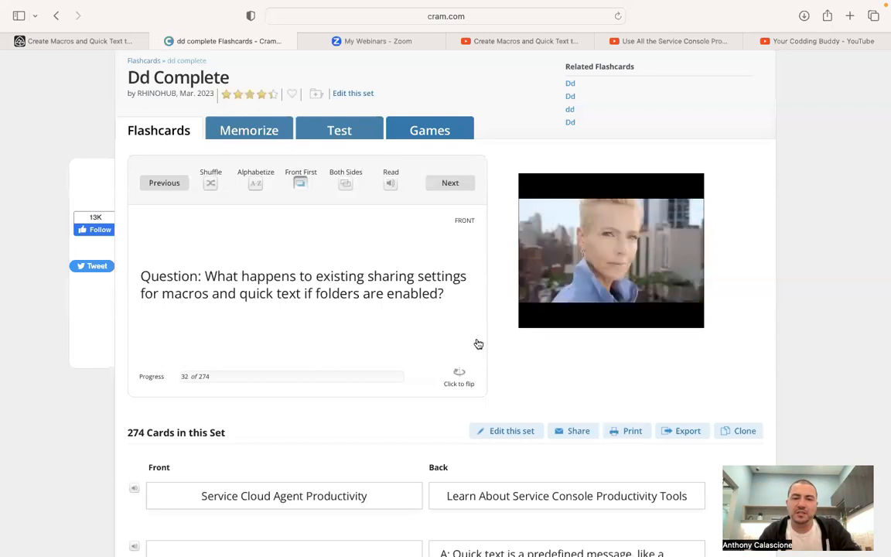
pyautogui.click(476, 374)
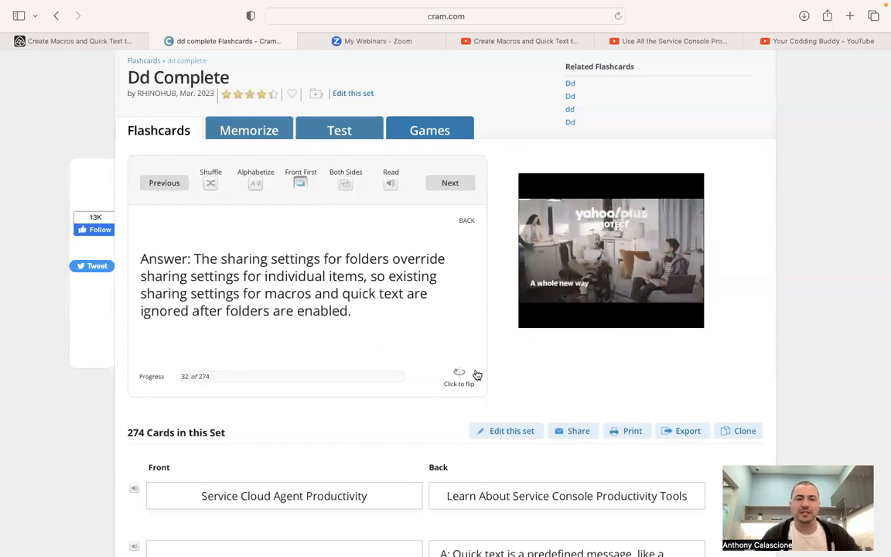
pyautogui.click(452, 185)
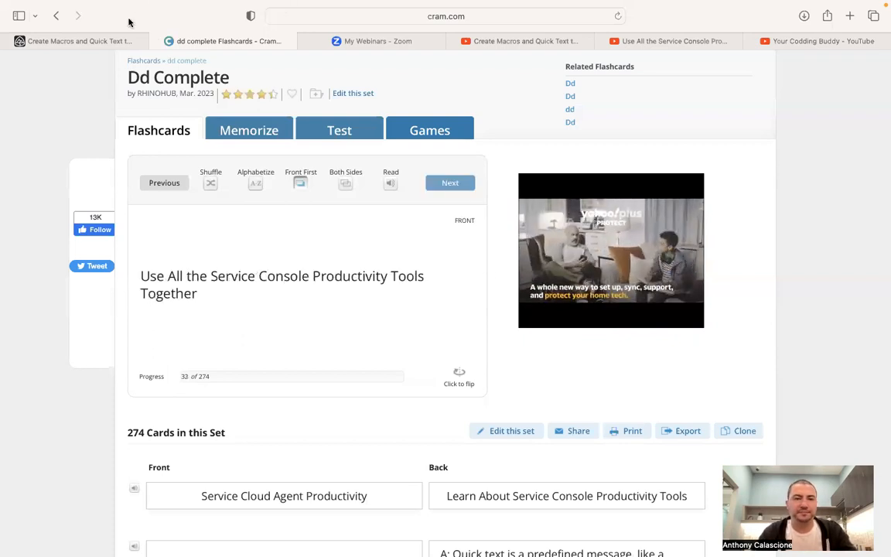
pyautogui.click(111, 45)
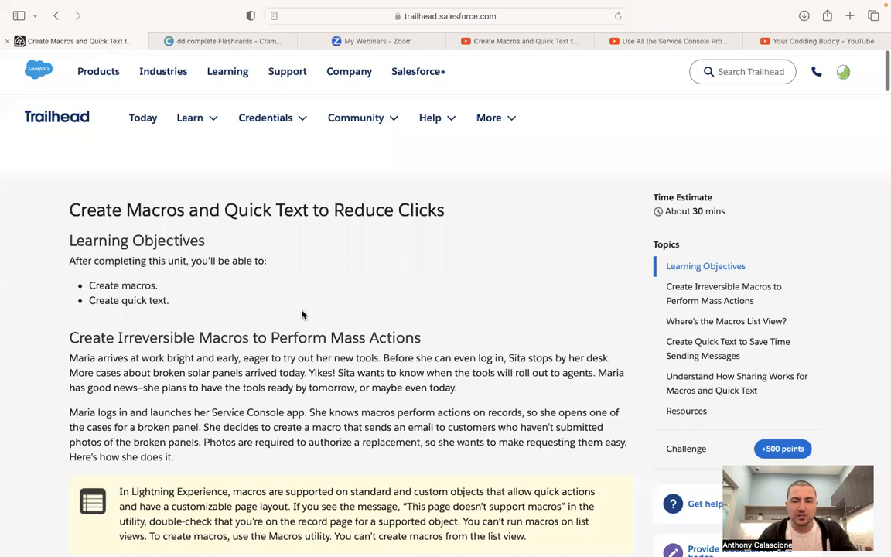
# Tile the browser windows side by side and launch the Trailhead Playground from the challenge
pyautogui.click(41, 30)
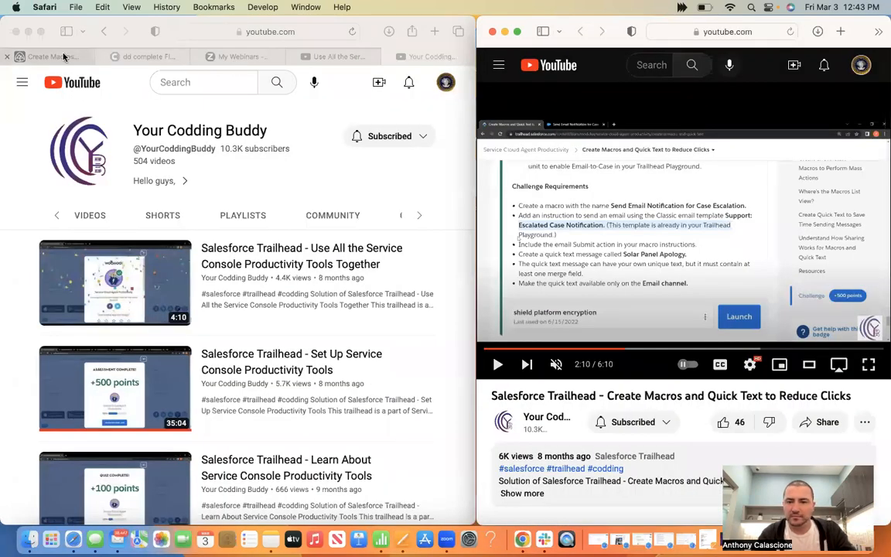
pyautogui.click(64, 57)
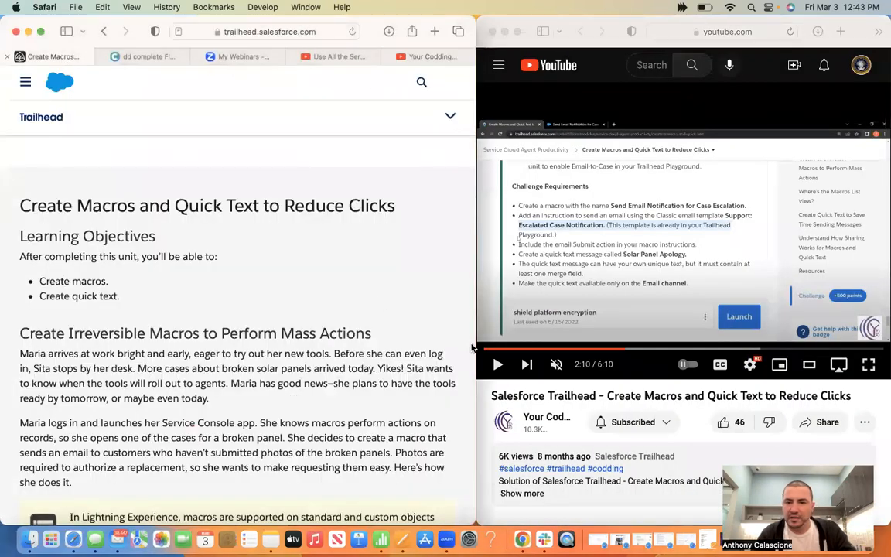
pyautogui.scroll(-10, 270, 357)
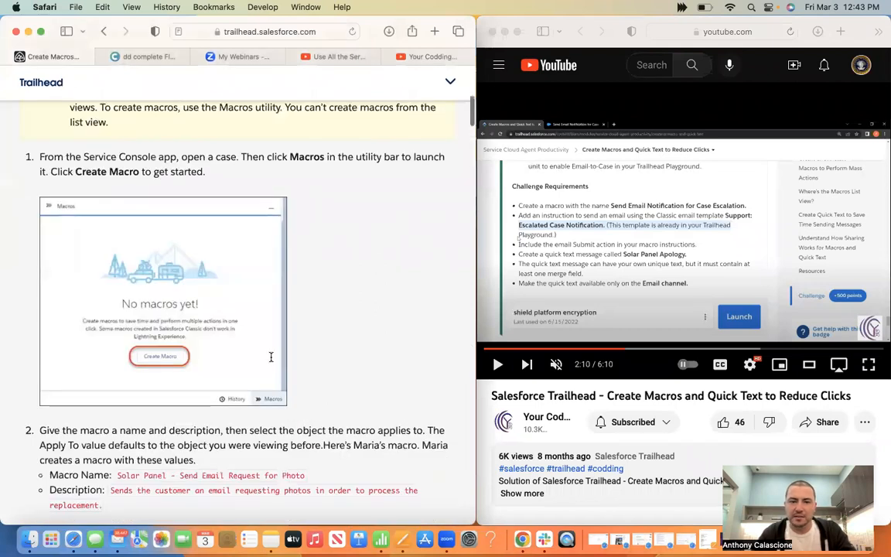
pyautogui.scroll(-20, 271, 356)
pyautogui.scroll(-15, 270, 356)
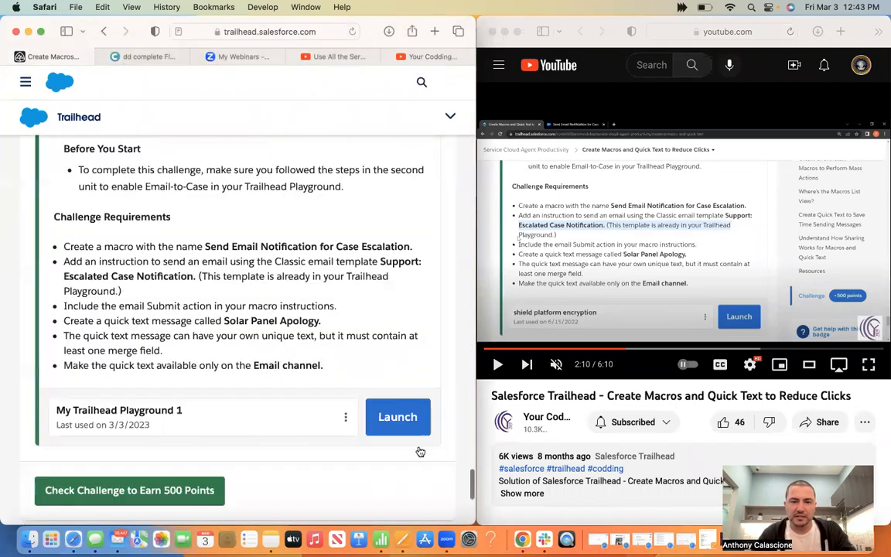
pyautogui.scroll(1, 415, 463)
pyautogui.click(414, 462)
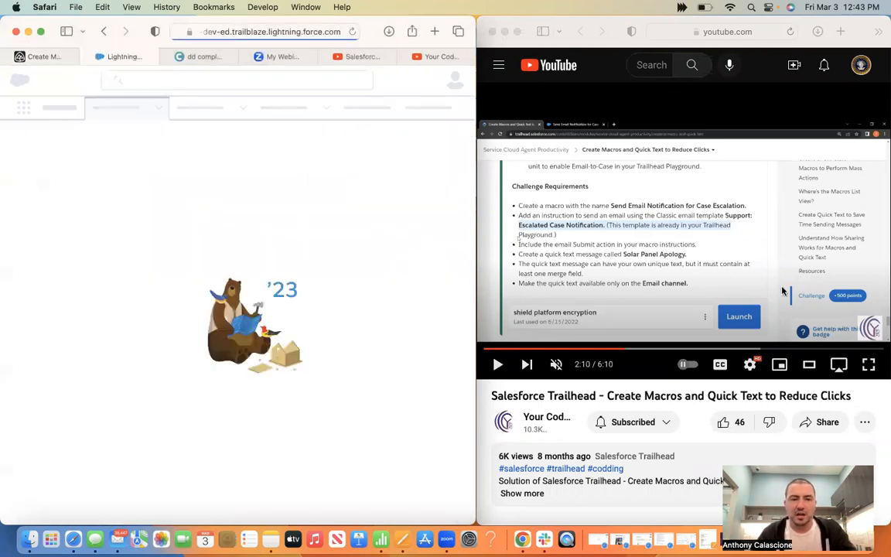
pyautogui.click(603, 225)
# Play the walkthrough with sound on and volume raised, pausing at 2:15
pyautogui.click(603, 225)
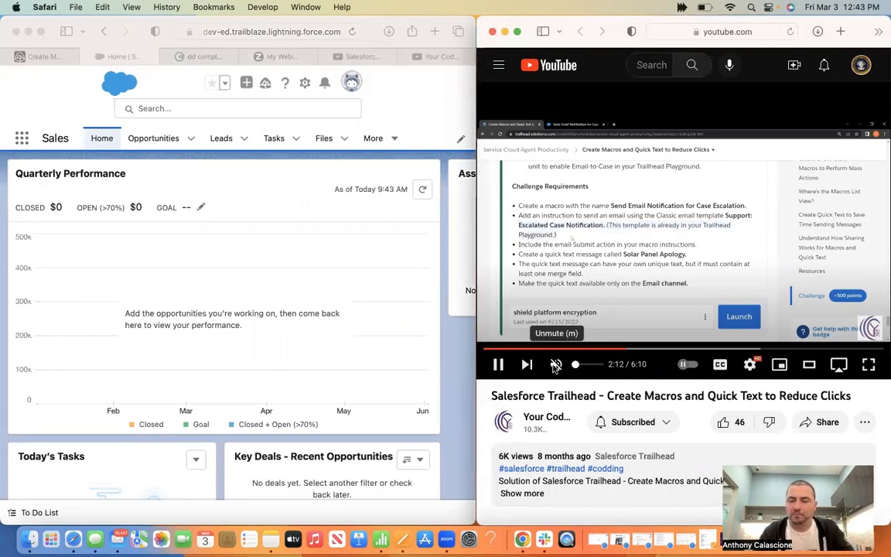
pyautogui.click(555, 366)
pyautogui.press('XF86AudioRaiseVolume')
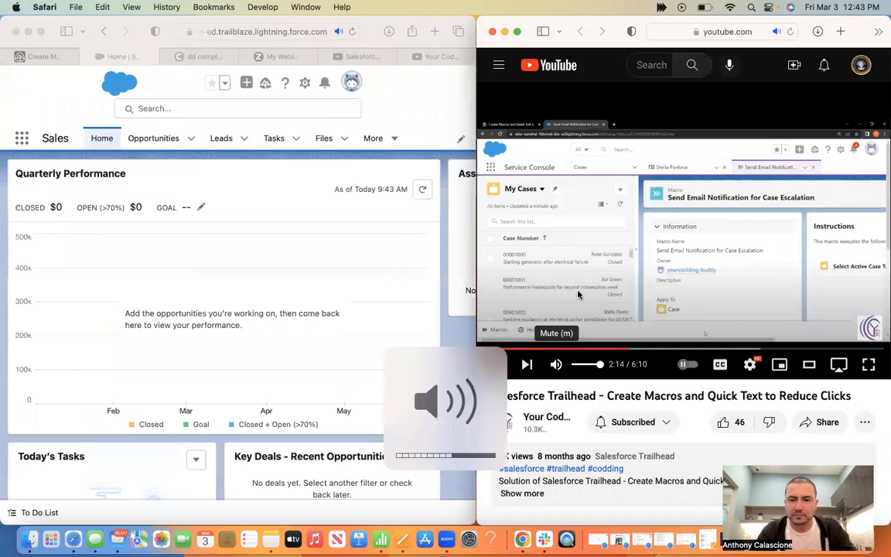
pyautogui.click(578, 295)
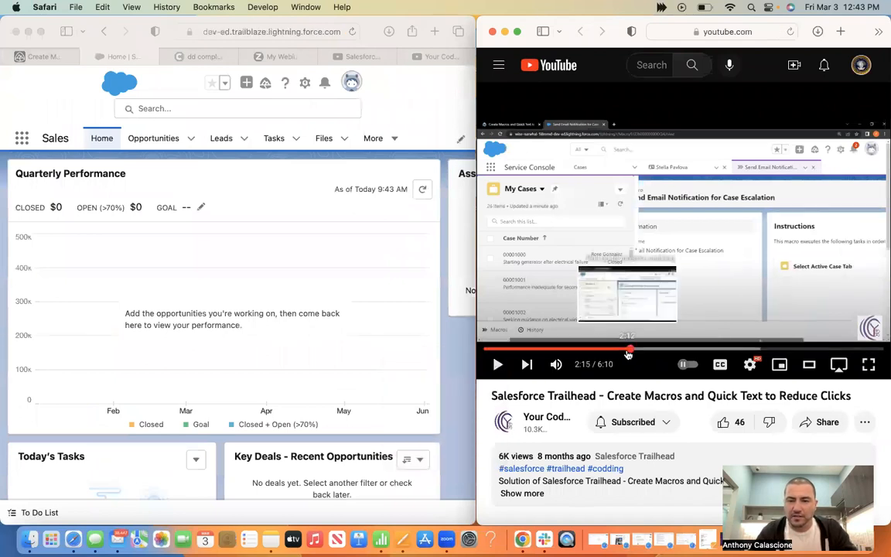
# Seek the walkthrough back step by step from 2:12 to 1:02
pyautogui.click(628, 353)
pyautogui.click(623, 354)
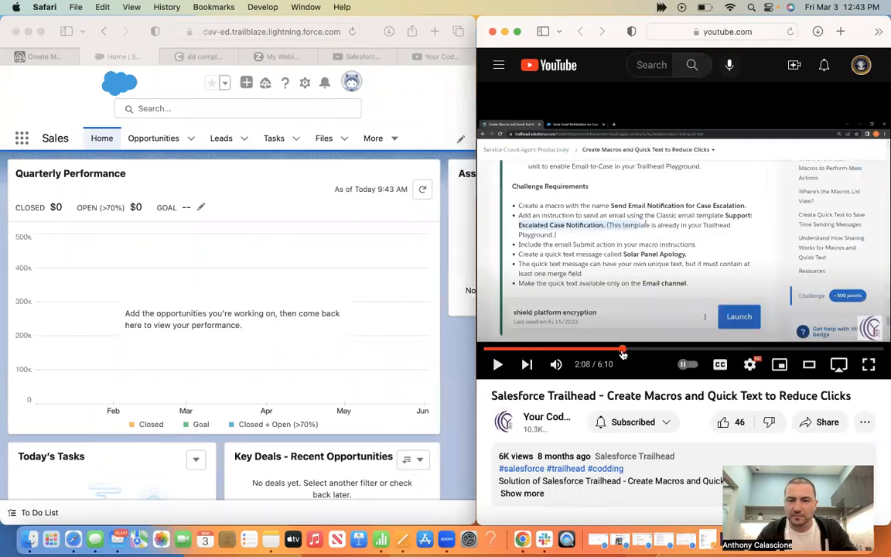
pyautogui.click(610, 353)
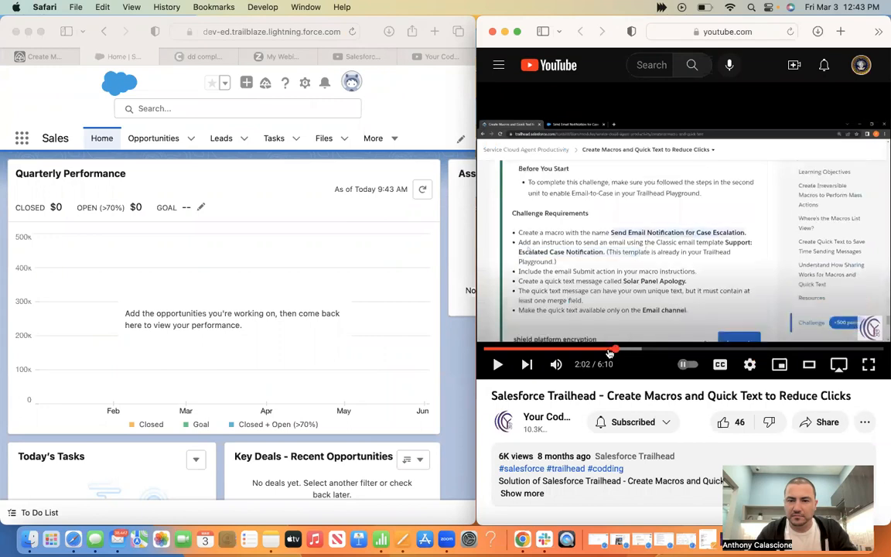
pyautogui.click(609, 353)
pyautogui.click(604, 353)
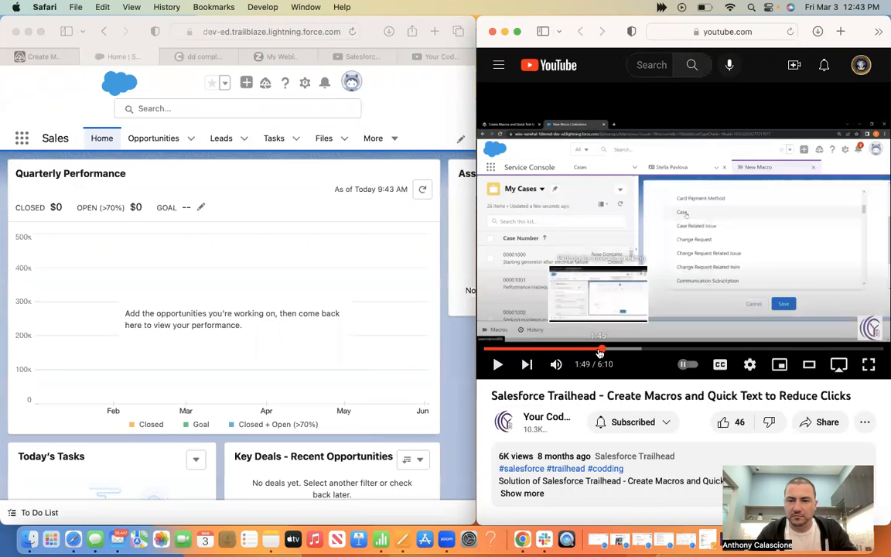
pyautogui.click(596, 352)
pyautogui.click(589, 353)
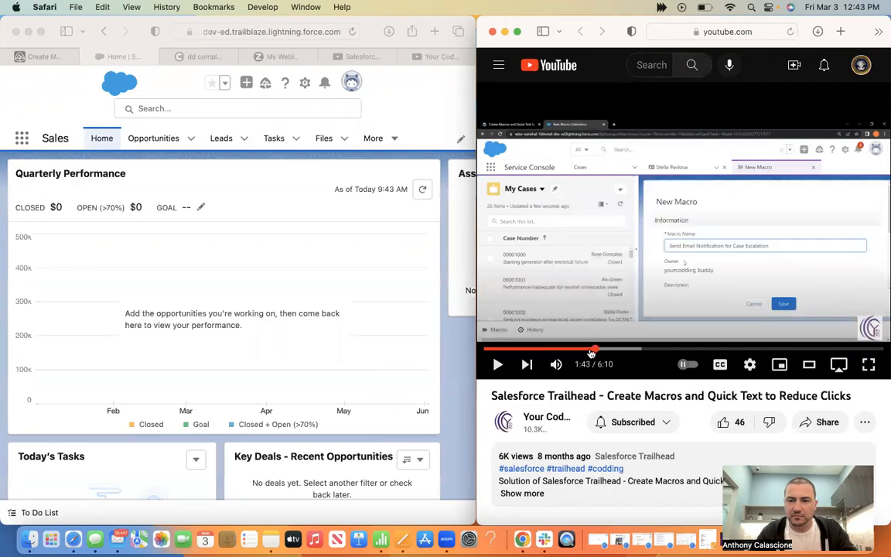
pyautogui.click(588, 353)
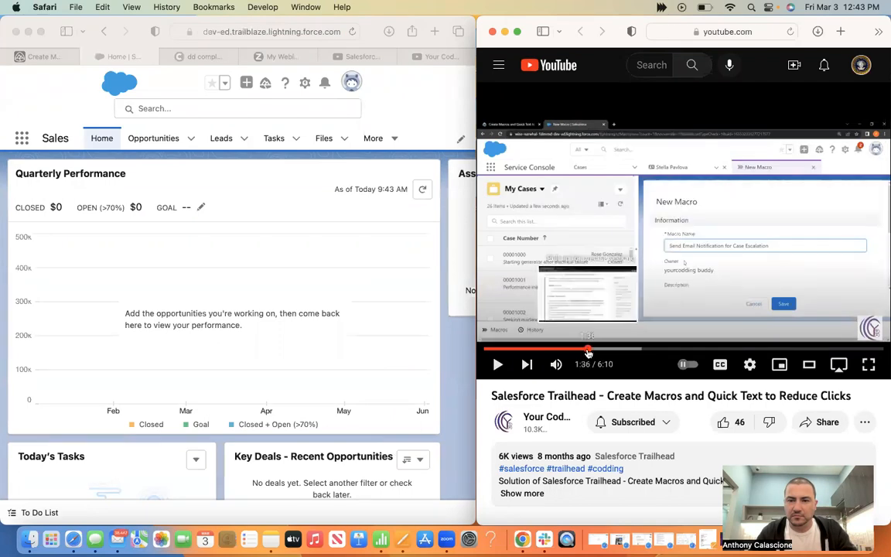
pyautogui.click(583, 353)
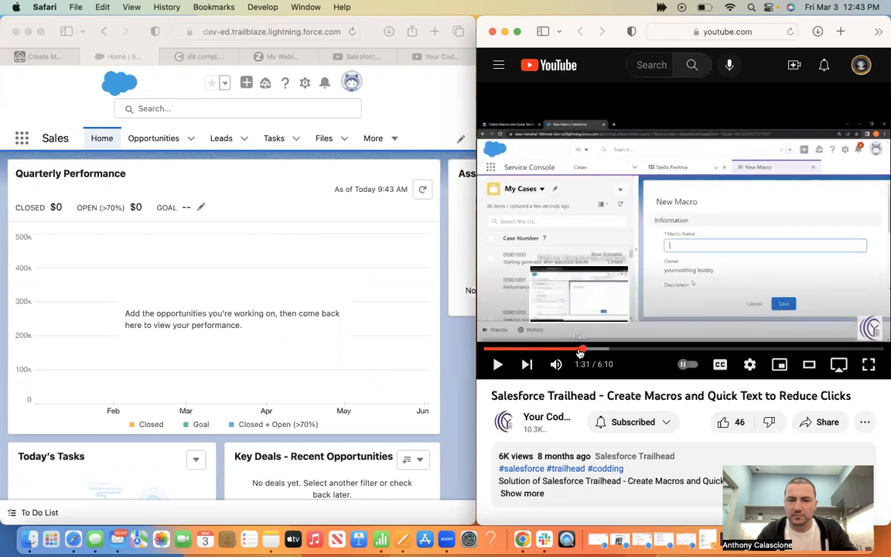
pyautogui.click(577, 351)
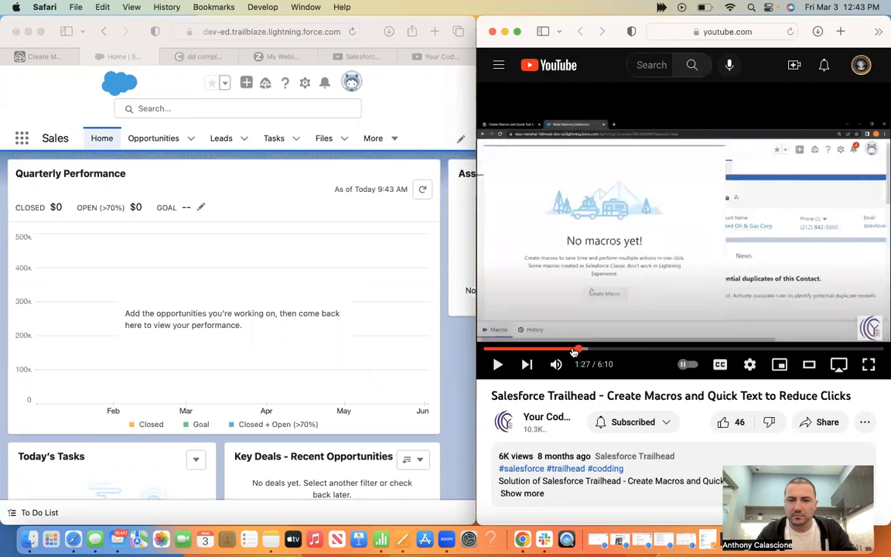
pyautogui.click(573, 352)
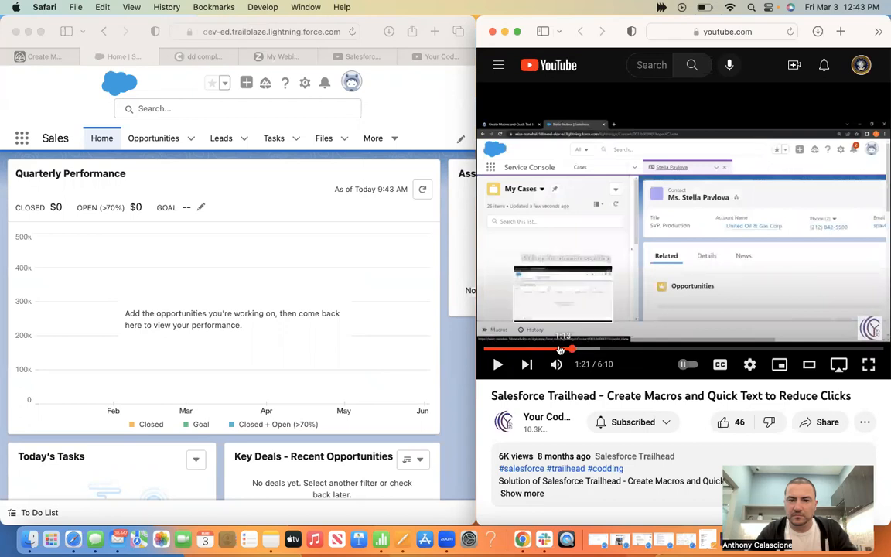
pyautogui.click(556, 350)
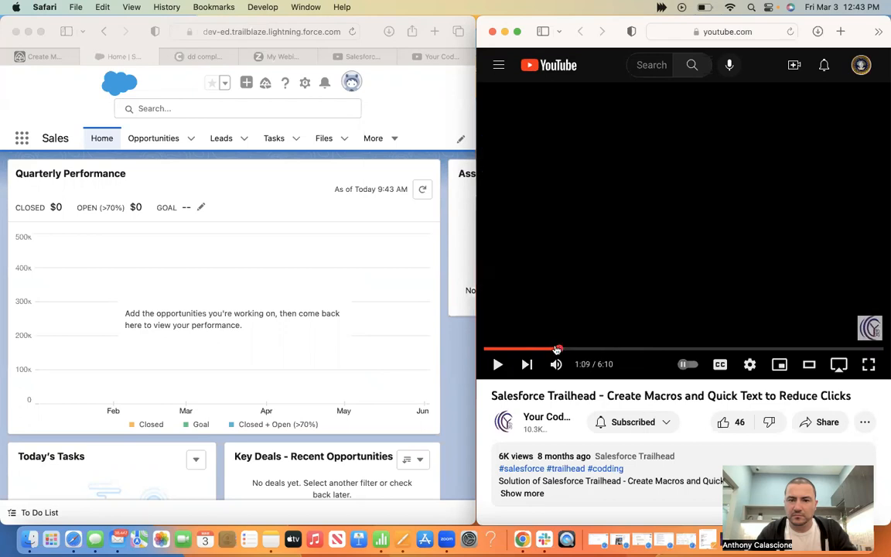
pyautogui.click(552, 350)
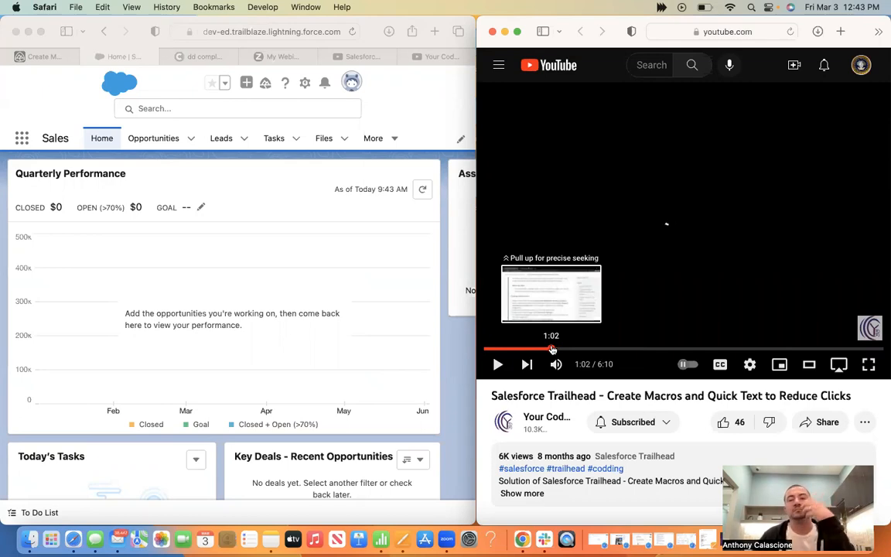
# Resume the video from 1:02, skip back a few seconds, and return to the Trailhead lesson
pyautogui.click(498, 364)
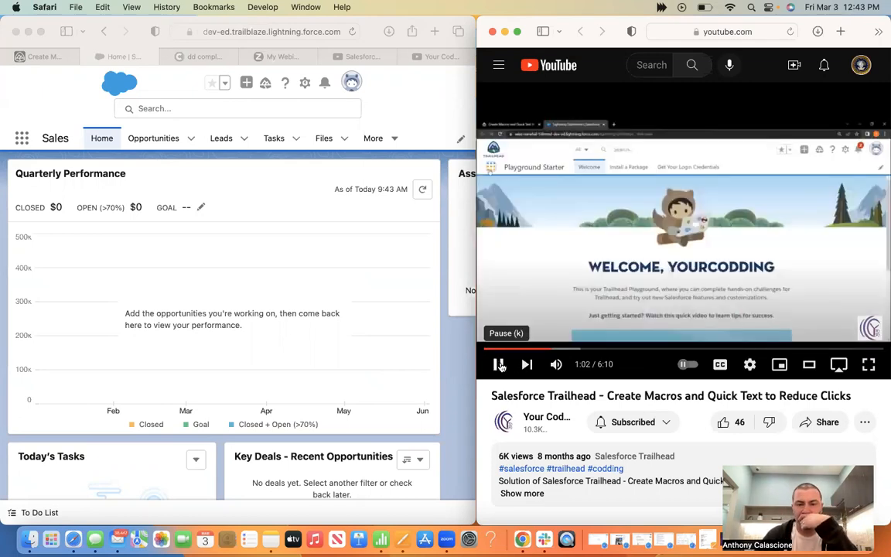
pyautogui.click(541, 350)
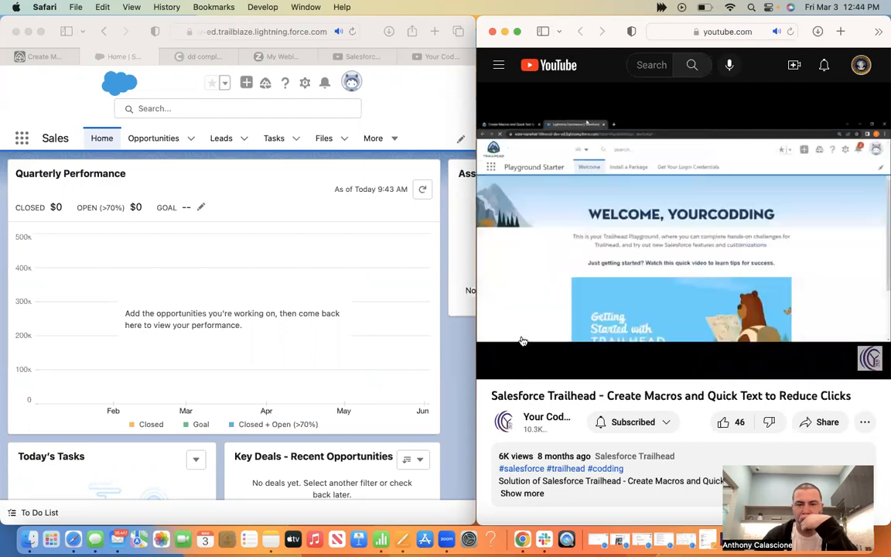
pyautogui.click(42, 56)
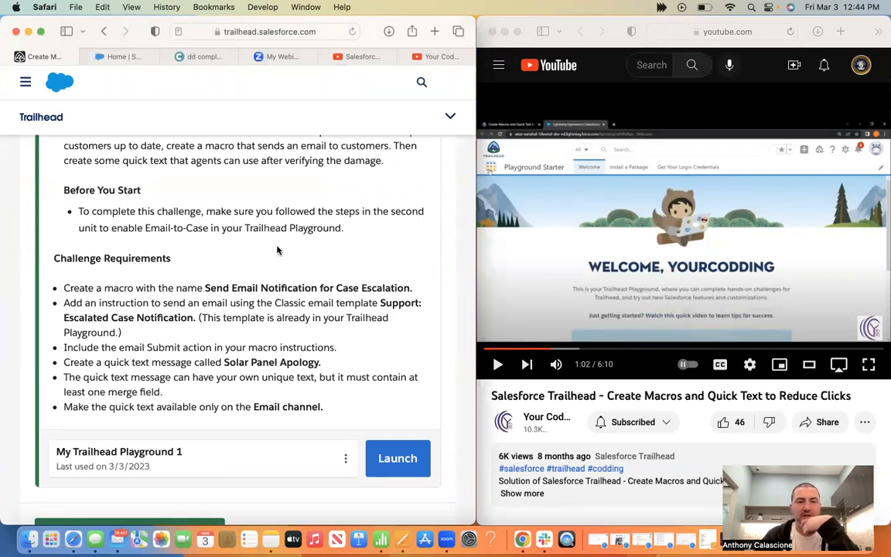
# Scroll to the macro challenge requirements, briefly resuming and then pausing the tutorial
pyautogui.scroll(5, 280, 304)
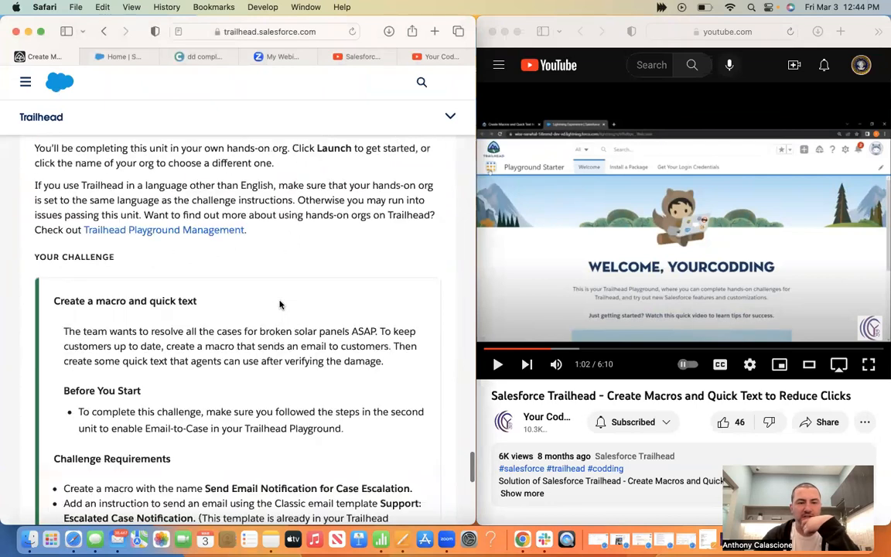
pyautogui.scroll(-5, 317, 310)
pyautogui.scroll(-2, 432, 343)
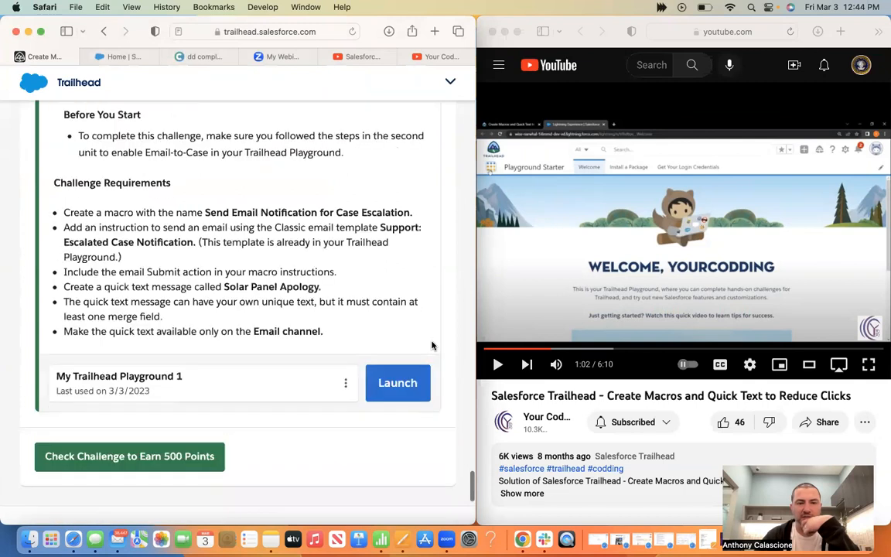
pyautogui.click(498, 369)
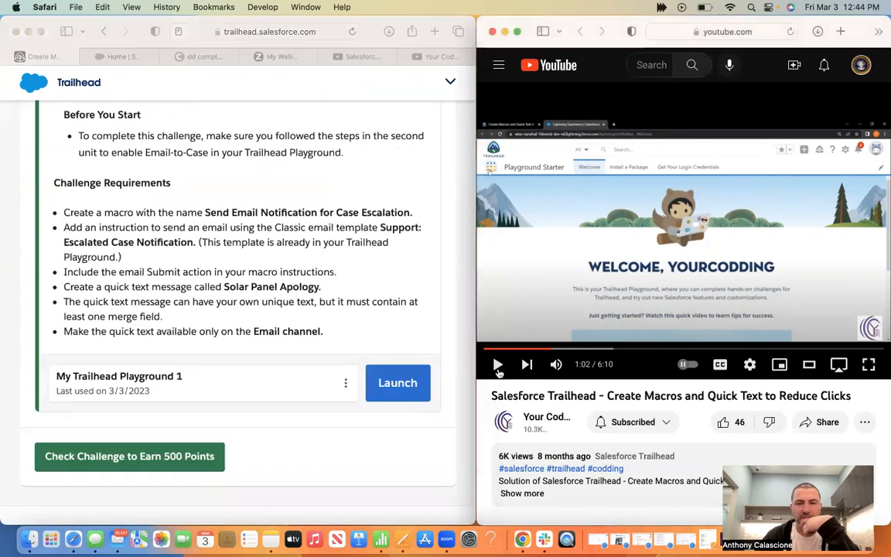
pyautogui.click(498, 372)
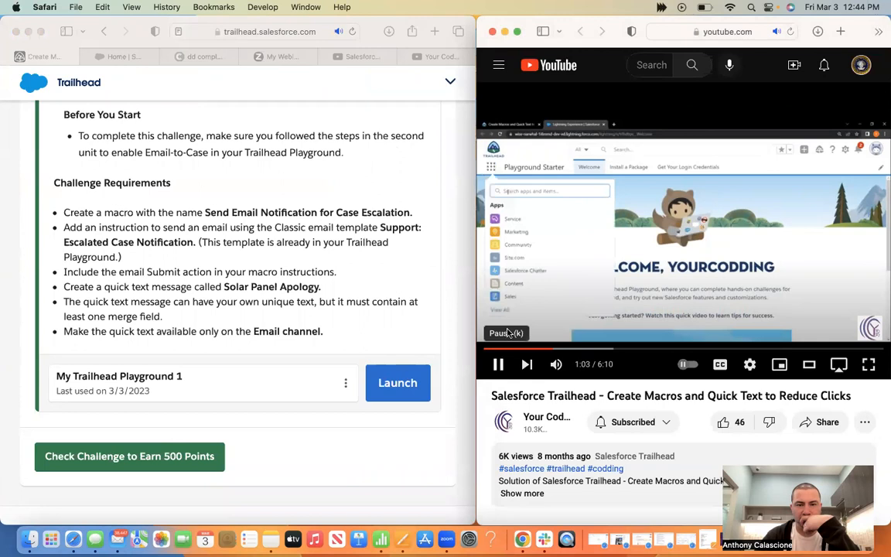
pyautogui.click(527, 303)
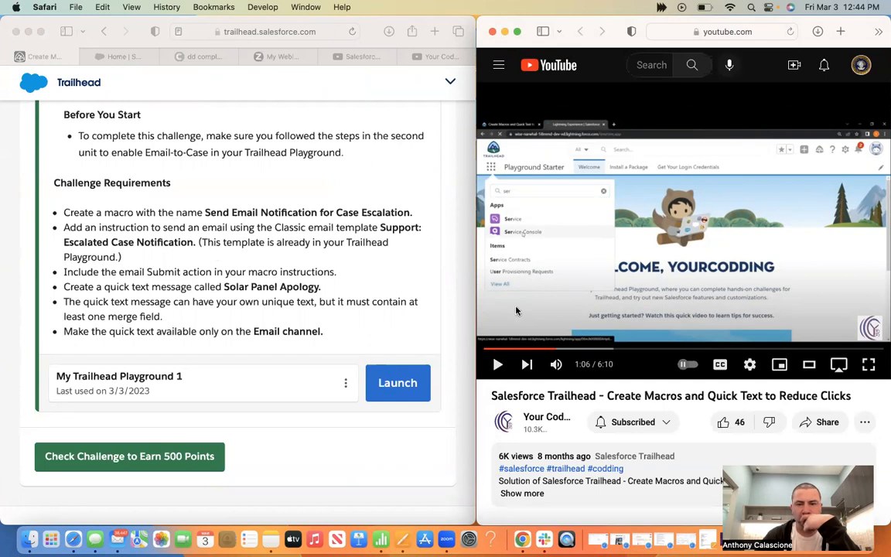
# Rewind the tutorial to 0:38, replay it, and bring up the playground's Sales Home
pyautogui.click(546, 351)
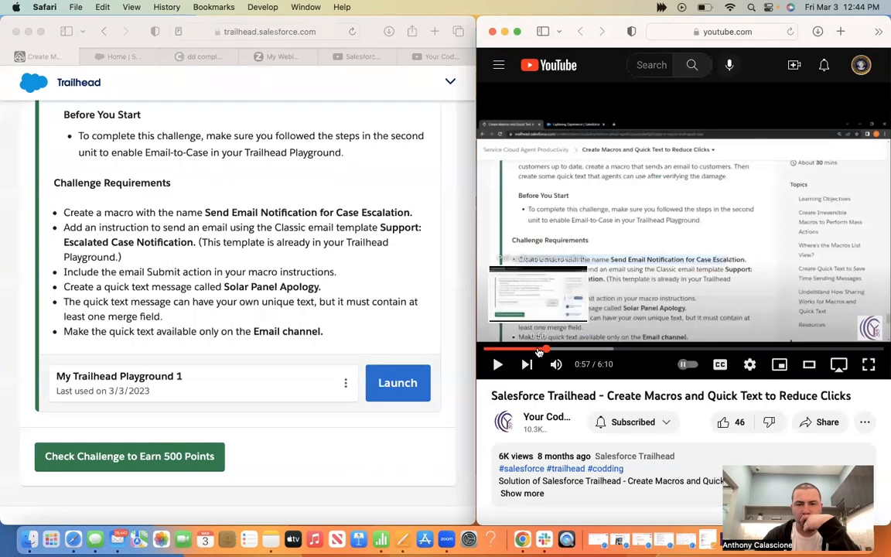
pyautogui.click(533, 352)
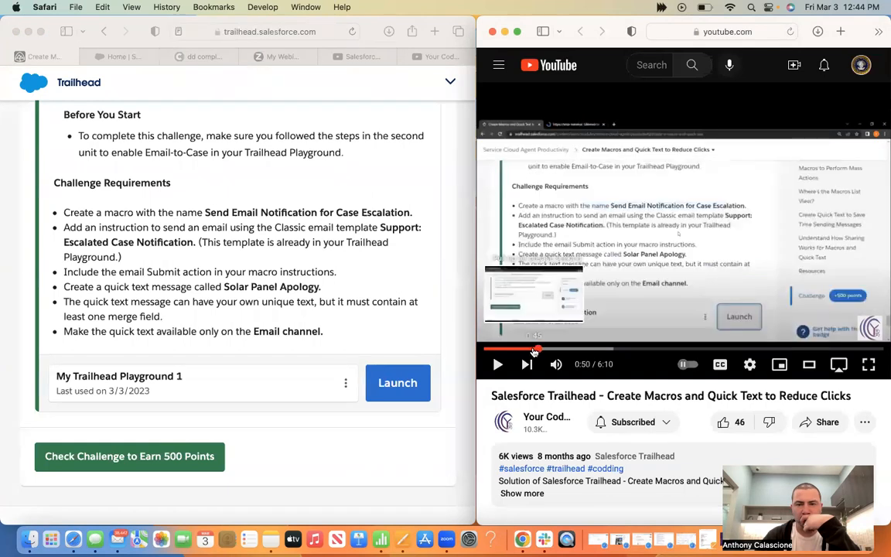
pyautogui.click(534, 352)
pyautogui.click(526, 351)
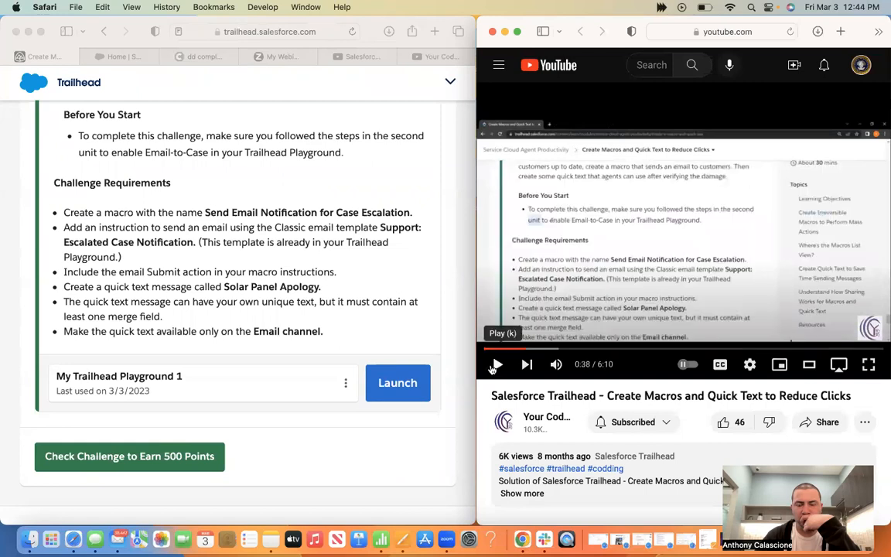
pyautogui.click(494, 365)
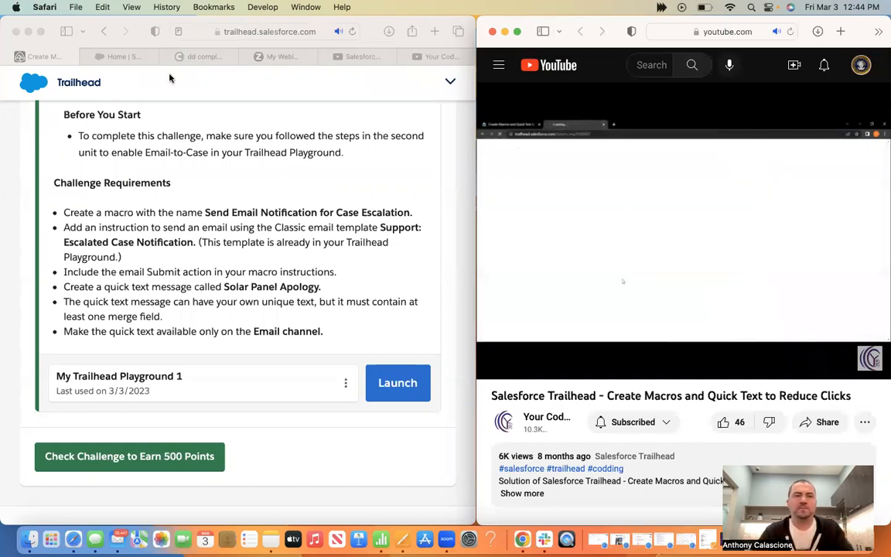
pyautogui.click(122, 65)
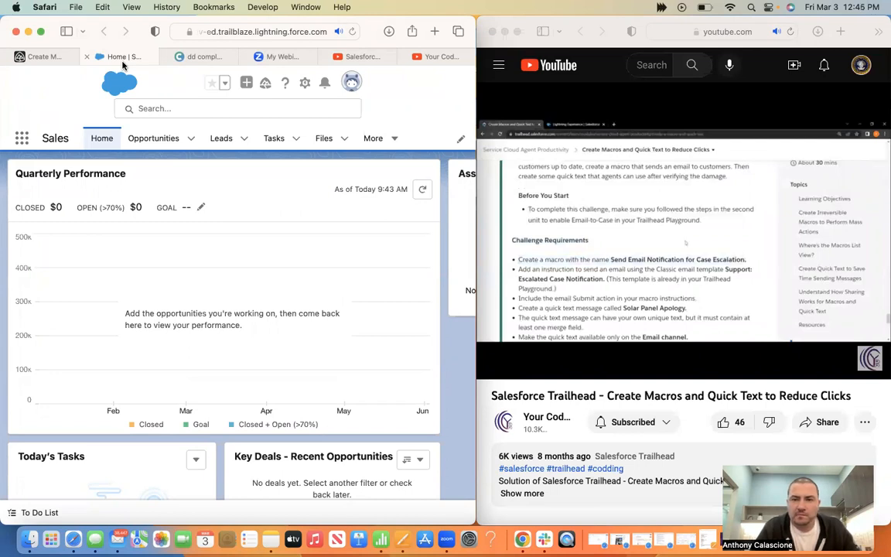
# Launch the Service Console by searching 'service console', switch to My Cases, and open a case contact
pyautogui.click(23, 140)
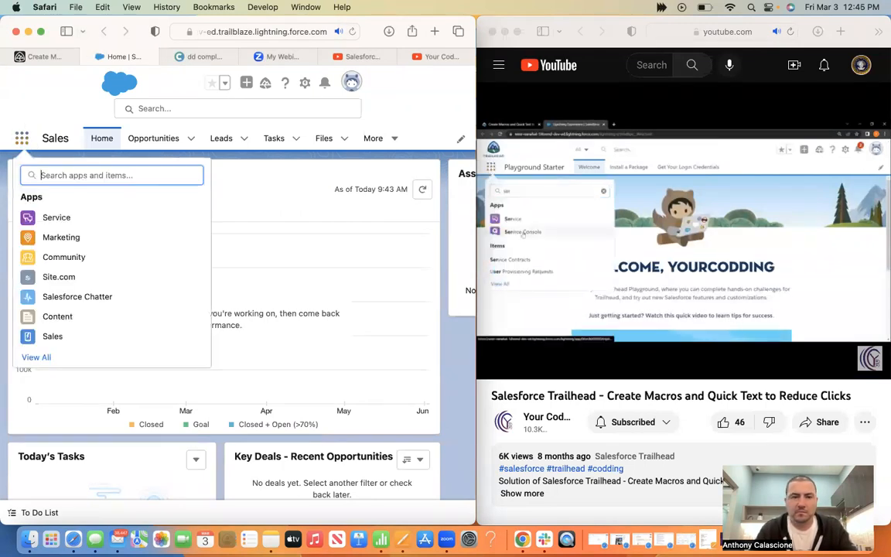
pyautogui.write('service console')
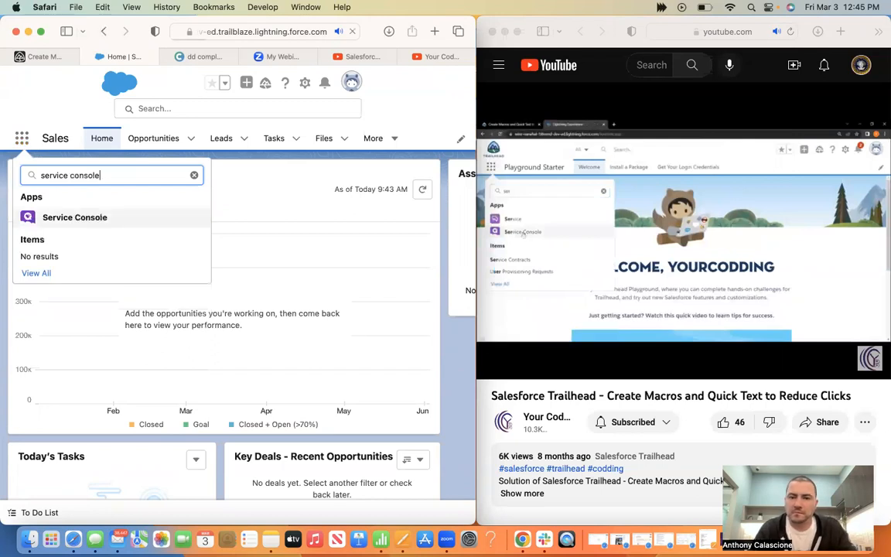
pyautogui.press('Return')
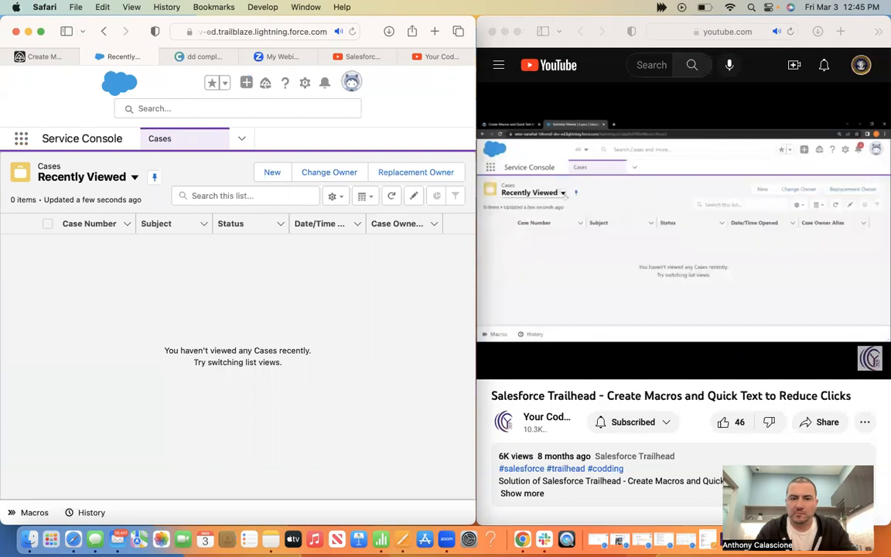
pyautogui.click(134, 179)
pyautogui.click(84, 261)
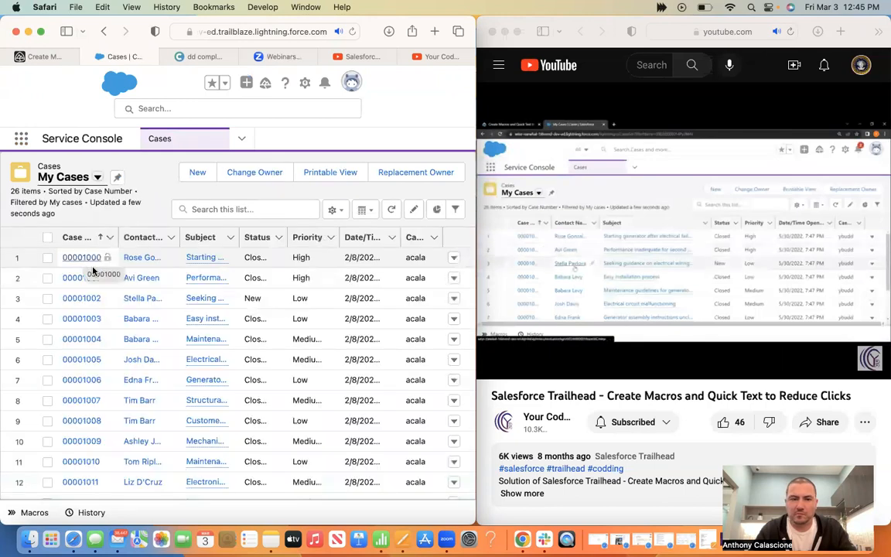
pyautogui.click(141, 298)
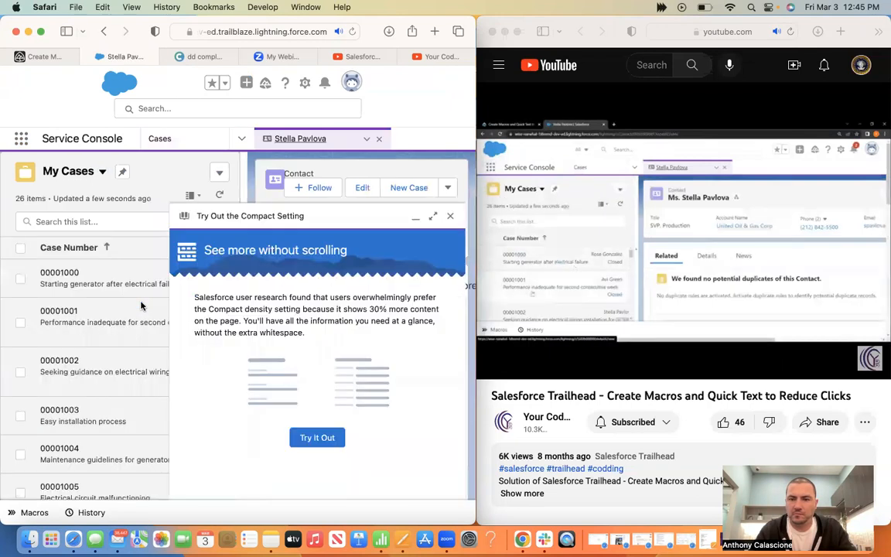
pyautogui.click(35, 512)
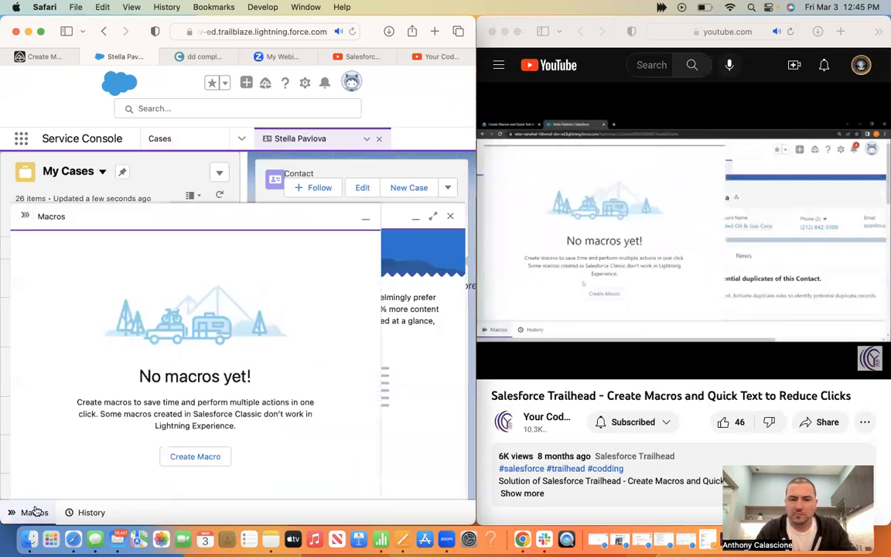
# Start a new macro and paste 'Send Email Notification for Case Escalation' as its name
pyautogui.click(189, 457)
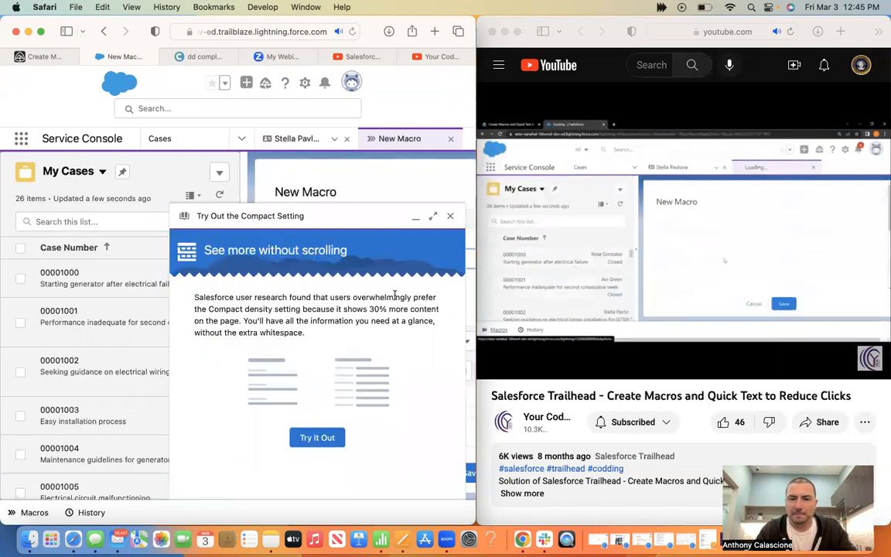
pyautogui.click(447, 217)
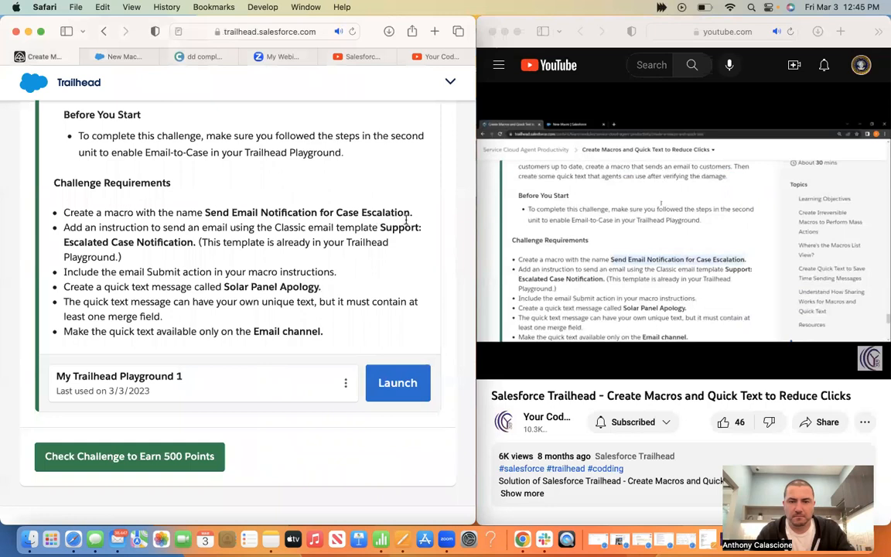
pyautogui.moveTo(205, 212); pyautogui.dragTo(411, 212)
pyautogui.press('super+c')
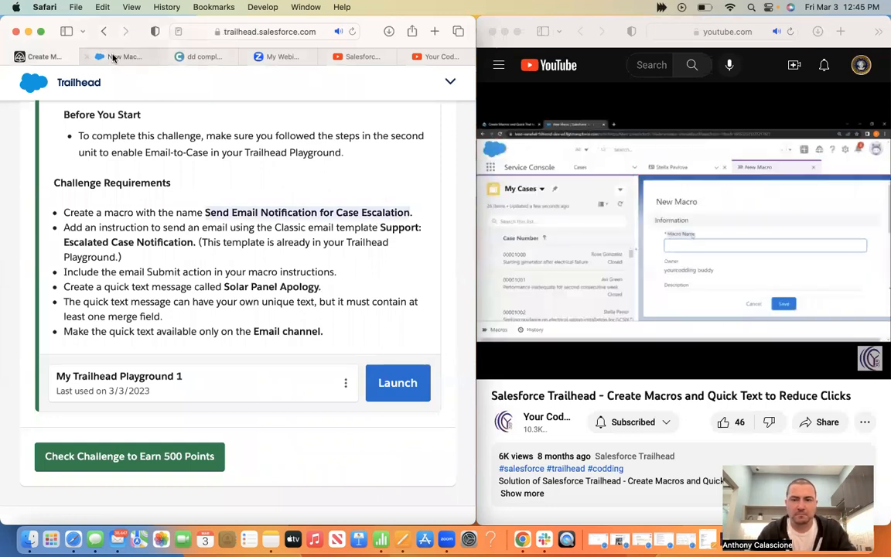
pyautogui.click(113, 56)
pyautogui.click(330, 265)
pyautogui.press('super+v')
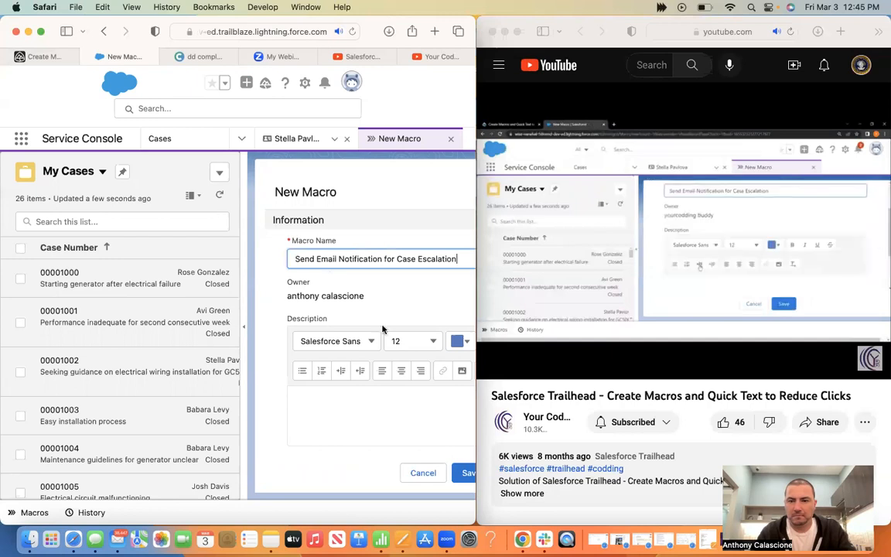
# Set the macro's Apply To field to Case and save it
pyautogui.scroll(-2, 381, 342)
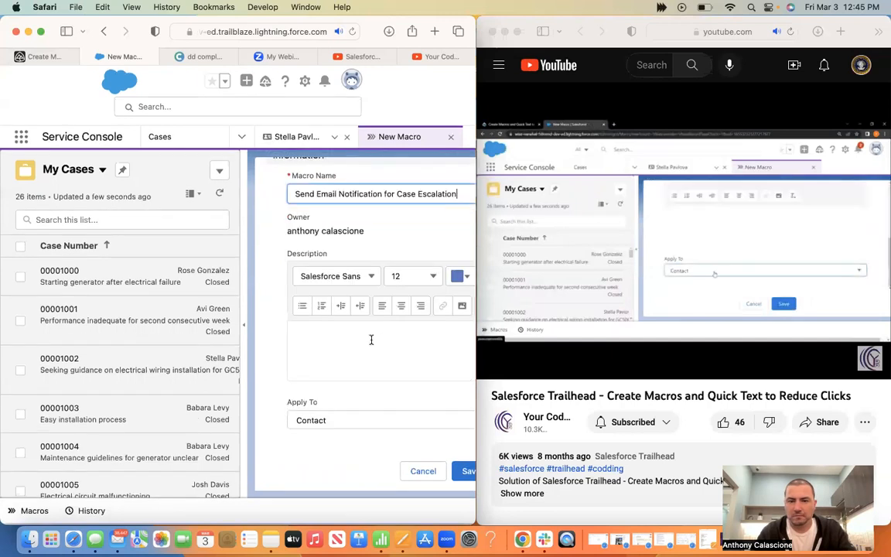
pyautogui.click(343, 418)
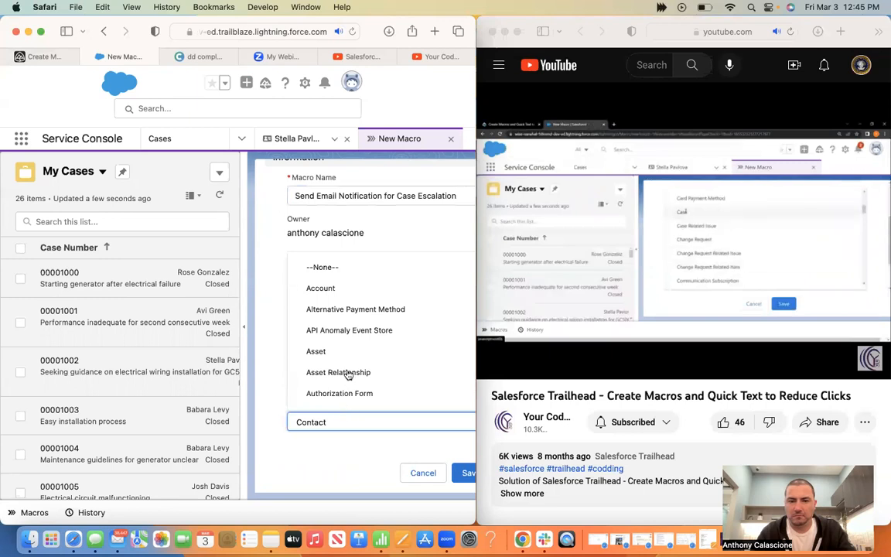
pyautogui.scroll(-1, 348, 374)
pyautogui.scroll(-3, 348, 375)
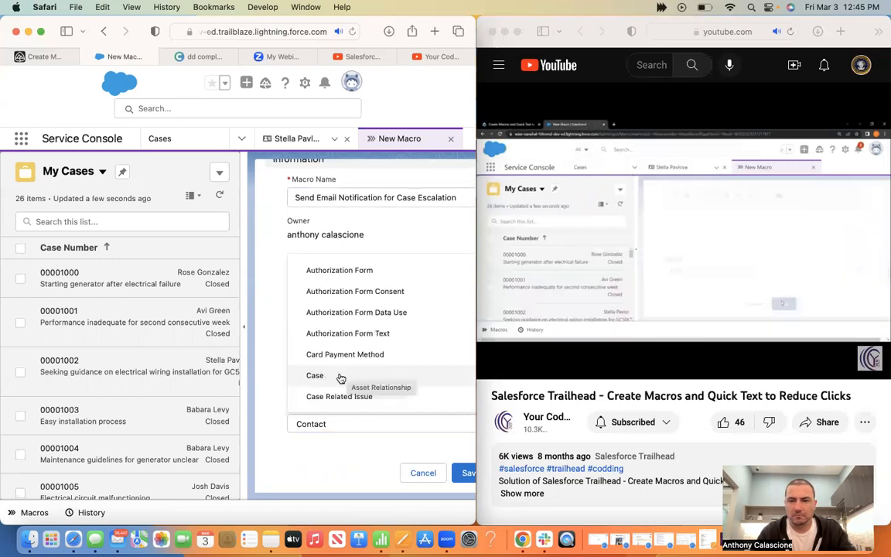
pyautogui.click(340, 377)
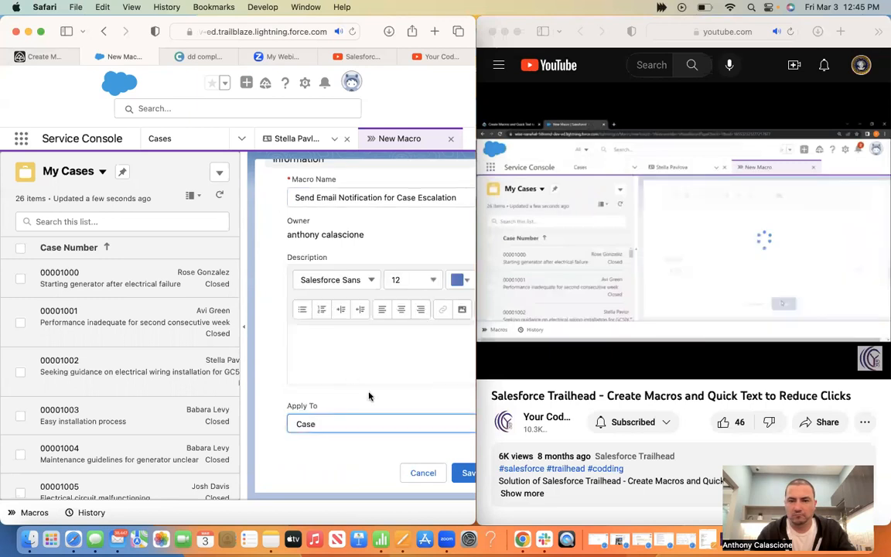
pyautogui.click(468, 473)
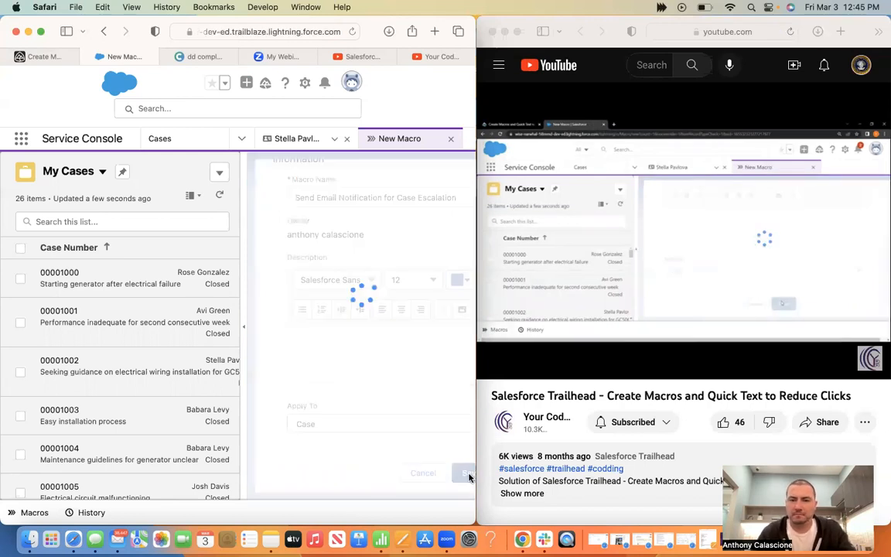
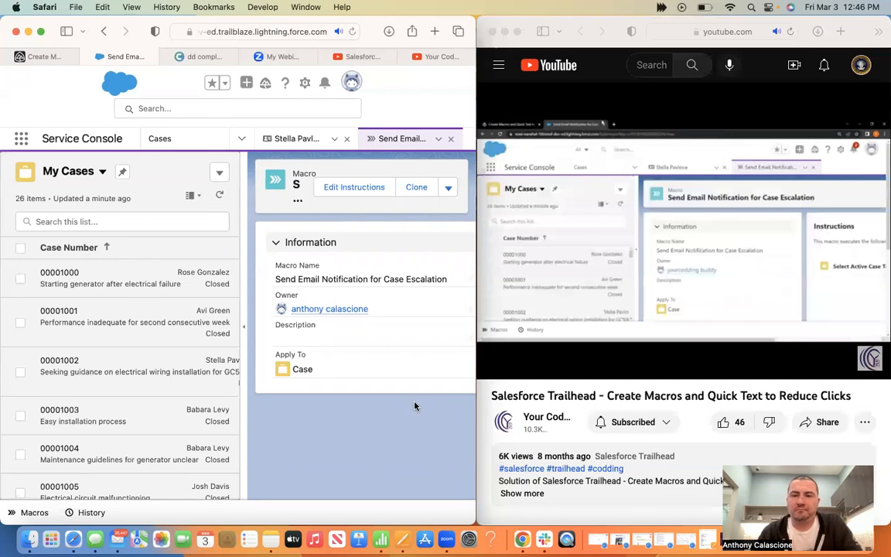
# Open the escalation macro's instructions in the Macro Builder and start adding an instruction
pyautogui.click(366, 191)
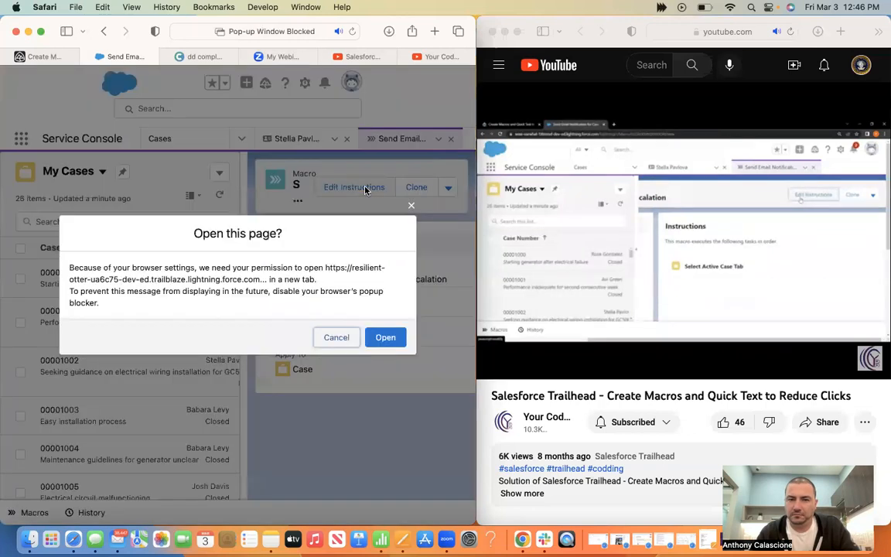
pyautogui.click(390, 338)
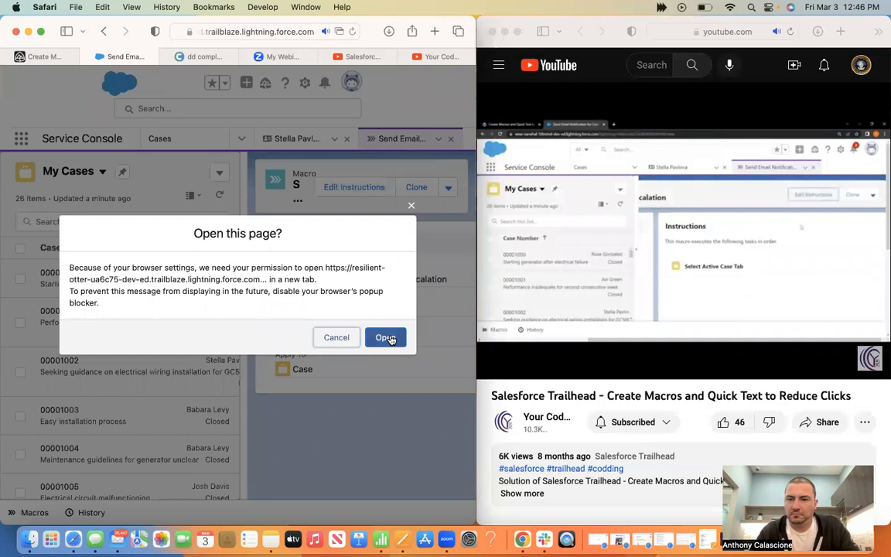
pyautogui.click(392, 340)
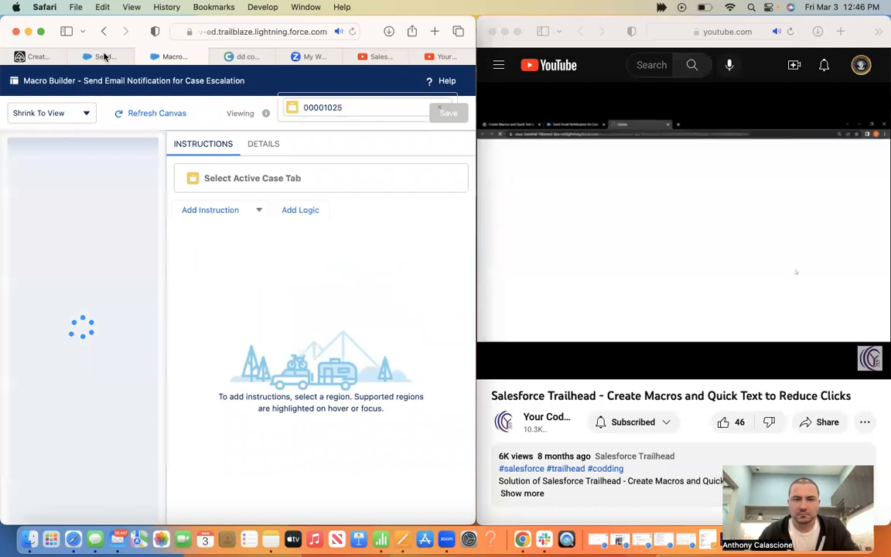
pyautogui.moveTo(45, 57)
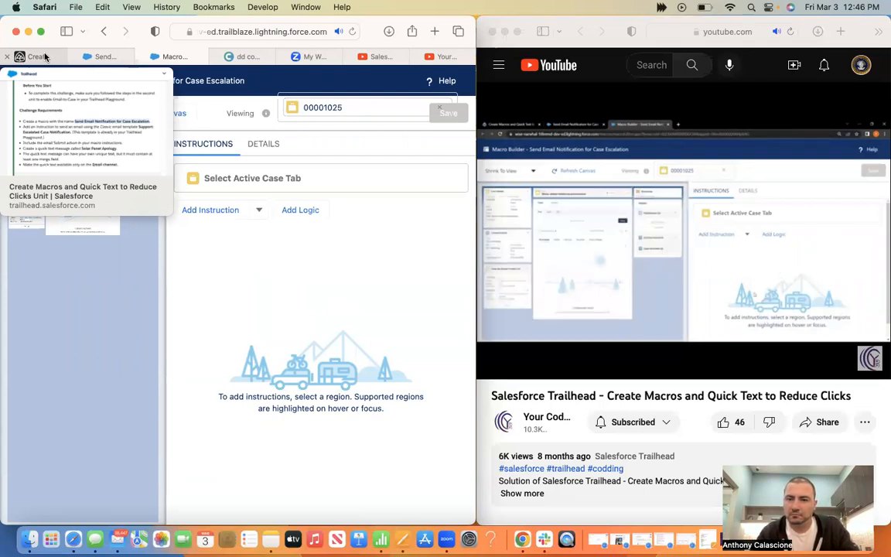
pyautogui.click(200, 211)
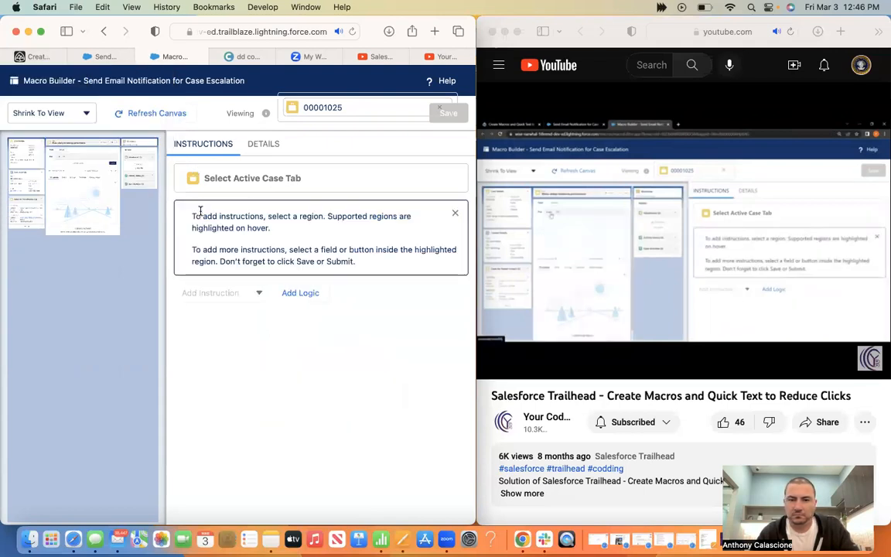
# Pause and rewind the tutorial, widen the Salesforce window, and go to the Trailhead challenge
pyautogui.click(664, 304)
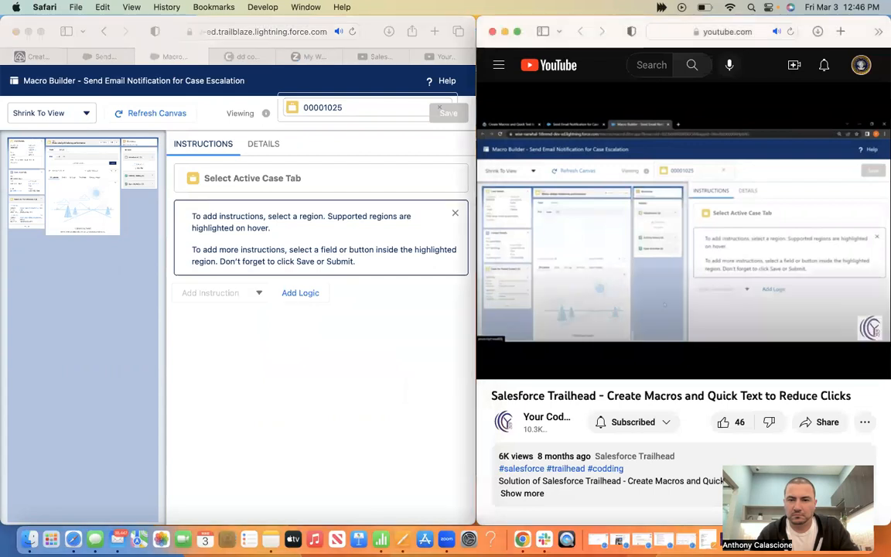
pyautogui.click(664, 304)
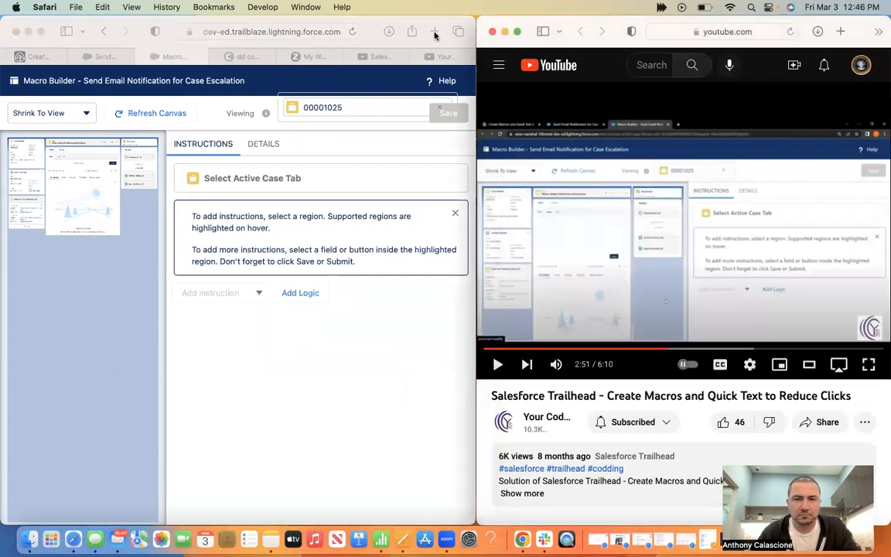
pyautogui.click(427, 21)
pyautogui.moveTo(476, 116); pyautogui.dragTo(758, 124)
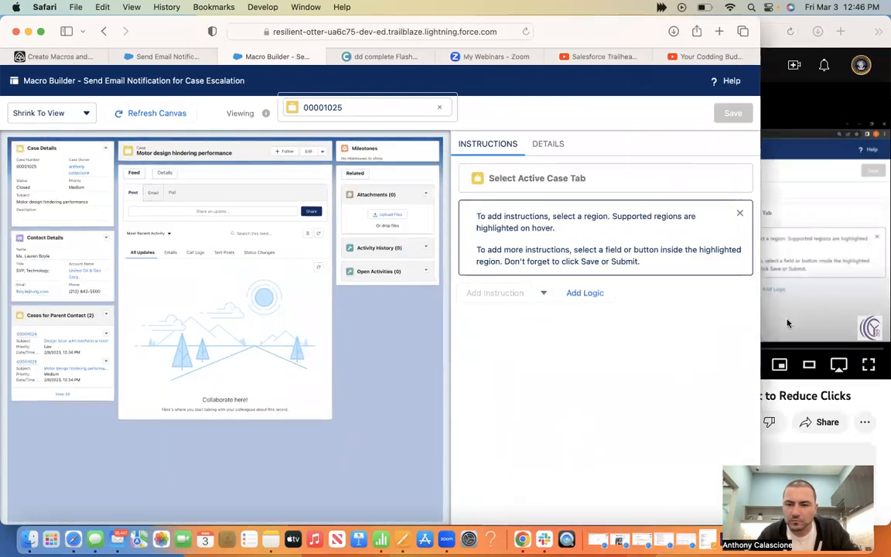
pyautogui.click(787, 318)
pyautogui.moveTo(669, 352); pyautogui.dragTo(659, 351)
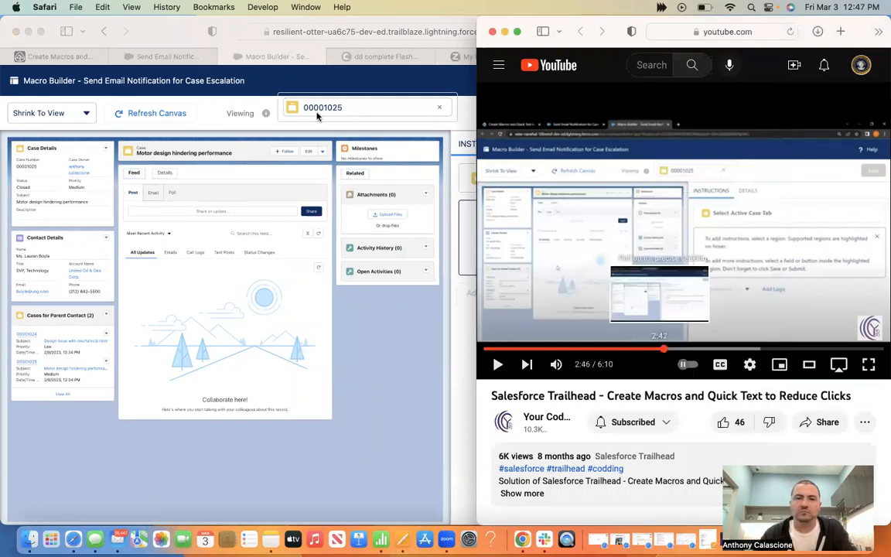
pyautogui.click(53, 57)
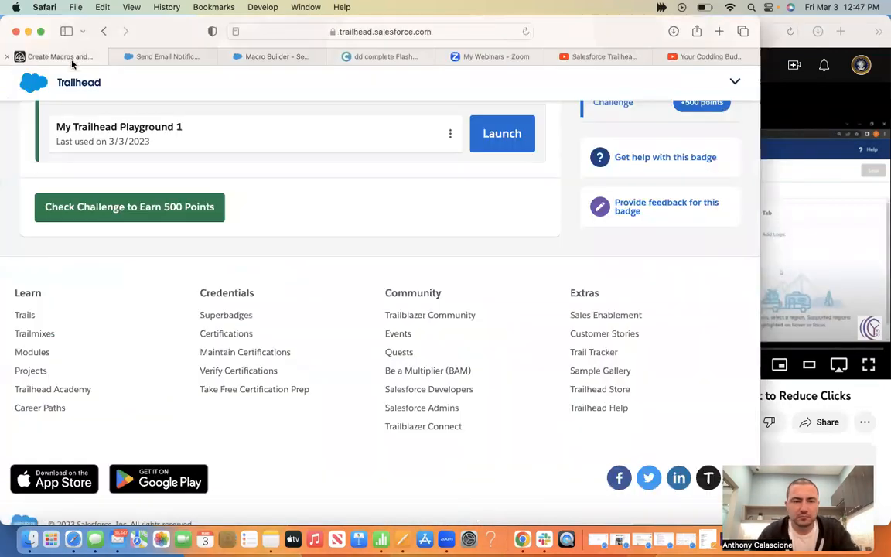
# Reread the macro challenge requirements, then go back to the escalation macro's Macro Builder
pyautogui.scroll(5, 283, 217)
pyautogui.scroll(2, 323, 291)
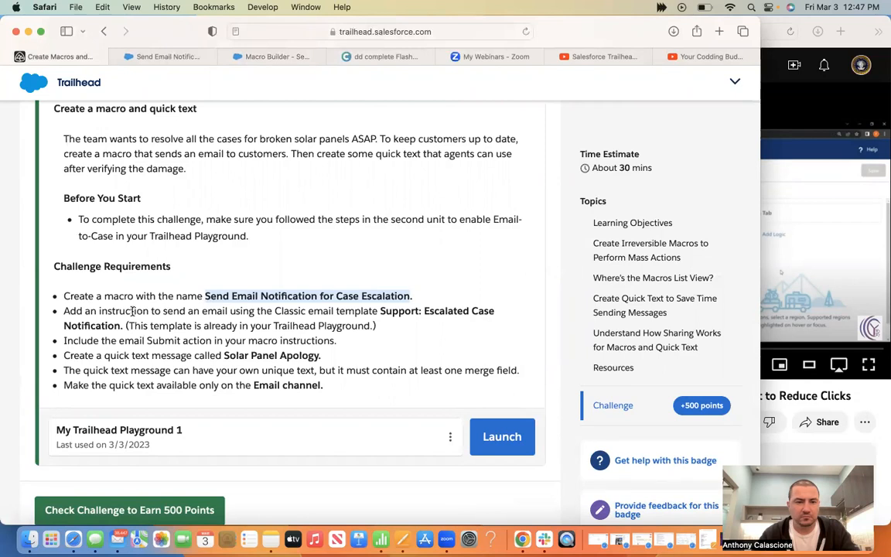
pyautogui.click(156, 57)
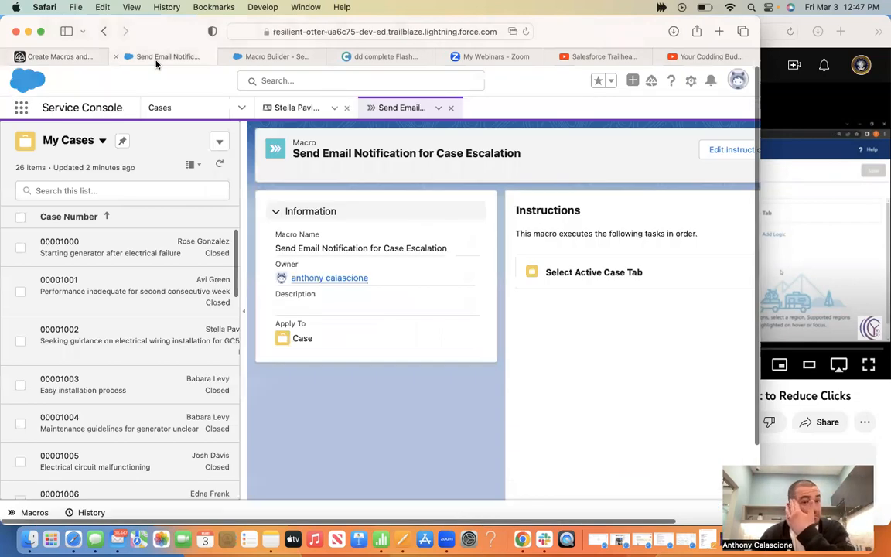
pyautogui.click(273, 58)
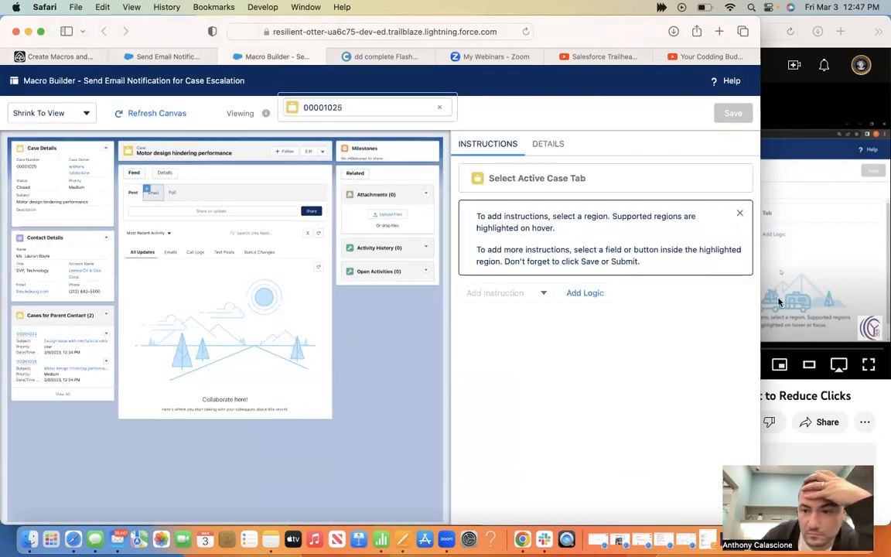
# Play the tutorial in a larger window and add an Email action step to the macro
pyautogui.click(779, 301)
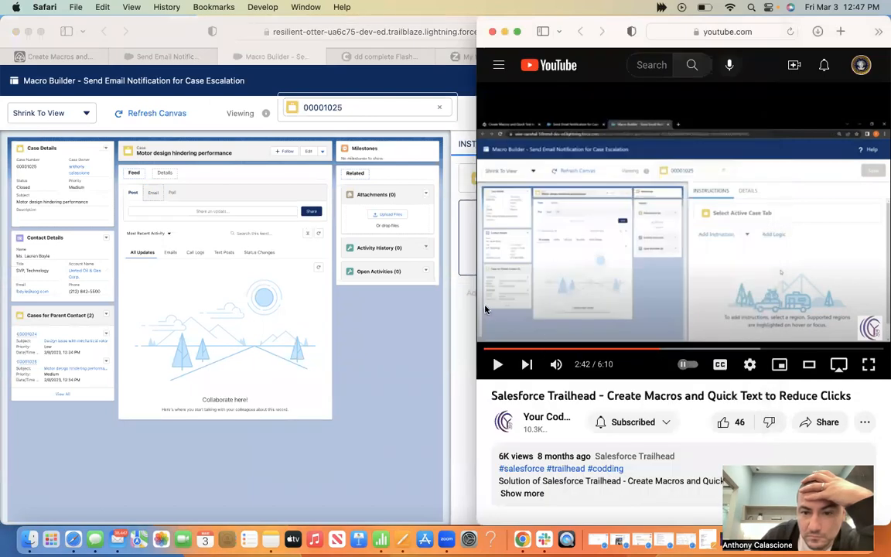
pyautogui.moveTo(477, 301); pyautogui.dragTo(269, 304)
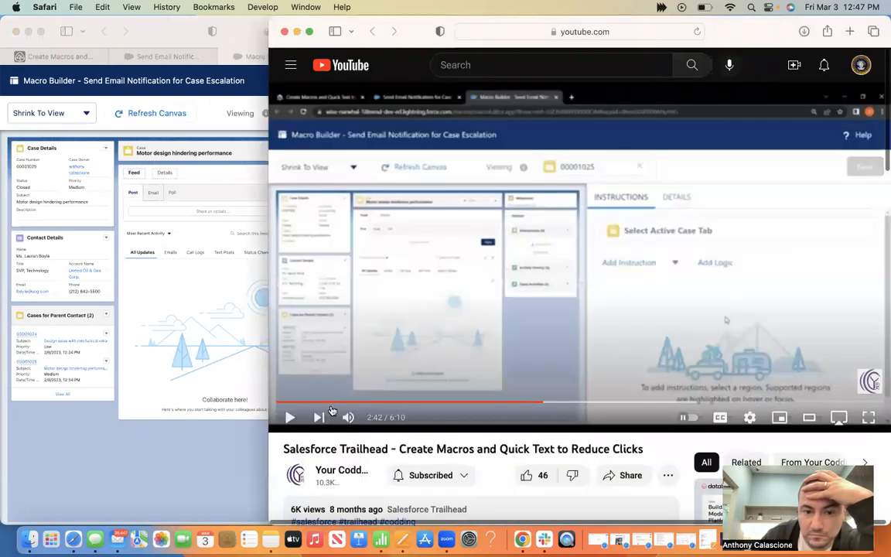
pyautogui.click(290, 418)
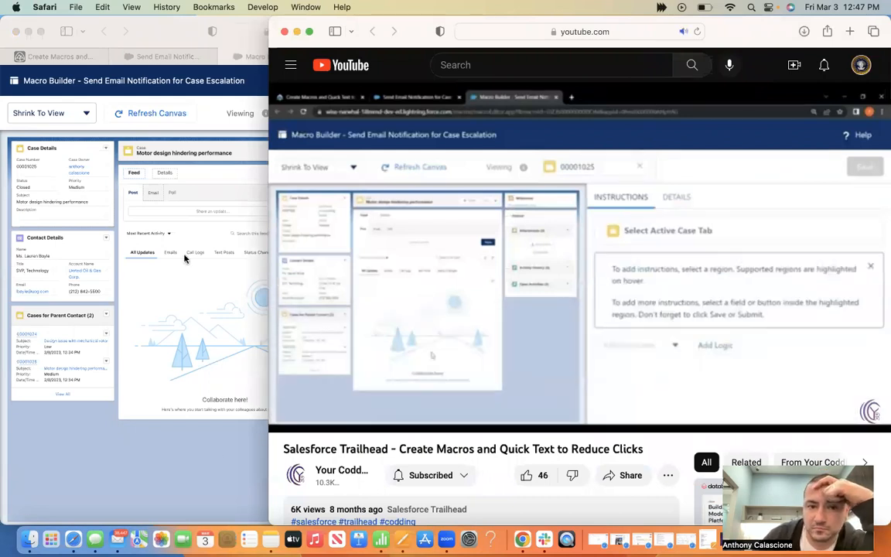
pyautogui.click(155, 198)
# Replay part of the tutorial, then open Insert Email Template and its Templates dropdown
pyautogui.click(858, 367)
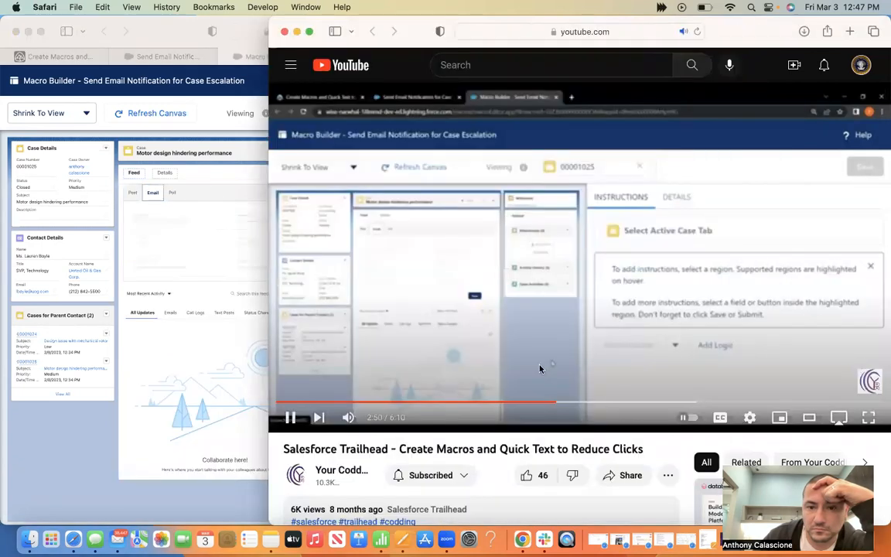
pyautogui.click(555, 403)
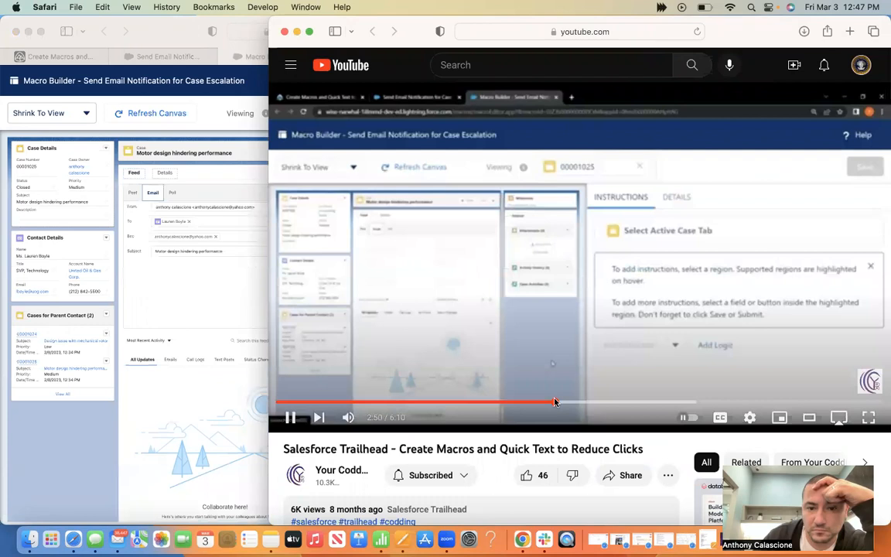
pyautogui.moveTo(555, 402); pyautogui.dragTo(552, 403)
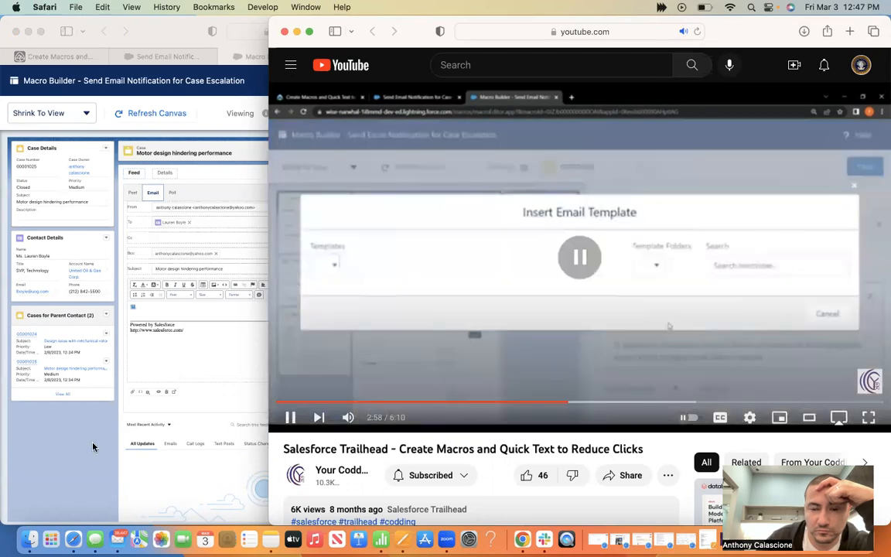
pyautogui.click(82, 398)
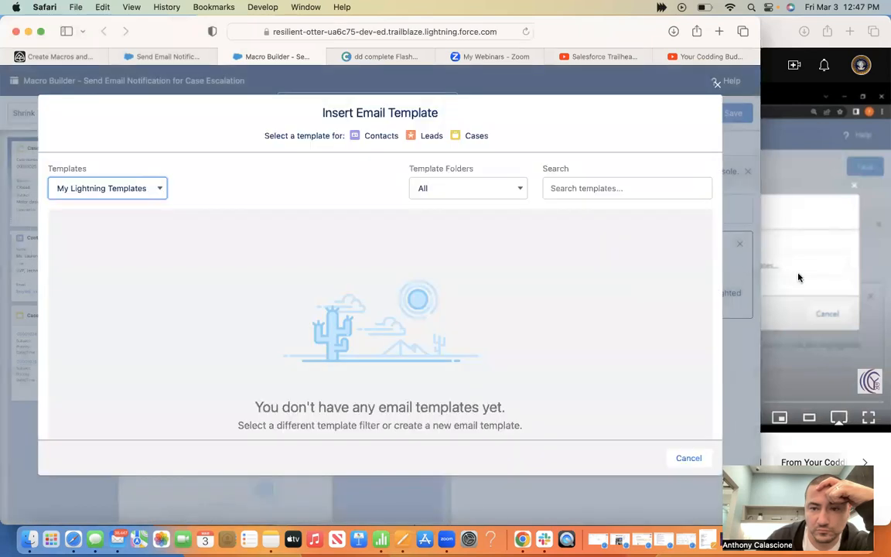
pyautogui.click(798, 277)
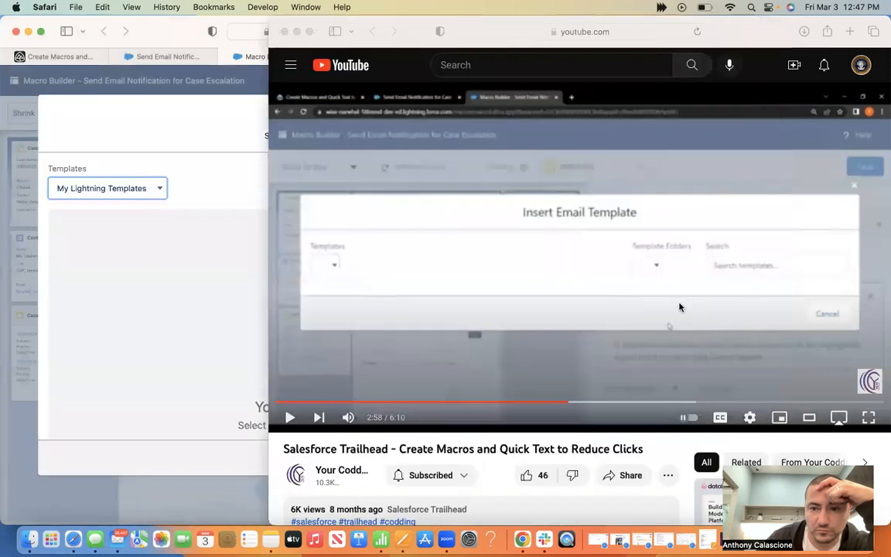
pyautogui.click(679, 307)
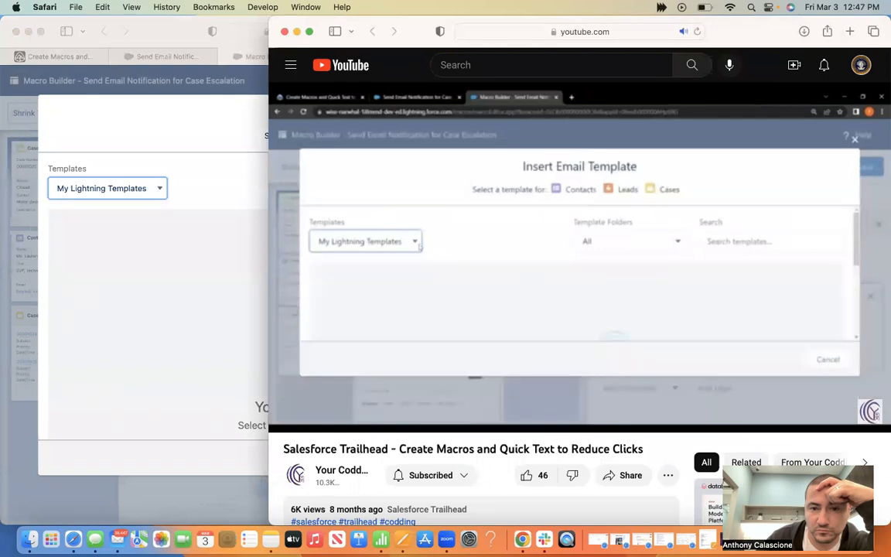
pyautogui.click(678, 306)
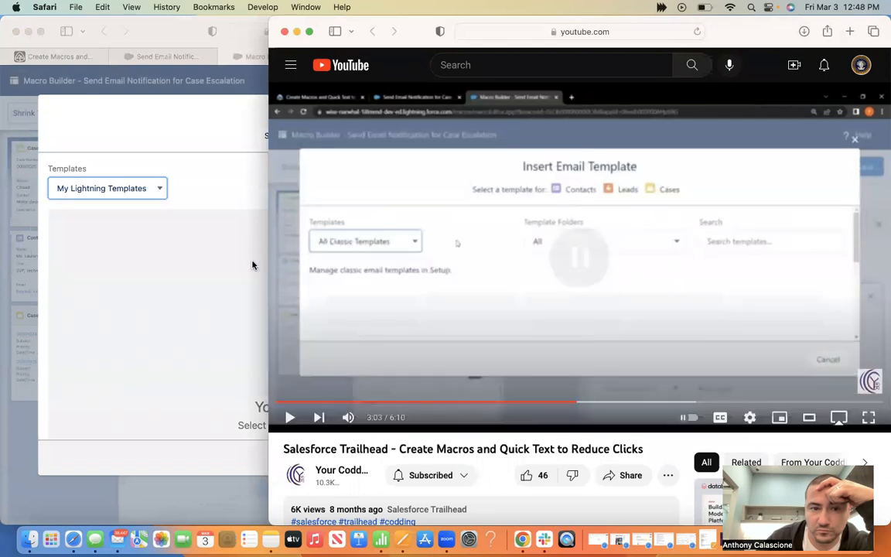
pyautogui.click(135, 189)
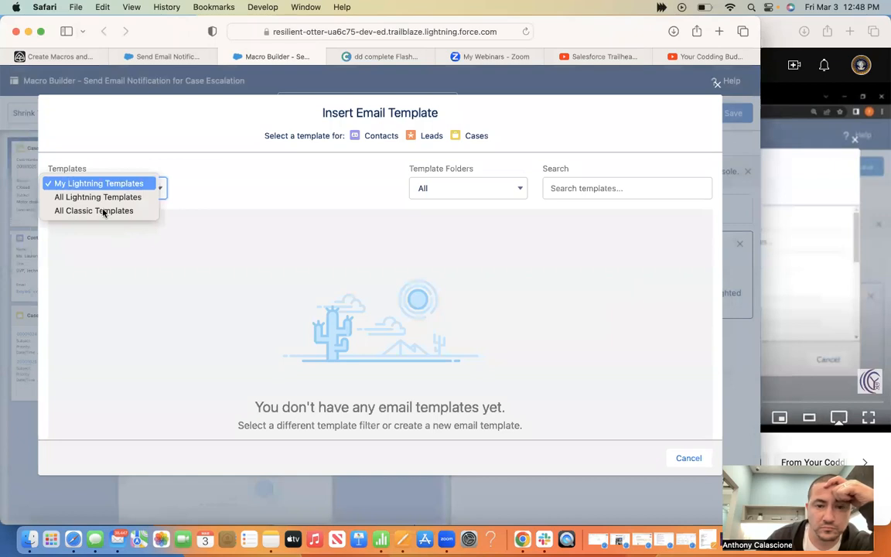
# Filter the template picker to All Classic Templates and watch the next tutorial section
pyautogui.click(104, 211)
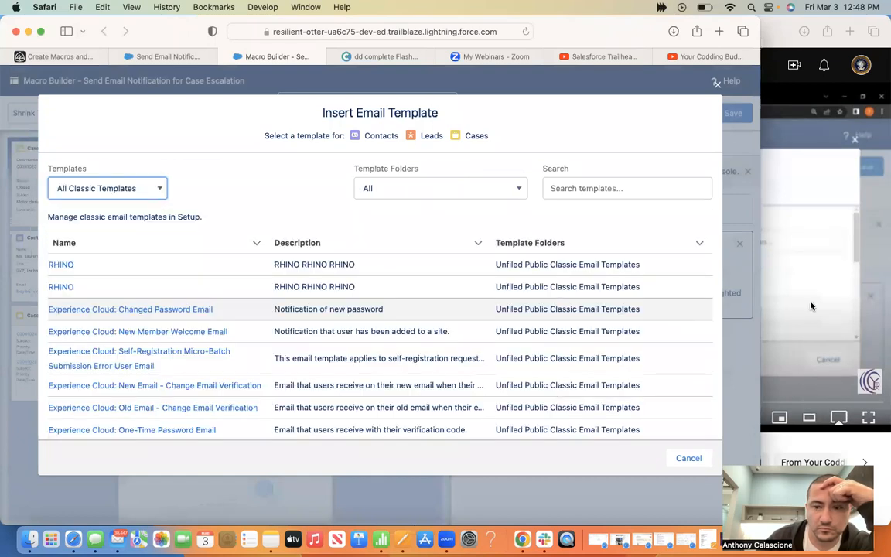
pyautogui.click(809, 304)
pyautogui.click(598, 315)
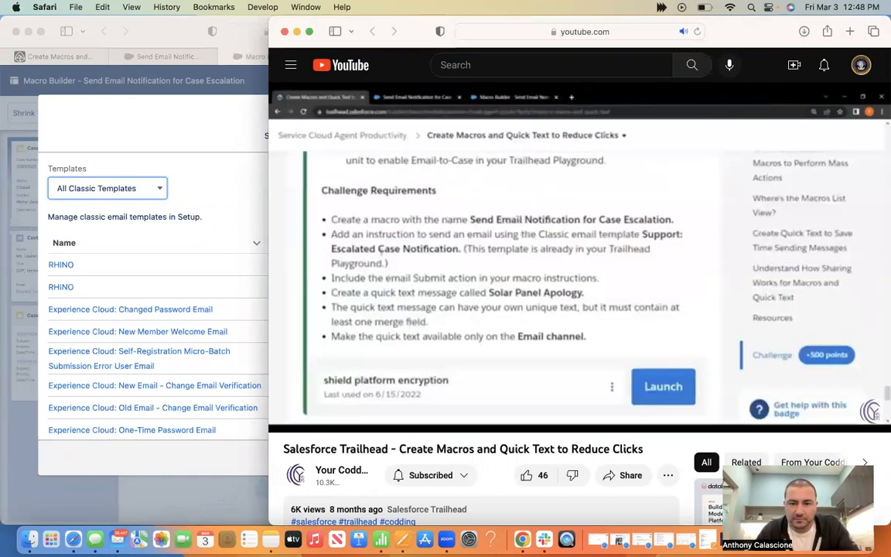
pyautogui.click(497, 248)
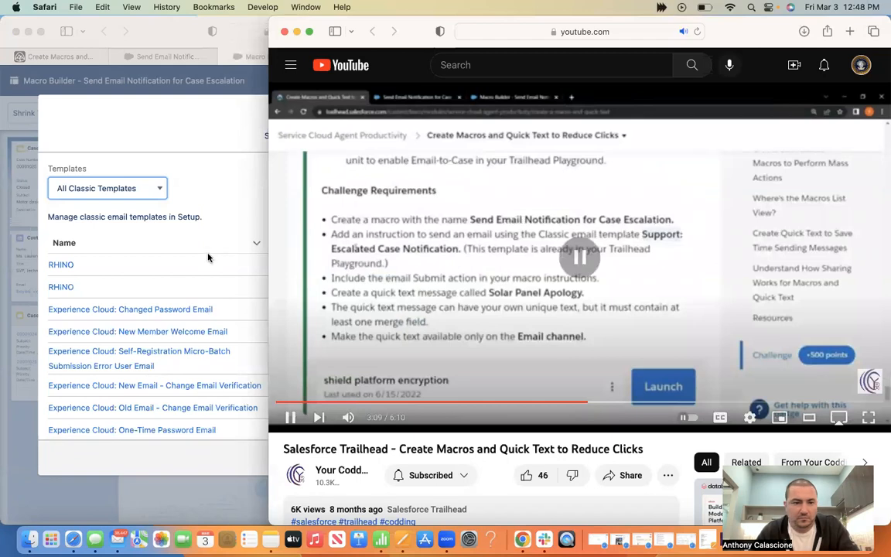
# Scroll the template list and choose Support: Escalated Case Notification
pyautogui.scroll(-5, 158, 353)
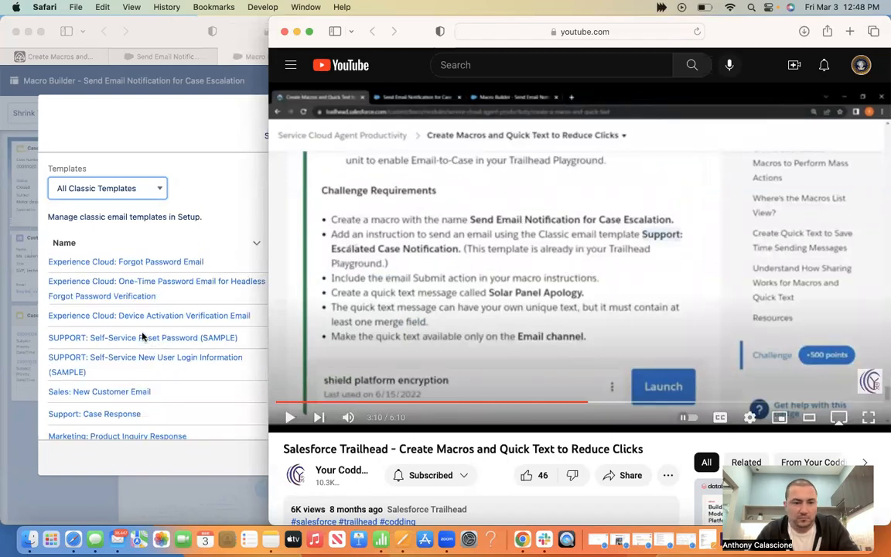
pyautogui.click(176, 375)
pyautogui.scroll(-2, 177, 375)
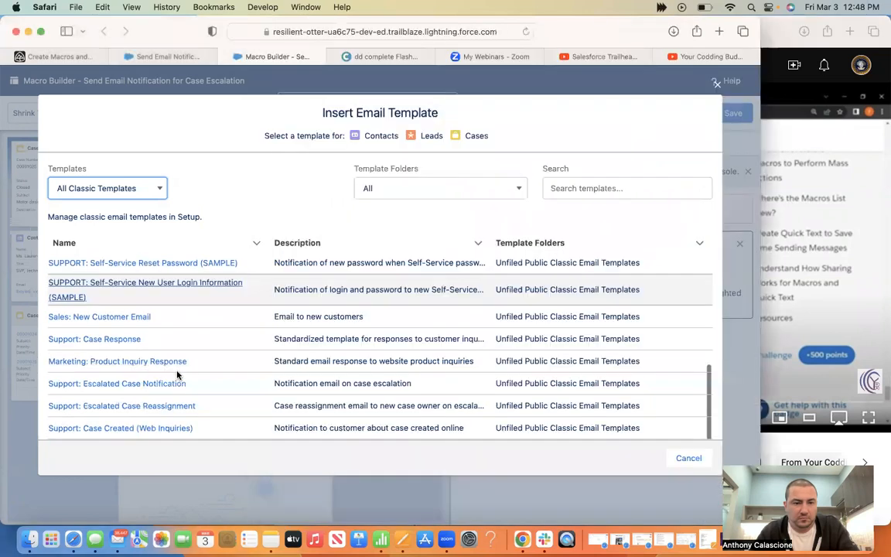
pyautogui.scroll(-2, 177, 375)
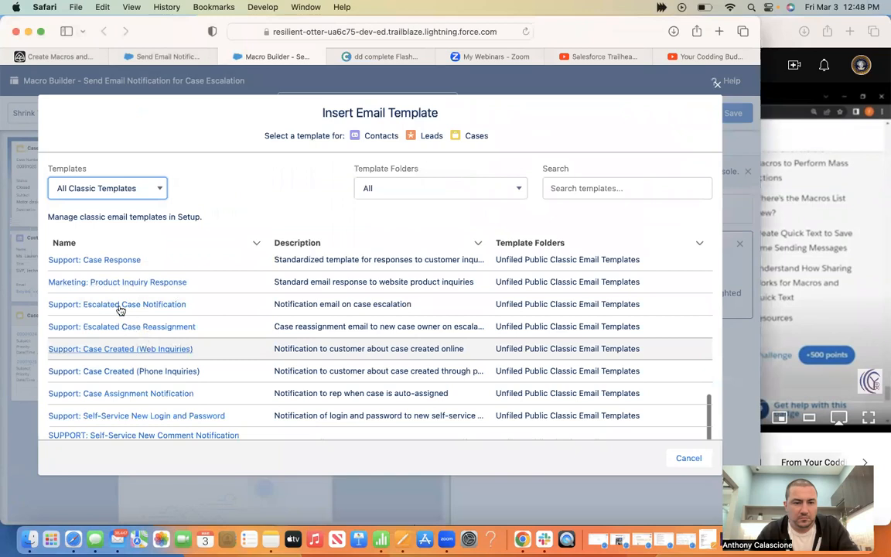
pyautogui.click(120, 305)
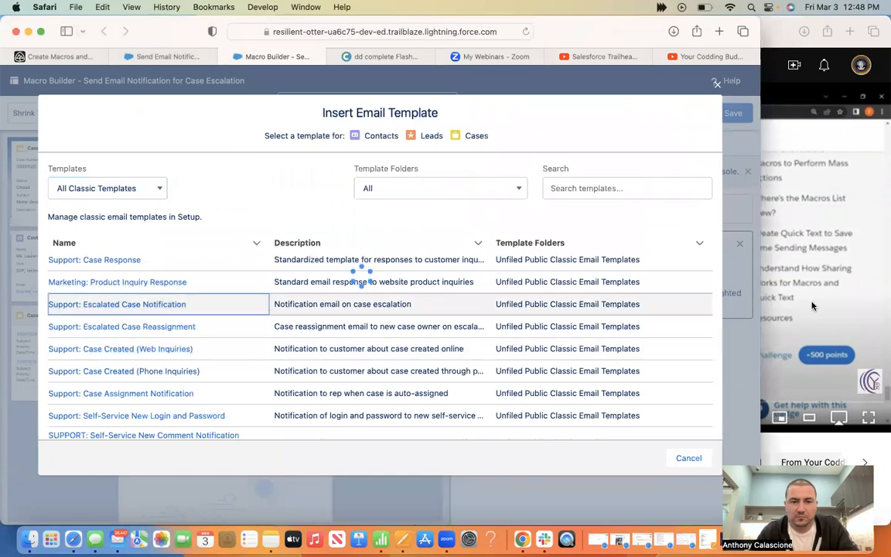
pyautogui.click(812, 306)
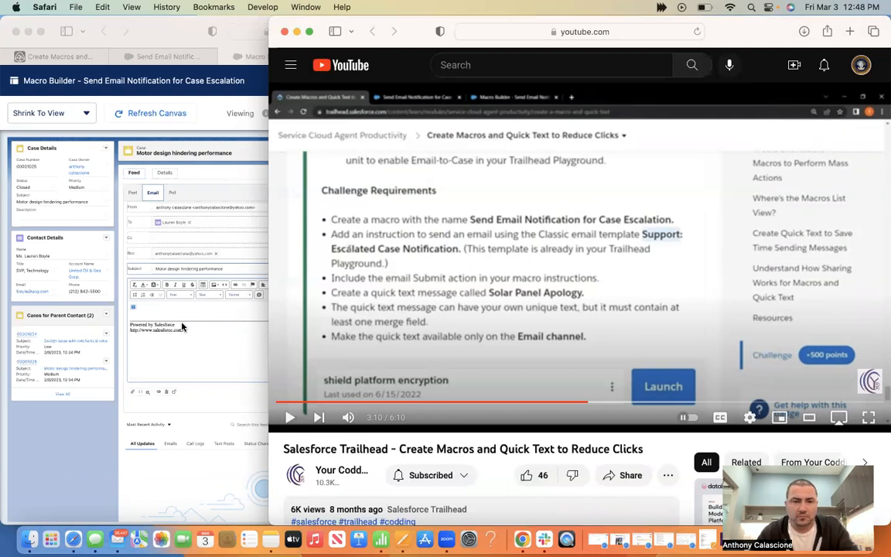
# Compare the tutorial's next section with the macro's email instructions in Macro Builder
pyautogui.click(461, 277)
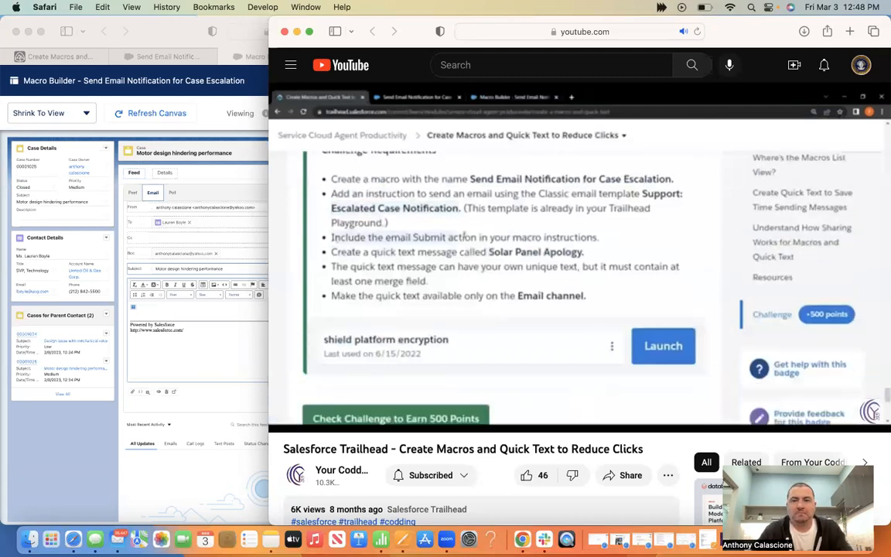
pyautogui.moveTo(597, 251)
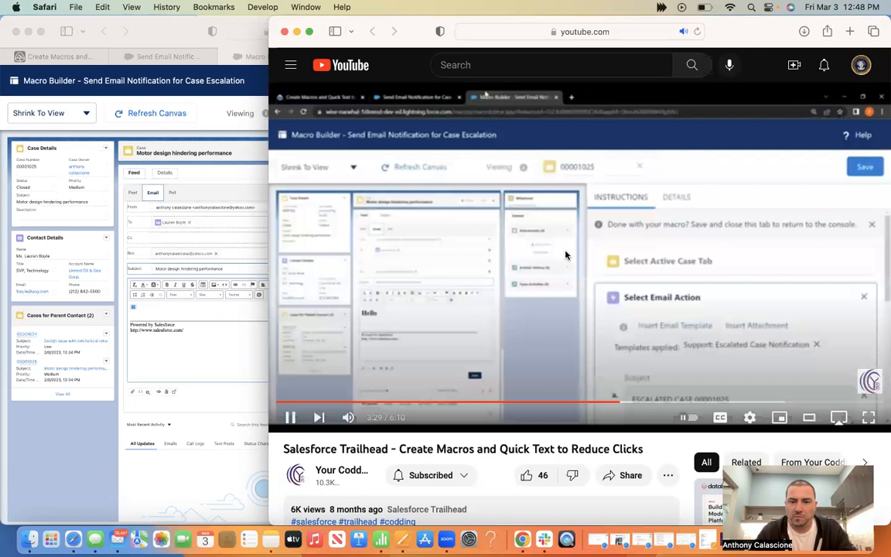
pyautogui.click(565, 255)
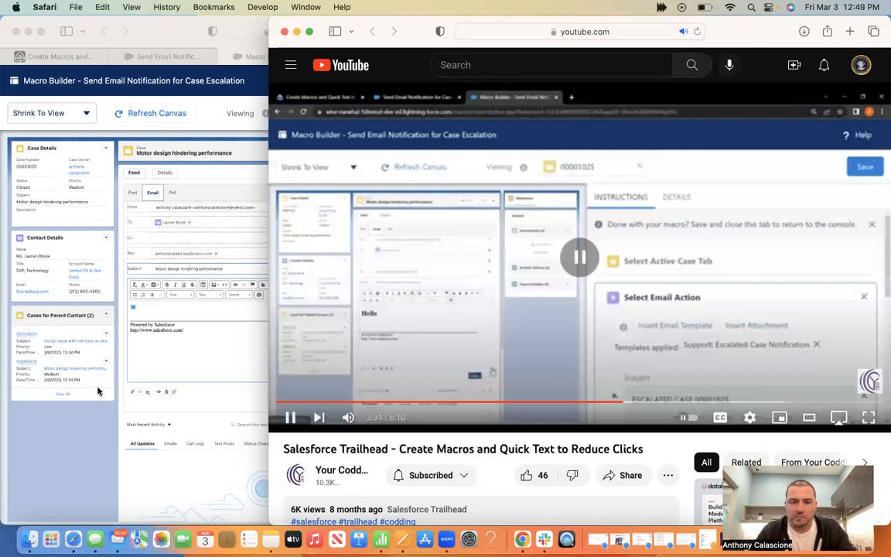
pyautogui.click(251, 371)
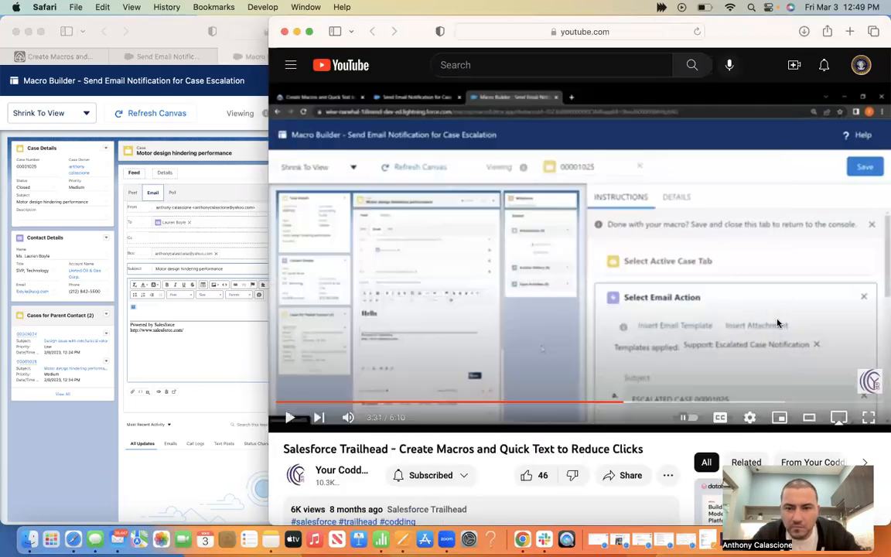
pyautogui.click(775, 317)
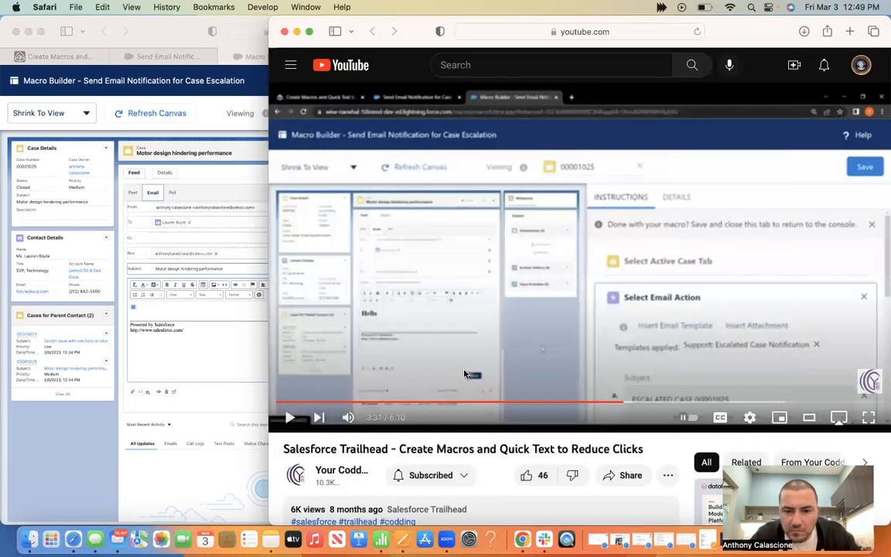
pyautogui.click(260, 365)
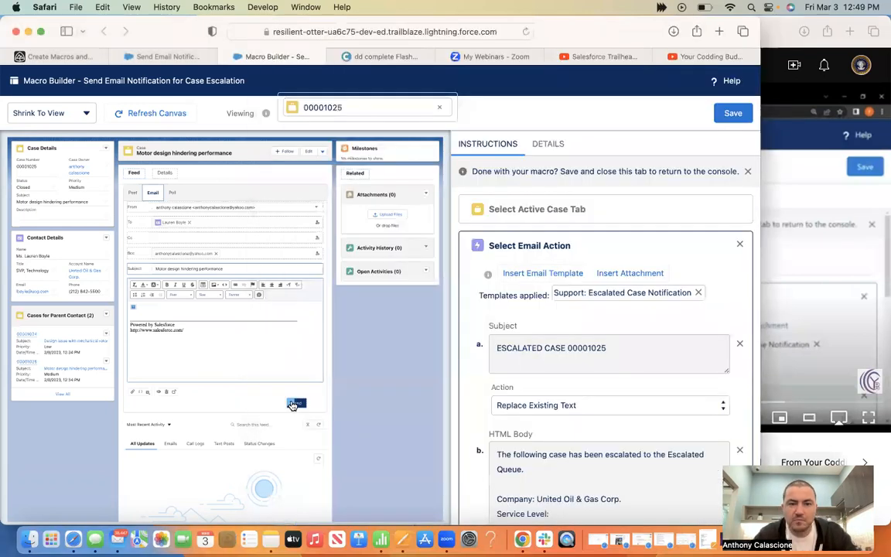
pyautogui.scroll(-5, 738, 318)
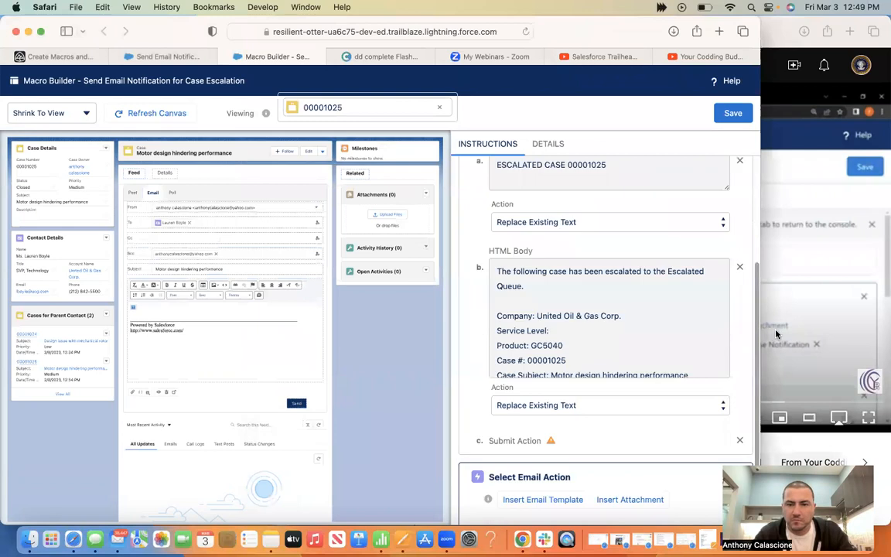
# Check the tutorial once more, then save the escalation email macro
pyautogui.click(832, 351)
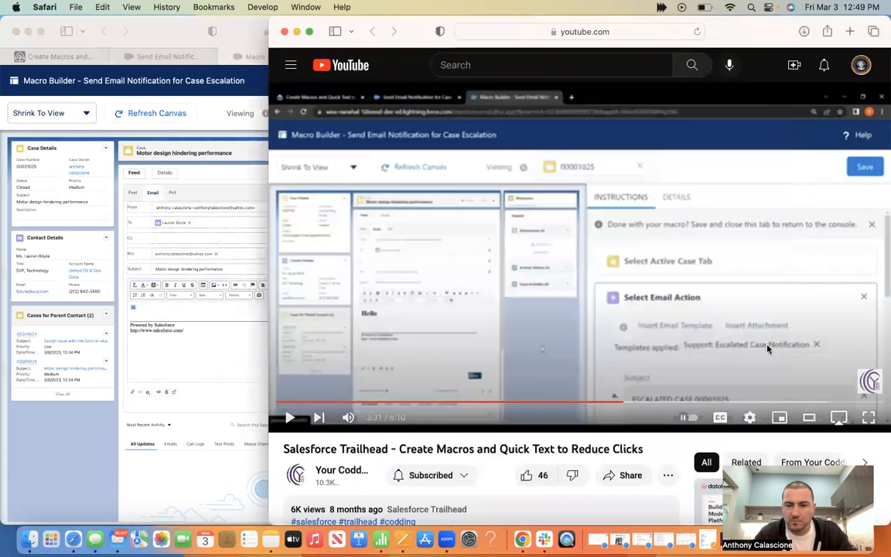
pyautogui.click(590, 355)
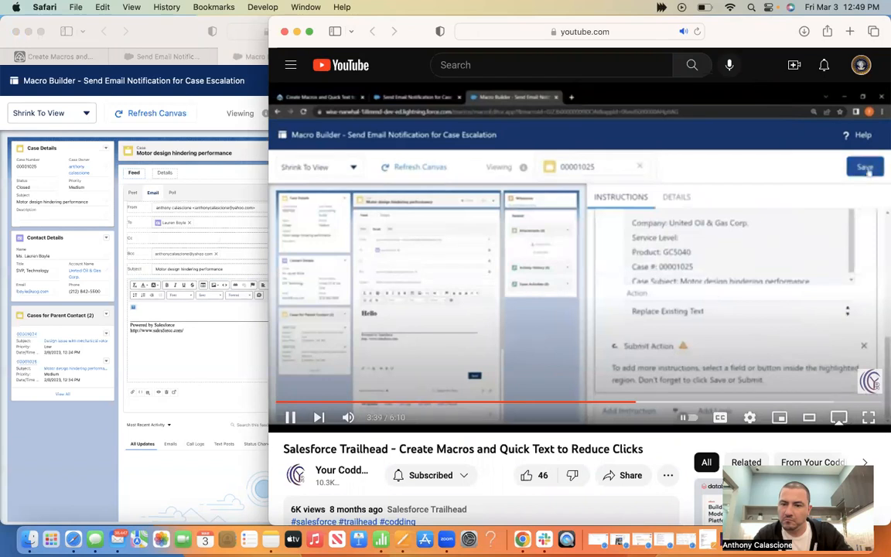
pyautogui.click(713, 296)
pyautogui.click(64, 461)
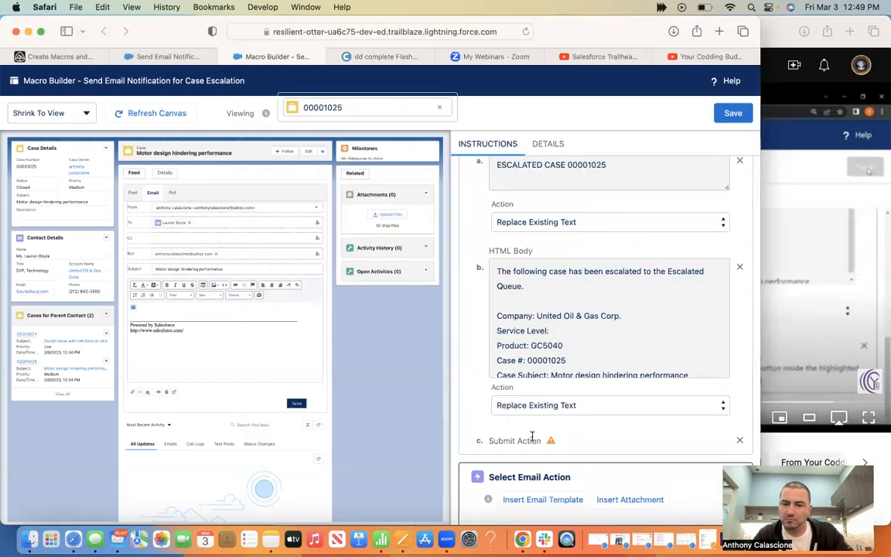
pyautogui.click(736, 113)
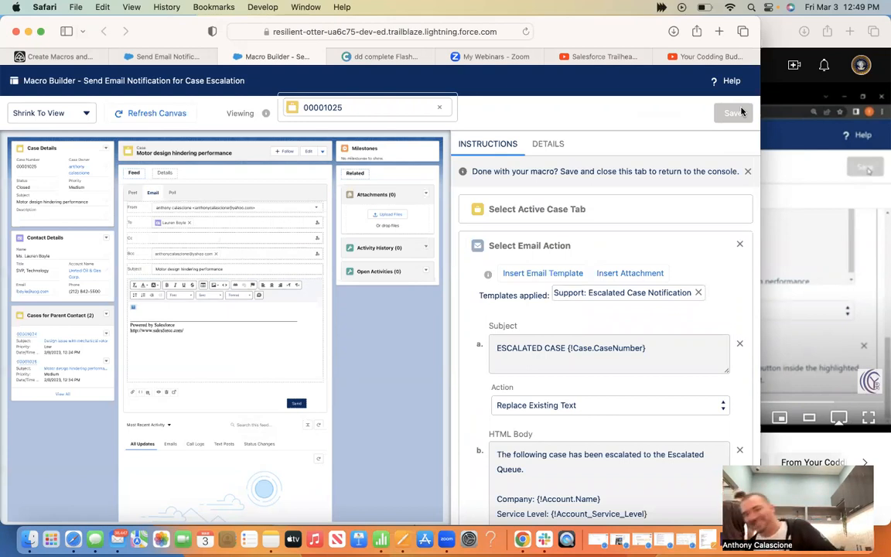
# Resume the tutorial at a higher volume and scroll through the Macro Builder instructions
pyautogui.click(780, 30)
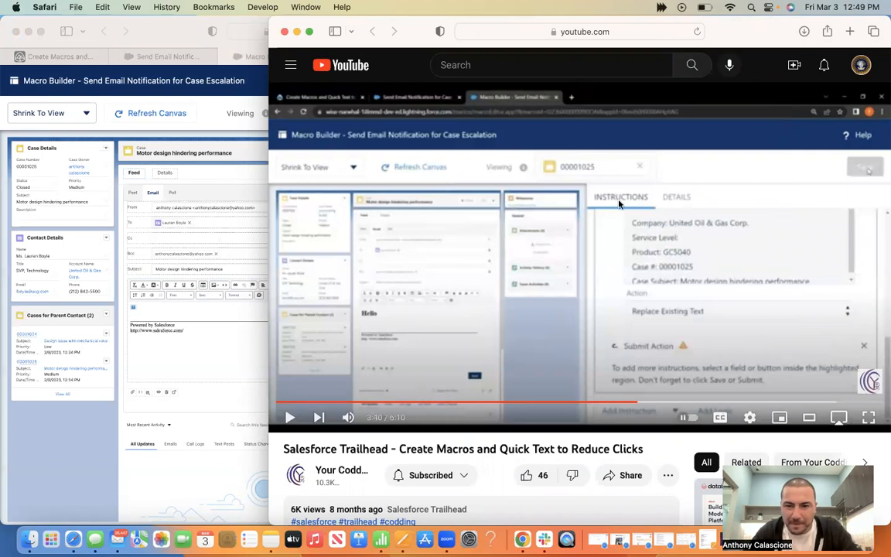
pyautogui.click(550, 314)
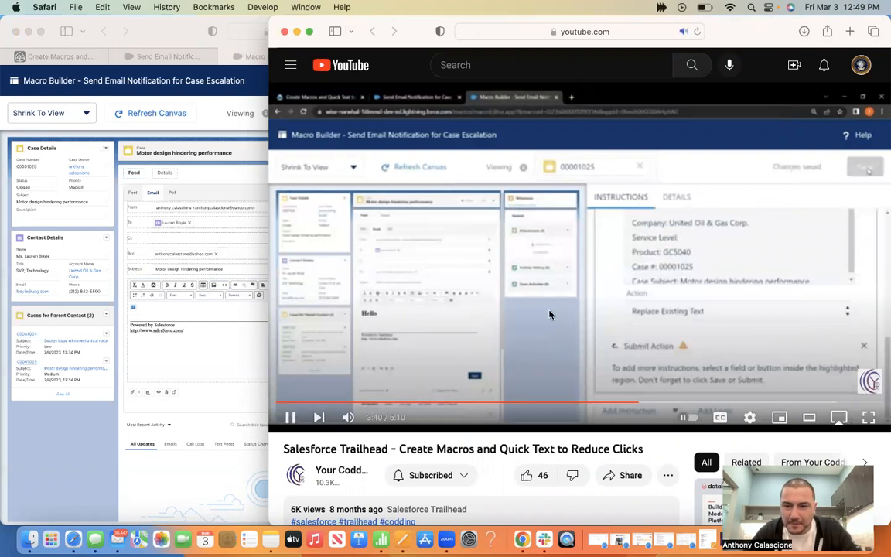
pyautogui.press('XF86AudioRaiseVolume')
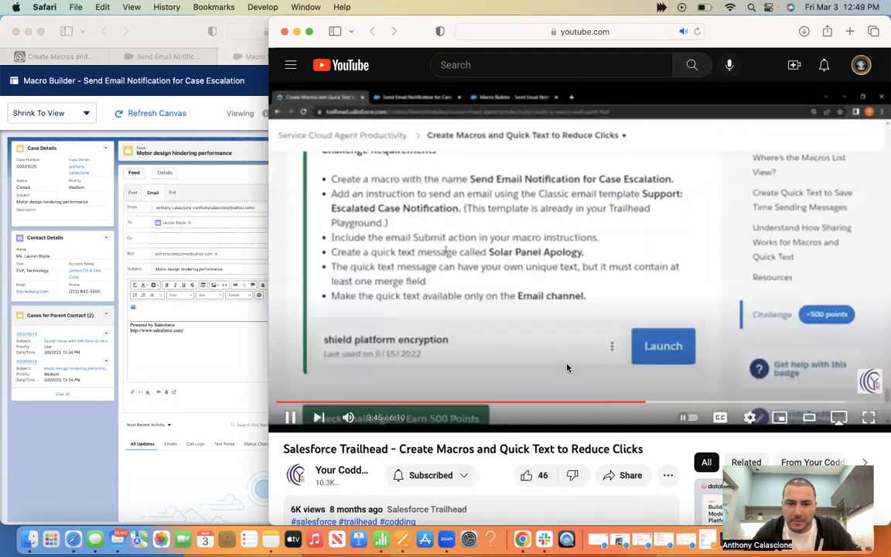
pyautogui.click(99, 429)
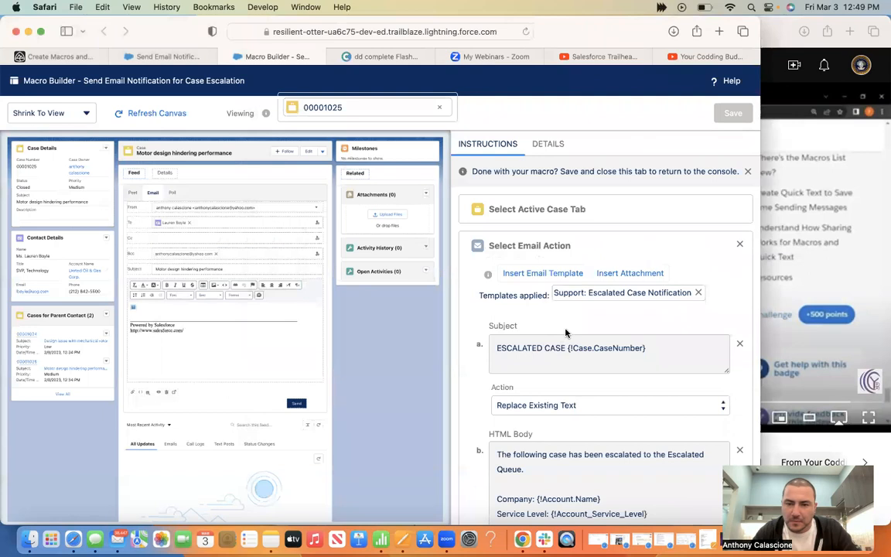
pyautogui.scroll(-2, 565, 332)
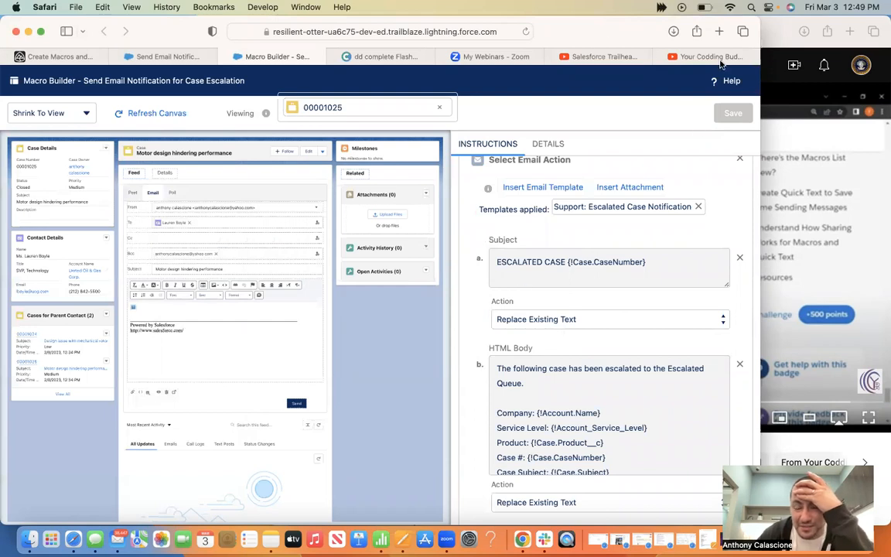
# Rewind the tutorial to the macro-saving part at 3:38 and let it play
pyautogui.click(776, 34)
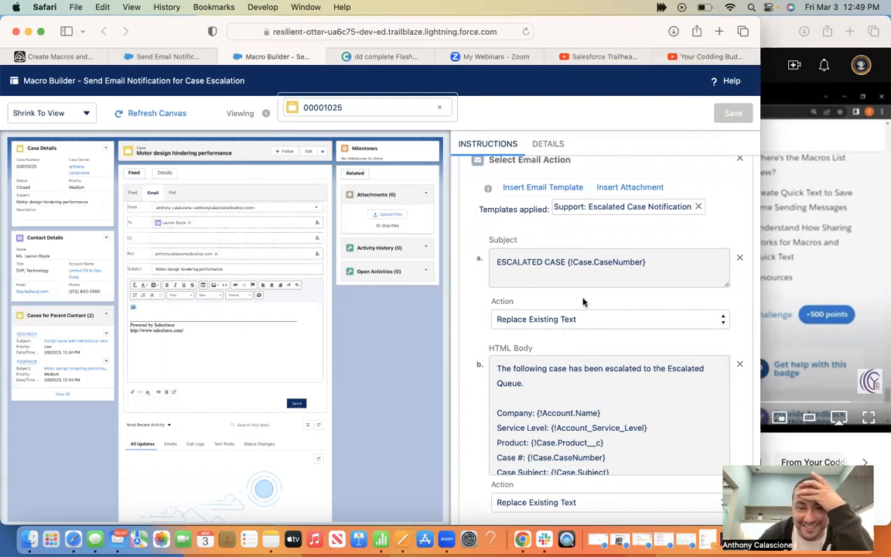
pyautogui.click(82, 435)
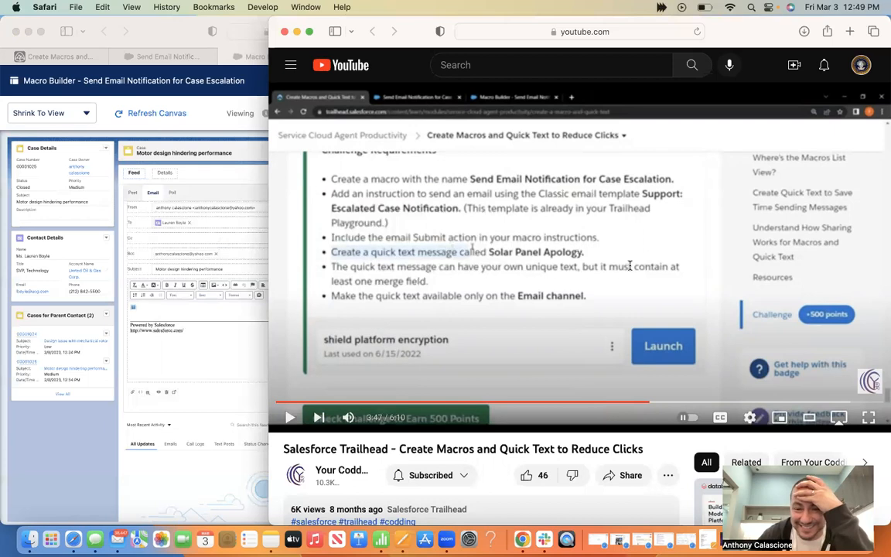
pyautogui.click(769, 30)
pyautogui.click(642, 402)
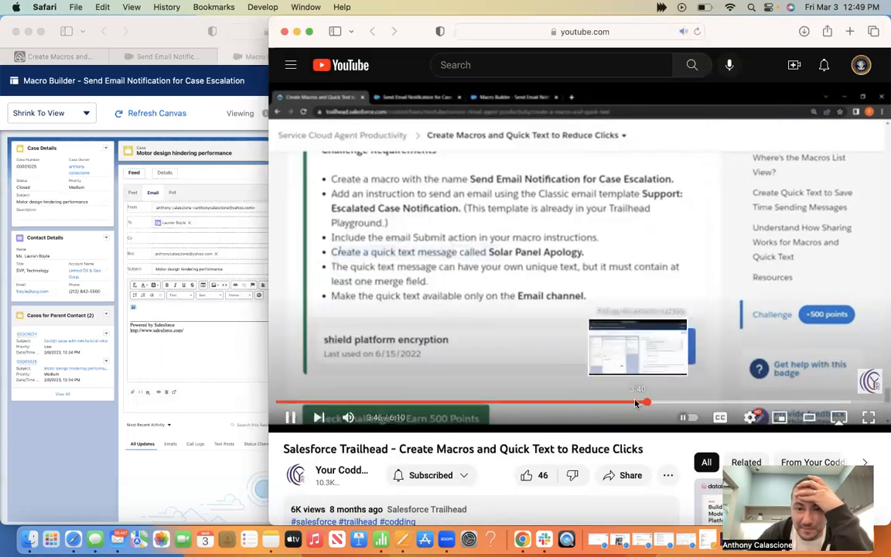
pyautogui.click(635, 403)
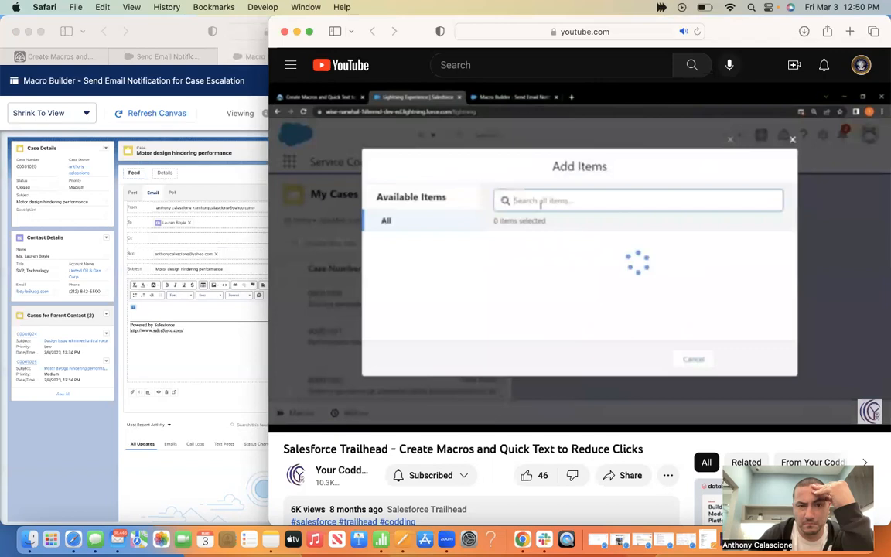
# Pause the tutorial and scroll the Macro Builder instructions
pyautogui.click(596, 310)
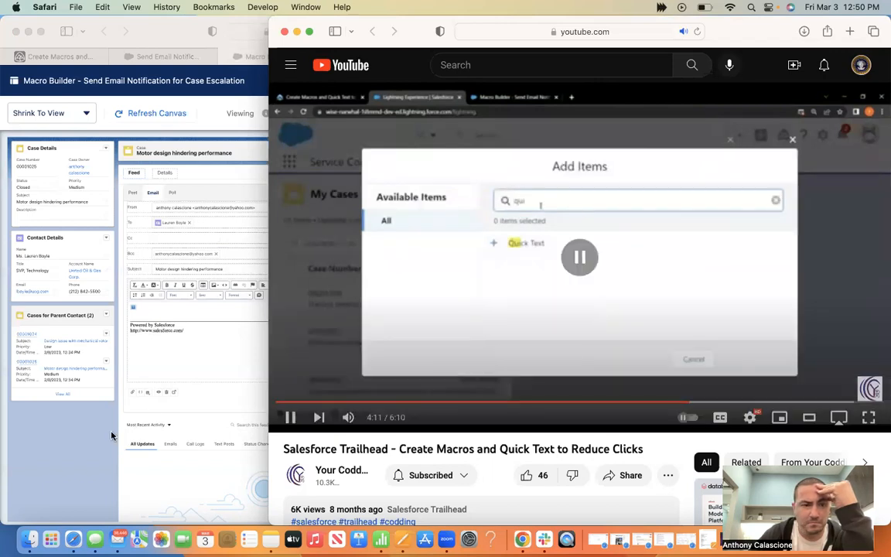
pyautogui.click(81, 393)
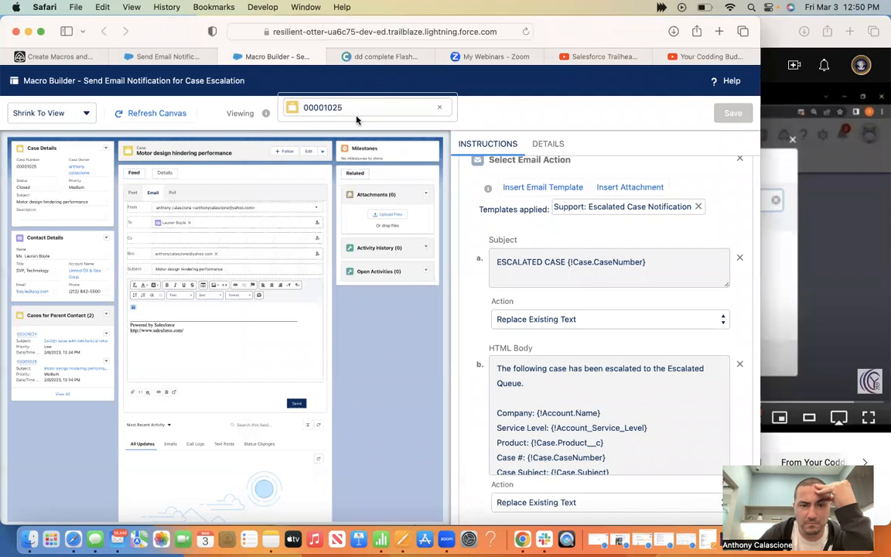
pyautogui.scroll(-1, 607, 398)
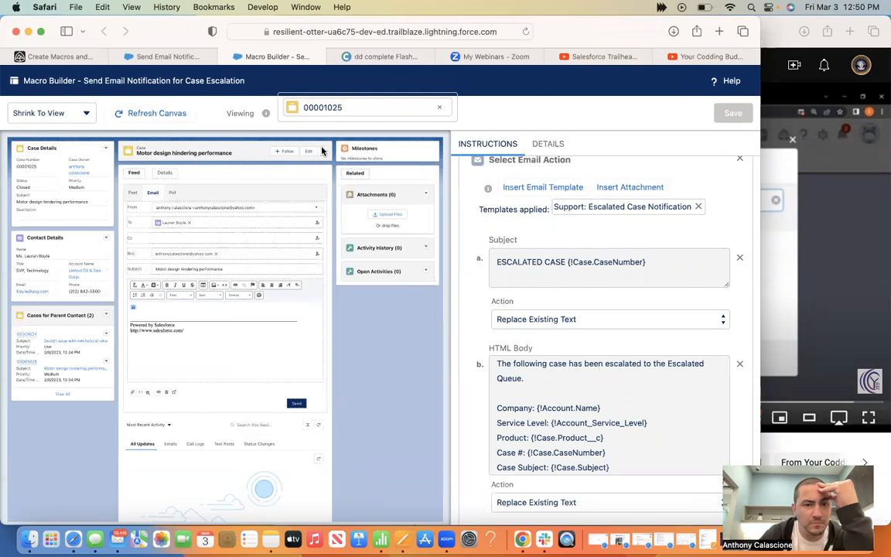
# Rewind the tutorial to 3:49, pause it, and show the Send Email Notification macro record
pyautogui.click(841, 257)
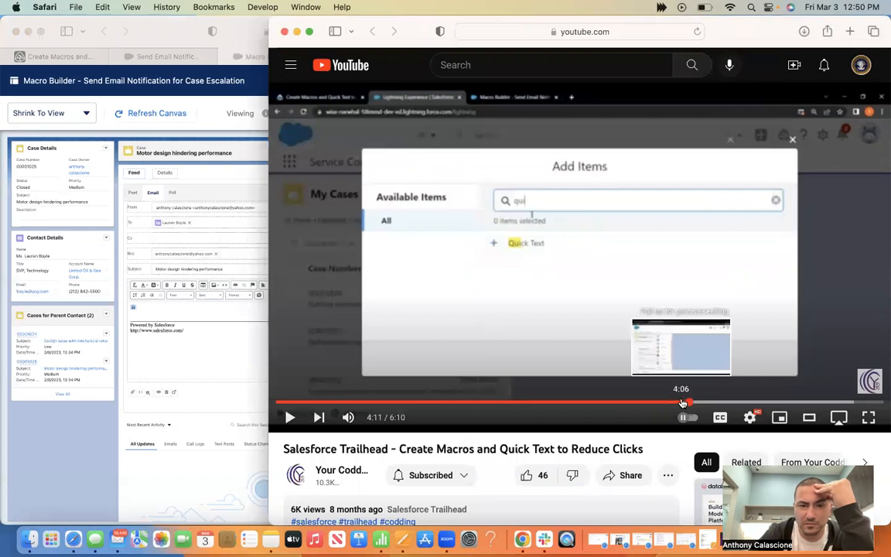
pyautogui.click(681, 403)
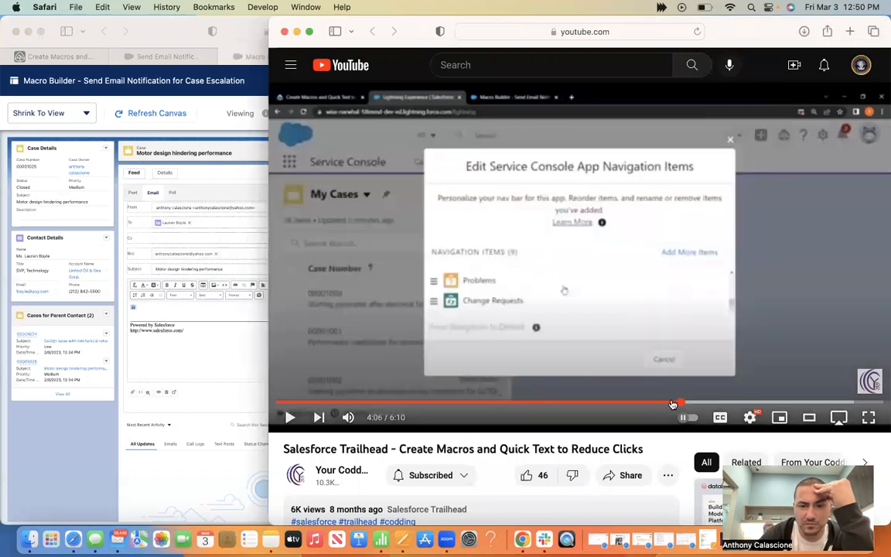
pyautogui.click(662, 403)
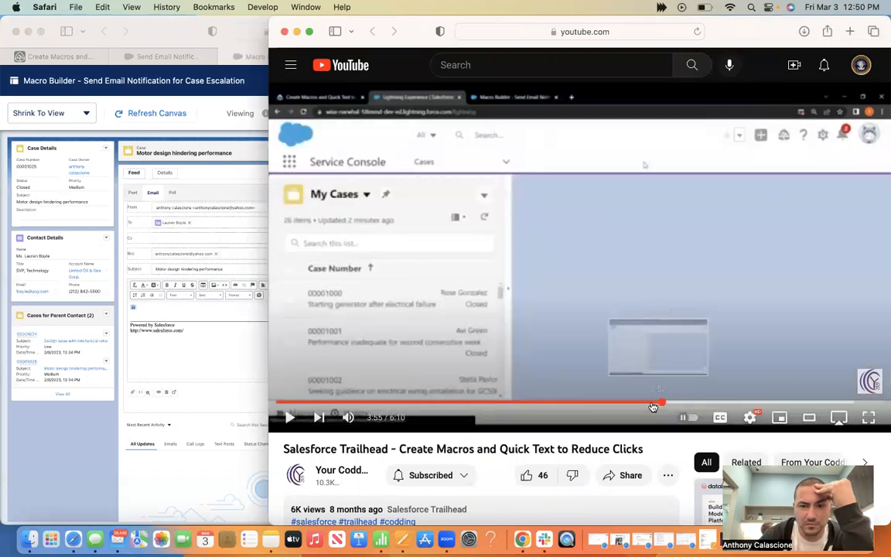
pyautogui.click(652, 403)
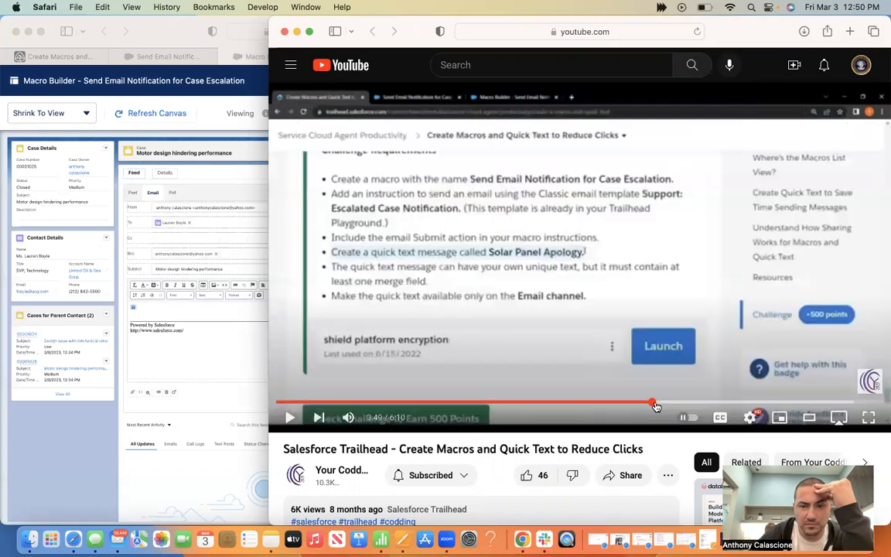
pyautogui.click(613, 332)
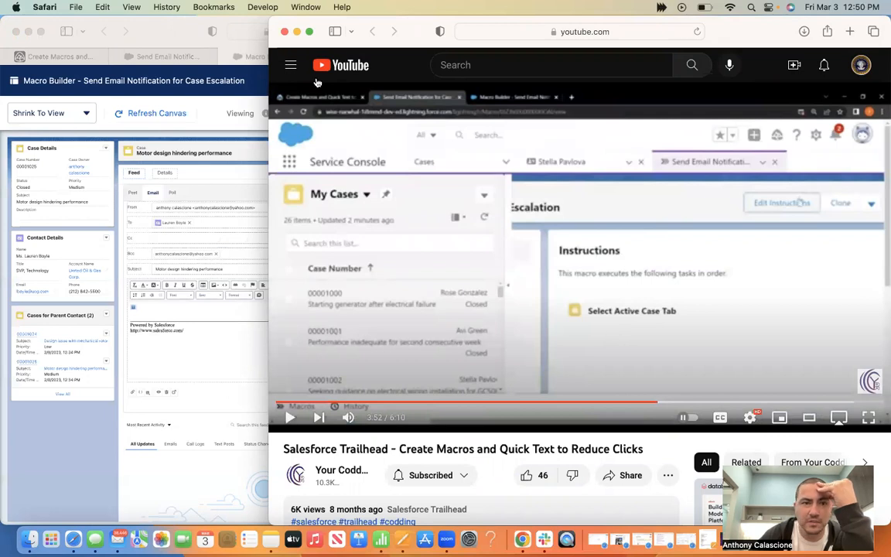
pyautogui.click(174, 47)
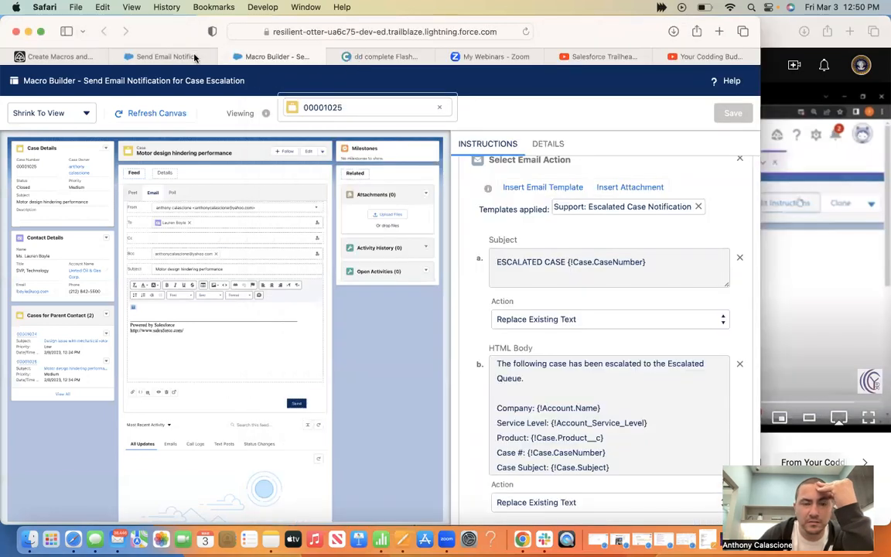
pyautogui.click(194, 58)
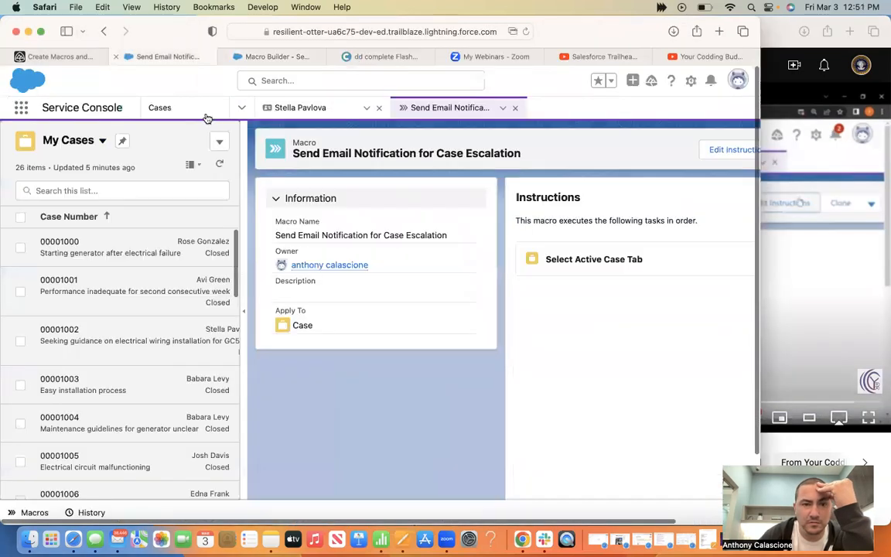
# Search 'qui' in Add More Items, add Quick Text to the console navigation, and save
pyautogui.click(240, 108)
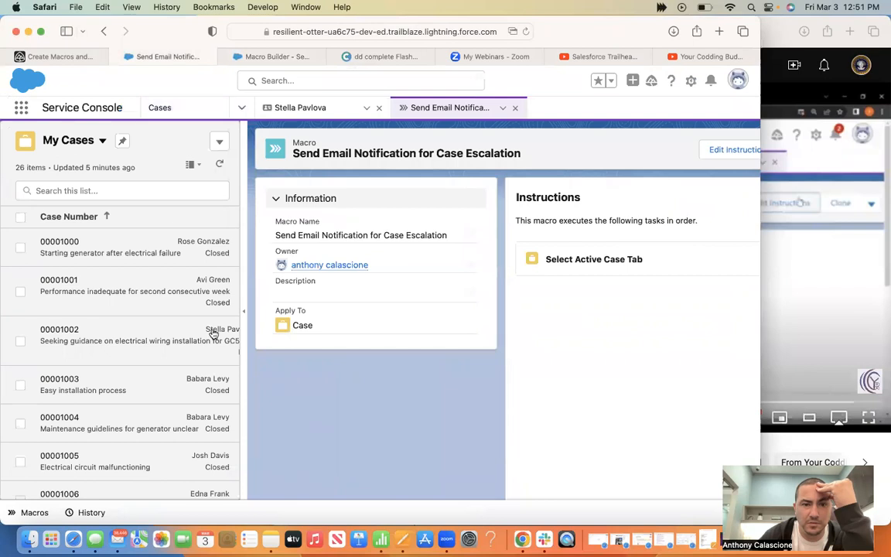
pyautogui.click(198, 350)
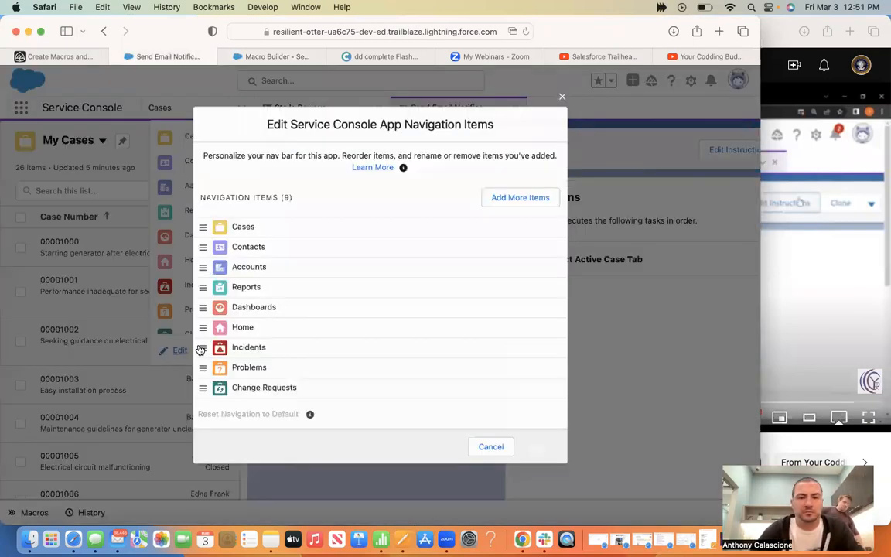
pyautogui.click(525, 198)
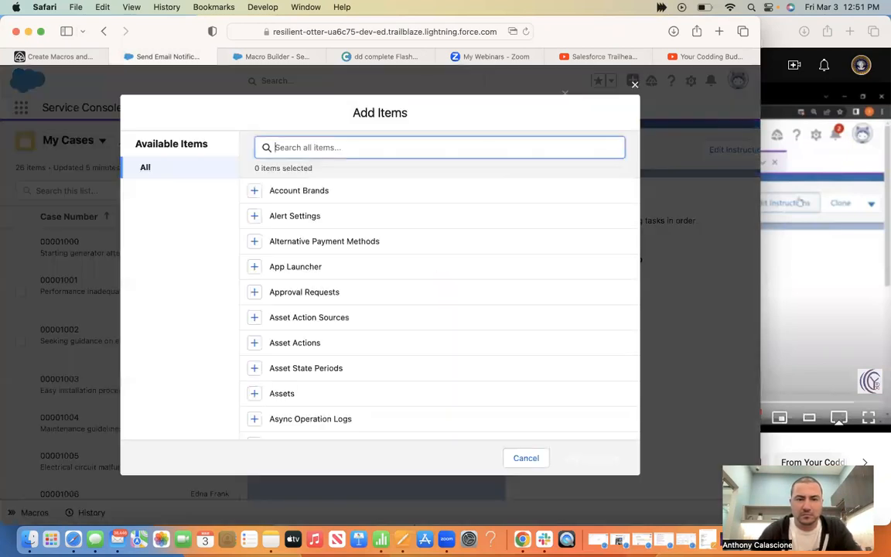
pyautogui.write('qui')
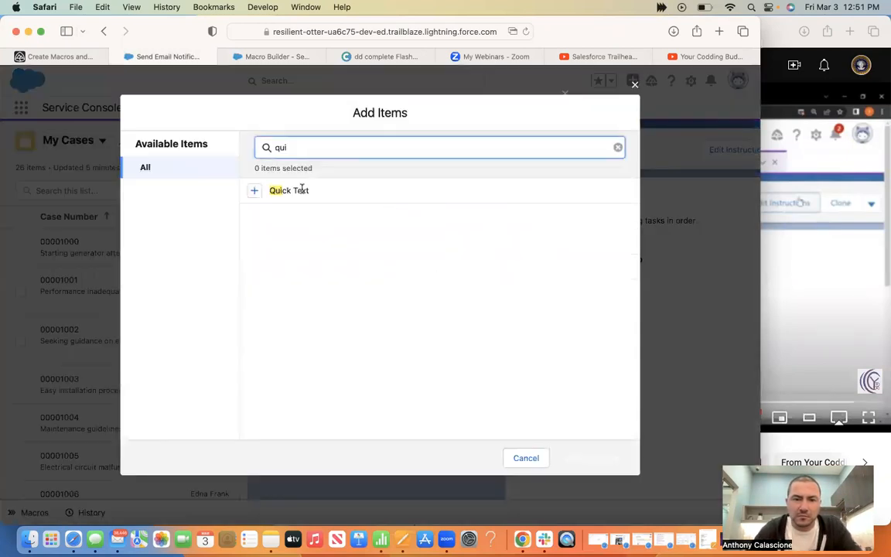
pyautogui.click(265, 193)
pyautogui.click(254, 194)
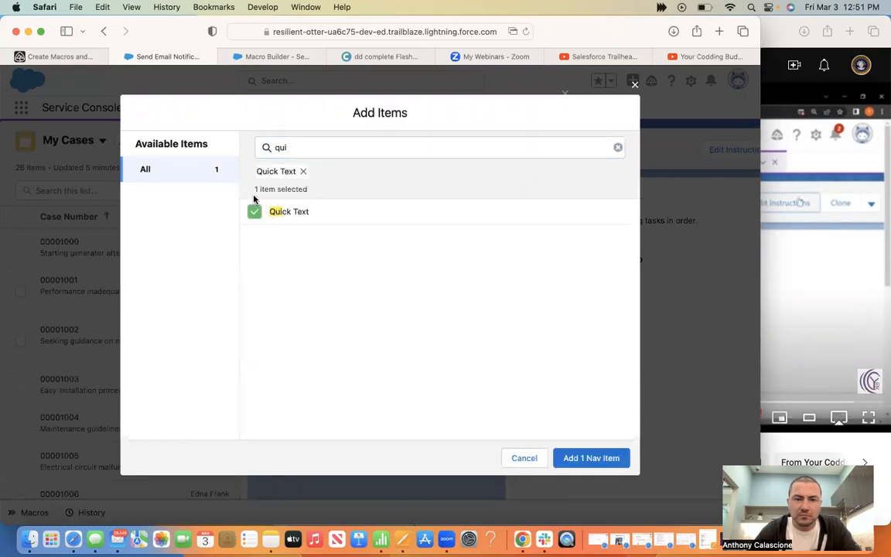
pyautogui.click(606, 459)
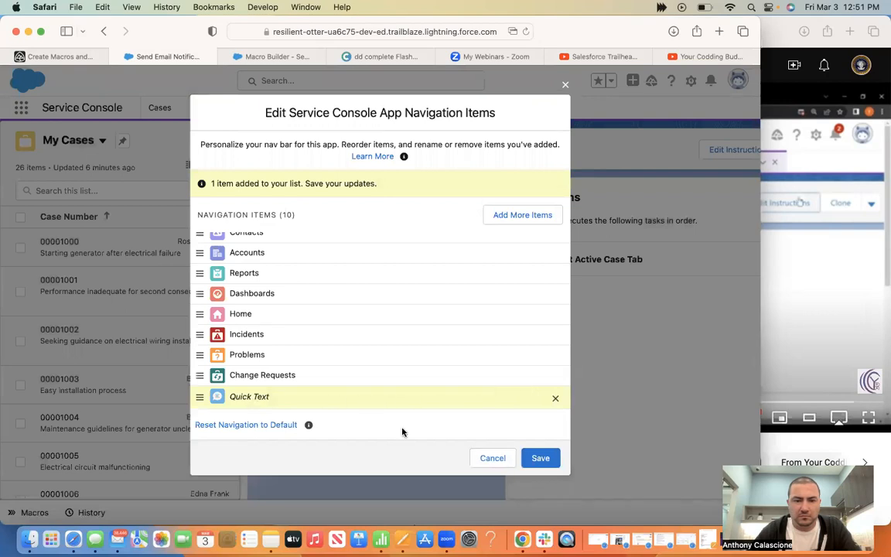
pyautogui.click(553, 464)
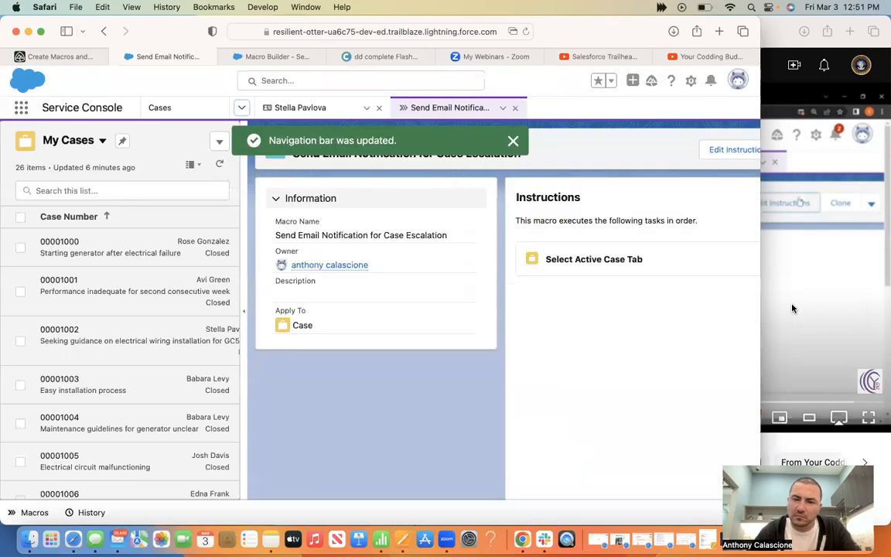
pyautogui.click(792, 309)
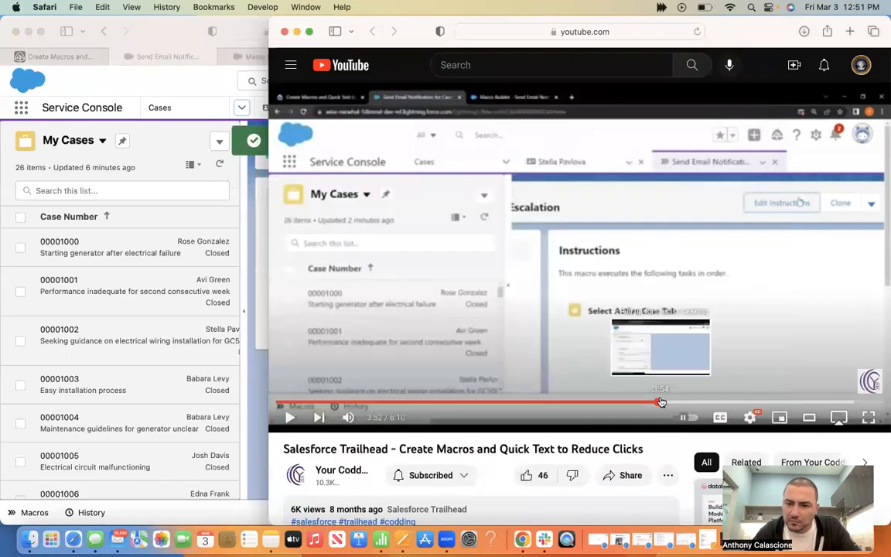
# Skip the tutorial ahead to its navigation-editing part near 4:06, then reopen the console's navigation list
pyautogui.click(662, 402)
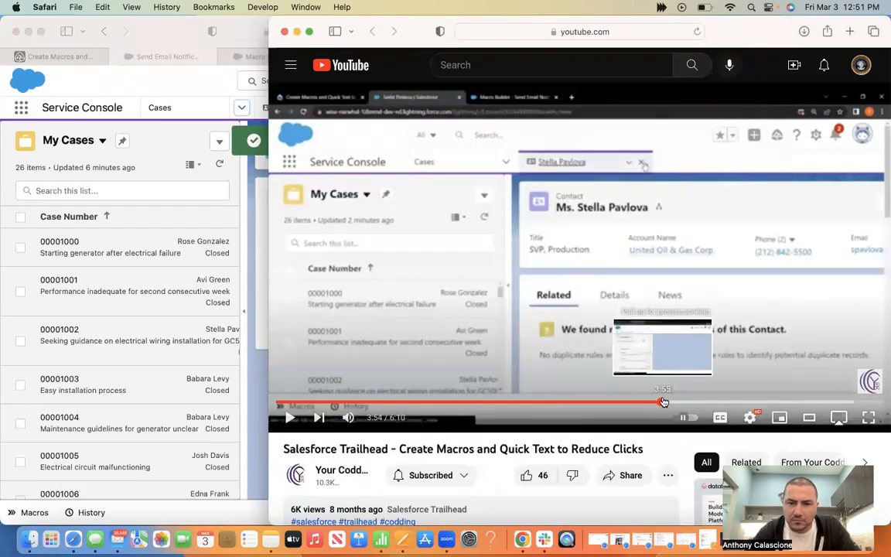
pyautogui.click(663, 401)
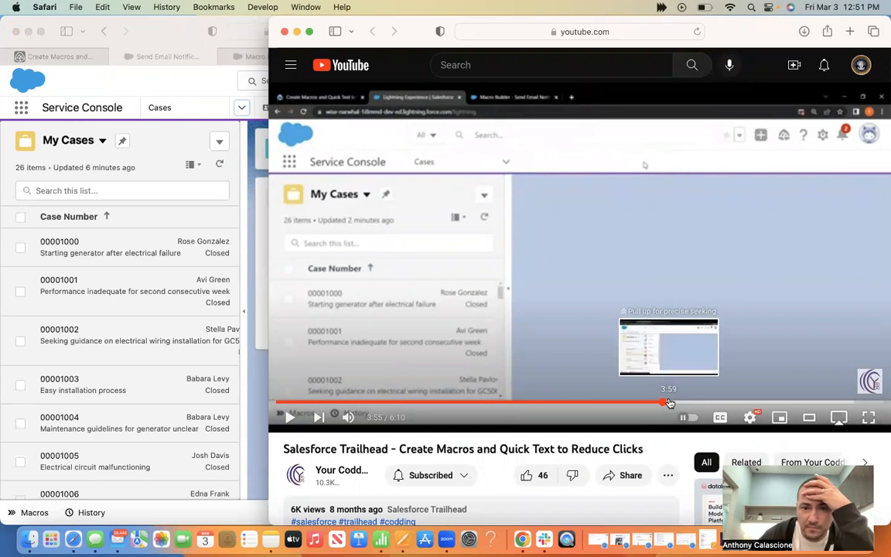
pyautogui.click(672, 403)
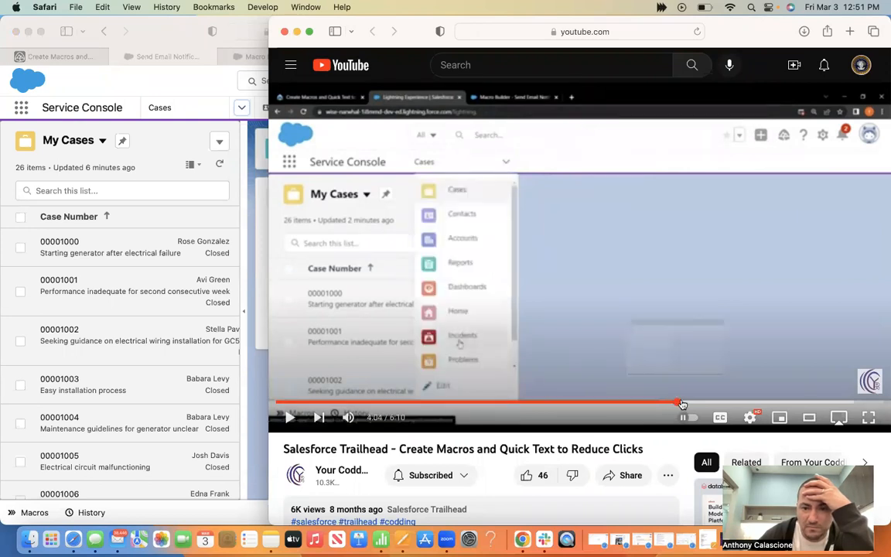
pyautogui.press('Right')
pyautogui.click(681, 404)
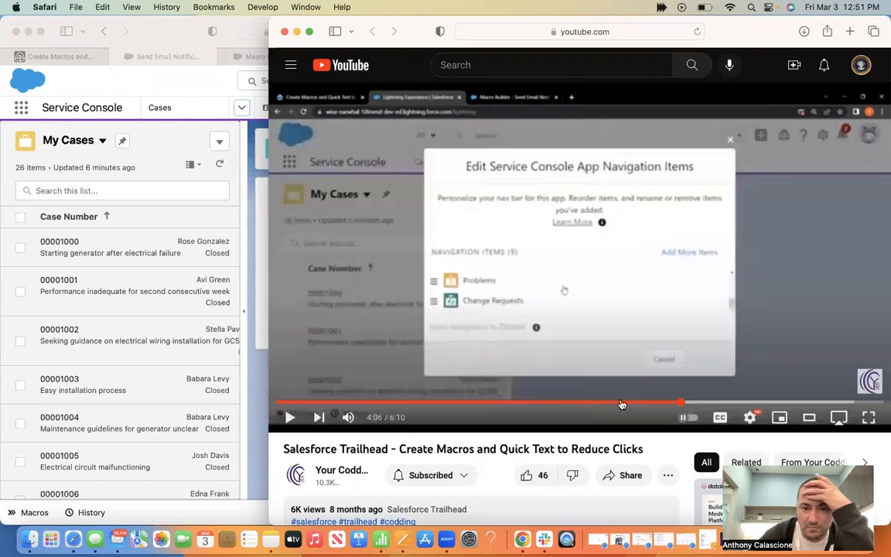
pyautogui.click(287, 418)
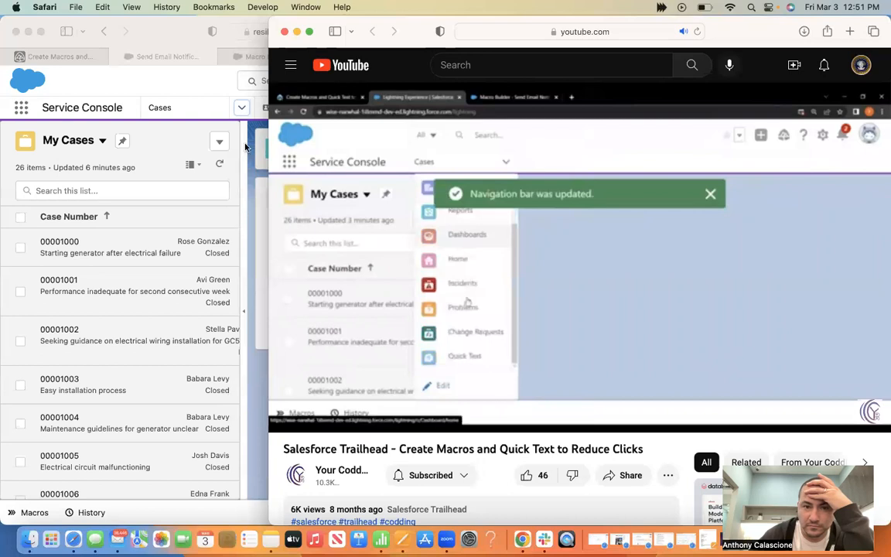
pyautogui.click(242, 109)
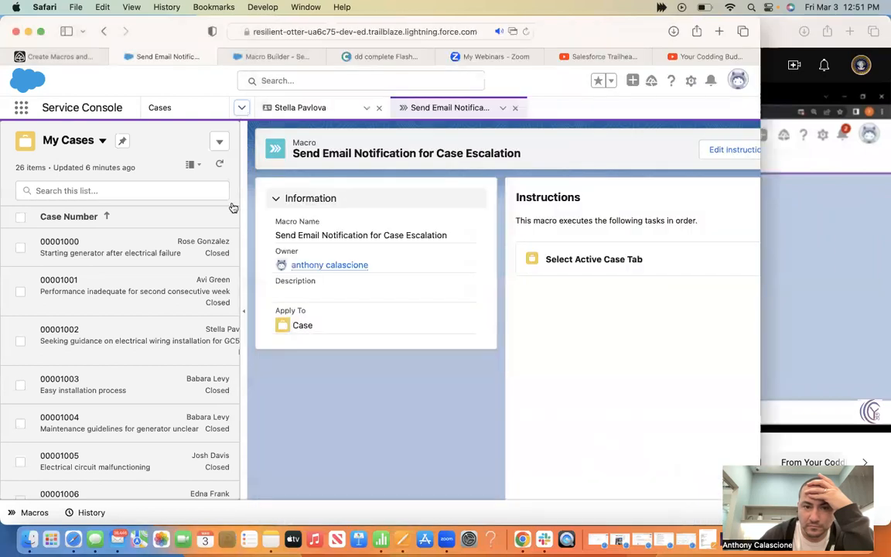
# Open the Quick Text page from the console navigation menu
pyautogui.scroll(-2, 214, 306)
pyautogui.click(209, 320)
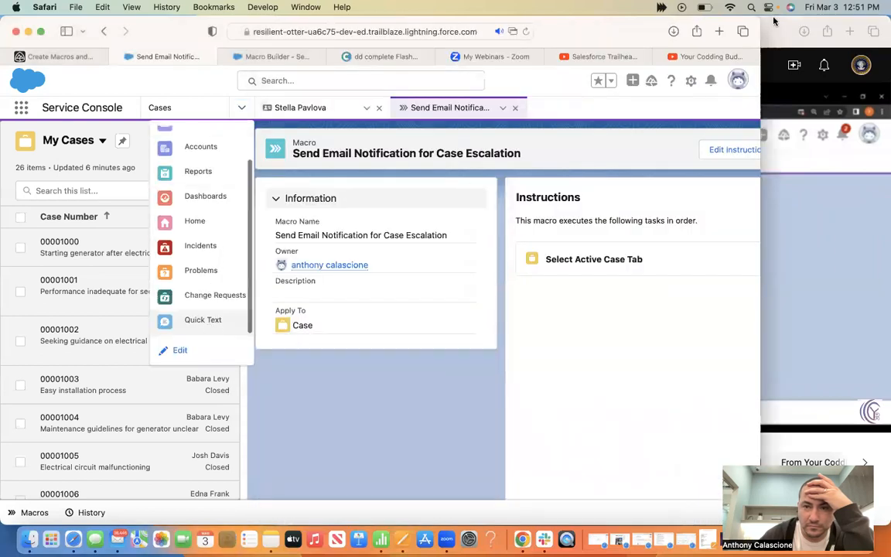
pyautogui.click(773, 21)
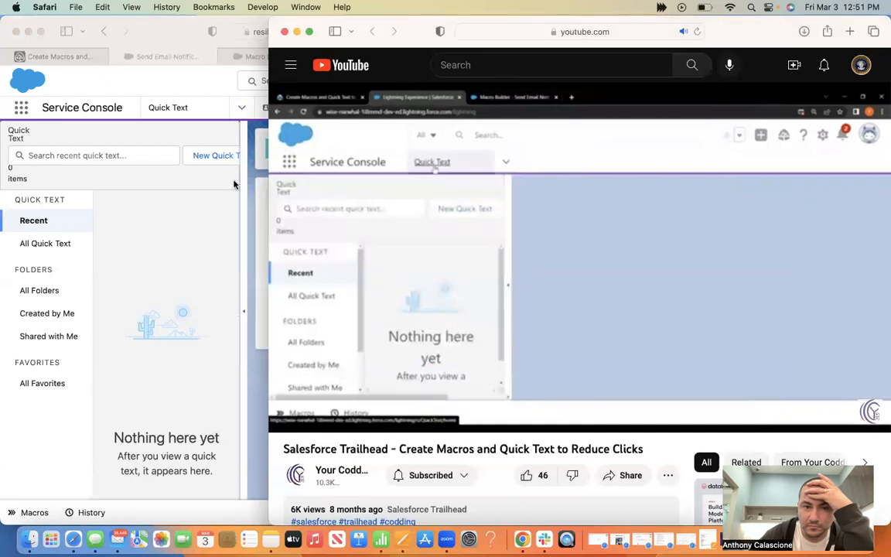
pyautogui.click(167, 109)
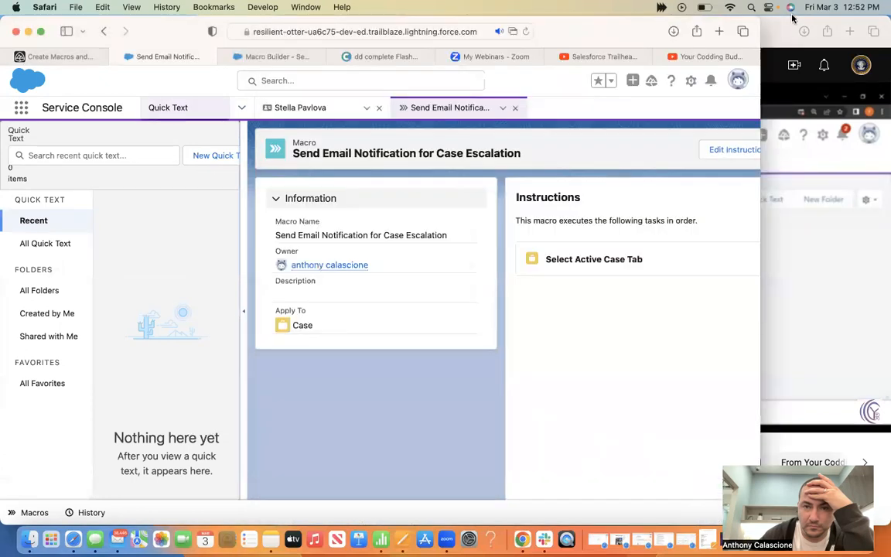
pyautogui.click(769, 31)
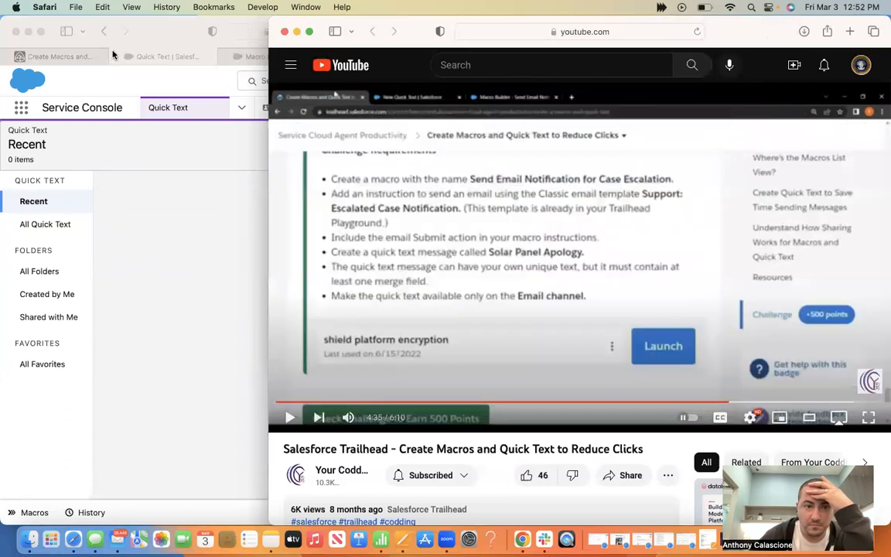
# Copy the quick text name 'Solar Panel Apology' from the Trailhead challenge requirements
pyautogui.click(77, 58)
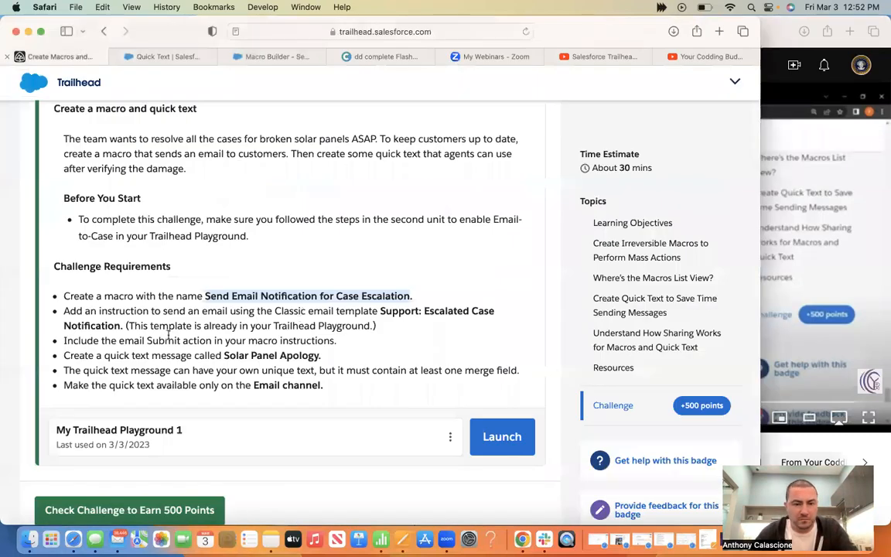
pyautogui.click(235, 355)
pyautogui.moveTo(225, 355); pyautogui.dragTo(319, 356)
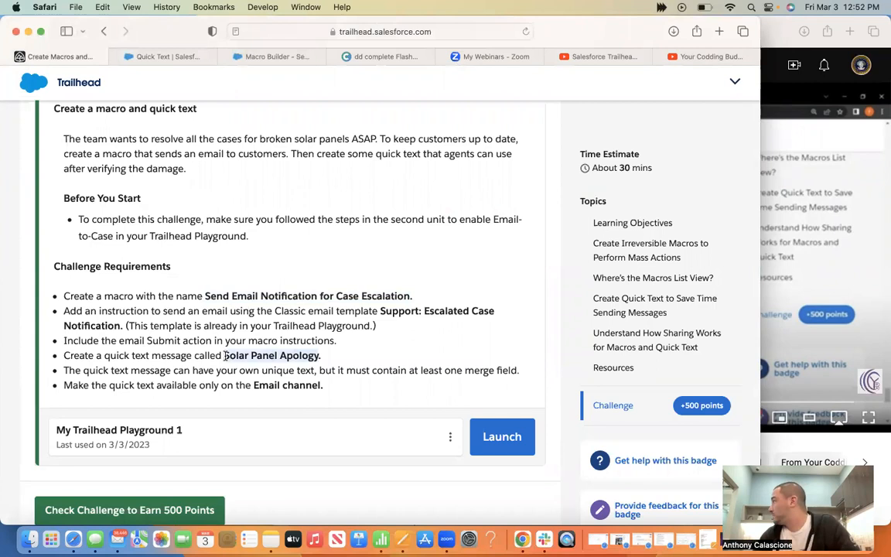
pyautogui.press('super+c')
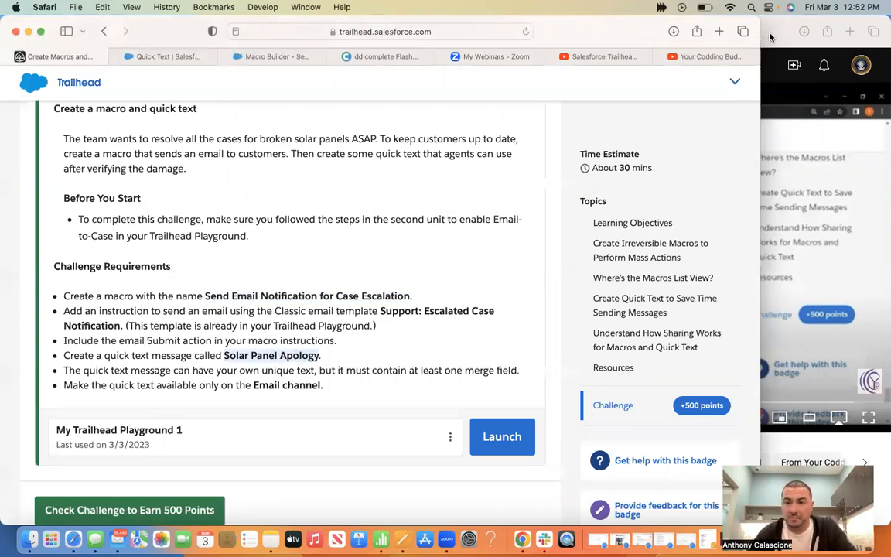
# Return to the Quick Text page, check the tutorial, and start a new quick text
pyautogui.click(256, 54)
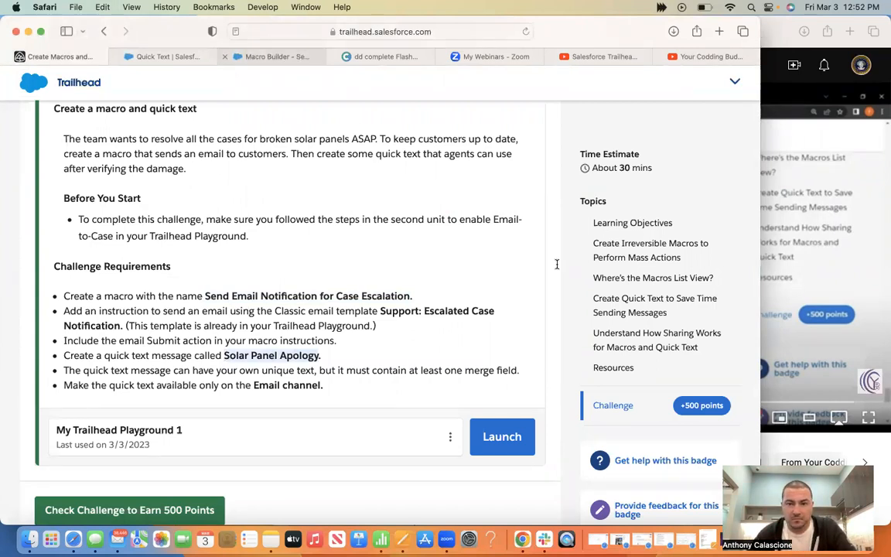
pyautogui.click(154, 57)
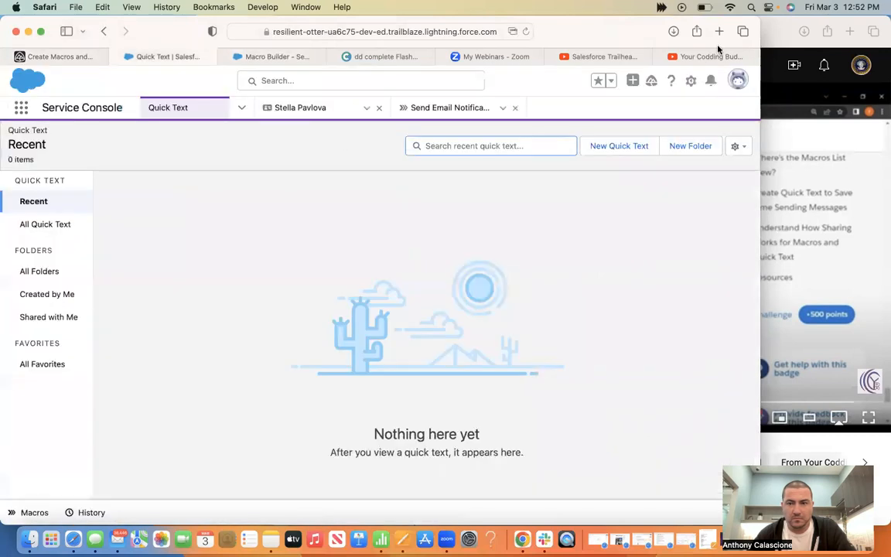
pyautogui.click(766, 36)
pyautogui.click(625, 218)
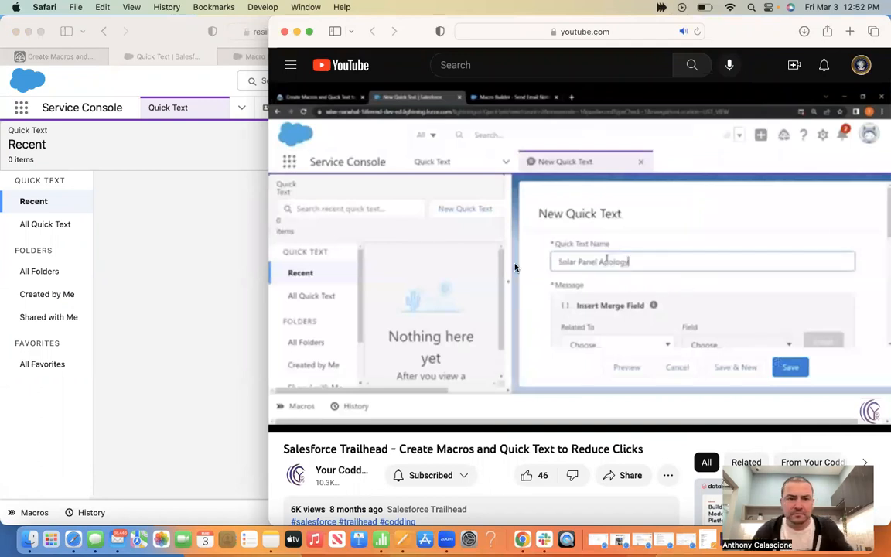
pyautogui.click(115, 282)
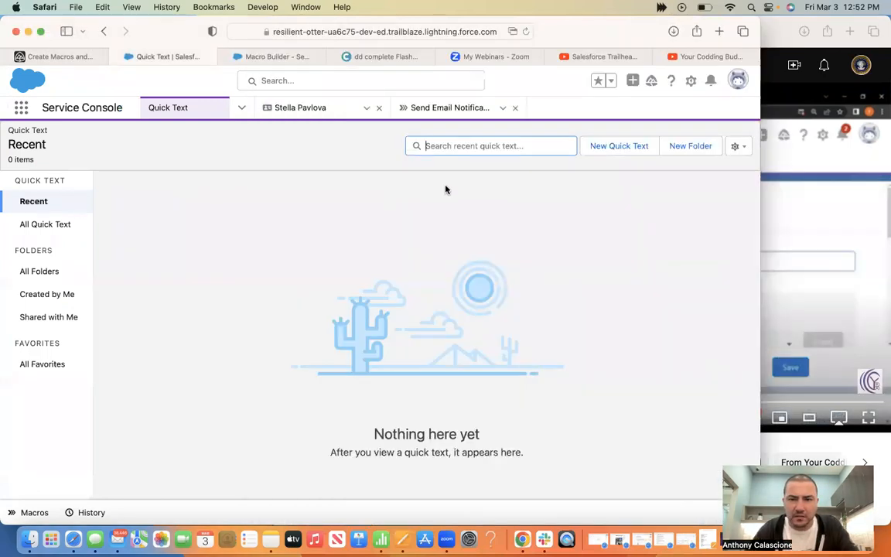
pyautogui.click(627, 147)
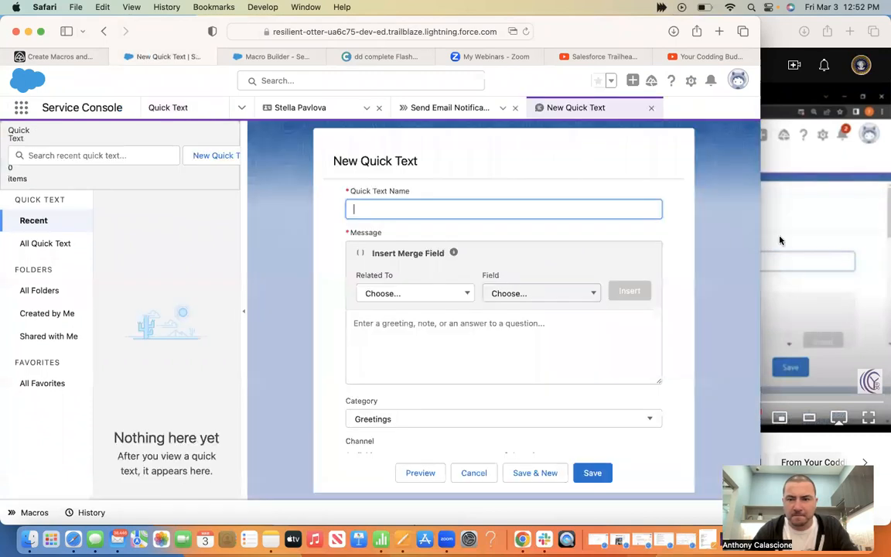
# Paste Solar Panel Apology as the quick text name, checking the challenge requirements
pyautogui.click(800, 231)
pyautogui.click(252, 310)
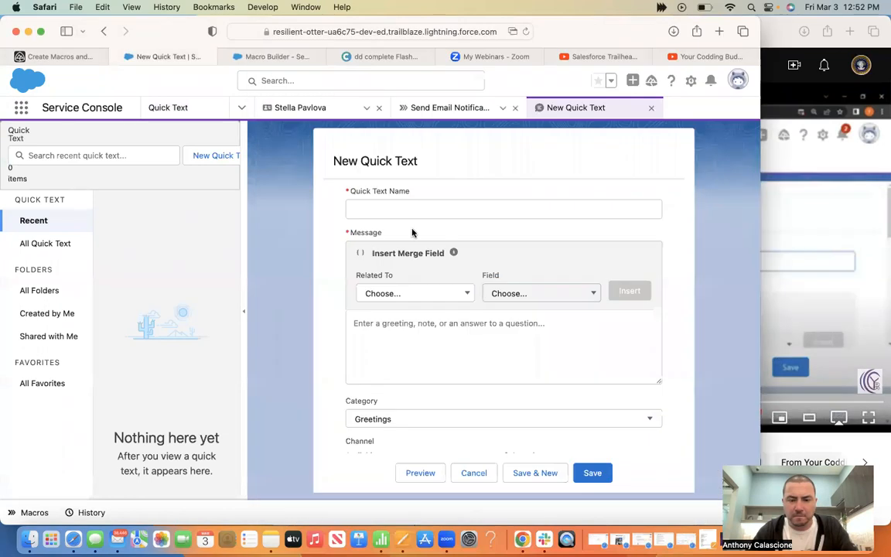
pyautogui.press('super+v')
pyautogui.click(793, 216)
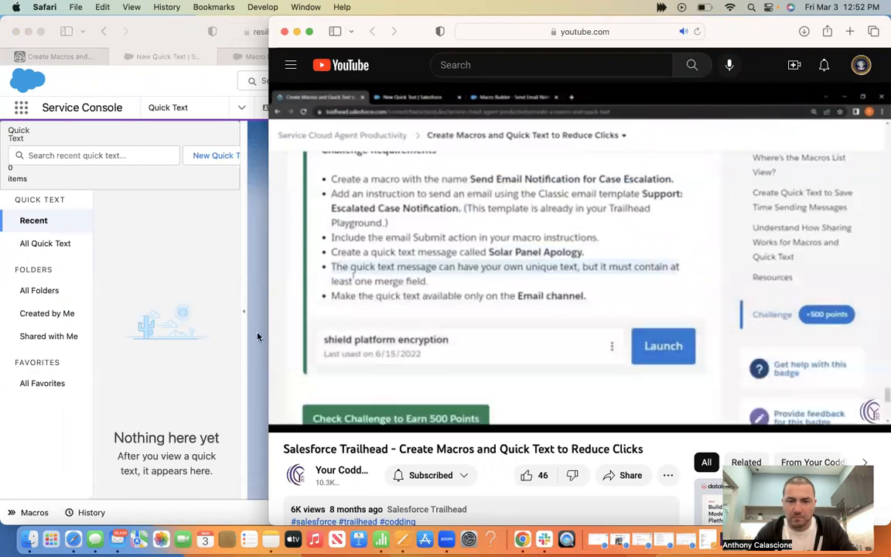
pyautogui.click(258, 337)
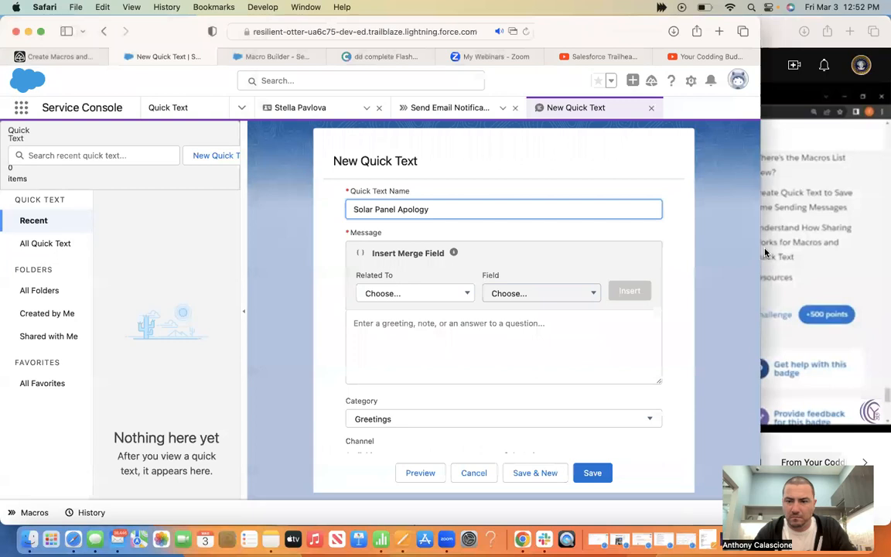
pyautogui.click(764, 252)
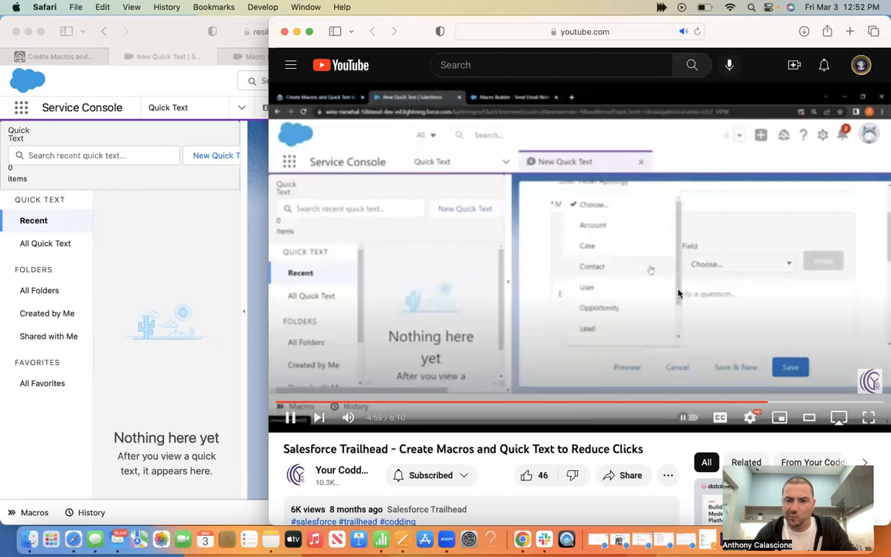
pyautogui.click(678, 293)
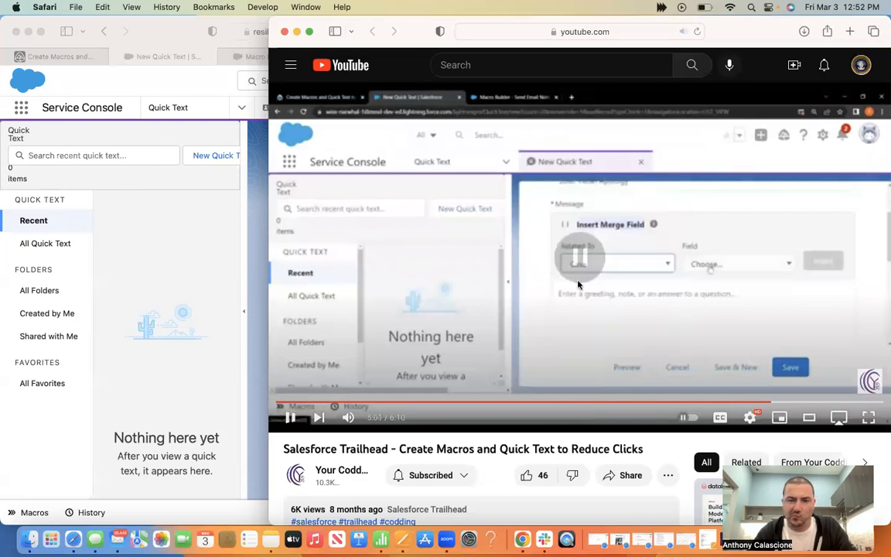
pyautogui.click(257, 302)
# Insert the Case Number merge field, related to Case, into the message
pyautogui.click(452, 294)
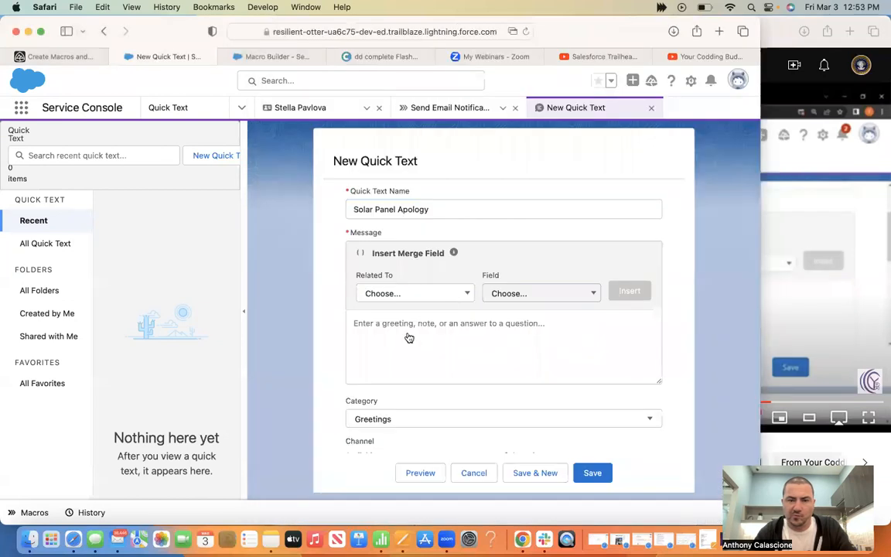
pyautogui.click(394, 349)
pyautogui.click(804, 292)
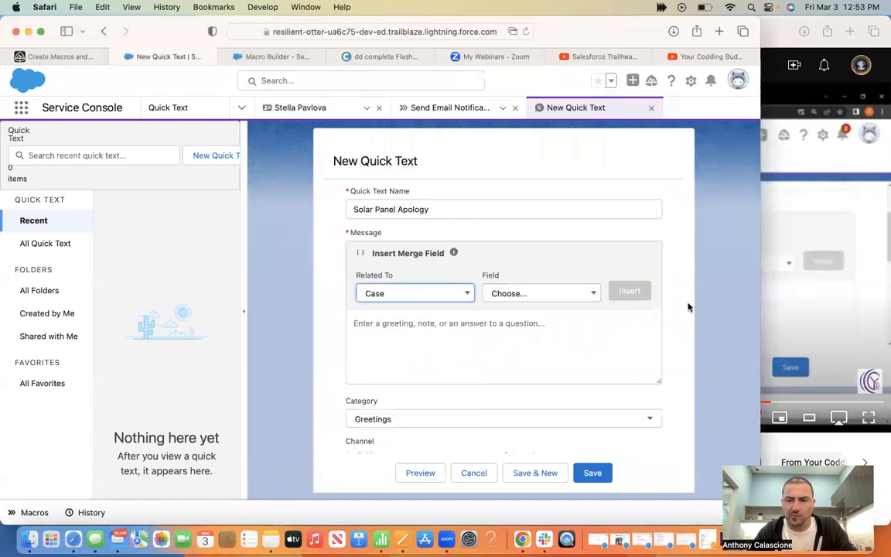
pyautogui.click(688, 307)
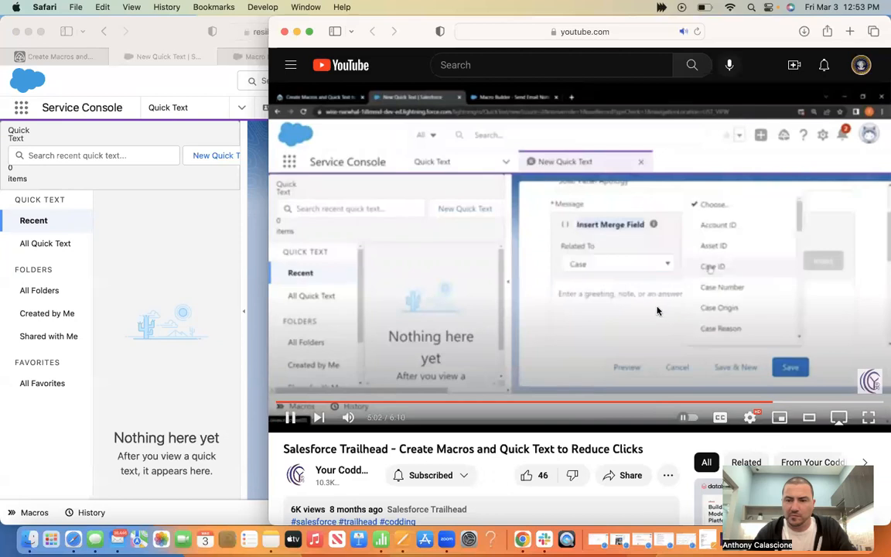
pyautogui.click(658, 310)
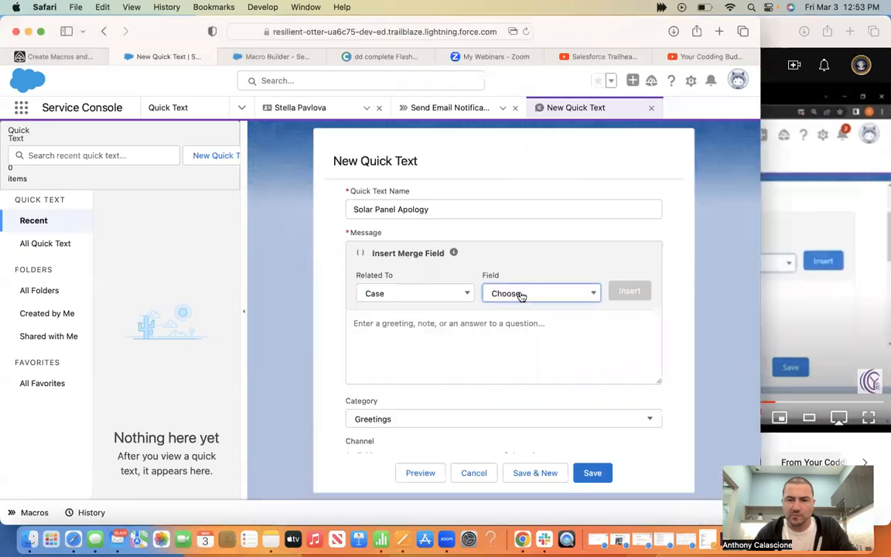
pyautogui.click(523, 297)
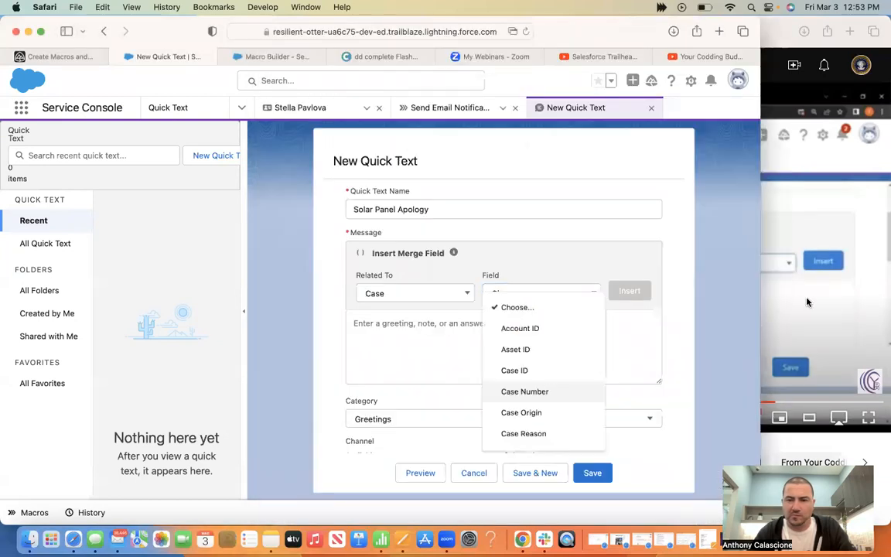
pyautogui.click(683, 317)
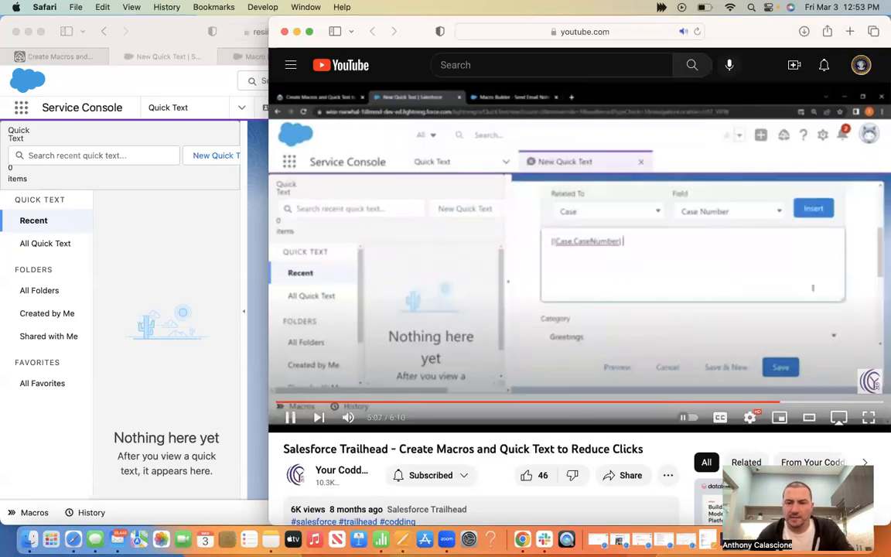
pyautogui.click(511, 277)
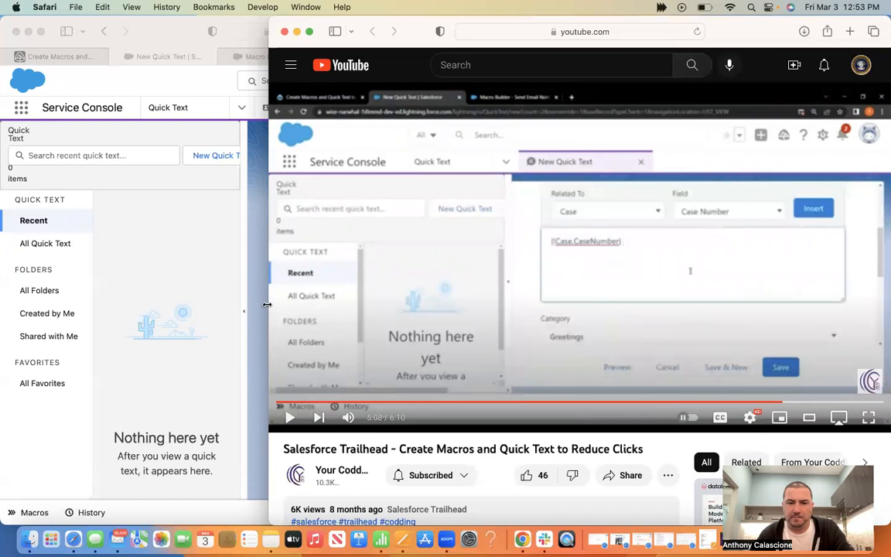
pyautogui.click(259, 308)
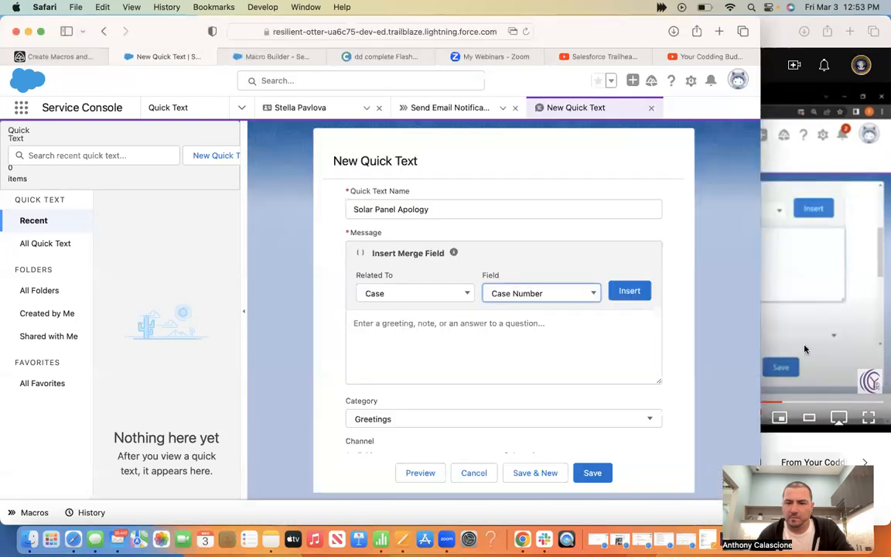
pyautogui.click(629, 291)
# Type Hello after the {!Case.CaseNumber} merge field in the message
pyautogui.press('super+grave')
pyautogui.click(672, 317)
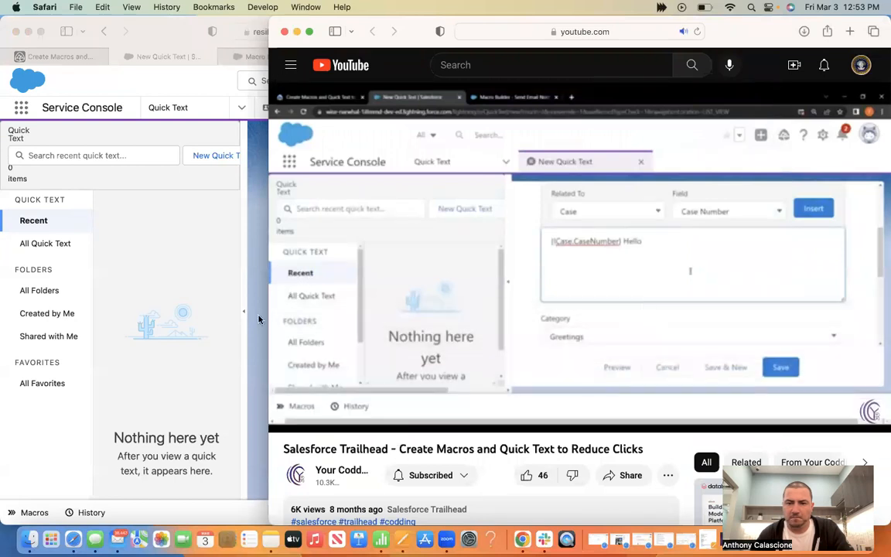
pyautogui.press('super+grave')
pyautogui.write('Hello')
pyautogui.click(830, 284)
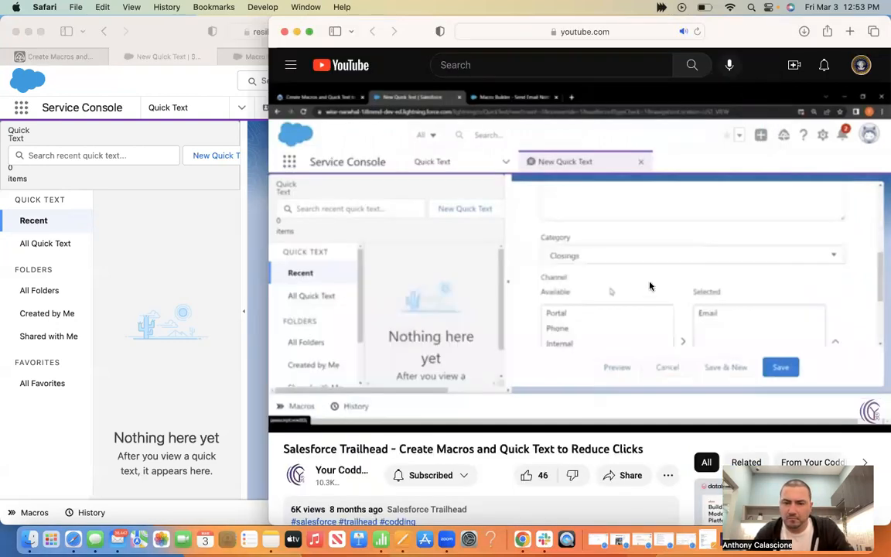
pyautogui.click(260, 353)
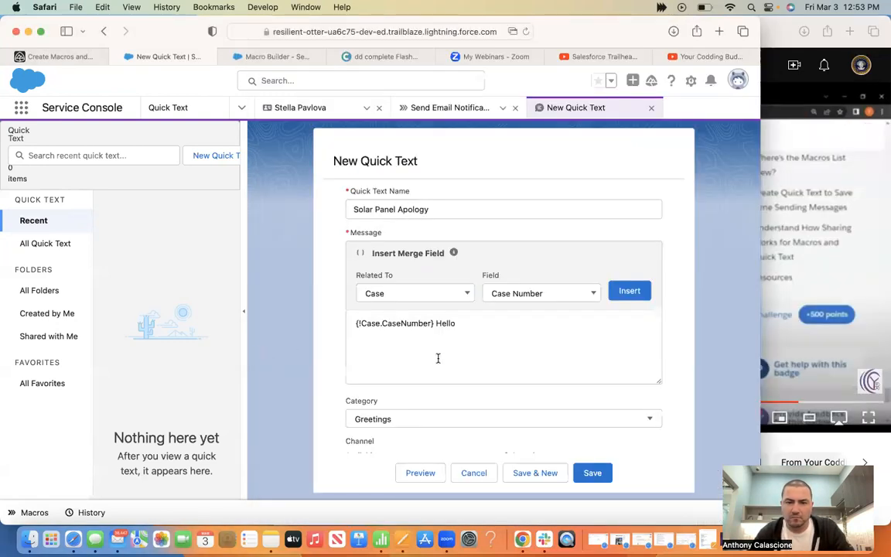
# Choose Closings as the quick text category and Email as its only channel
pyautogui.click(437, 358)
pyautogui.scroll(-3, 387, 279)
pyautogui.click(387, 279)
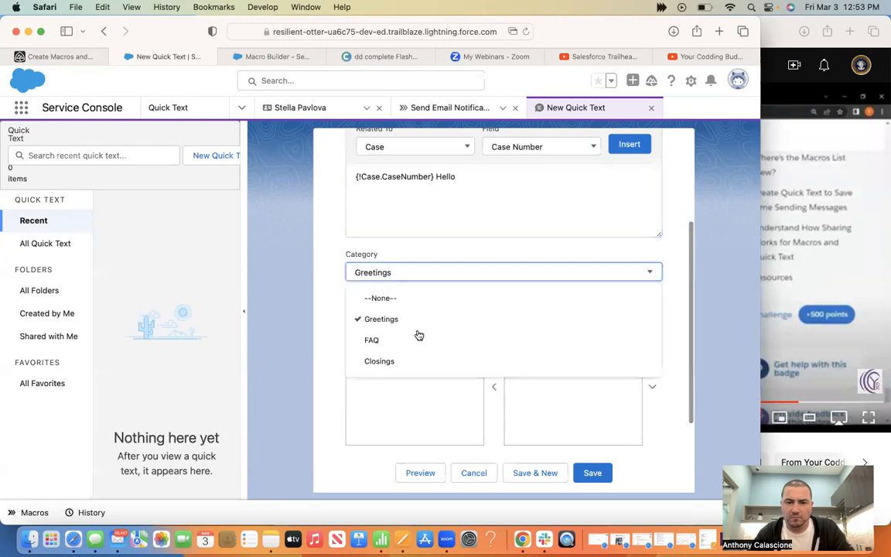
pyautogui.scroll(-1, 410, 324)
# Rewatch the tutorial's save step, then save the Solar Panel Apology quick text
pyautogui.click(866, 246)
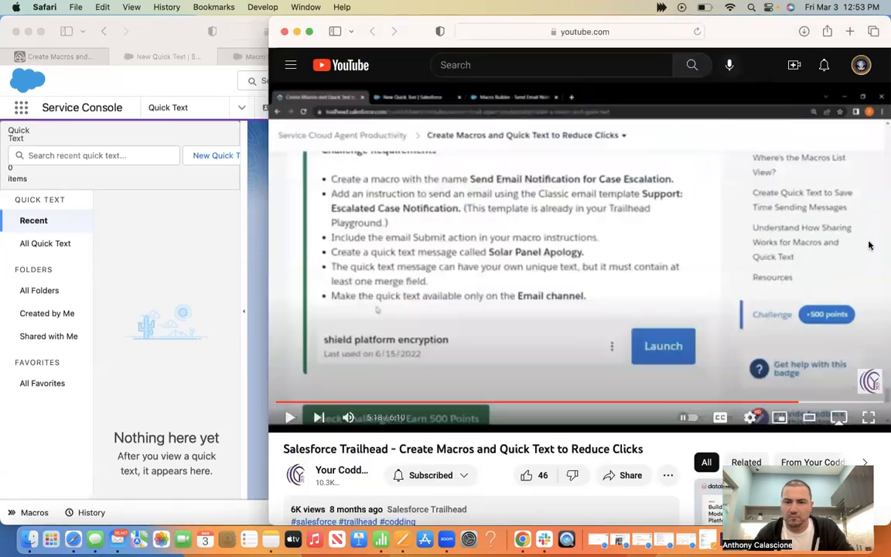
pyautogui.click(583, 229)
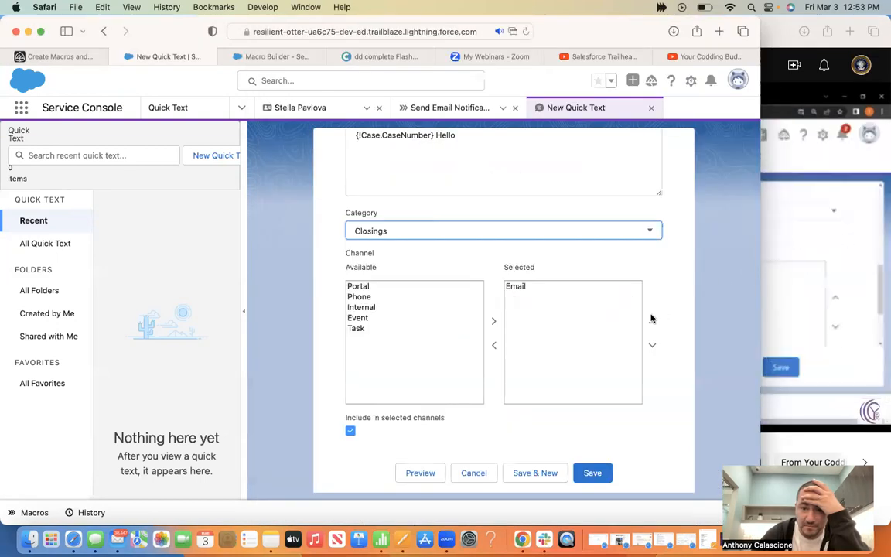
pyautogui.press('super+grave')
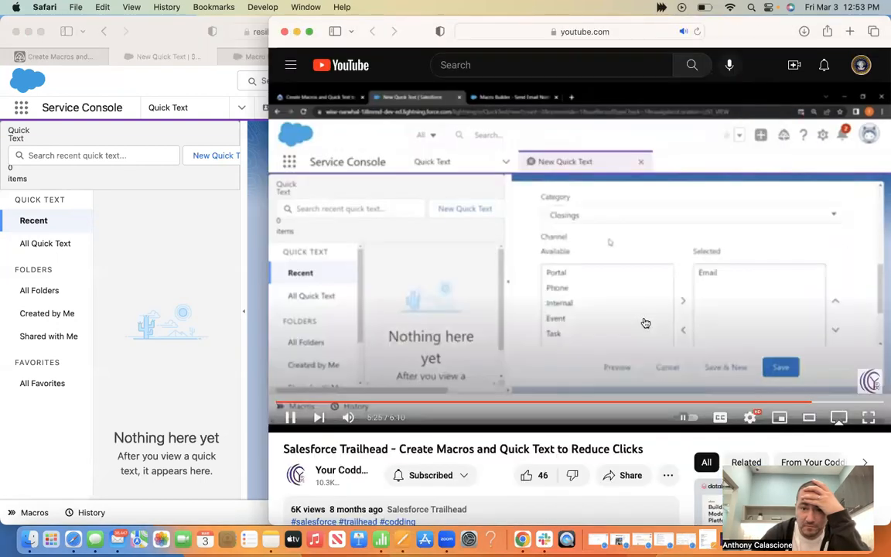
pyautogui.scroll(-2, 641, 322)
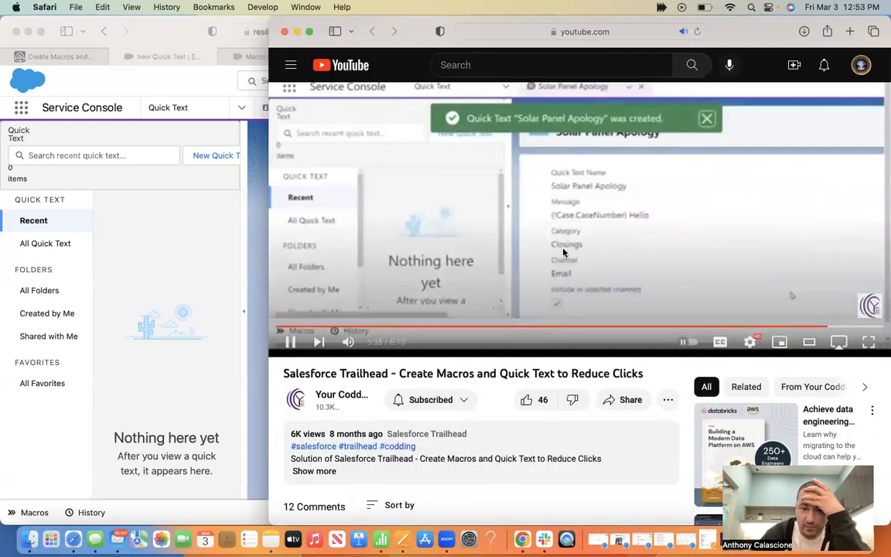
pyautogui.click(826, 327)
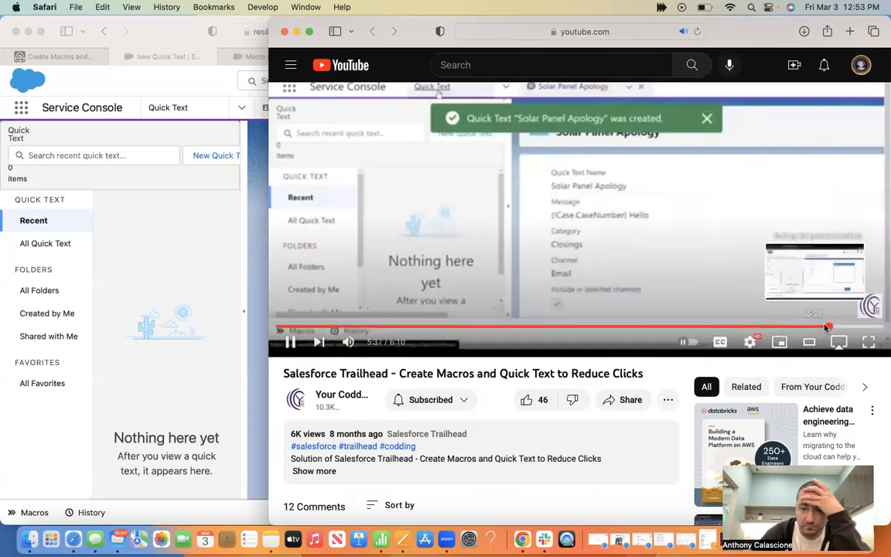
pyautogui.click(822, 328)
pyautogui.click(820, 328)
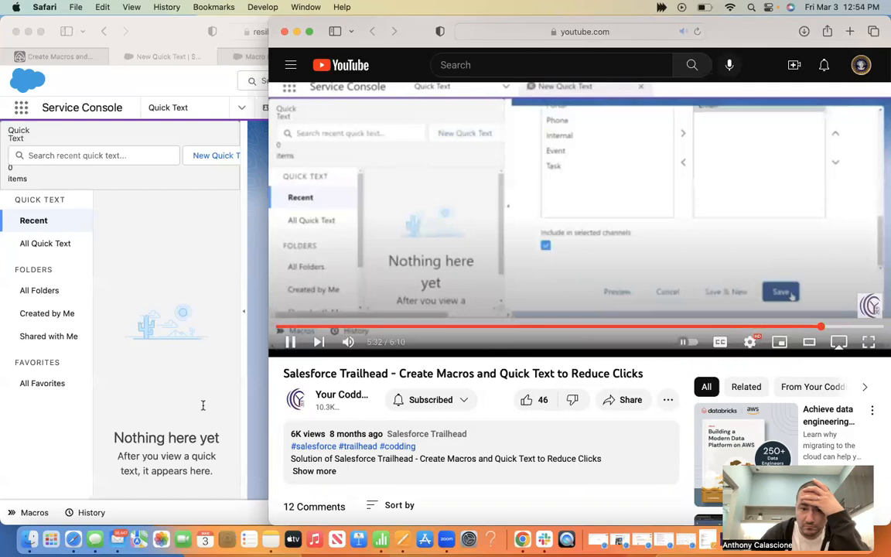
pyautogui.press('super+grave')
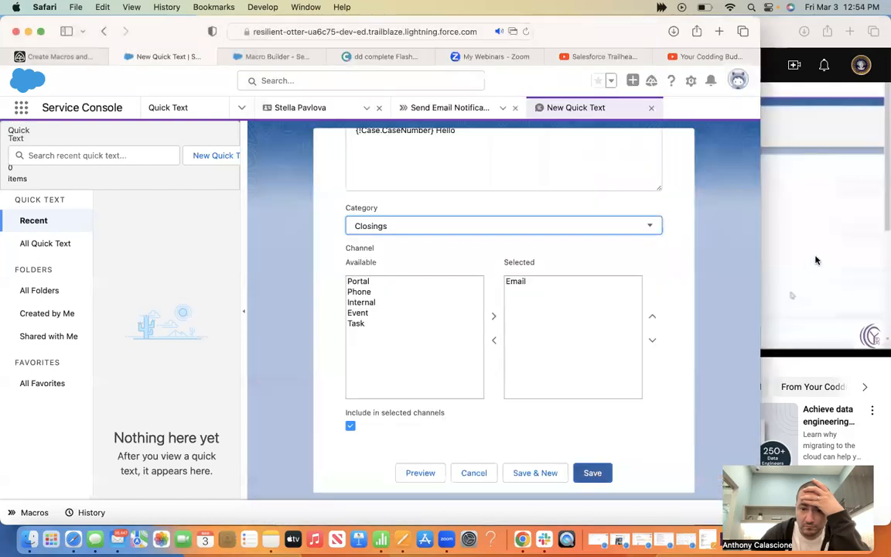
pyautogui.click(815, 259)
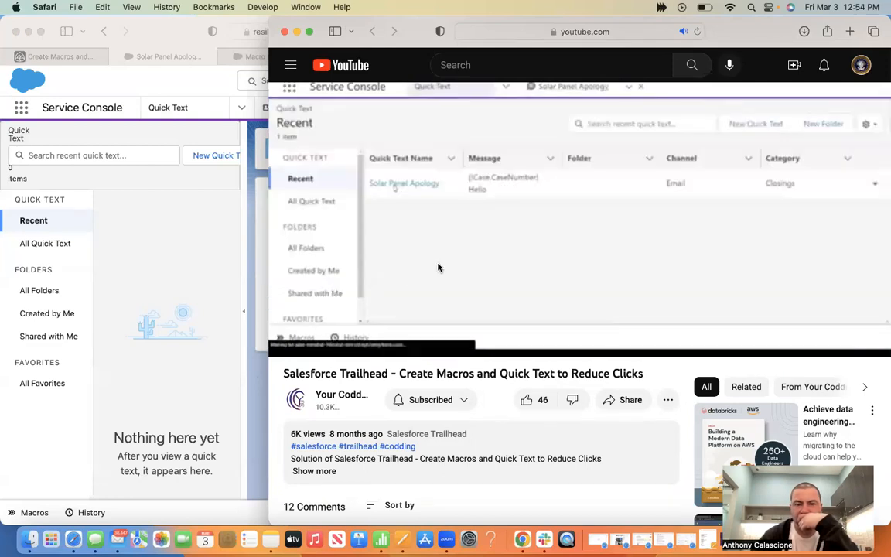
# Pause the walkthrough, view the saved quick text record, then return to the Trailhead challenge
pyautogui.click(437, 267)
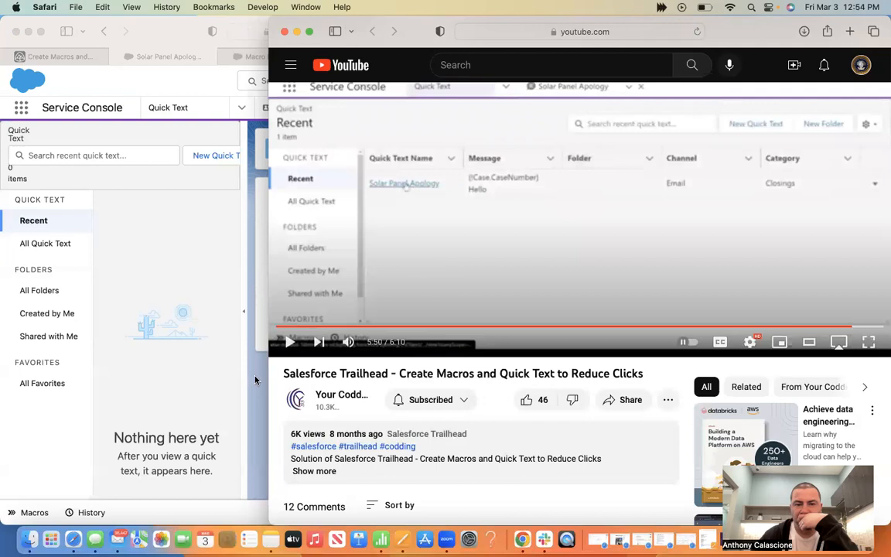
pyautogui.click(265, 315)
pyautogui.click(58, 56)
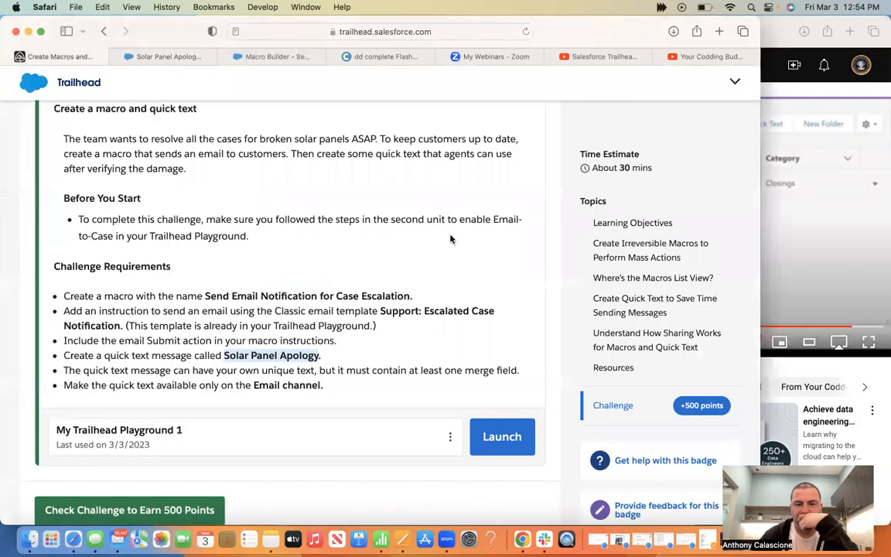
# Pass the challenge for 500 points and open Use All the Service Console Productivity Tools Together
pyautogui.scroll(-2, 201, 399)
pyautogui.click(144, 464)
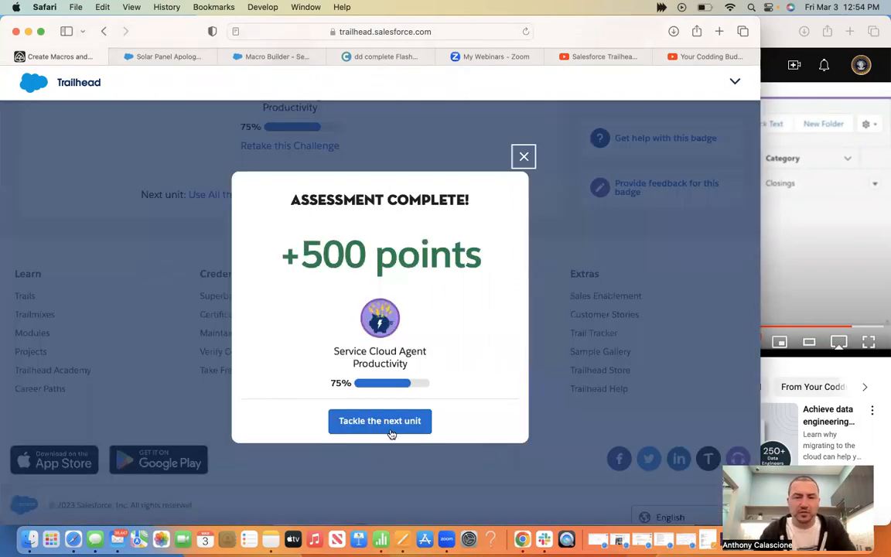
pyautogui.click(391, 432)
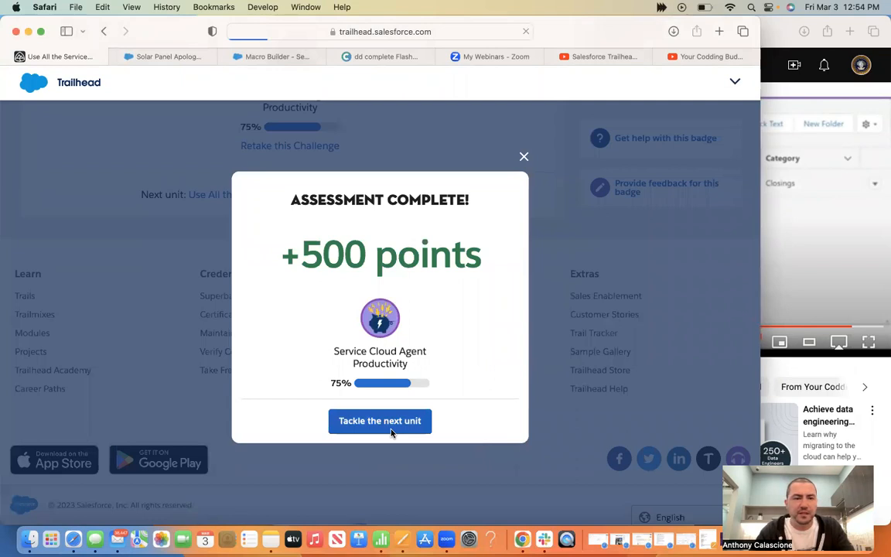
pyautogui.click(775, 39)
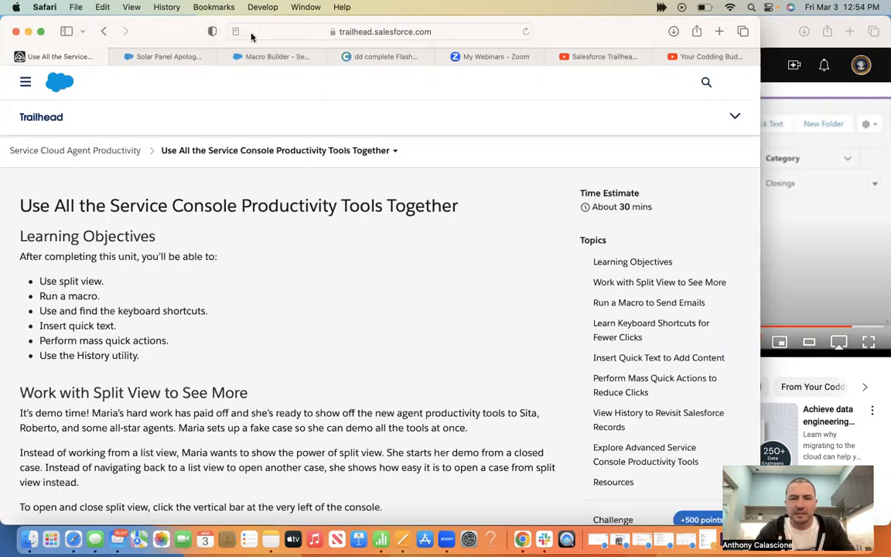
pyautogui.click(284, 31)
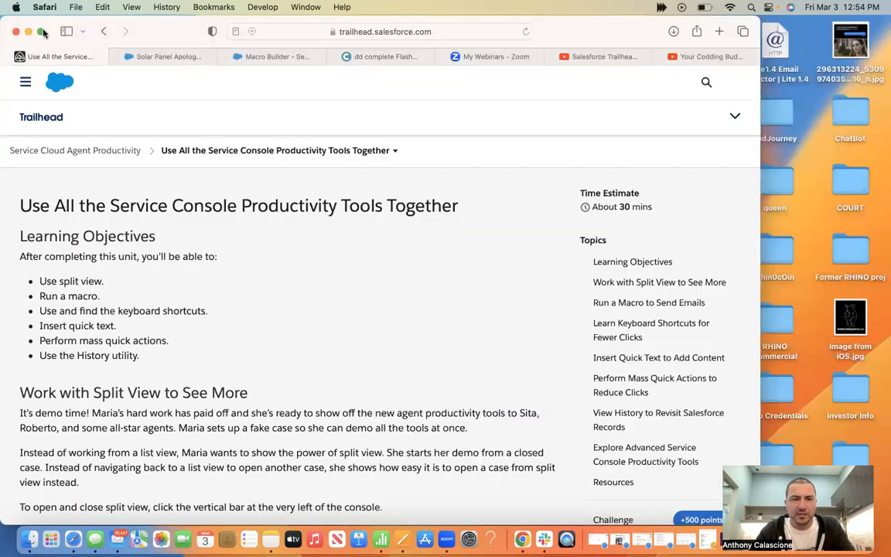
pyautogui.click(42, 32)
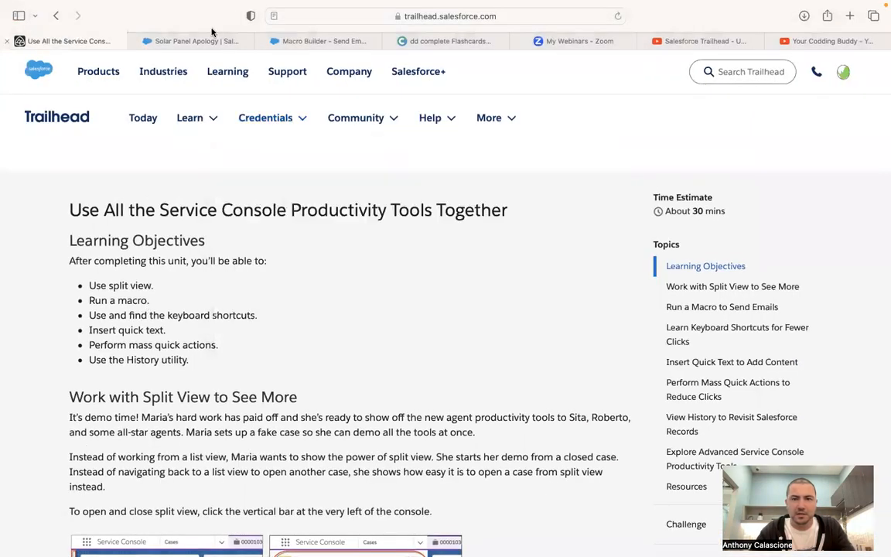
pyautogui.click(131, 41)
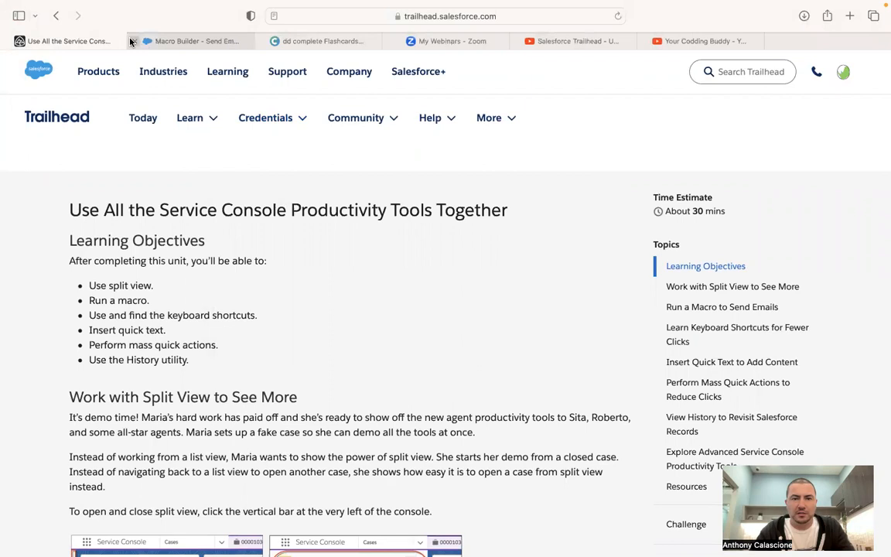
pyautogui.click(132, 41)
pyautogui.moveTo(285, 44)
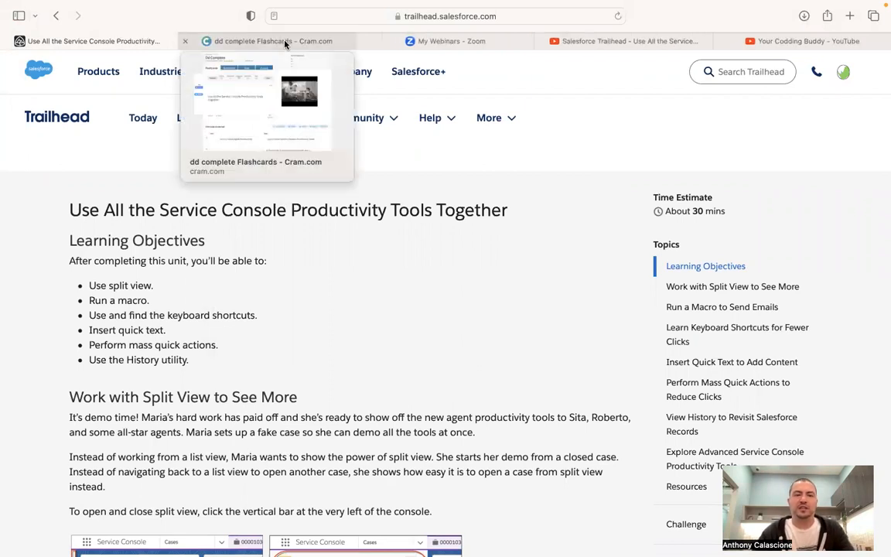
pyautogui.click(285, 44)
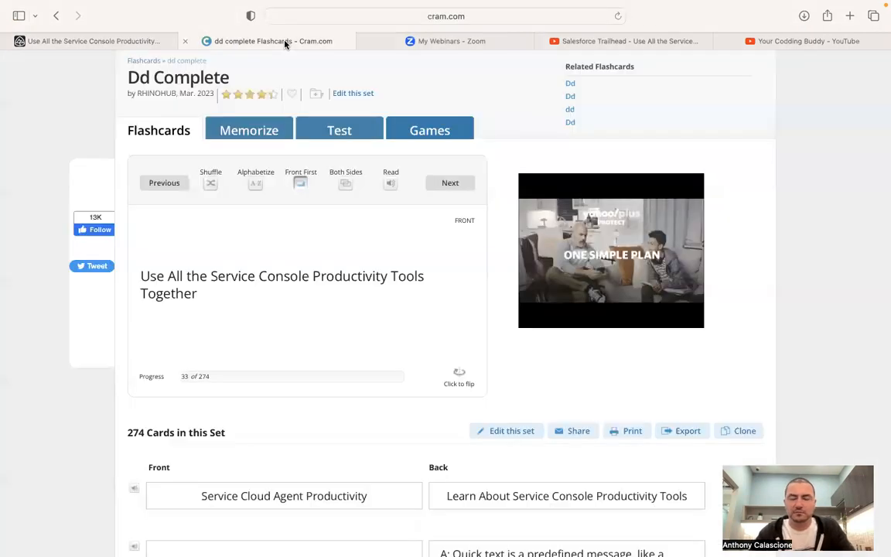
# Review the Split View, macro, shortcuts panel and quick text shortcut flashcards
pyautogui.click(457, 190)
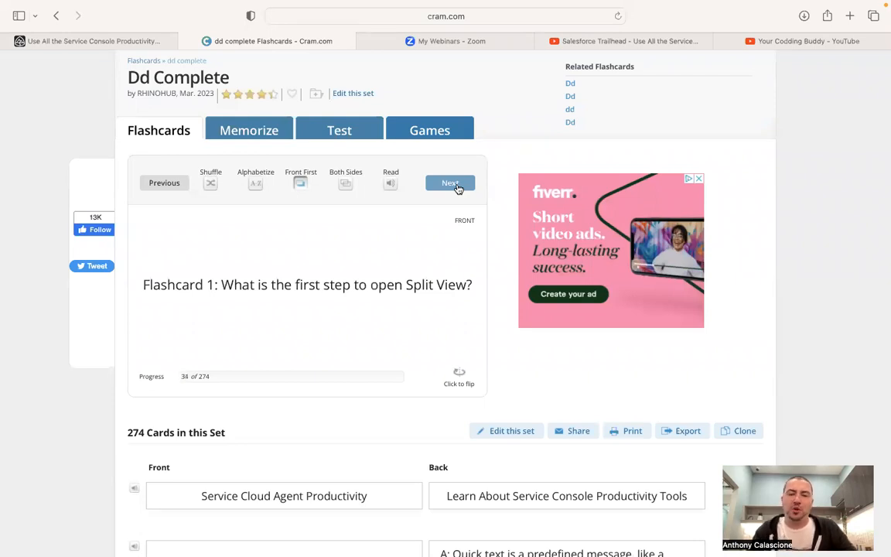
pyautogui.click(463, 391)
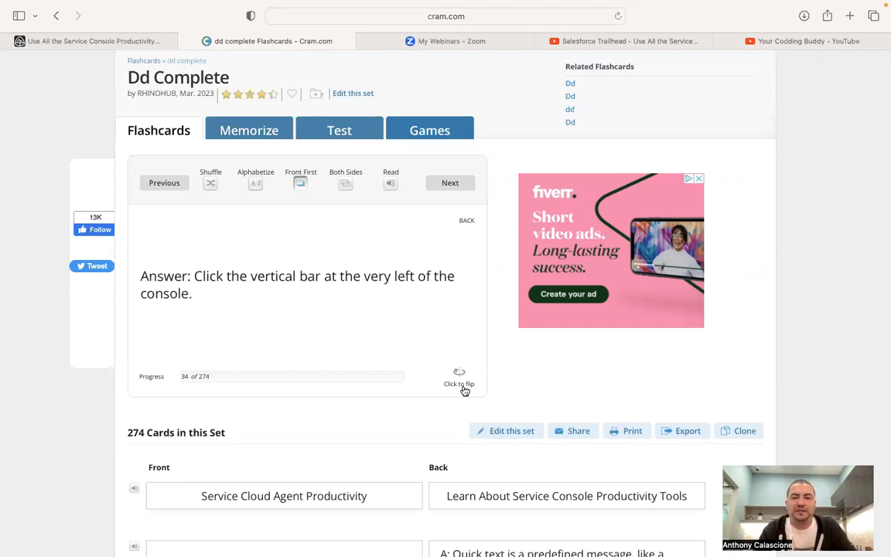
pyautogui.click(458, 184)
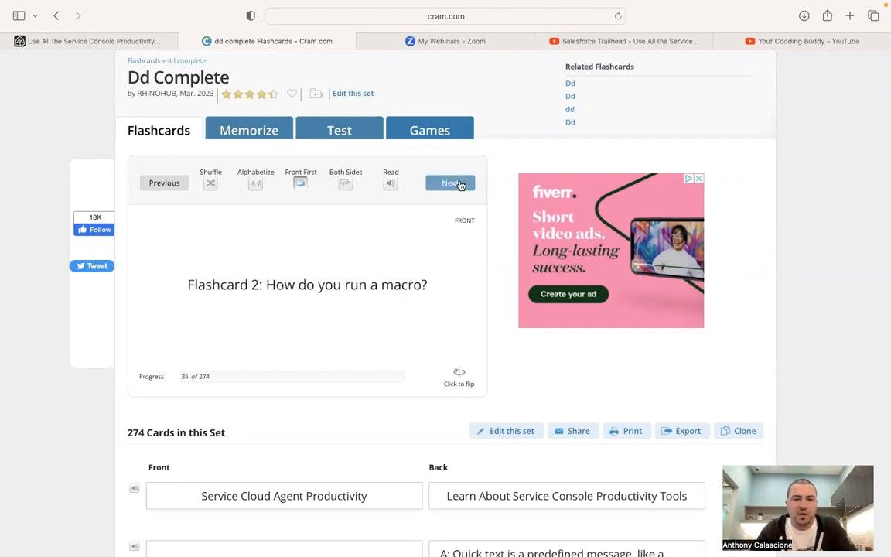
pyautogui.click(459, 373)
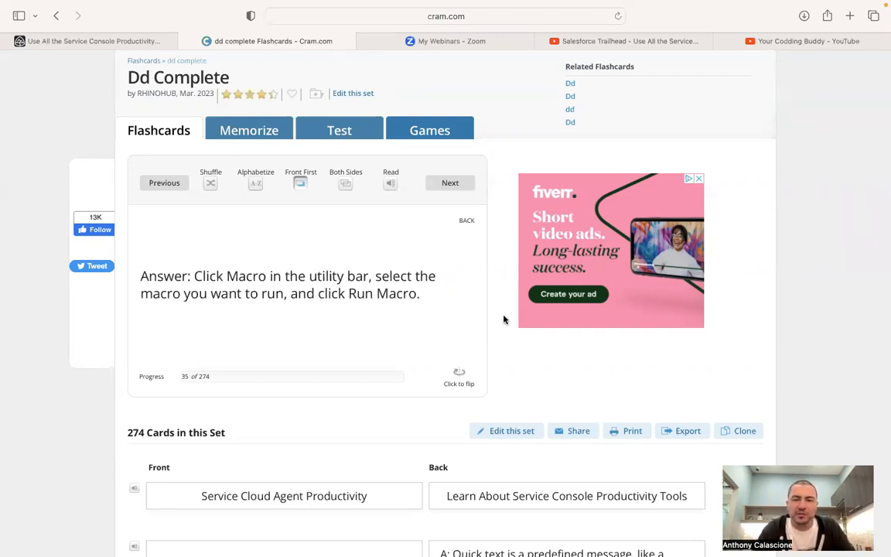
pyautogui.click(450, 184)
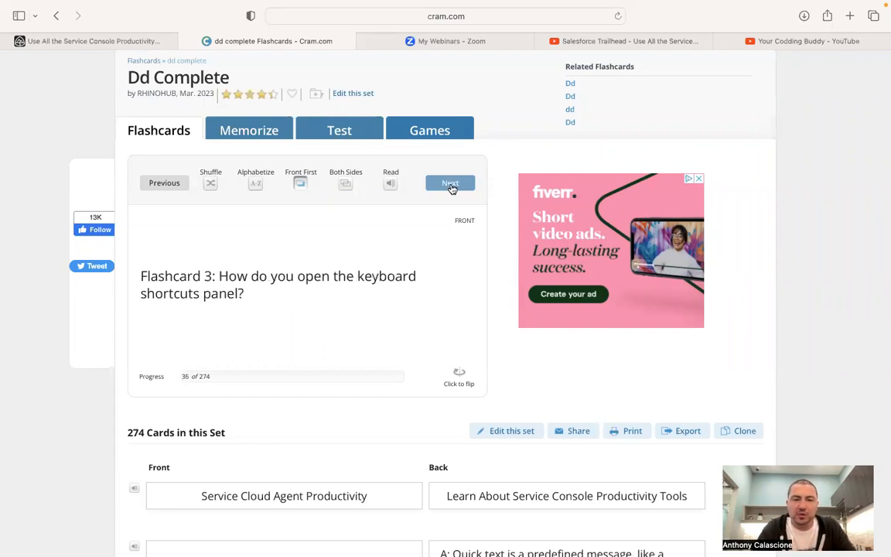
pyautogui.click(461, 378)
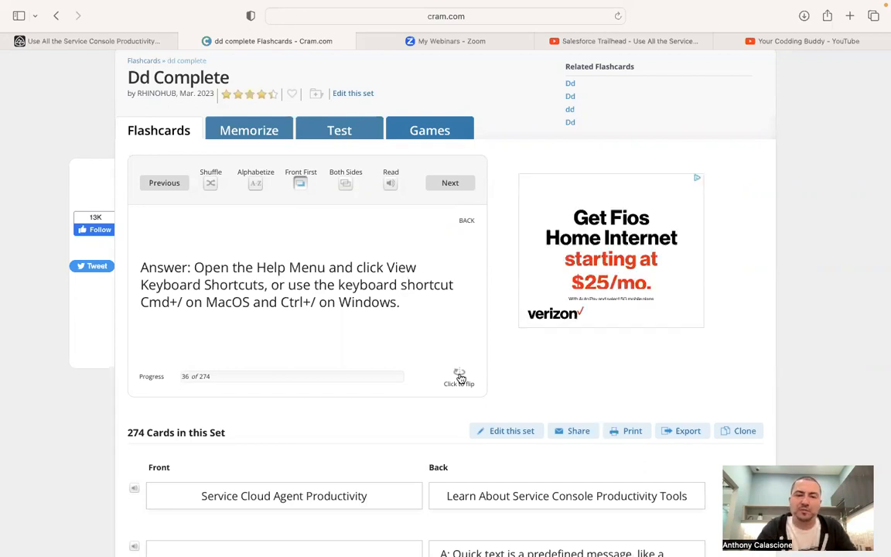
pyautogui.click(446, 185)
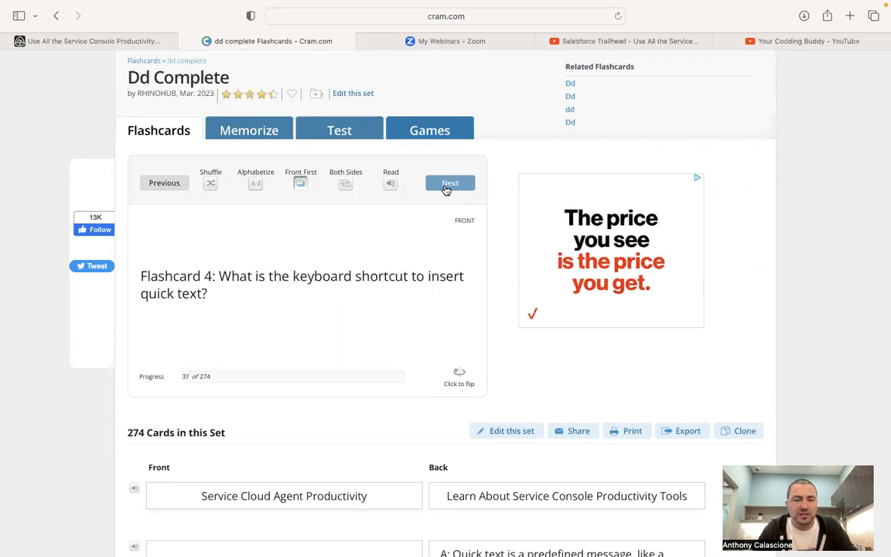
pyautogui.click(458, 372)
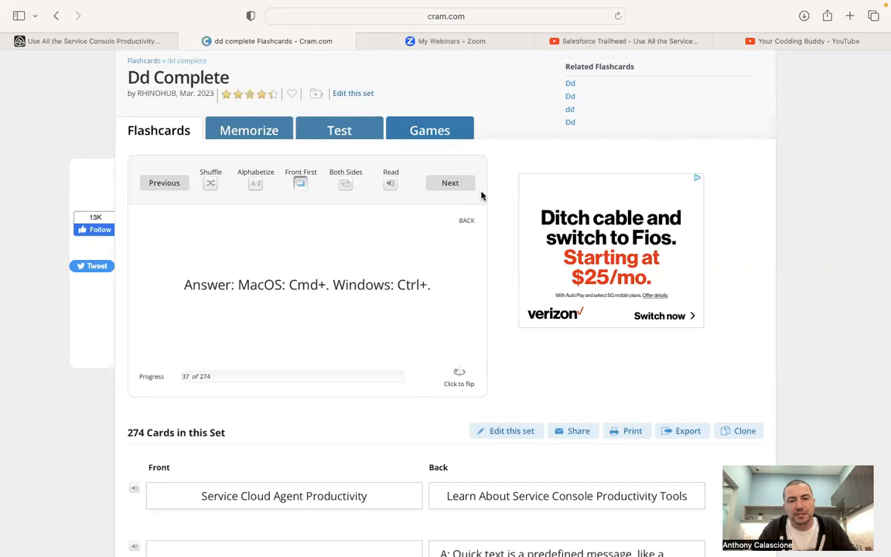
# Review the mass quick actions, History utility and QuickActionDefaultsHandler flashcards
pyautogui.click(450, 183)
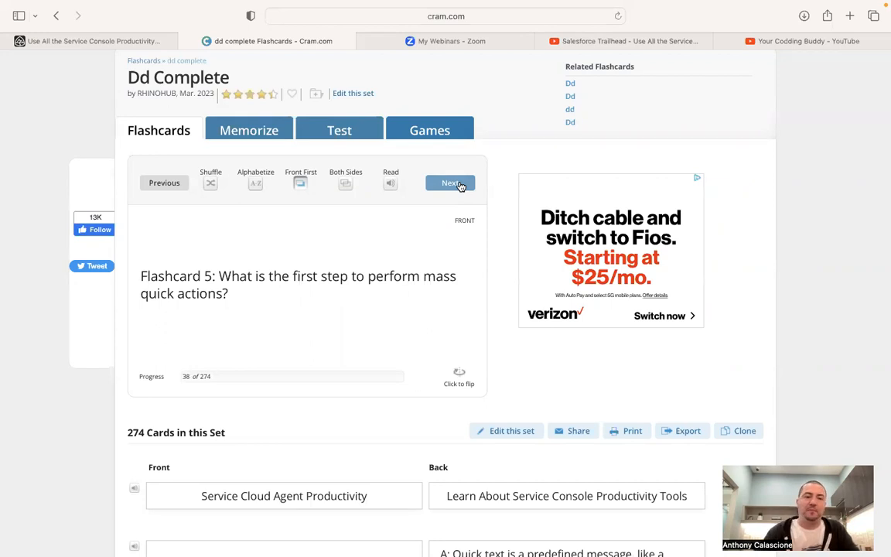
pyautogui.click(452, 183)
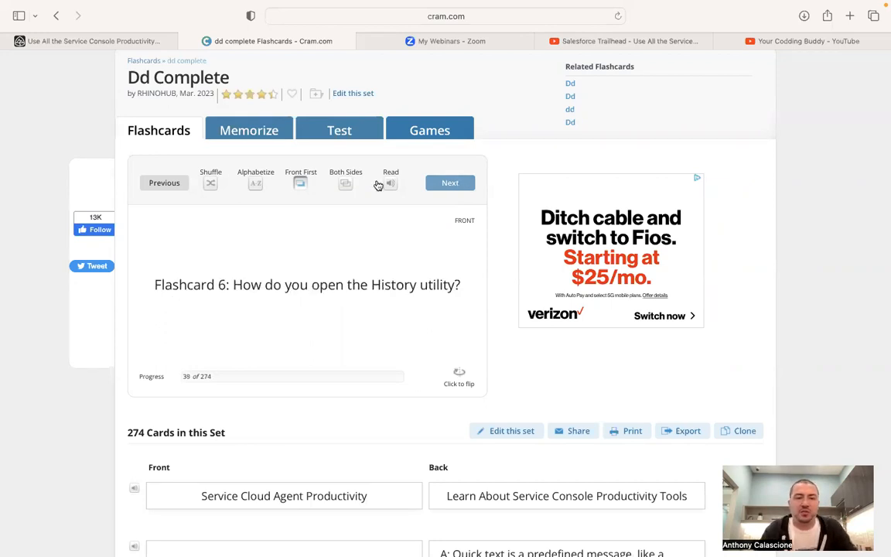
pyautogui.click(157, 183)
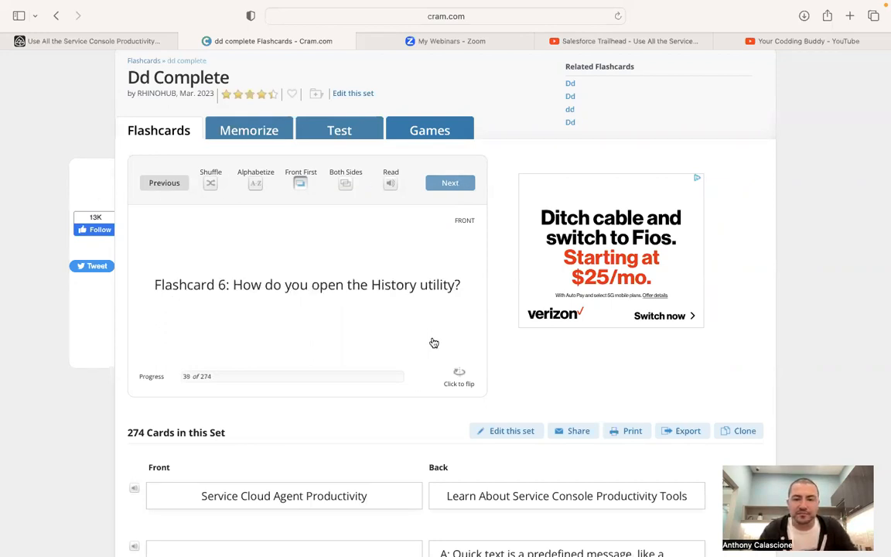
pyautogui.click(466, 374)
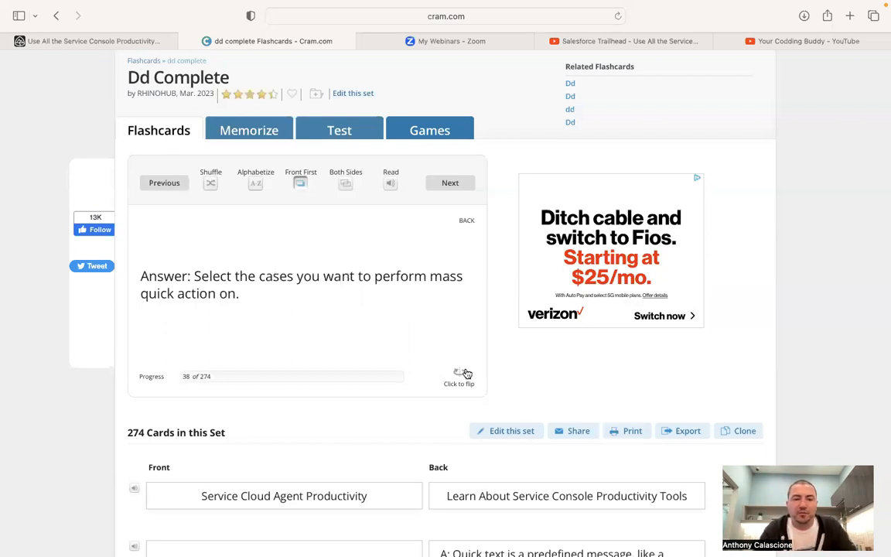
pyautogui.click(454, 181)
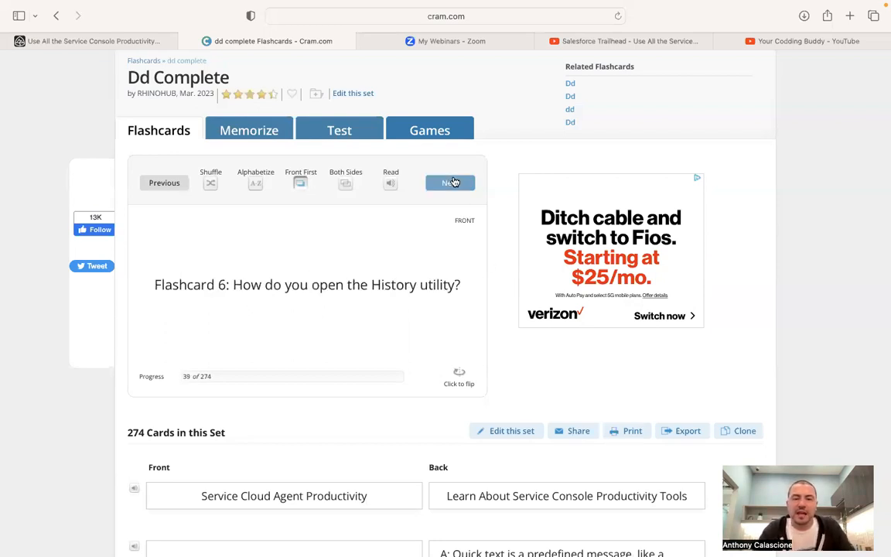
pyautogui.click(464, 378)
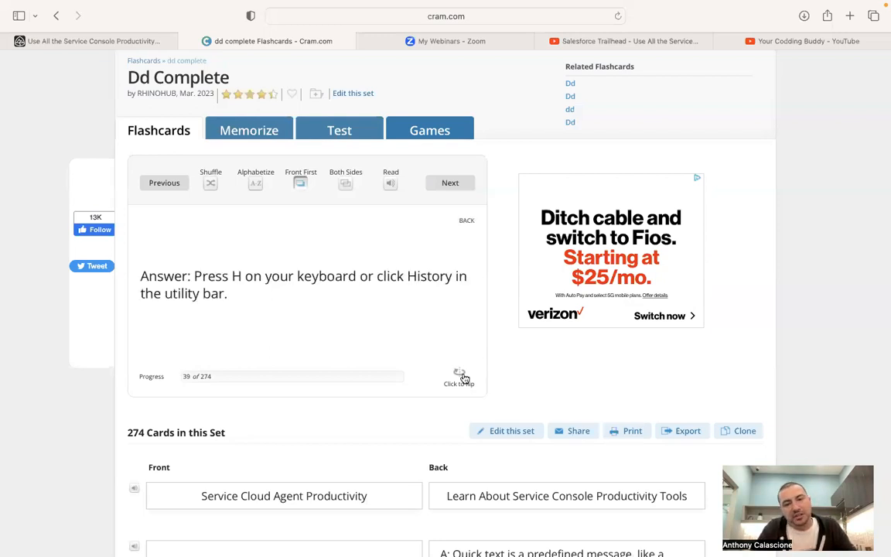
pyautogui.click(468, 191)
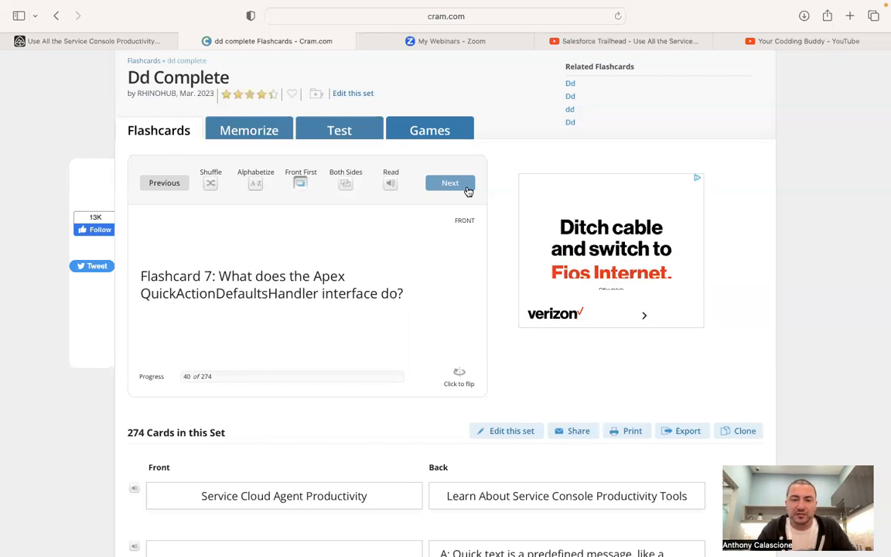
pyautogui.click(467, 190)
pyautogui.click(164, 185)
pyautogui.click(467, 381)
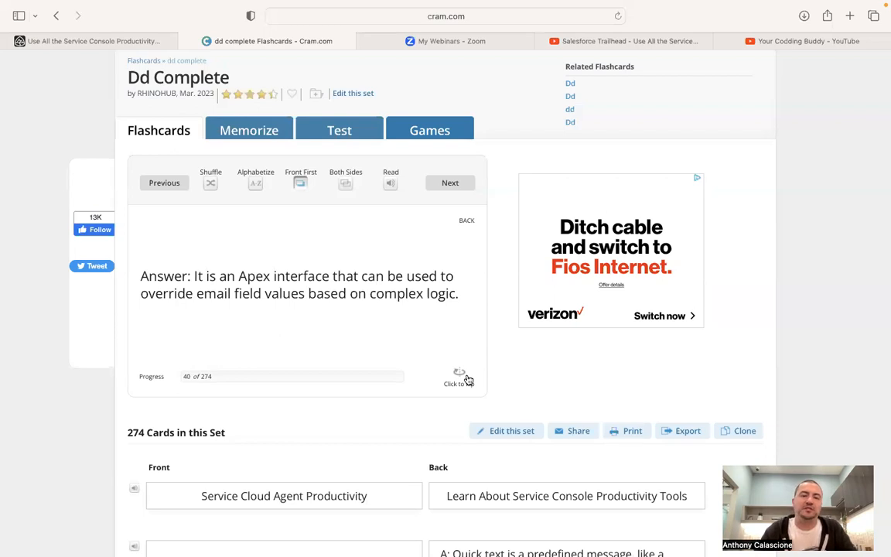
# Review the Flow for Service, Next Best Action and Actions & Recommendations cards, reaching card 44
pyautogui.click(454, 191)
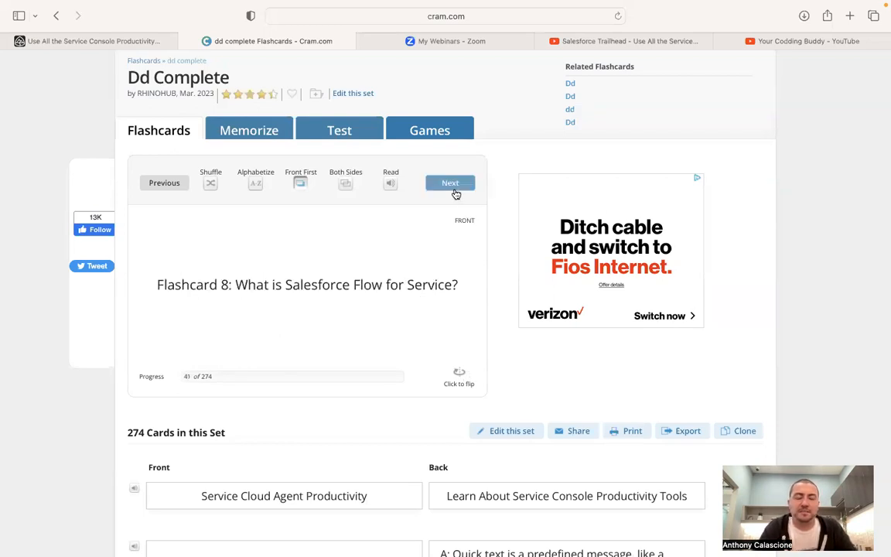
pyautogui.click(462, 384)
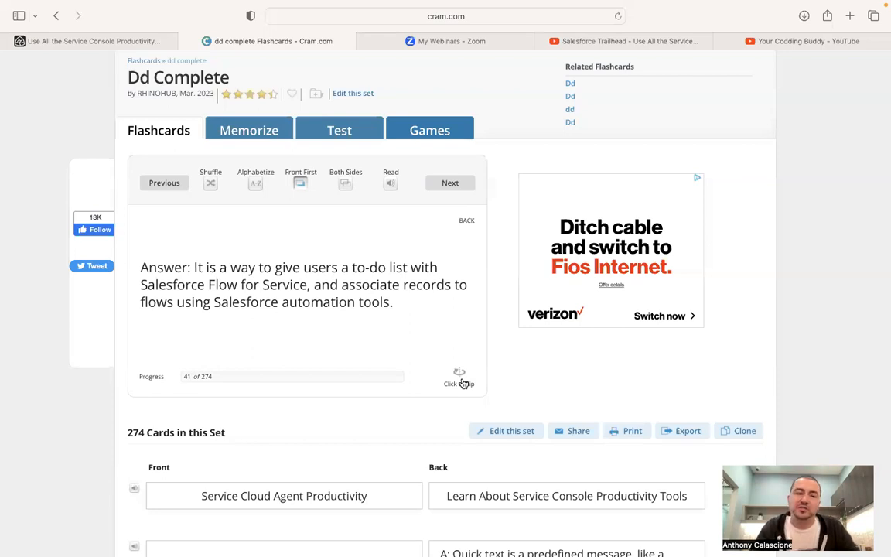
pyautogui.click(456, 182)
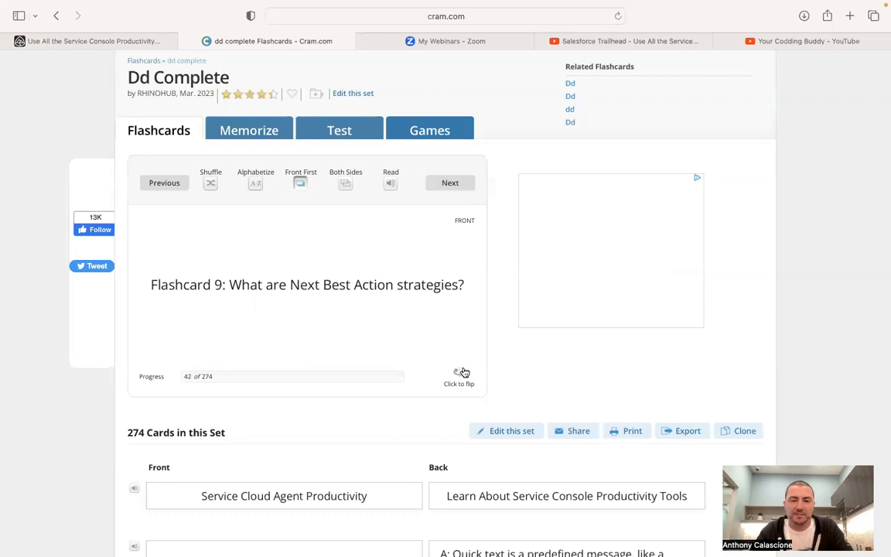
pyautogui.click(462, 373)
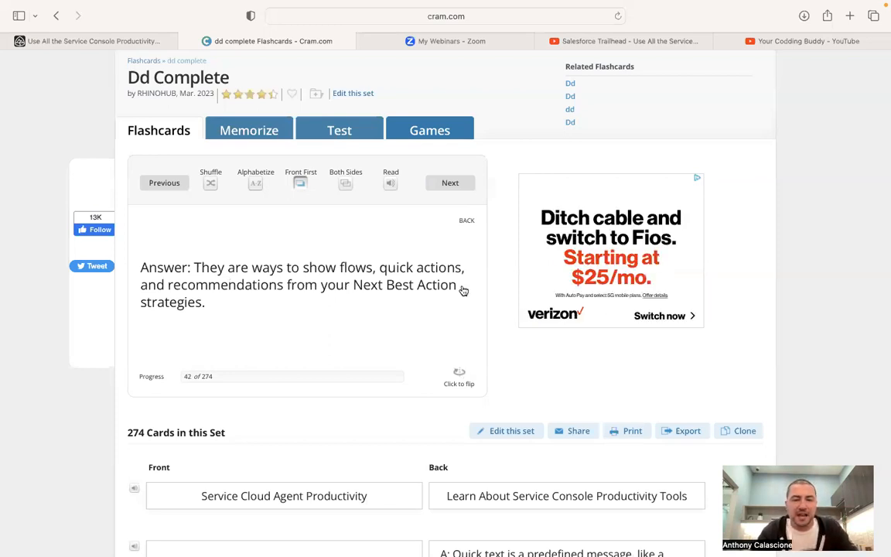
pyautogui.click(446, 184)
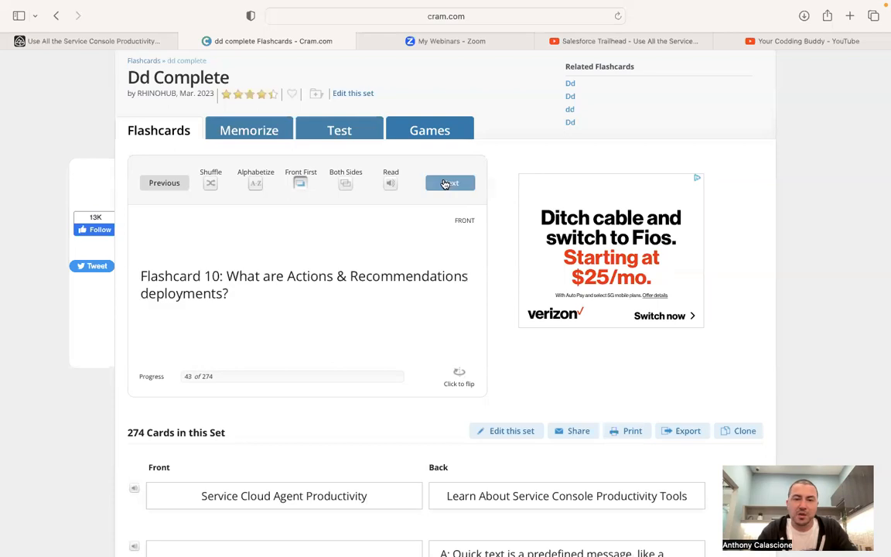
pyautogui.click(456, 384)
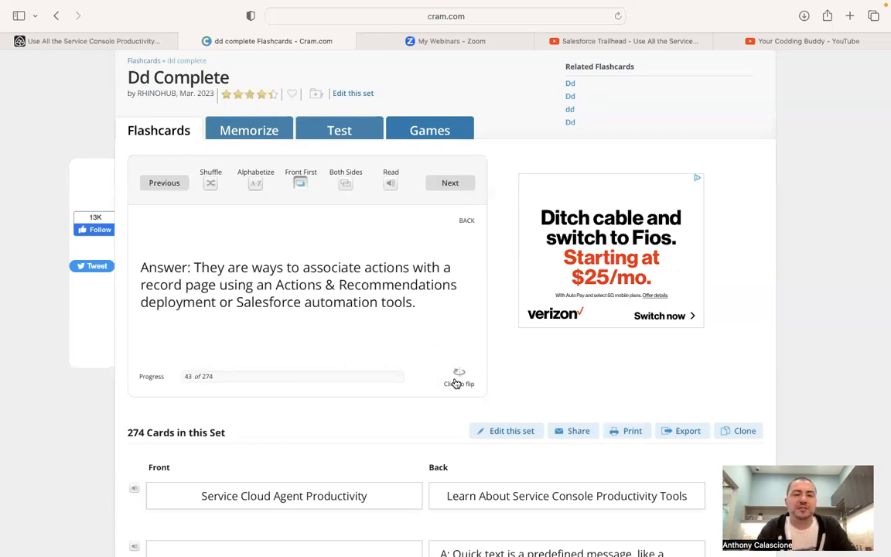
pyautogui.click(448, 183)
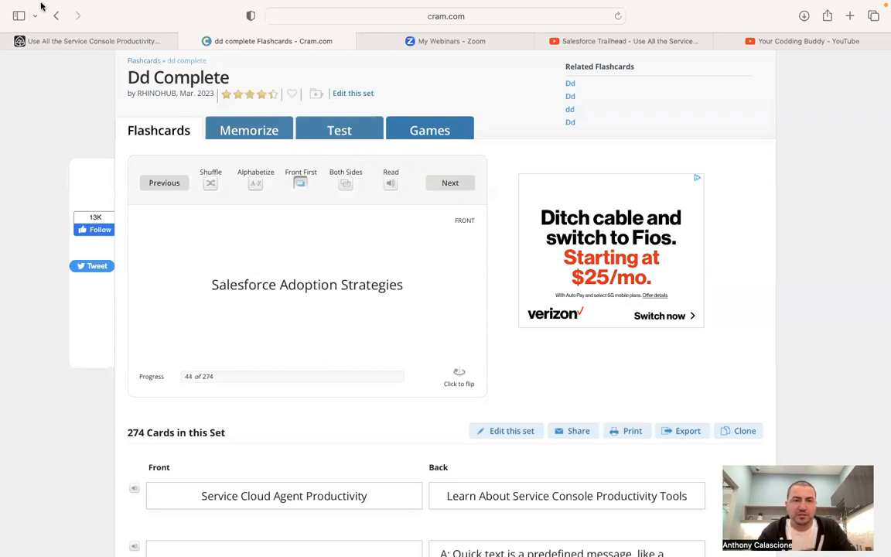
# Exit fullscreen and move the Trailhead solution video into its own window beside the unit
pyautogui.click(42, 32)
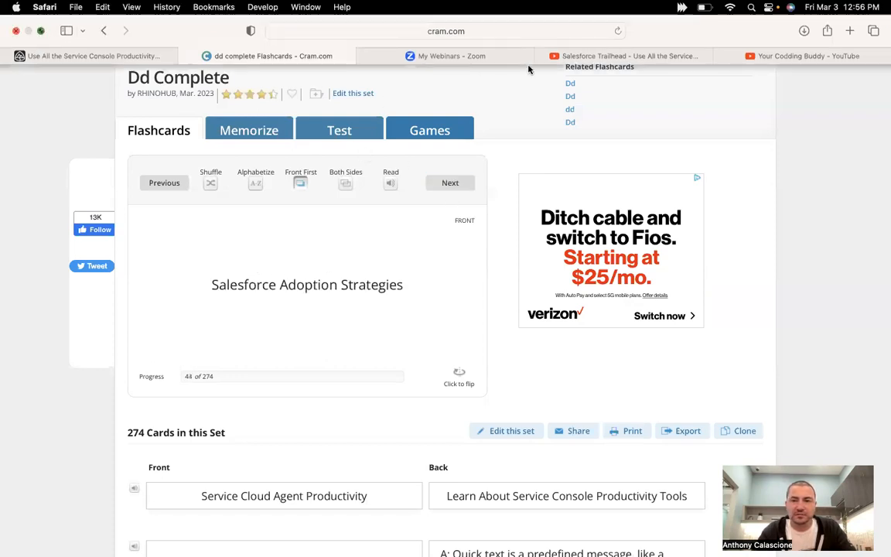
pyautogui.moveTo(555, 57)
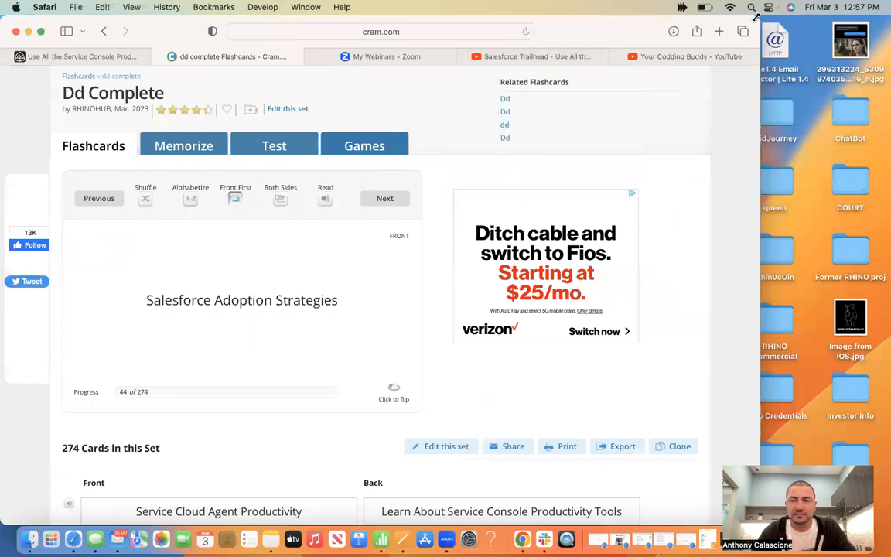
pyautogui.moveTo(756, 17); pyautogui.dragTo(563, 17)
pyautogui.moveTo(730, 65); pyautogui.dragTo(730, 65)
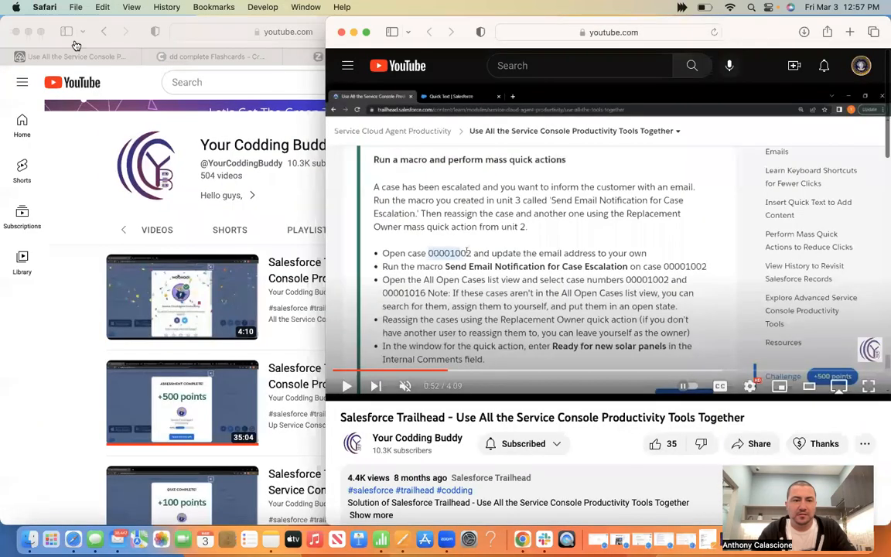
pyautogui.click(72, 57)
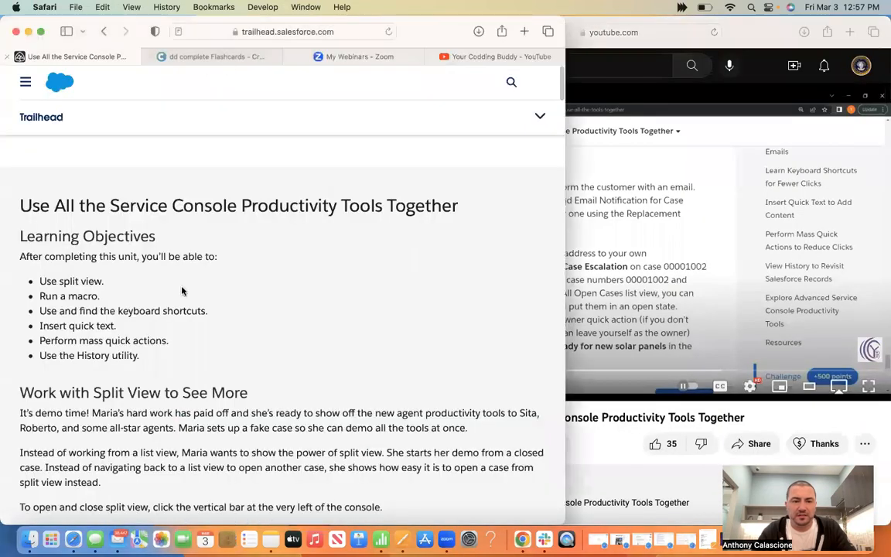
pyautogui.scroll(-15, 182, 291)
pyautogui.scroll(-10, 182, 291)
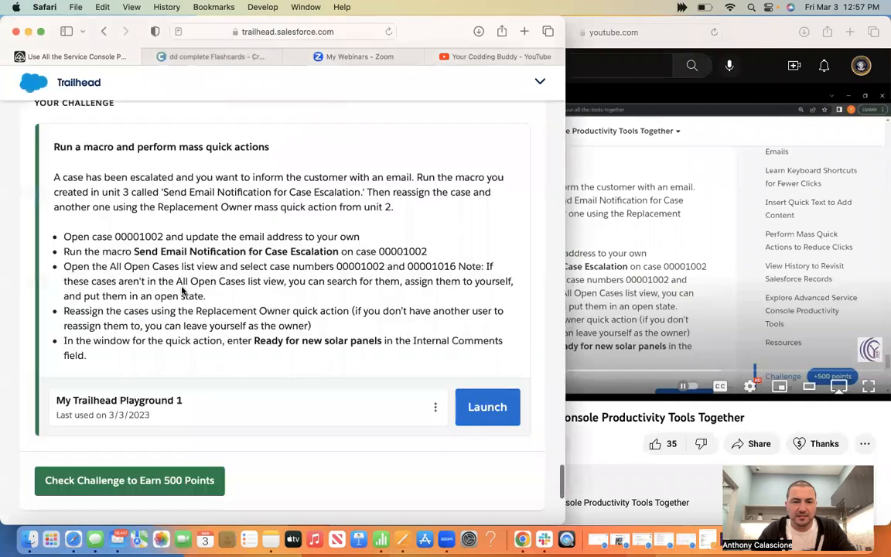
pyautogui.scroll(-3, 181, 290)
pyautogui.scroll(5, 179, 288)
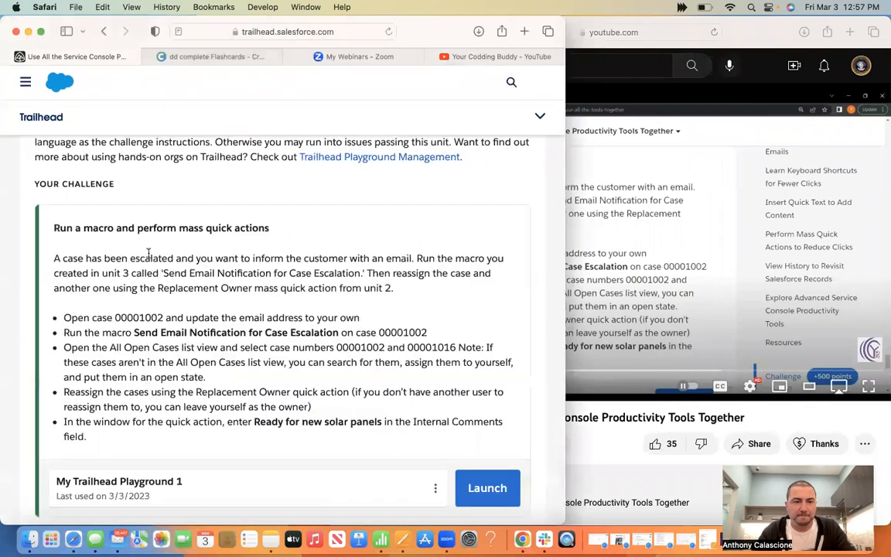
pyautogui.scroll(-3, 213, 250)
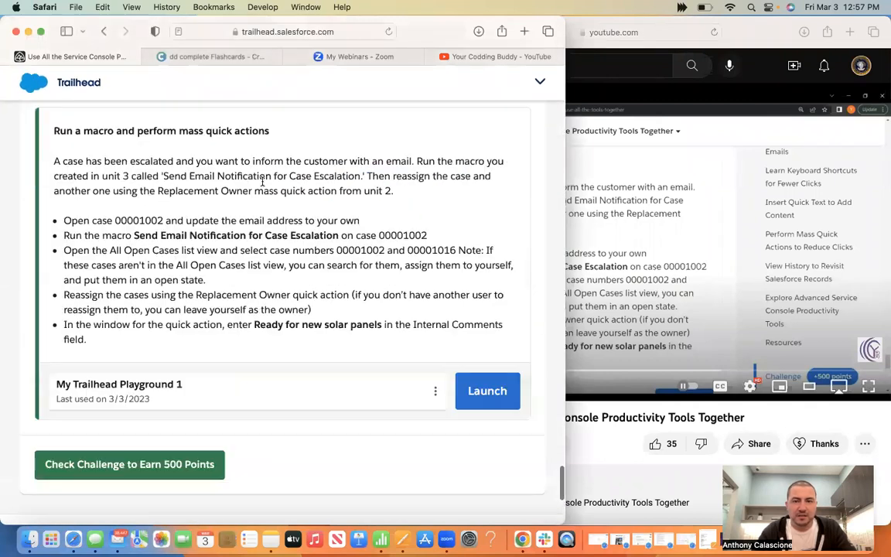
# Play the walkthrough unmuted from 0:17 and launch the Trailhead playground org
pyautogui.click(733, 43)
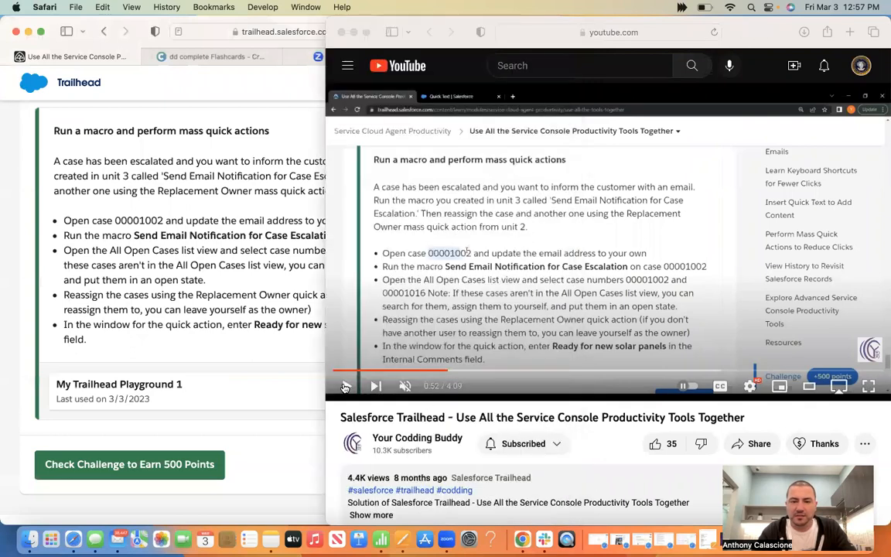
pyautogui.press('k')
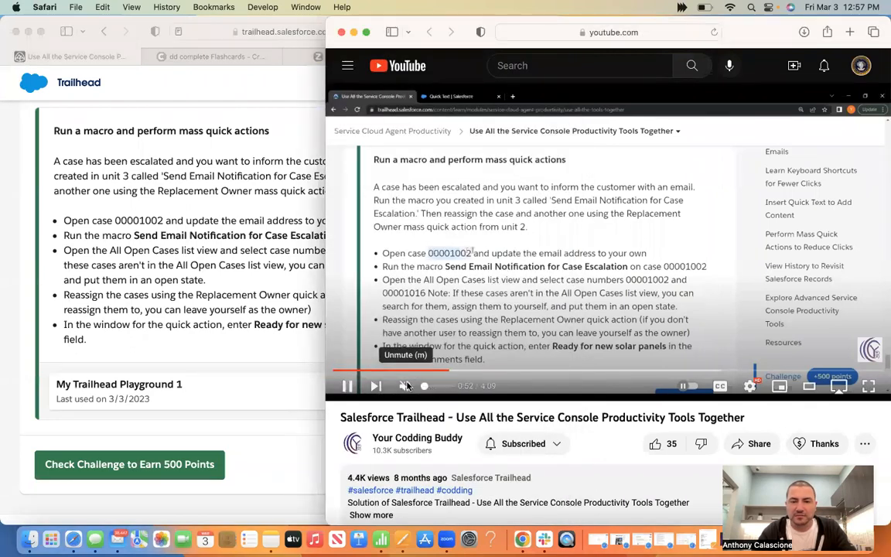
pyautogui.click(407, 385)
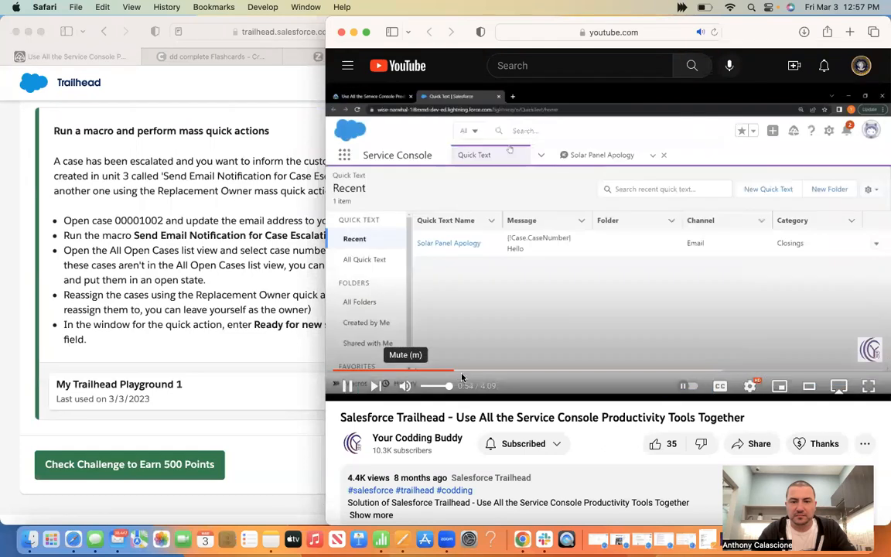
pyautogui.click(371, 372)
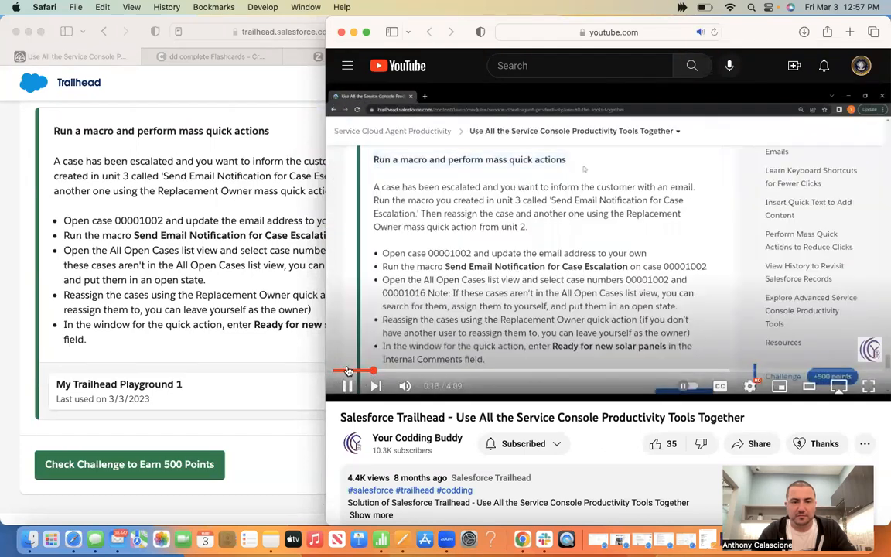
pyautogui.click(176, 322)
pyautogui.click(479, 393)
# Arrange the Salesforce org and walkthrough video windows side by side
pyautogui.moveTo(566, 285); pyautogui.dragTo(410, 283)
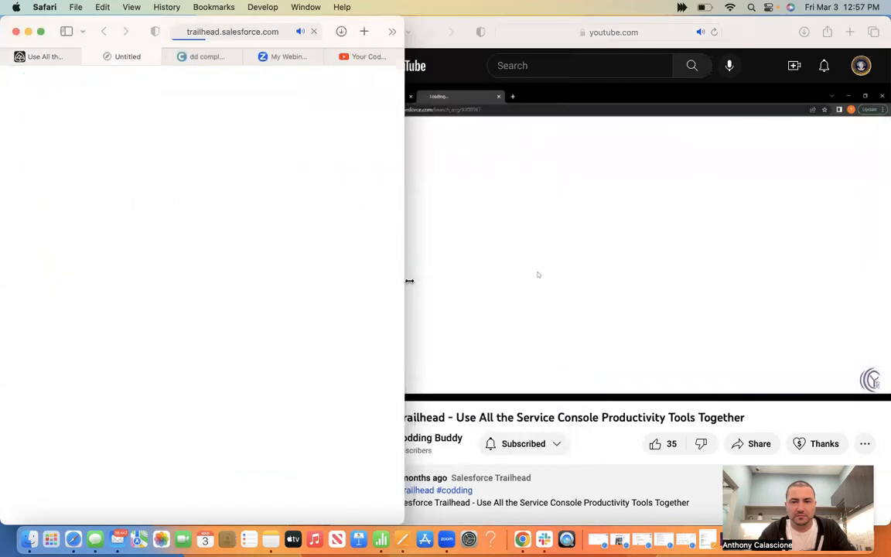
pyautogui.click(719, 33)
pyautogui.moveTo(326, 127); pyautogui.dragTo(410, 109)
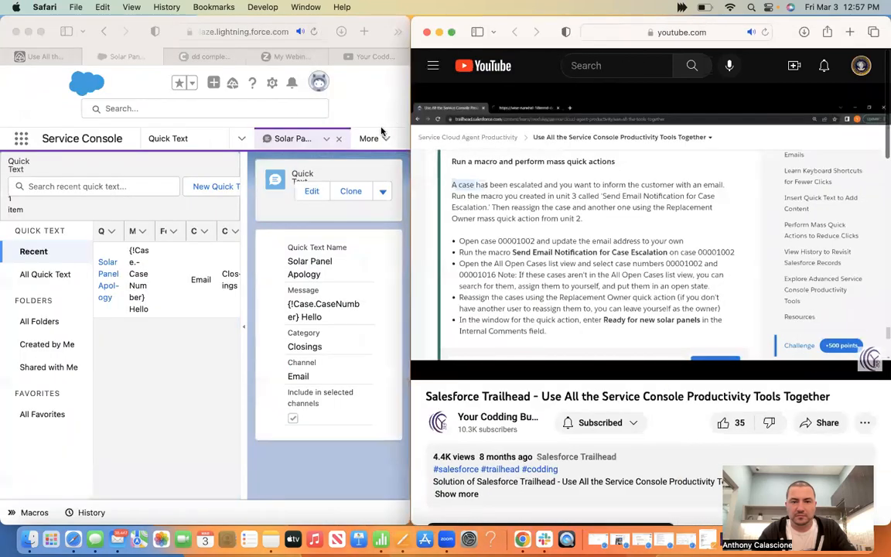
pyautogui.click(381, 100)
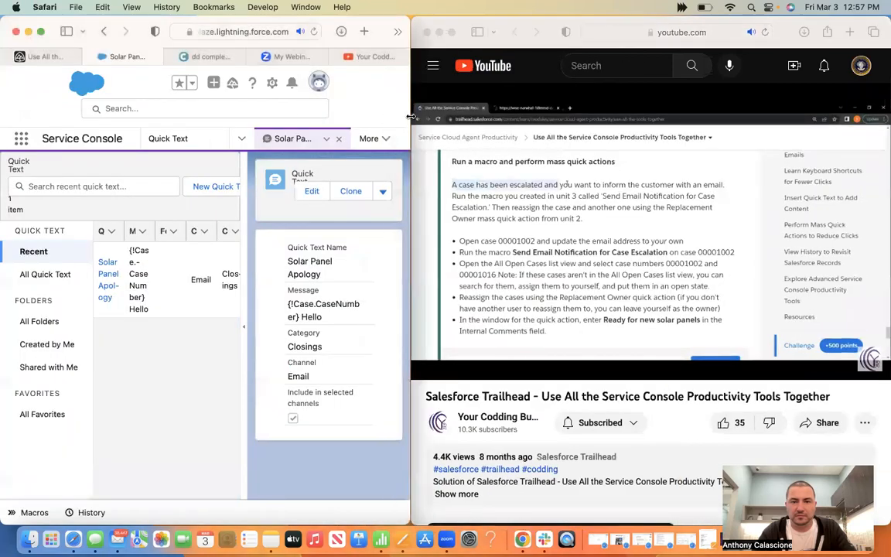
pyautogui.moveTo(410, 105); pyautogui.dragTo(465, 106)
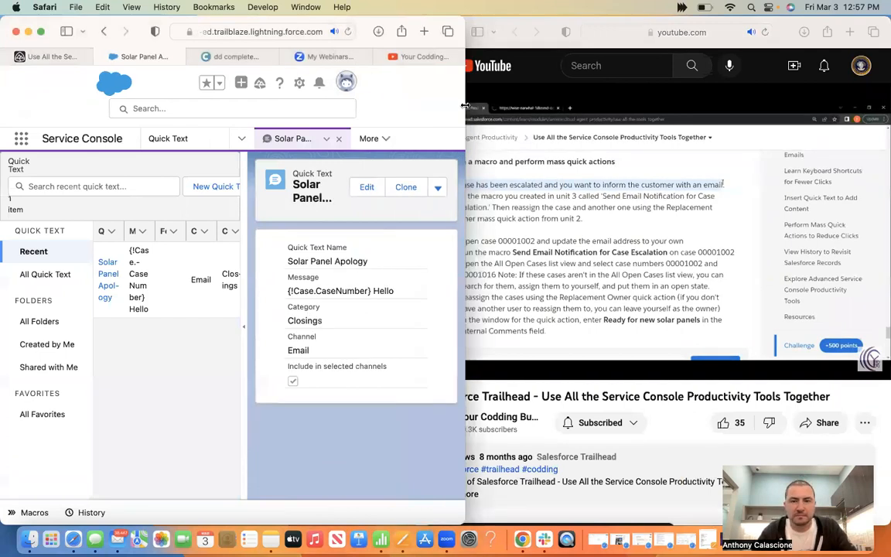
pyautogui.click(661, 234)
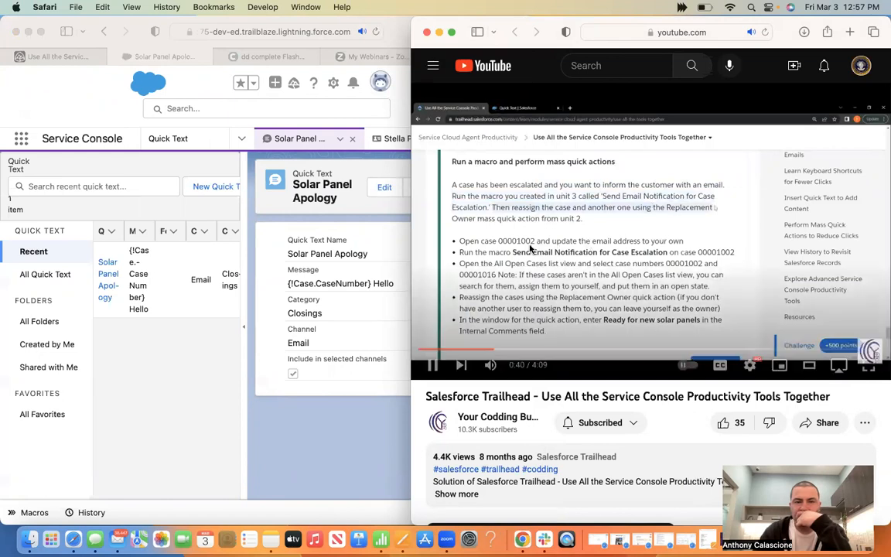
# Select case number 00001002 in the Trailhead instructions and return to the org
pyautogui.click(46, 56)
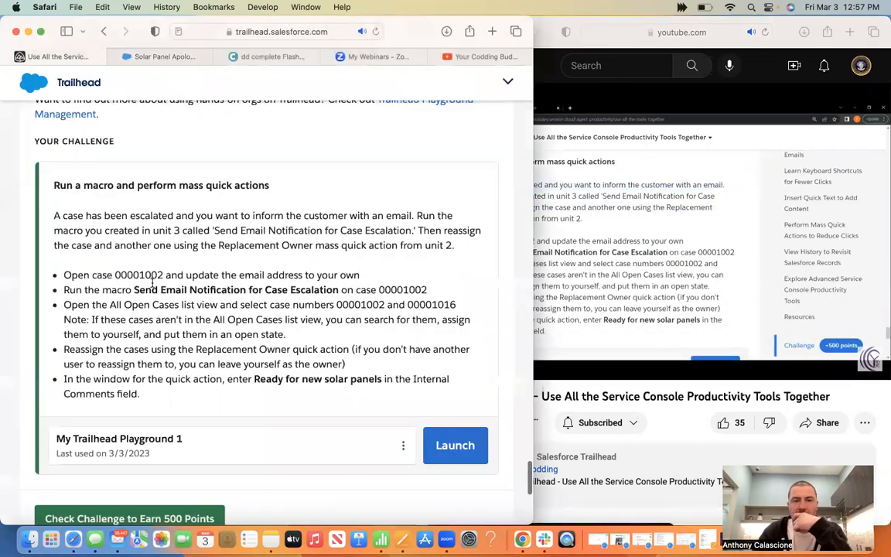
pyautogui.doubleClick(116, 272)
pyautogui.press('super+c')
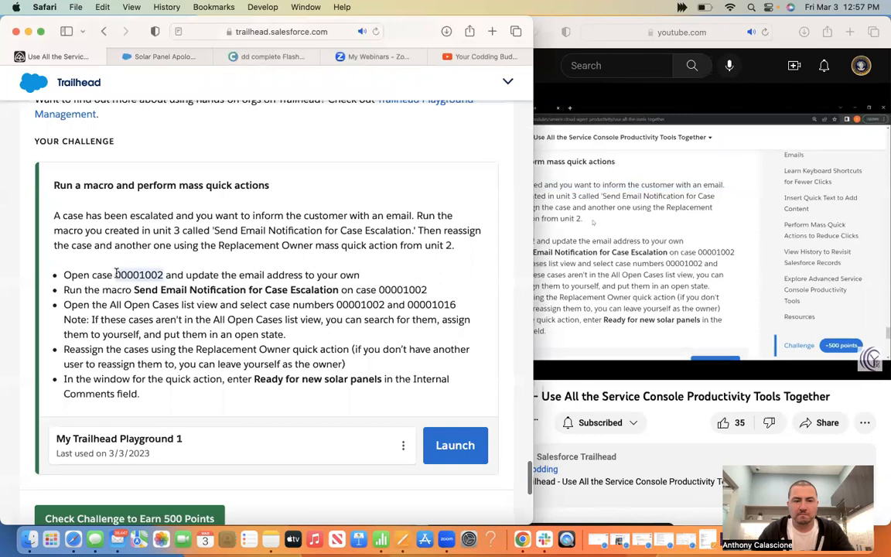
pyautogui.click(776, 22)
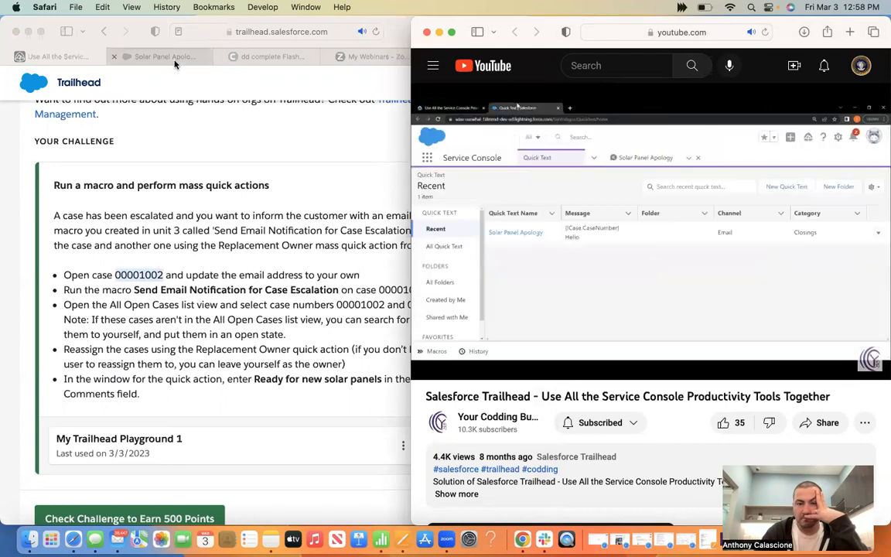
pyautogui.click(175, 63)
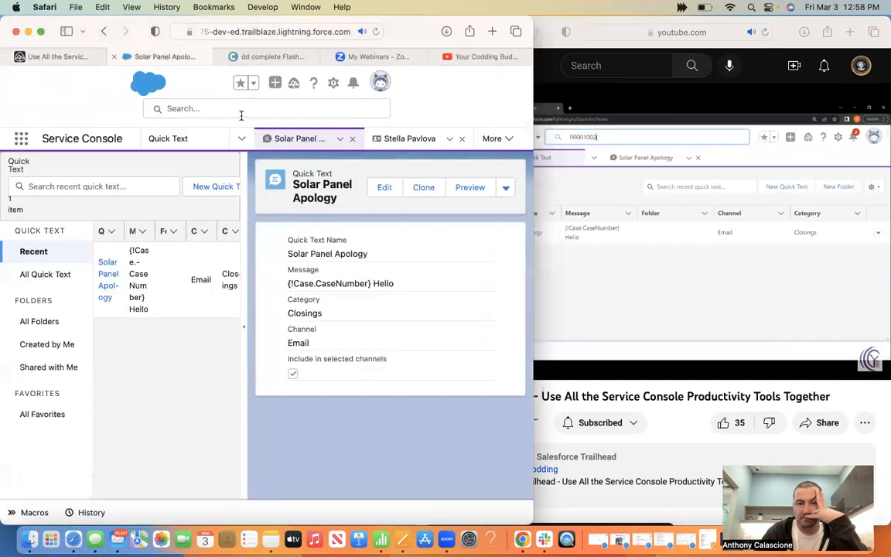
# Run a global Salesforce search for 00001002 and widen the Salesforce window
pyautogui.click(242, 113)
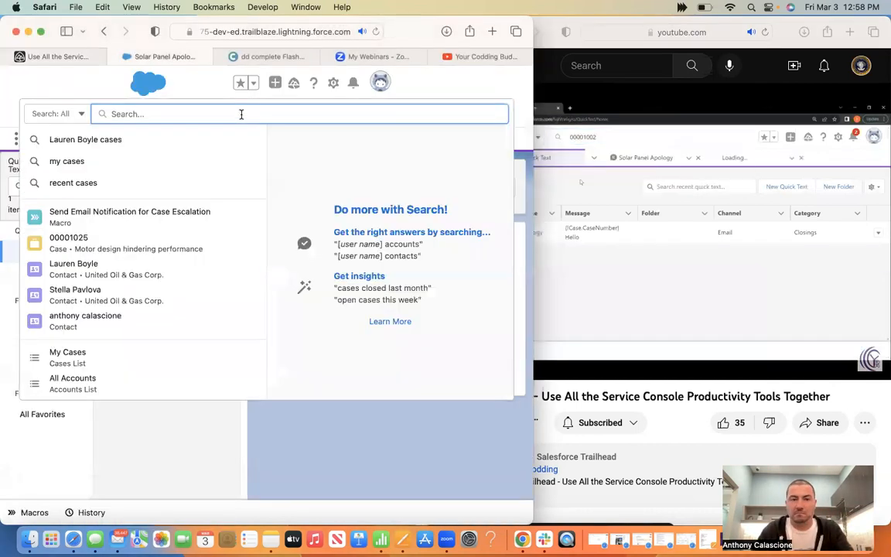
pyautogui.press('super+v')
pyautogui.click(160, 179)
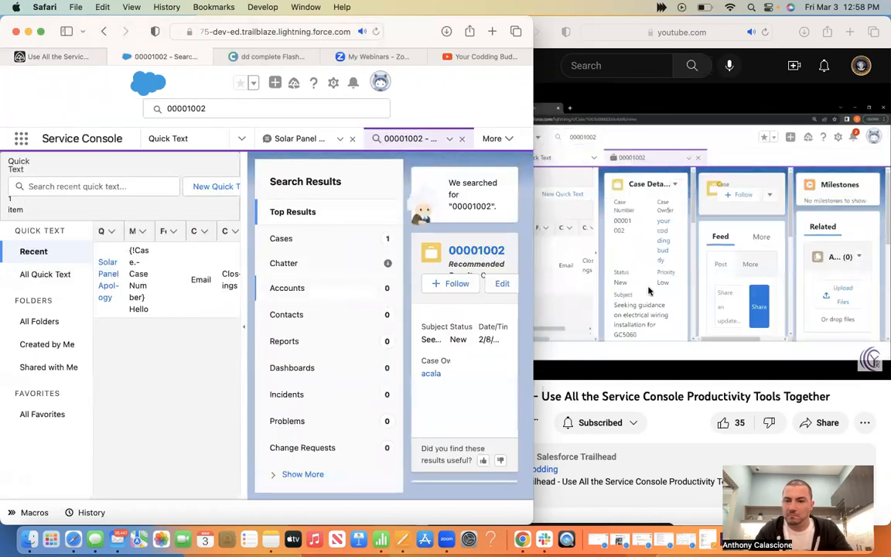
pyautogui.click(631, 246)
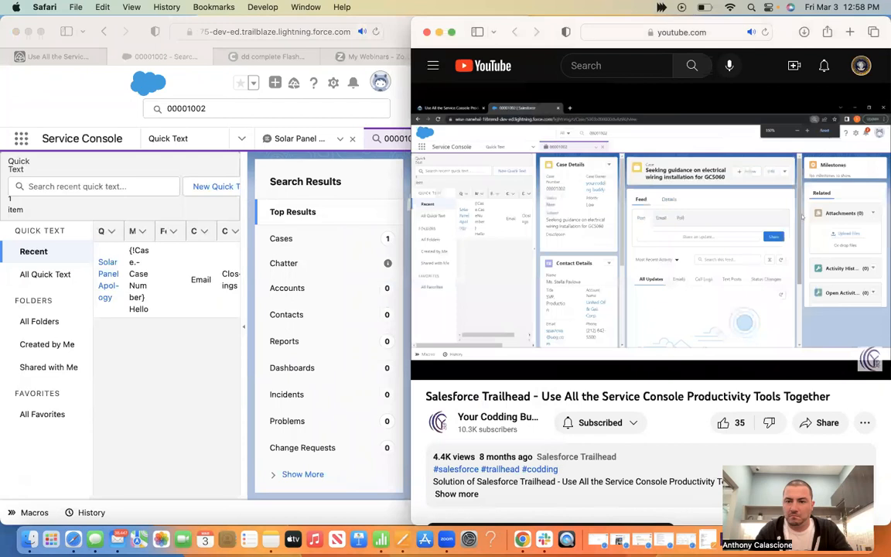
pyautogui.click(690, 272)
pyautogui.click(404, 45)
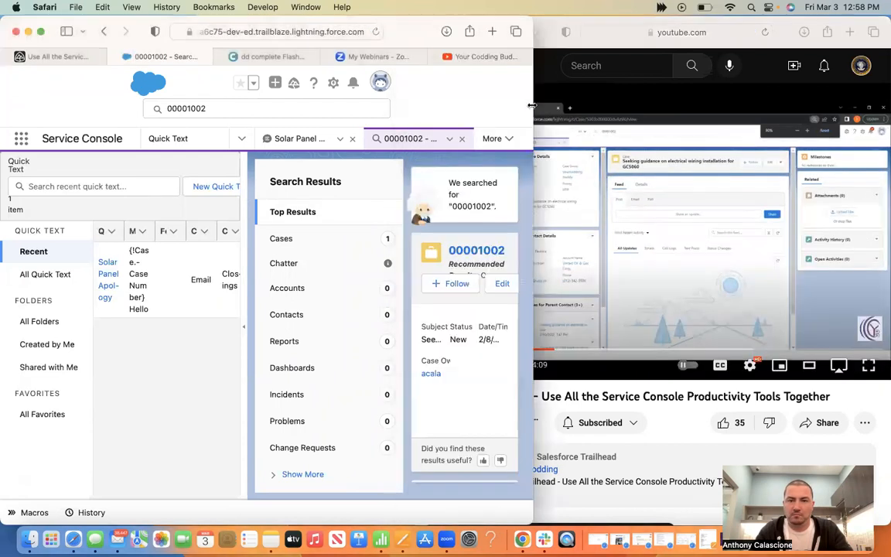
pyautogui.moveTo(792, 95); pyautogui.dragTo(793, 95)
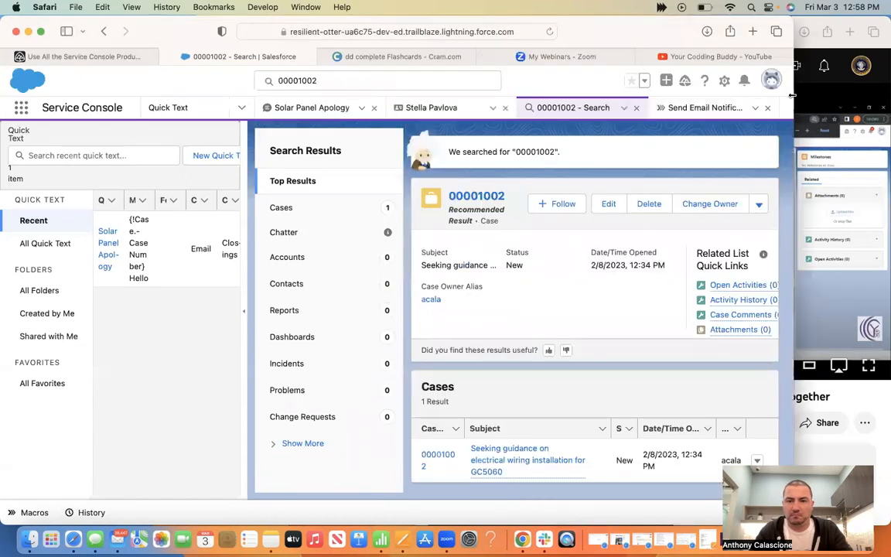
# Filter the search results to Cases and open case 00001002 for editing
pyautogui.click(302, 209)
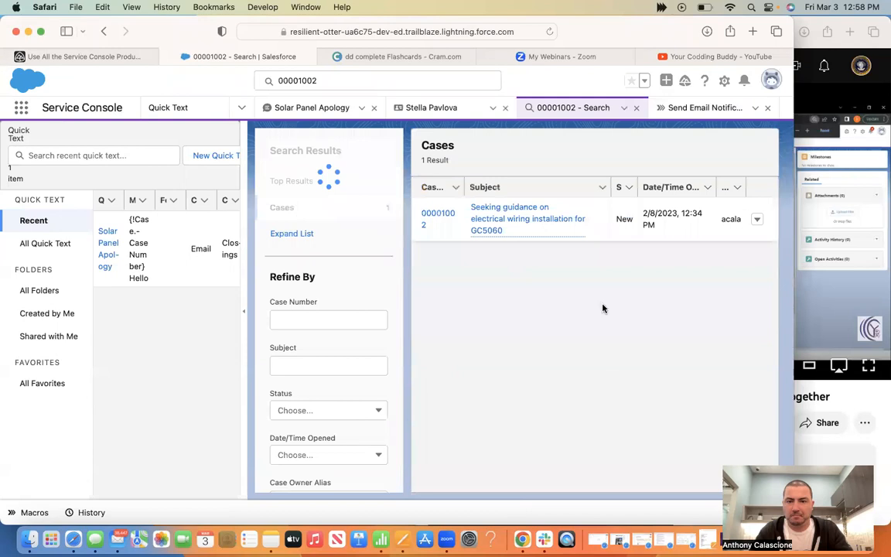
pyautogui.click(67, 57)
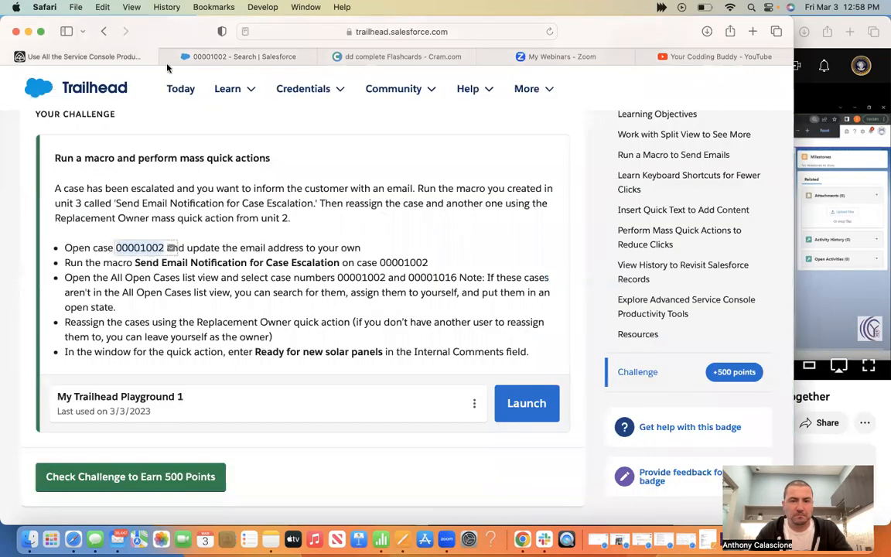
pyautogui.click(229, 56)
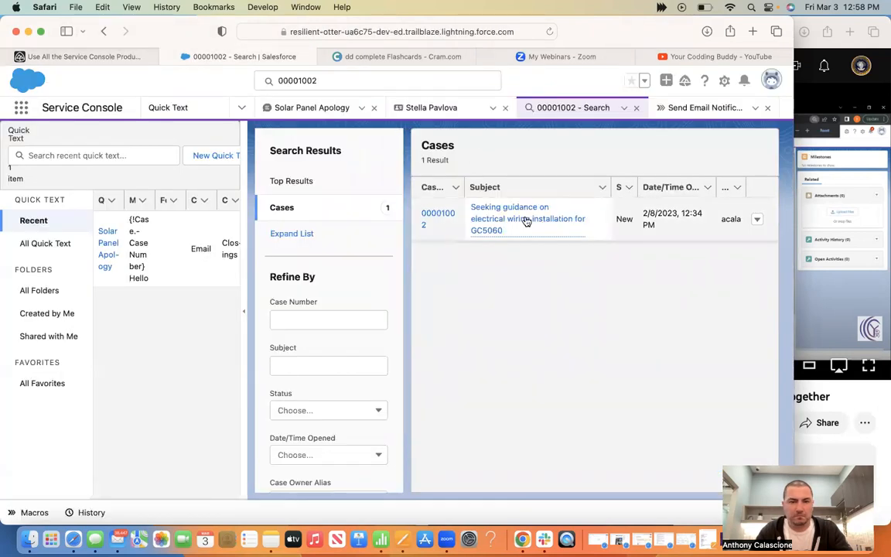
pyautogui.moveTo(526, 222)
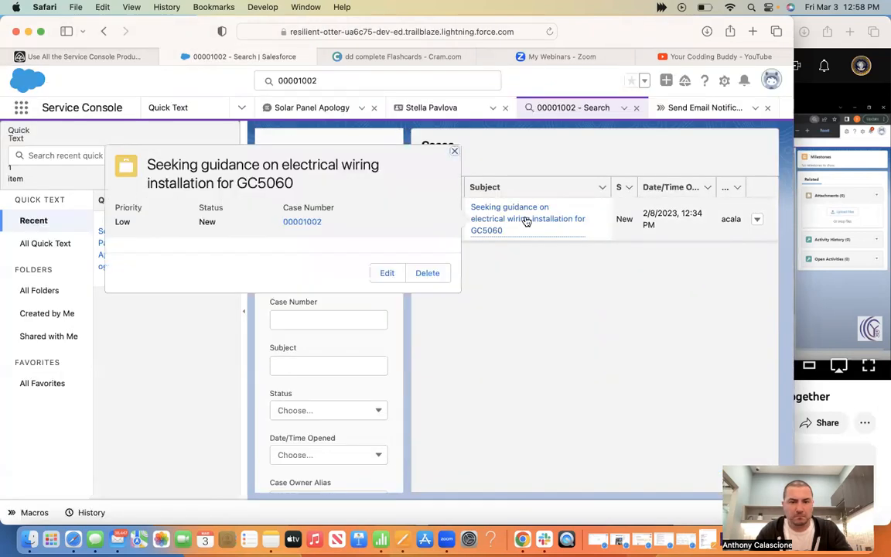
pyautogui.click(389, 272)
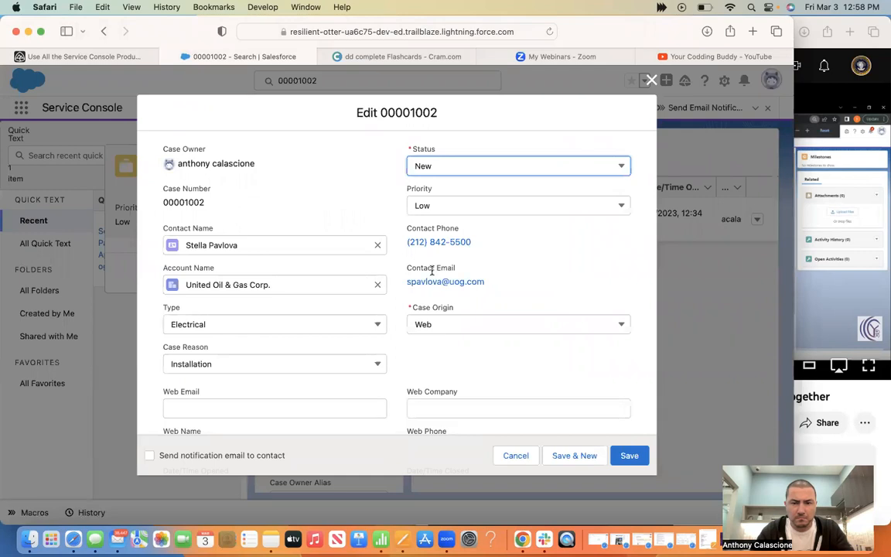
# Review the Edit 00001002 form, save the case, and discard the email draft to its contact
pyautogui.scroll(-3, 431, 270)
pyautogui.scroll(-3, 431, 269)
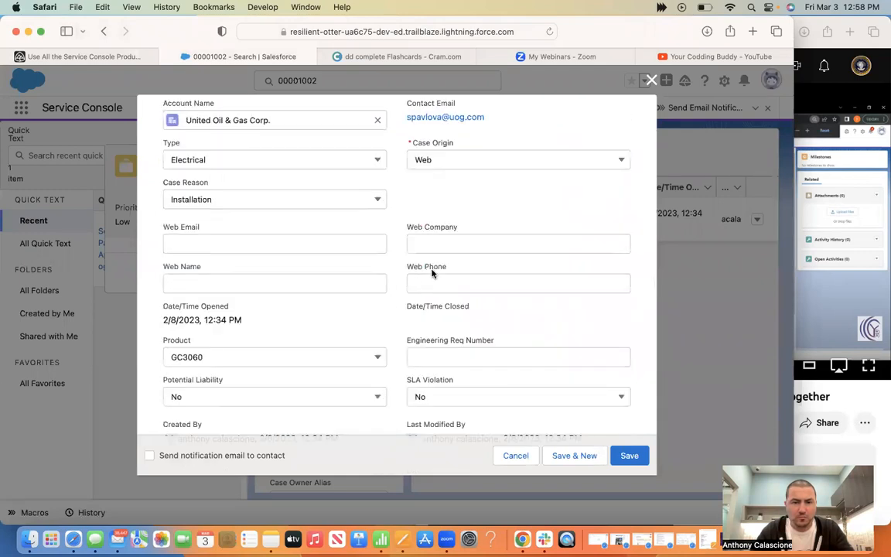
pyautogui.scroll(-5, 432, 272)
pyautogui.scroll(-1, 431, 270)
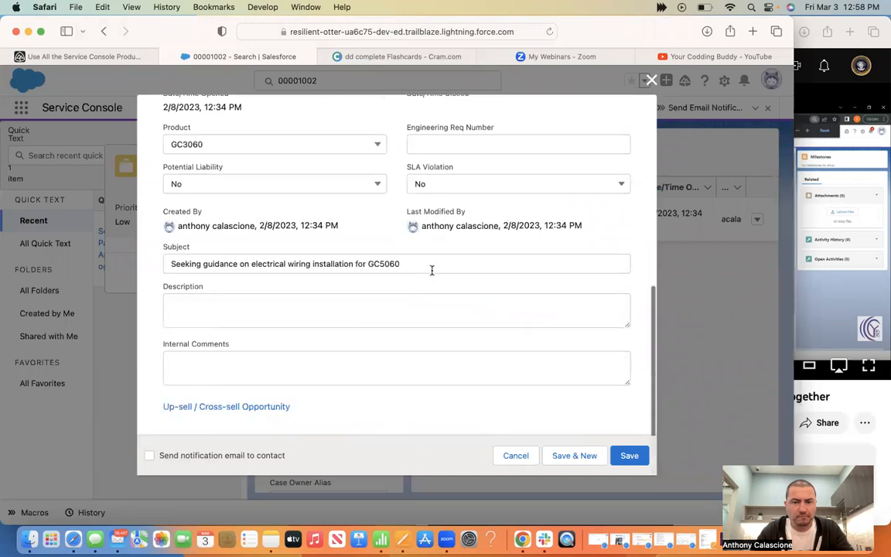
pyautogui.scroll(10, 437, 274)
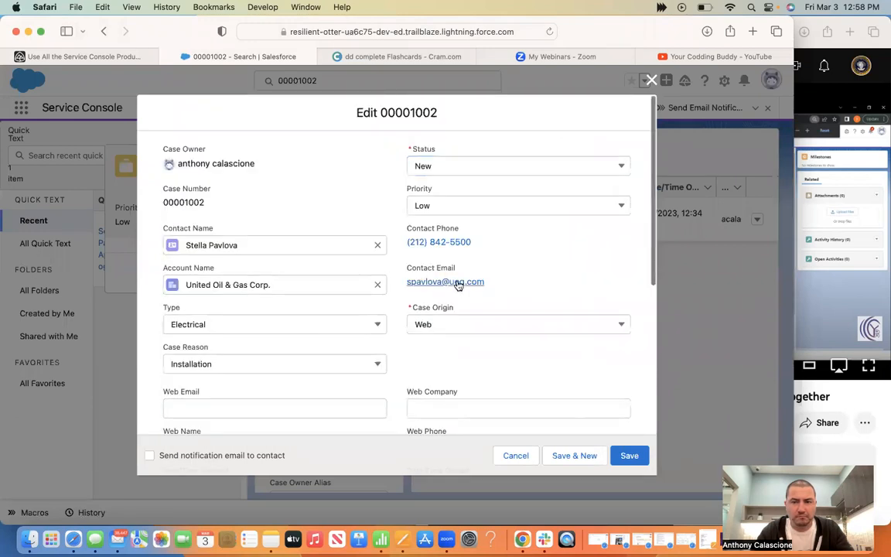
pyautogui.click(456, 282)
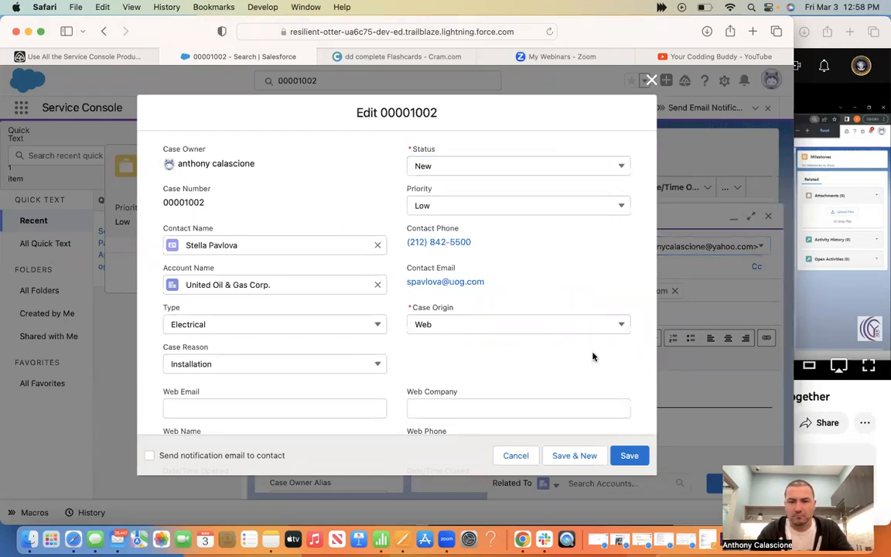
pyautogui.click(629, 458)
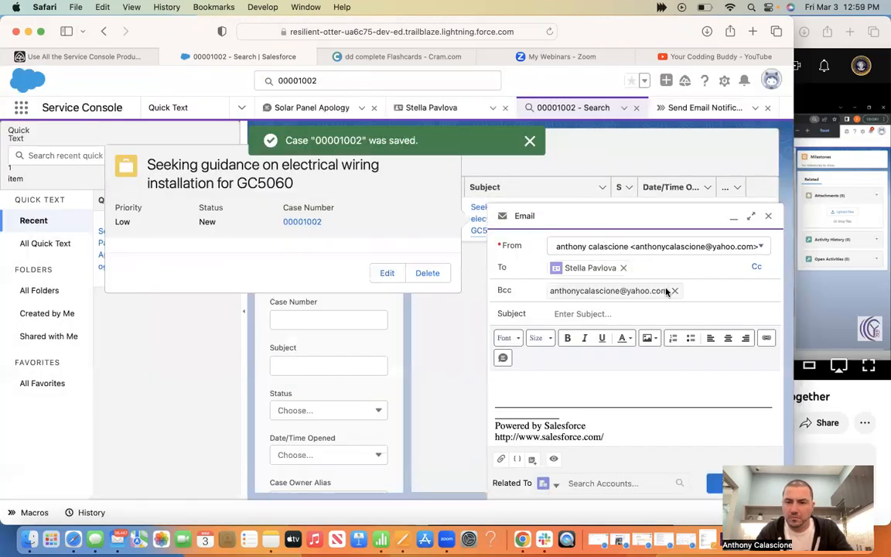
pyautogui.click(769, 217)
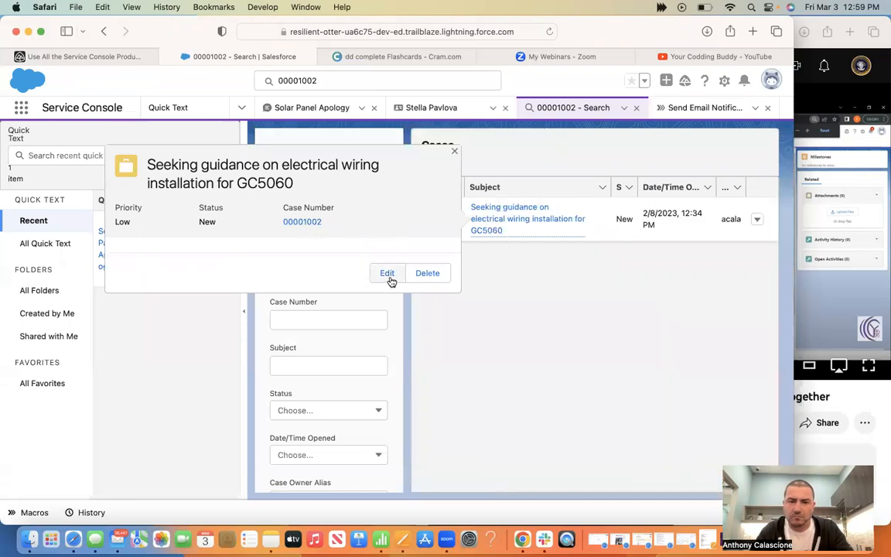
# Close case 00001002's edit form without saving and re-run the 00001002 search
pyautogui.click(387, 274)
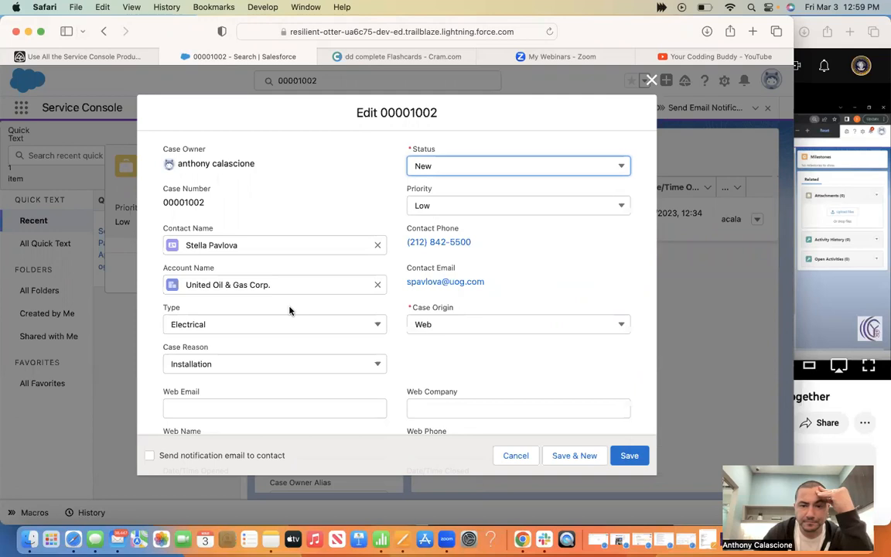
pyautogui.scroll(-5, 290, 310)
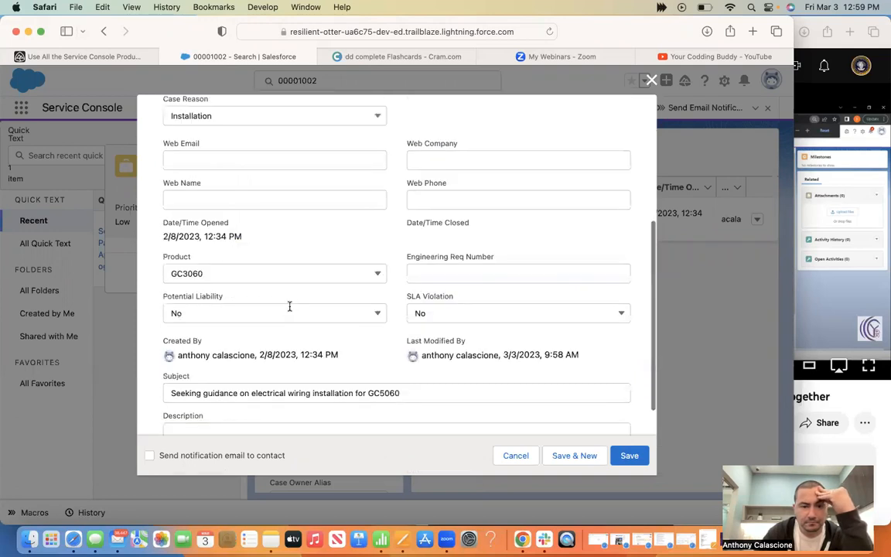
pyautogui.scroll(-3, 650, 259)
pyautogui.press('super+grave')
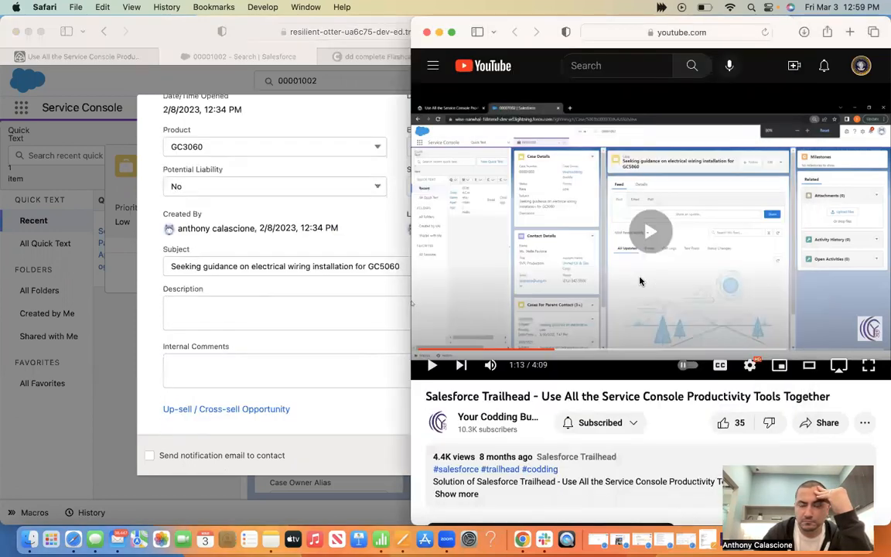
pyautogui.click(640, 281)
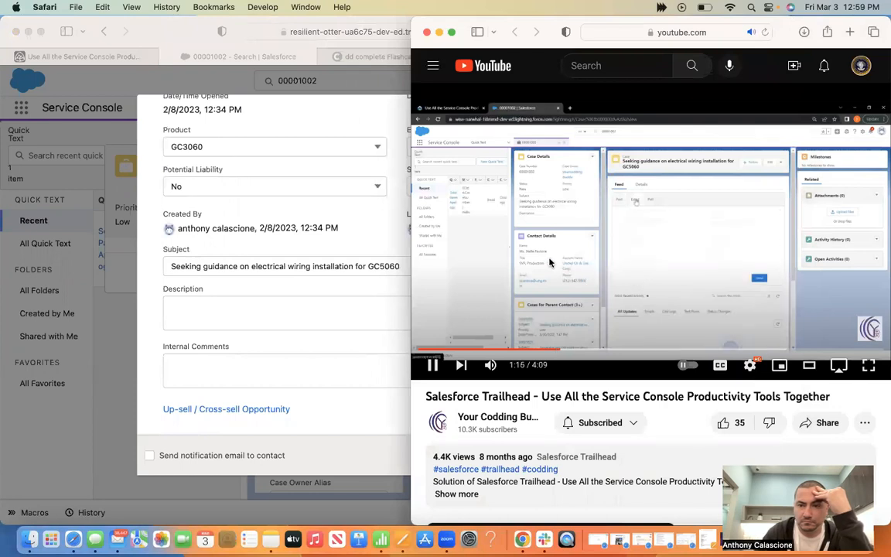
pyautogui.click(324, 285)
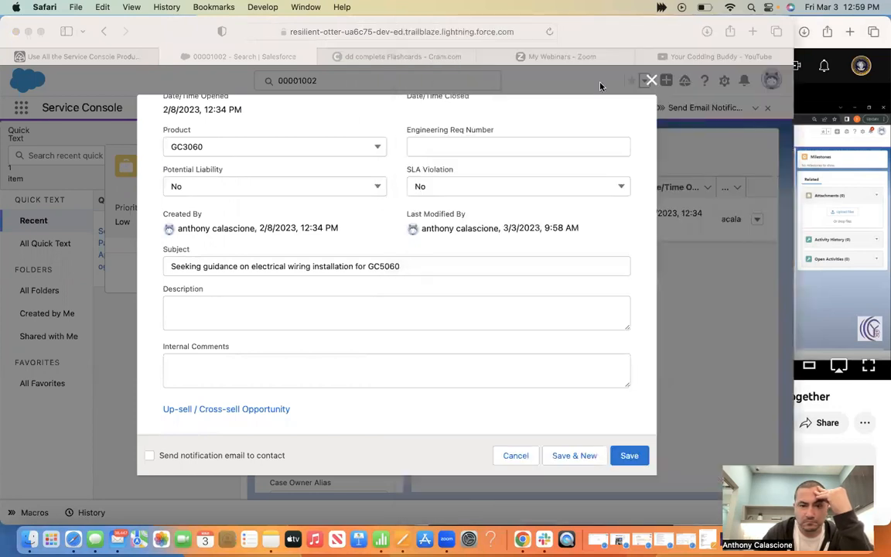
pyautogui.click(650, 82)
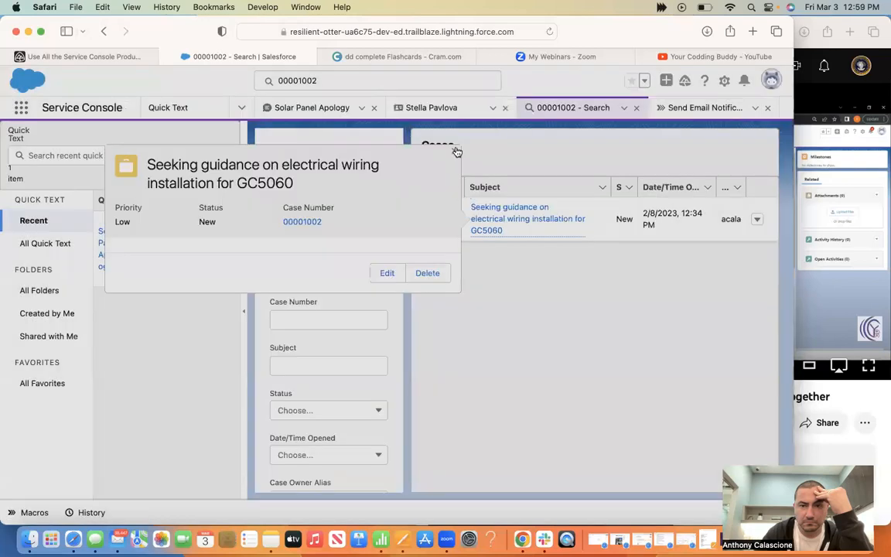
pyautogui.click(348, 82)
pyautogui.press('Return')
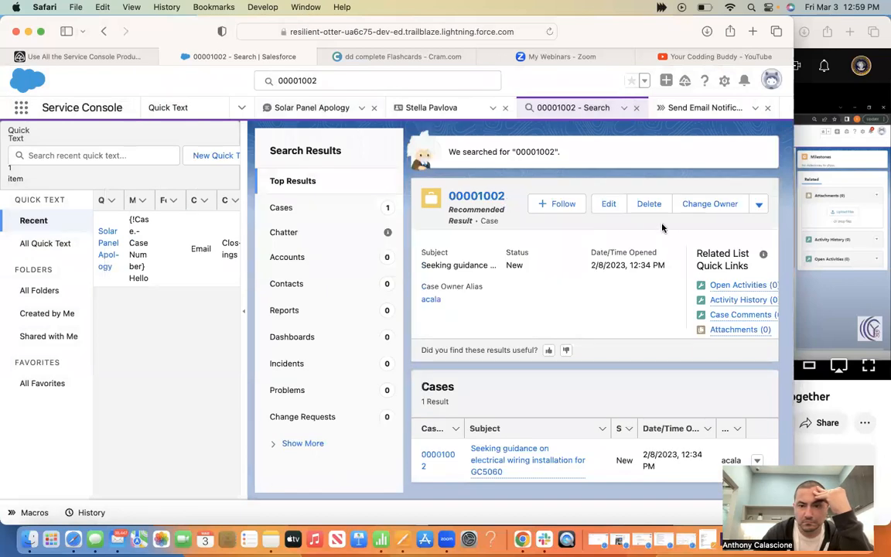
pyautogui.click(611, 204)
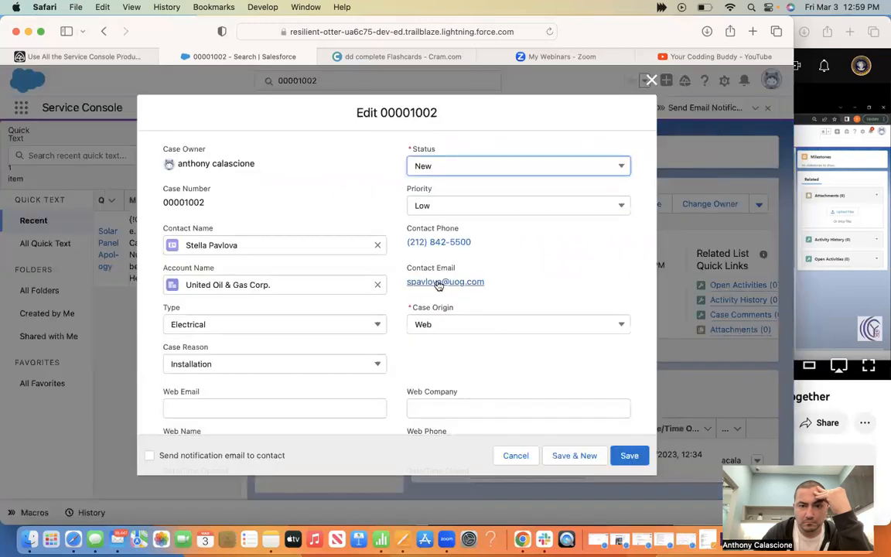
pyautogui.click(652, 82)
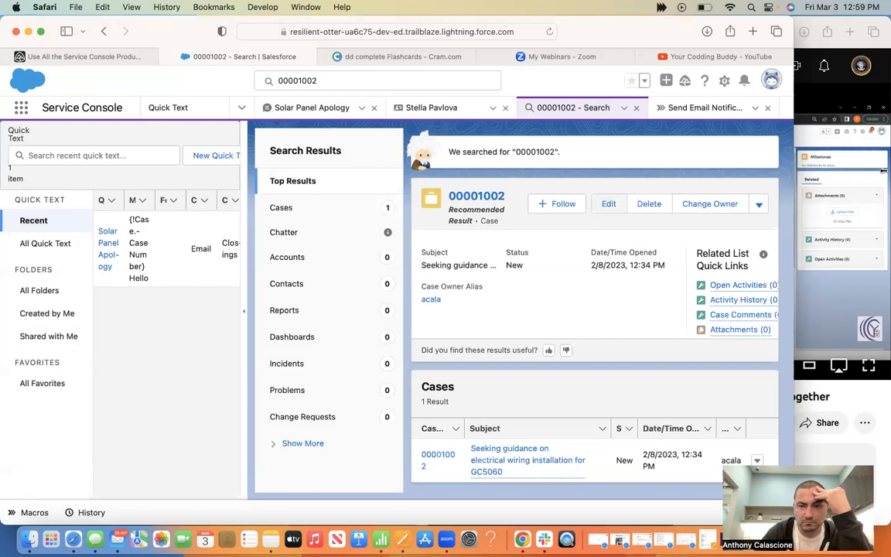
pyautogui.moveTo(793, 172); pyautogui.dragTo(889, 173)
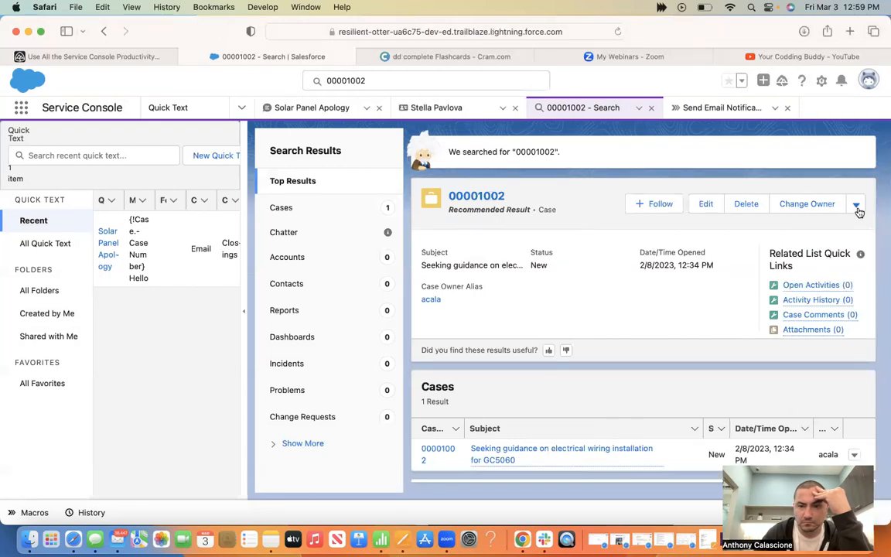
pyautogui.click(856, 206)
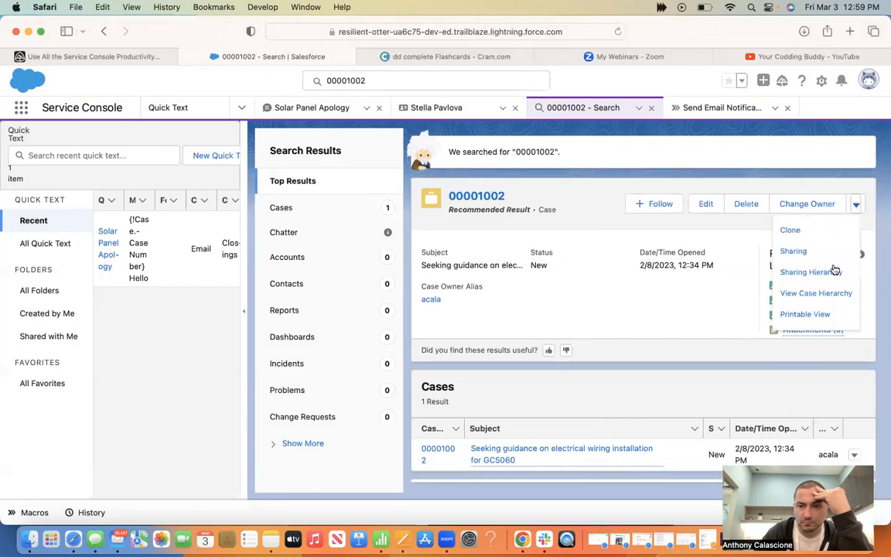
pyautogui.scroll(-3, 834, 269)
pyautogui.scroll(3, 694, 174)
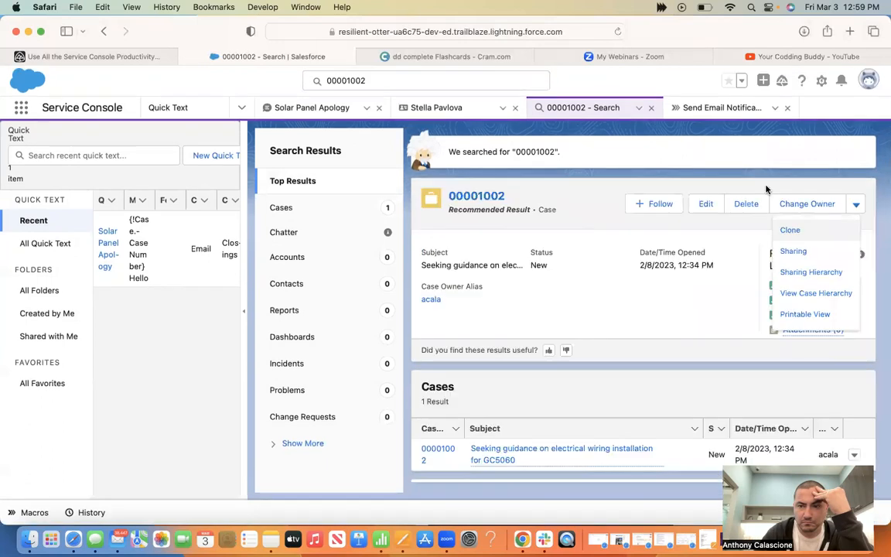
pyautogui.click(707, 202)
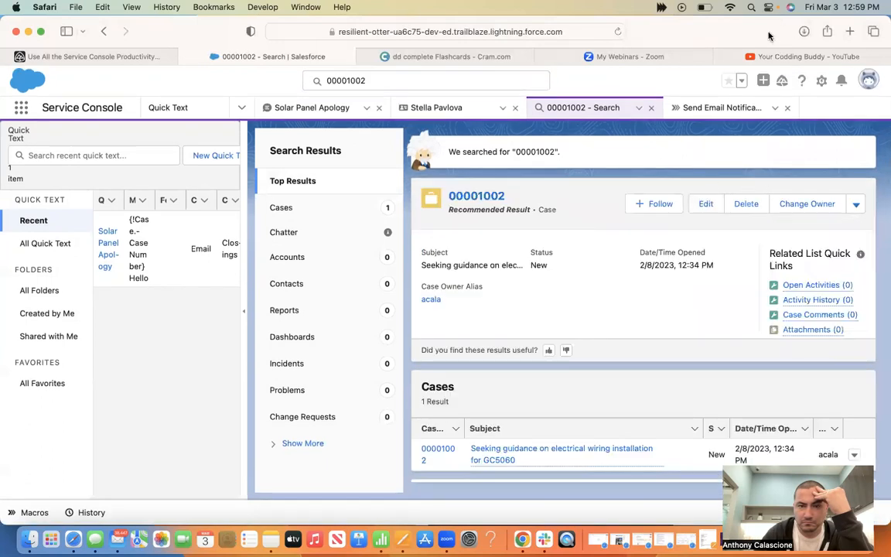
pyautogui.moveTo(744, 35); pyautogui.dragTo(726, 35)
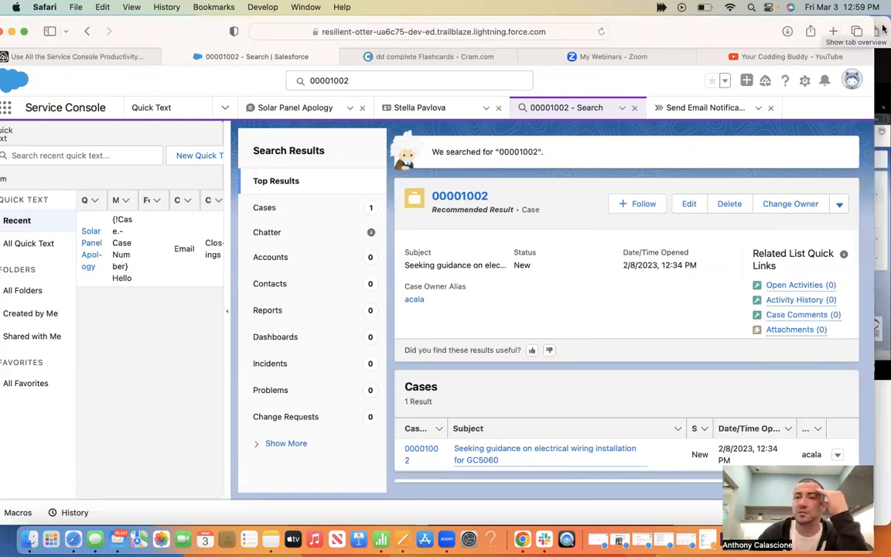
pyautogui.click(882, 29)
pyautogui.click(873, 31)
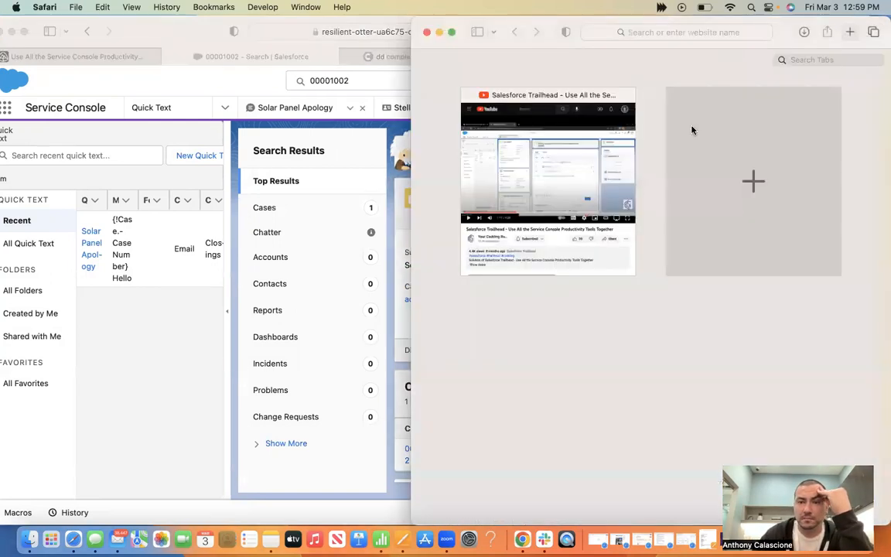
pyautogui.click(549, 224)
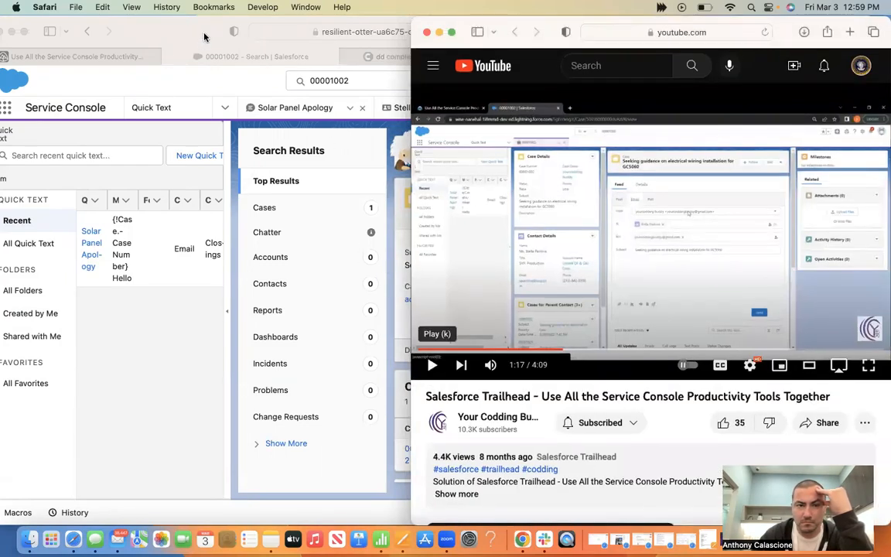
pyautogui.moveTo(199, 34); pyautogui.dragTo(92, 27)
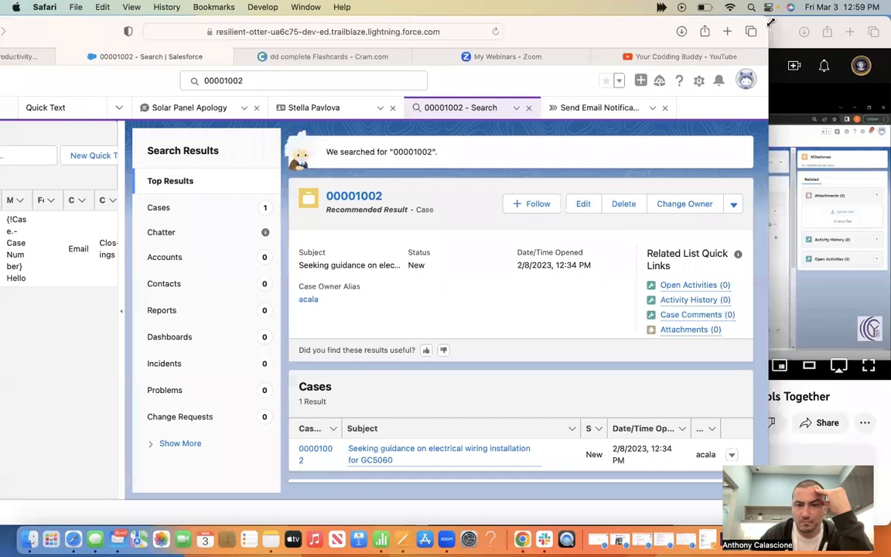
pyautogui.click(771, 27)
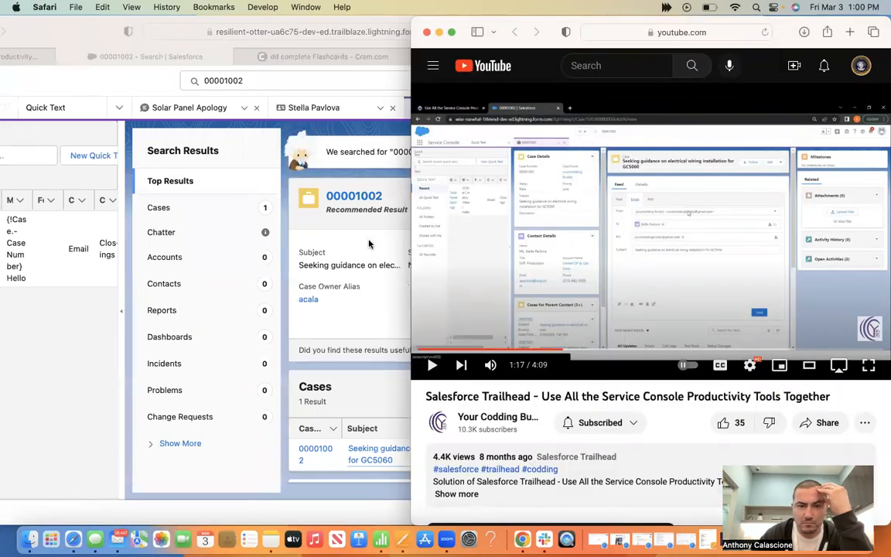
pyautogui.click(361, 264)
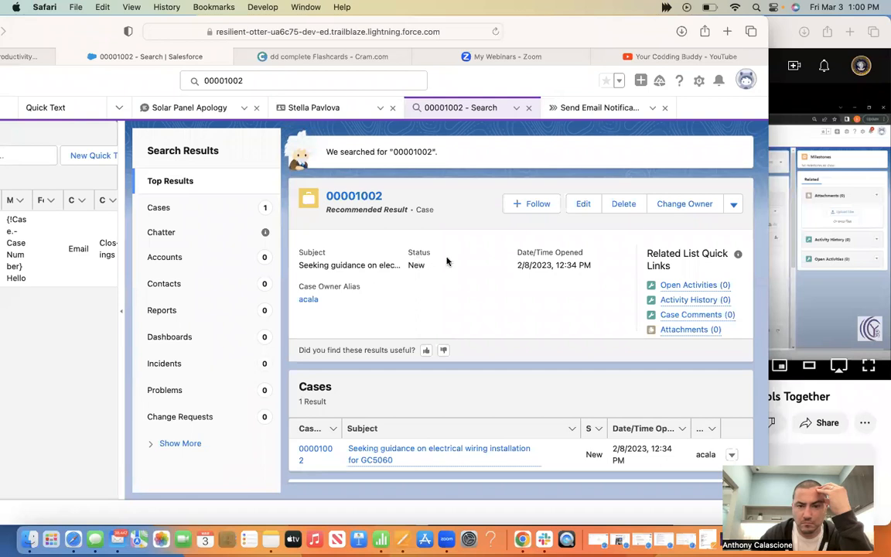
pyautogui.click(460, 450)
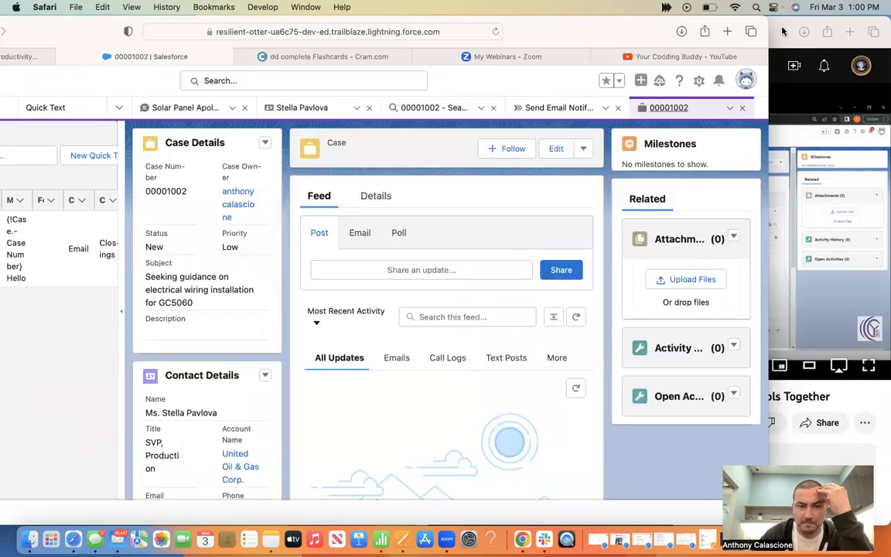
# Start an email to case 00001002's contact, pausing the tutorial at the macros step
pyautogui.click(360, 233)
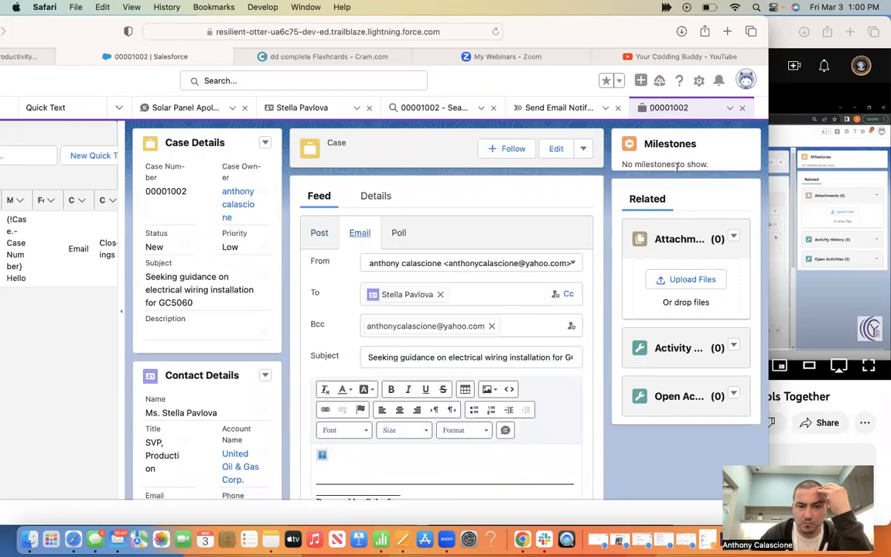
pyautogui.click(775, 31)
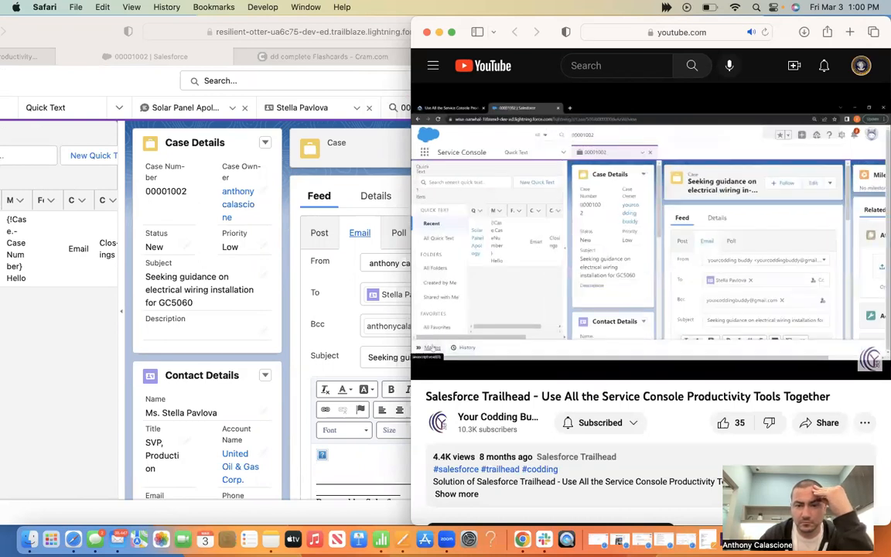
pyautogui.click(613, 278)
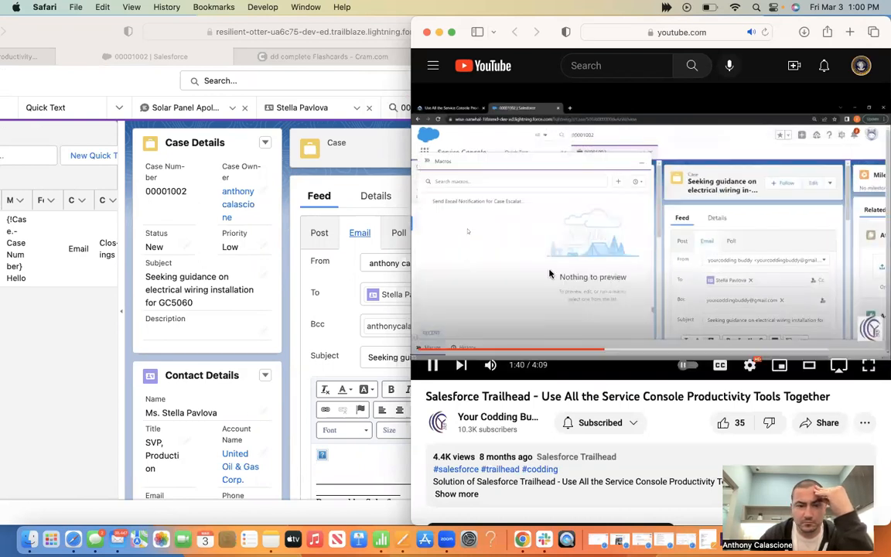
pyautogui.click(290, 361)
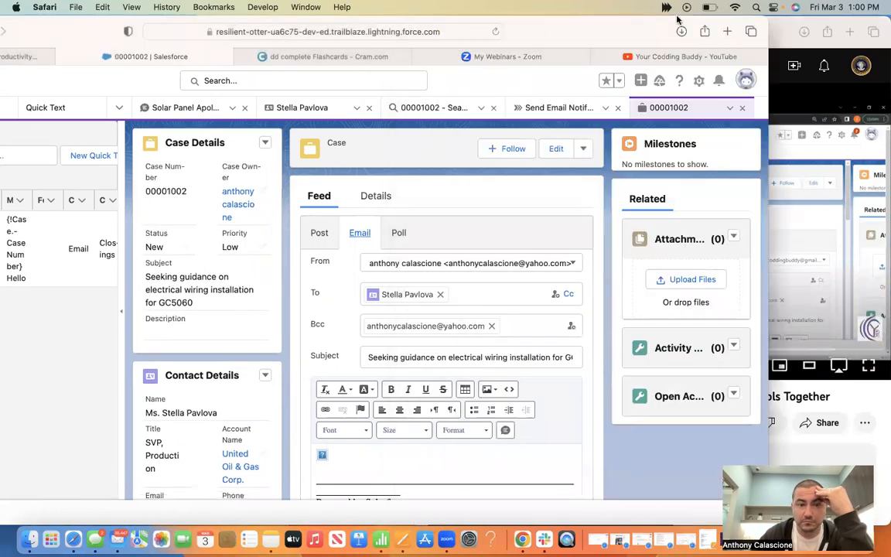
pyautogui.moveTo(540, 22); pyautogui.dragTo(678, 20)
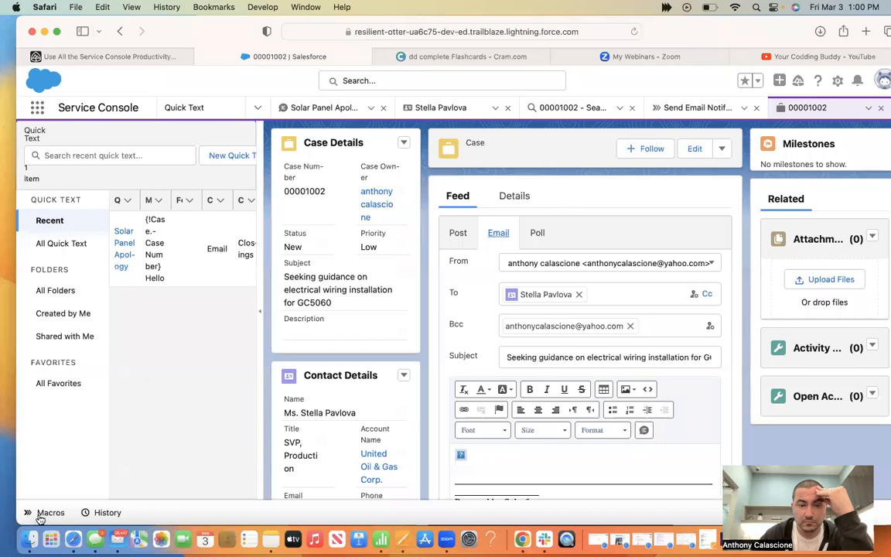
# Open the Macros list and preview the Send Email Notification for Case Escalation macro alongside the tutorial
pyautogui.click(46, 514)
pyautogui.moveTo(645, 34); pyautogui.dragTo(621, 14)
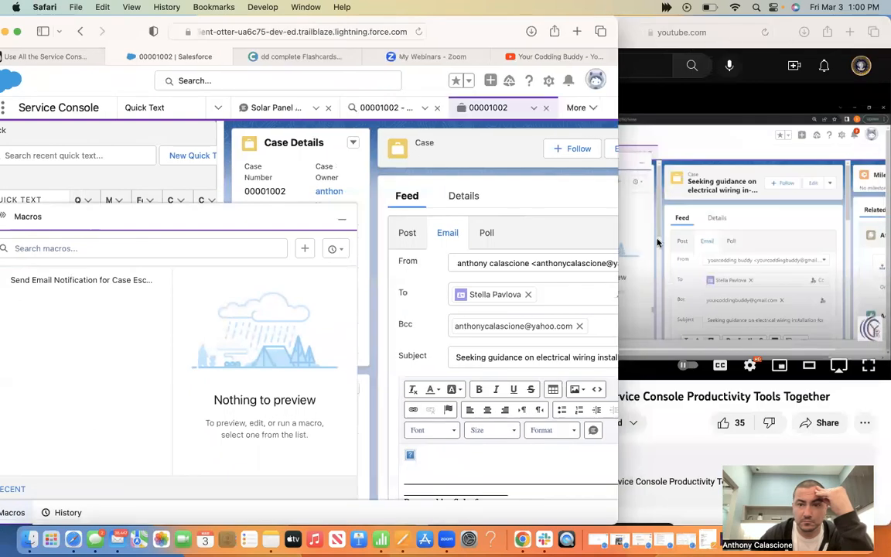
pyautogui.click(653, 260)
pyautogui.click(654, 261)
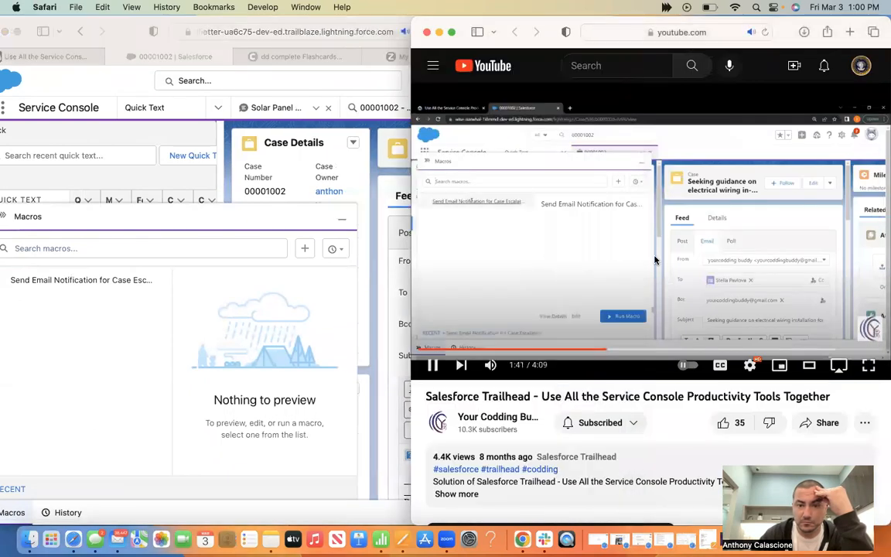
pyautogui.click(654, 260)
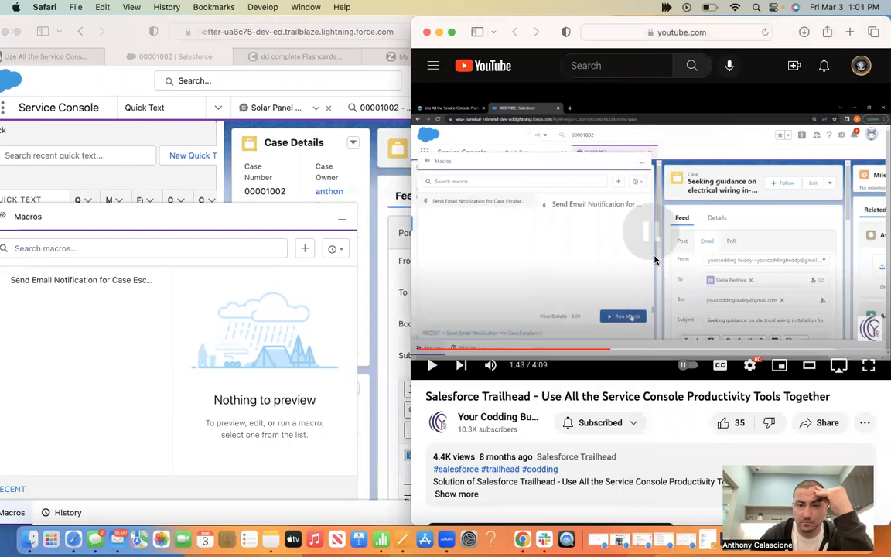
pyautogui.click(87, 279)
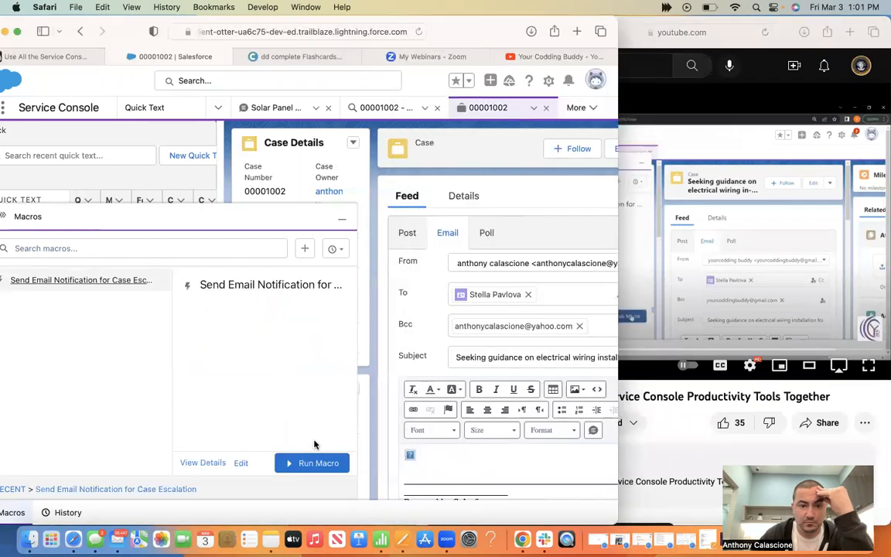
pyautogui.click(709, 281)
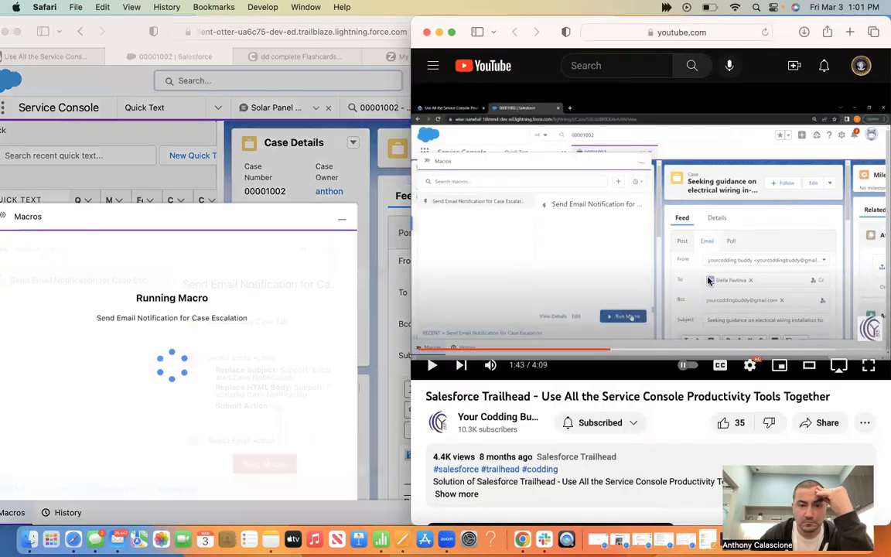
pyautogui.click(709, 280)
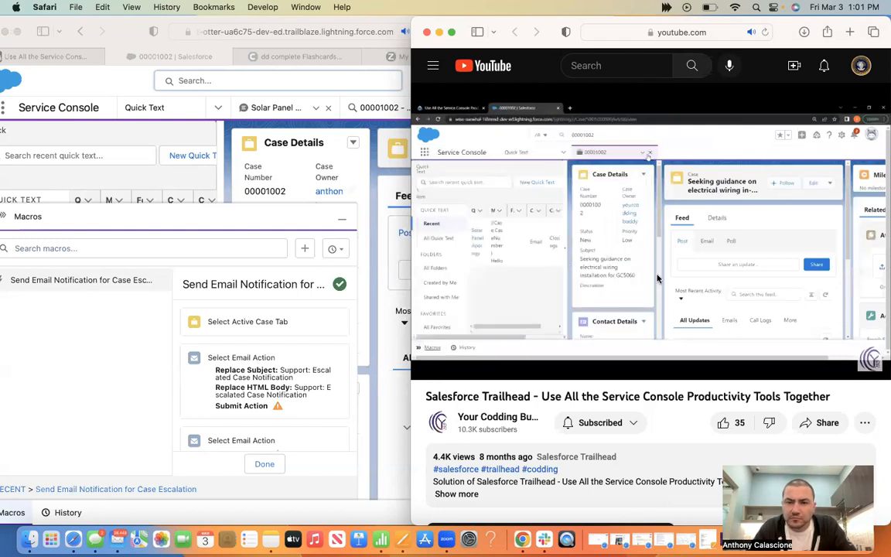
# Skip the tutorial to 2:06 and close the finished Macros panel
pyautogui.moveTo(657, 278)
pyautogui.moveTo(658, 352); pyautogui.dragTo(653, 351)
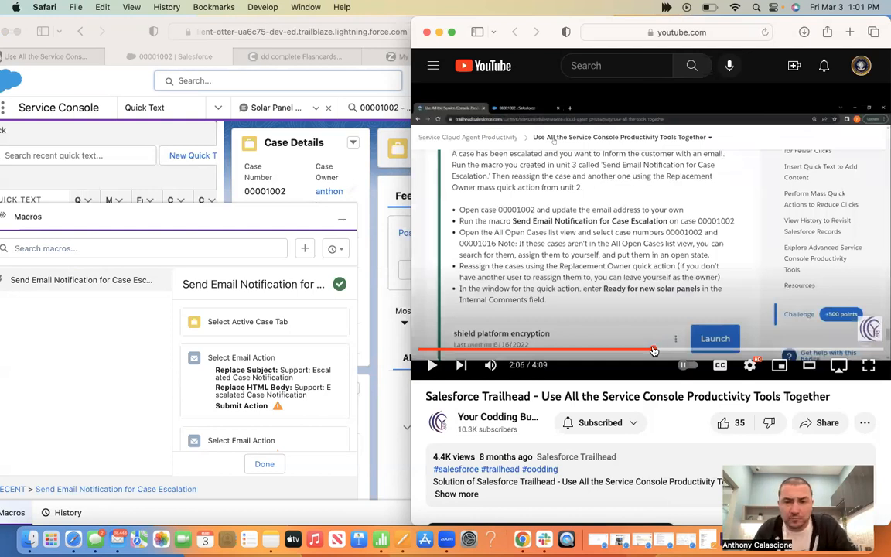
pyautogui.click(597, 278)
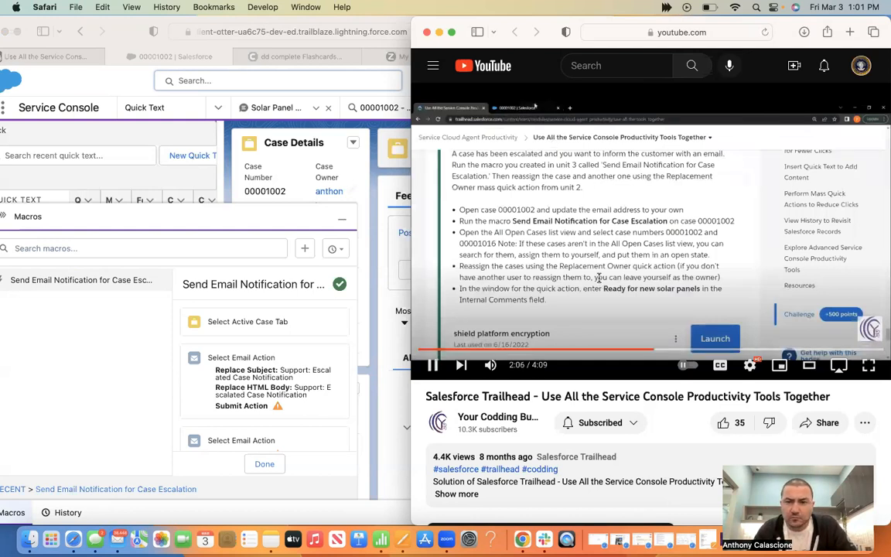
pyautogui.click(597, 279)
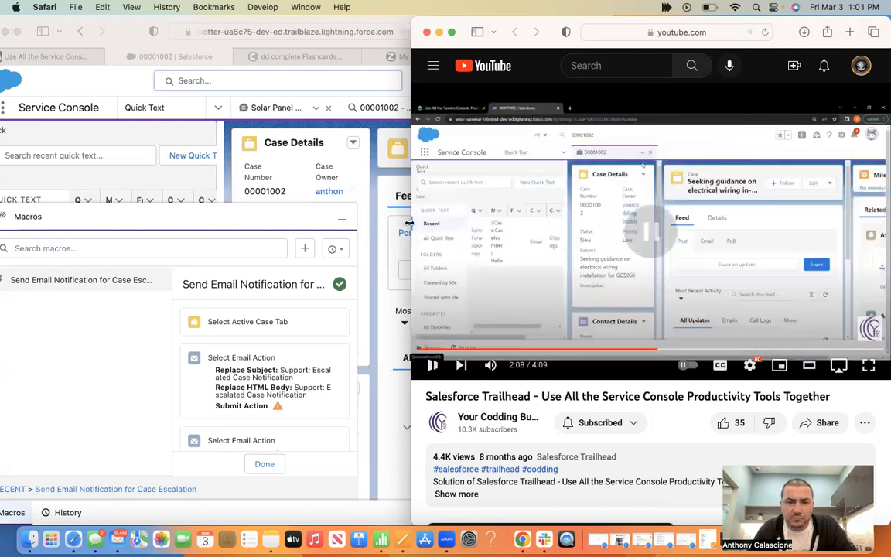
pyautogui.click(344, 224)
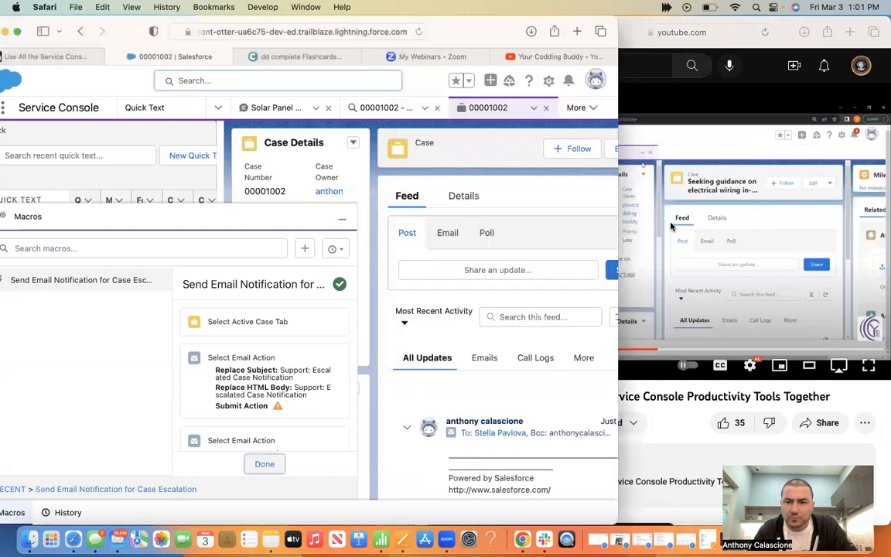
# Play the tutorial to 2:13, then return to the Salesforce console
pyautogui.click(633, 228)
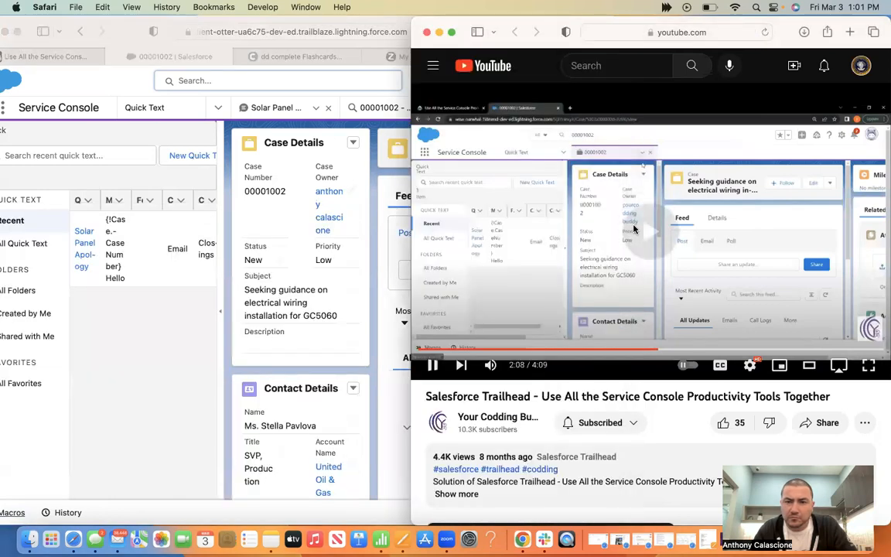
pyautogui.click(369, 165)
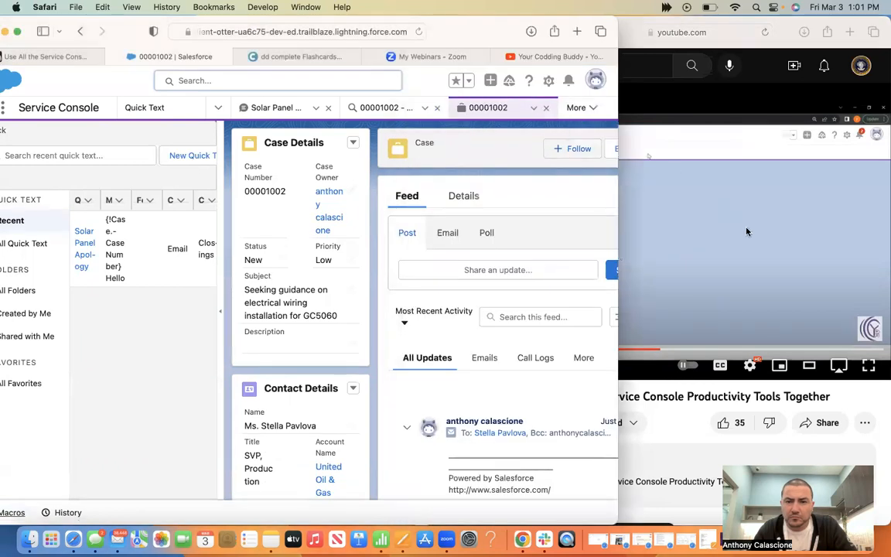
pyautogui.click(706, 231)
pyautogui.click(706, 232)
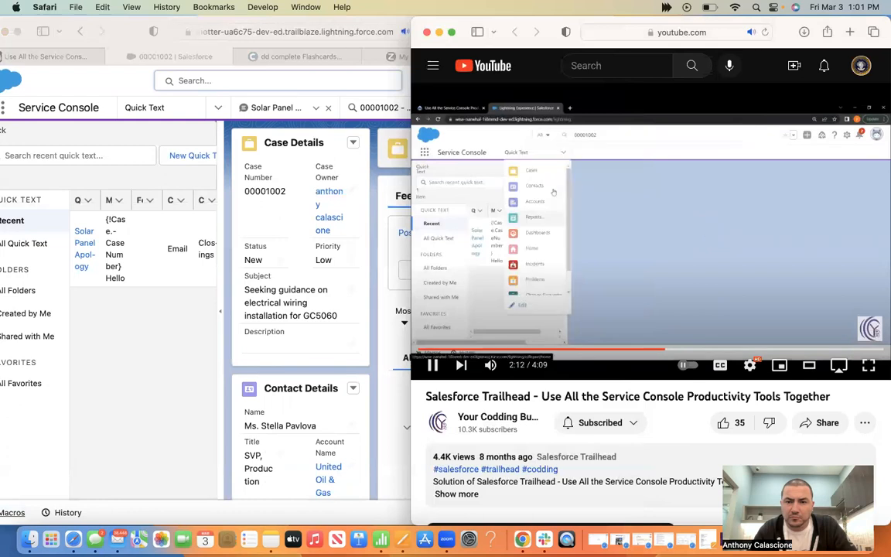
pyautogui.press('space')
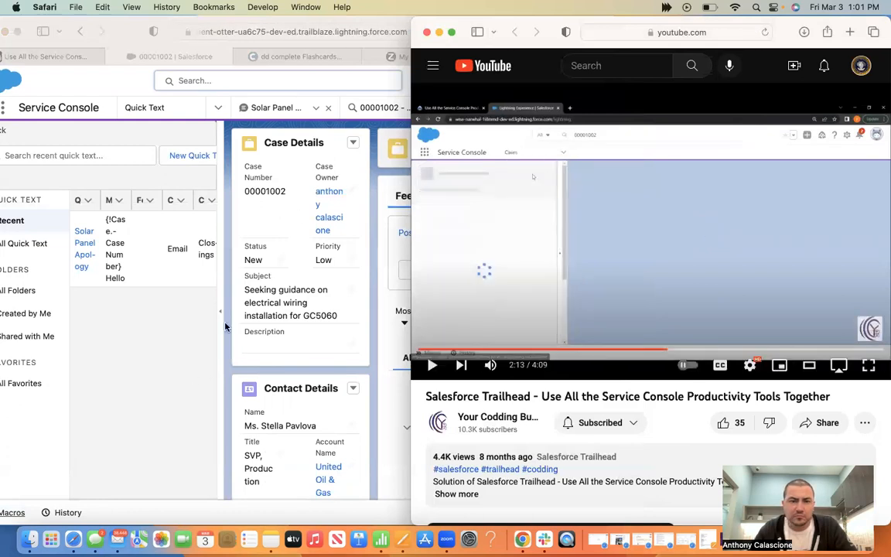
pyautogui.click(349, 145)
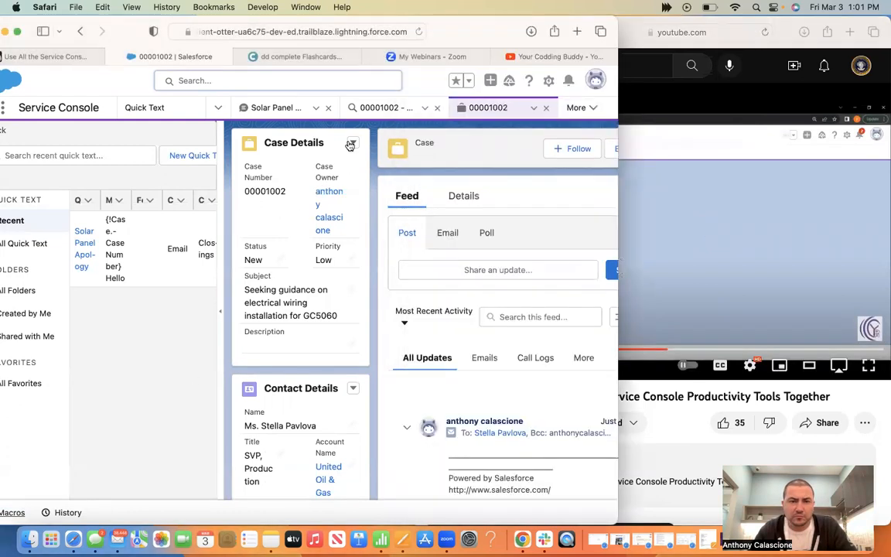
# Switch the console navigation to Cases, showing the Recently Viewed list
pyautogui.click(218, 109)
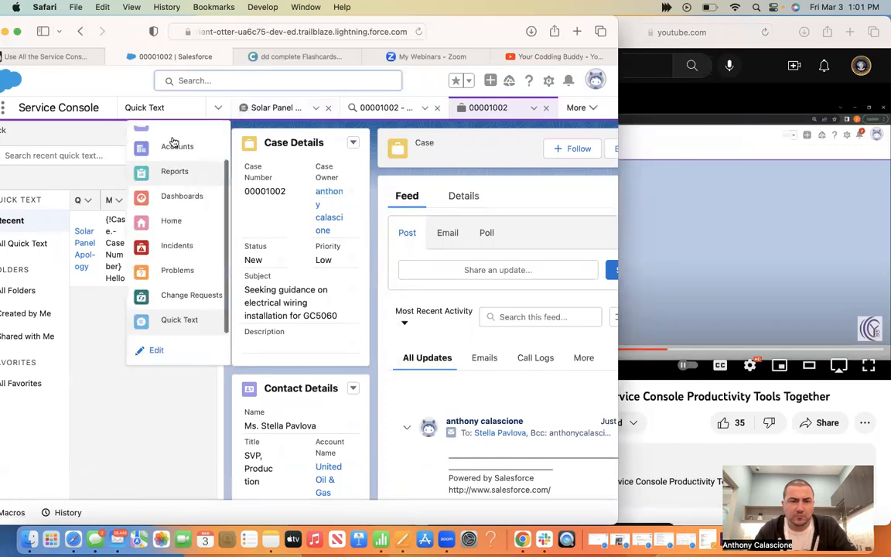
pyautogui.click(207, 136)
pyautogui.click(352, 142)
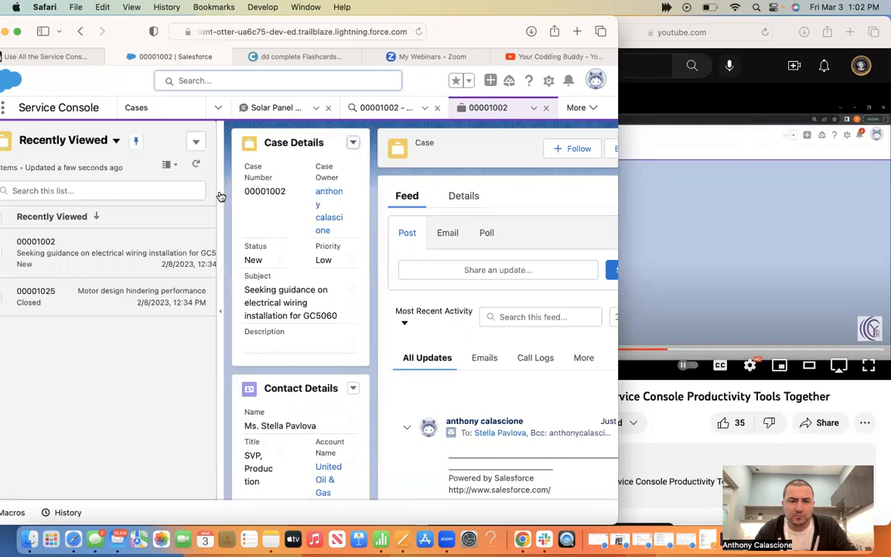
pyautogui.click(735, 235)
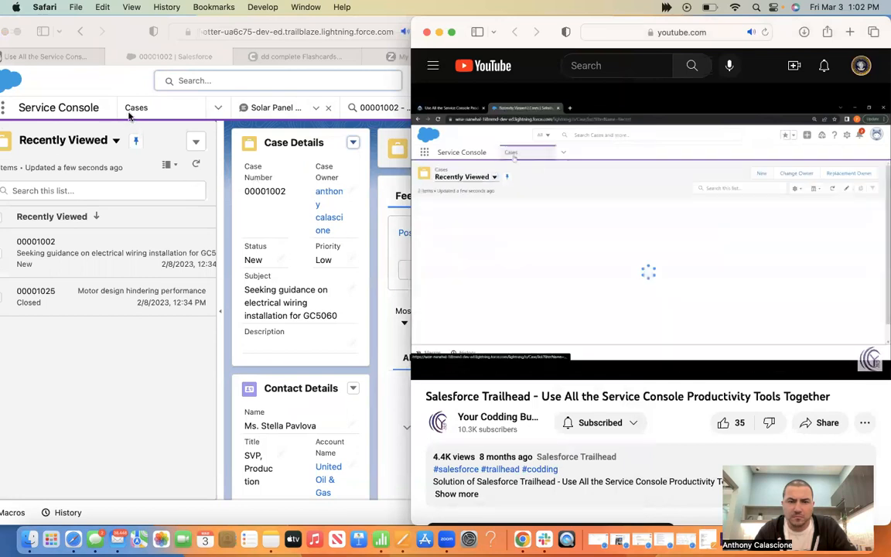
pyautogui.click(196, 98)
pyautogui.click(663, 276)
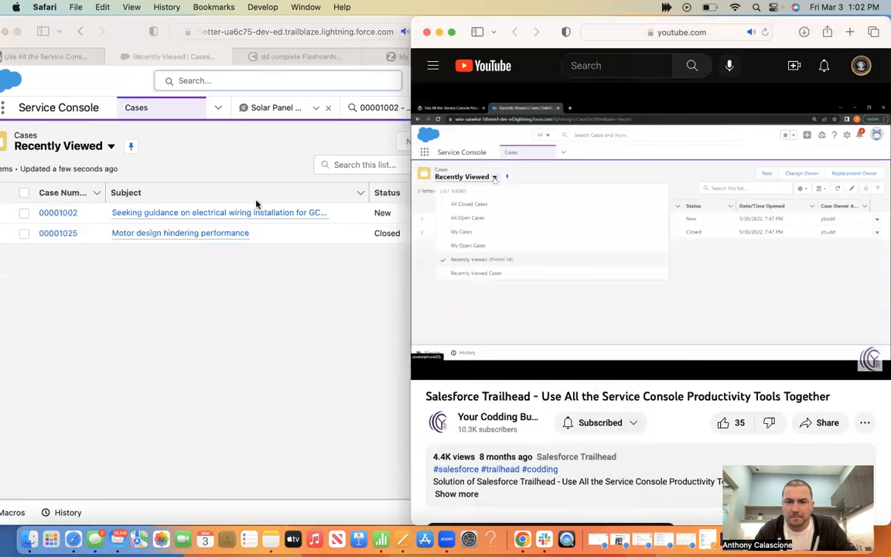
# Switch the Cases list view to All Open Cases
pyautogui.click(112, 147)
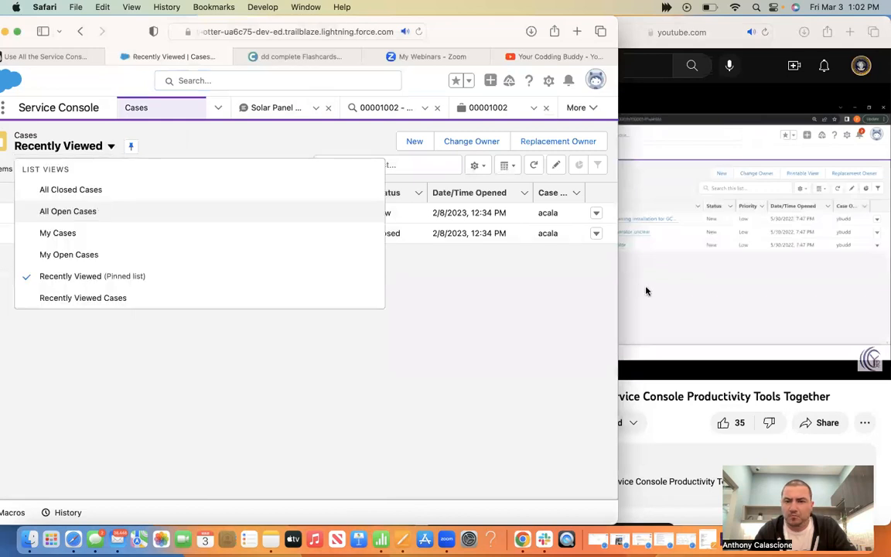
pyautogui.click(68, 211)
pyautogui.click(647, 291)
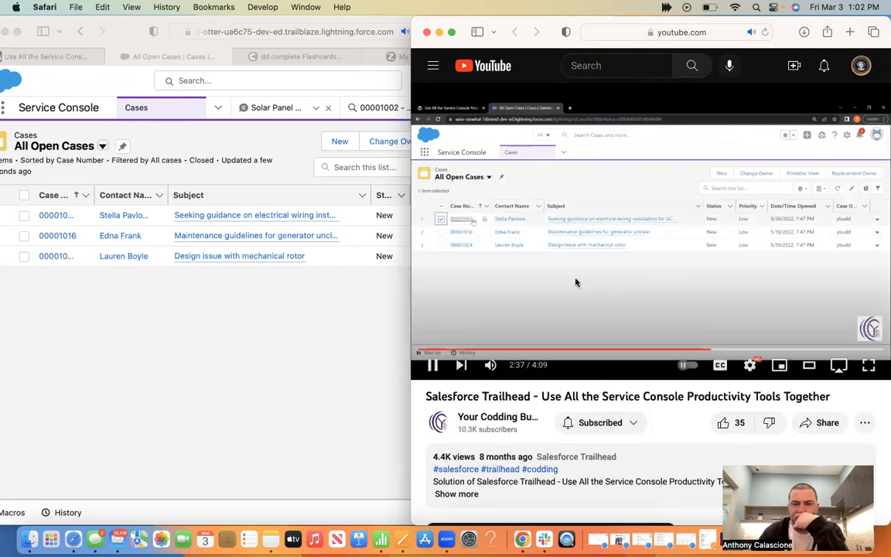
# Tick cases 00001002 and 00001016 and launch the Replacement Owner action
pyautogui.click(23, 222)
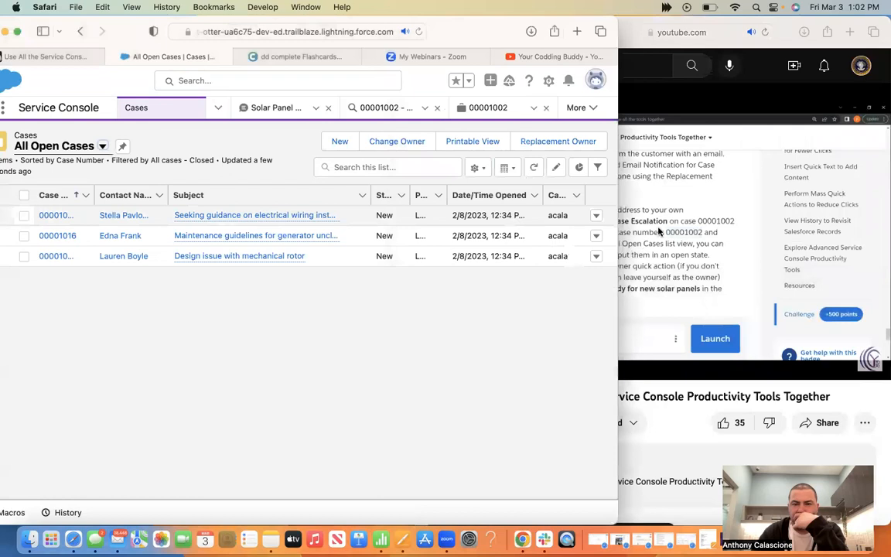
pyautogui.click(24, 214)
pyautogui.click(657, 226)
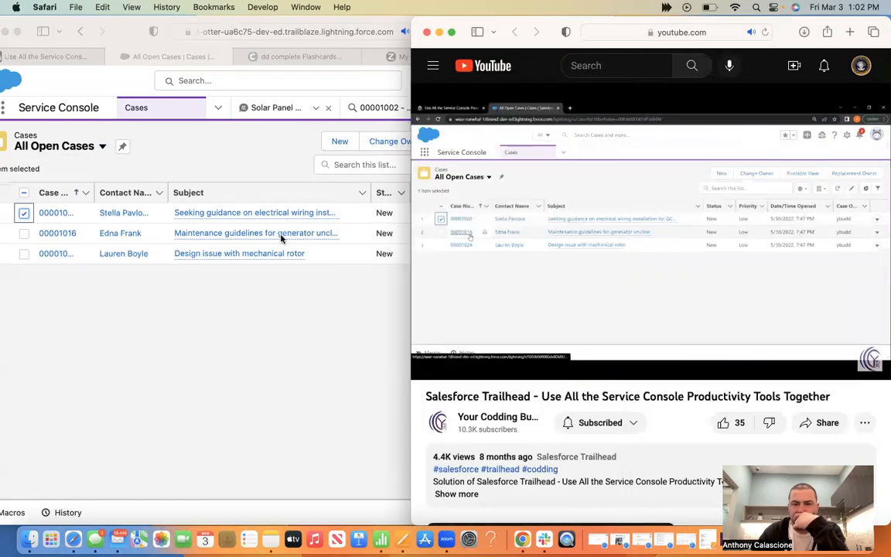
pyautogui.click(24, 235)
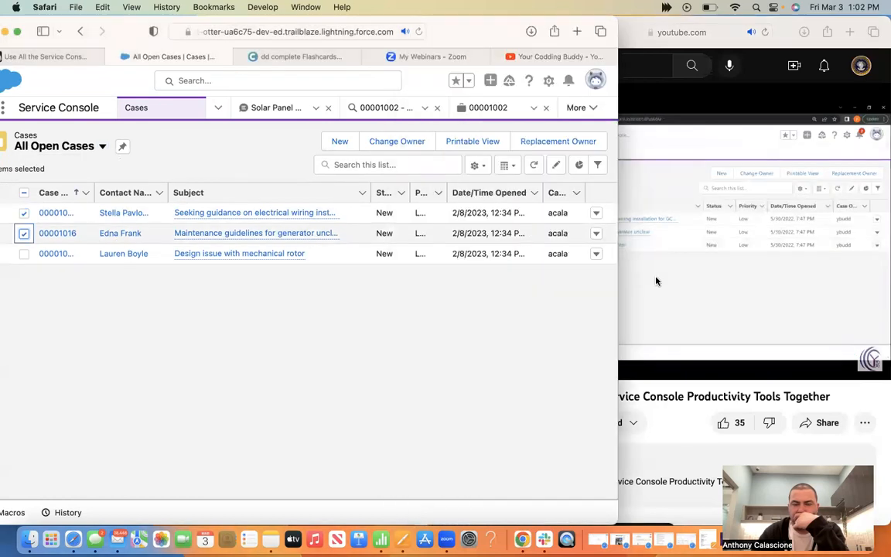
pyautogui.click(656, 280)
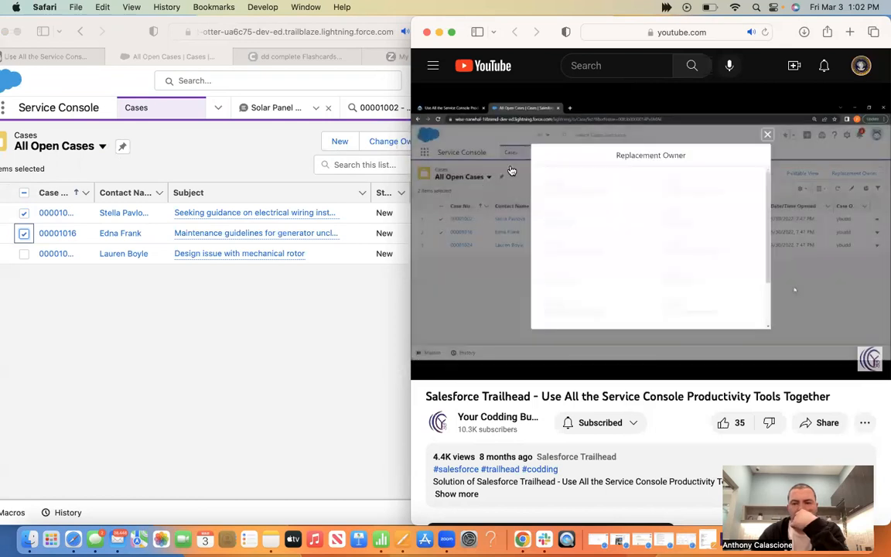
pyautogui.click(558, 140)
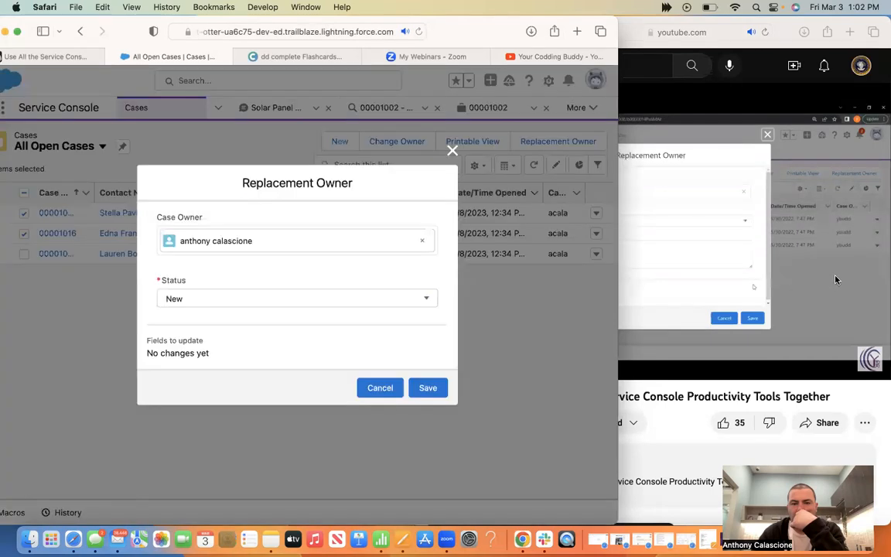
# Set Status to Escalated in the Replacement Owner dialog for both cases
pyautogui.click(632, 328)
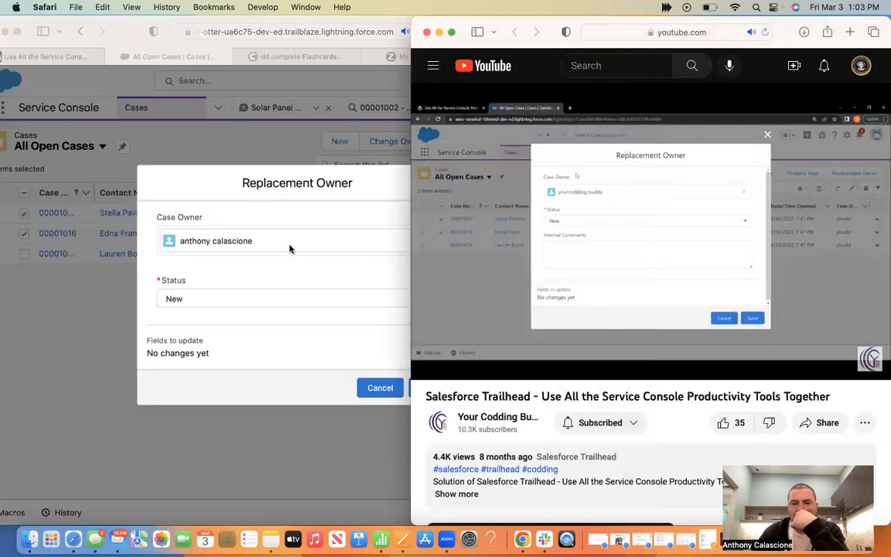
pyautogui.click(384, 238)
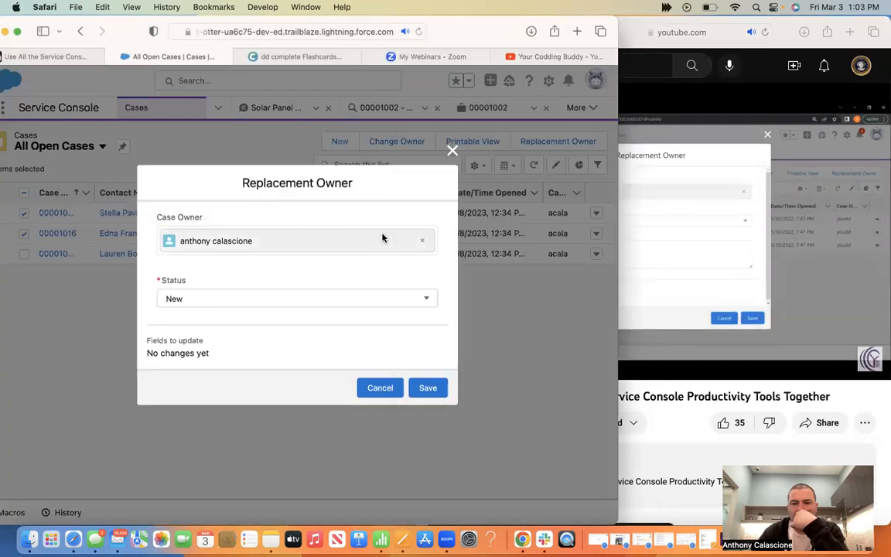
pyautogui.click(770, 248)
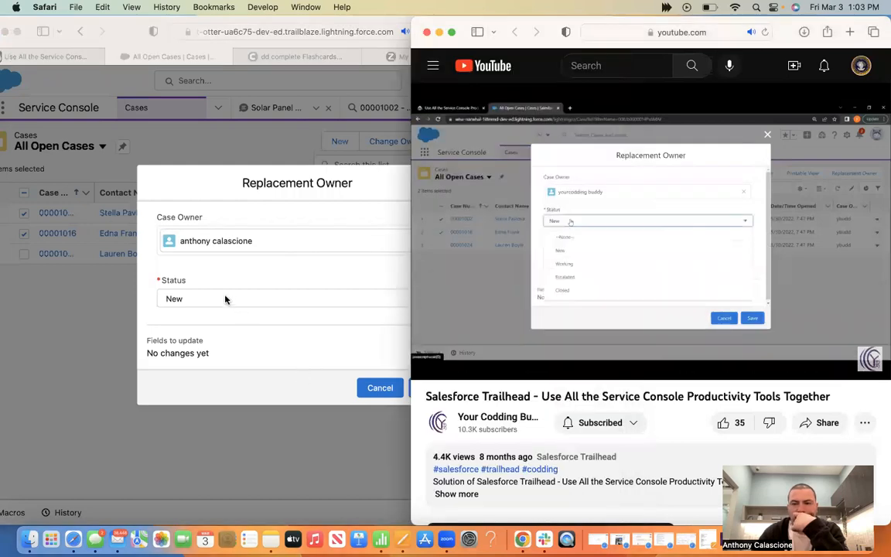
pyautogui.click(225, 298)
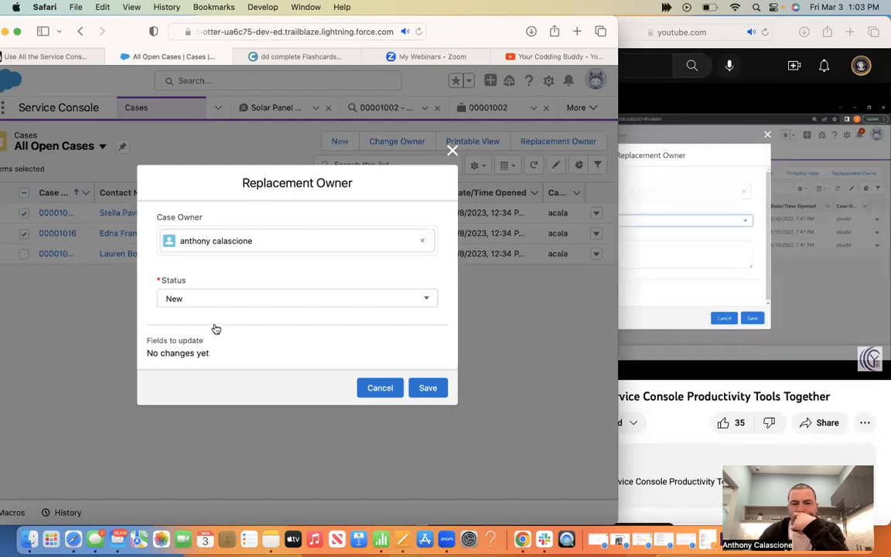
pyautogui.click(195, 297)
pyautogui.click(192, 330)
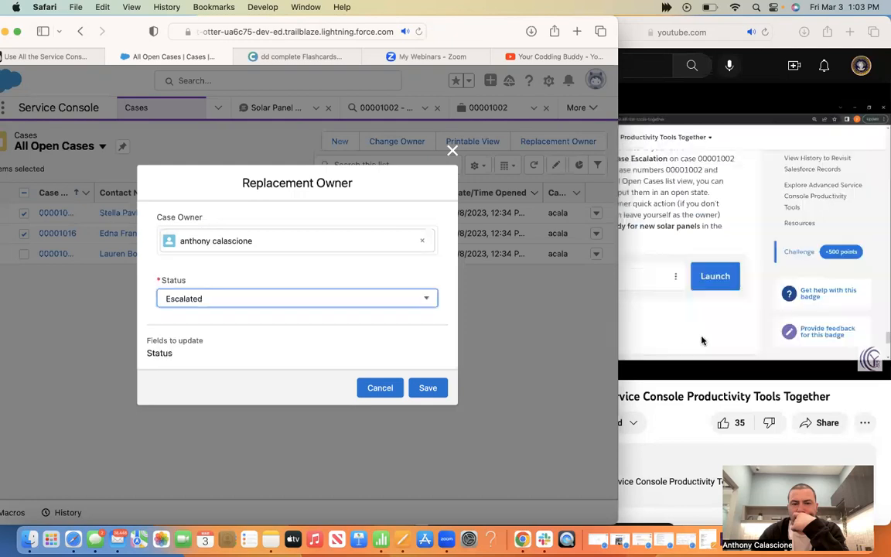
pyautogui.click(702, 340)
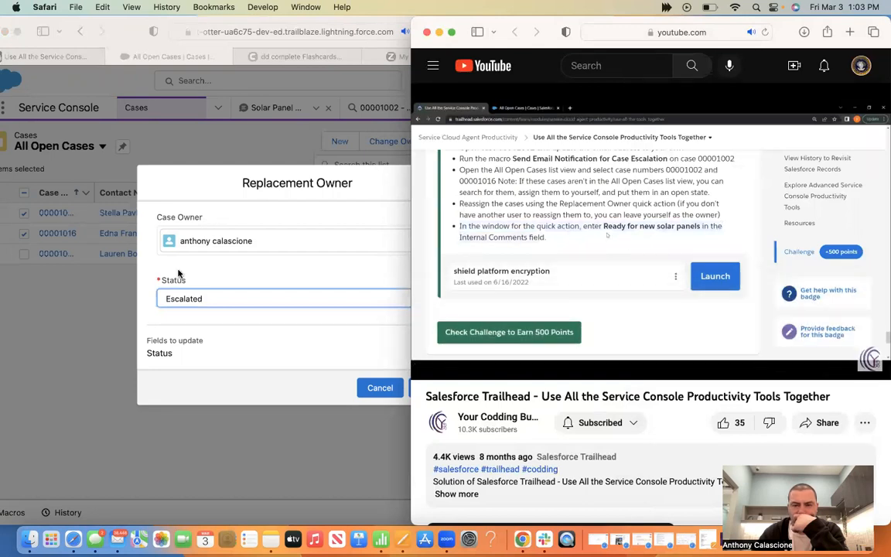
pyautogui.click(48, 56)
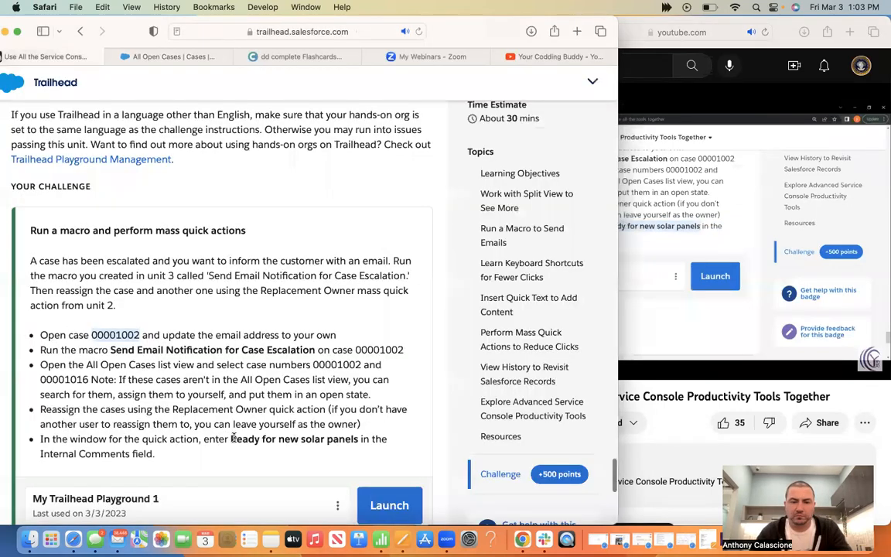
# Copy 'Ready for new solar panels' from the challenge, then try saving and cancel the confirmation
pyautogui.moveTo(231, 438); pyautogui.dragTo(357, 438)
pyautogui.press('super+c')
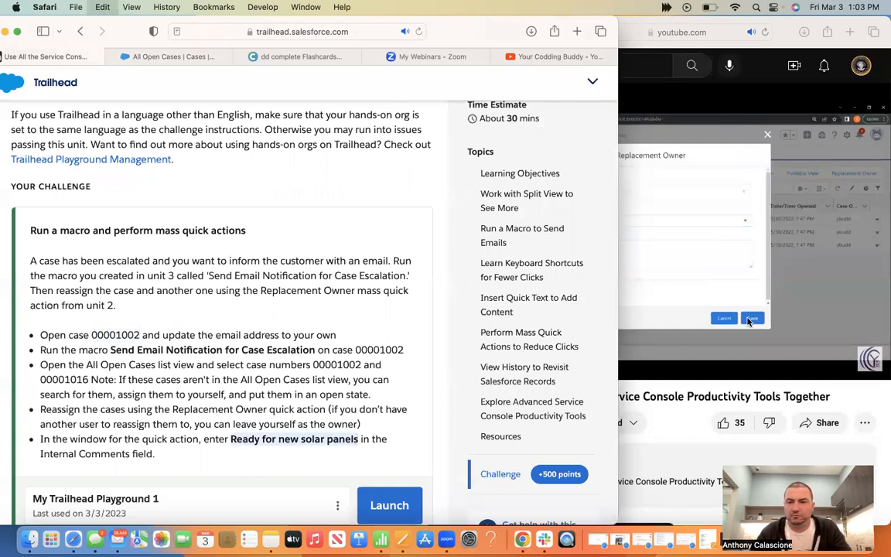
pyautogui.click(749, 321)
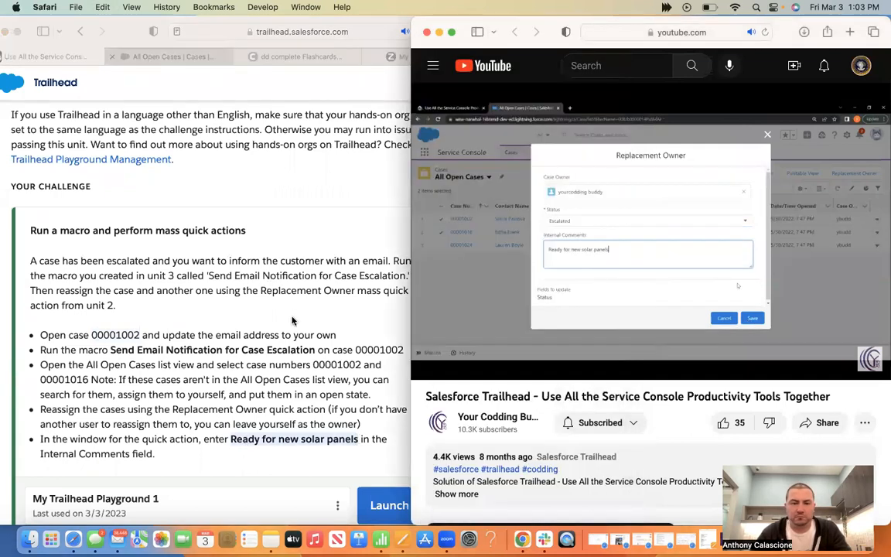
pyautogui.click(172, 56)
pyautogui.click(429, 388)
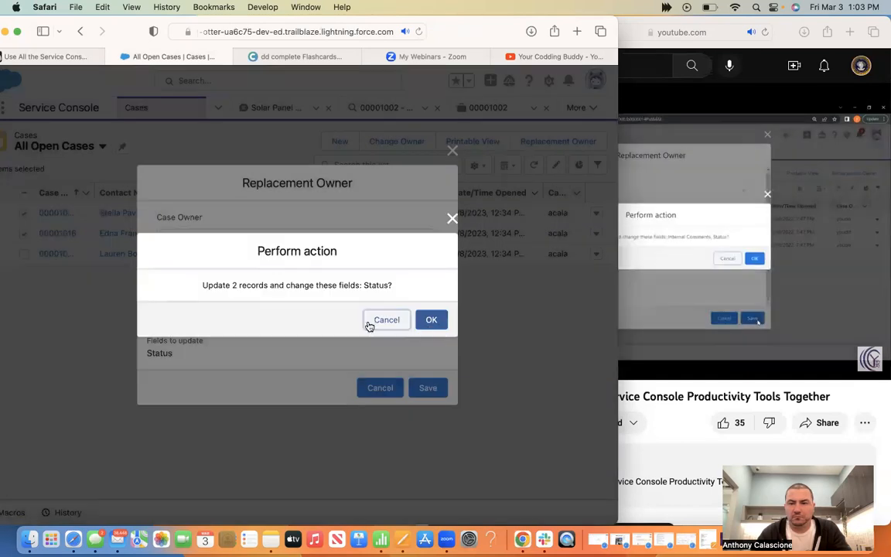
pyautogui.click(369, 325)
# Rewind the tutorial video to the Replacement Owner dialog step and pause it
pyautogui.click(671, 316)
pyautogui.moveTo(821, 351); pyautogui.dragTo(804, 353)
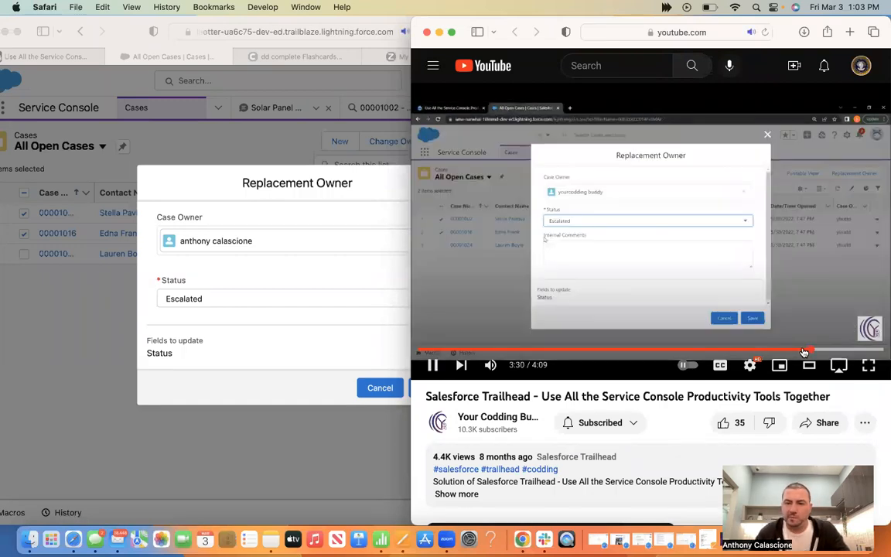
pyautogui.click(800, 351)
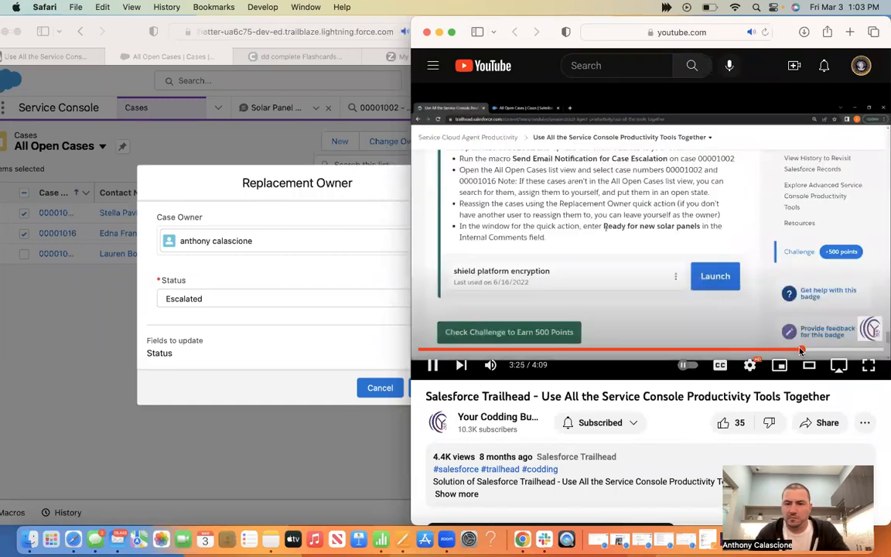
pyautogui.click(640, 312)
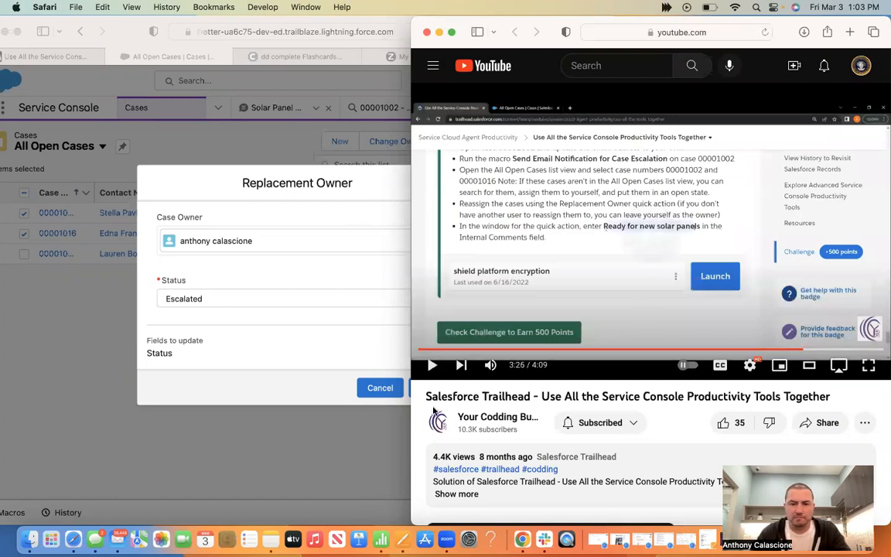
# Keep the current owner, set Status to Escalated, save, and confirm updating both records
pyautogui.click(213, 250)
pyautogui.click(212, 249)
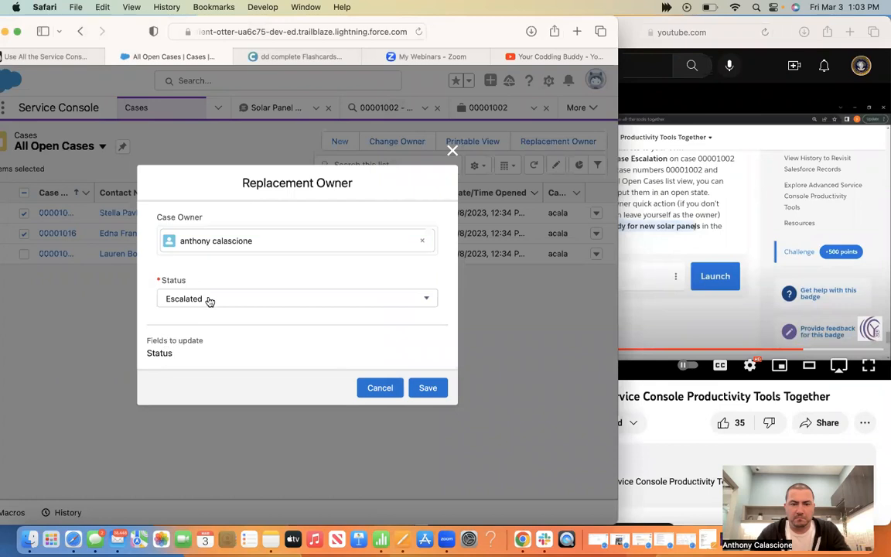
pyautogui.click(209, 299)
pyautogui.click(254, 332)
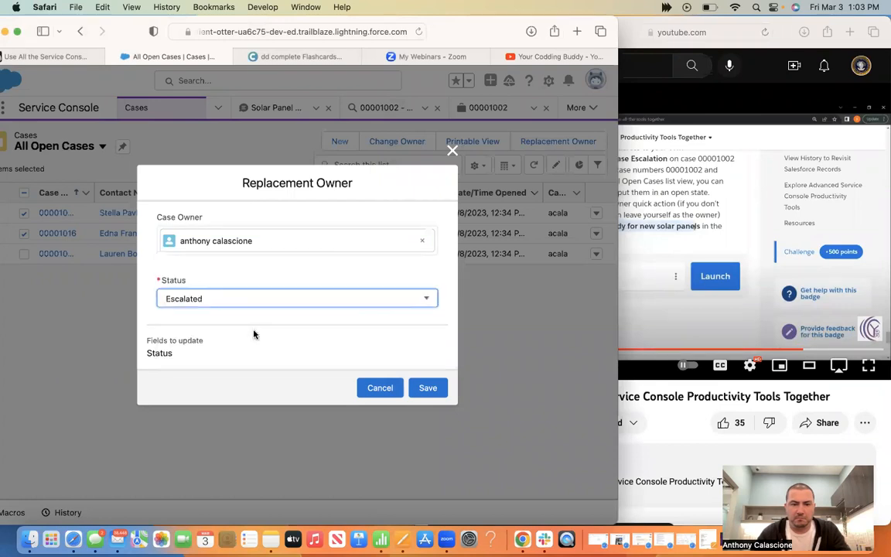
pyautogui.click(249, 304)
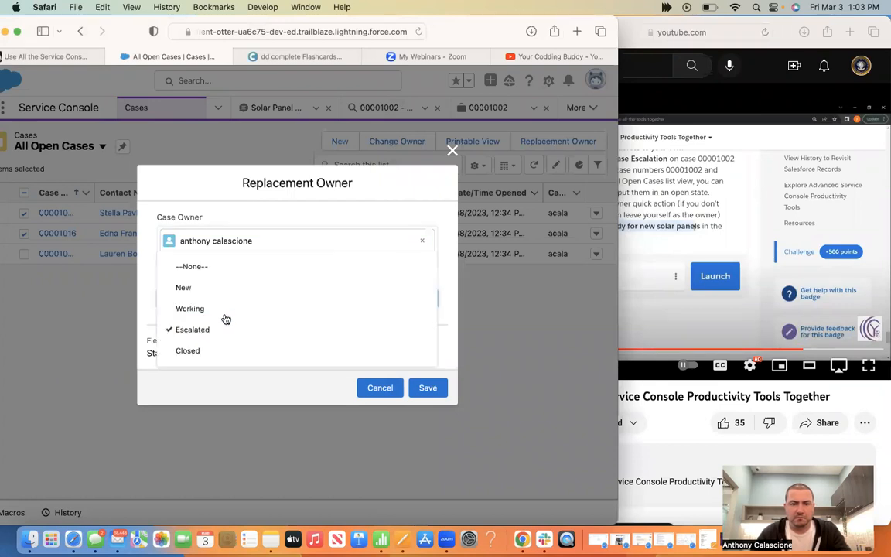
pyautogui.click(218, 306)
pyautogui.click(201, 293)
pyautogui.click(201, 291)
pyautogui.click(207, 300)
pyautogui.click(206, 330)
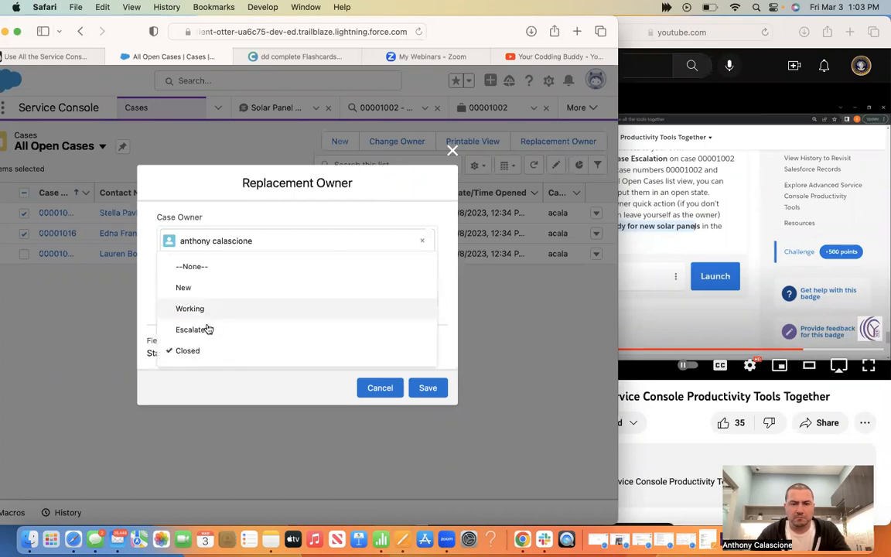
pyautogui.click(225, 248)
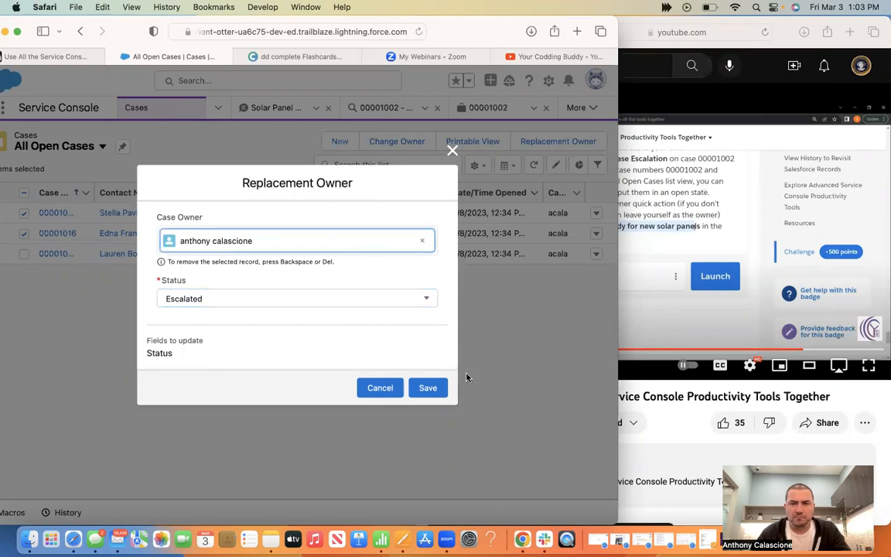
pyautogui.click(428, 388)
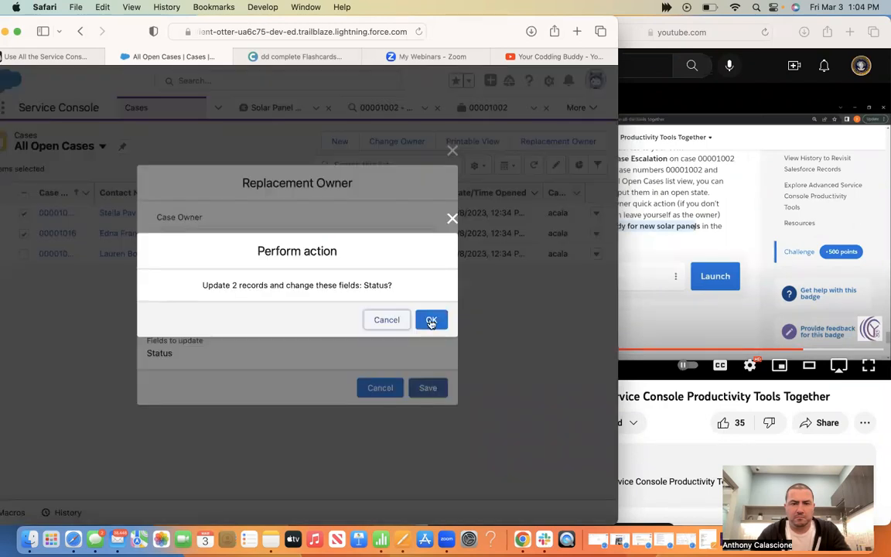
pyautogui.click(430, 319)
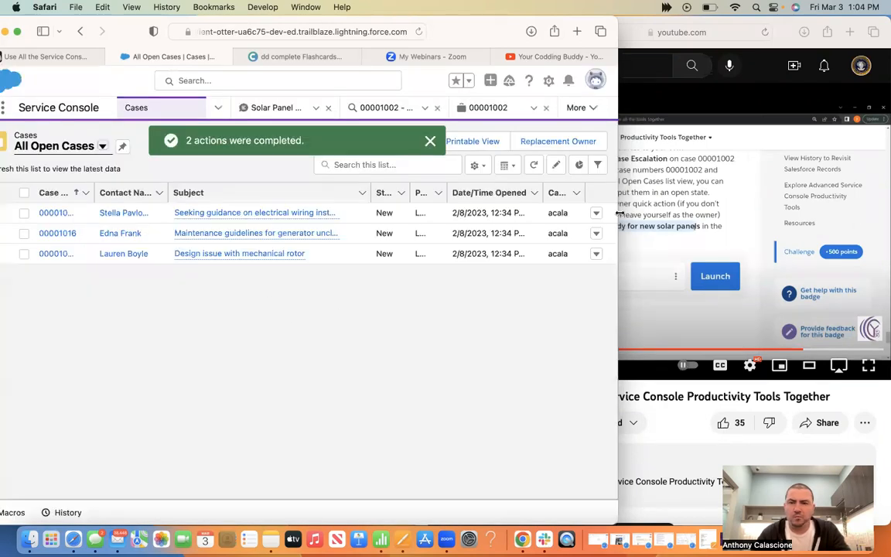
# Widen the Salesforce window, reselect cases 00001002 and 00001016, and close the Replacement Owner form
pyautogui.click(671, 195)
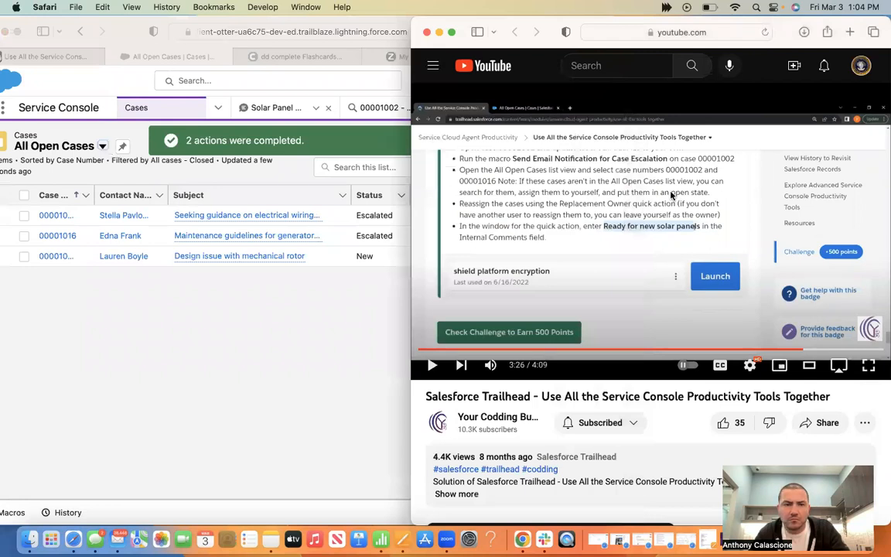
pyautogui.click(322, 365)
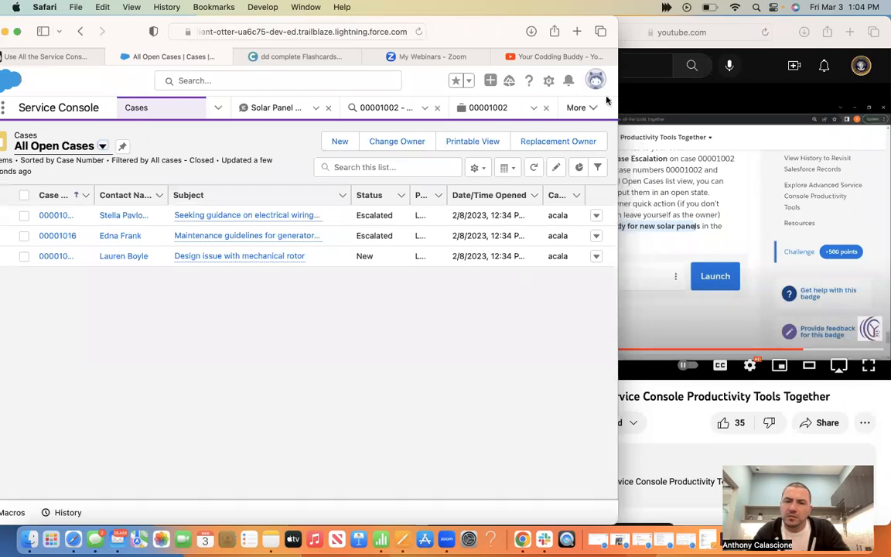
pyautogui.moveTo(618, 85); pyautogui.dragTo(827, 86)
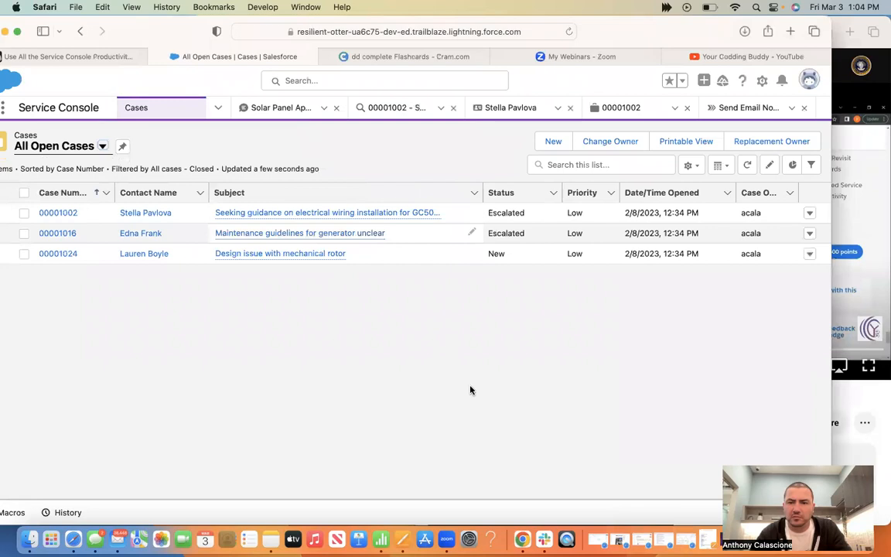
pyautogui.click(24, 214)
pyautogui.click(25, 233)
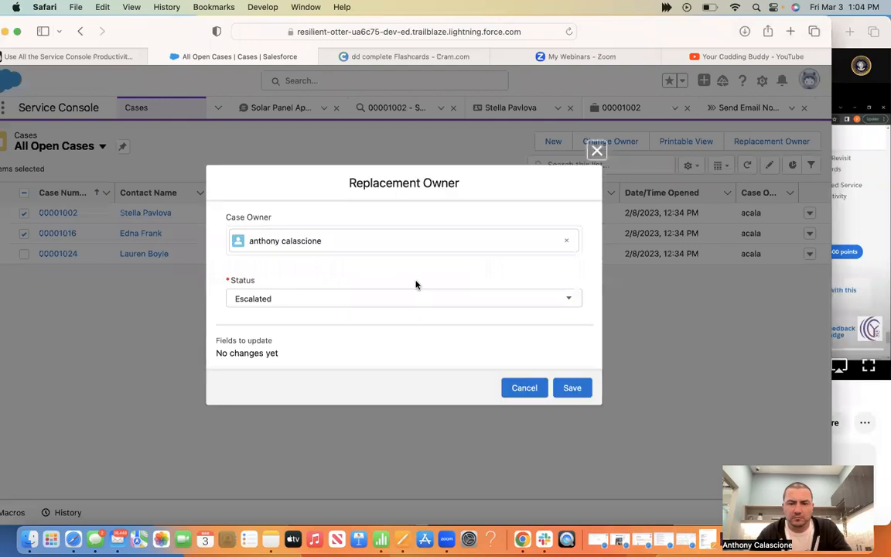
pyautogui.click(596, 152)
# Skip the tutorial ahead to the challenge check and switch to the Trailhead challenge page
pyautogui.click(845, 168)
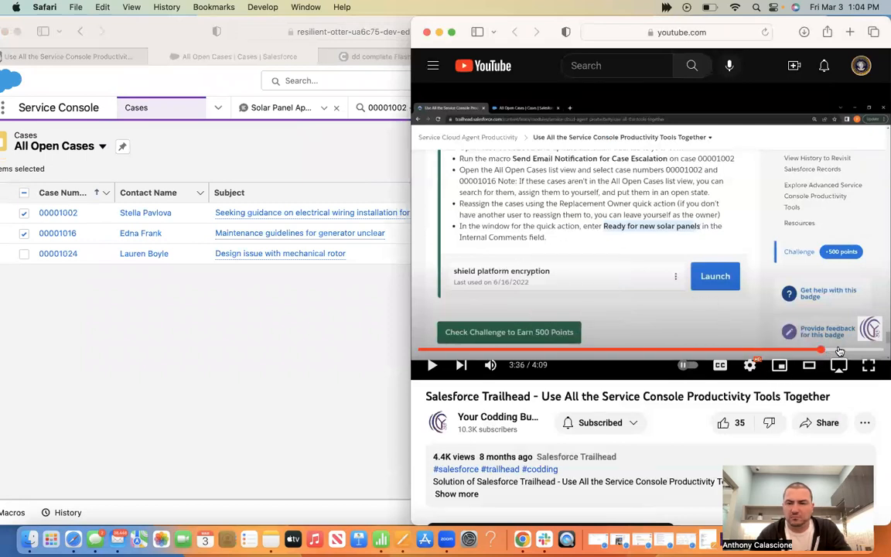
pyautogui.click(837, 352)
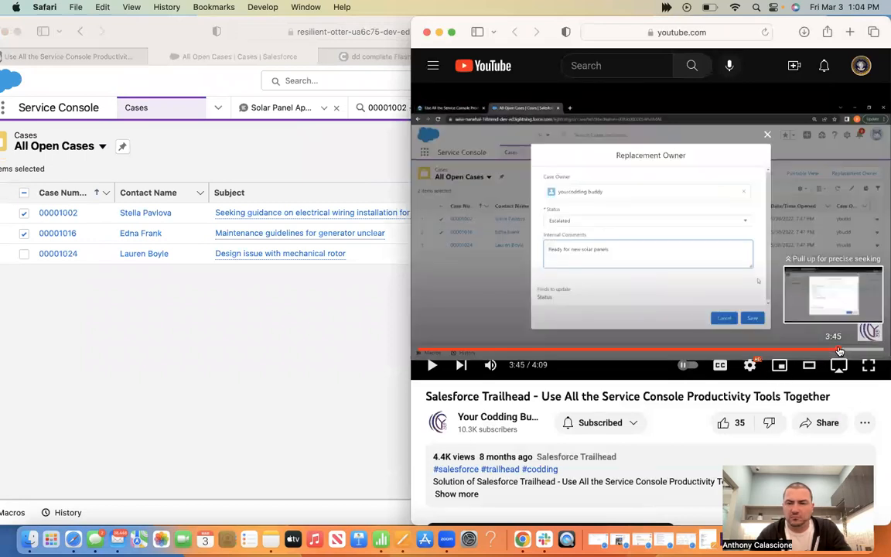
pyautogui.moveTo(854, 352); pyautogui.dragTo(855, 352)
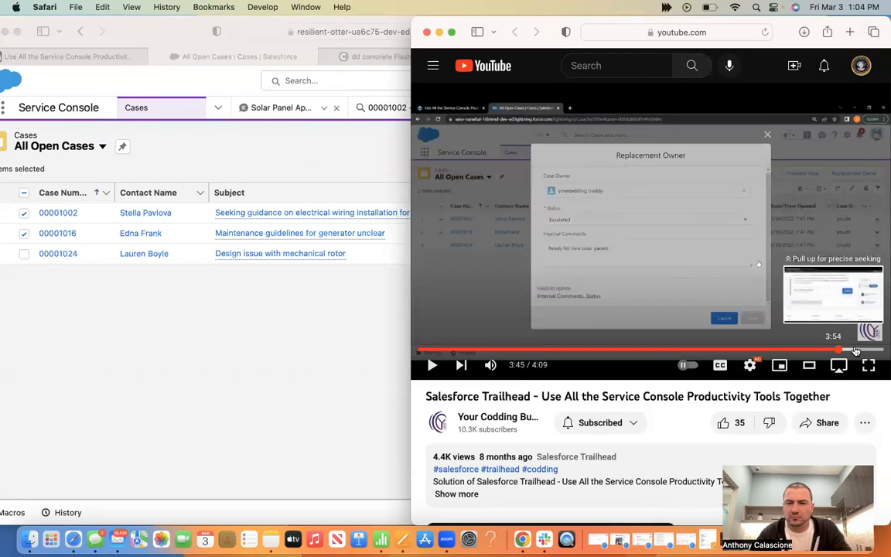
pyautogui.click(855, 350)
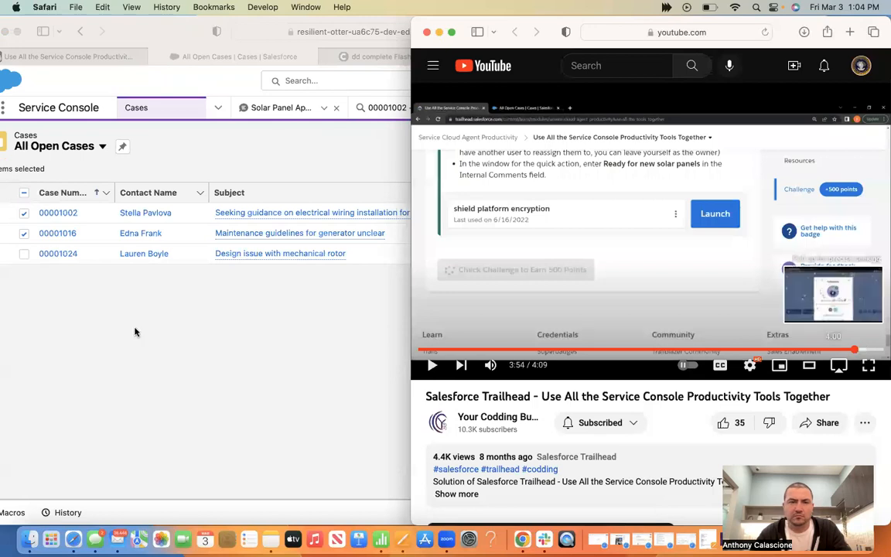
pyautogui.click(60, 46)
pyautogui.click(66, 56)
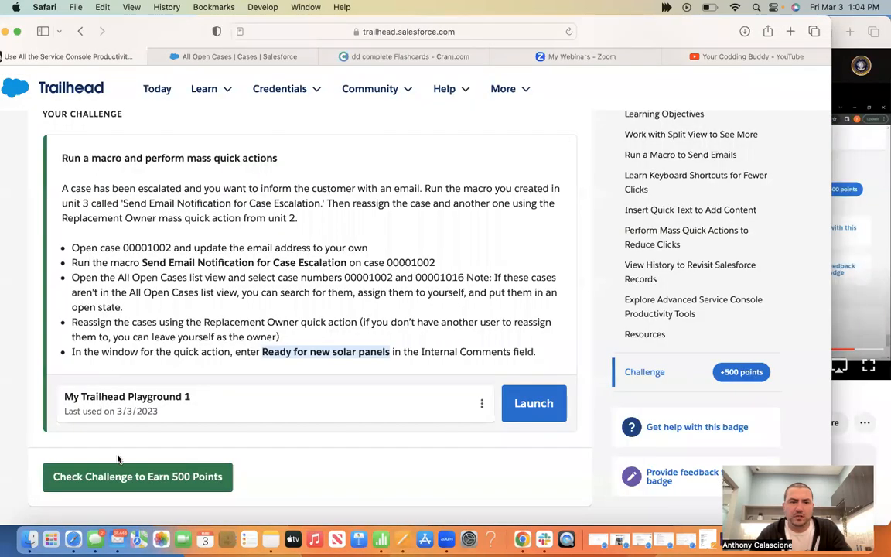
# Run Check Challenge to Earn 500 Points and read the missing 'Ready for new solar panels' comment error
pyautogui.click(124, 478)
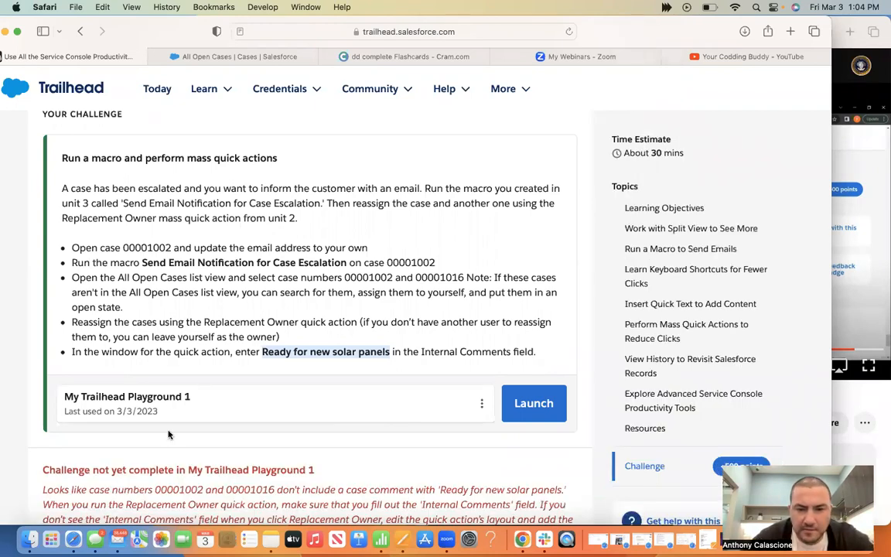
pyautogui.scroll(-3, 154, 392)
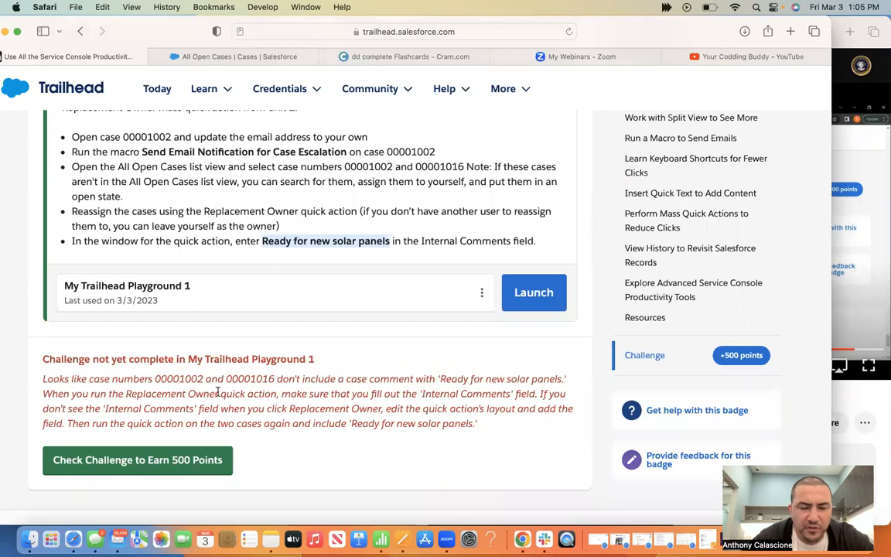